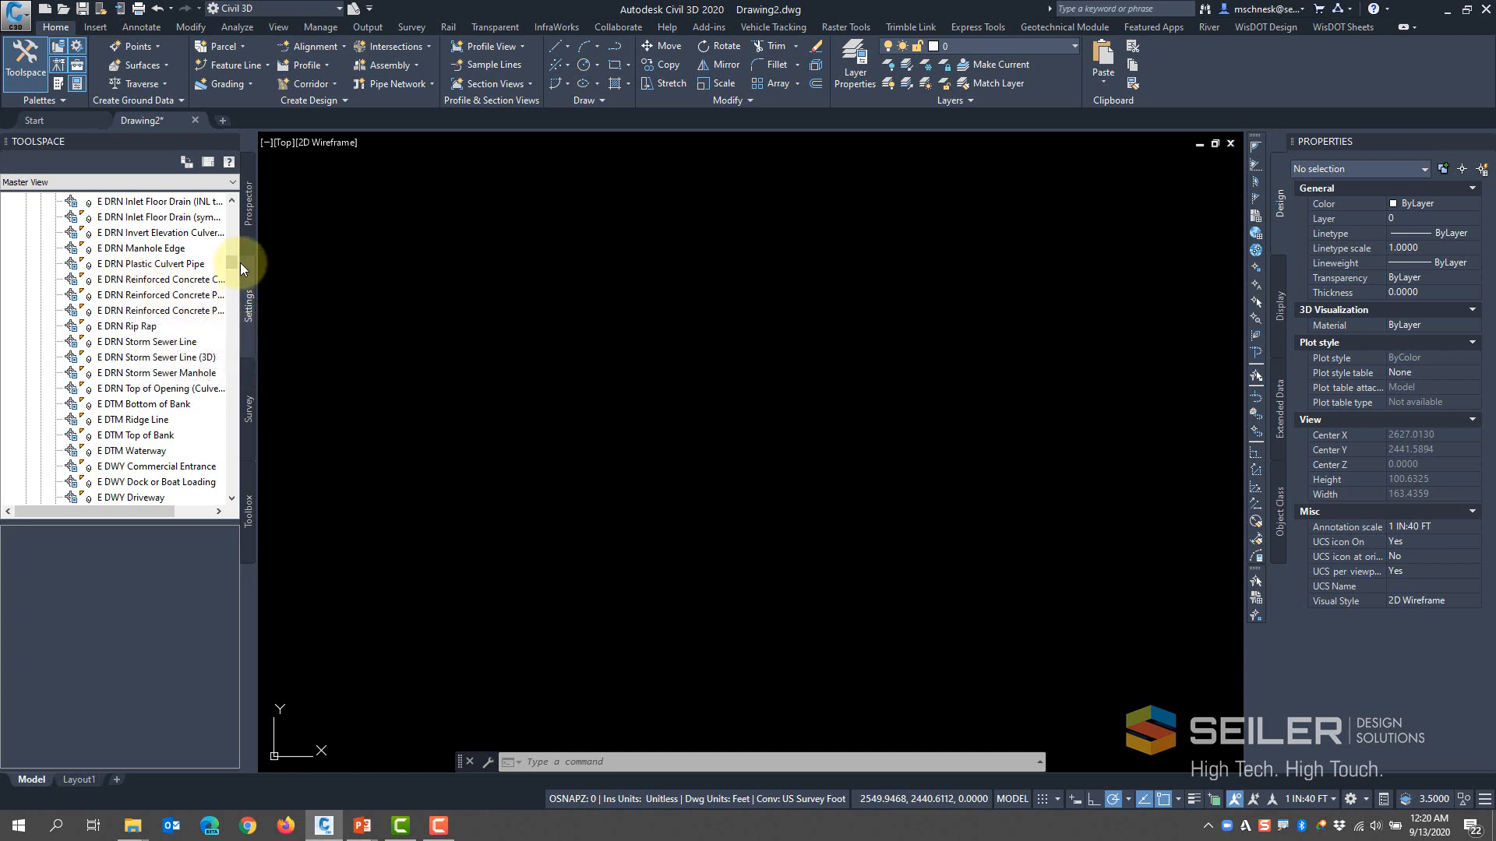
Collapse the point styles and look through the point label styles in the drawing's settings
drag(235, 262, 237, 208)
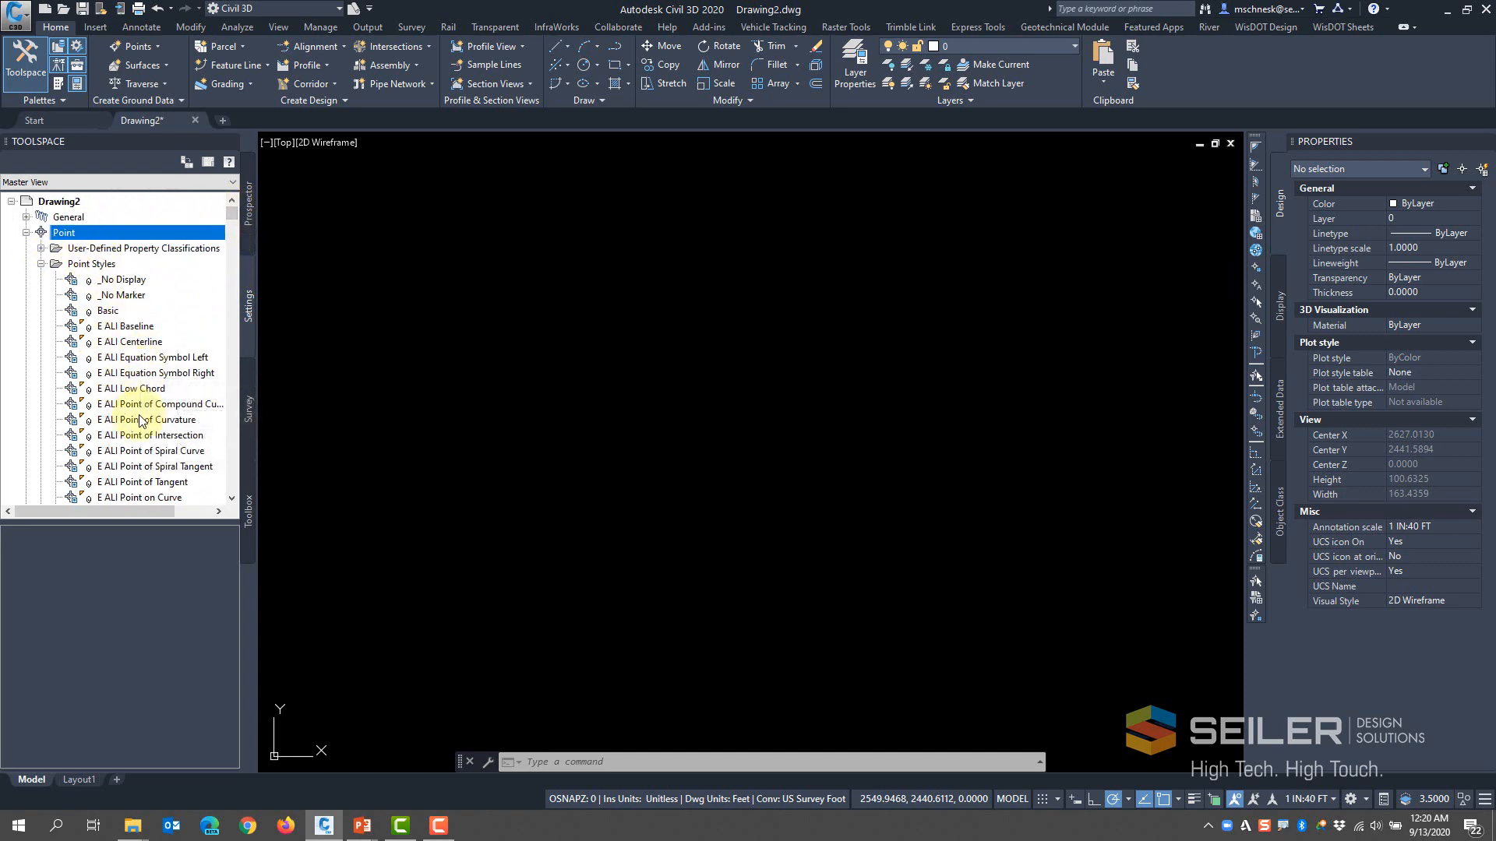
click(43, 269)
click(41, 279)
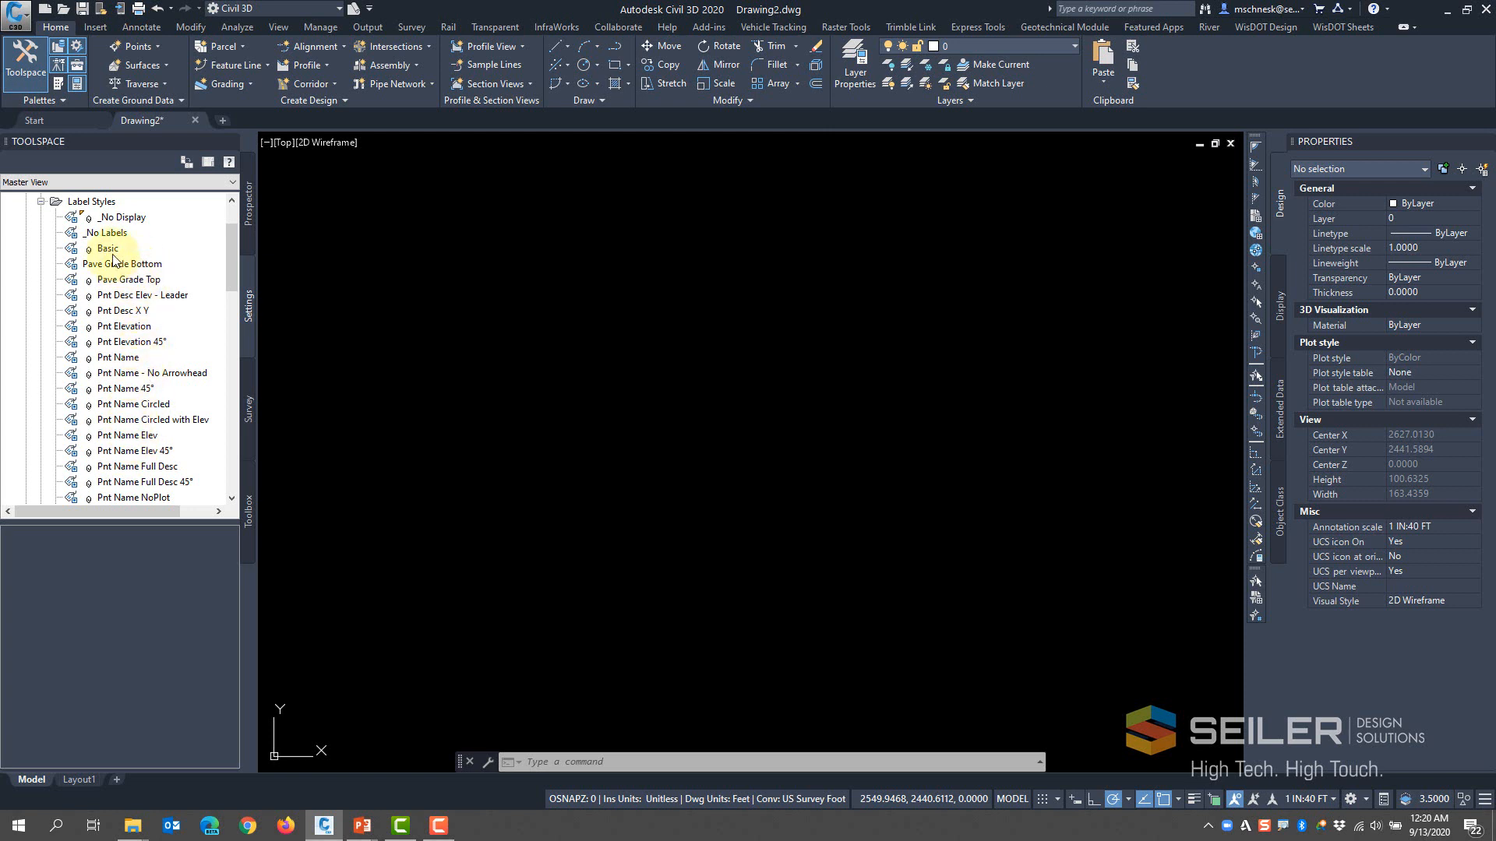
click(41, 201)
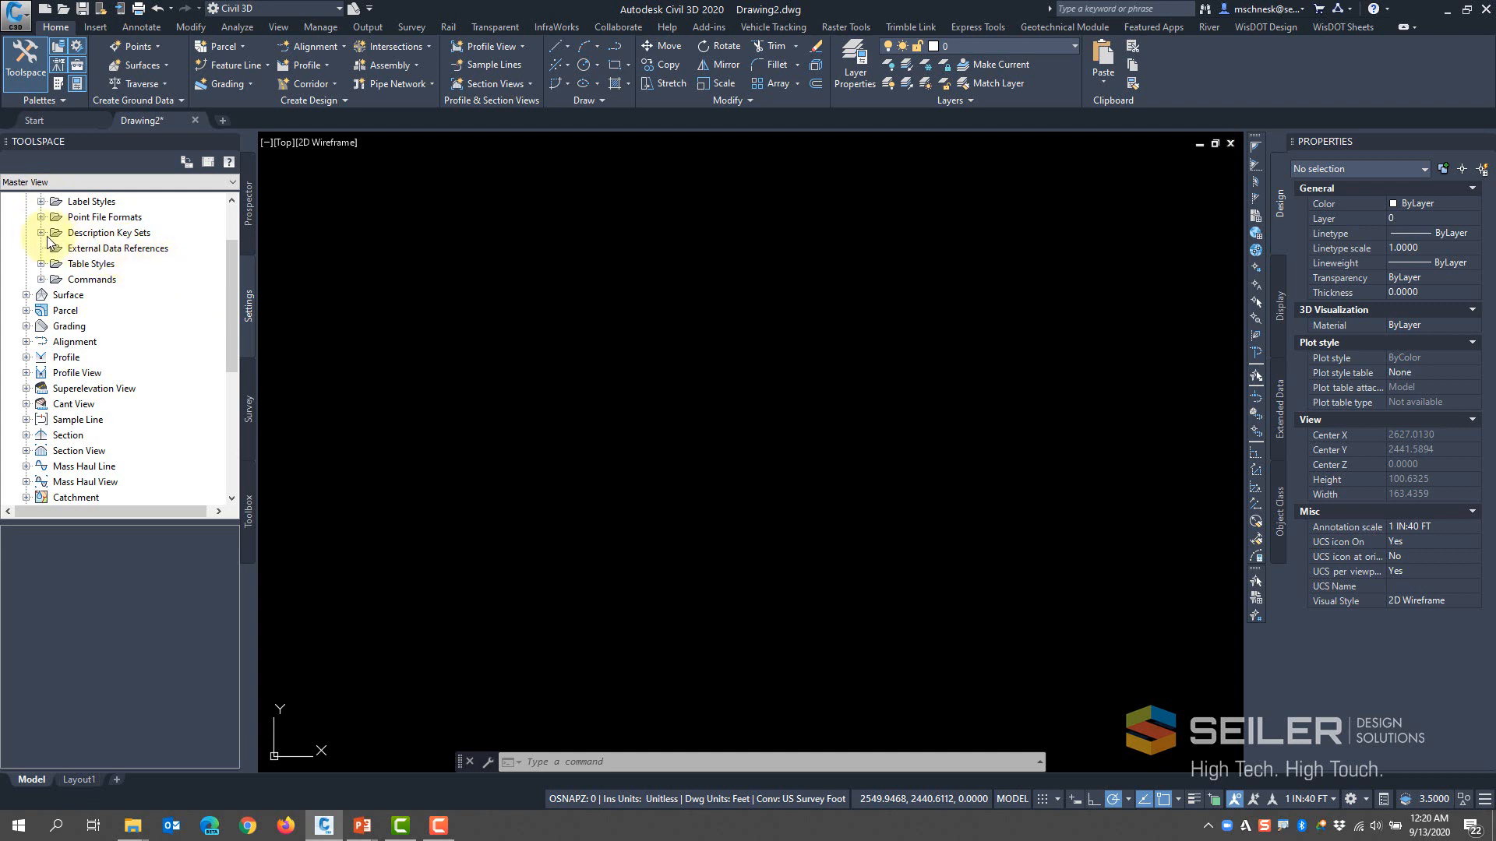
Open the WisDOT Topography description key set to view its keys
click(41, 233)
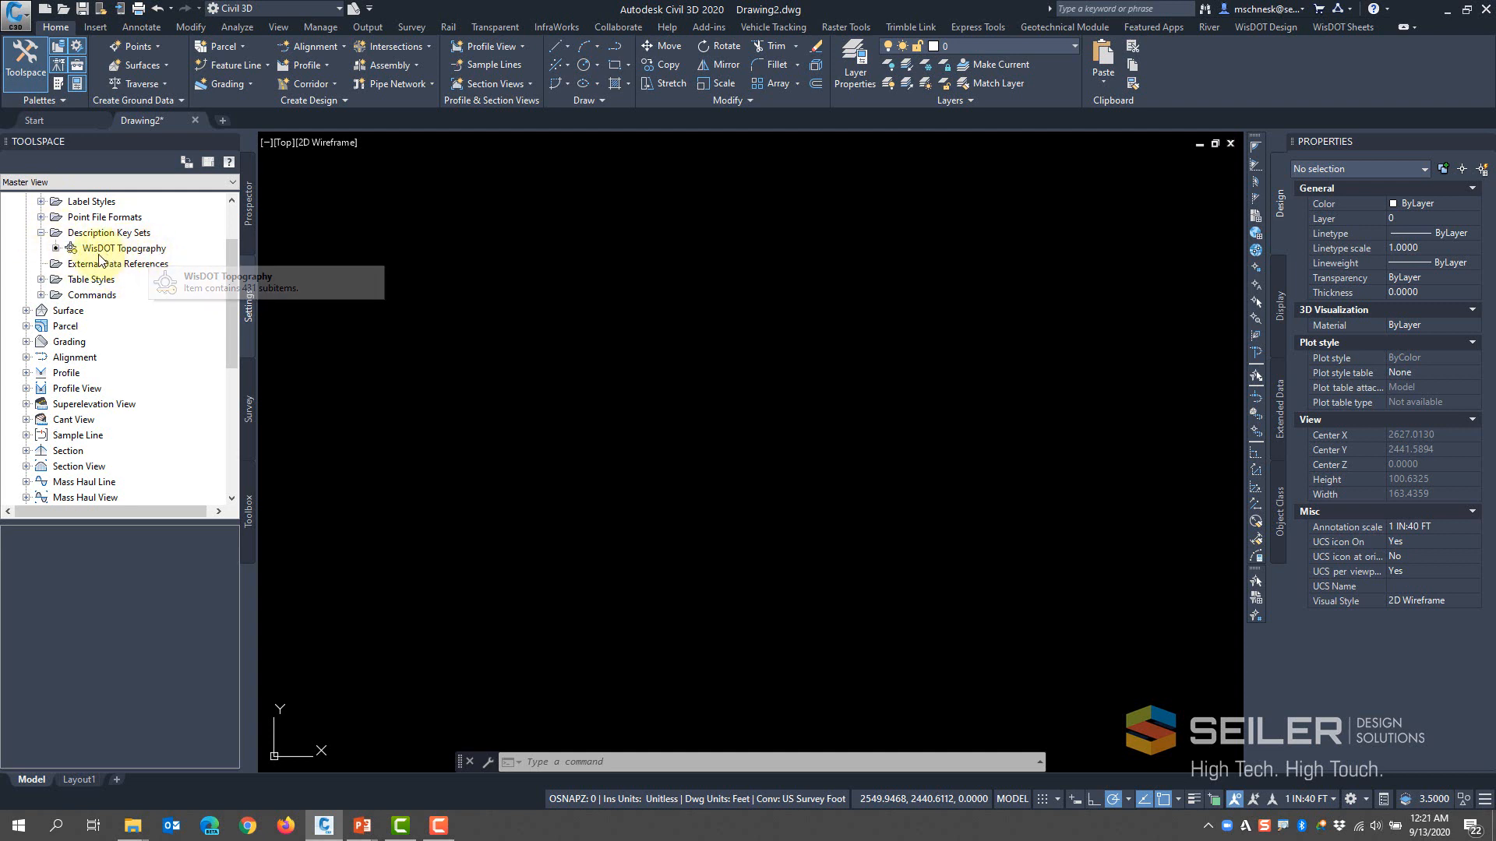
right_click(78, 248)
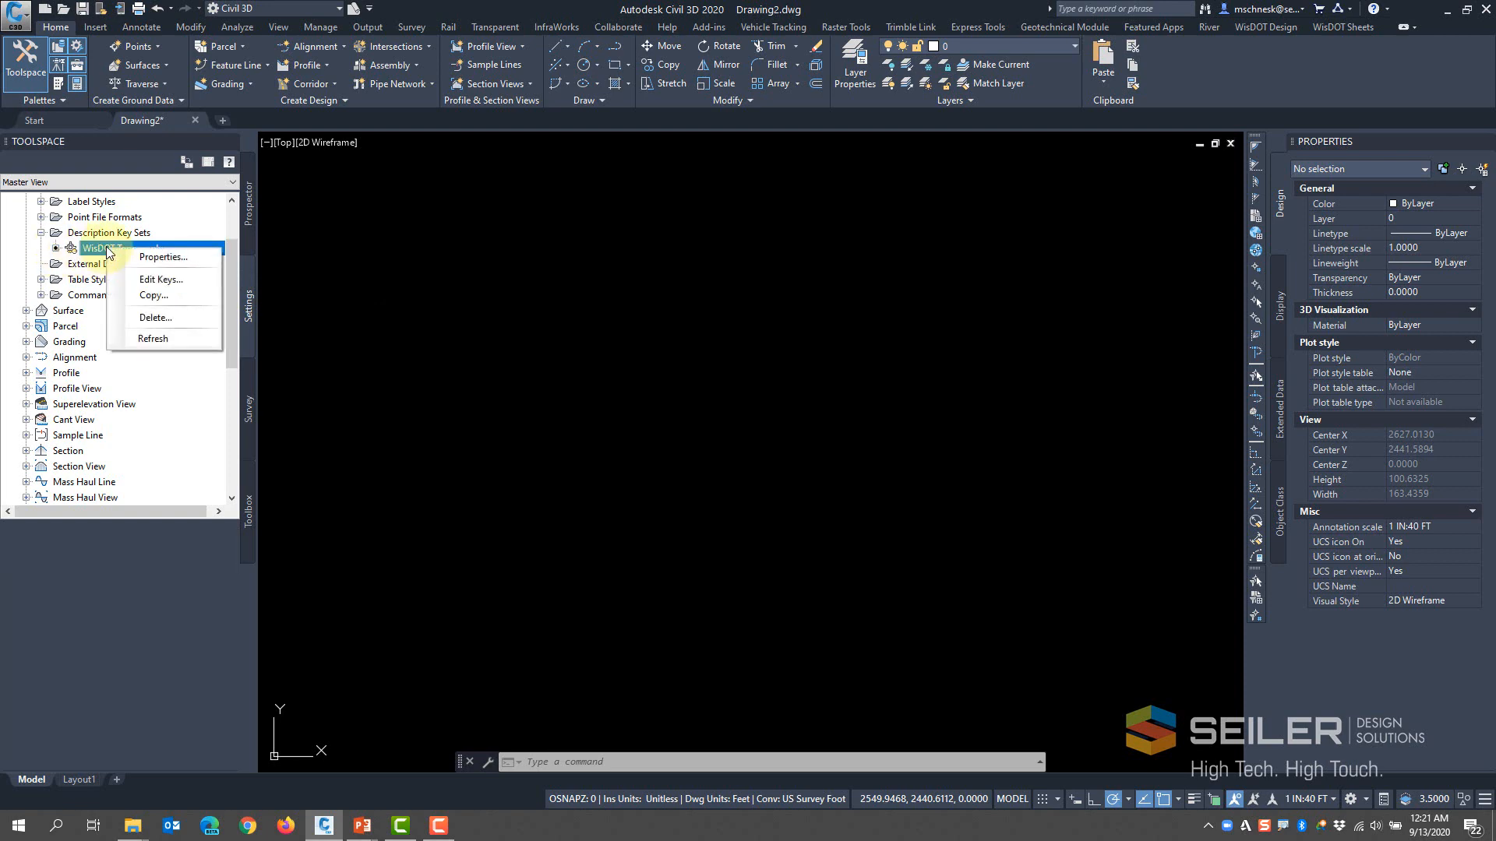
click(136, 281)
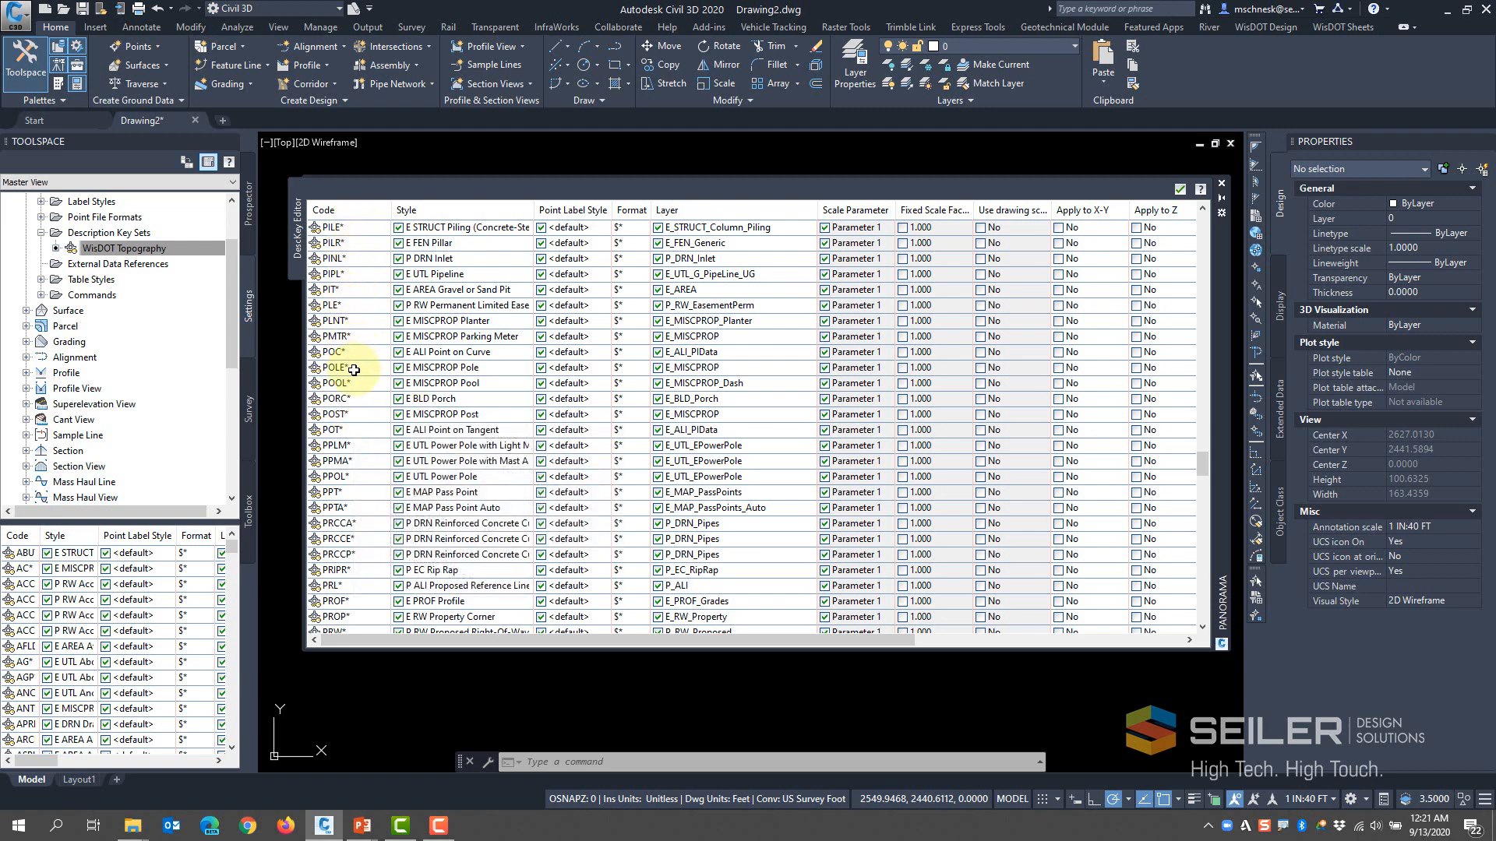
Examine the styles and layers assigned to the description key codes, including PIER*, and close the key editor
mouse_move(357, 393)
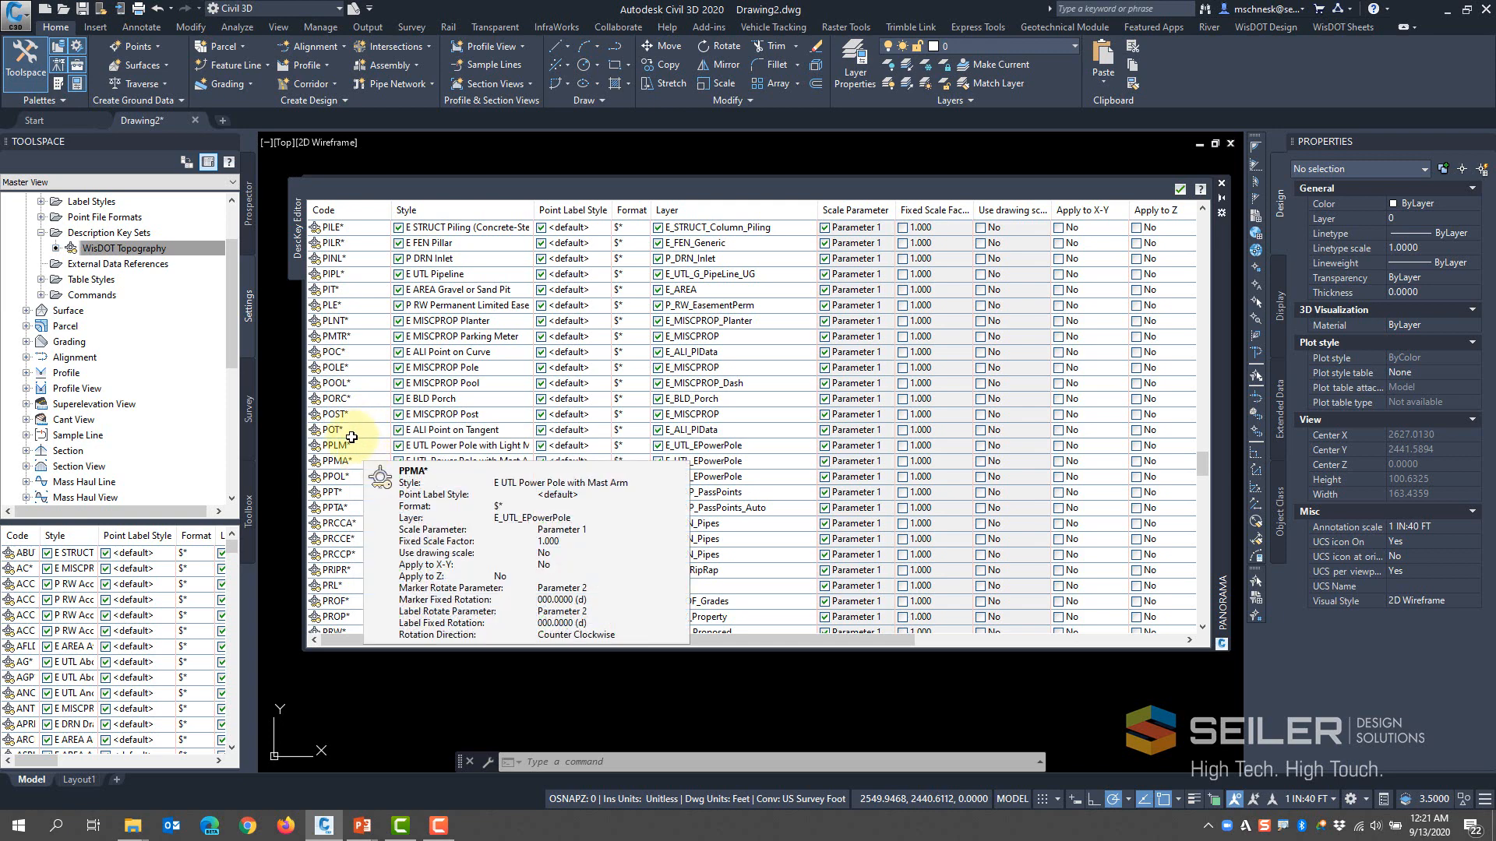
scroll(359, 448, up, 3)
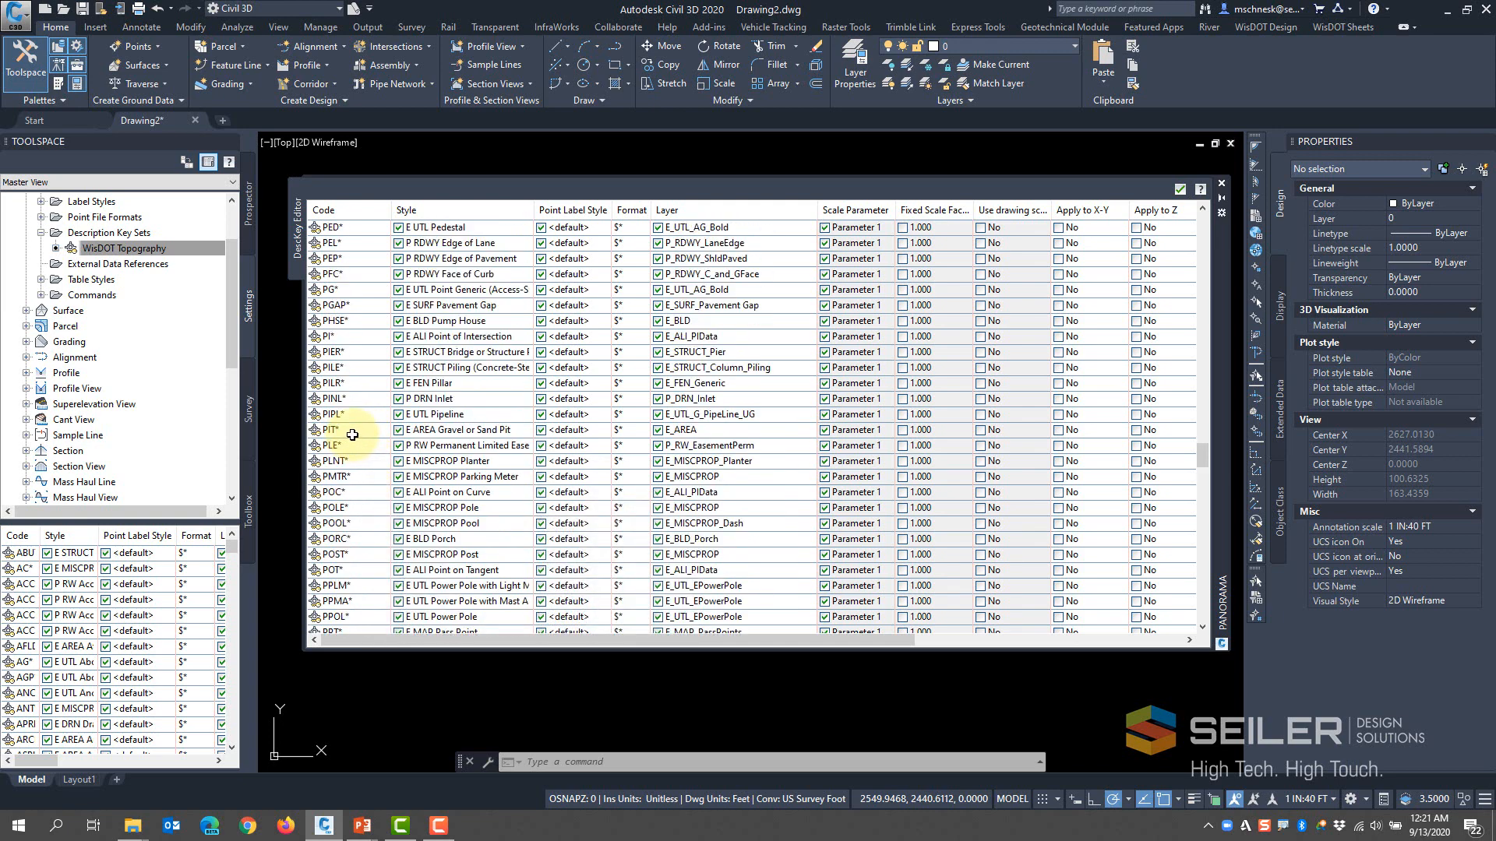
mouse_move(352, 434)
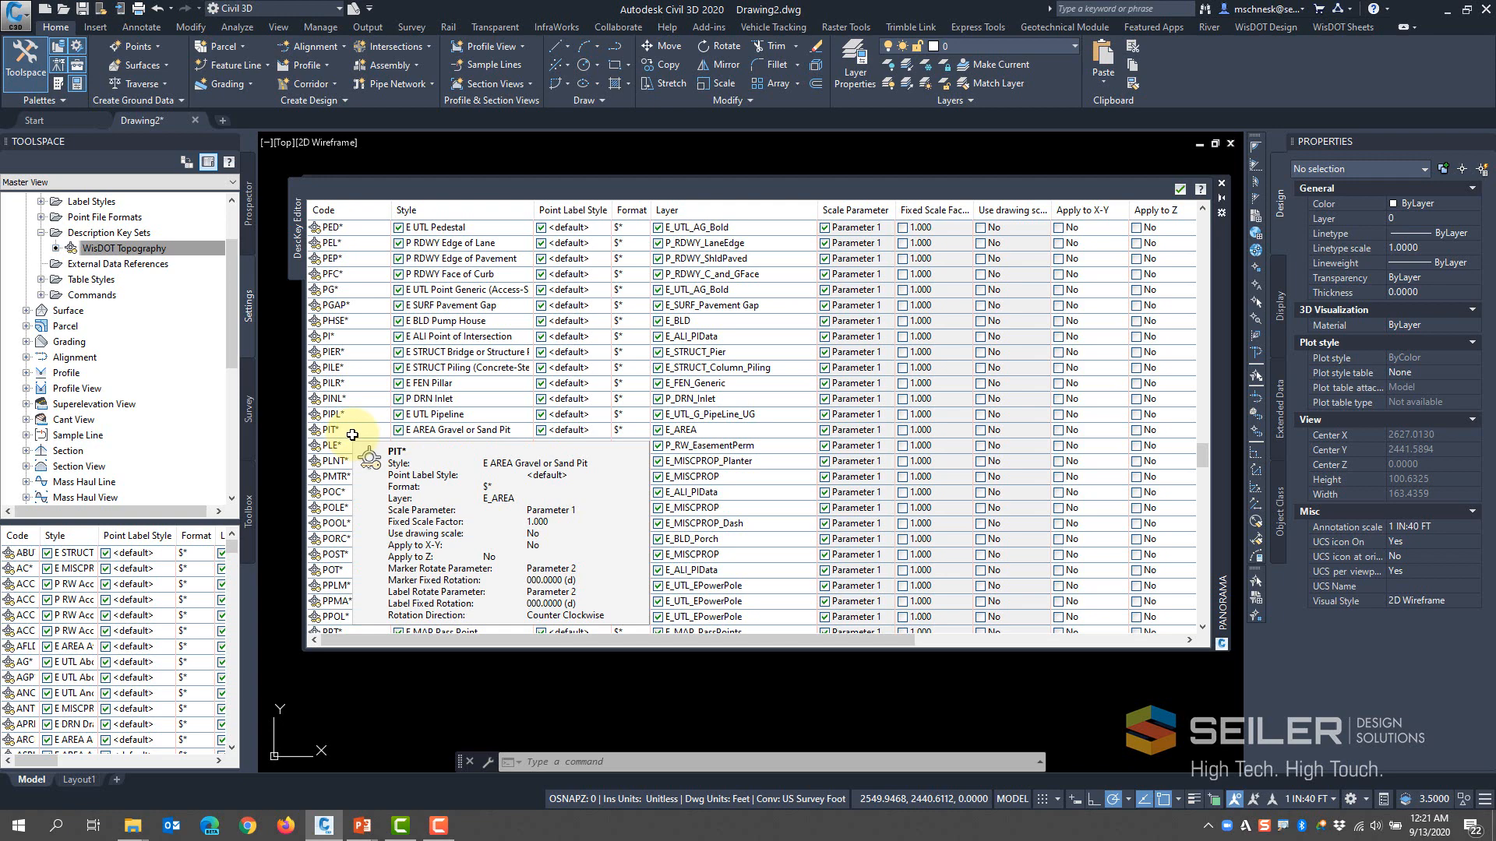
click(366, 352)
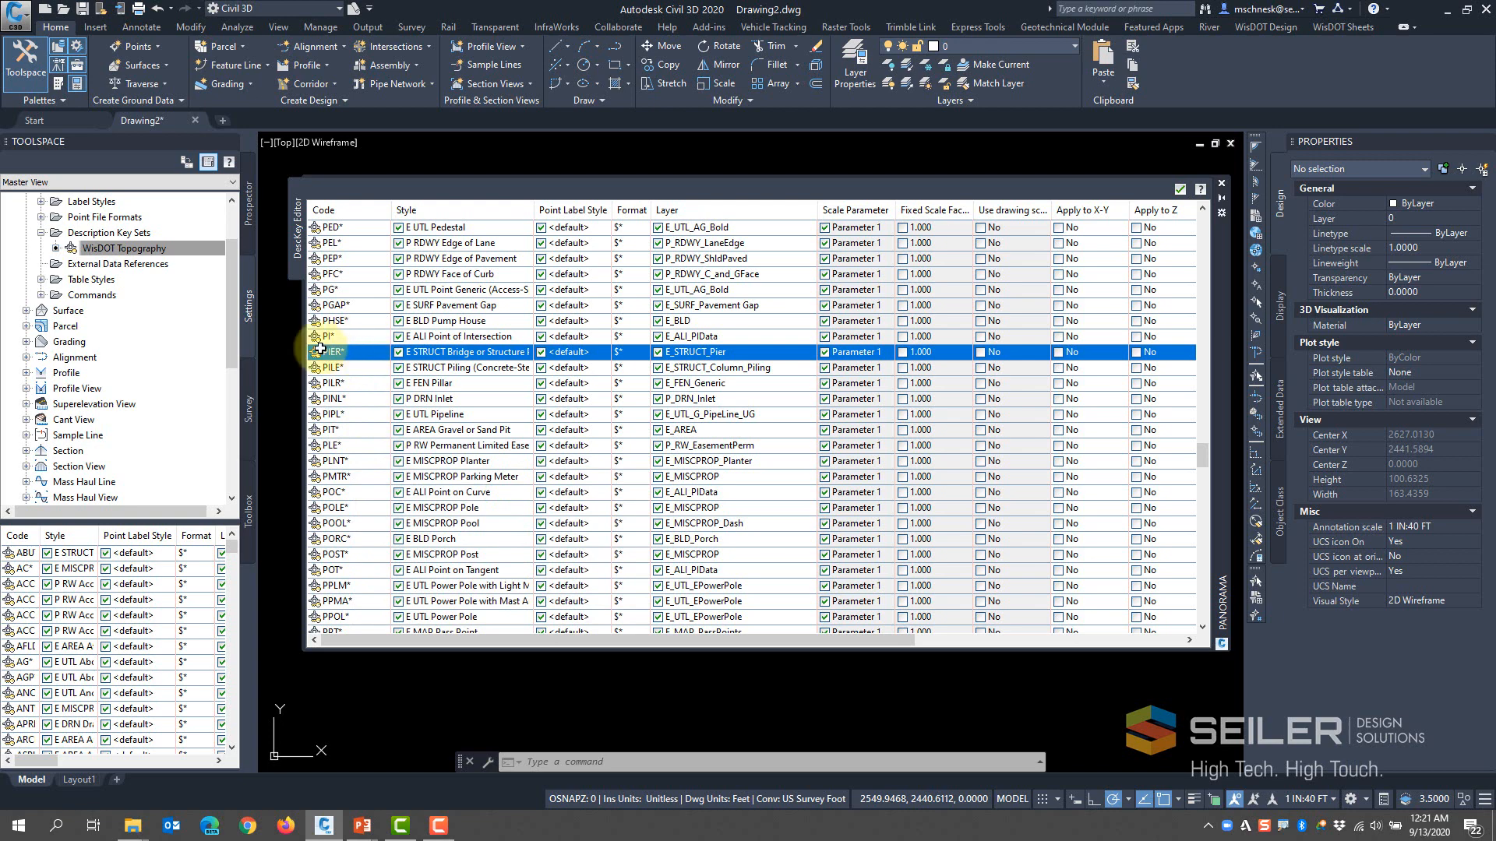
mouse_move(346, 354)
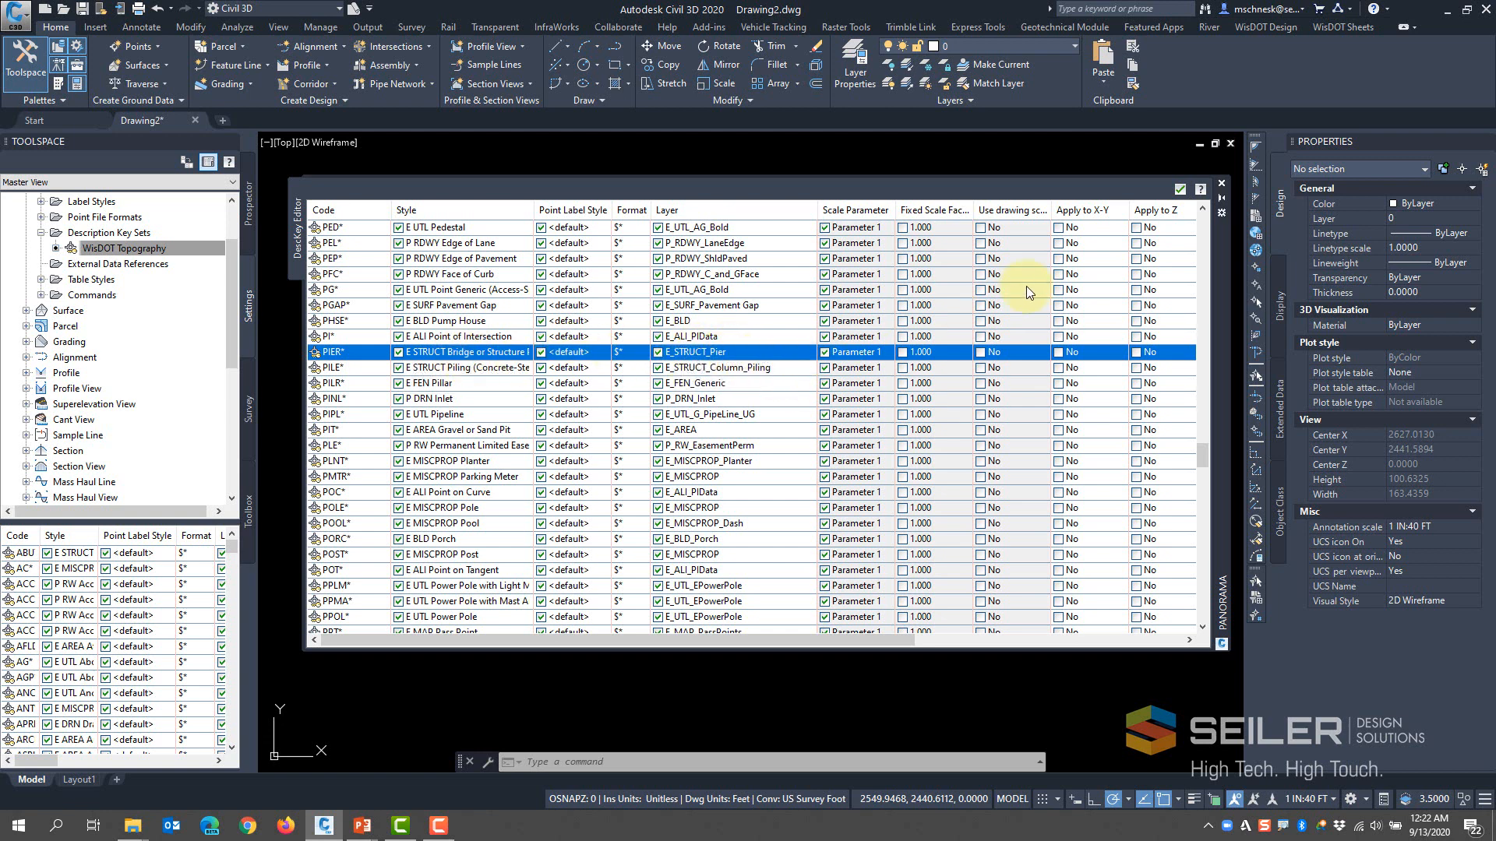
scroll(367, 357, down, 10)
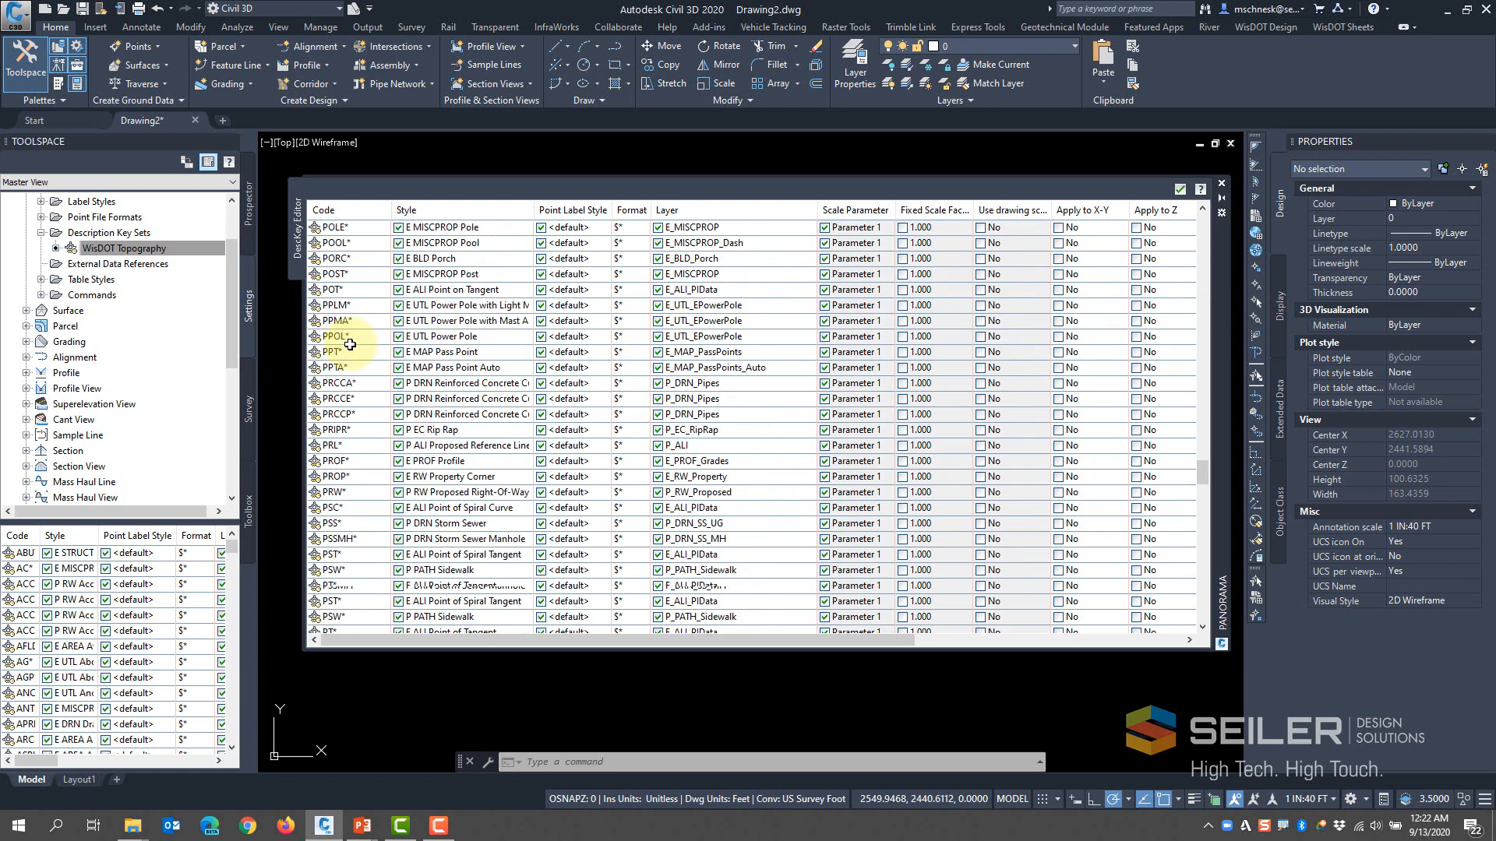
scroll(350, 355, down, 12)
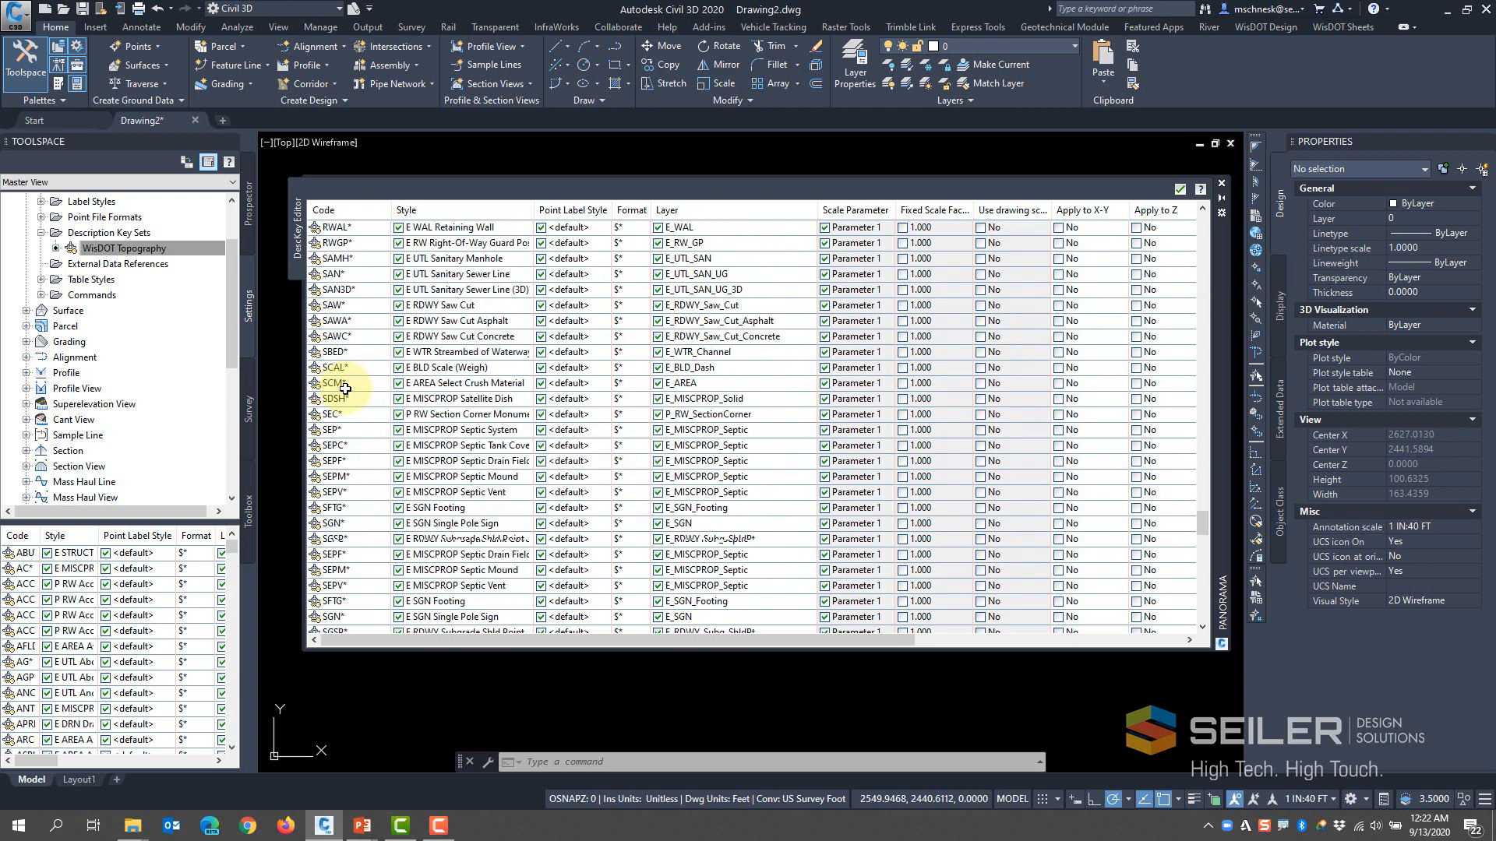
scroll(344, 390, down, 9)
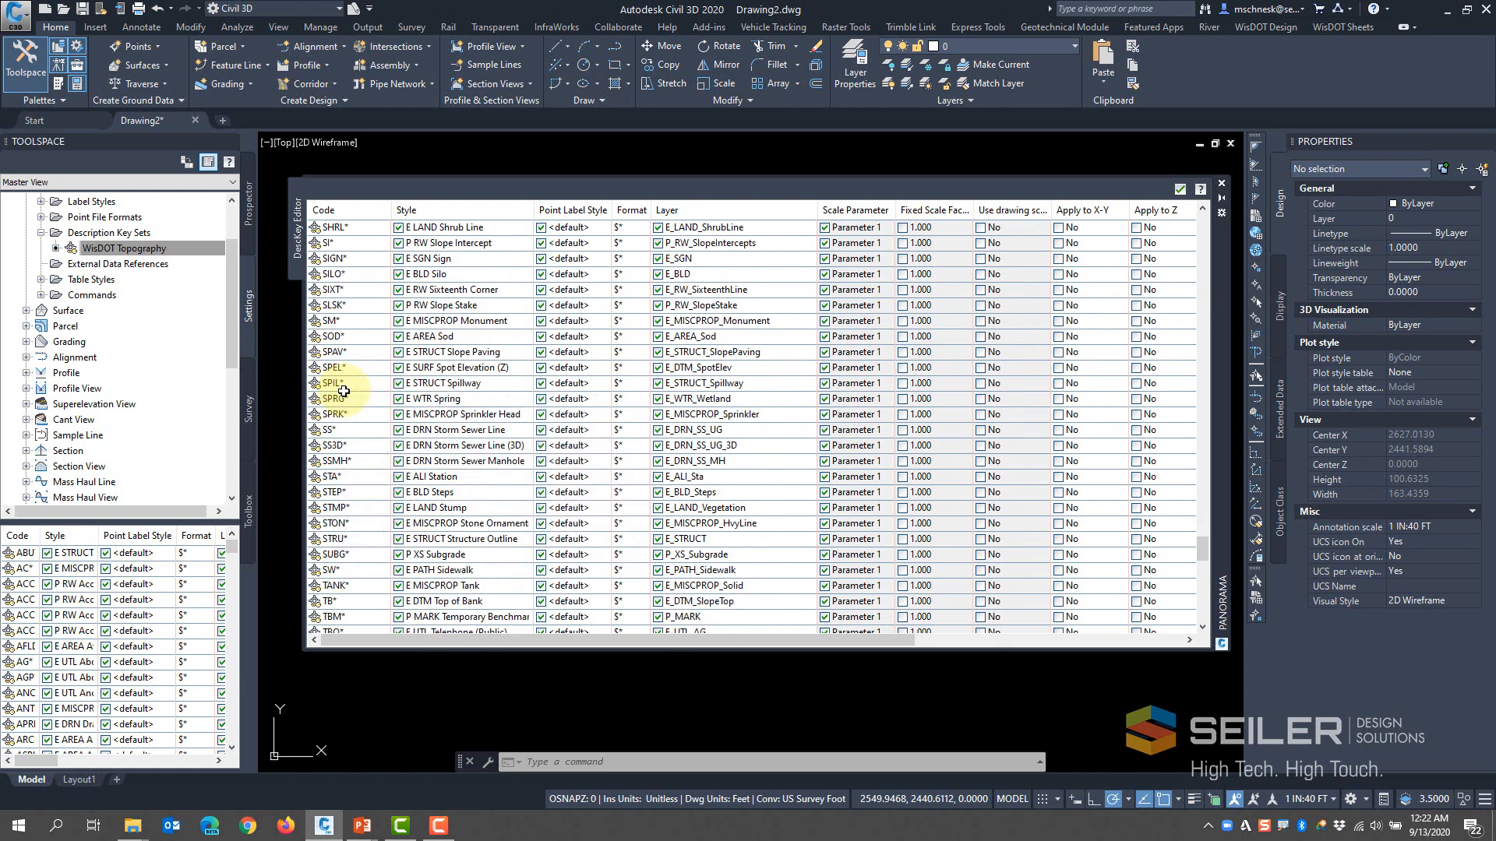
click(1180, 191)
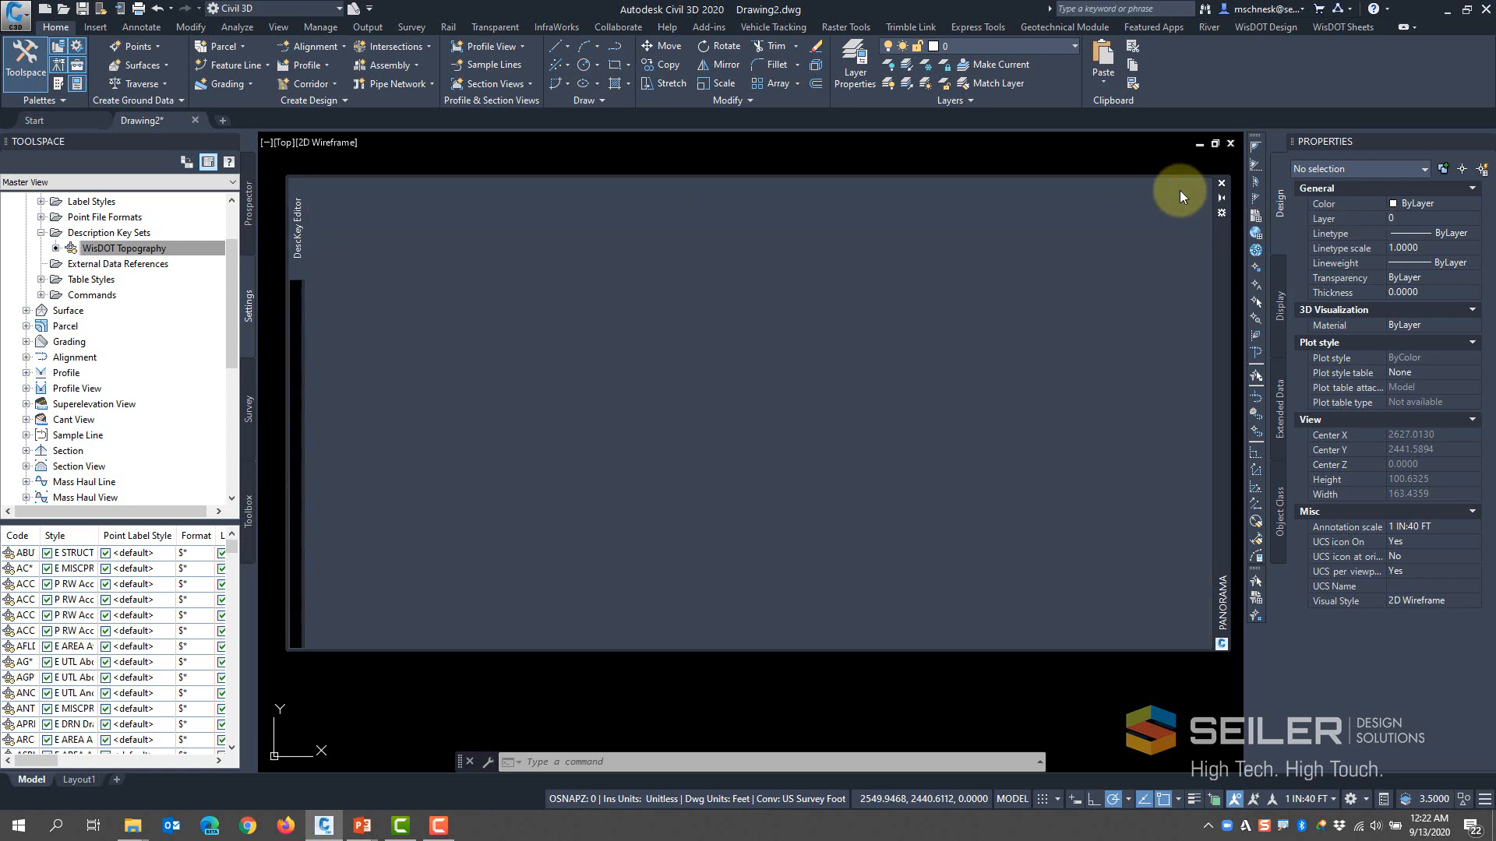
Expand the Survey settings and look through the available figure styles
drag(231, 290, 233, 418)
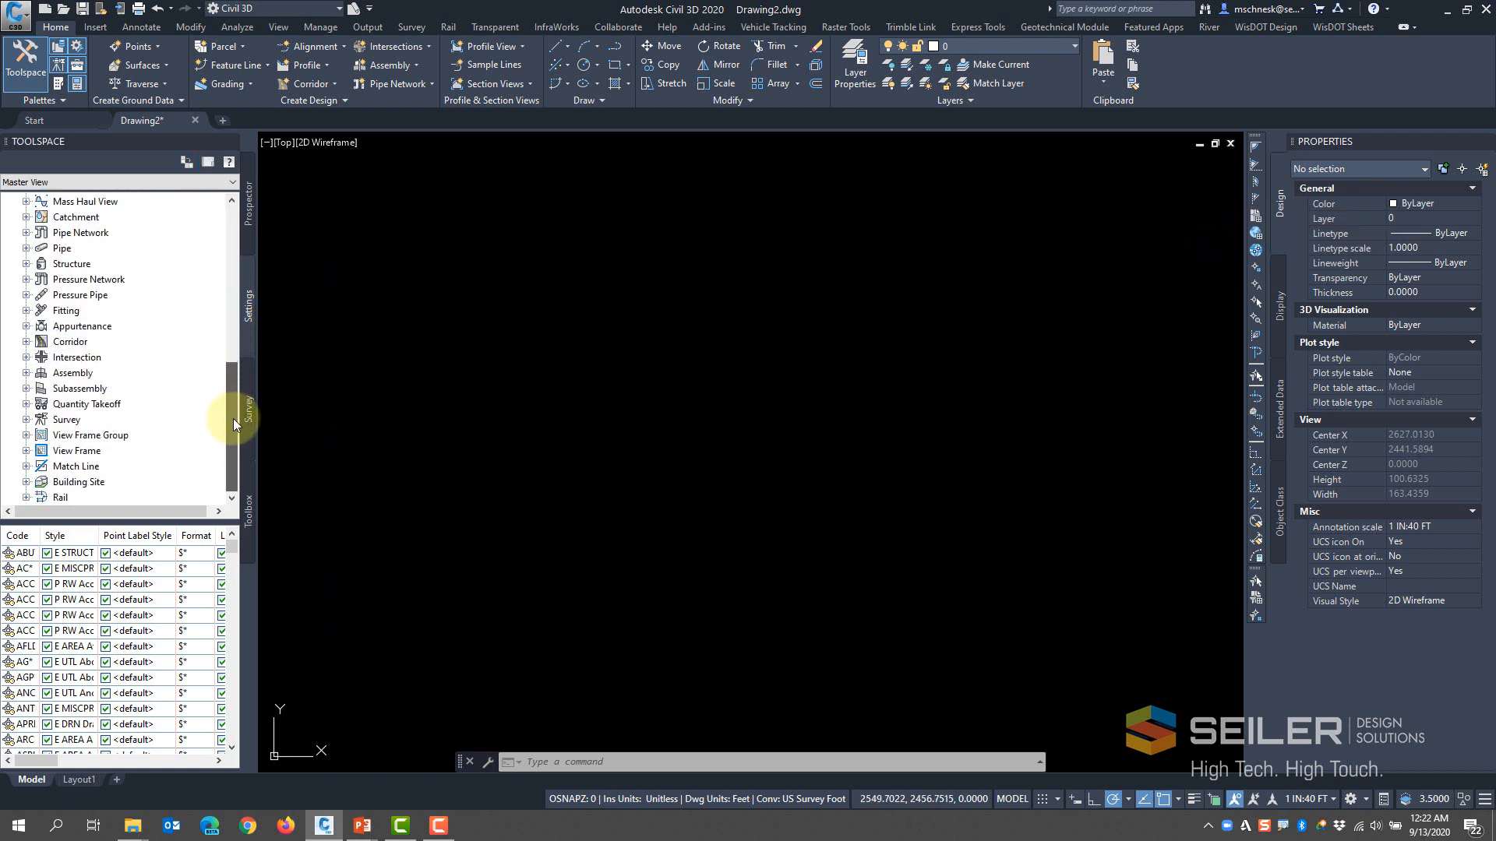
click(24, 421)
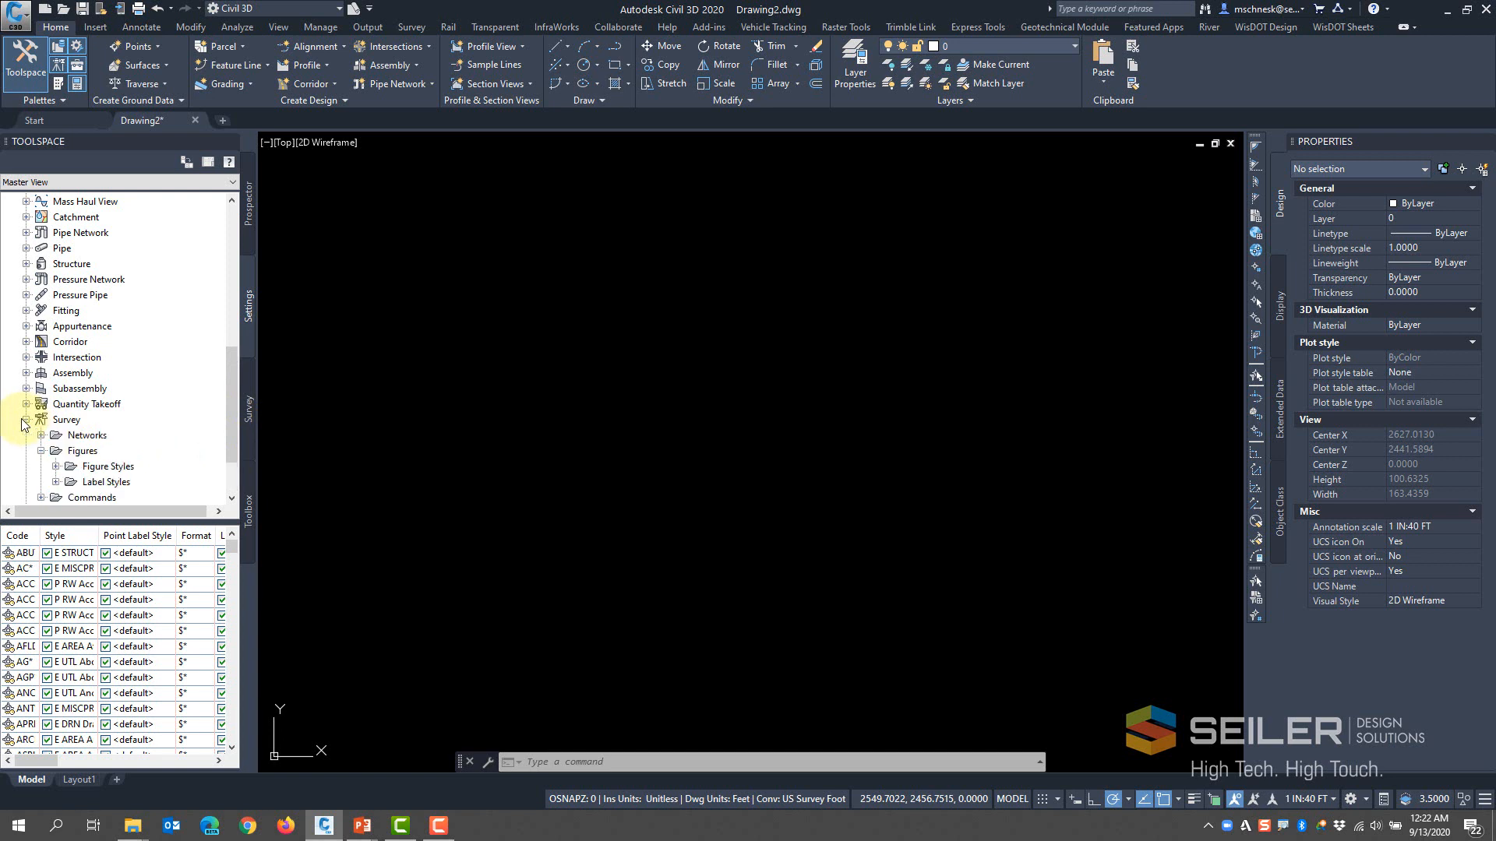
click(56, 467)
scroll(132, 277, down, 3)
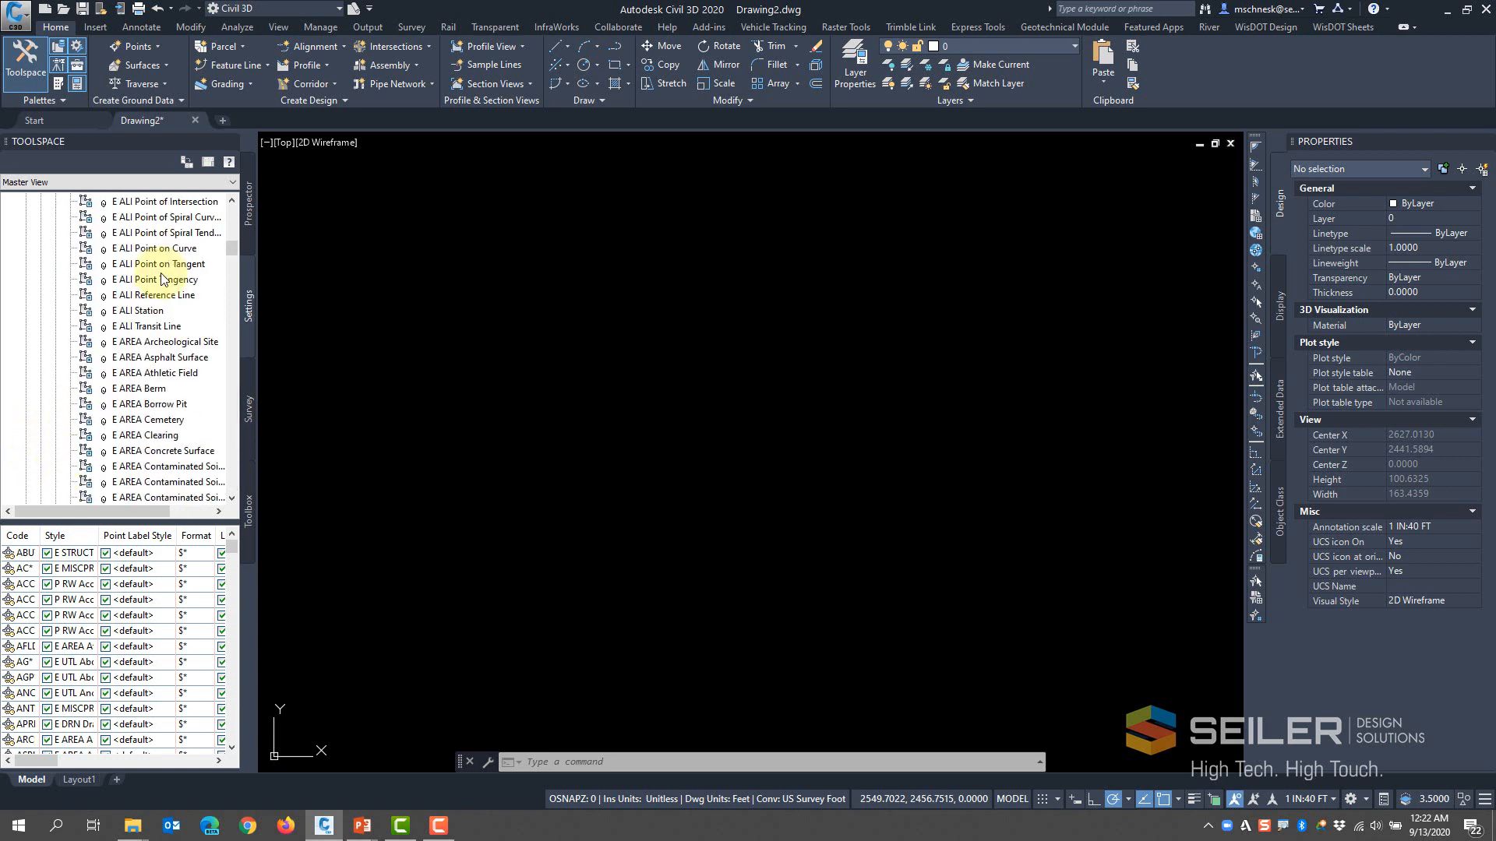
scroll(160, 366, up, 3)
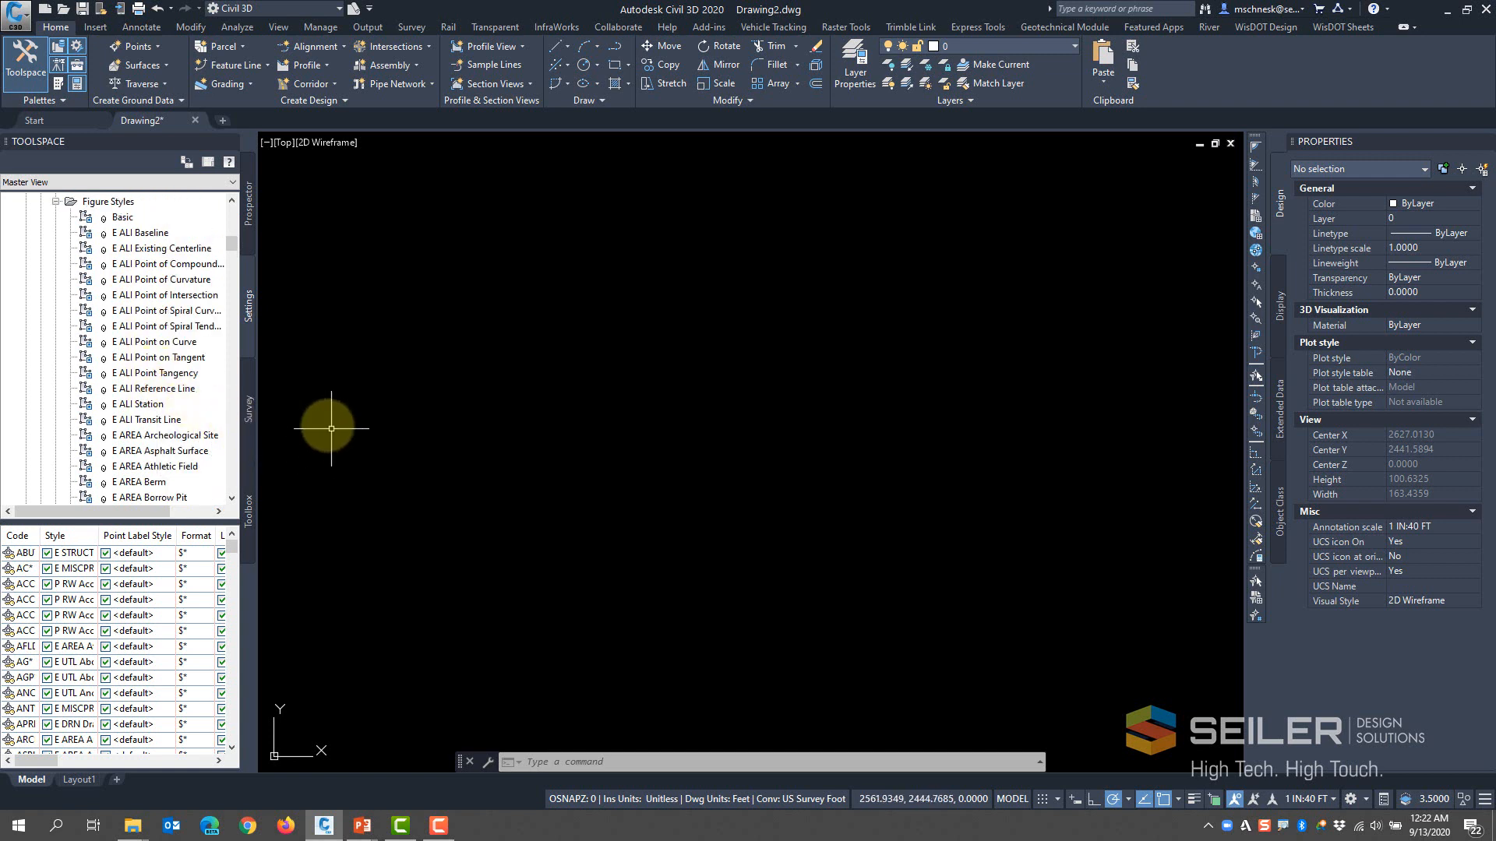
Look over the survey databases, figure prefix databases and linework code sets, and collapse Equipment Databases
click(250, 394)
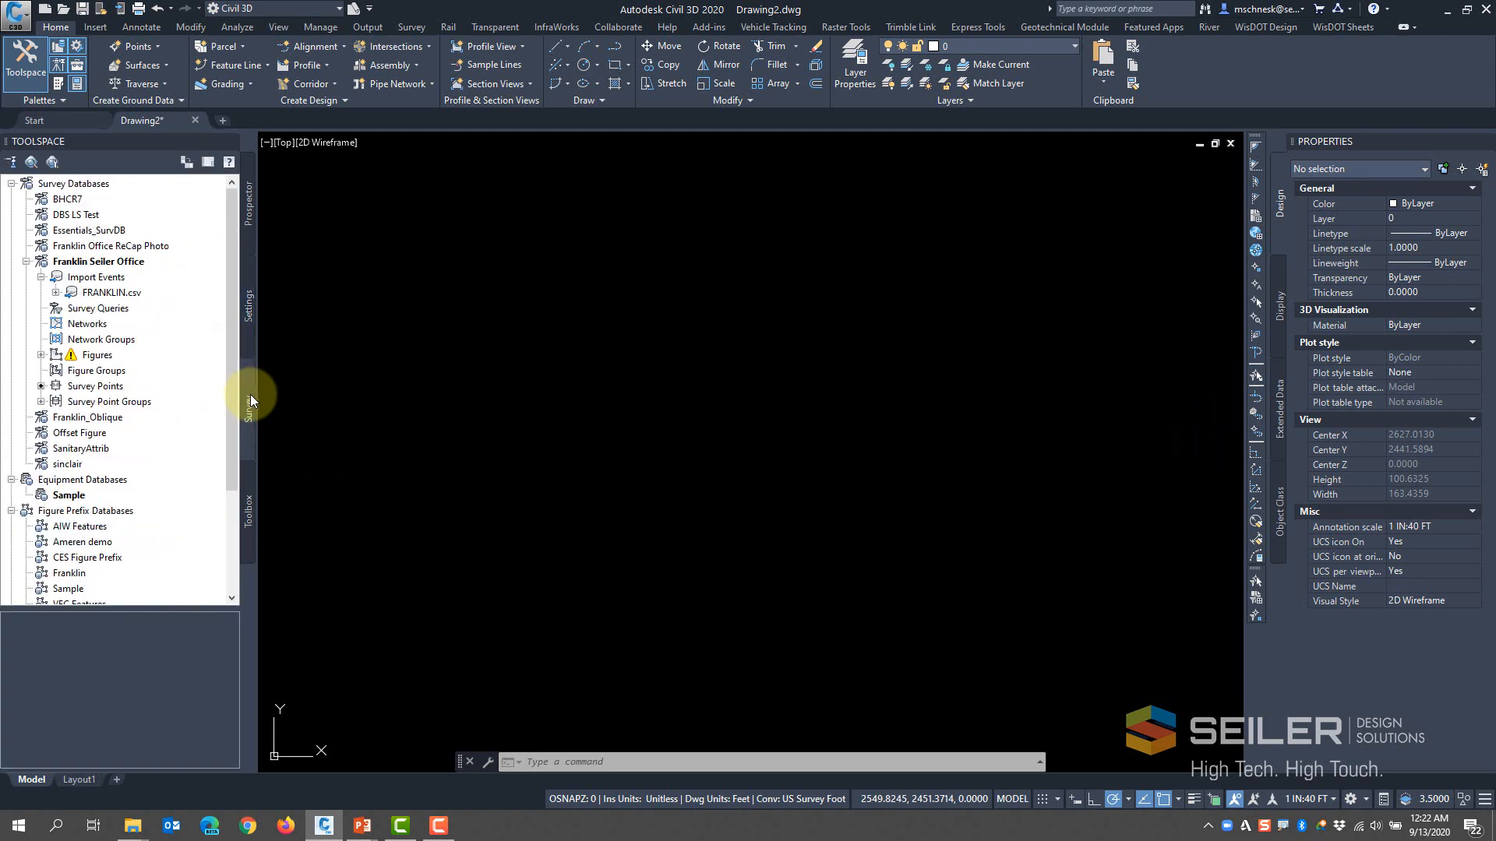
scroll(190, 410, down, 3)
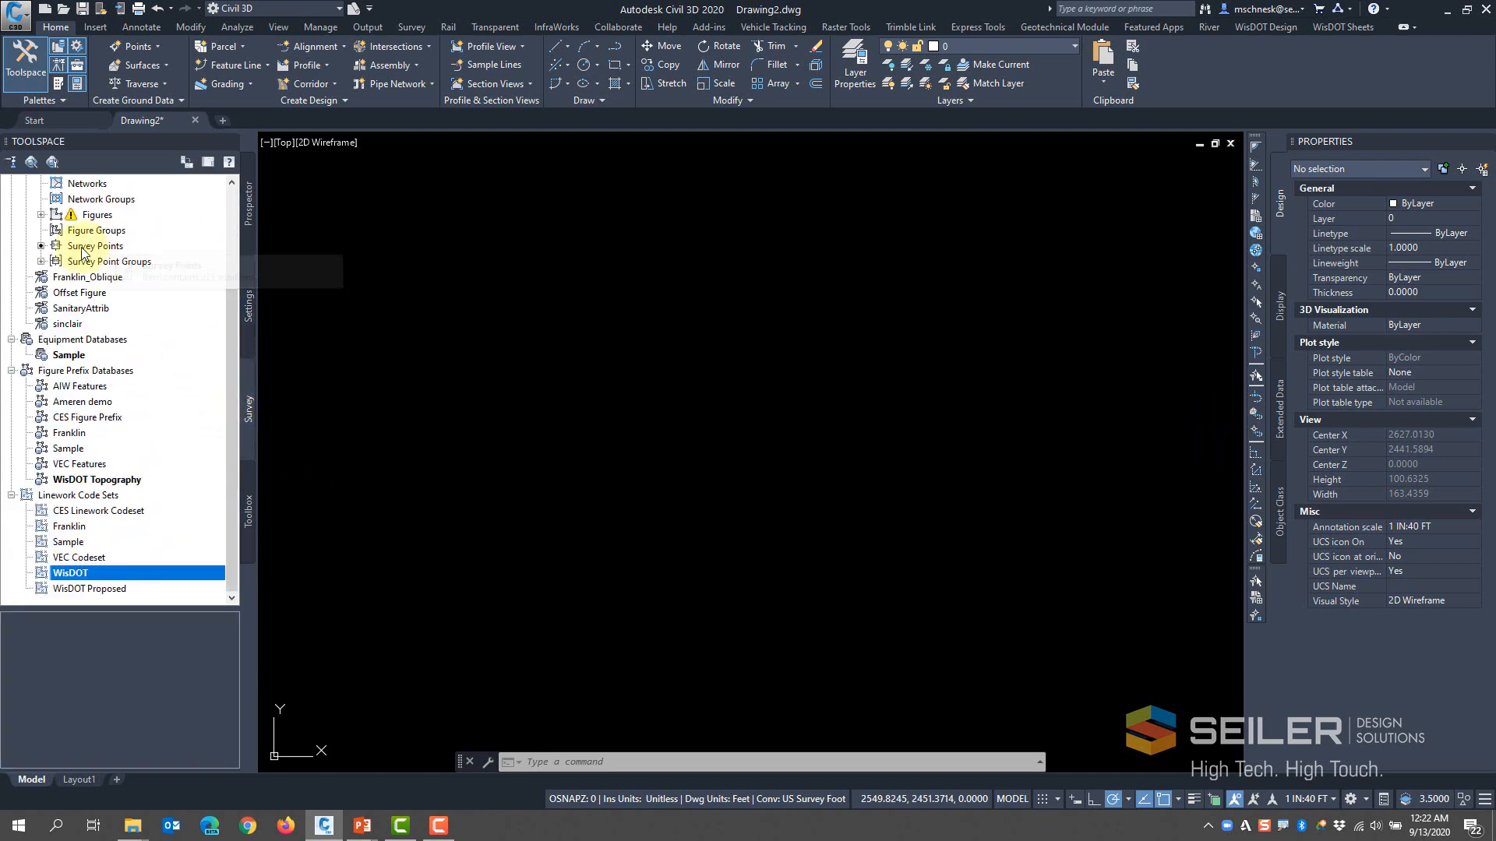
scroll(74, 253, up, 3)
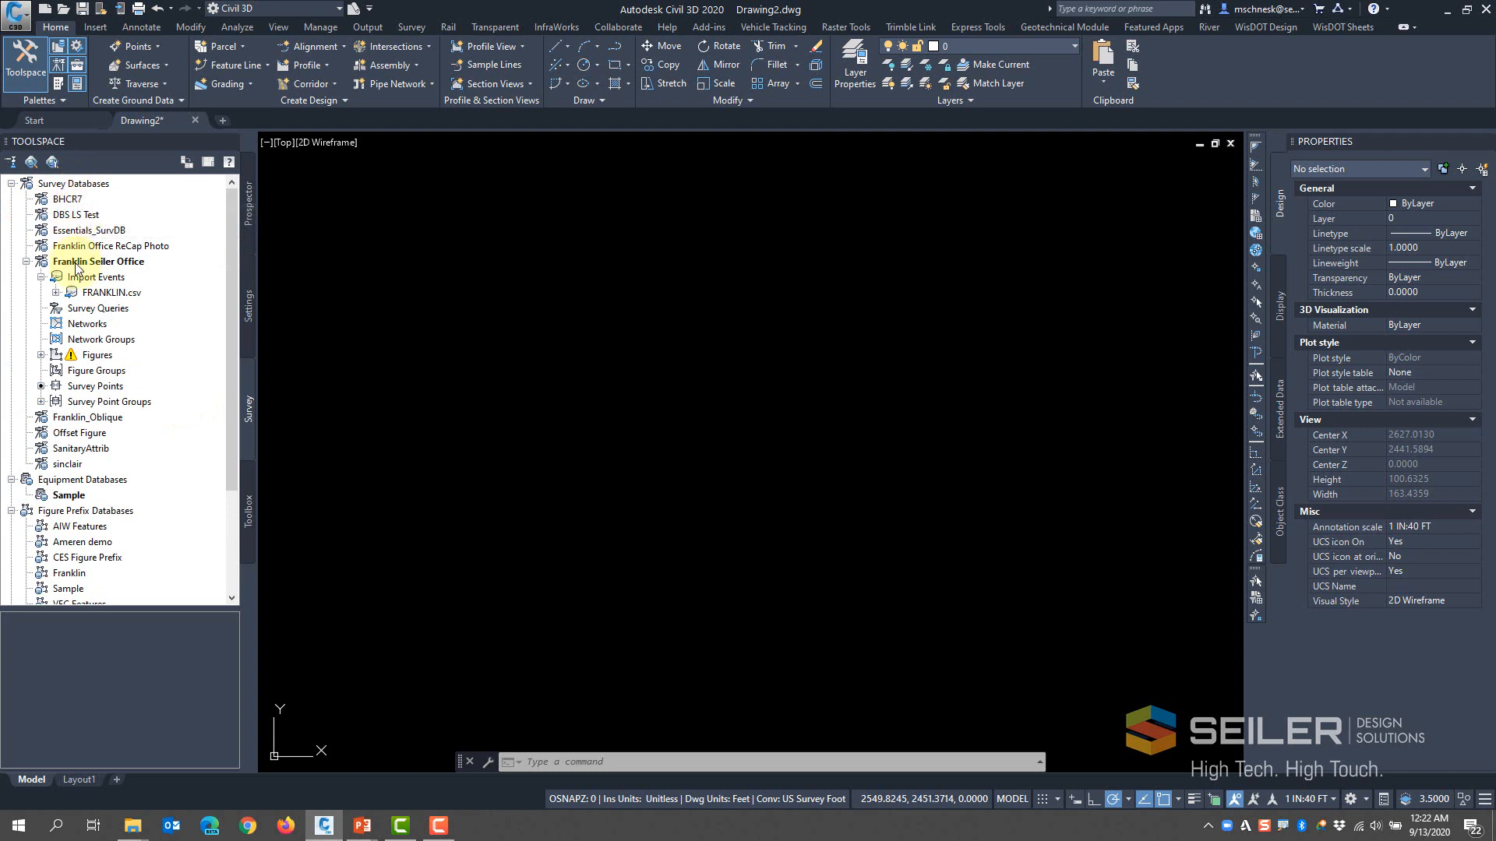
scroll(78, 277, down, 3)
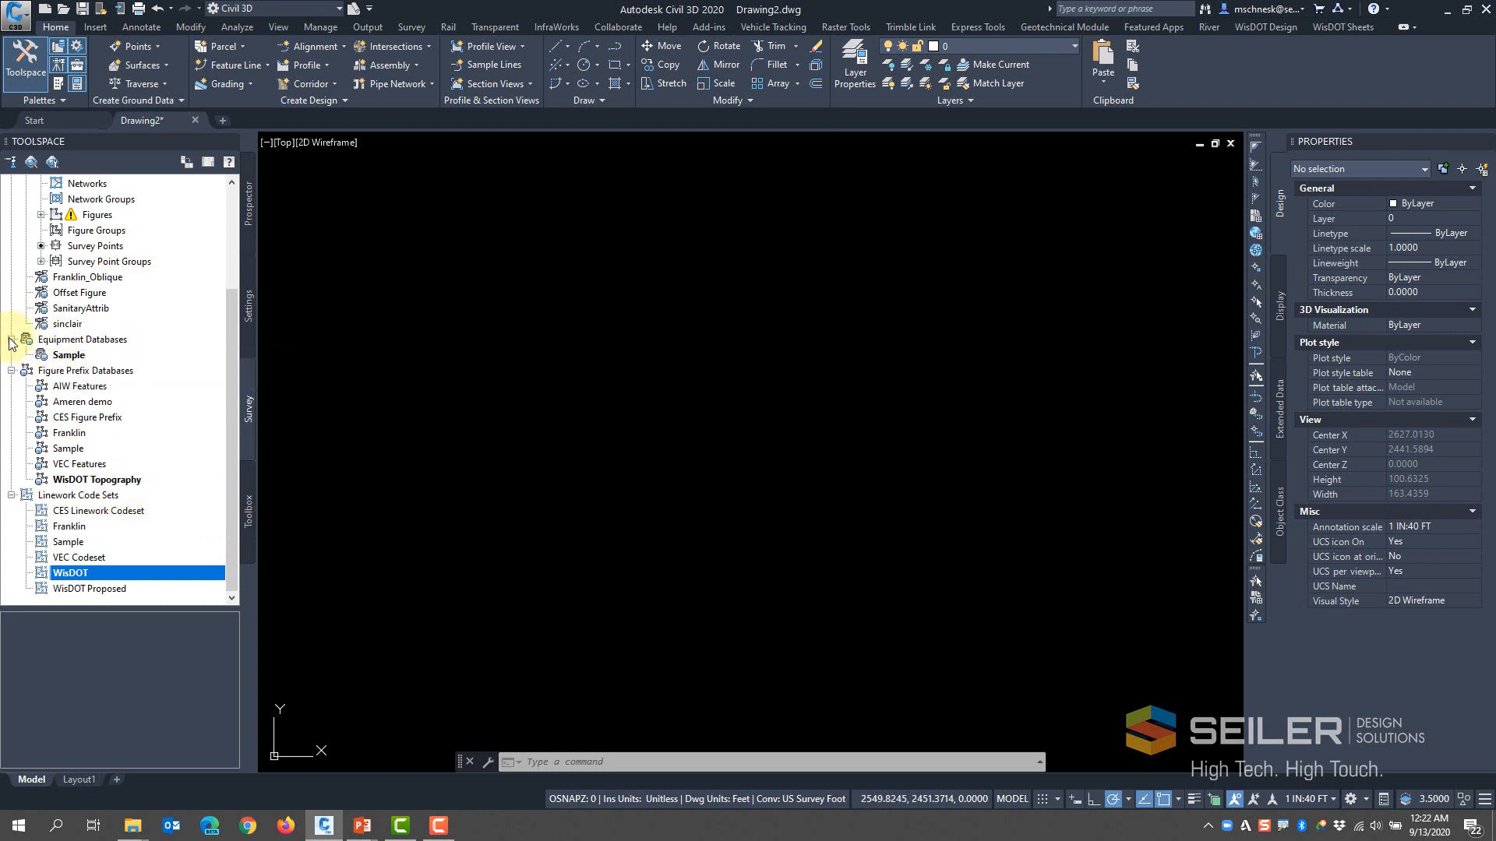
double_click(97, 341)
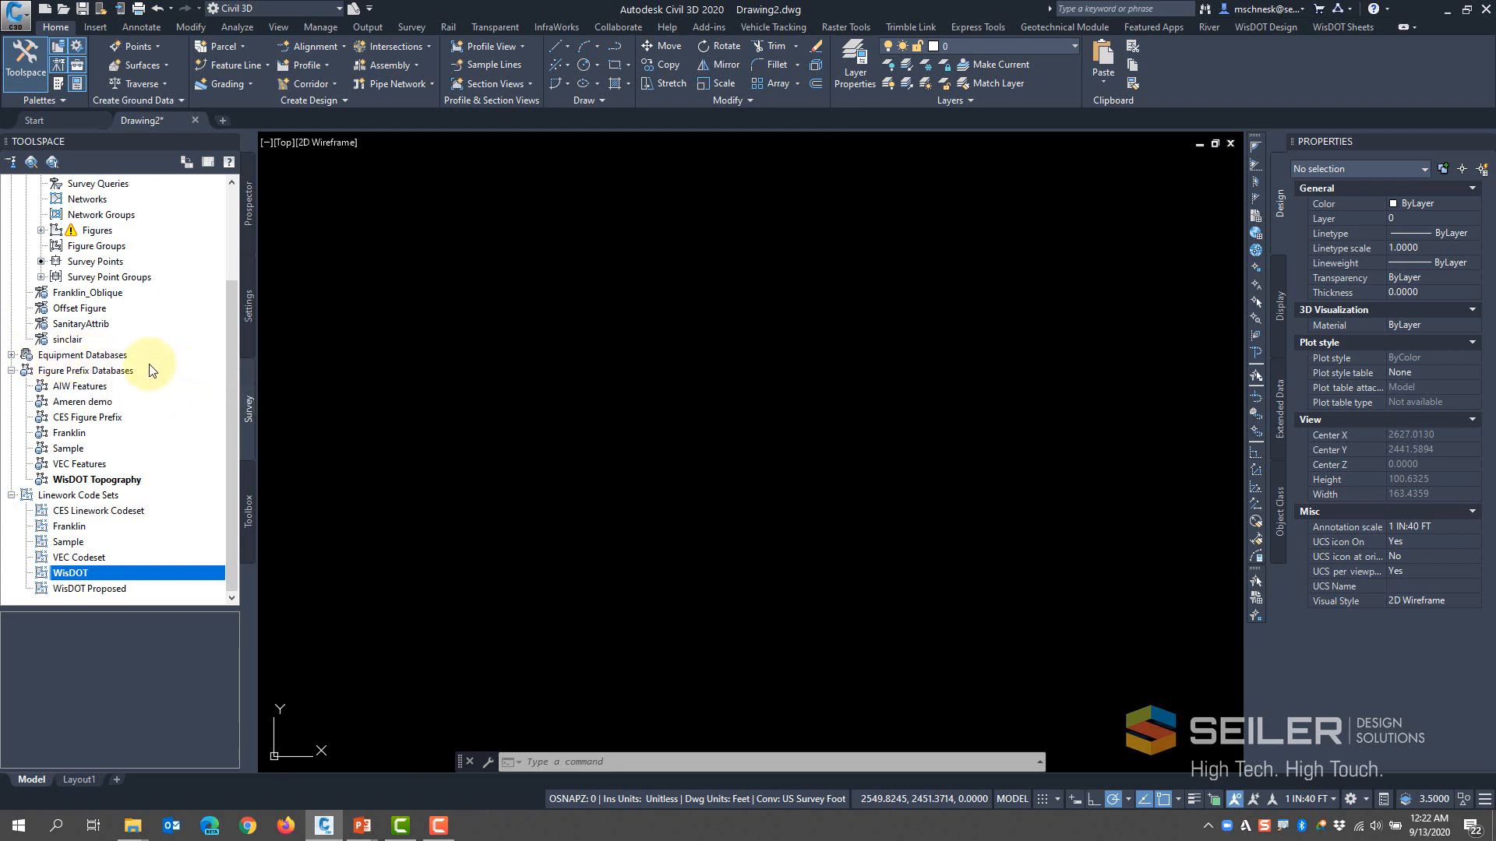
Open the WisDOT Topography figure prefix database and examine the prefixes' breakline, layer and style settings
right_click(122, 482)
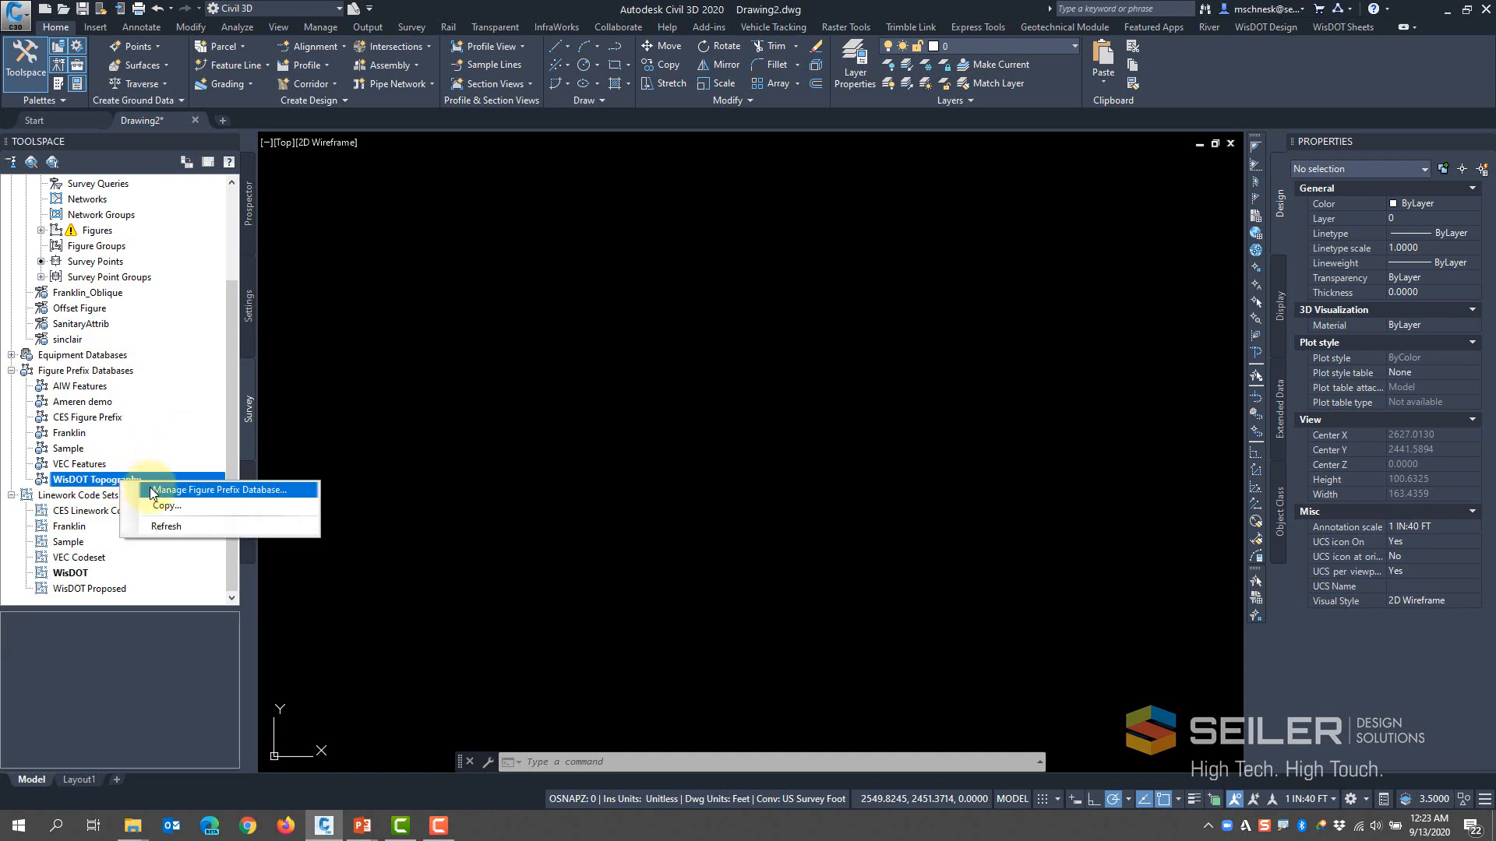
click(153, 496)
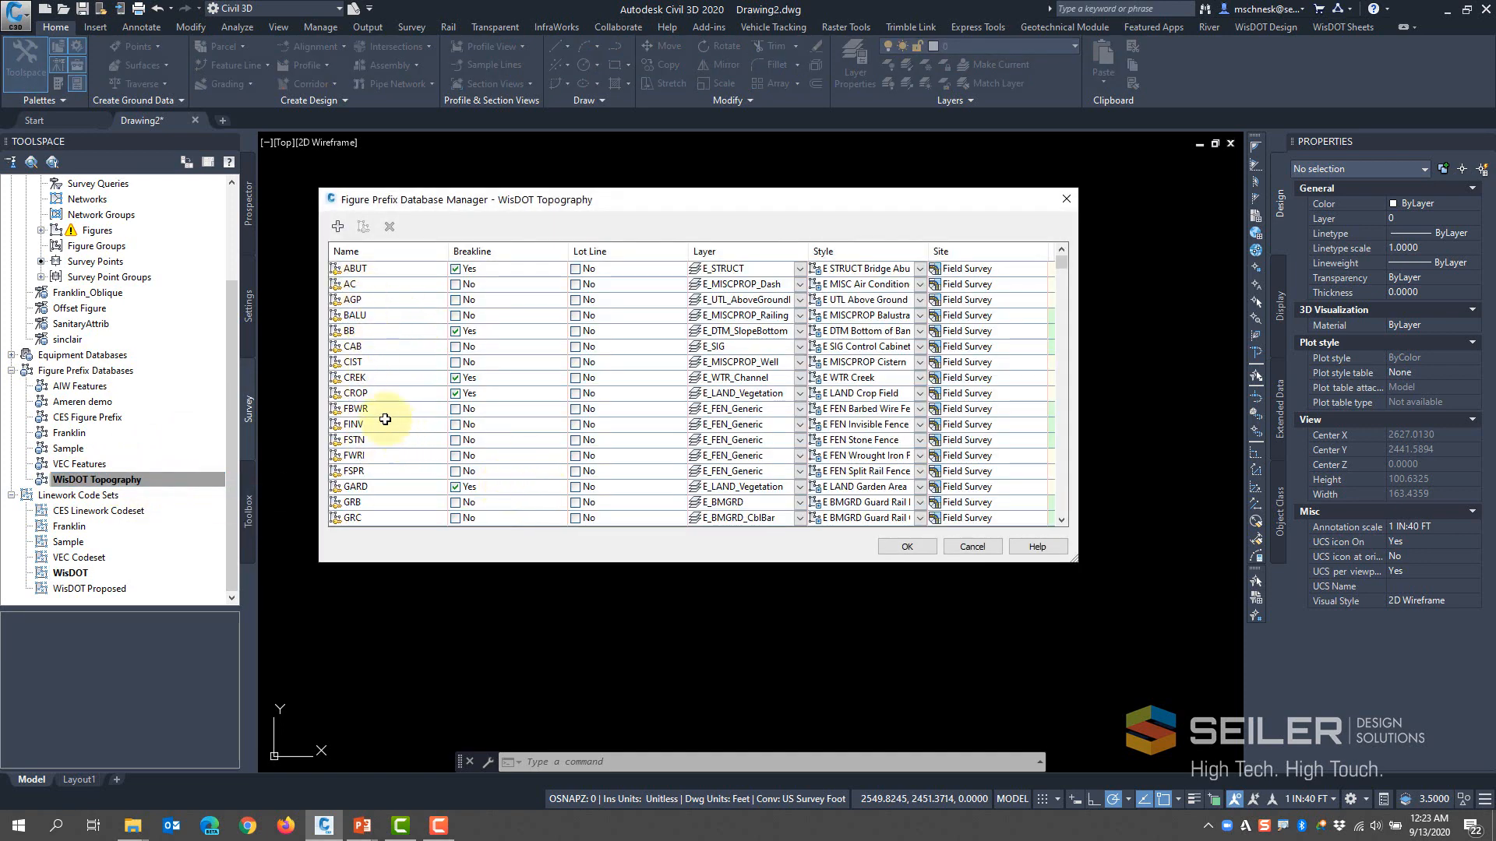
mouse_move(385, 418)
scroll(385, 416, down, 3)
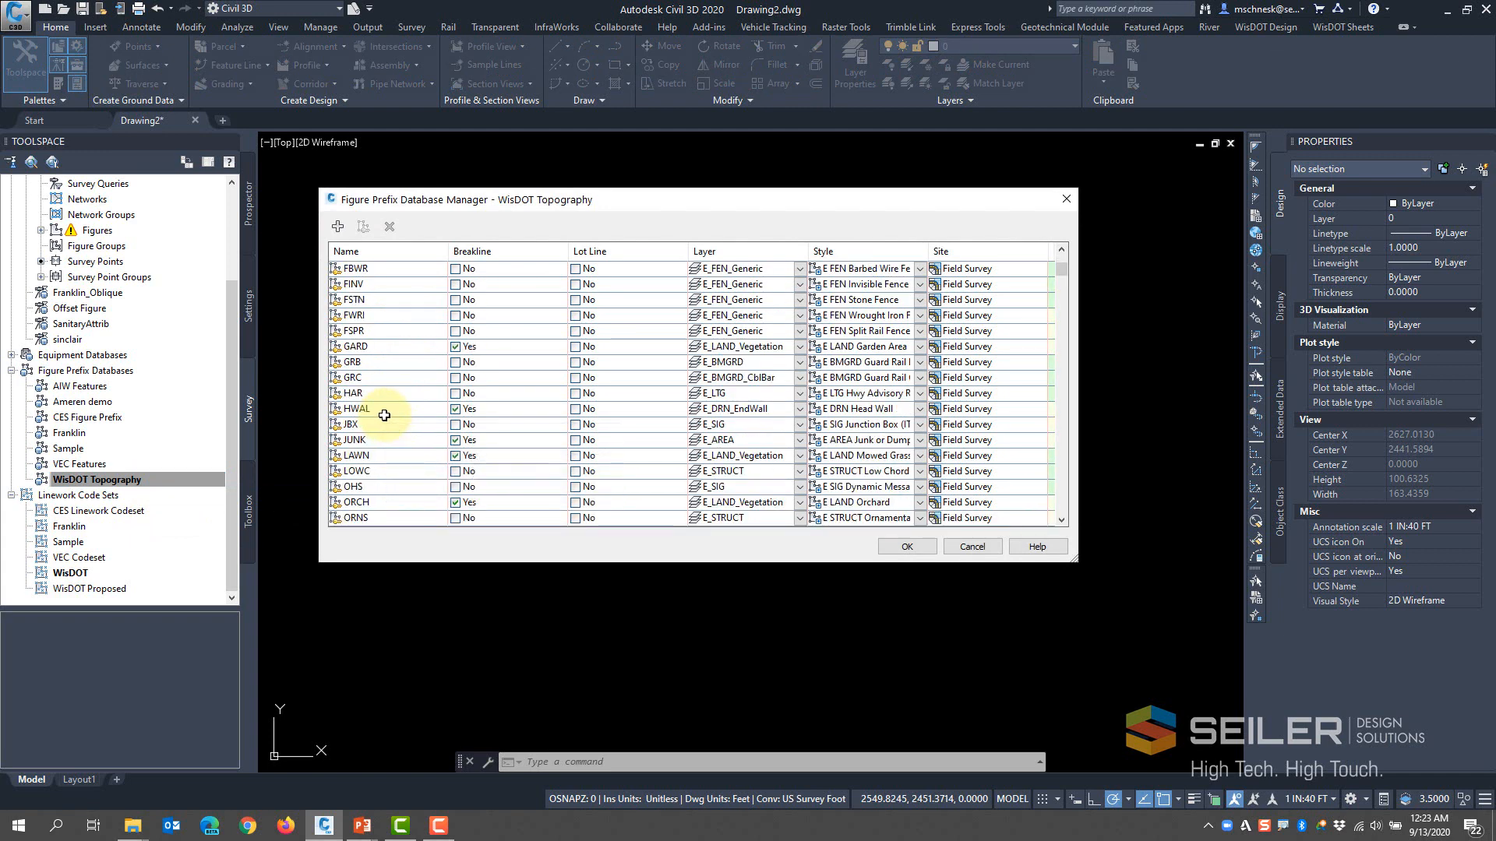
scroll(385, 413, down, 5)
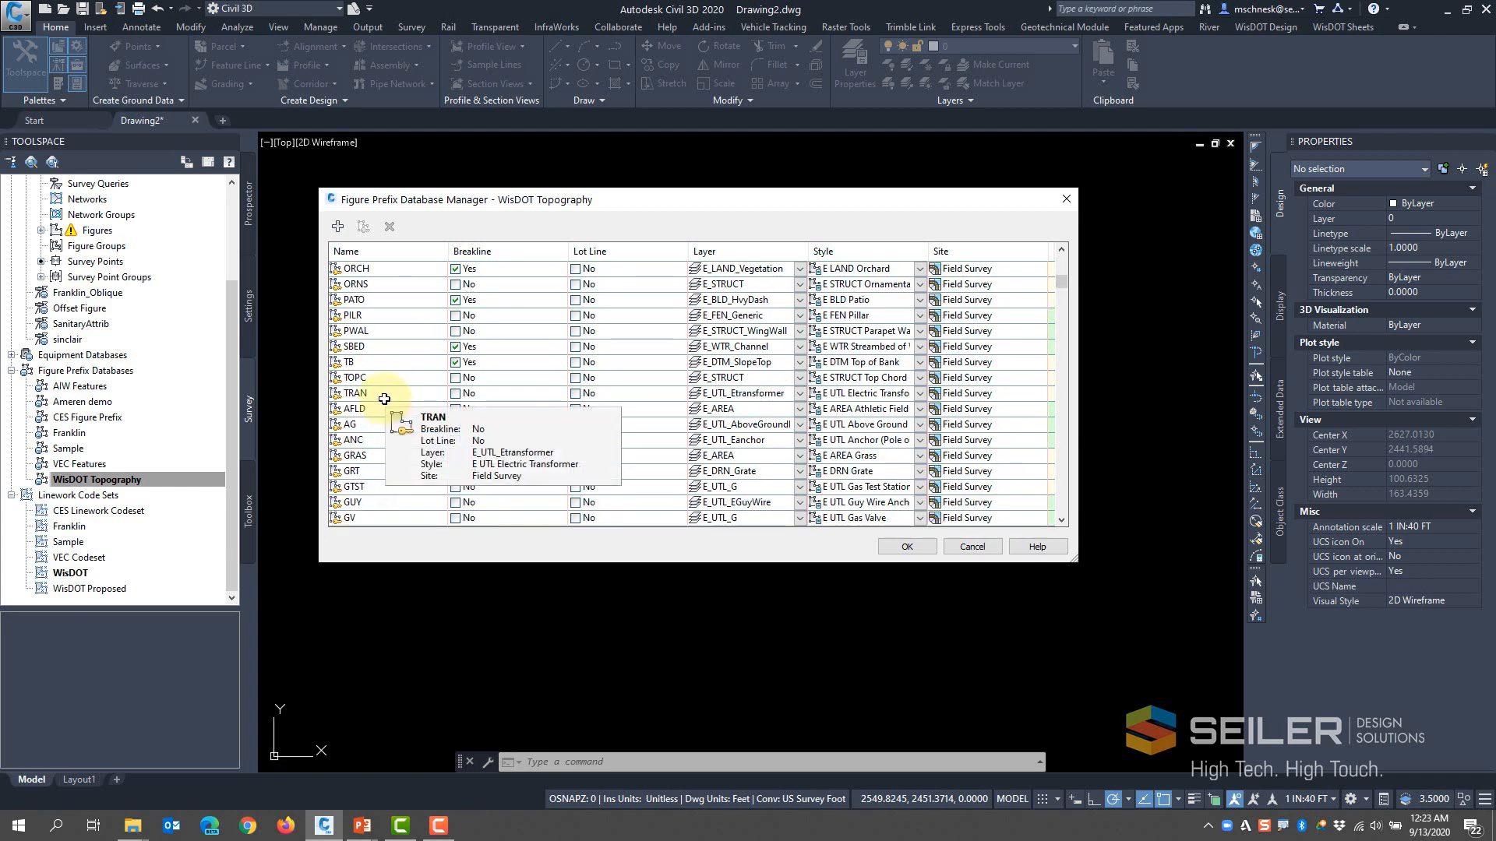
Sort the figure prefixes by name, examine the PIER prefix's layer and style, and close the database manager
click(373, 251)
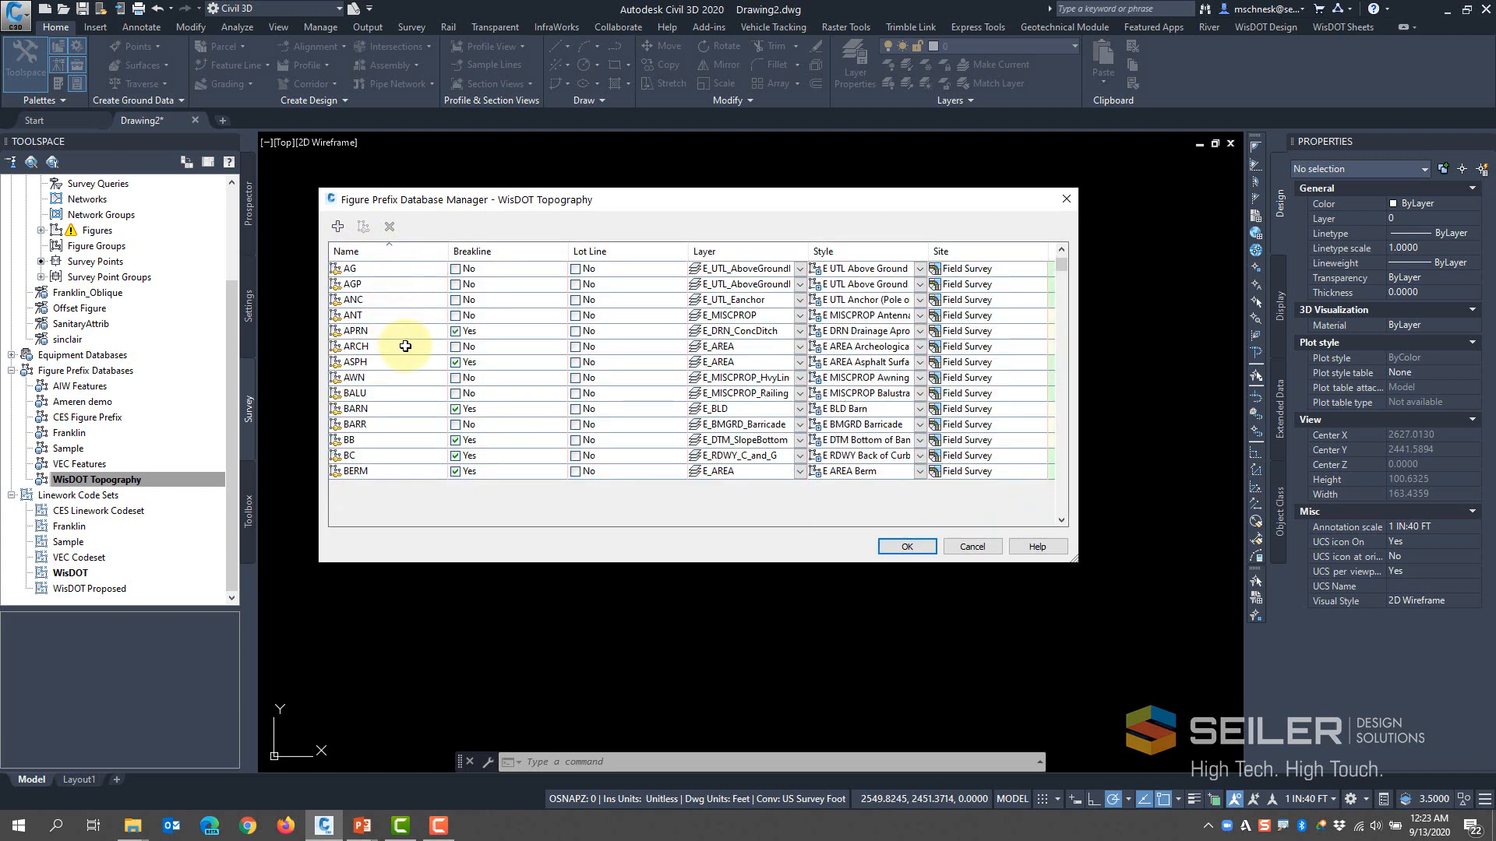
scroll(406, 350, down, 10)
scroll(406, 375, down, 5)
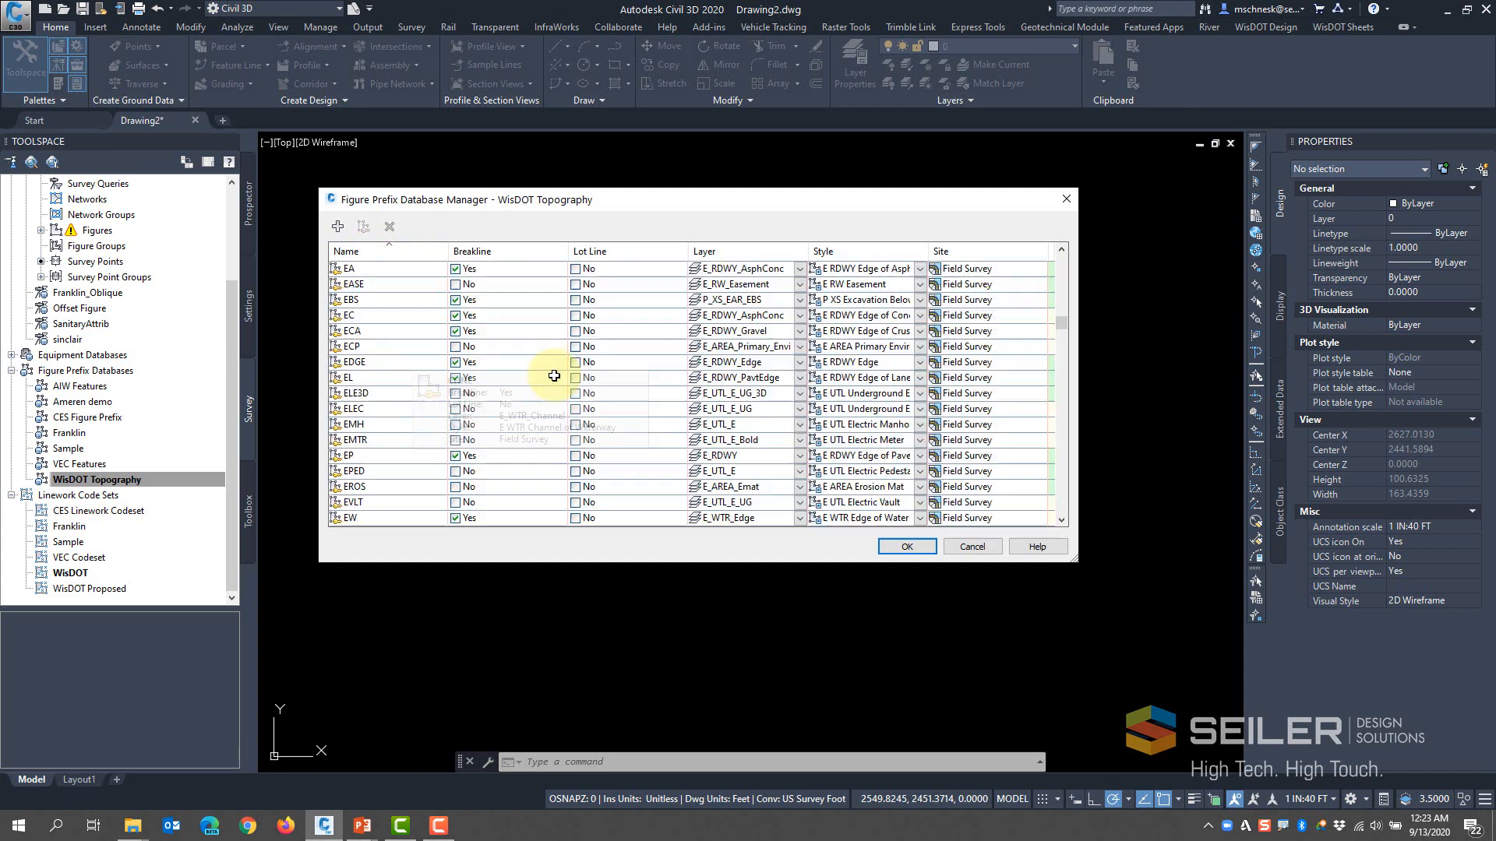
drag(1056, 332, 1064, 422)
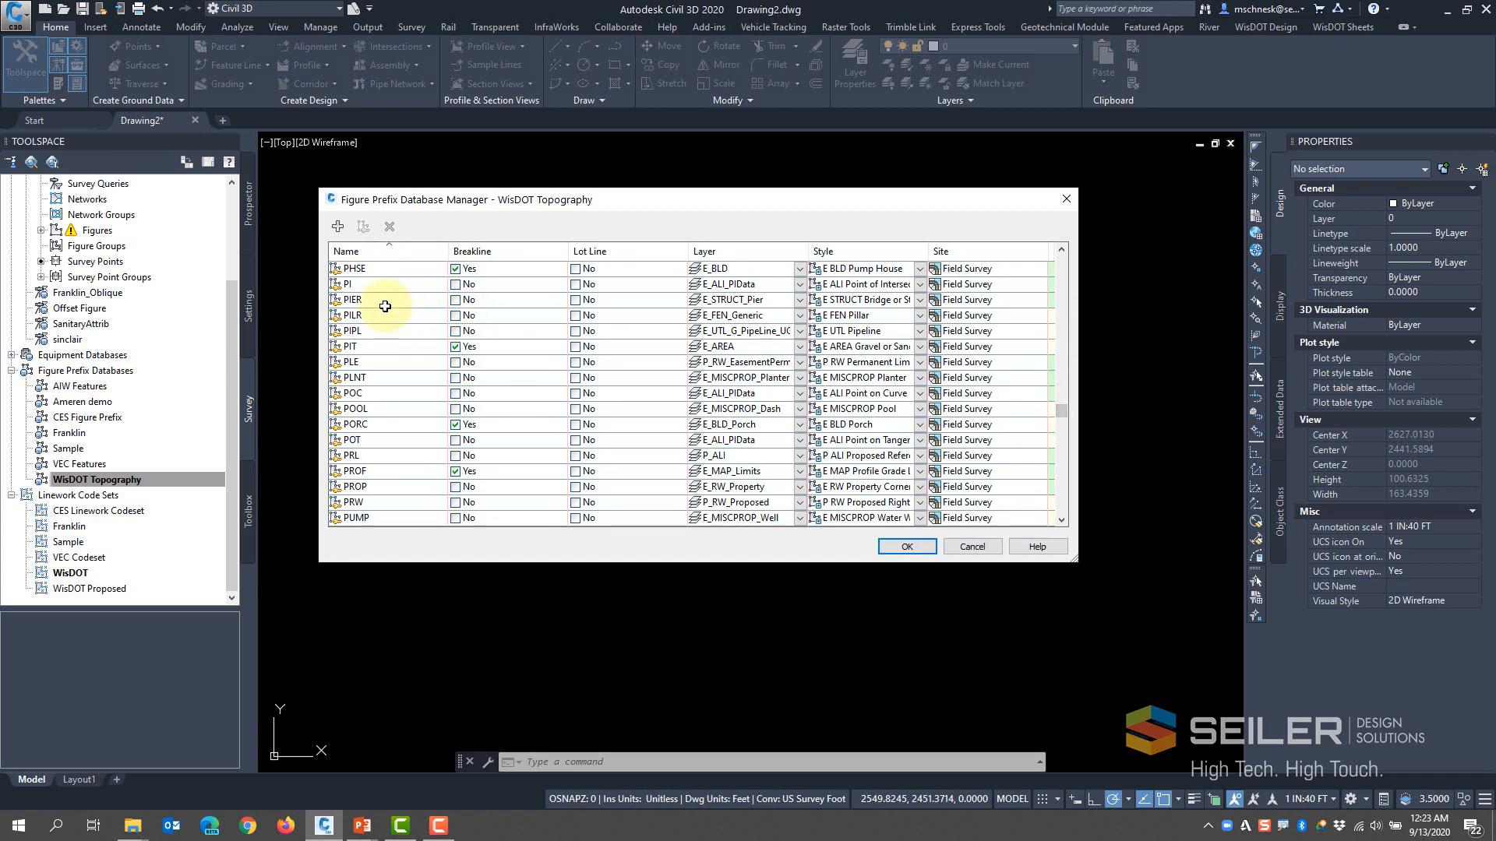
click(348, 301)
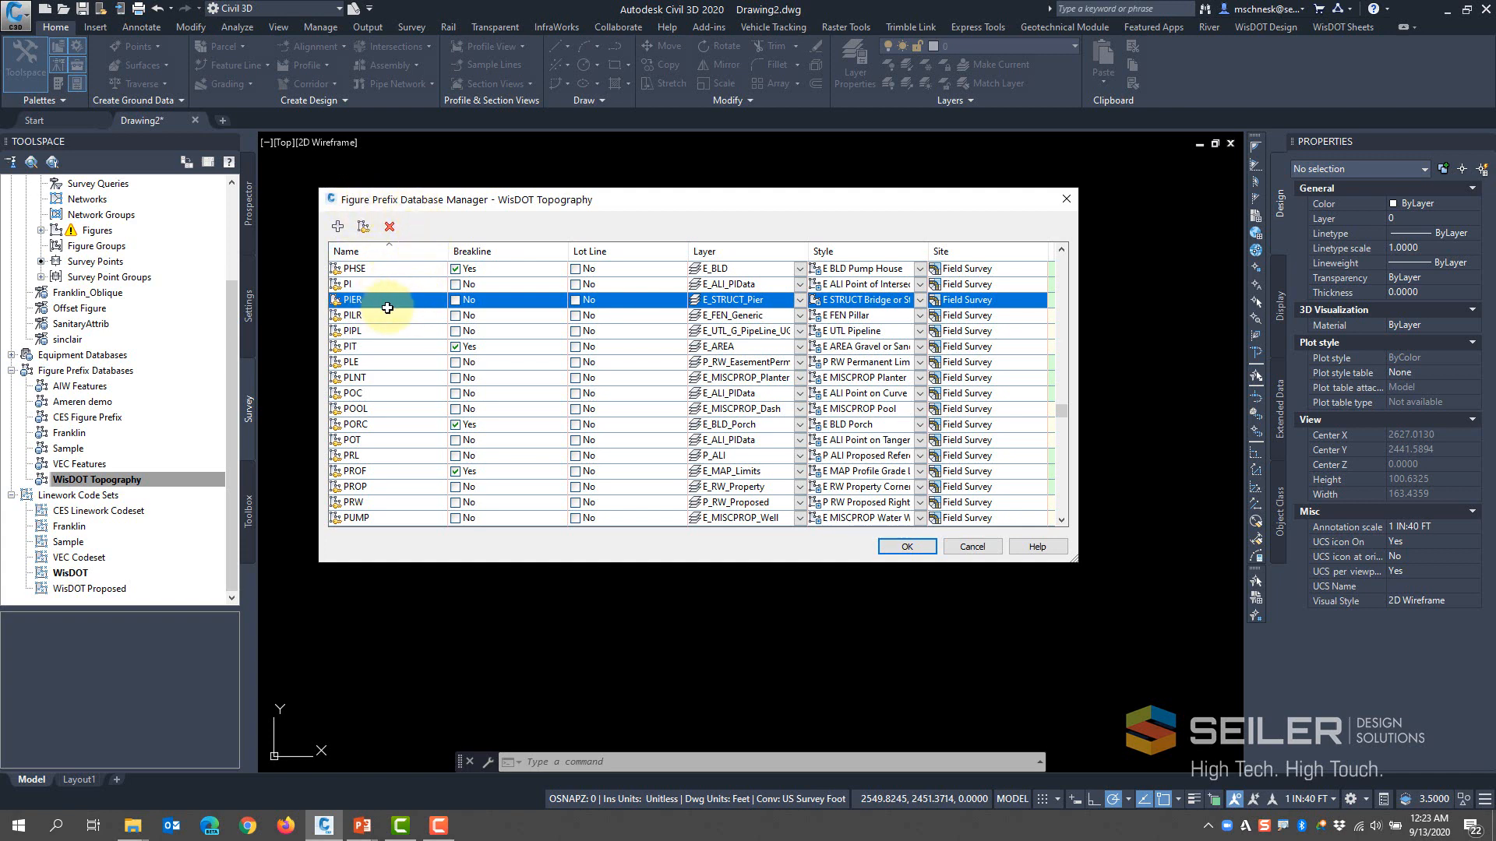
click(77, 578)
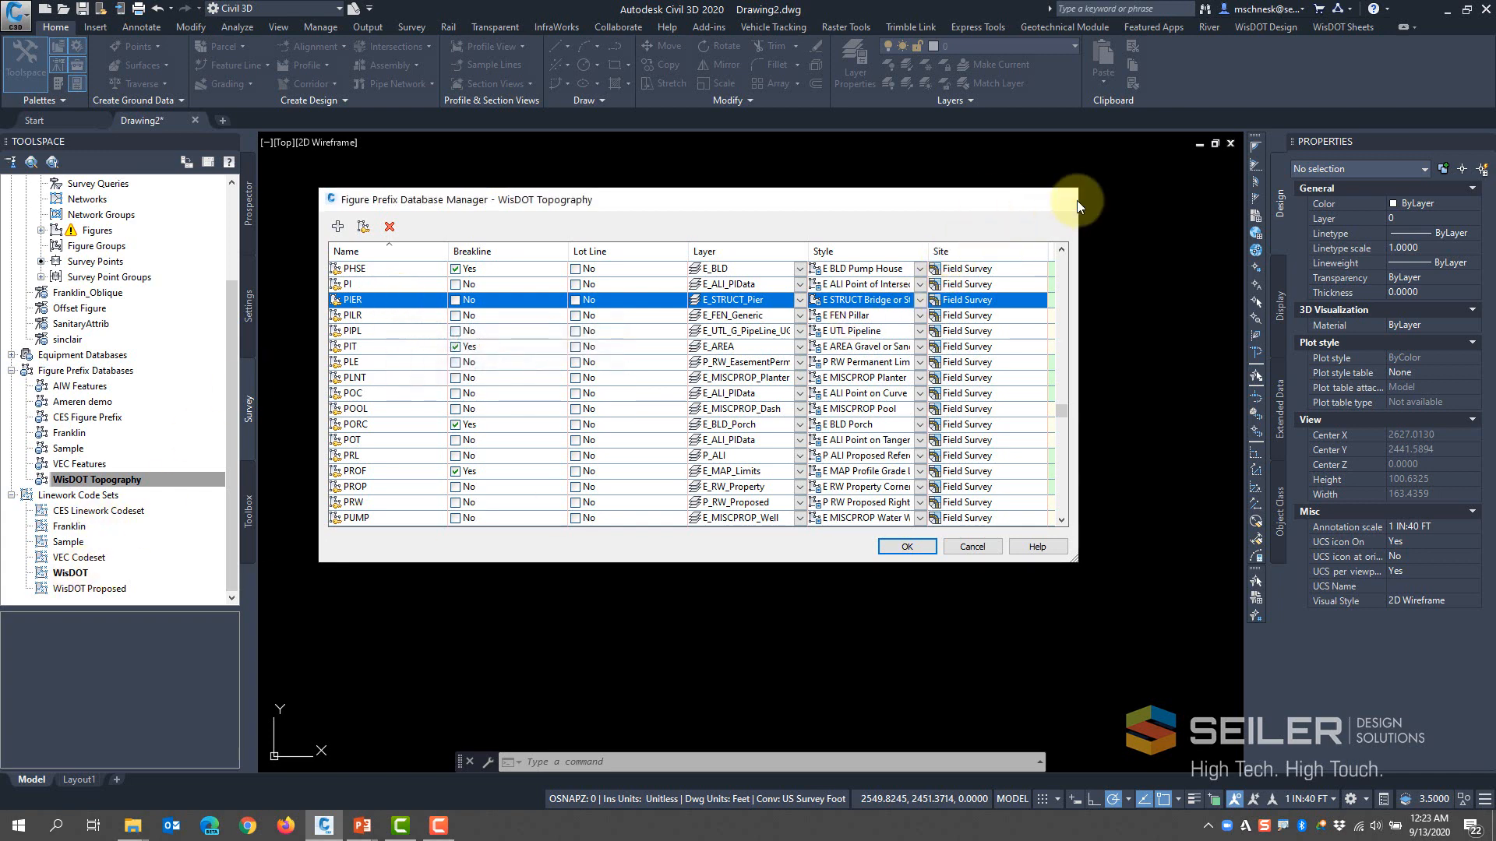
click(1076, 201)
Open the WisDOT linework code set for editing and examine its Begin code
right_click(75, 578)
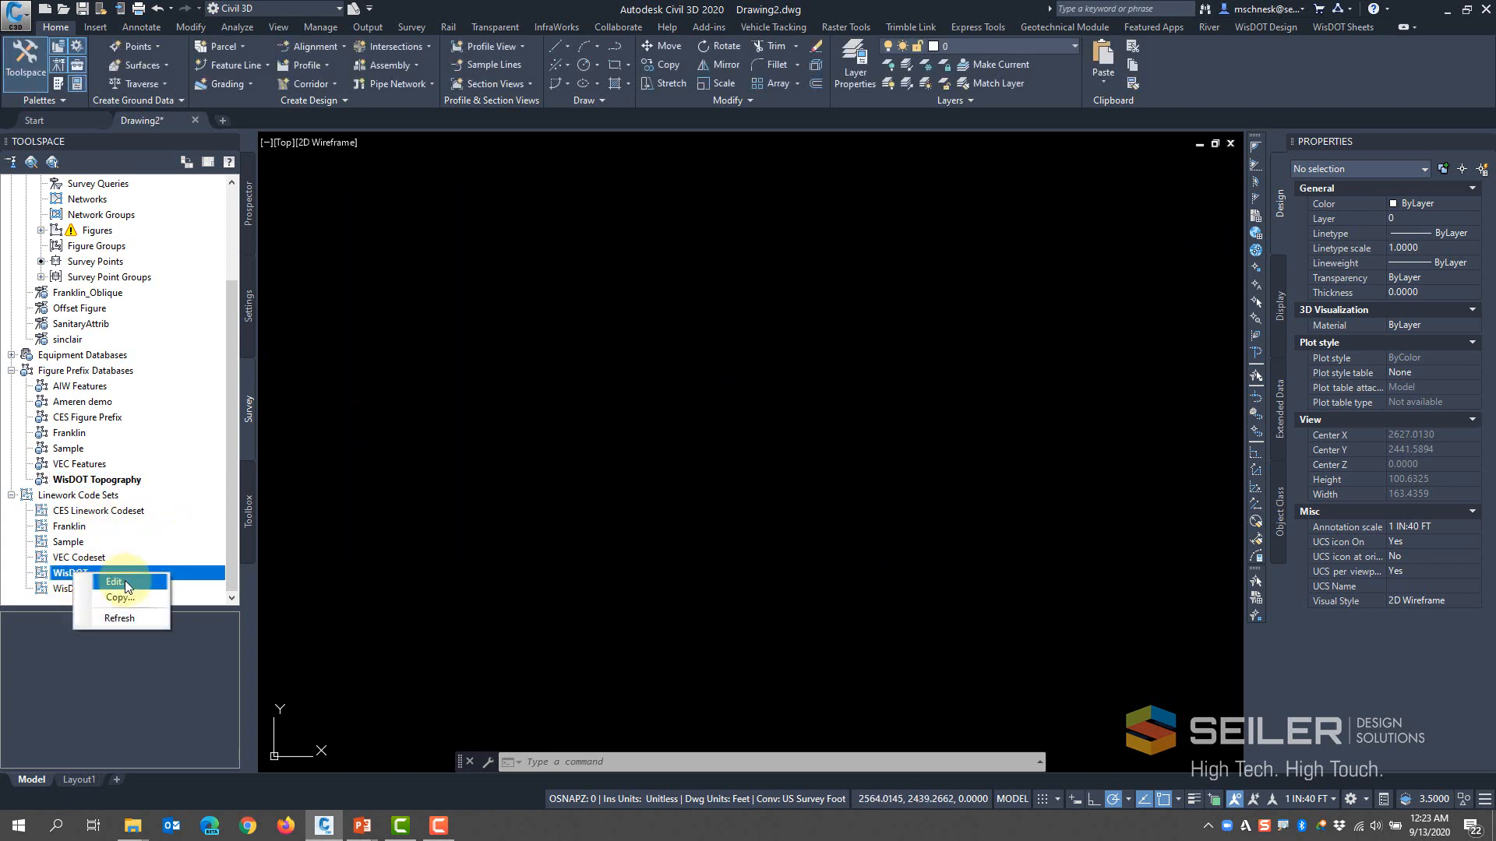
click(124, 581)
click(889, 363)
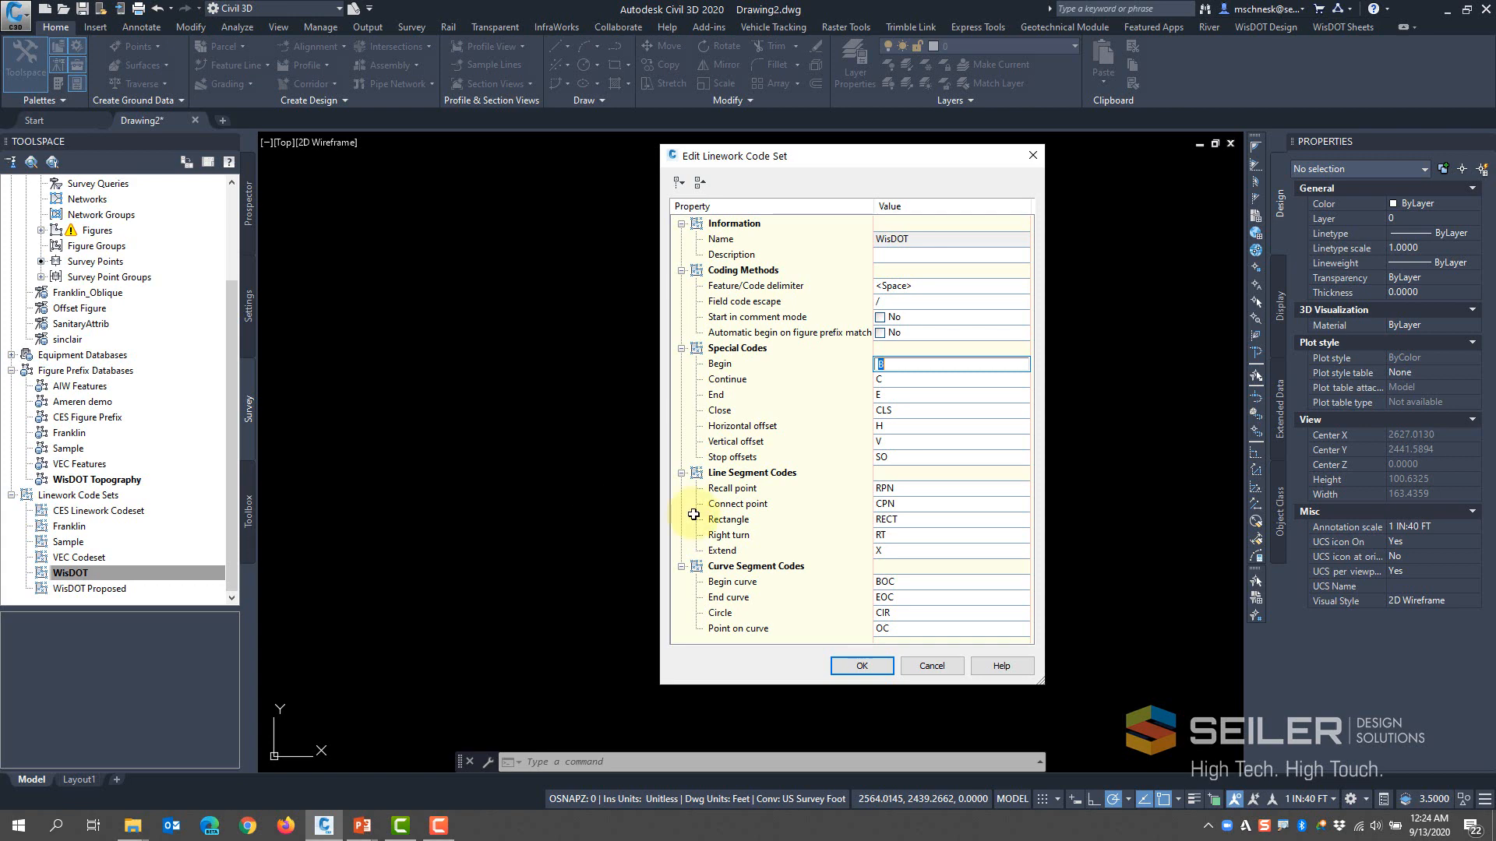
Examine the WisDOT linework code set's End code and its line and curve segment codes, and close the code set
click(888, 395)
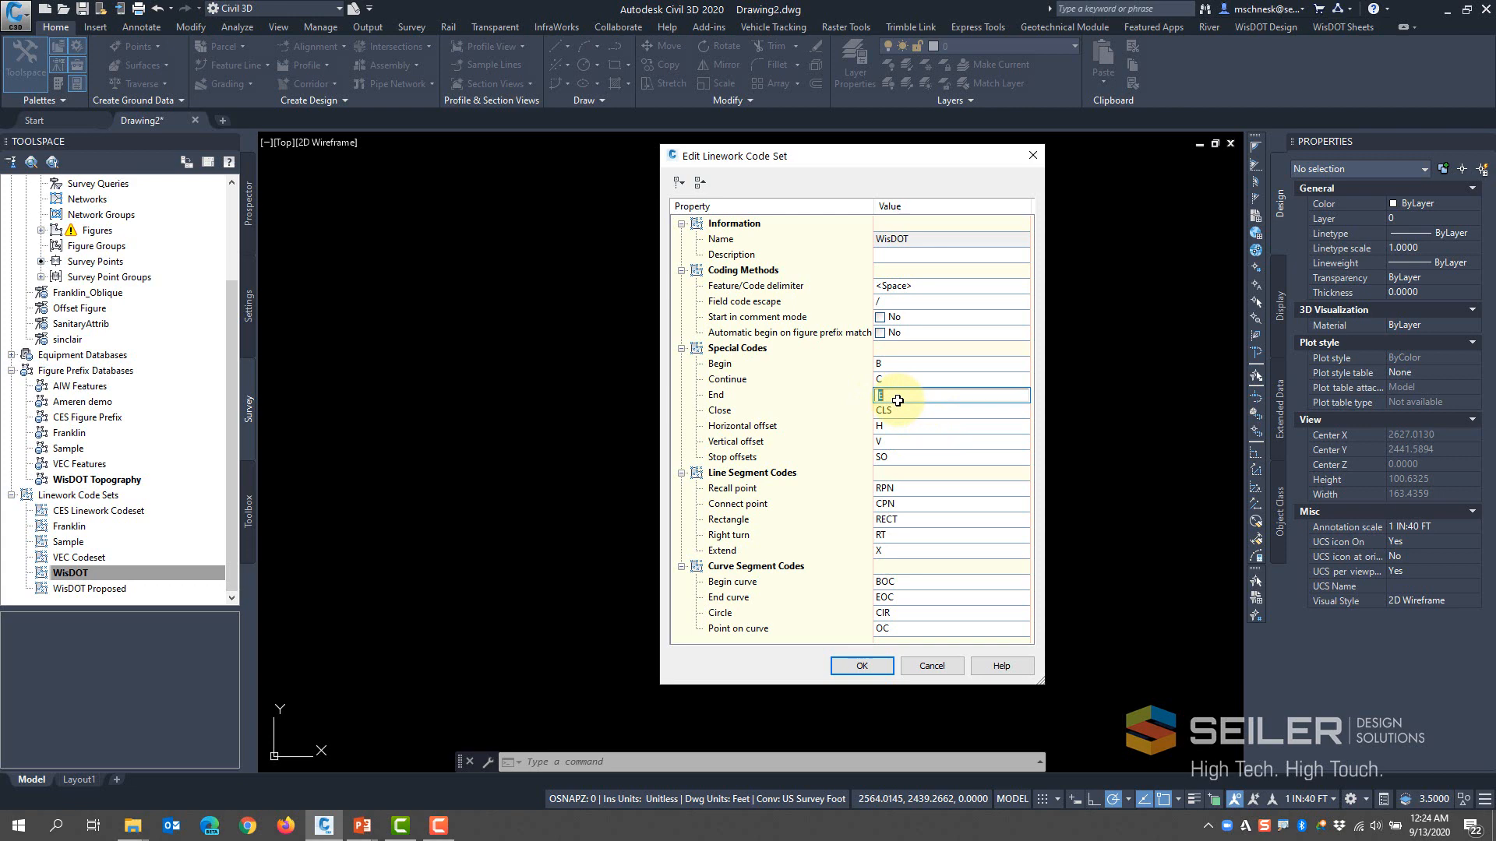
click(757, 156)
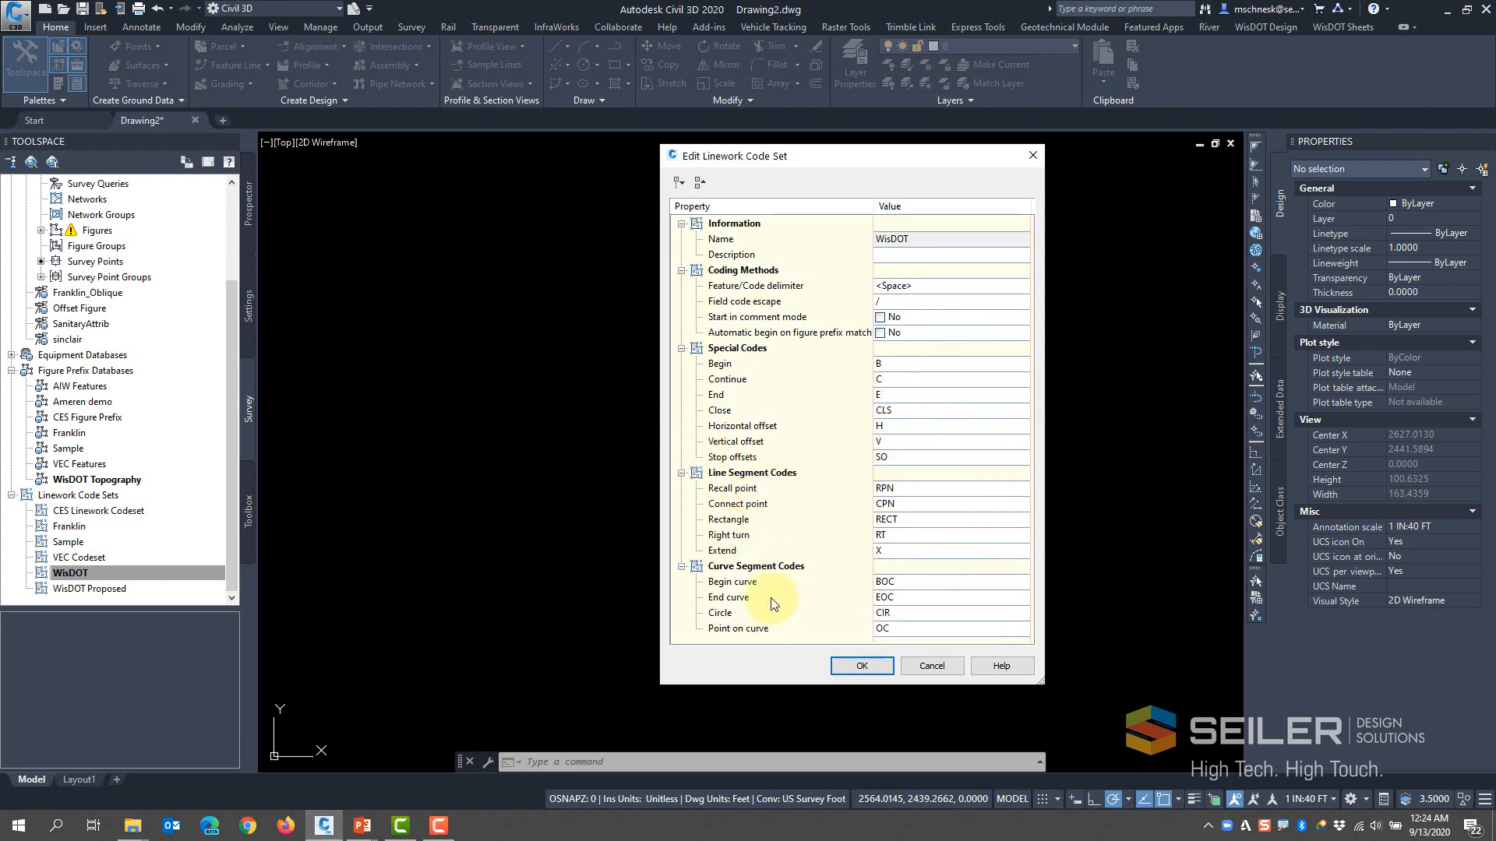
click(862, 666)
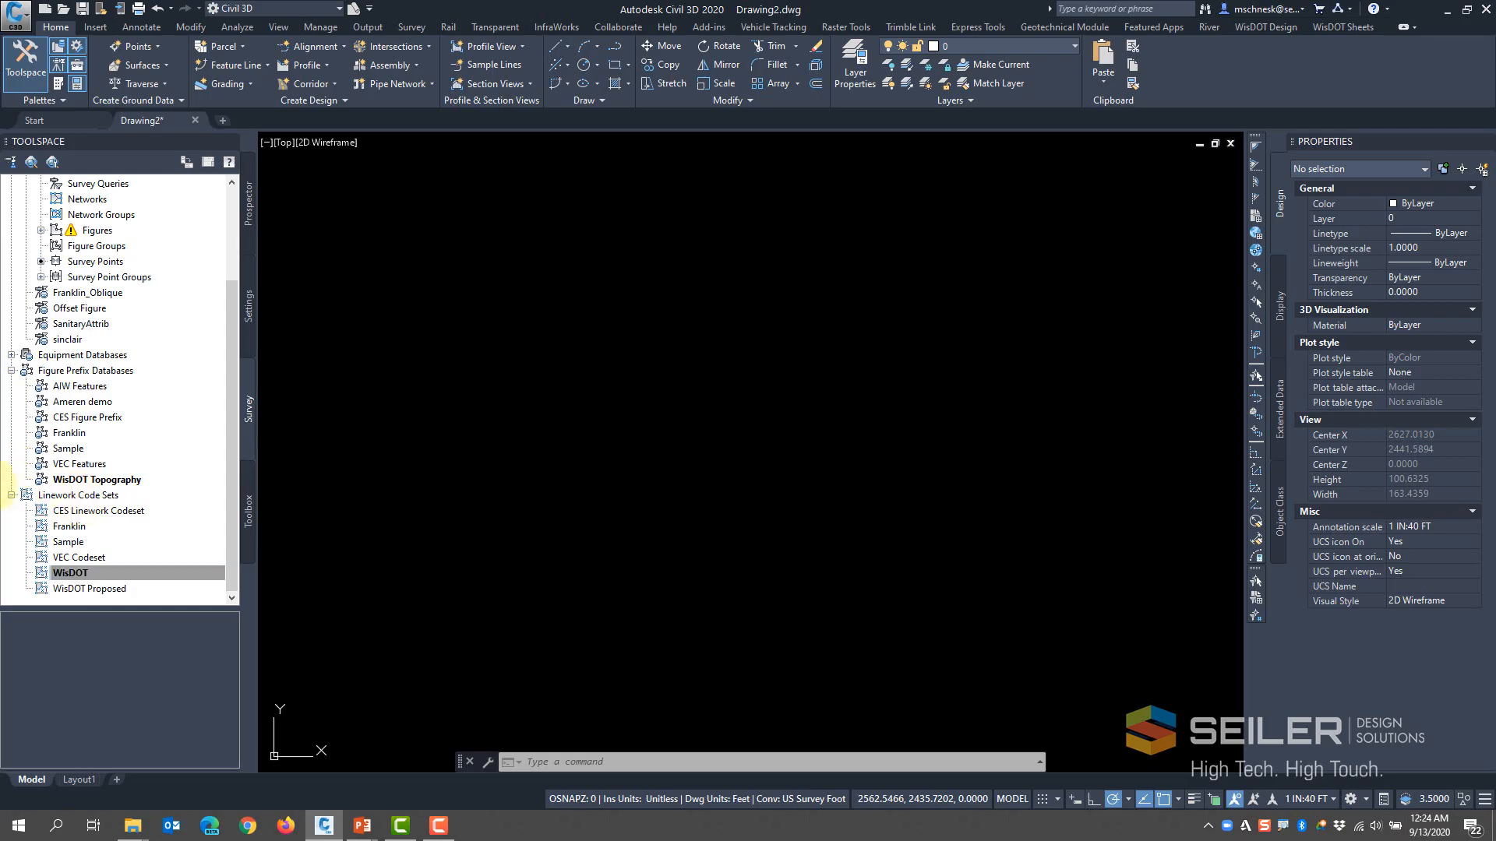
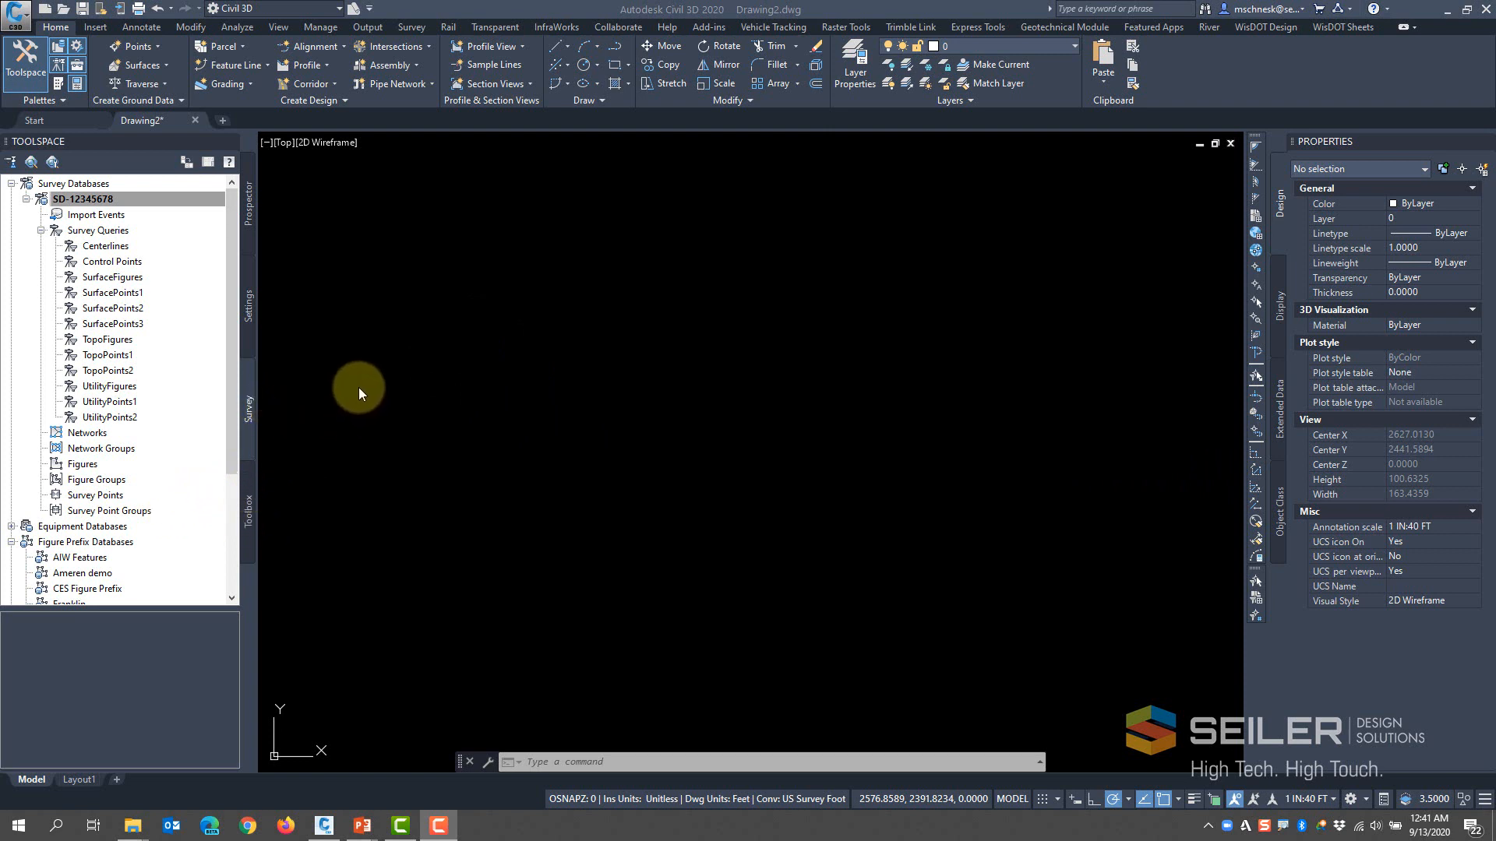
In the SD-12345678 survey database settings, try International Foot as the distance unit, return it to US Foot, and accept the settings
right_click(80, 201)
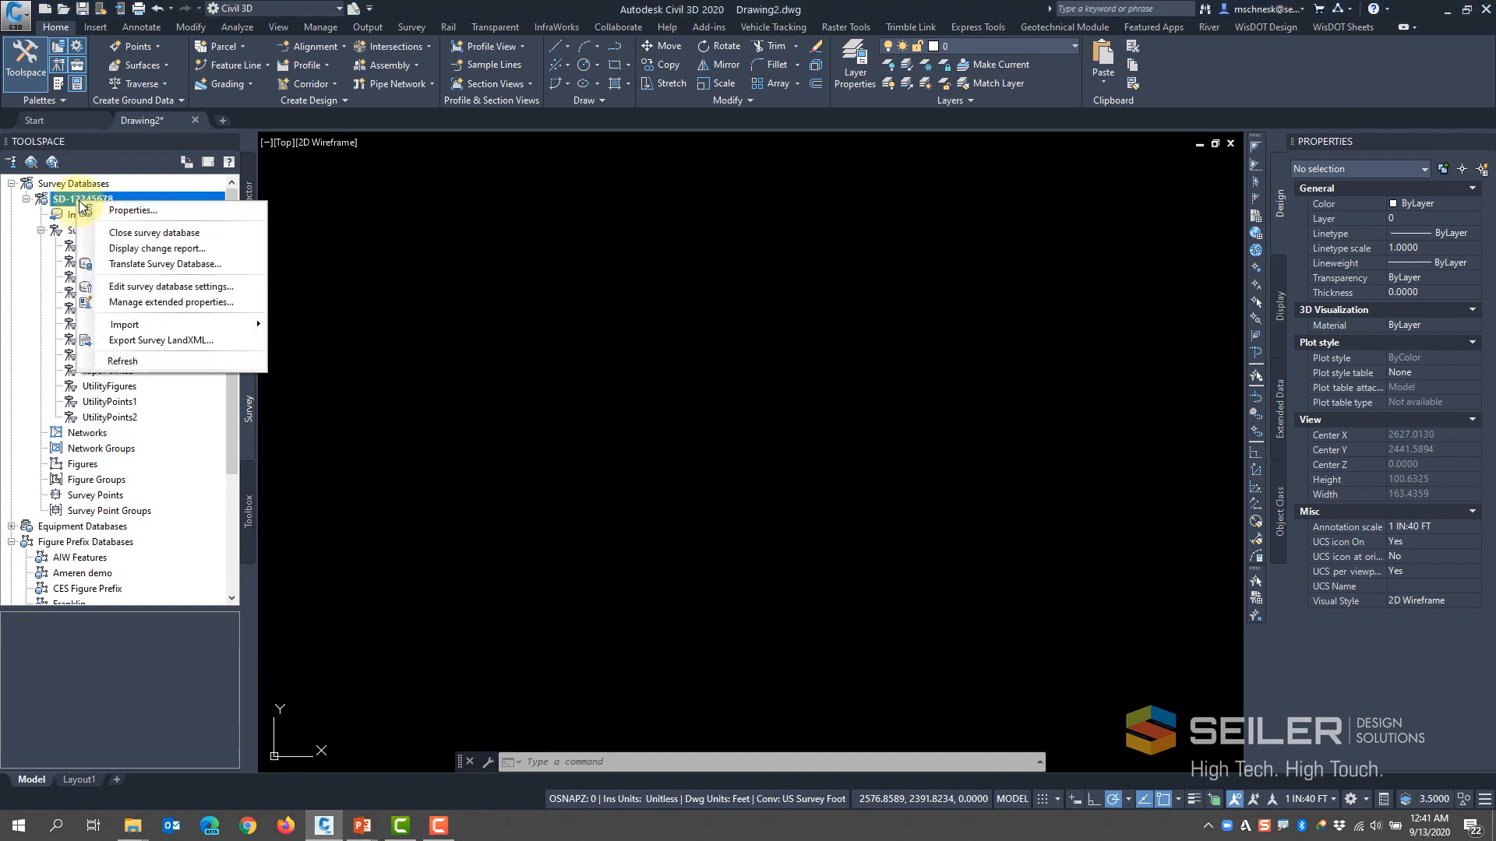
click(149, 288)
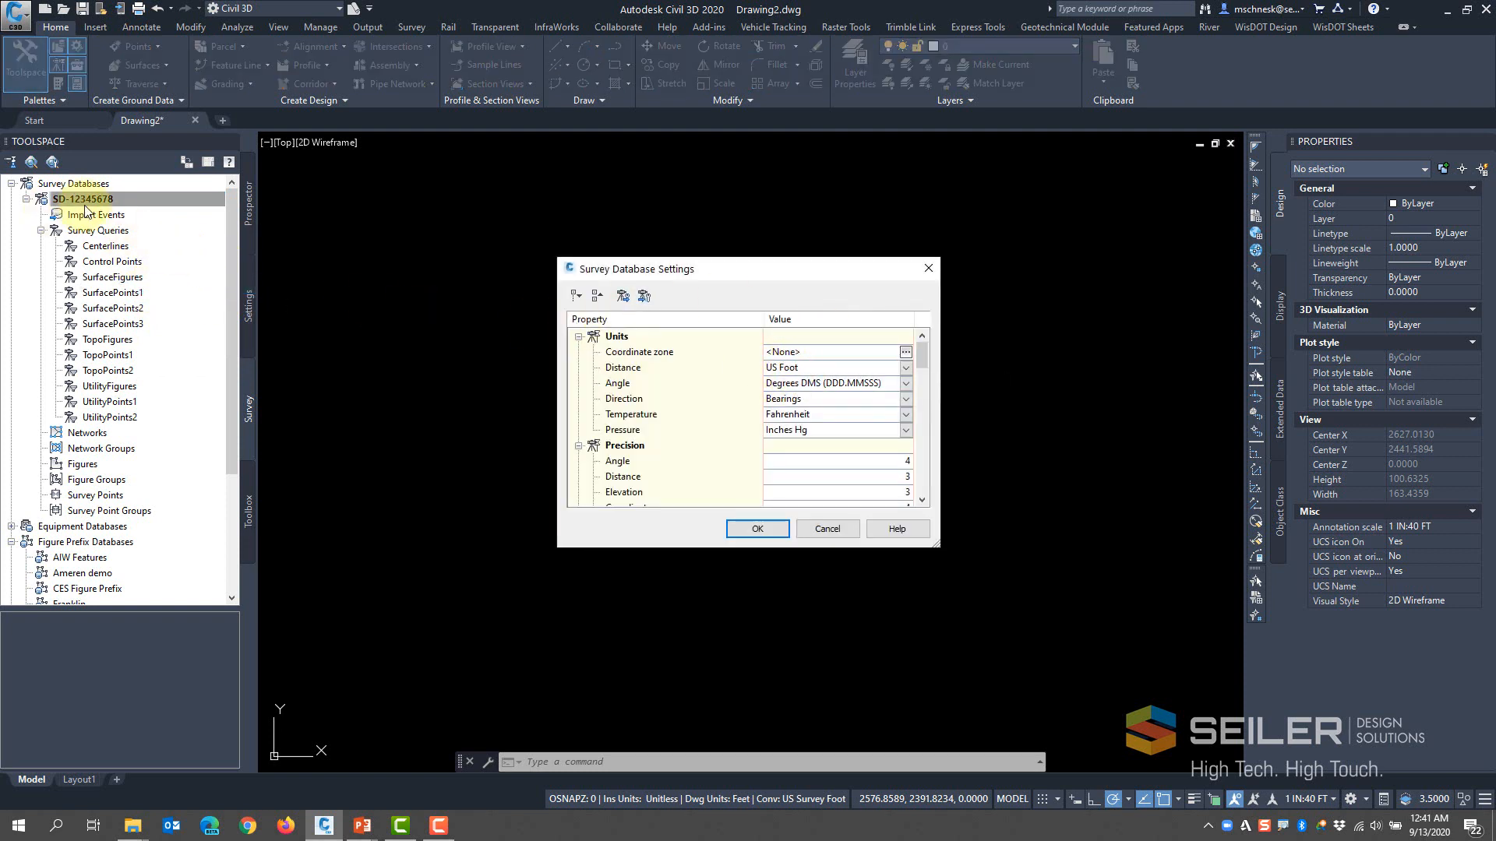
click(807, 367)
click(804, 388)
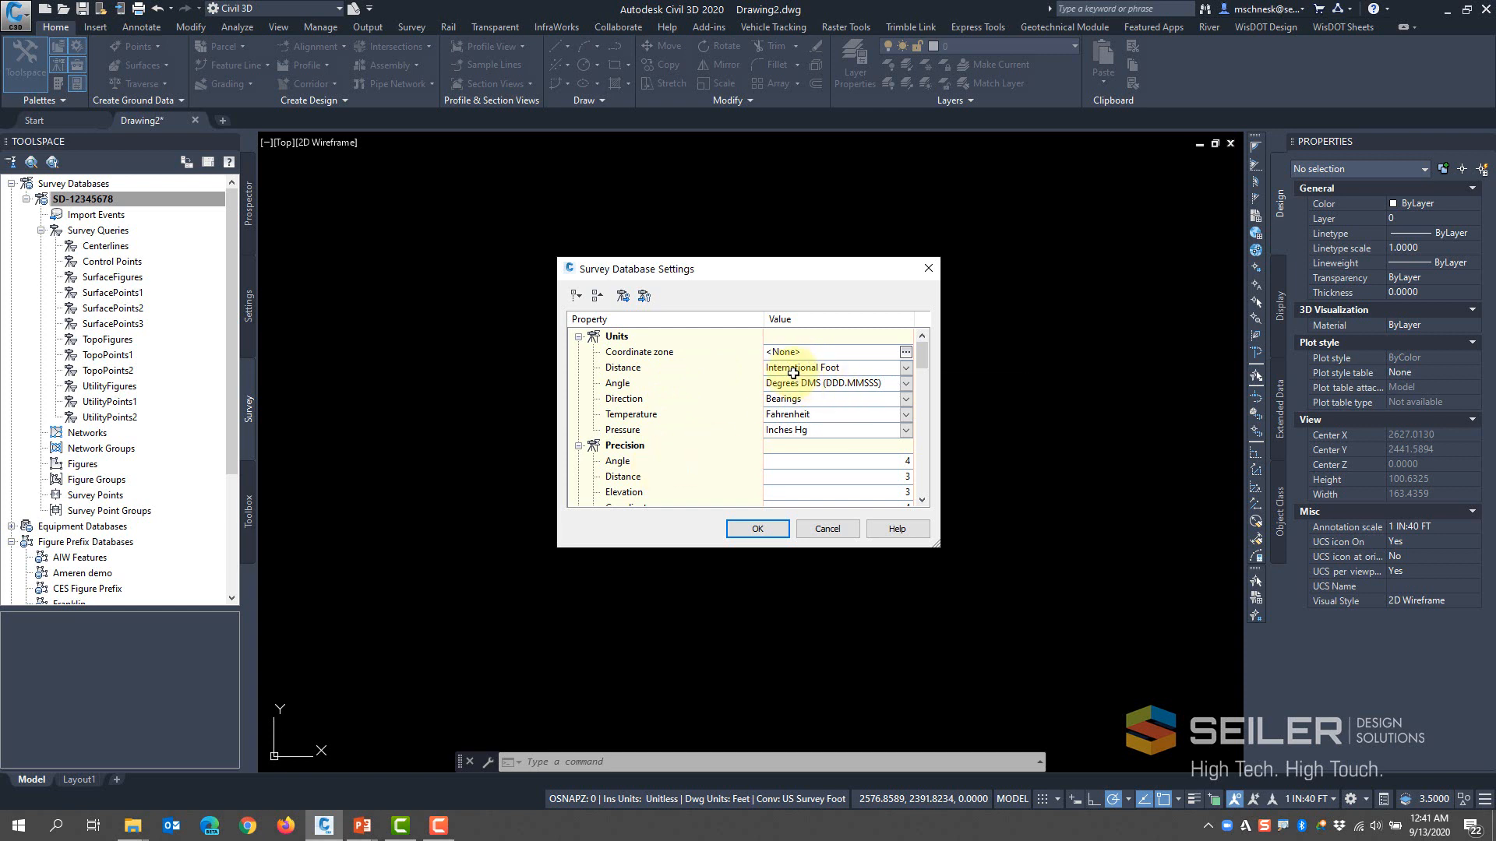
click(846, 366)
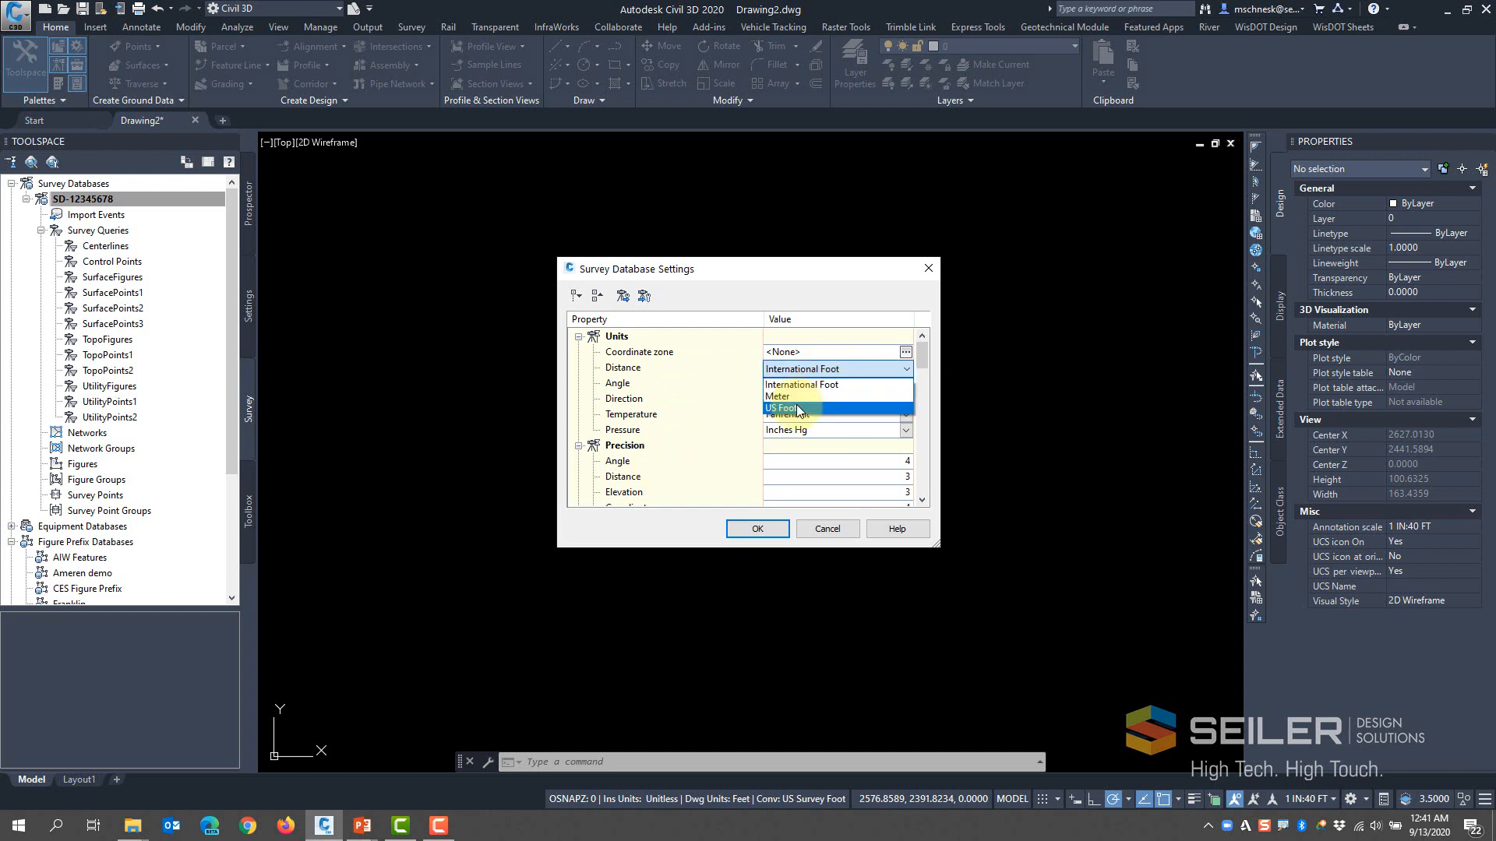
click(787, 378)
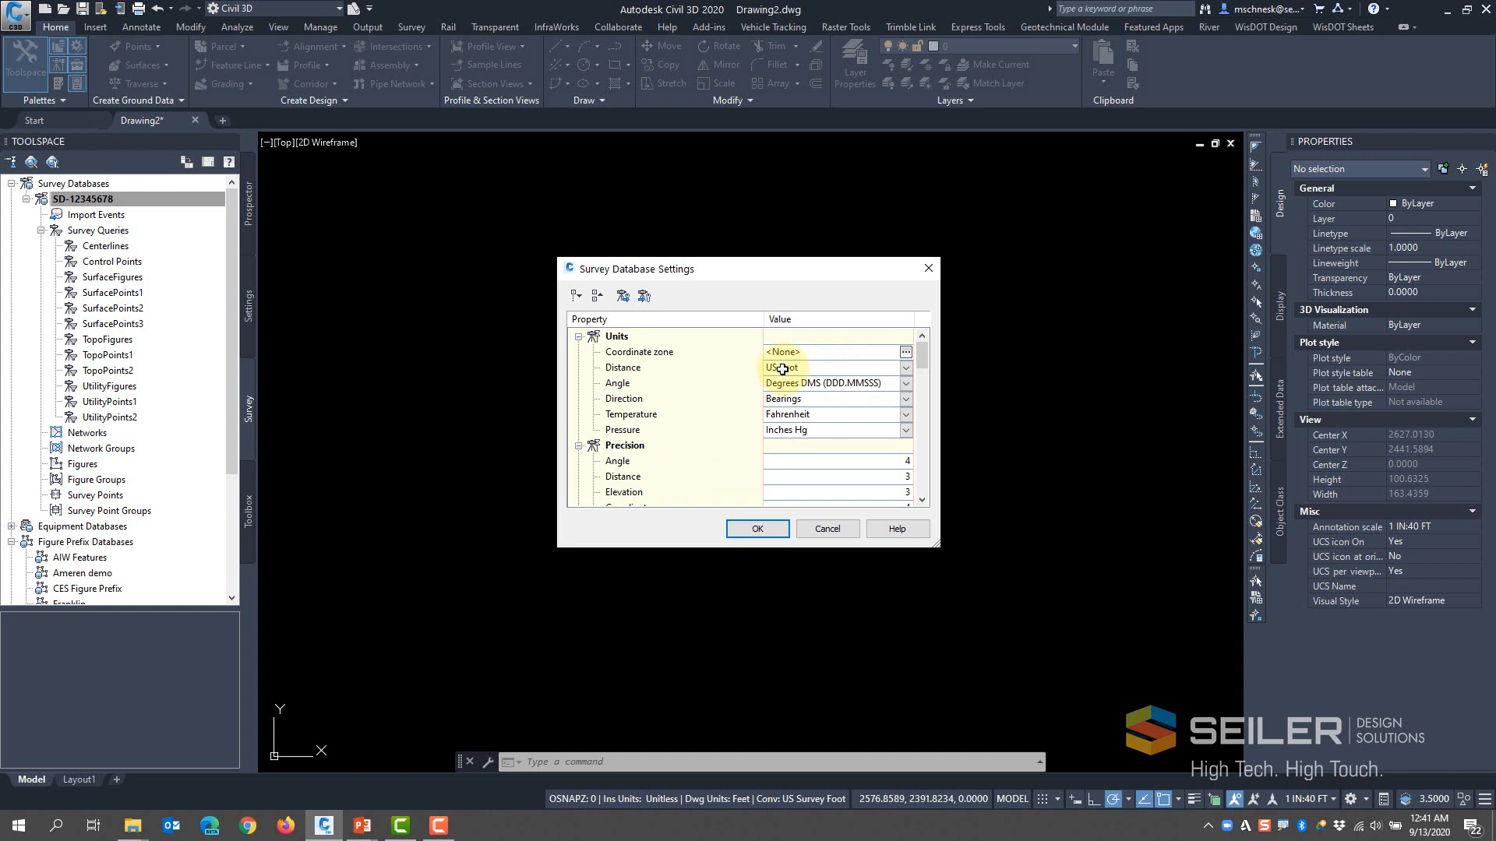
click(783, 528)
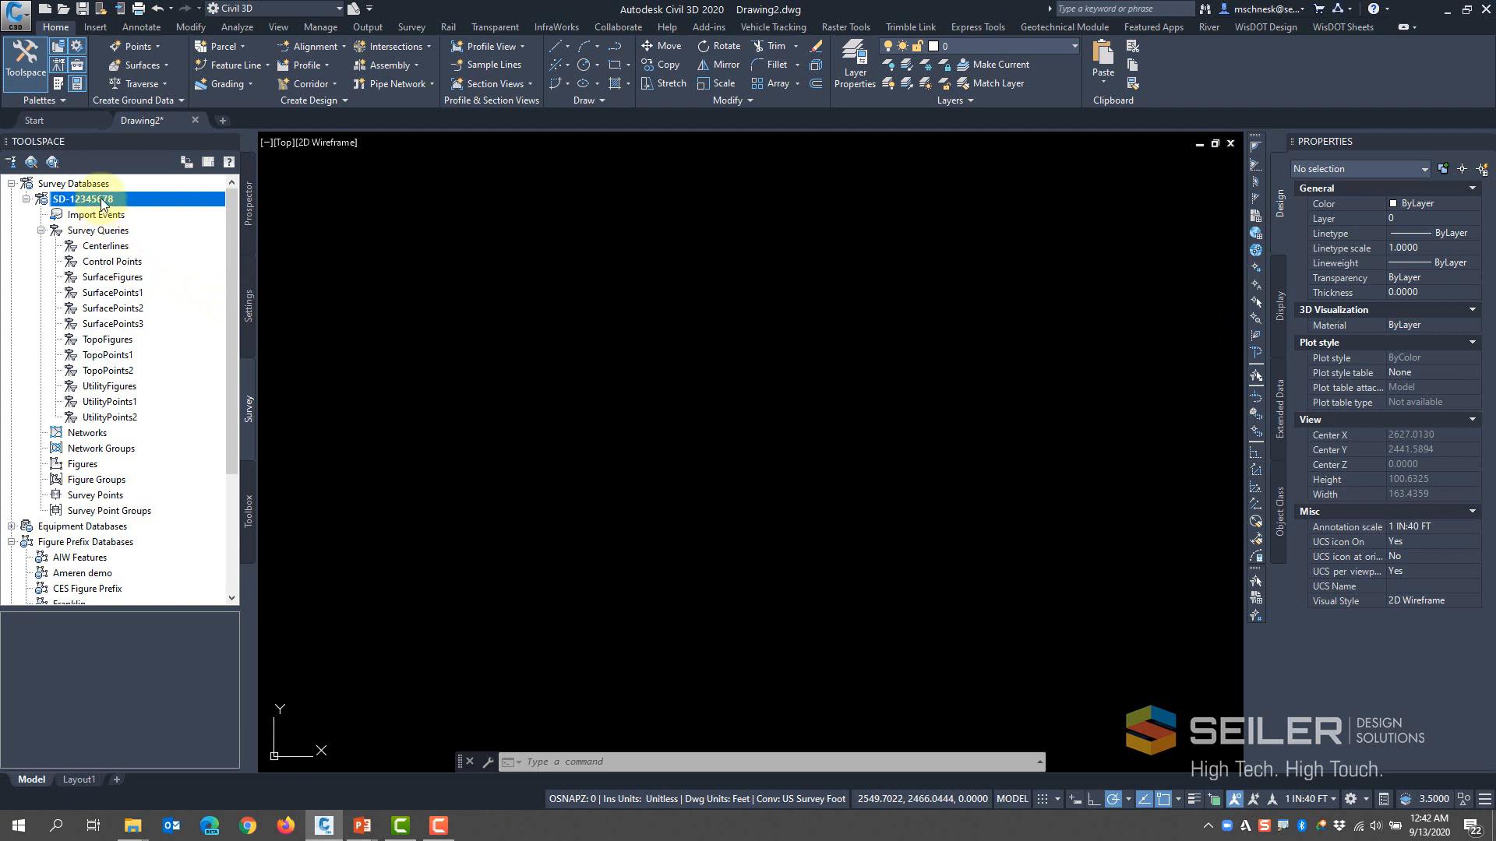
Start a survey data import into the SD-12345678 survey database and proceed to specifying the data source
mouse_move(104, 203)
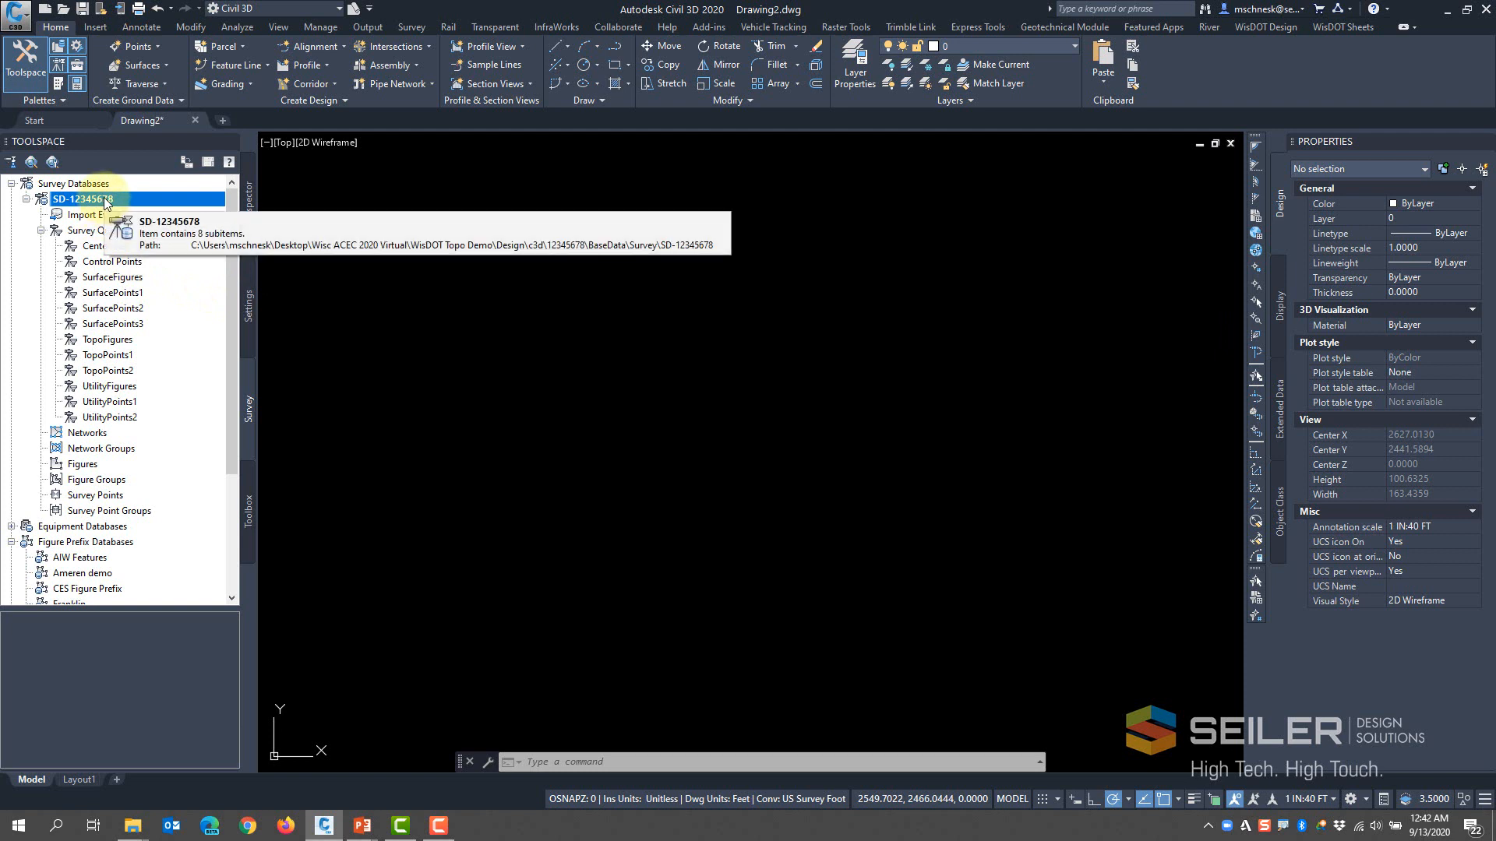
right_click(106, 204)
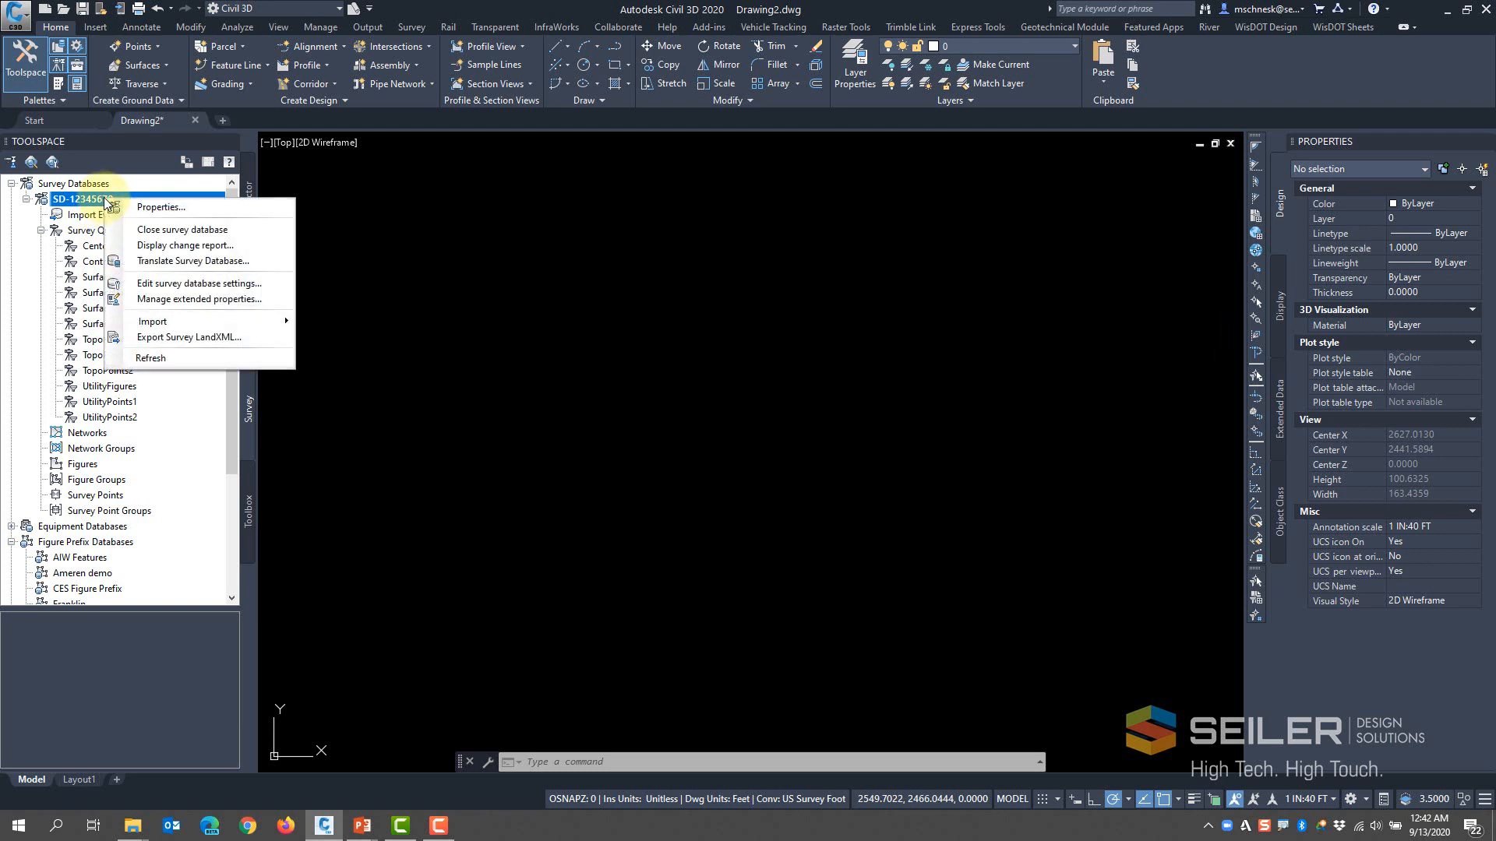
mouse_move(175, 327)
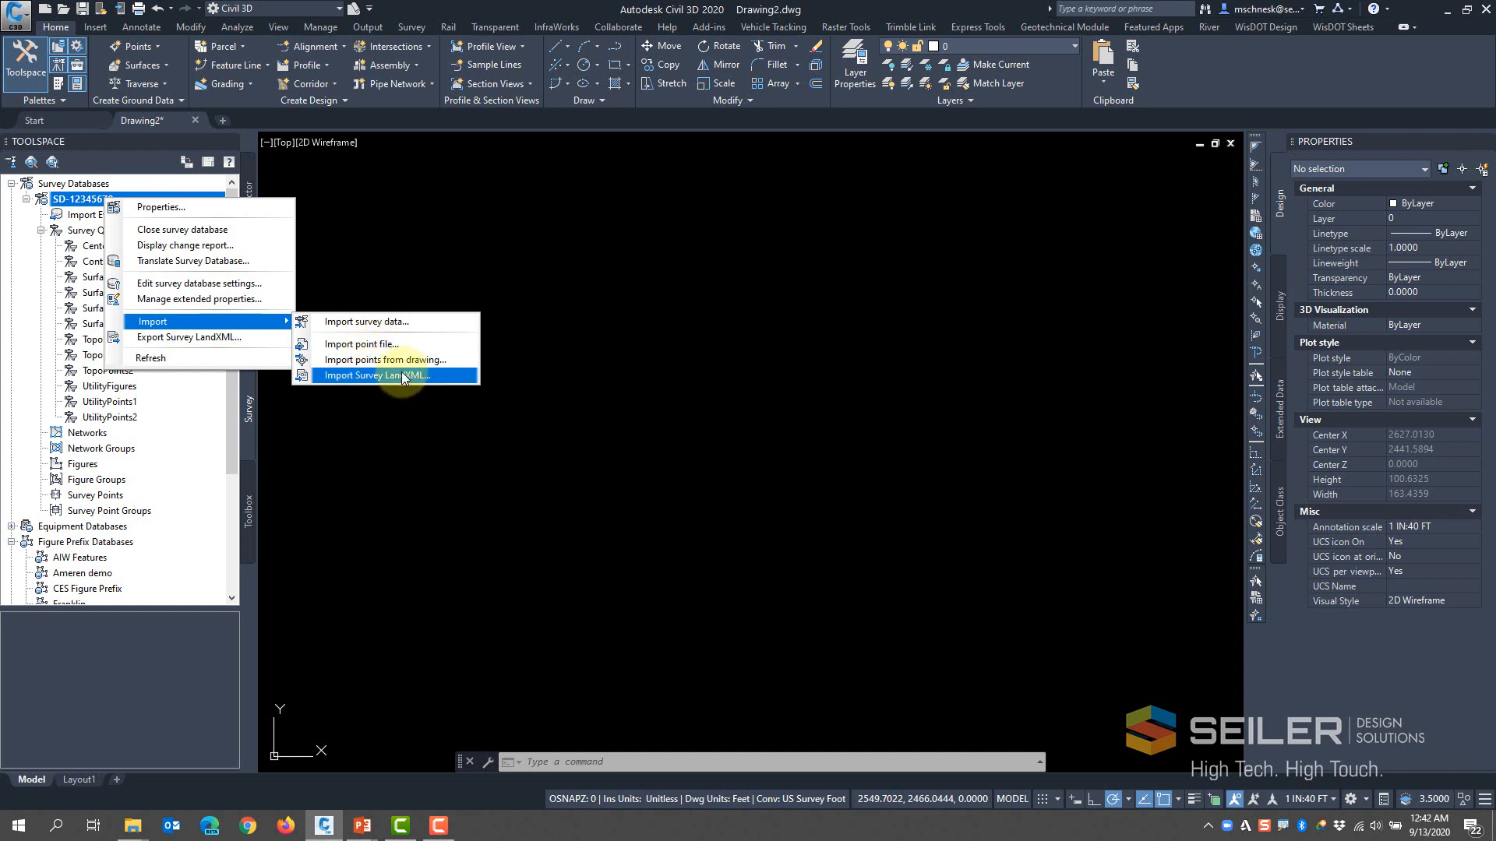
click(360, 323)
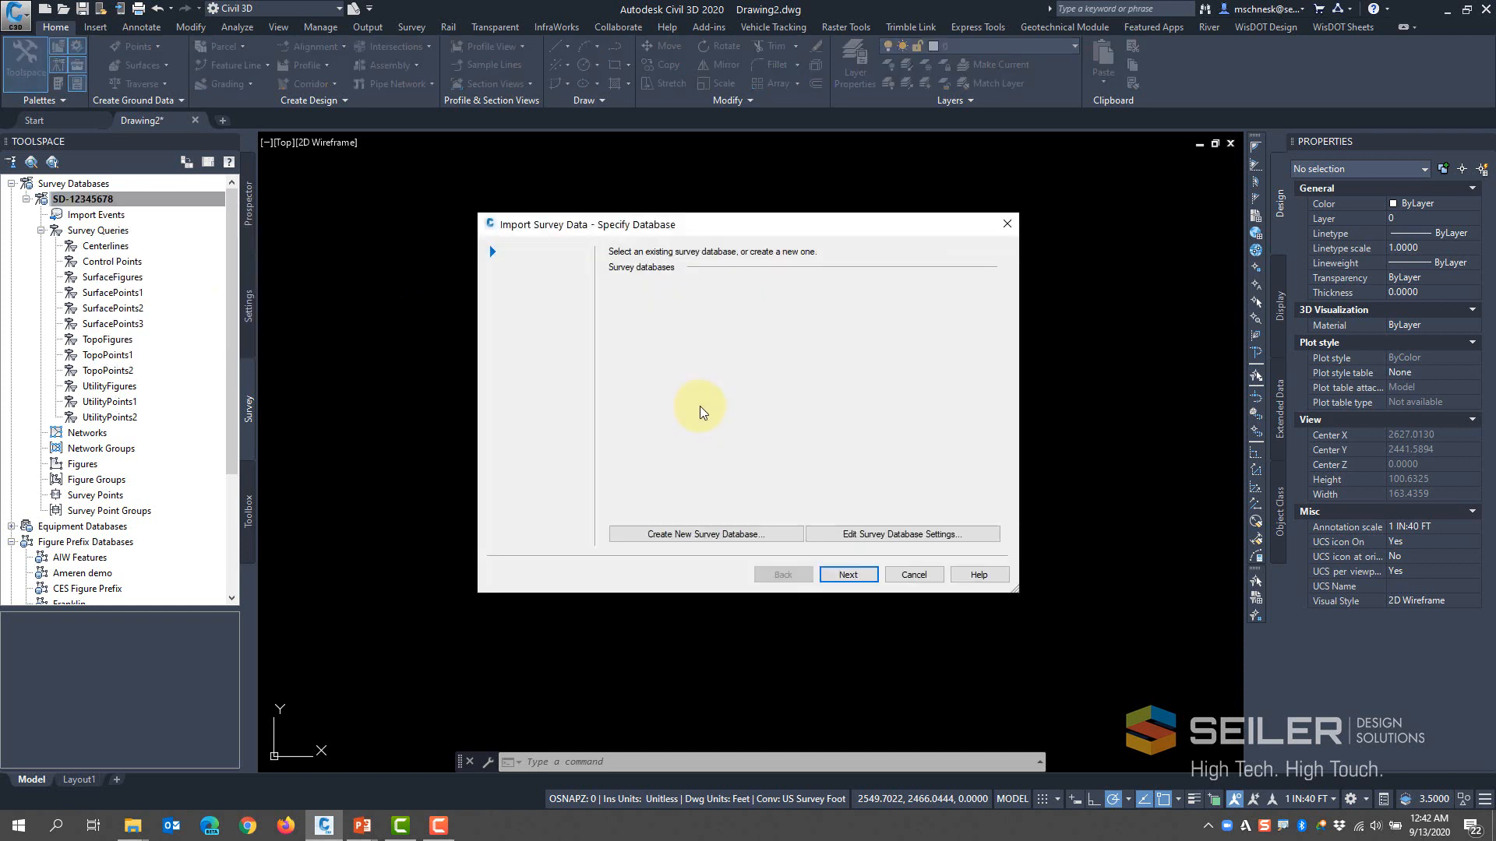
drag(635, 227, 591, 220)
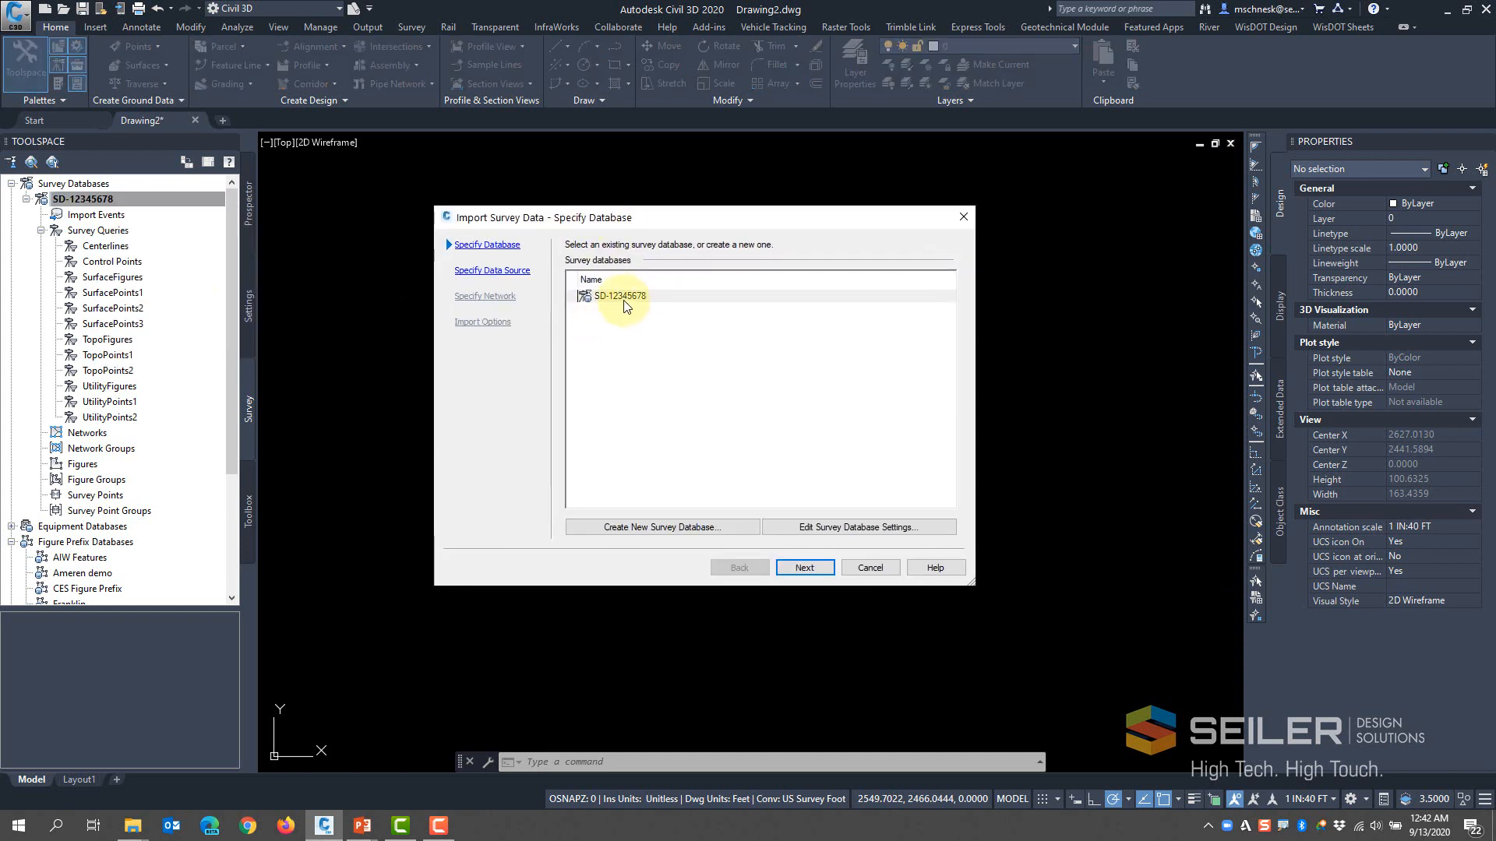
click(805, 568)
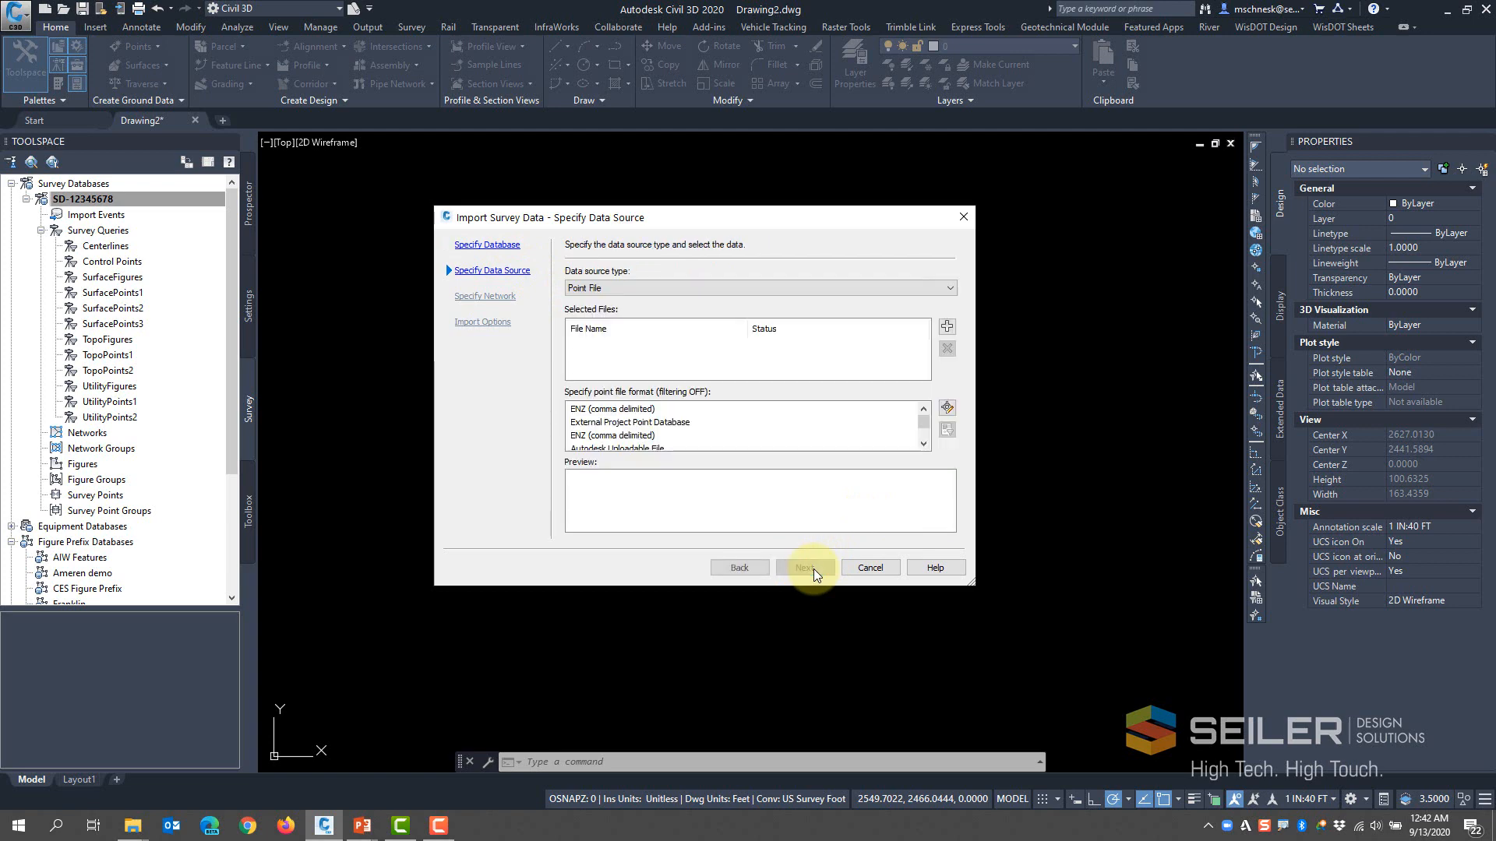
Set the data source type to LandXML File, select 12345678-wo1.xml, and proceed to the import options
click(592, 290)
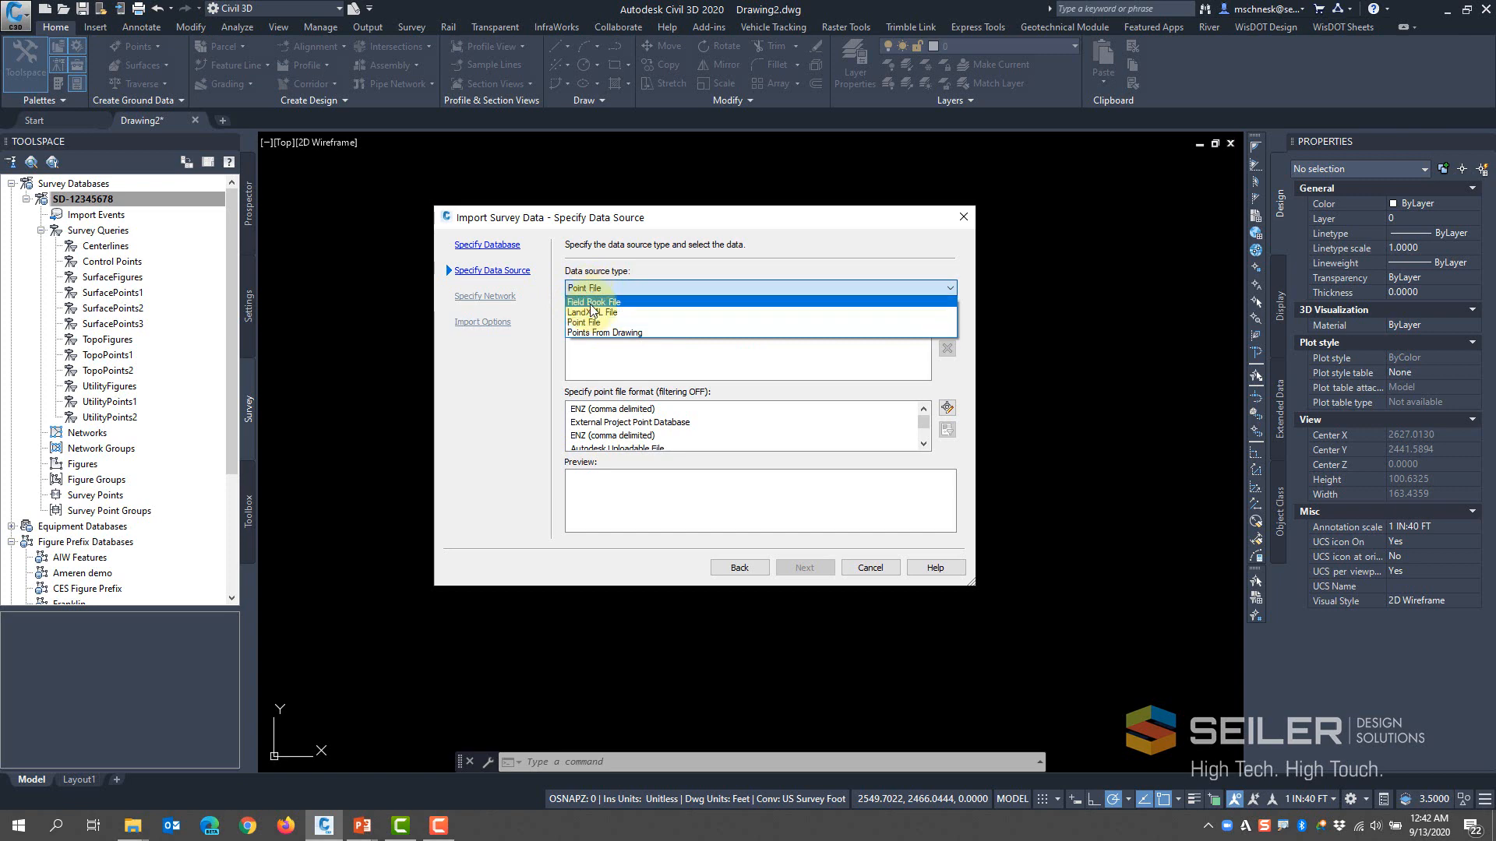
click(591, 312)
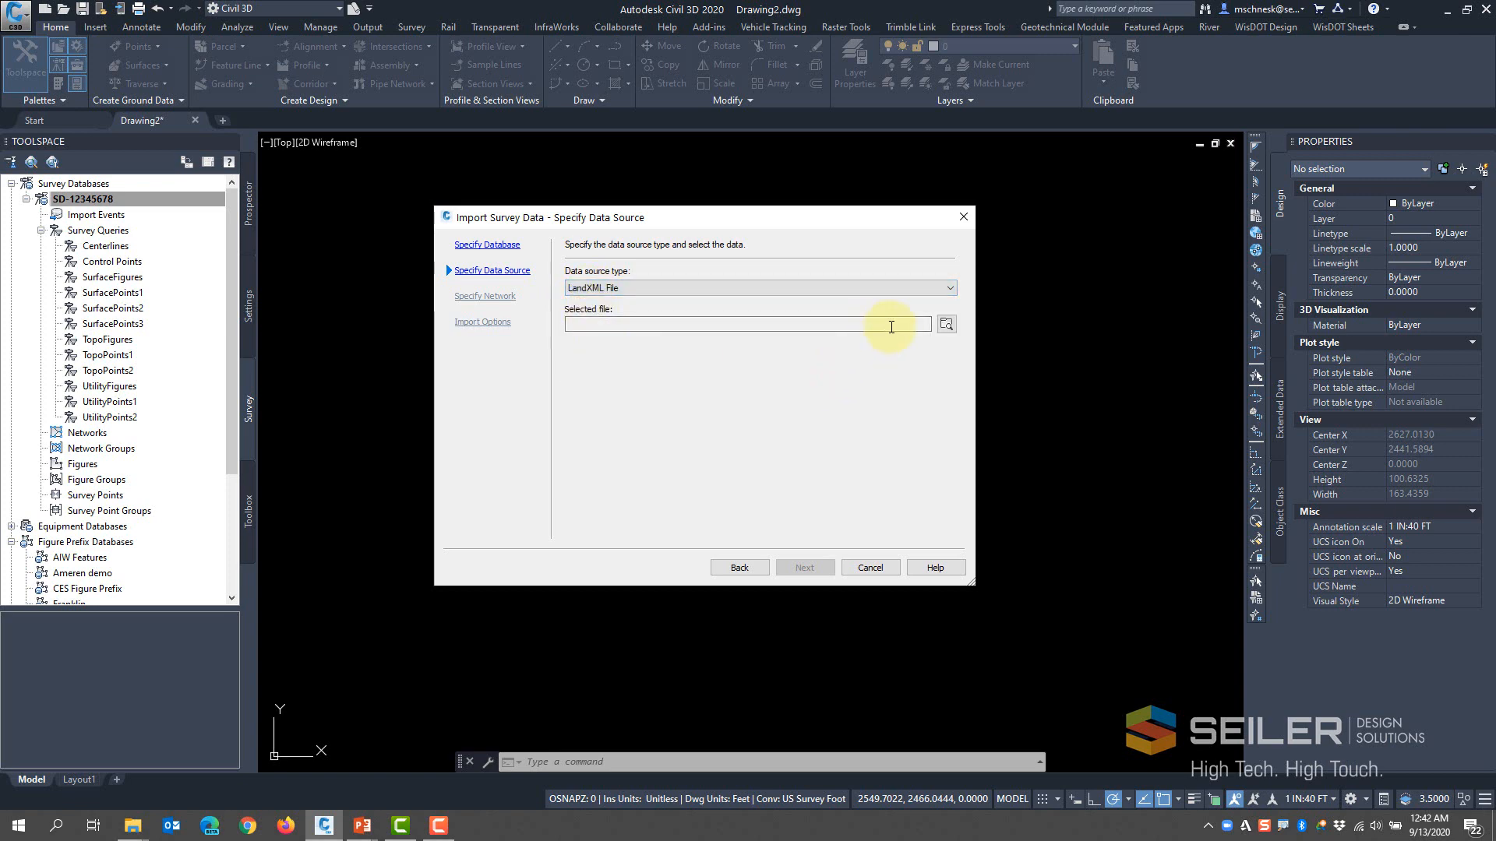
click(946, 325)
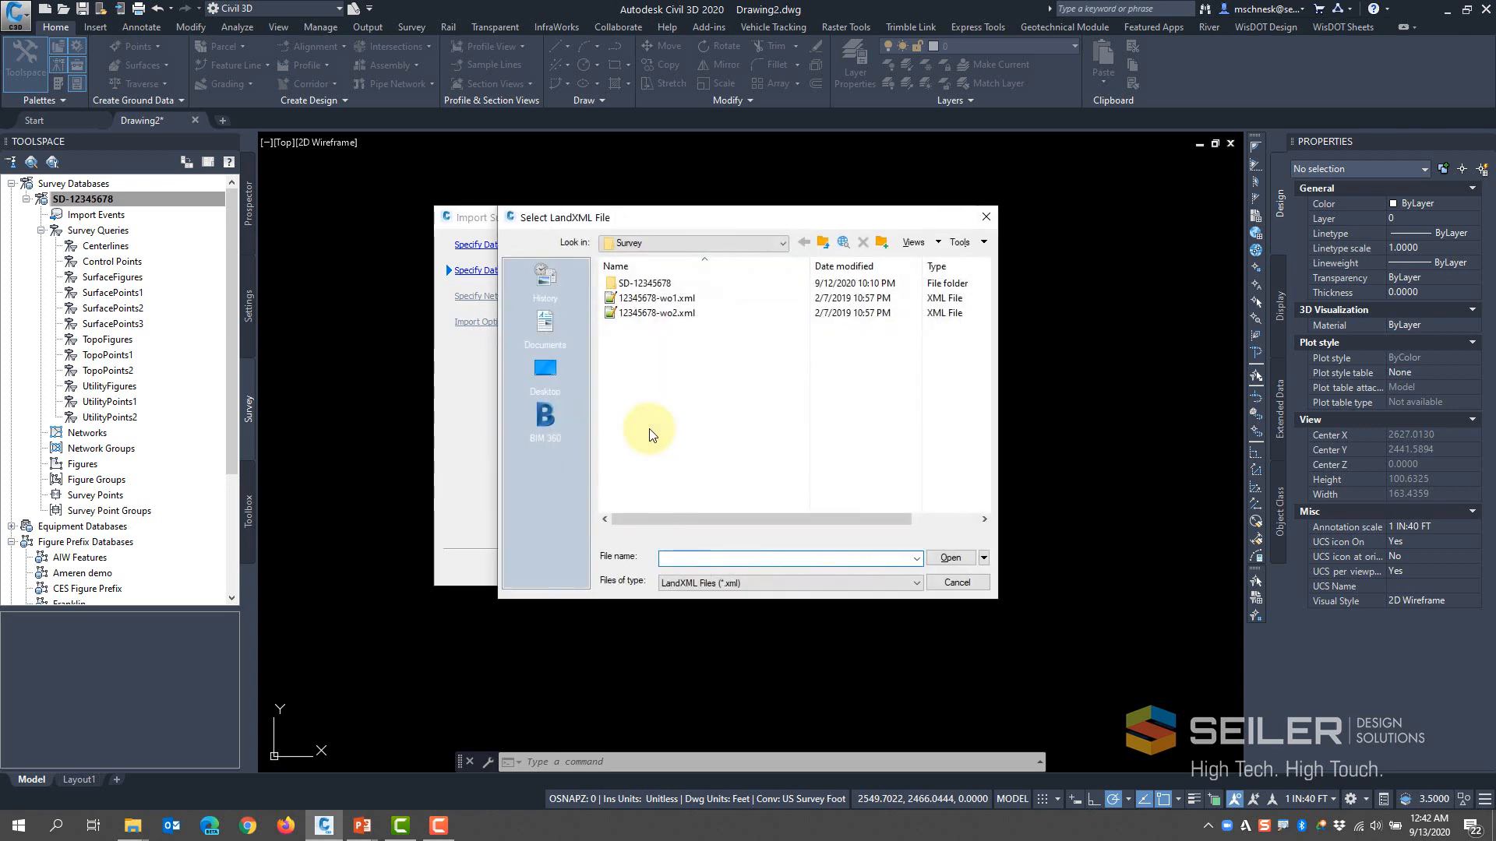
click(653, 301)
click(946, 559)
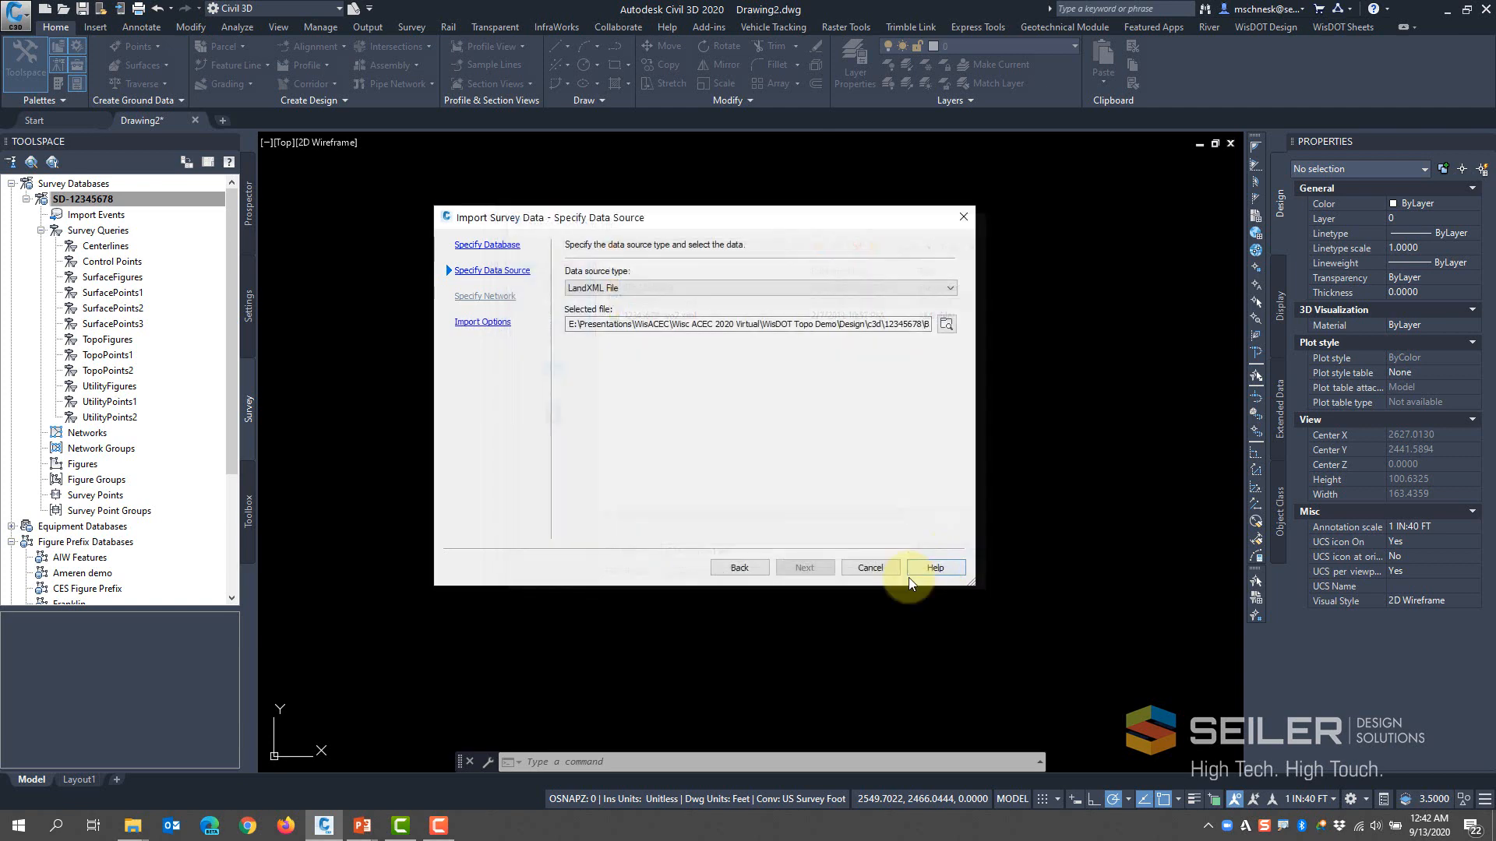
click(803, 568)
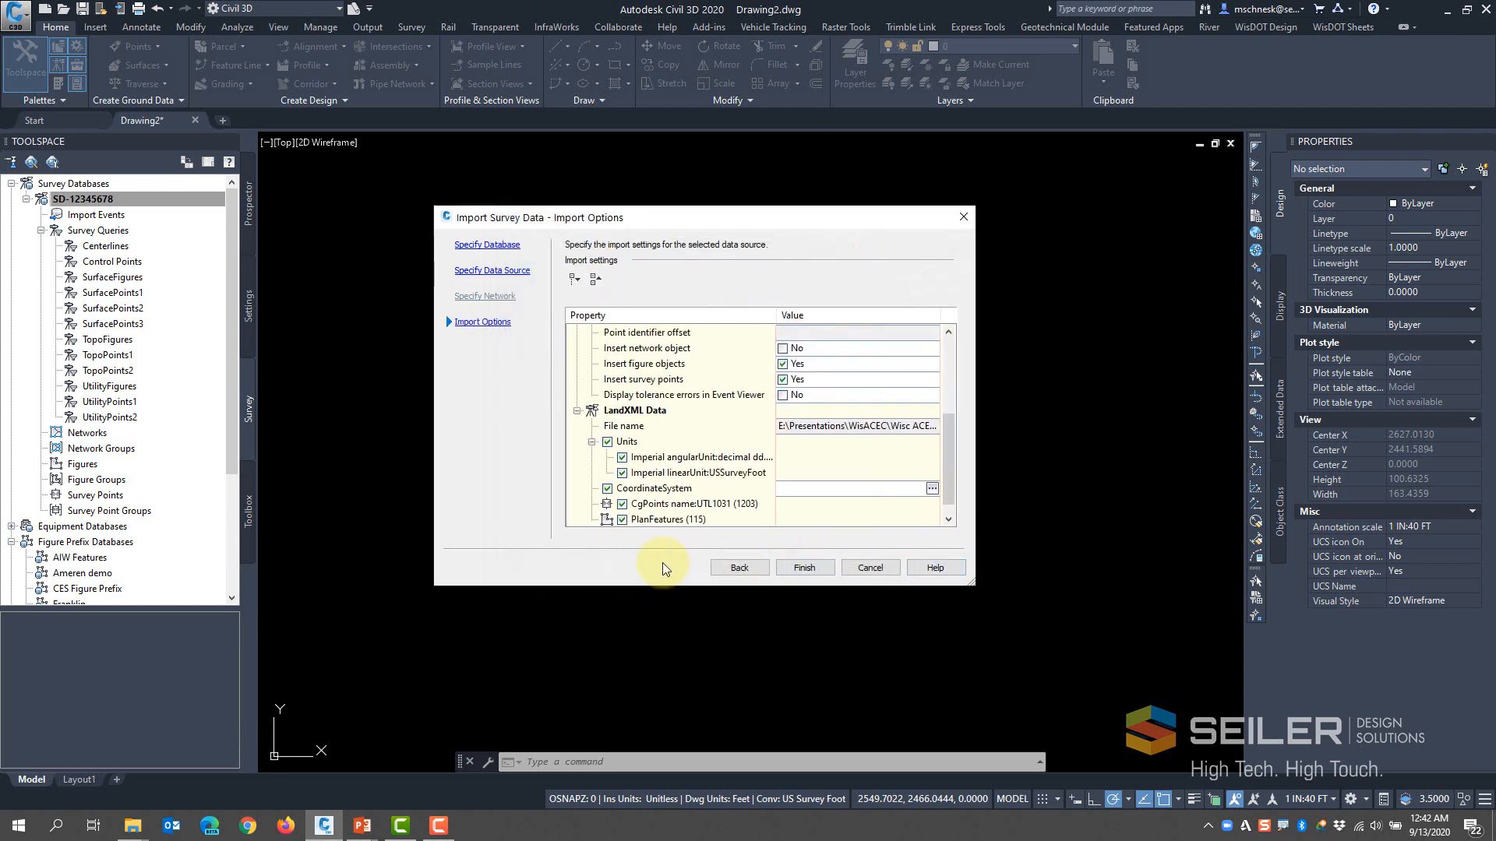
Enlarge the import options, turn off inserting survey points and figure objects into the drawing, and finish the import
drag(713, 214, 697, 126)
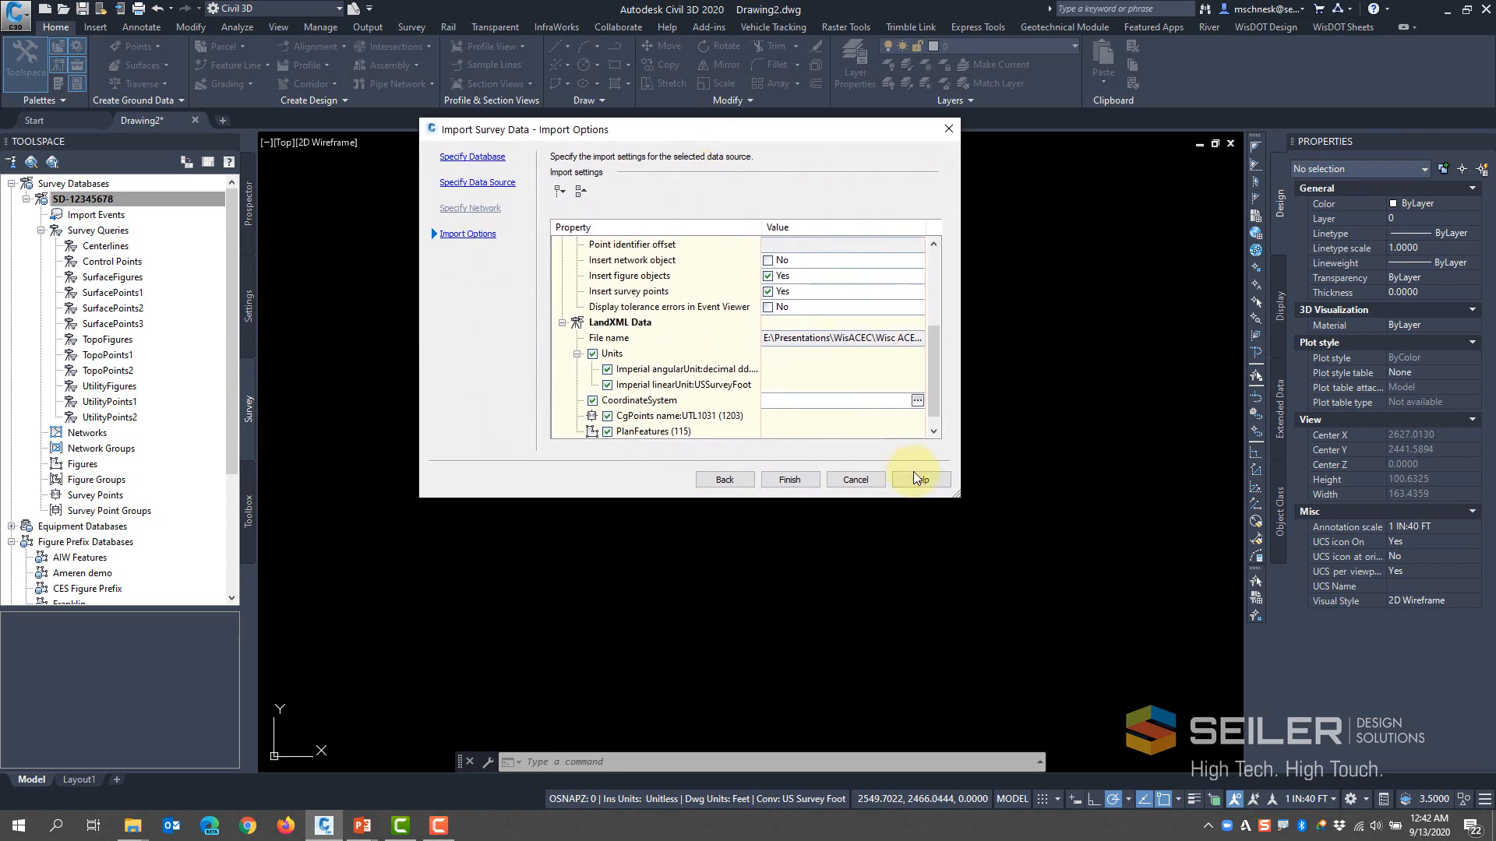
drag(956, 500, 960, 681)
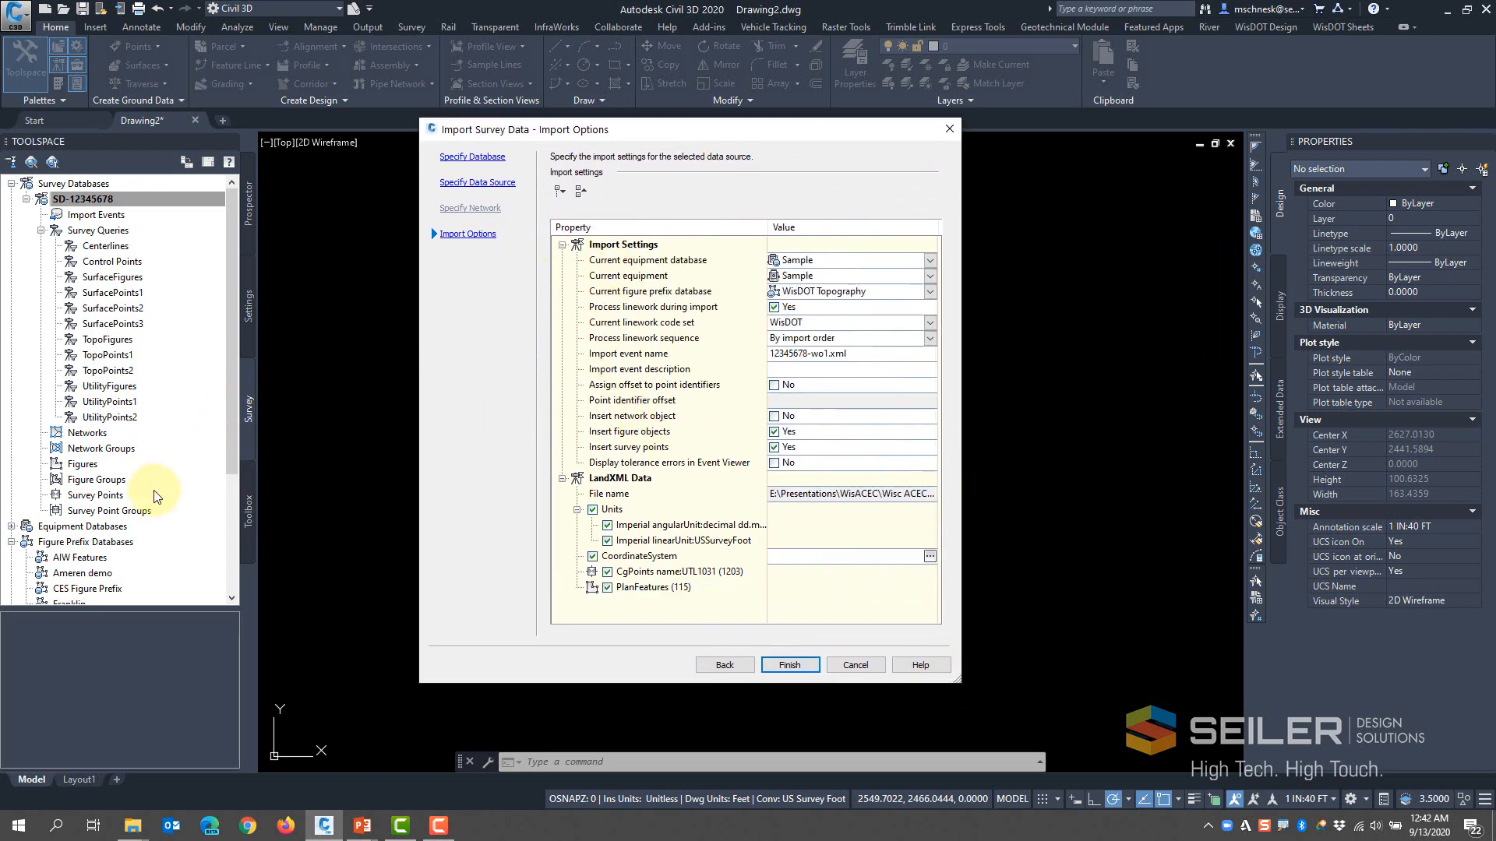
click(236, 401)
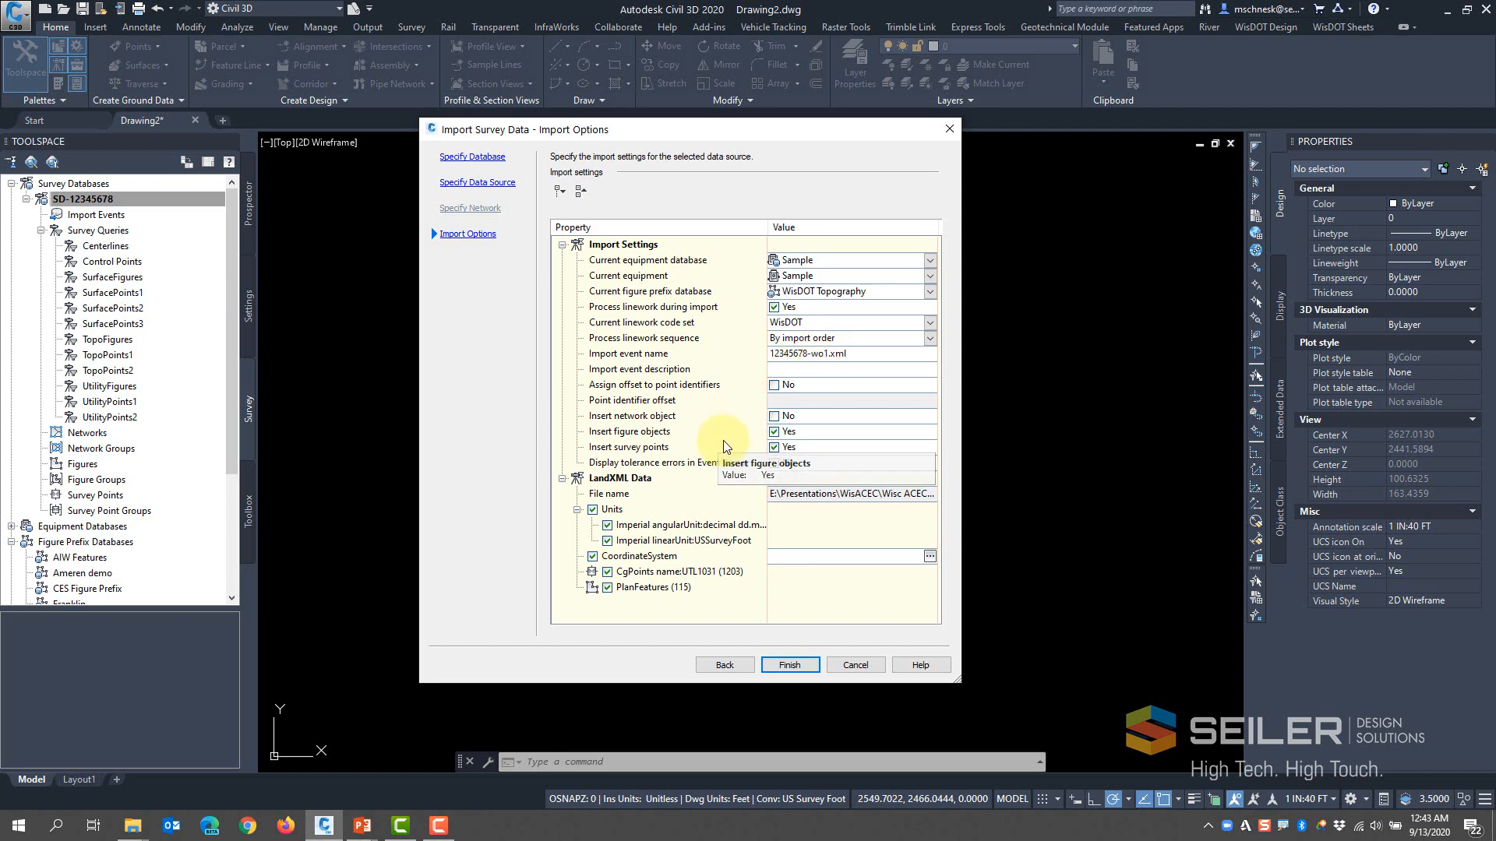
click(774, 446)
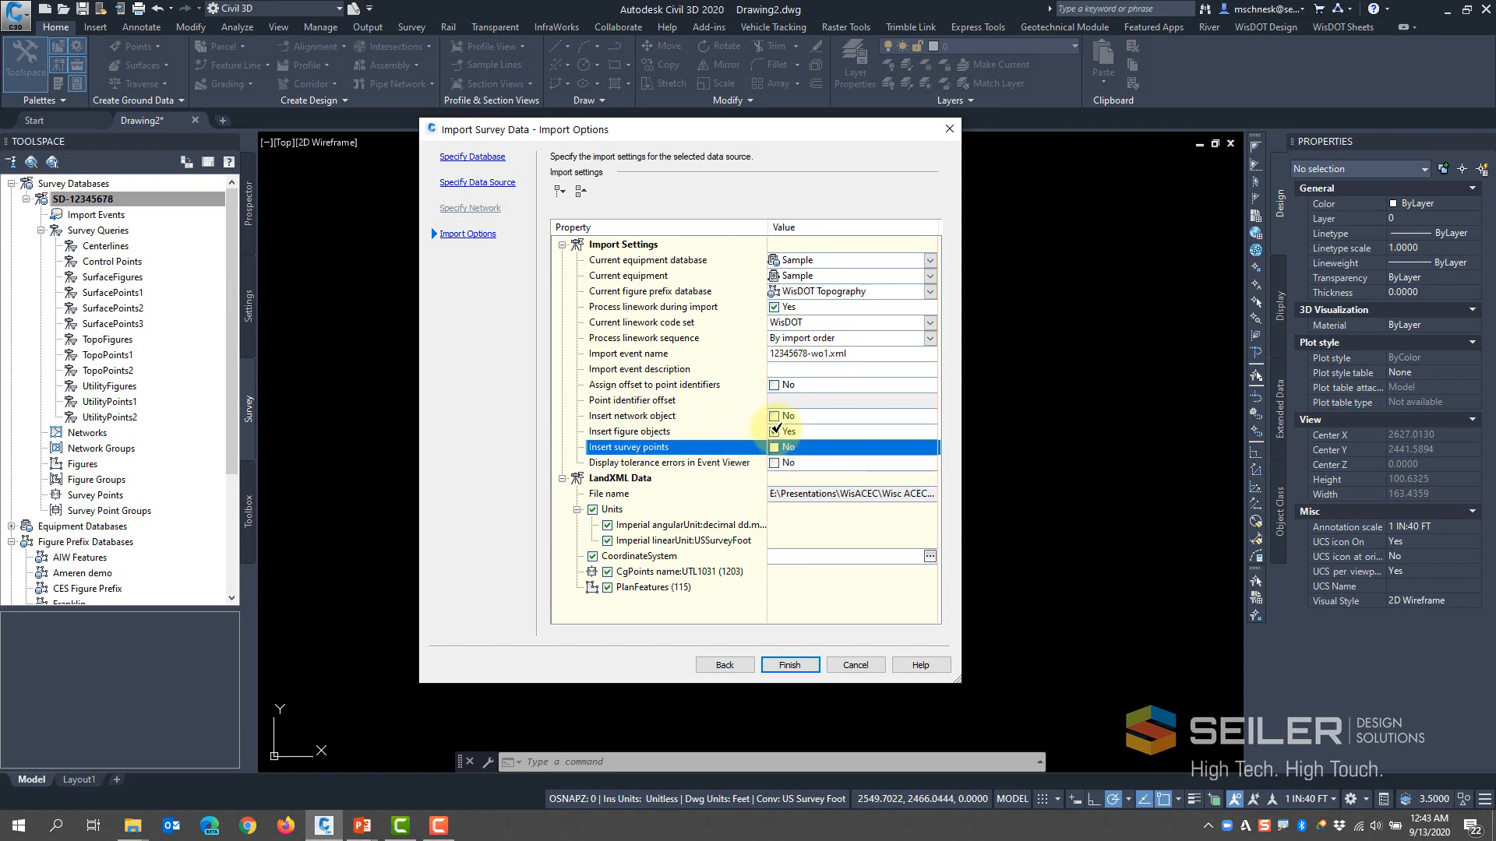
click(774, 430)
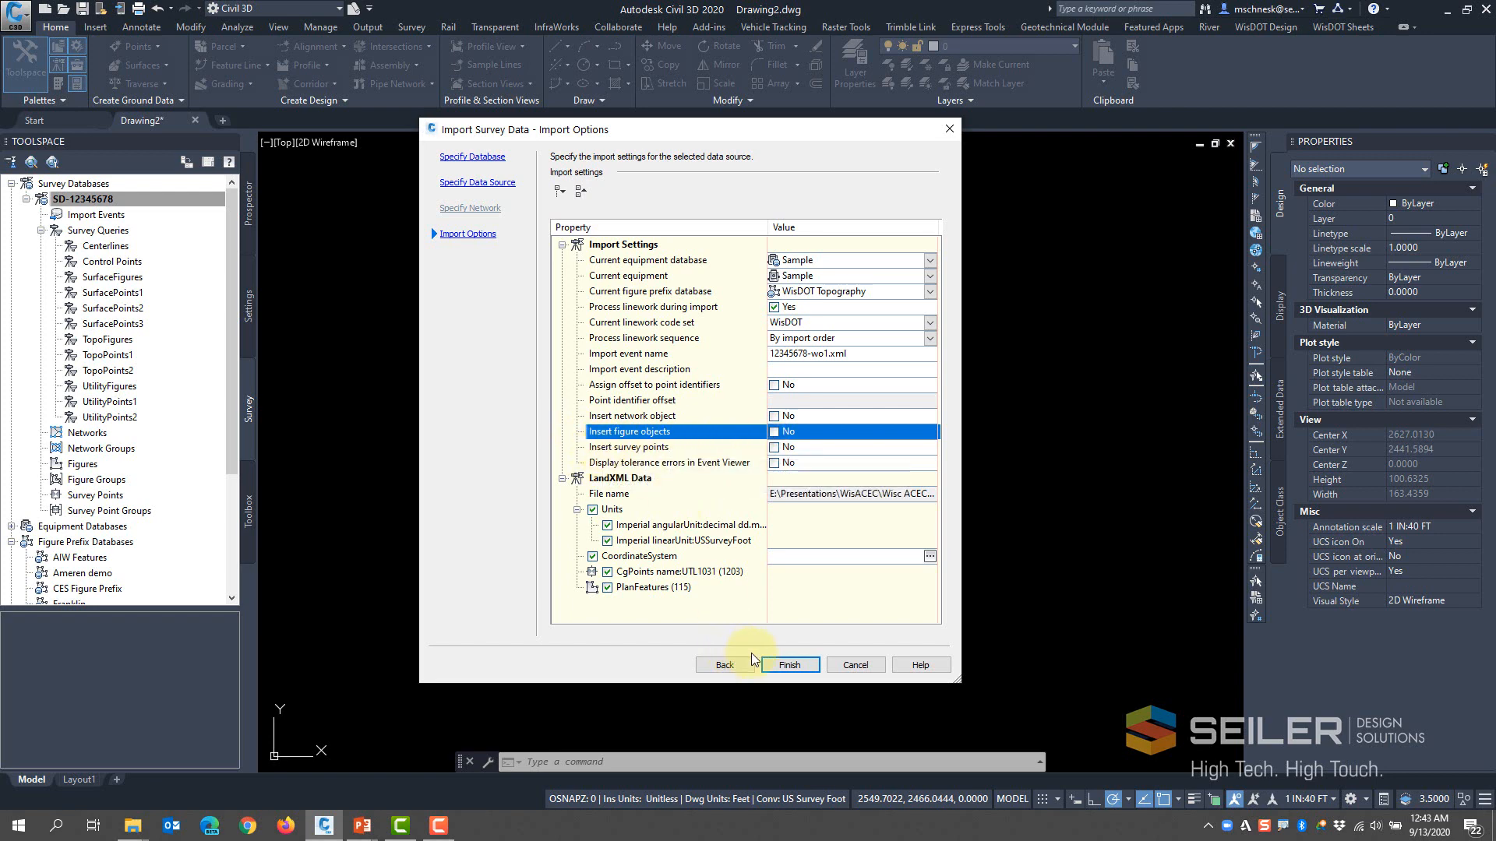
click(782, 666)
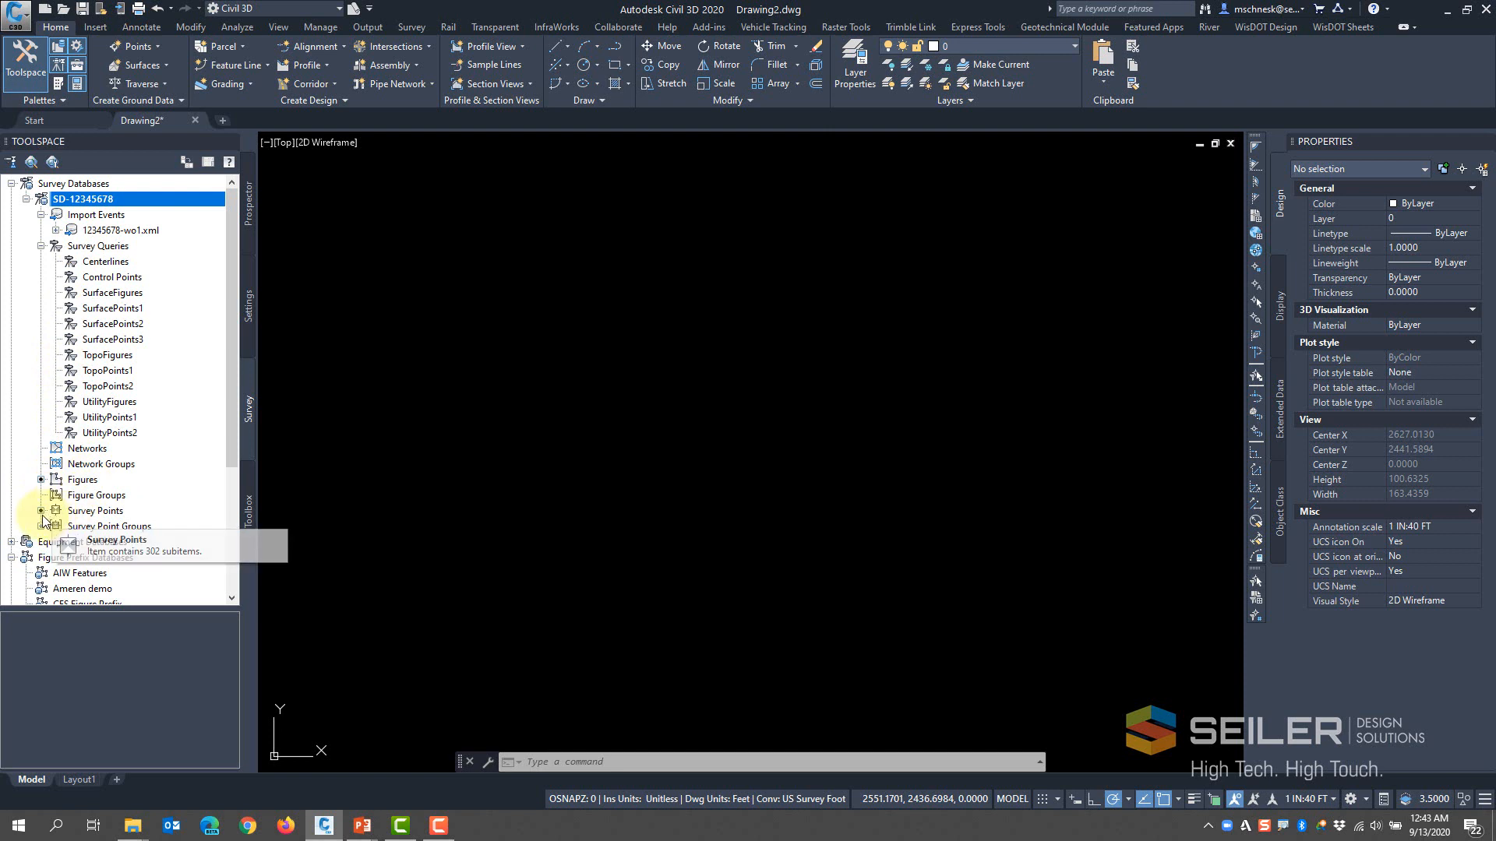
Insert all figures and survey points of the SD-12345678 survey database into the drawing
right_click(89, 483)
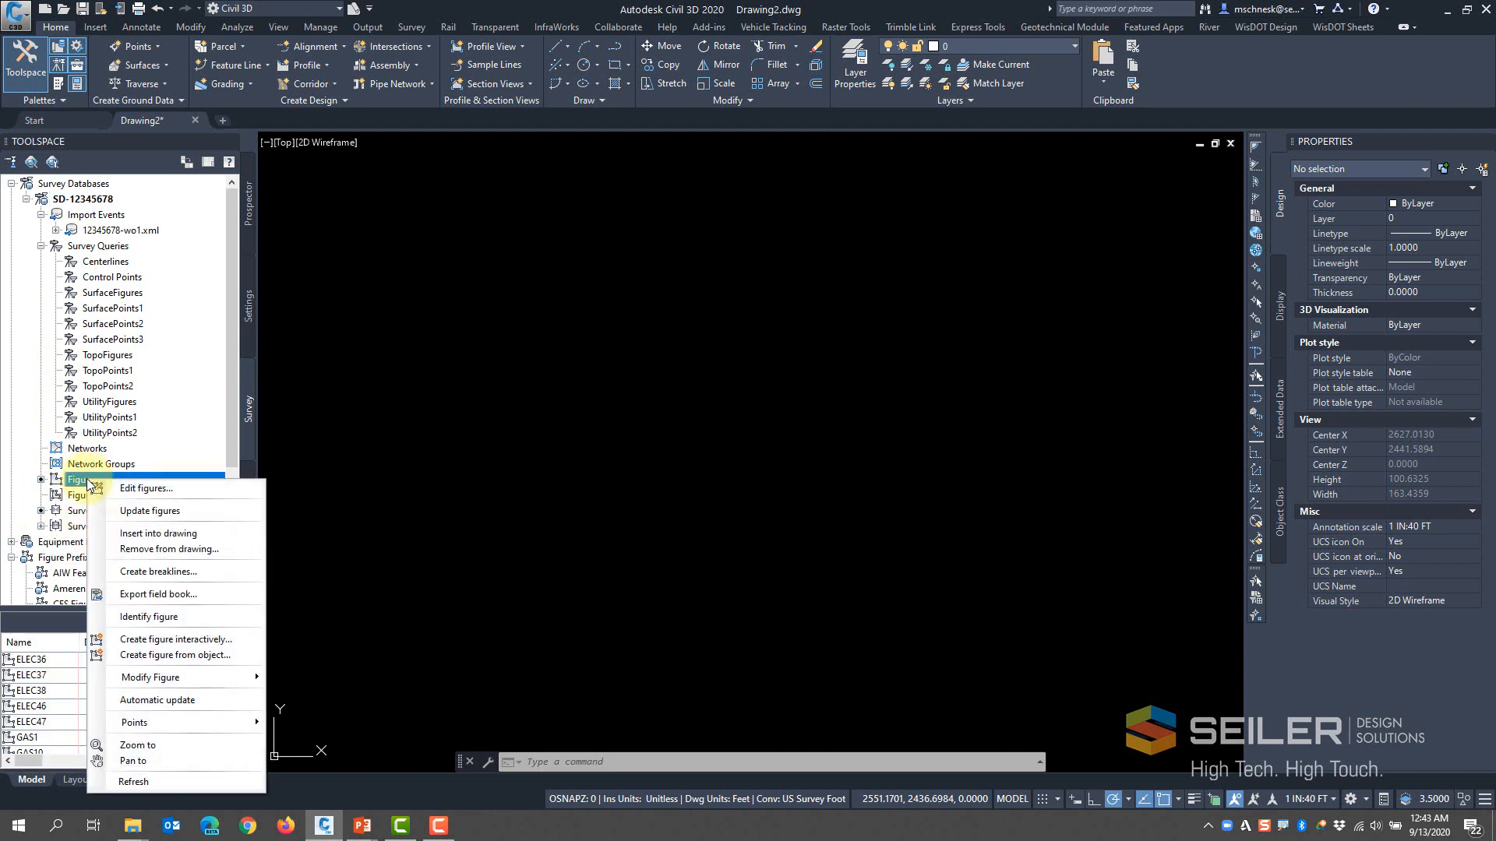
click(134, 536)
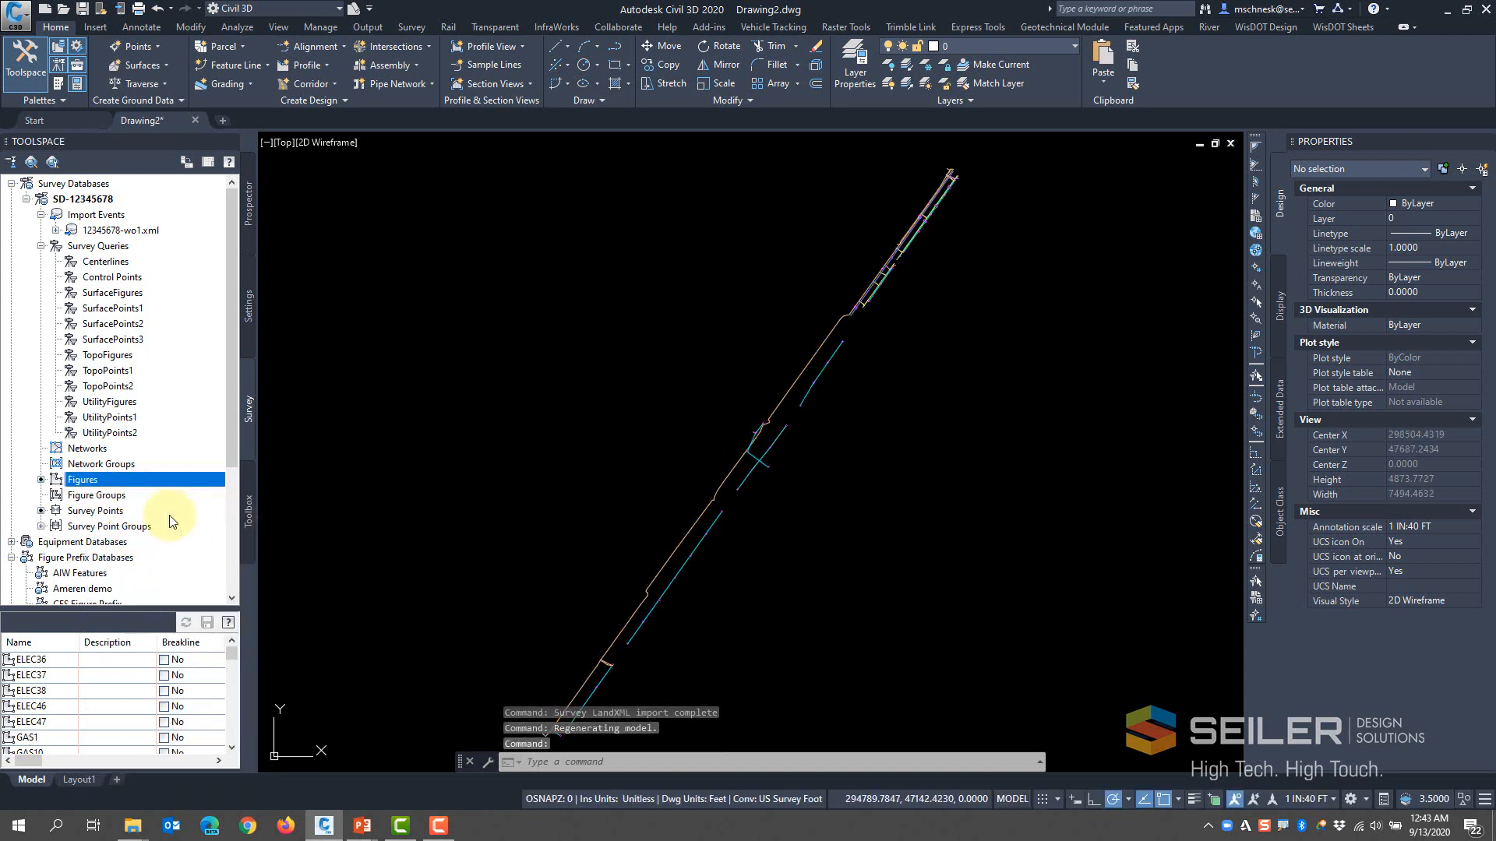
right_click(95, 512)
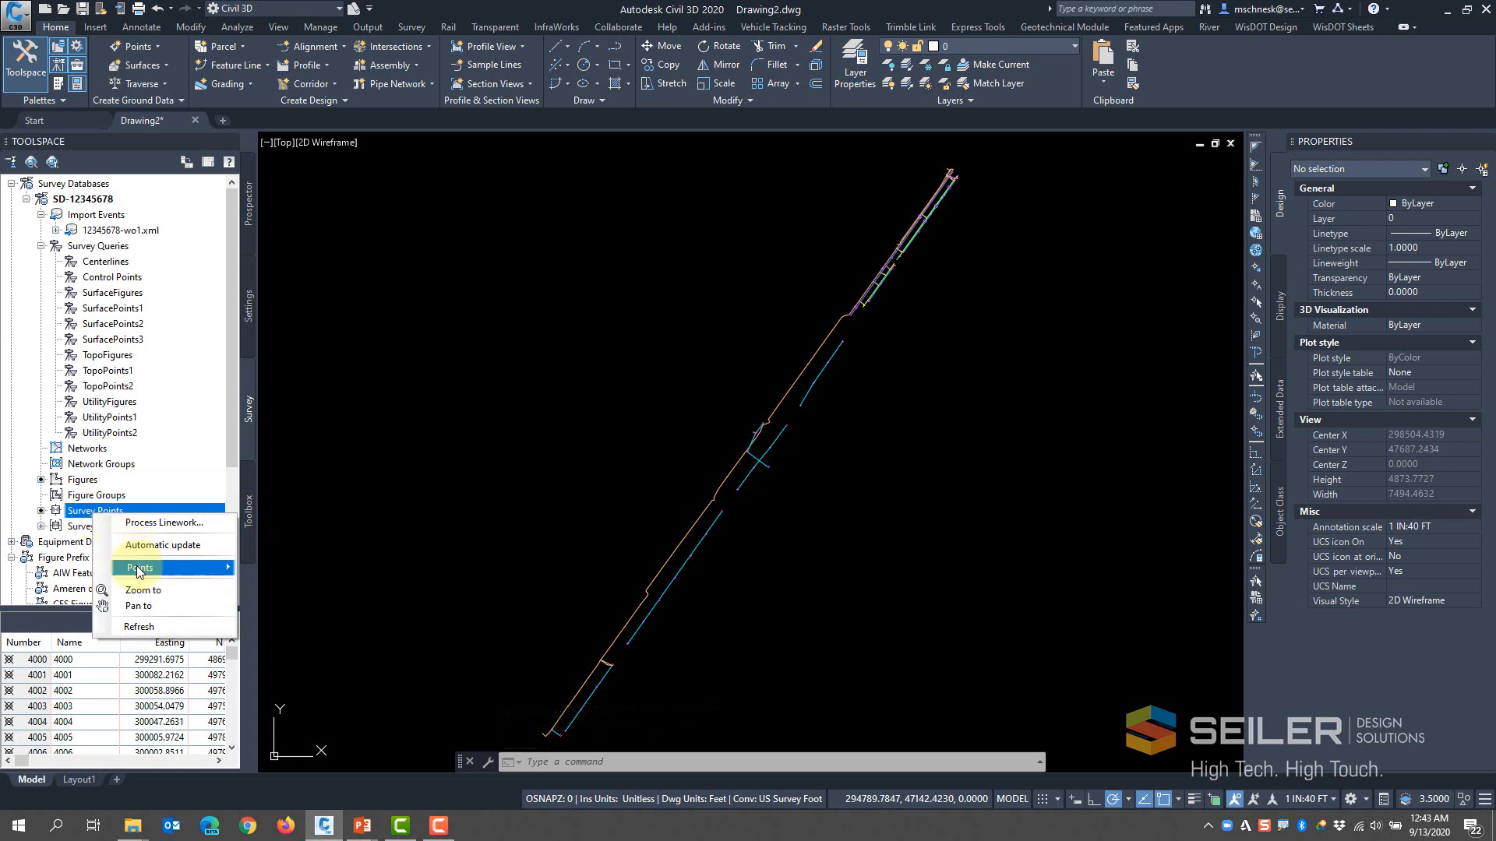
mouse_move(140, 567)
click(302, 612)
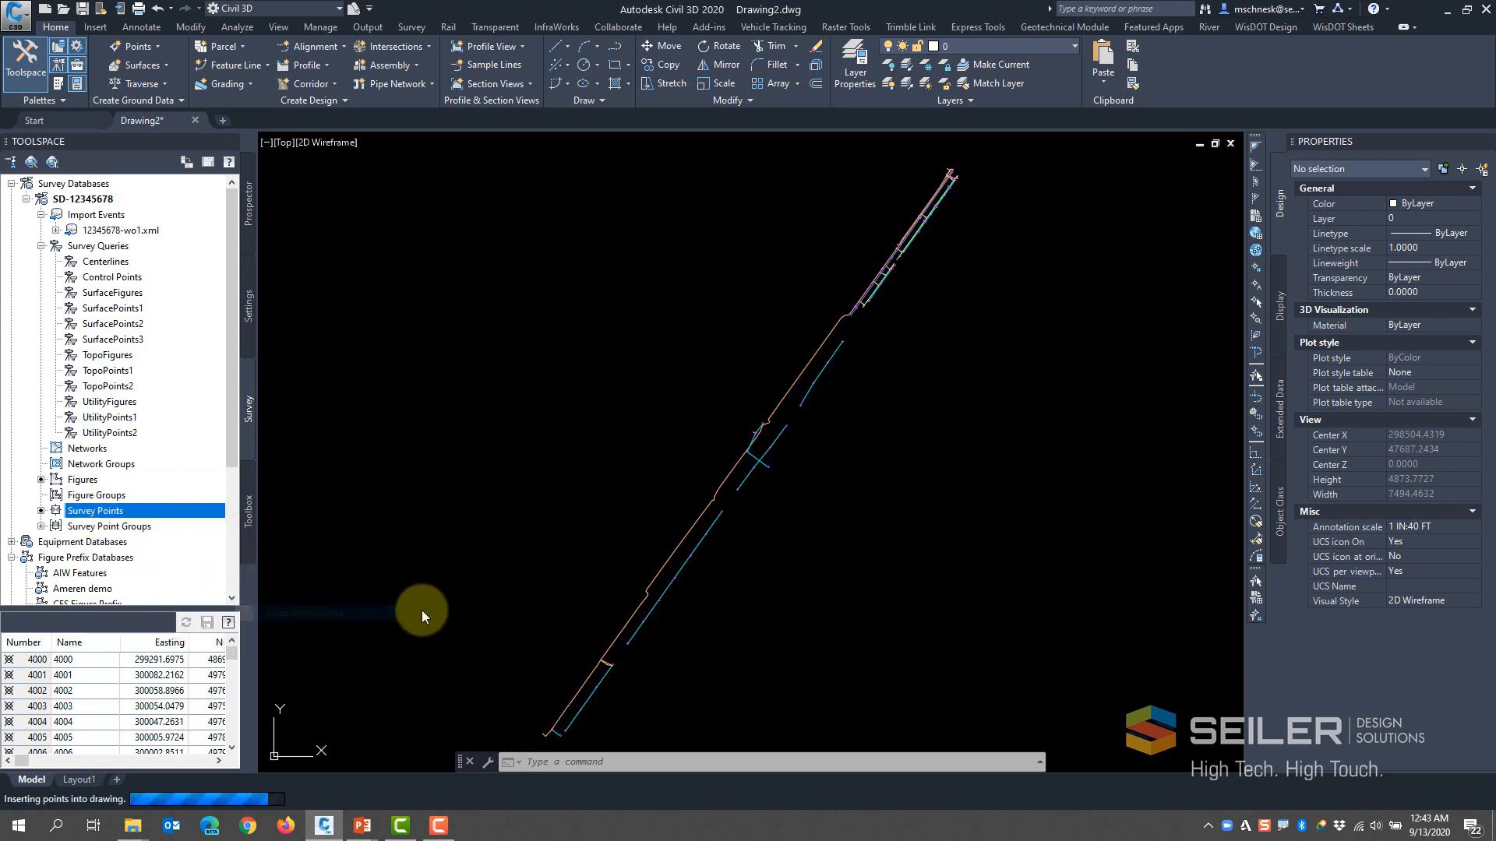
Inspect the inserted utility points and linework, and select the telephone pole point beside the orange line to examine its properties
scroll(886, 282, up, 10)
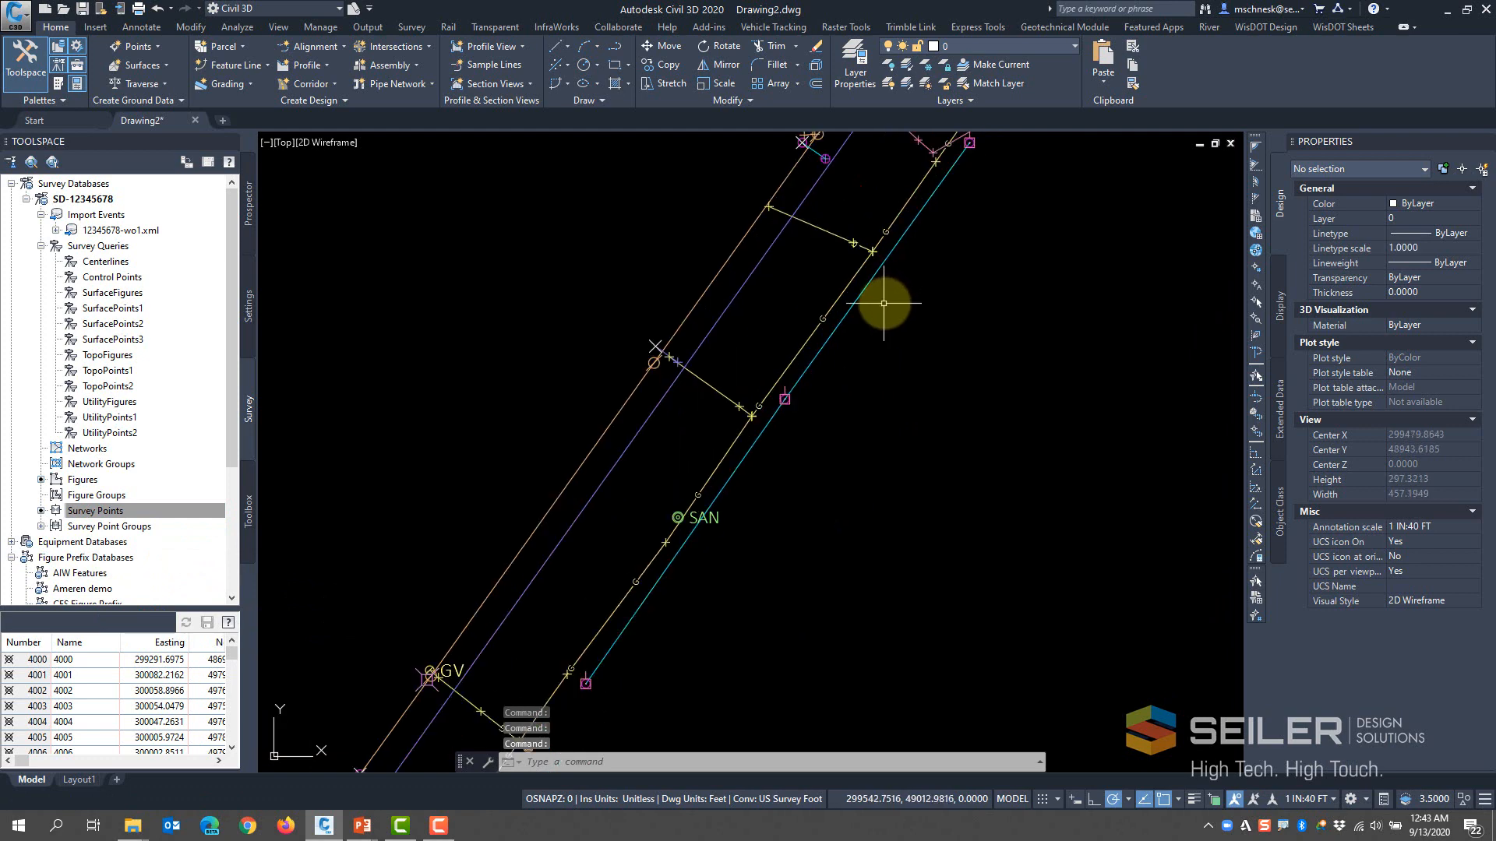
scroll(700, 356, up, 2)
scroll(621, 421, down, 2)
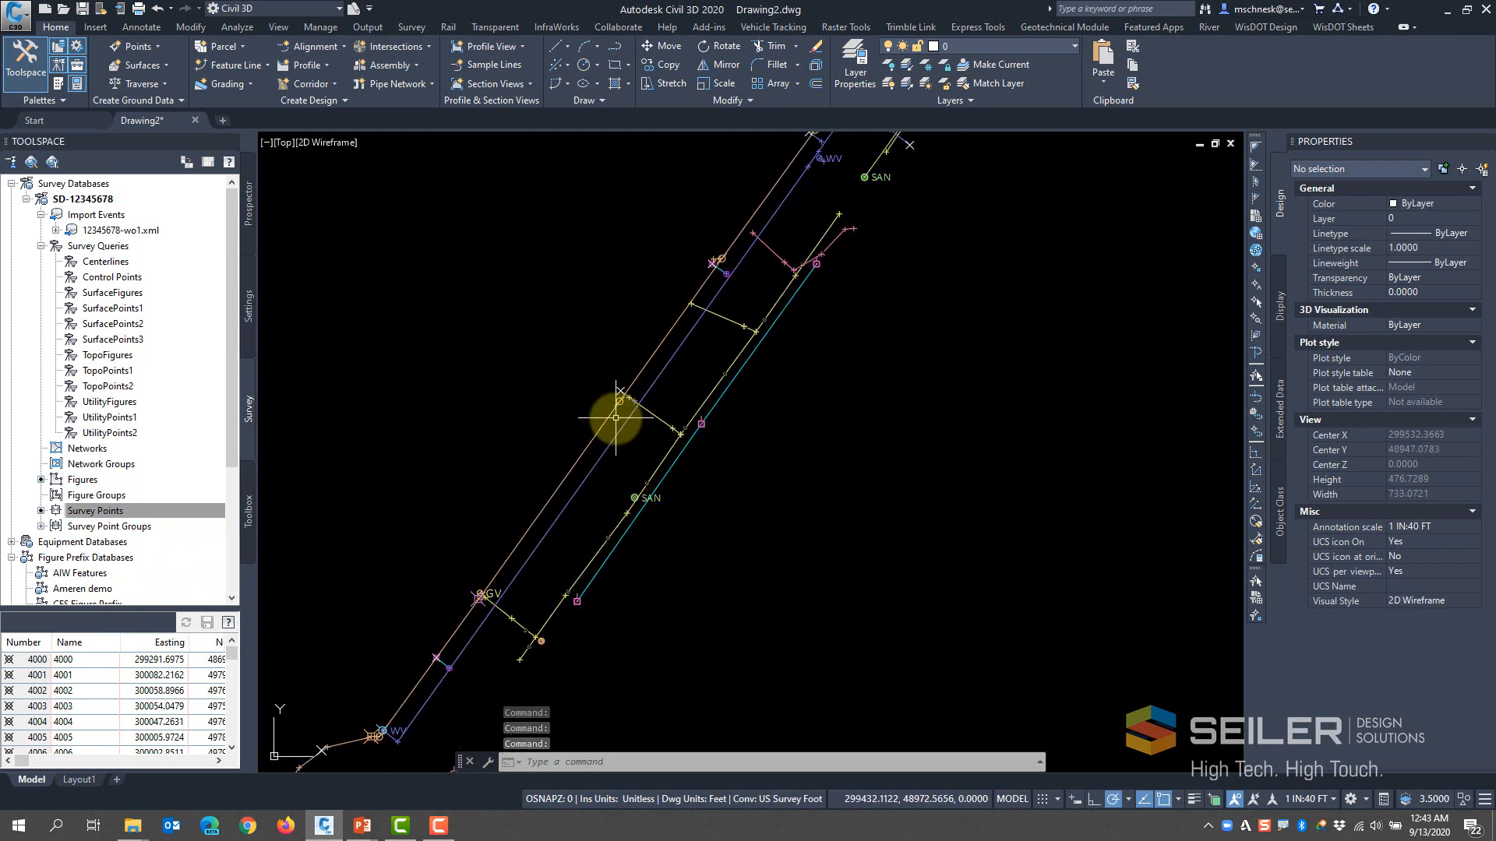
scroll(761, 227, up, 5)
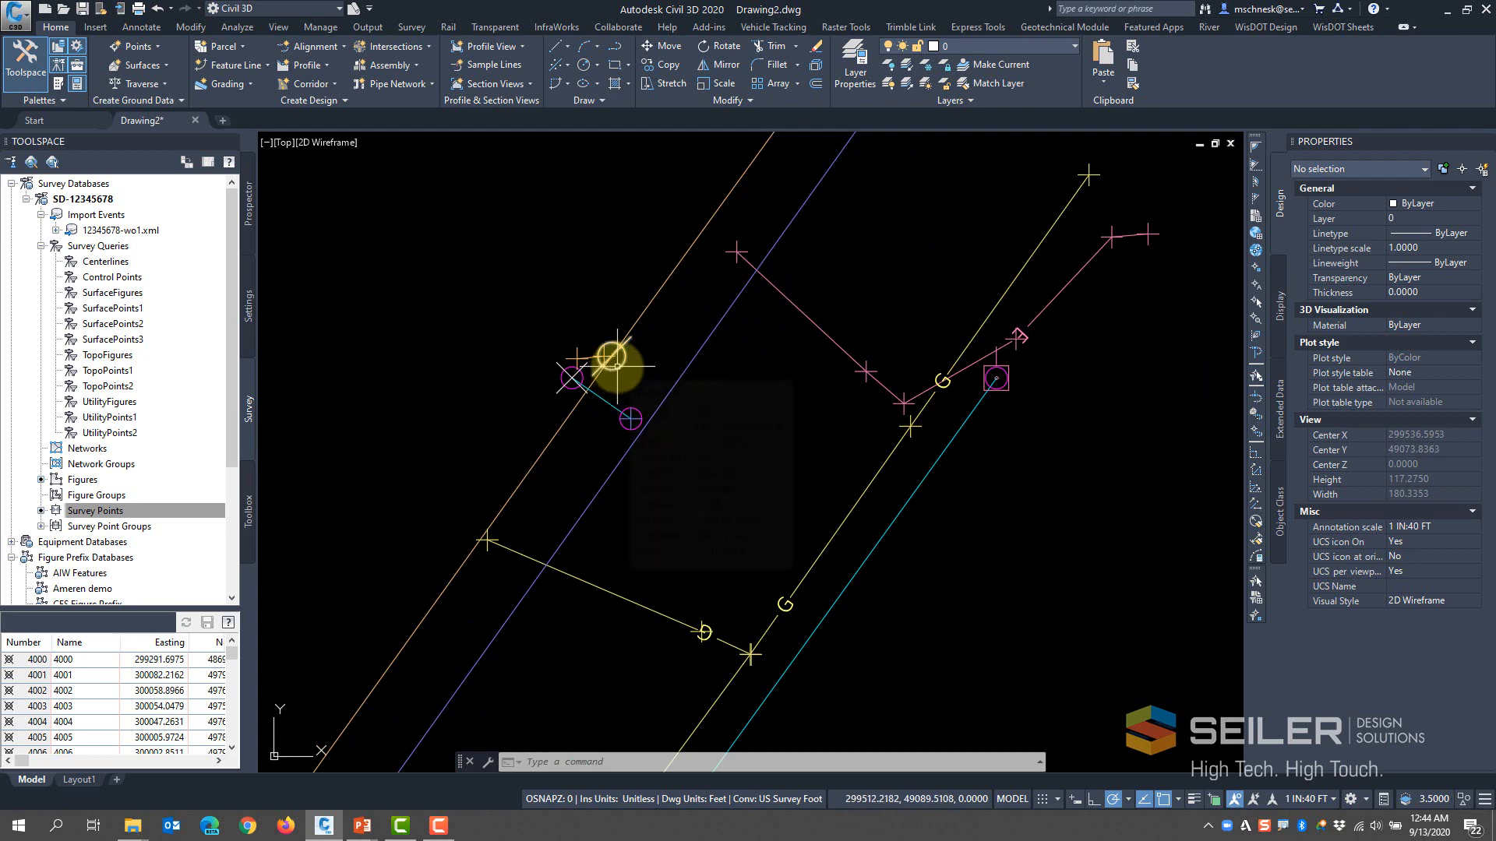
mouse_move(617, 364)
click(617, 364)
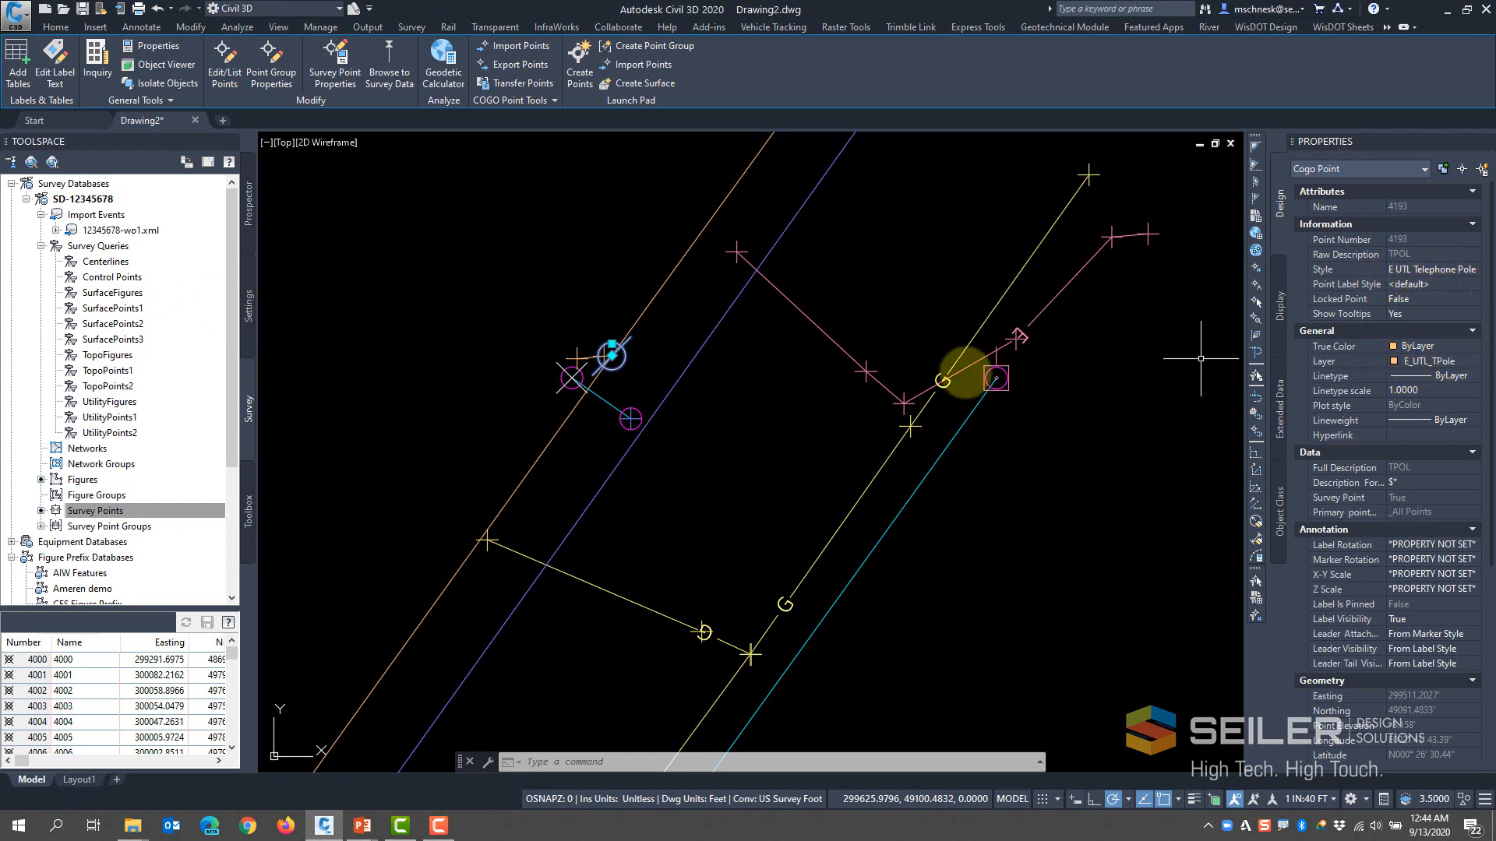
Clear the selection, inspect the utility linework along the corridor, and select the telephone pole point at its north end to check its properties
scroll(416, 259, down, 4)
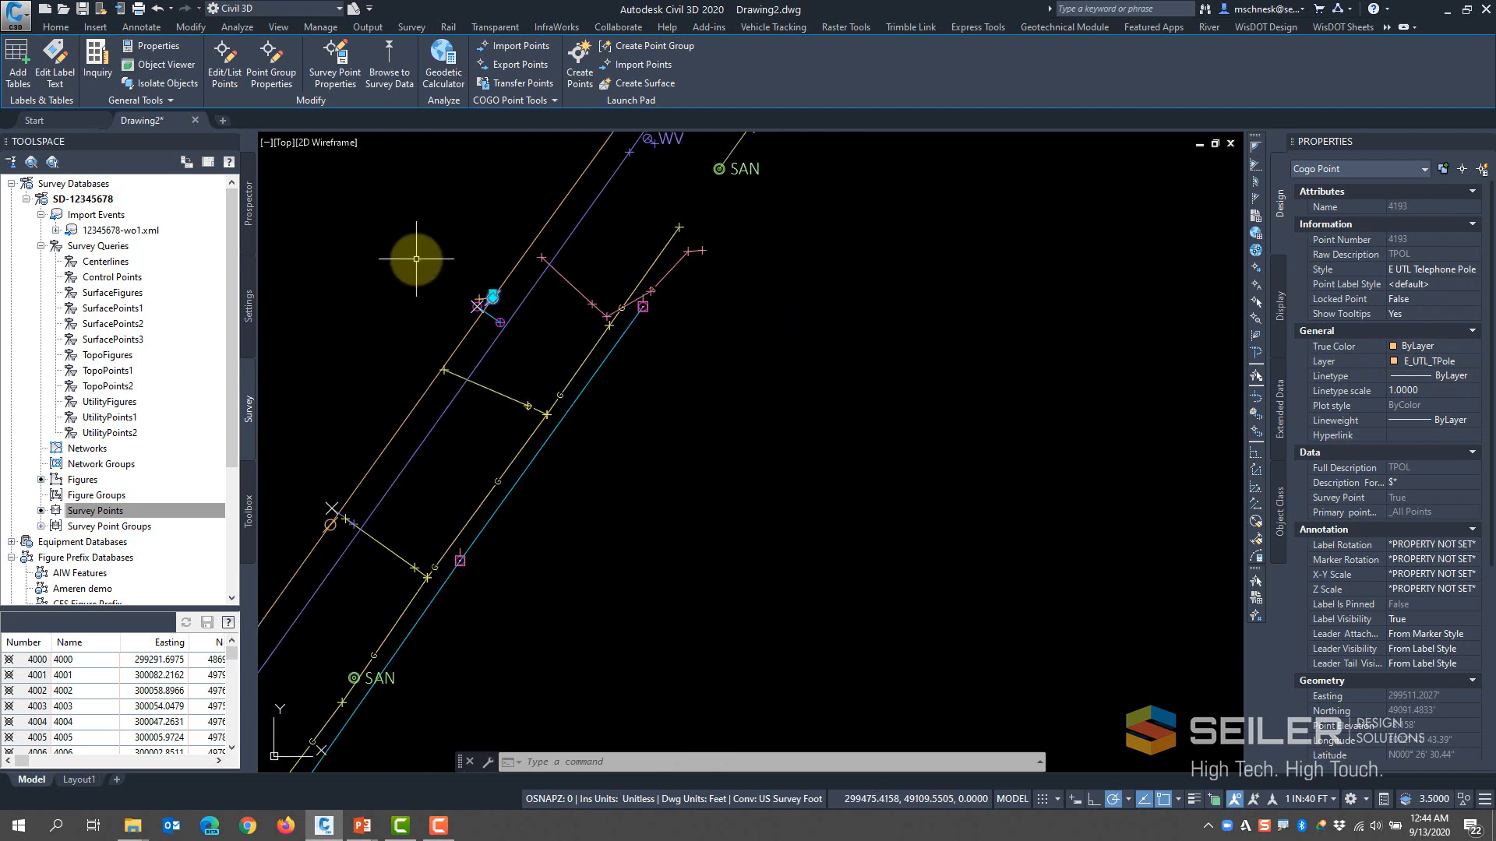
key(Escape)
scroll(616, 358, down, 3)
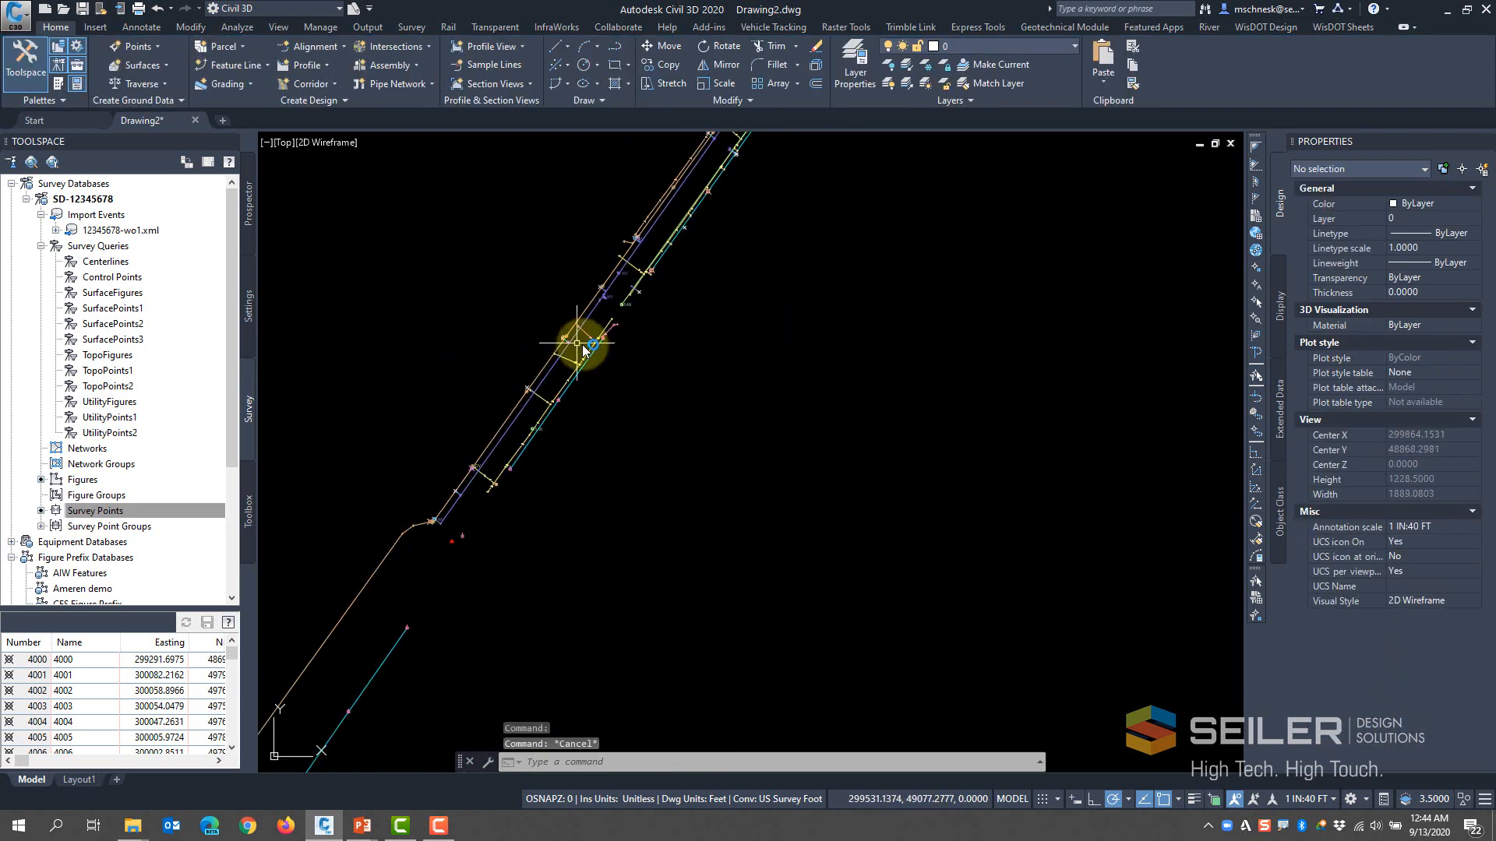
middle_drag(507, 394, 404, 604)
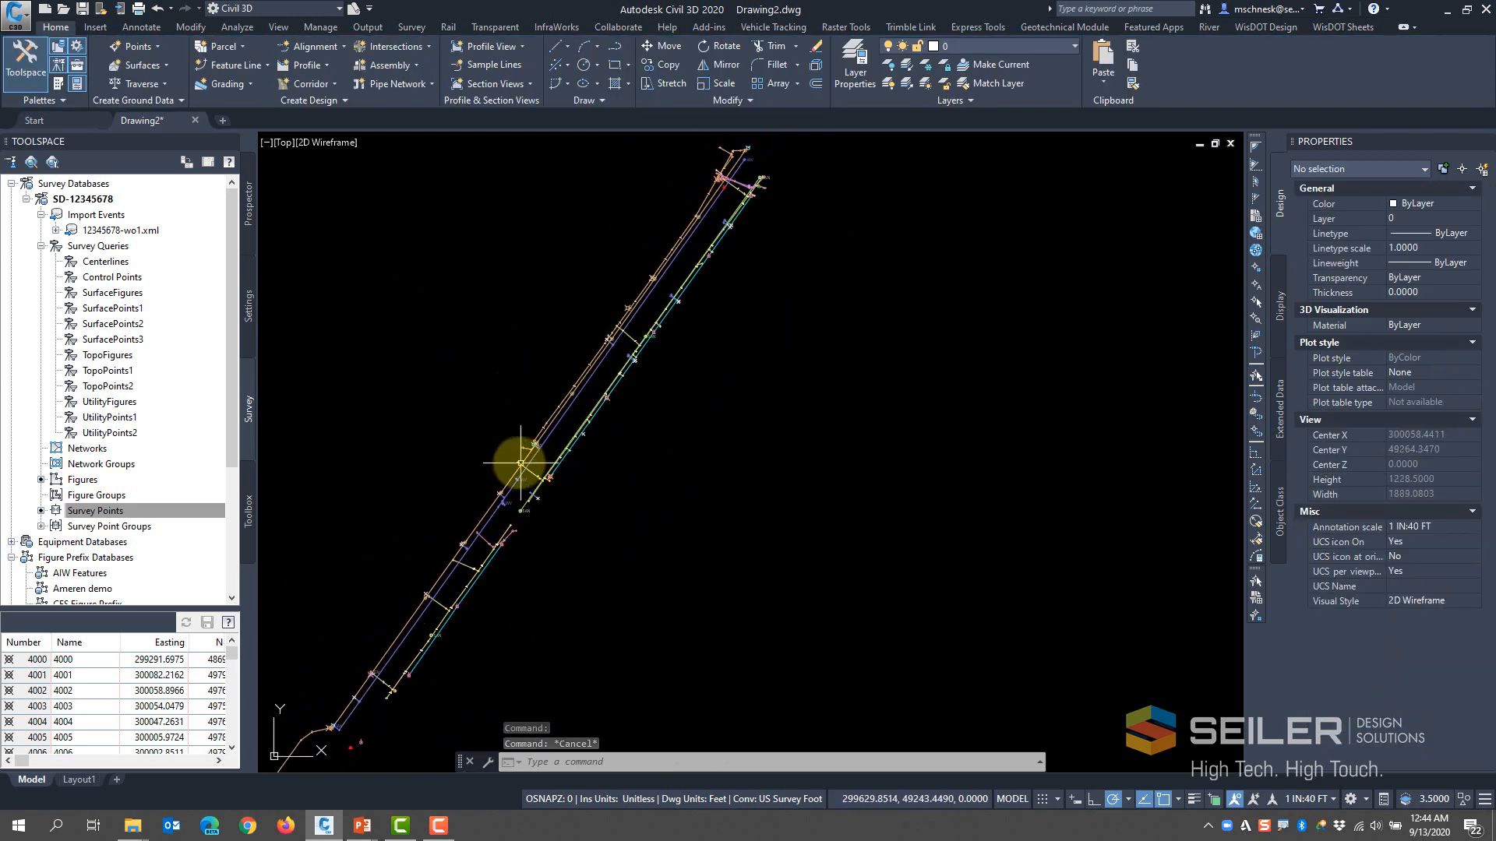
scroll(536, 448, up, 2)
middle_drag(599, 374, 475, 574)
middle_drag(674, 304, 527, 522)
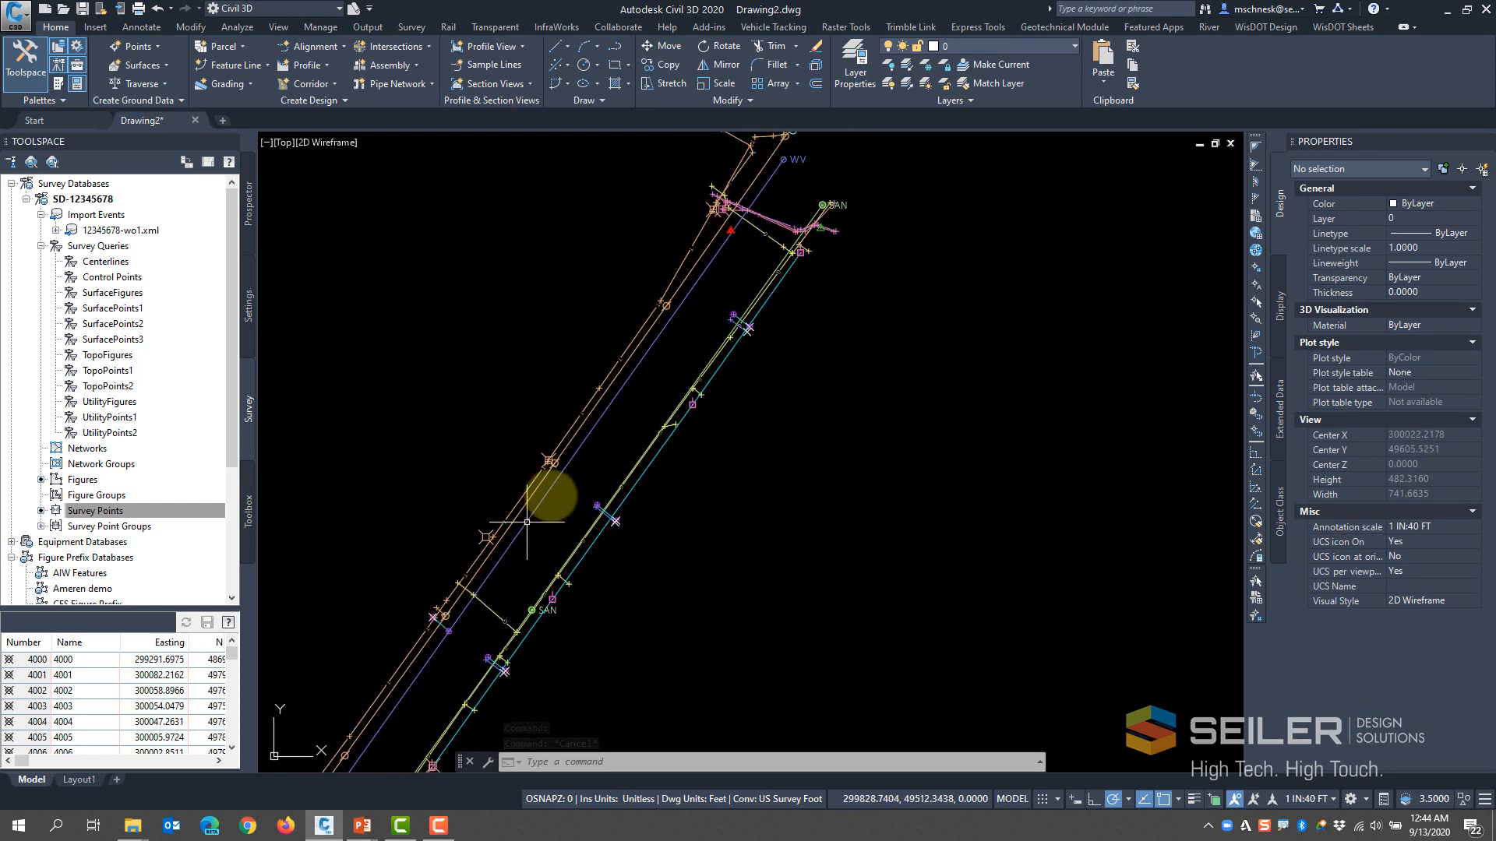
middle_drag(690, 330, 613, 479)
scroll(708, 275, up, 3)
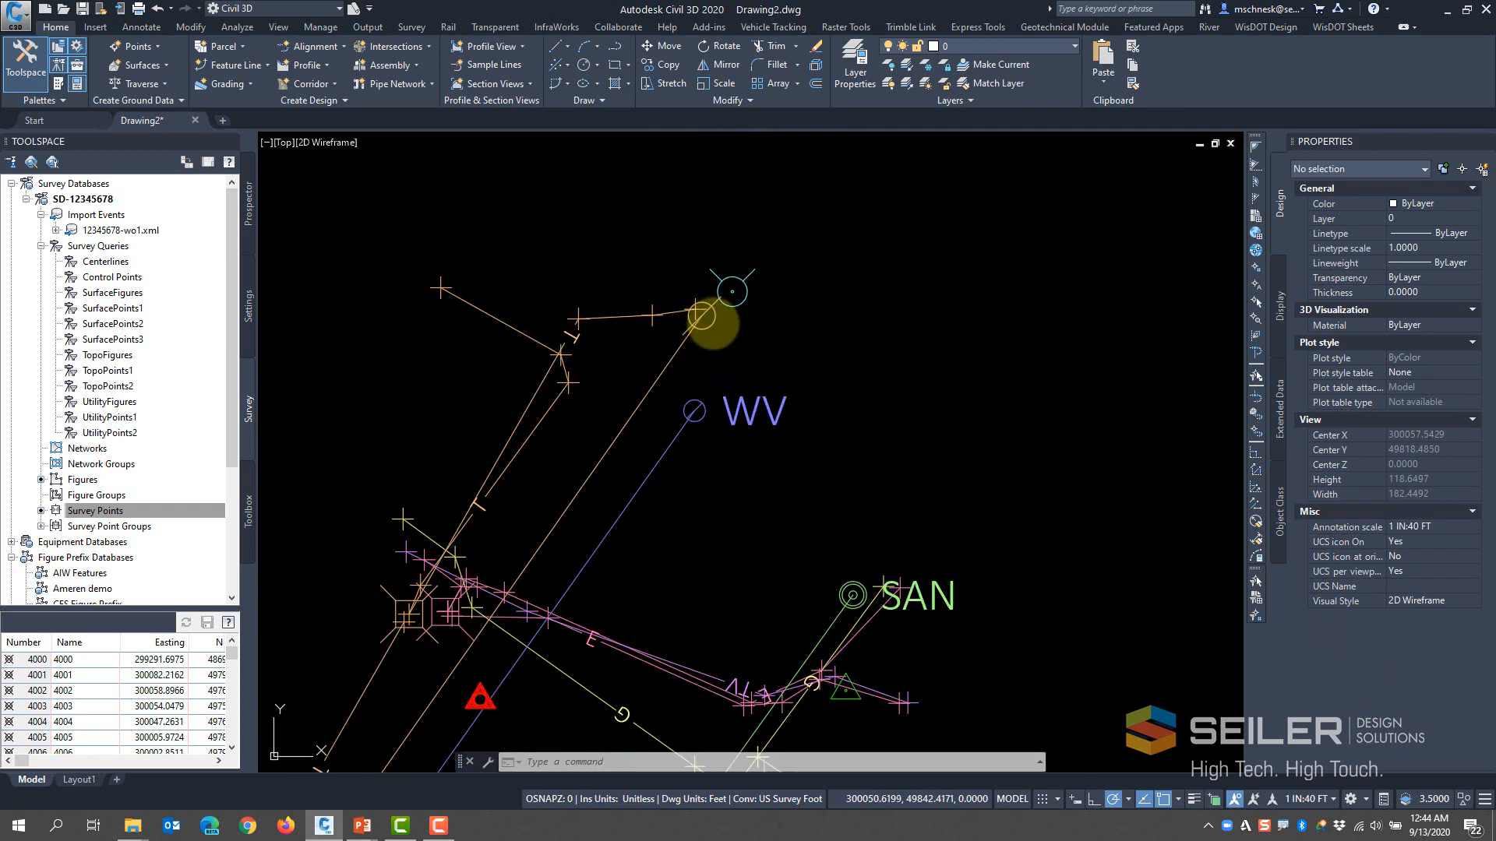
click(701, 316)
Clear the selection and select the telephone pole point where the orange line bends west to check its properties
scroll(969, 294, down, 5)
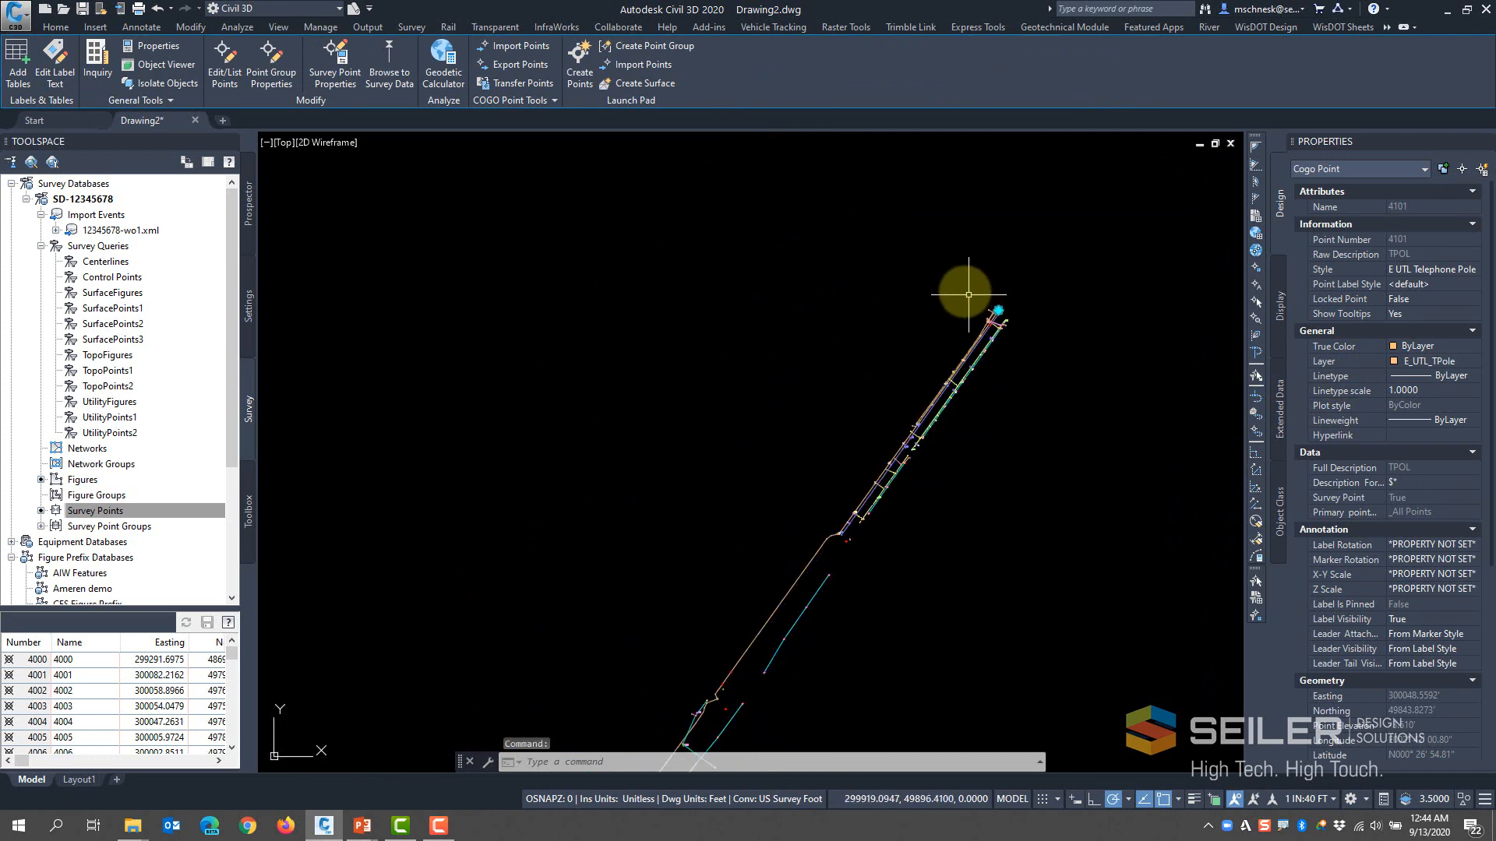
scroll(895, 431, up, 2)
middle_drag(727, 483, 847, 356)
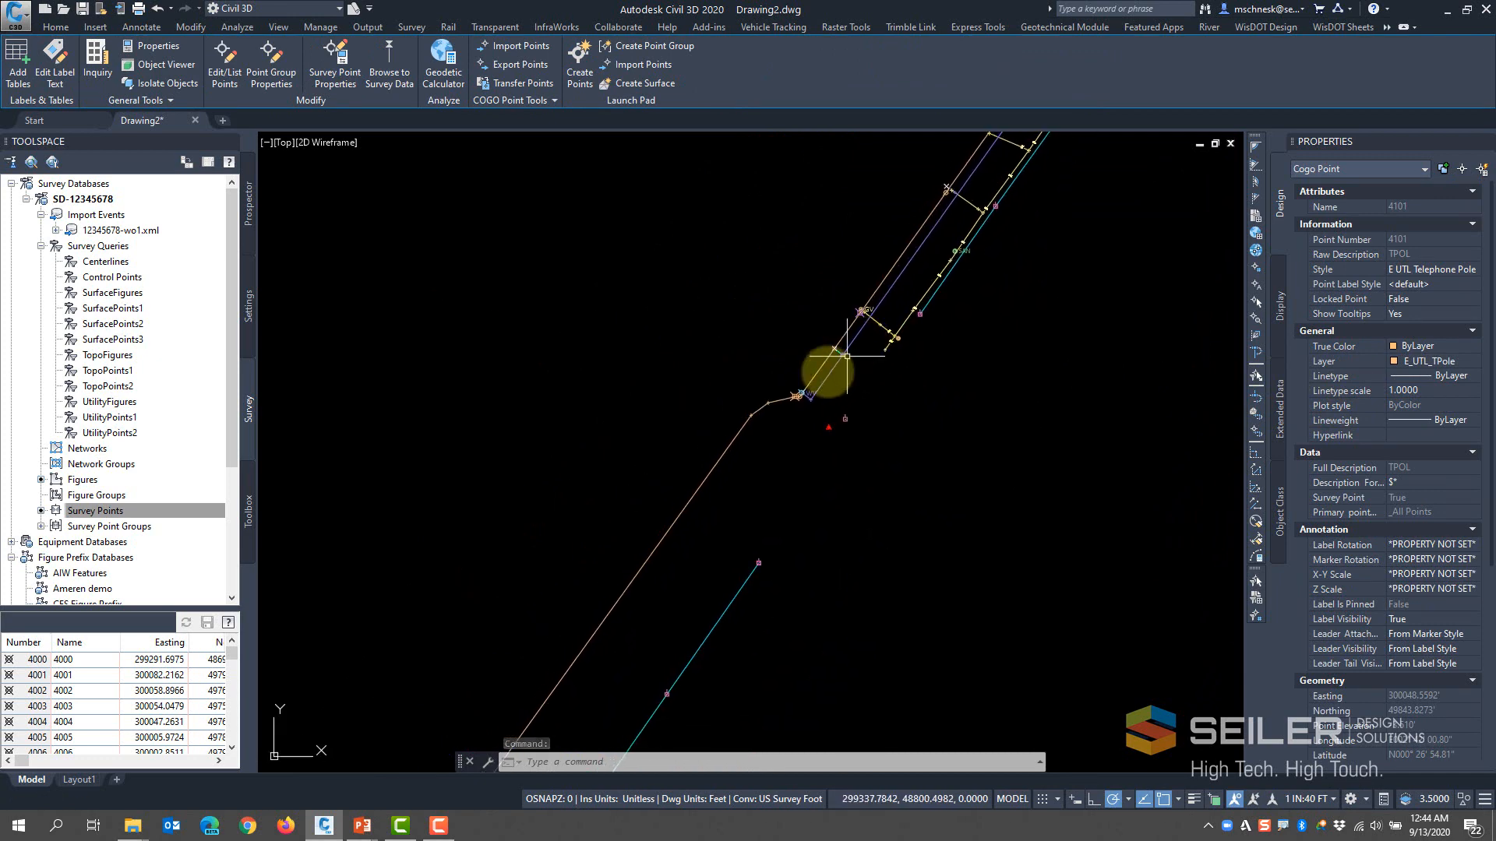
scroll(881, 382, up, 3)
key(Escape)
key(Escape)
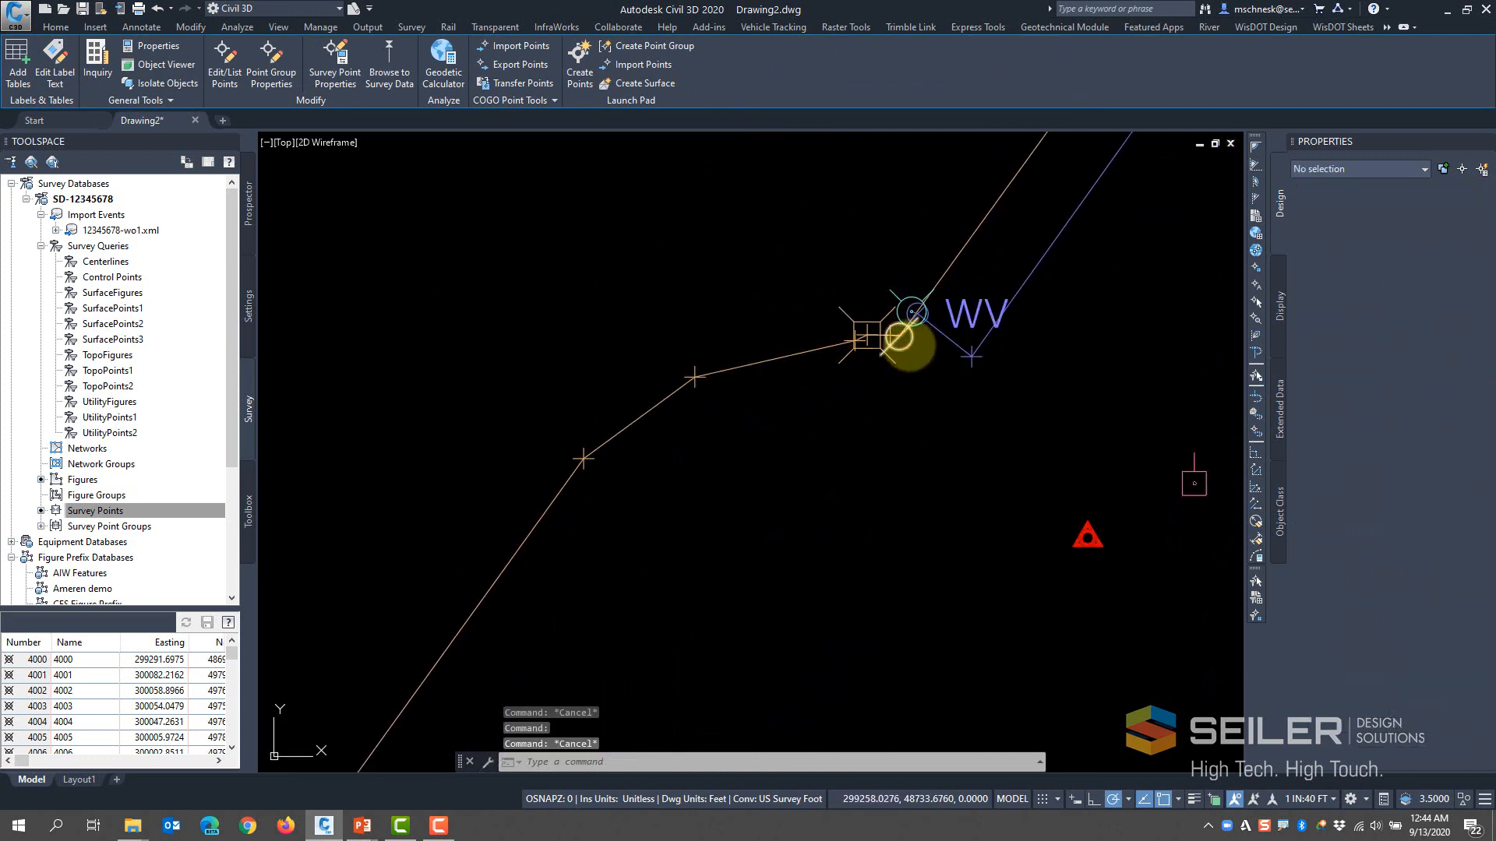
click(898, 336)
Select the telephone pole point in the symbol cluster midway along the corridor, clear the selection, and review the overall utility layout
scroll(755, 444, down, 2)
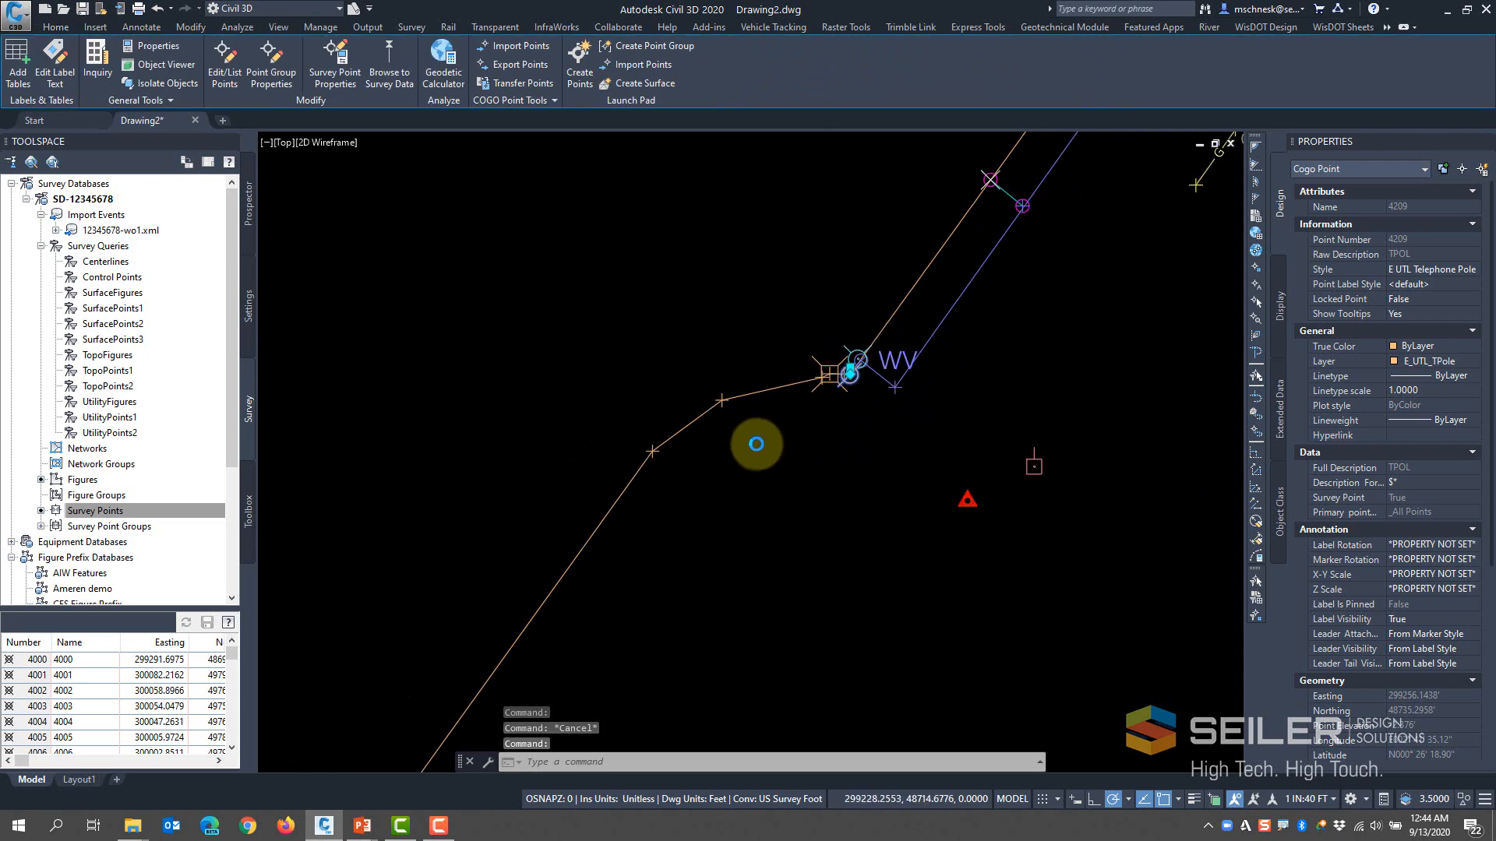
scroll(756, 444, down, 3)
middle_drag(972, 327, 881, 498)
mouse_move(901, 292)
middle_down()
mouse_move(909, 310)
mouse_move(828, 451)
mouse_move(969, 307)
mouse_move(926, 351)
middle_up()
scroll(924, 351, up, 4)
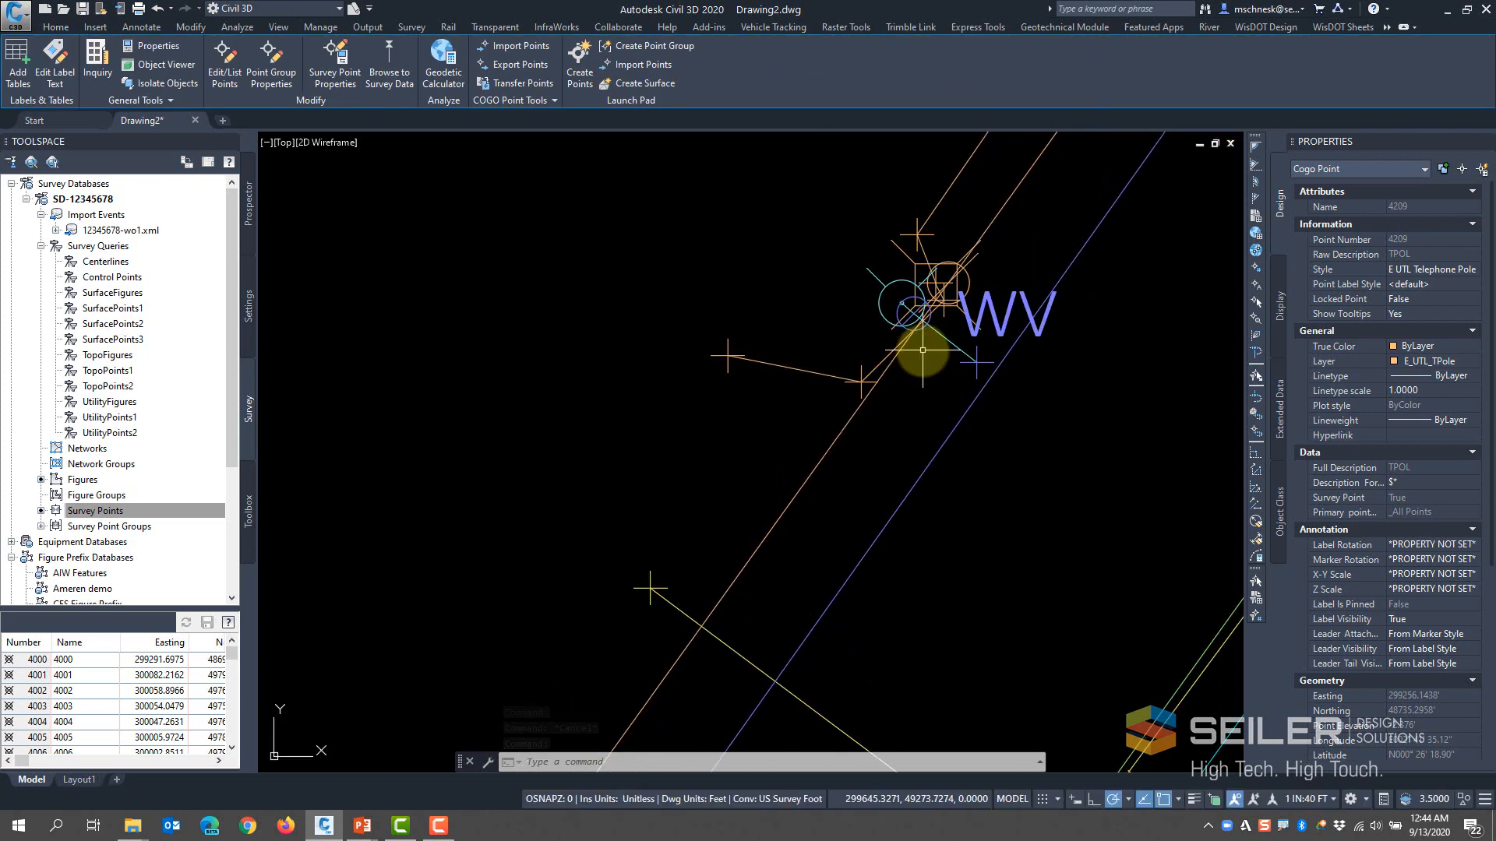
key(Escape)
click(968, 286)
key(Escape)
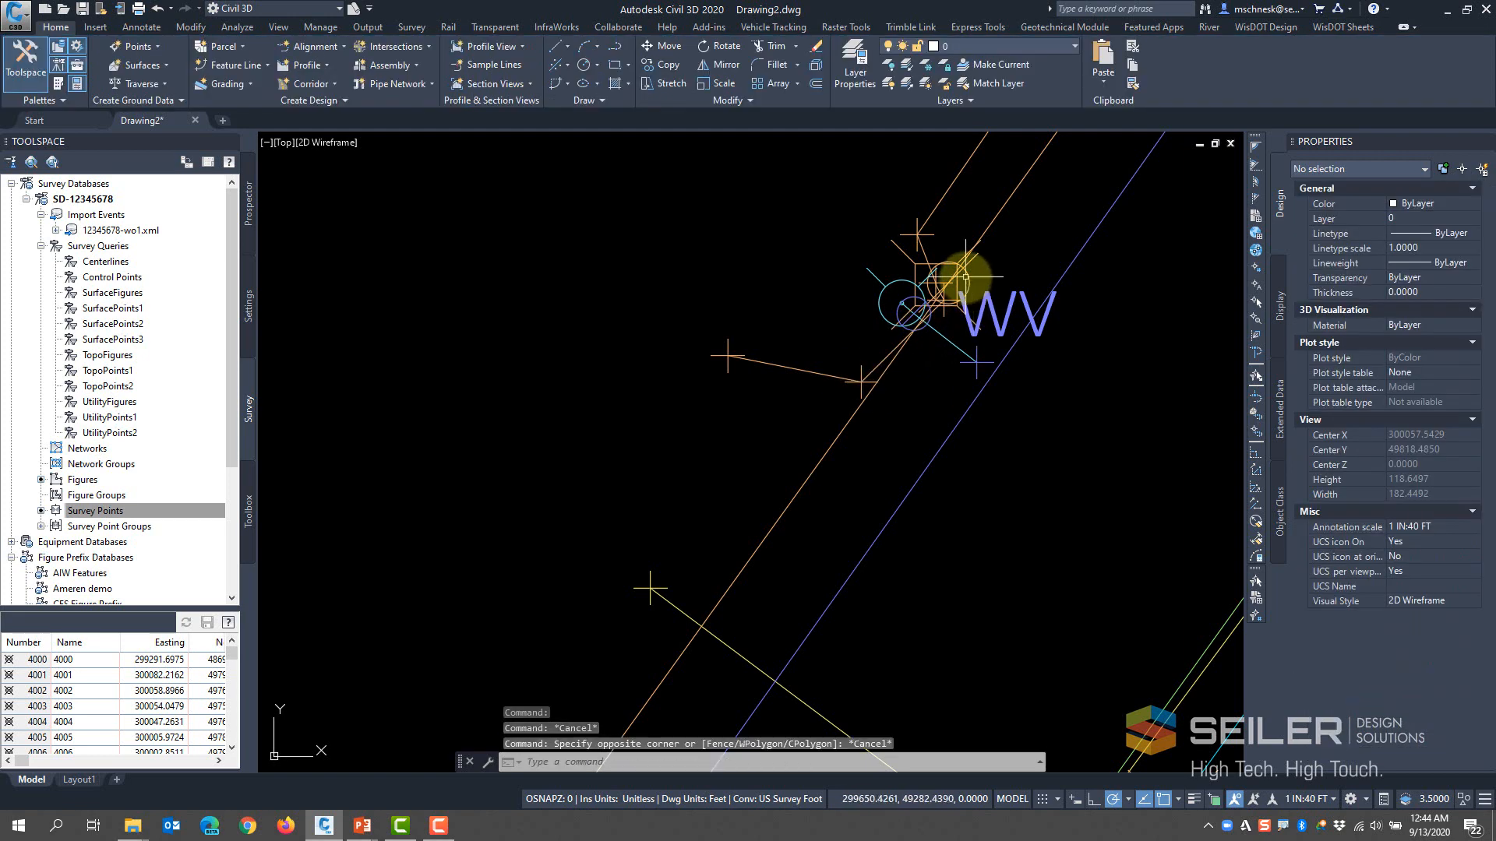
click(944, 282)
scroll(779, 374, down, 2)
scroll(779, 374, down, 4)
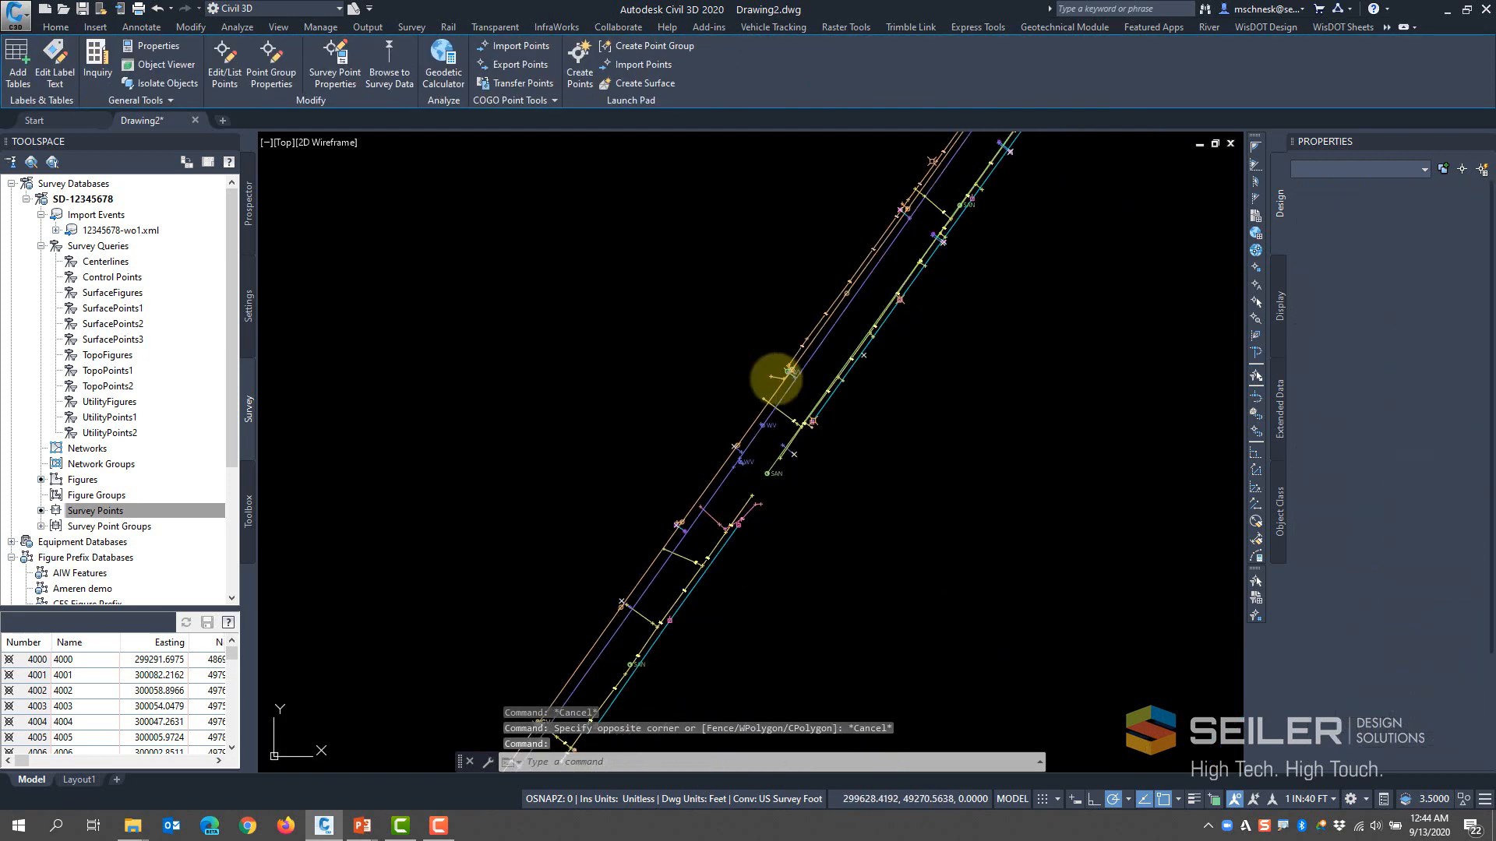
key(Escape)
scroll(779, 366, down, 2)
scroll(863, 280, down, 1)
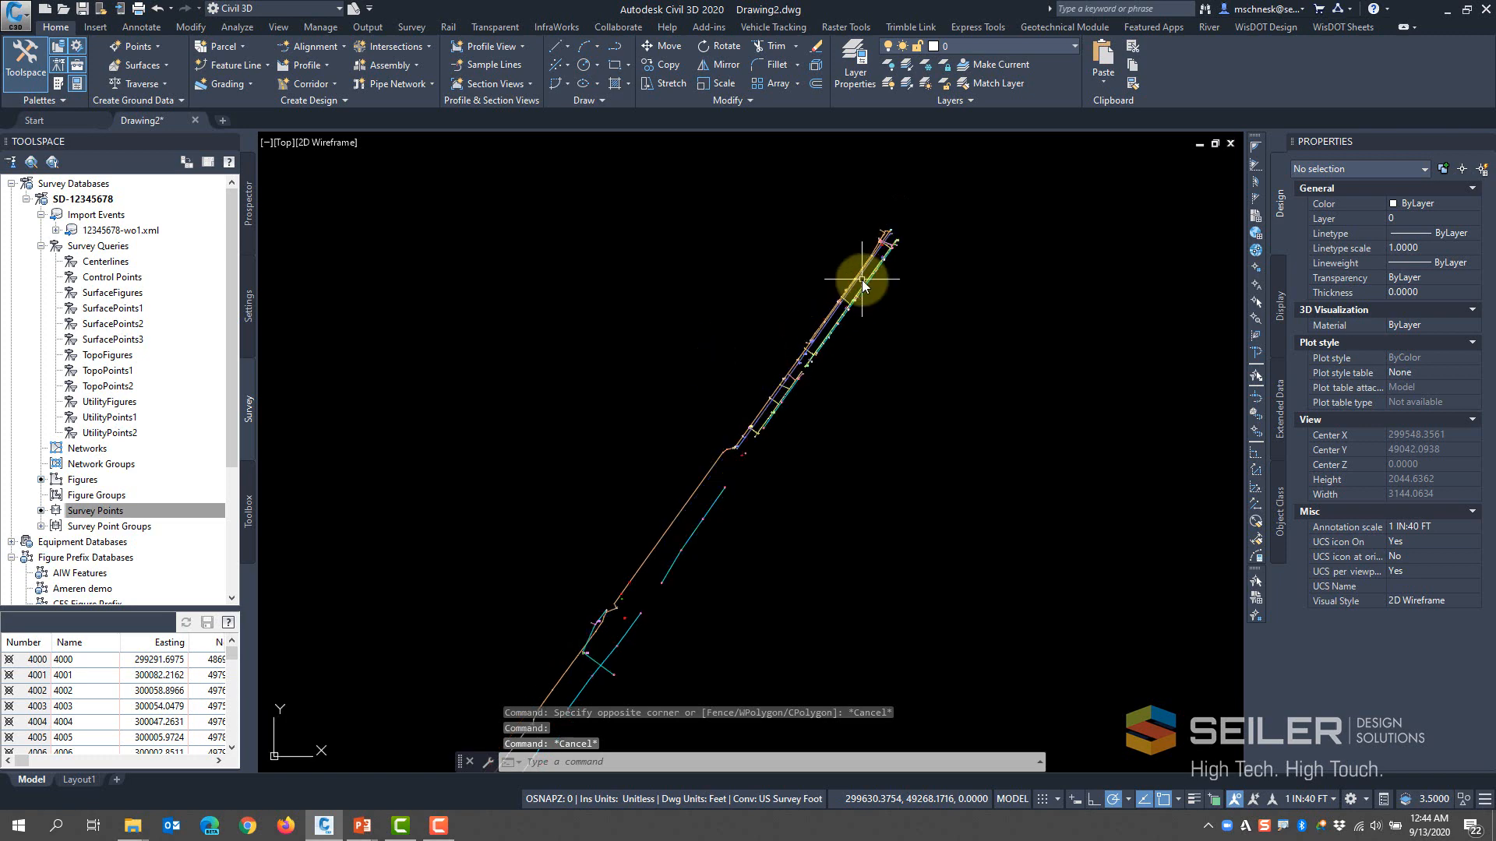
middle_drag(769, 457, 827, 351)
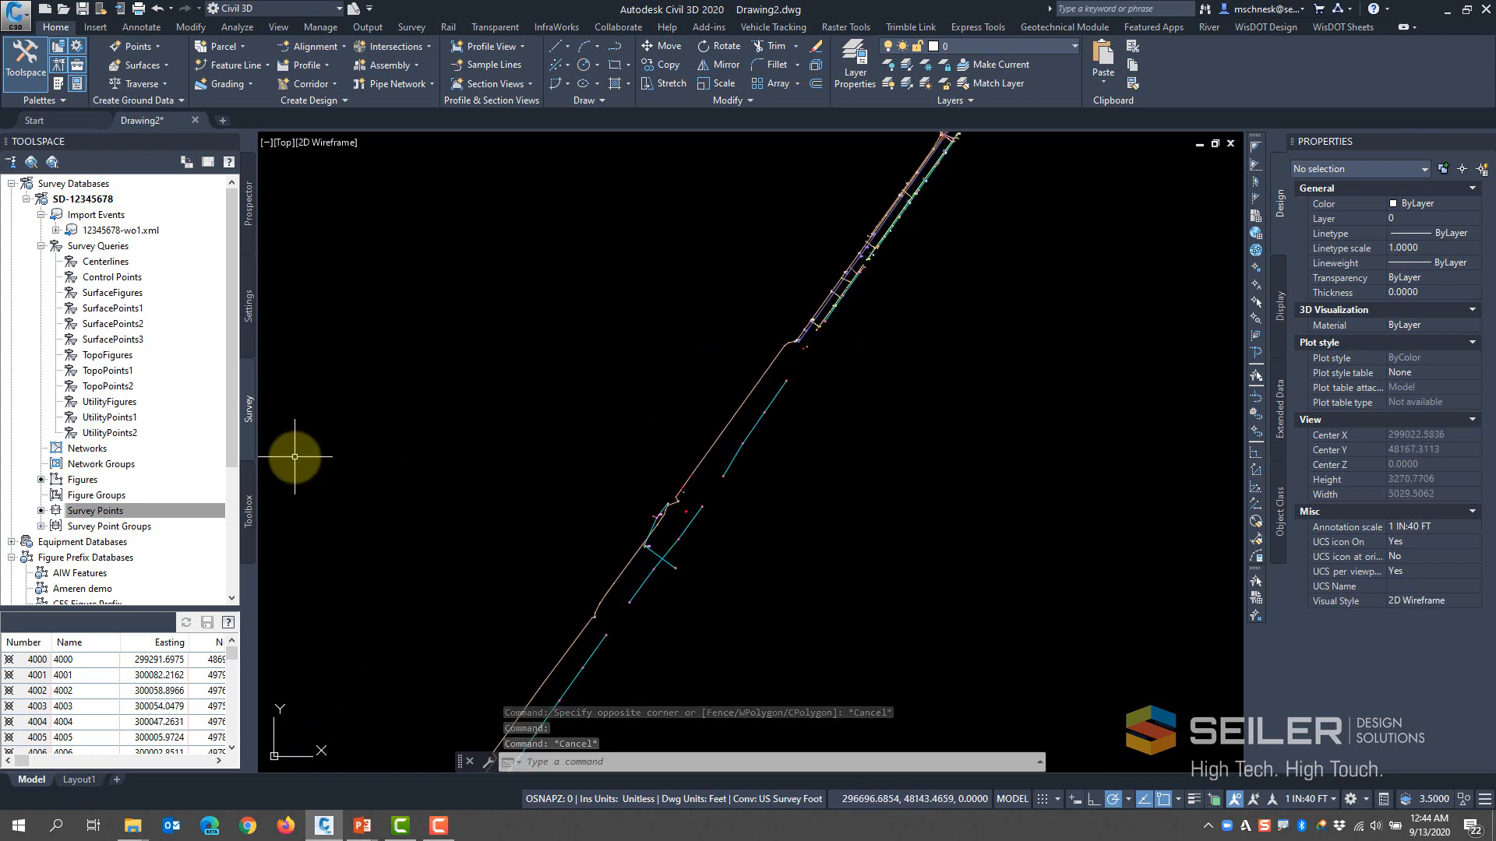
Start a Survey LandXML import into the SD-12345678 database and choose 12345678-wo2.xml as the source file
mouse_move(144, 234)
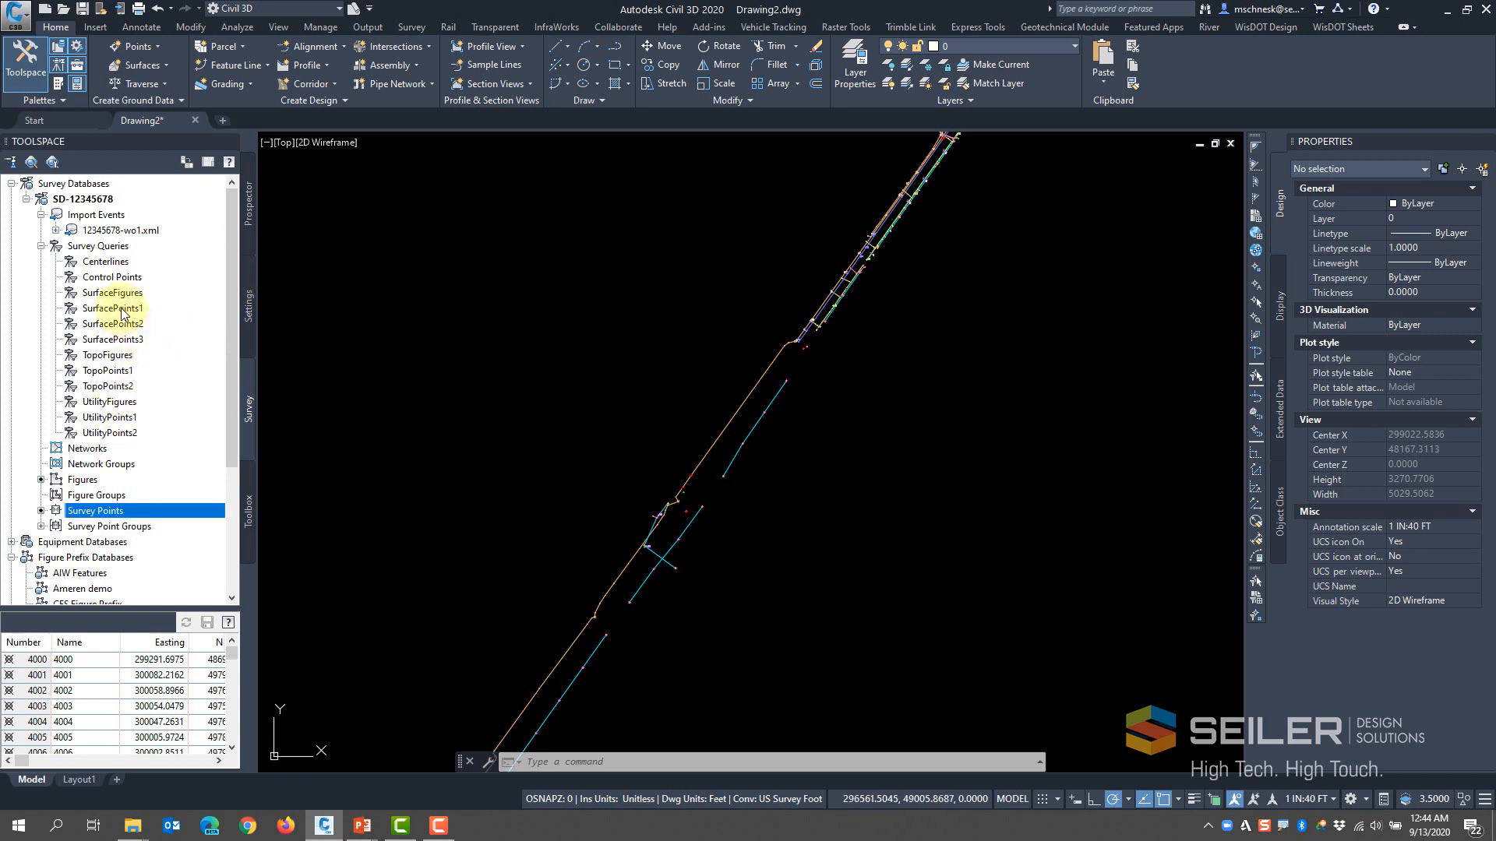
right_click(96, 202)
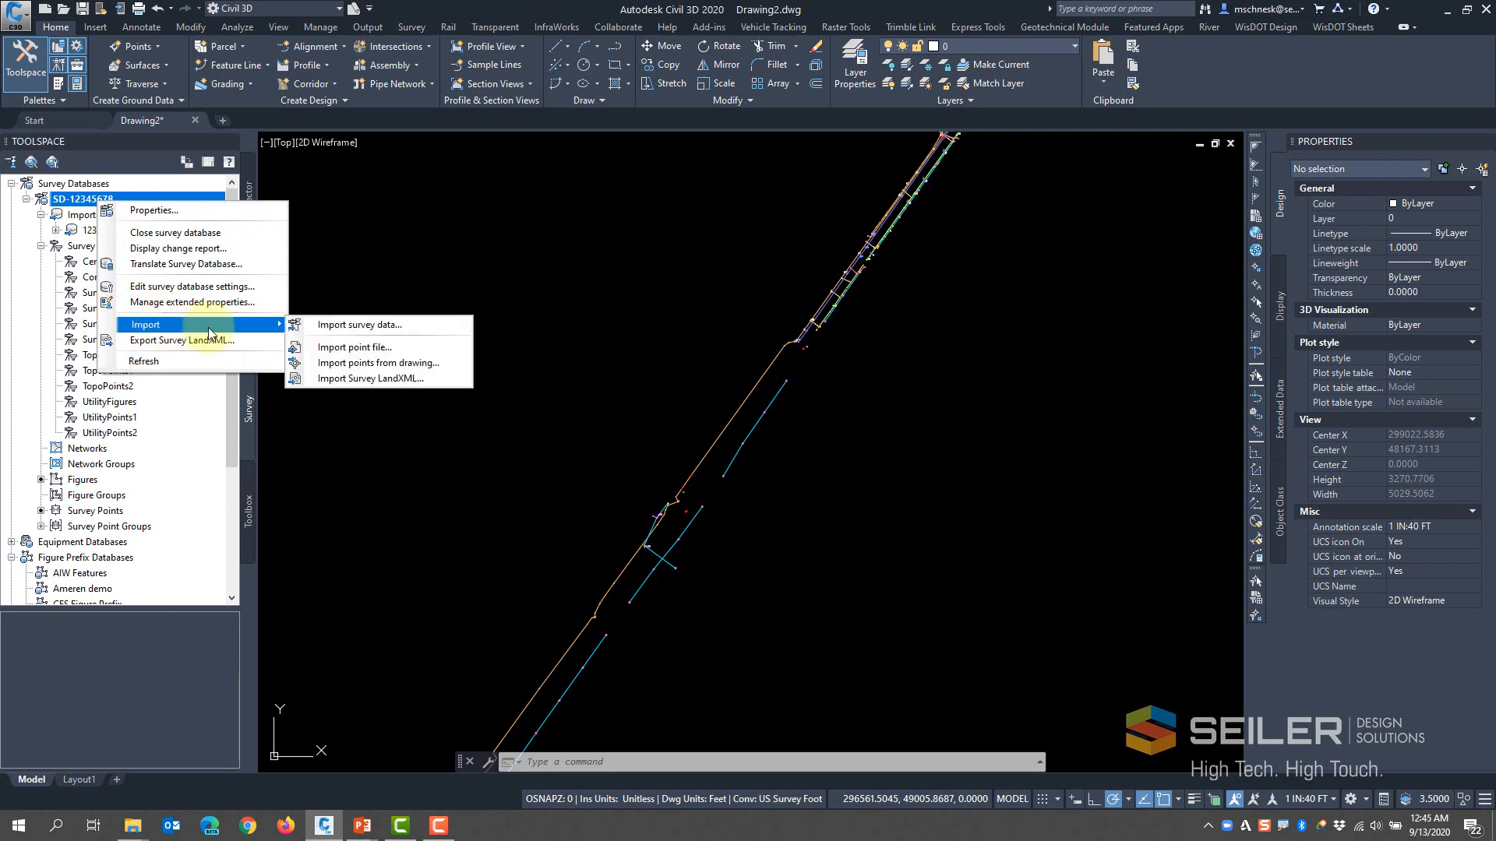
mouse_move(195, 325)
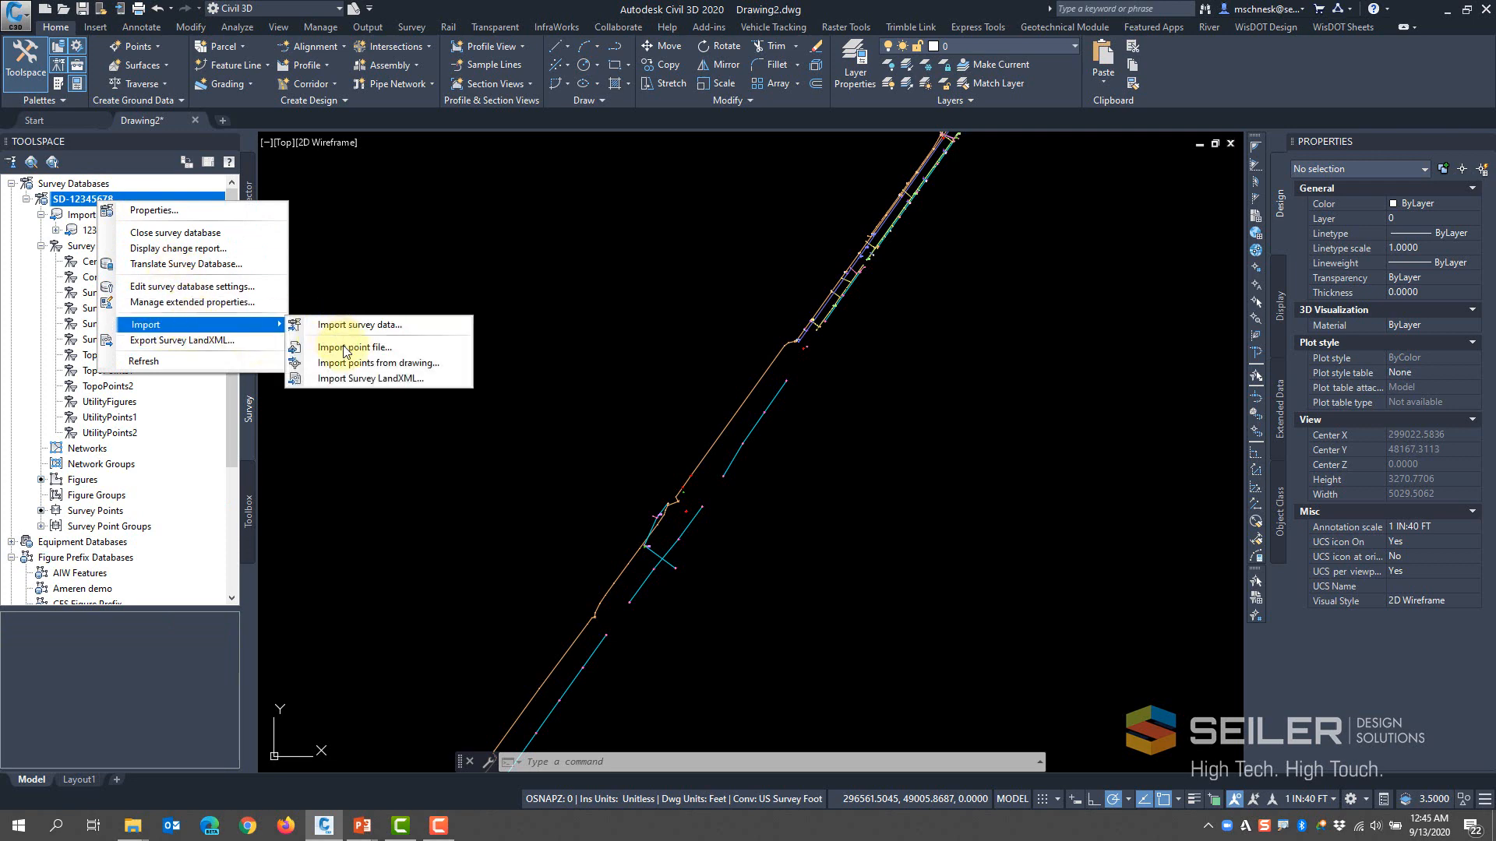
click(378, 380)
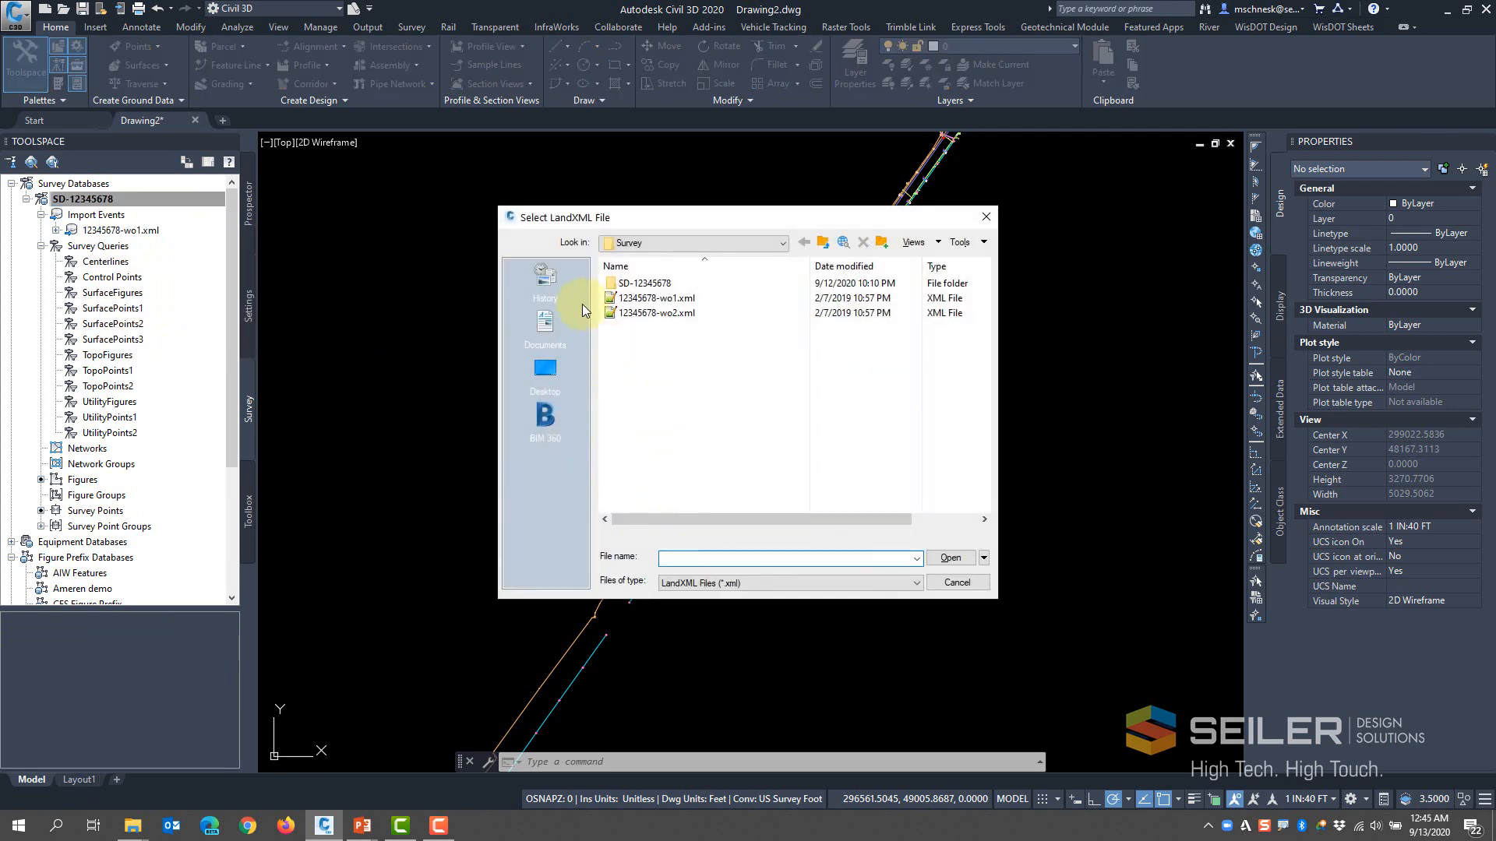
click(675, 322)
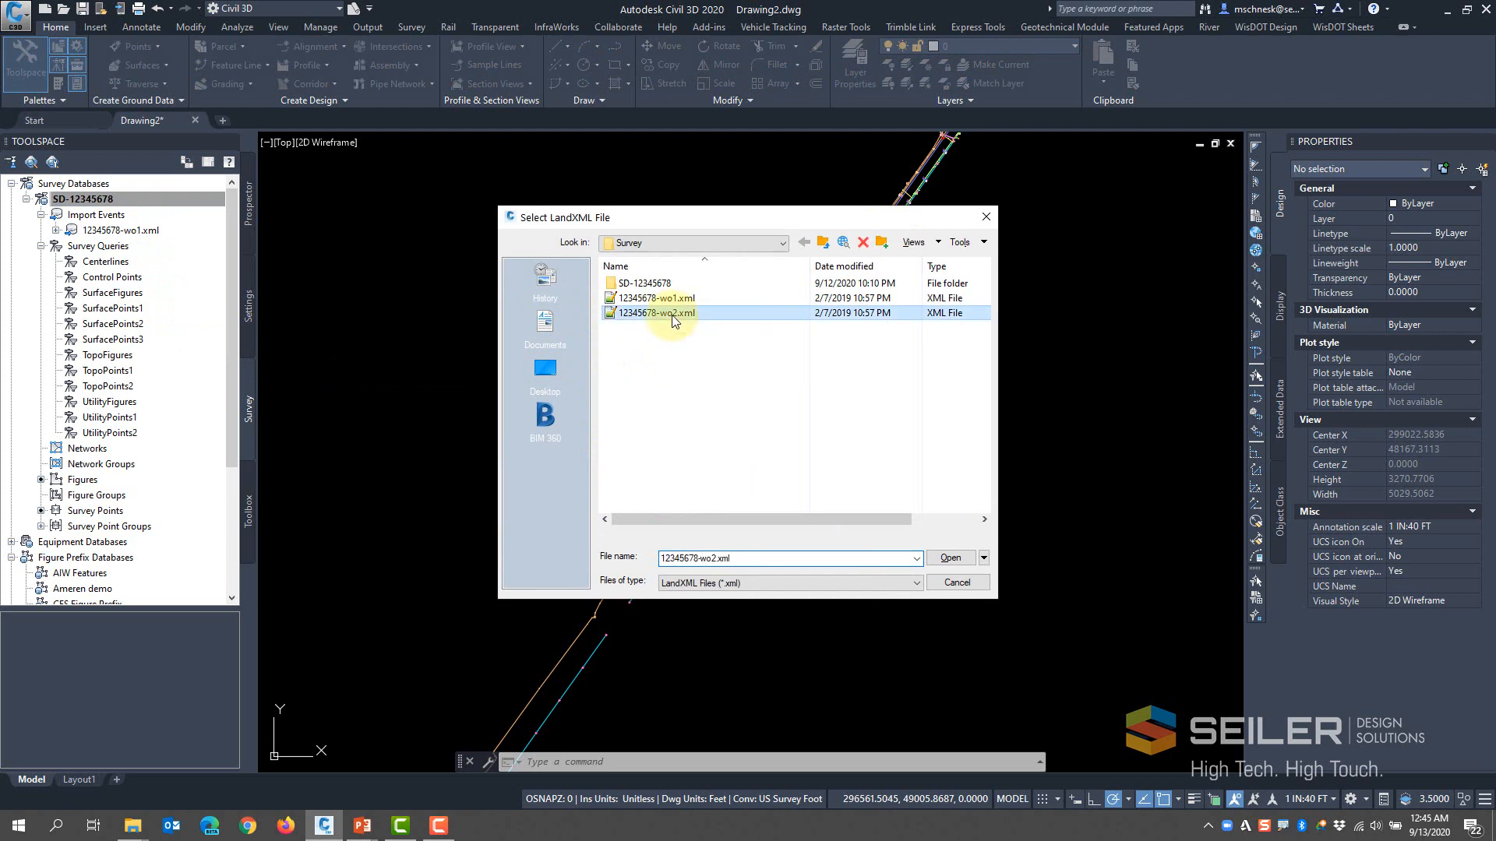
click(949, 557)
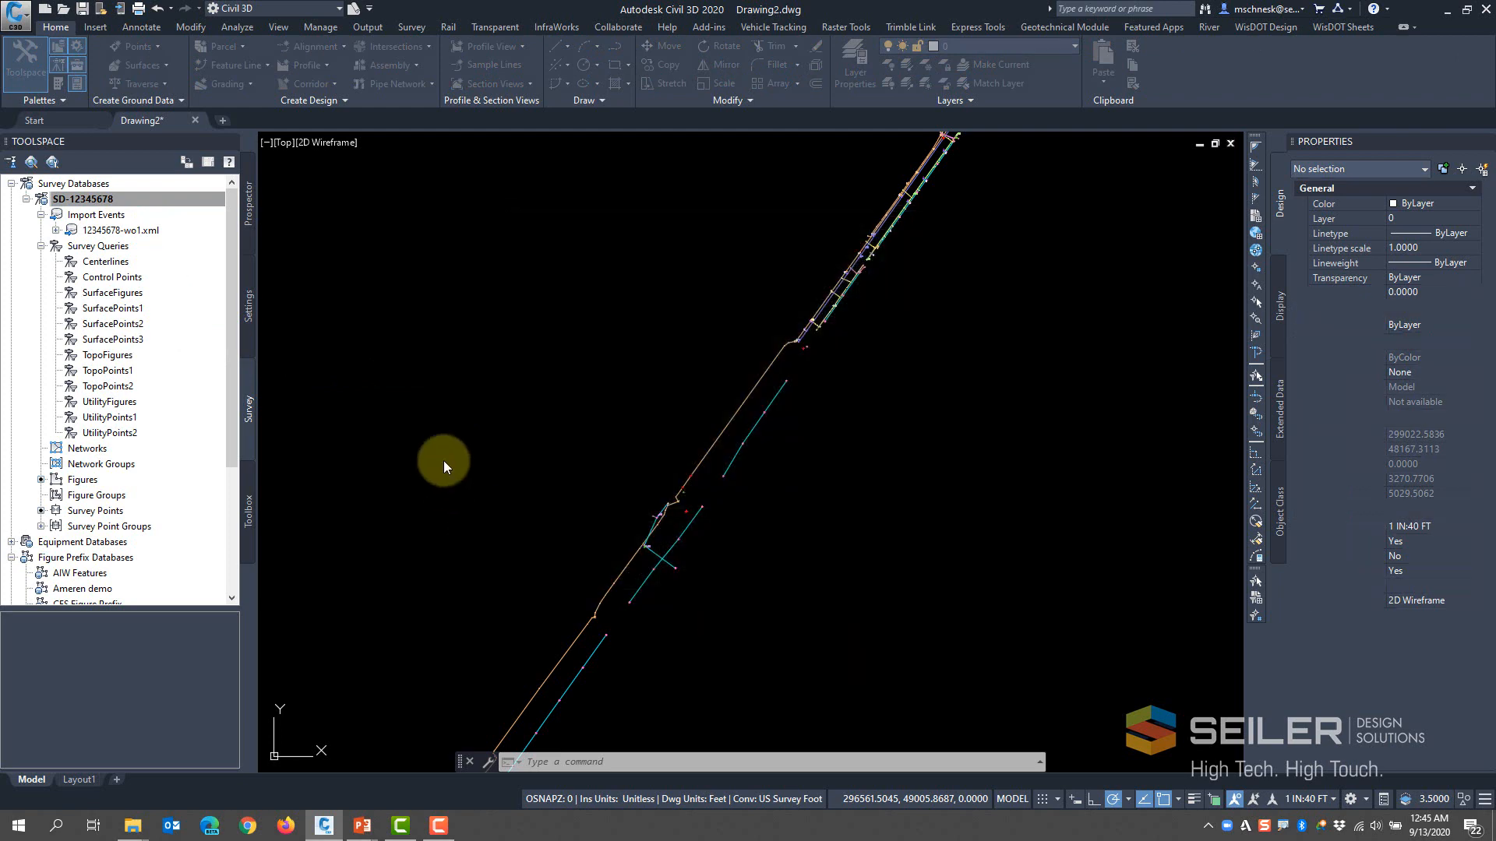
Enlarge the import settings and run the import with figure objects and survey points inserted into the drawing
drag(689, 268, 593, 163)
drag(836, 434, 936, 680)
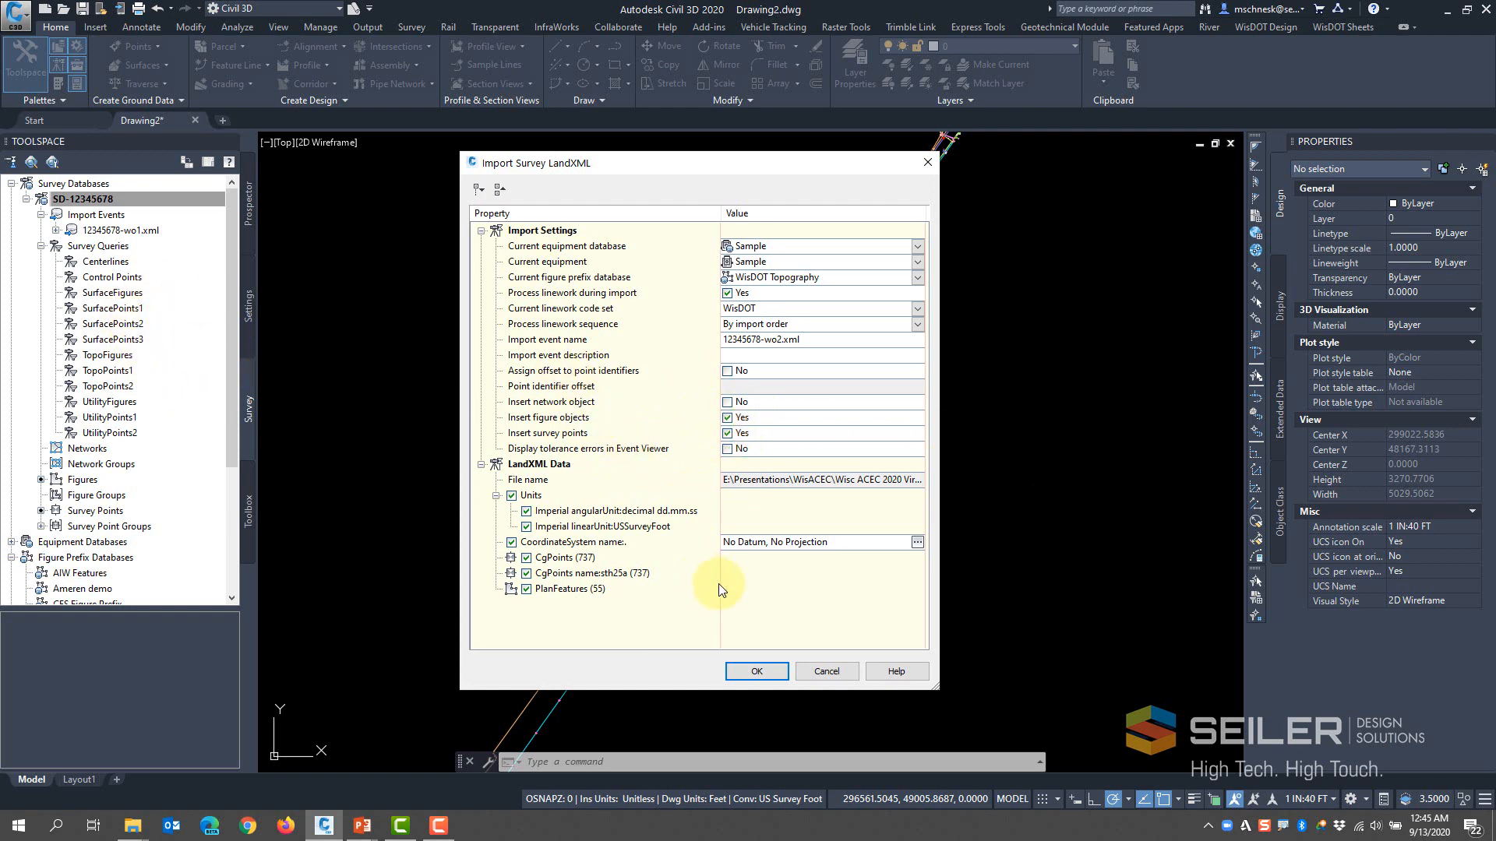
click(754, 674)
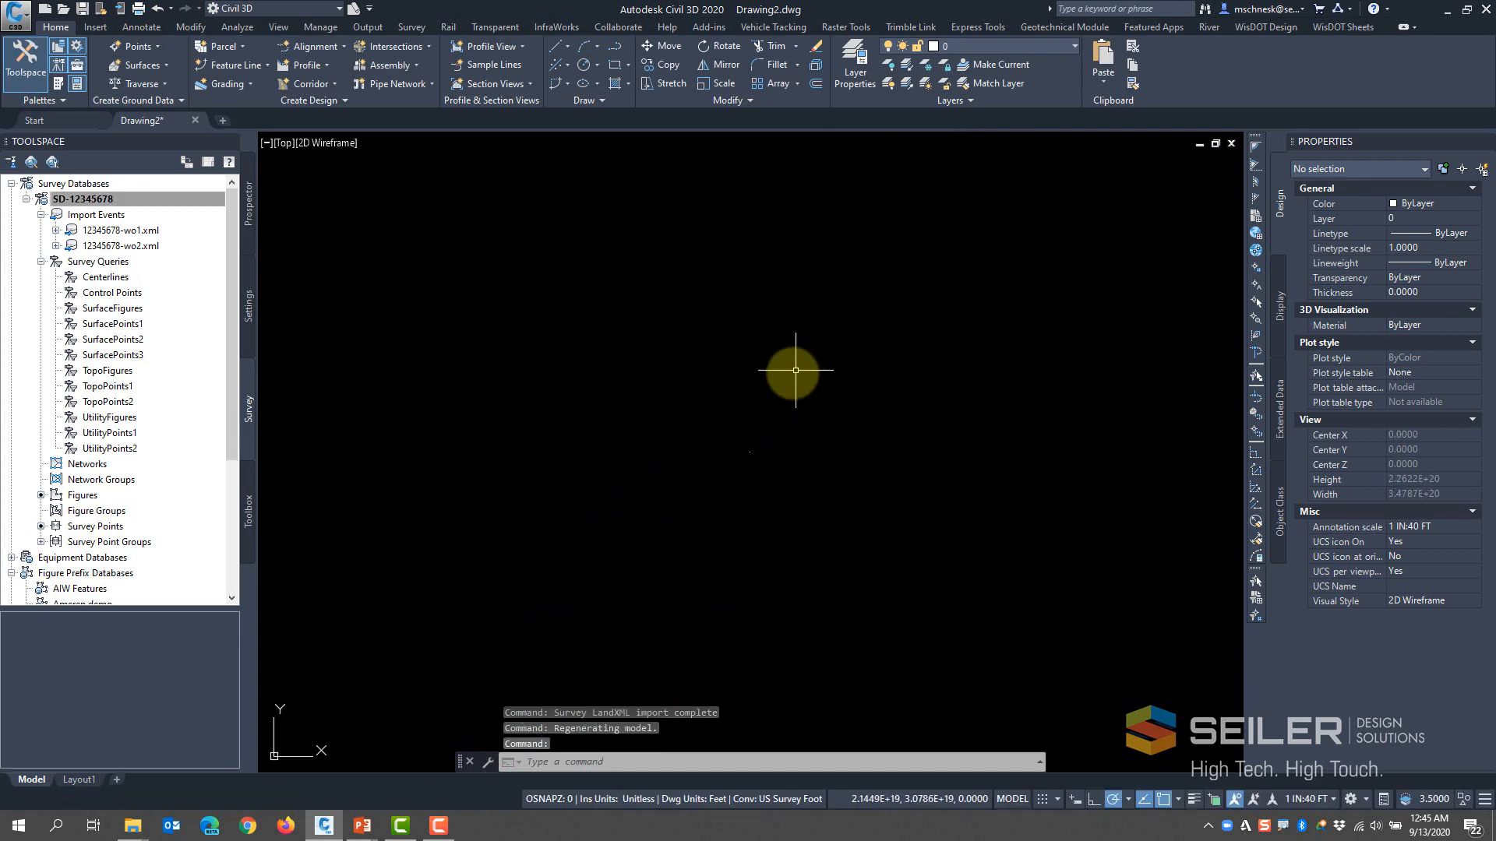
Zoom to the drawing extents and examine the labels of the newly imported topo points in the large northern cluster
scroll(739, 467, up, 2)
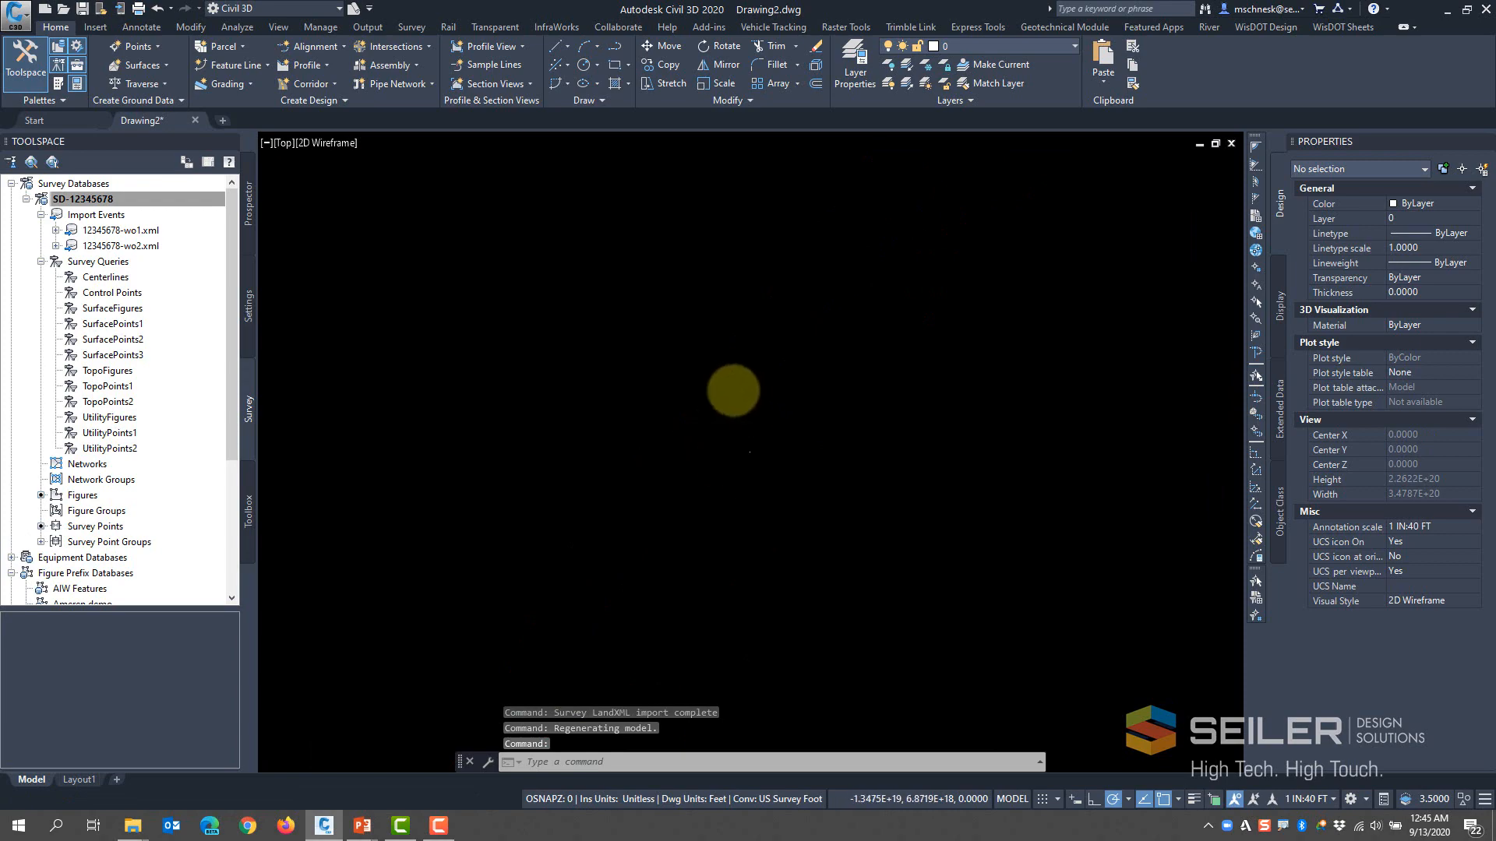
middle_click(779, 449)
middle_click(779, 449)
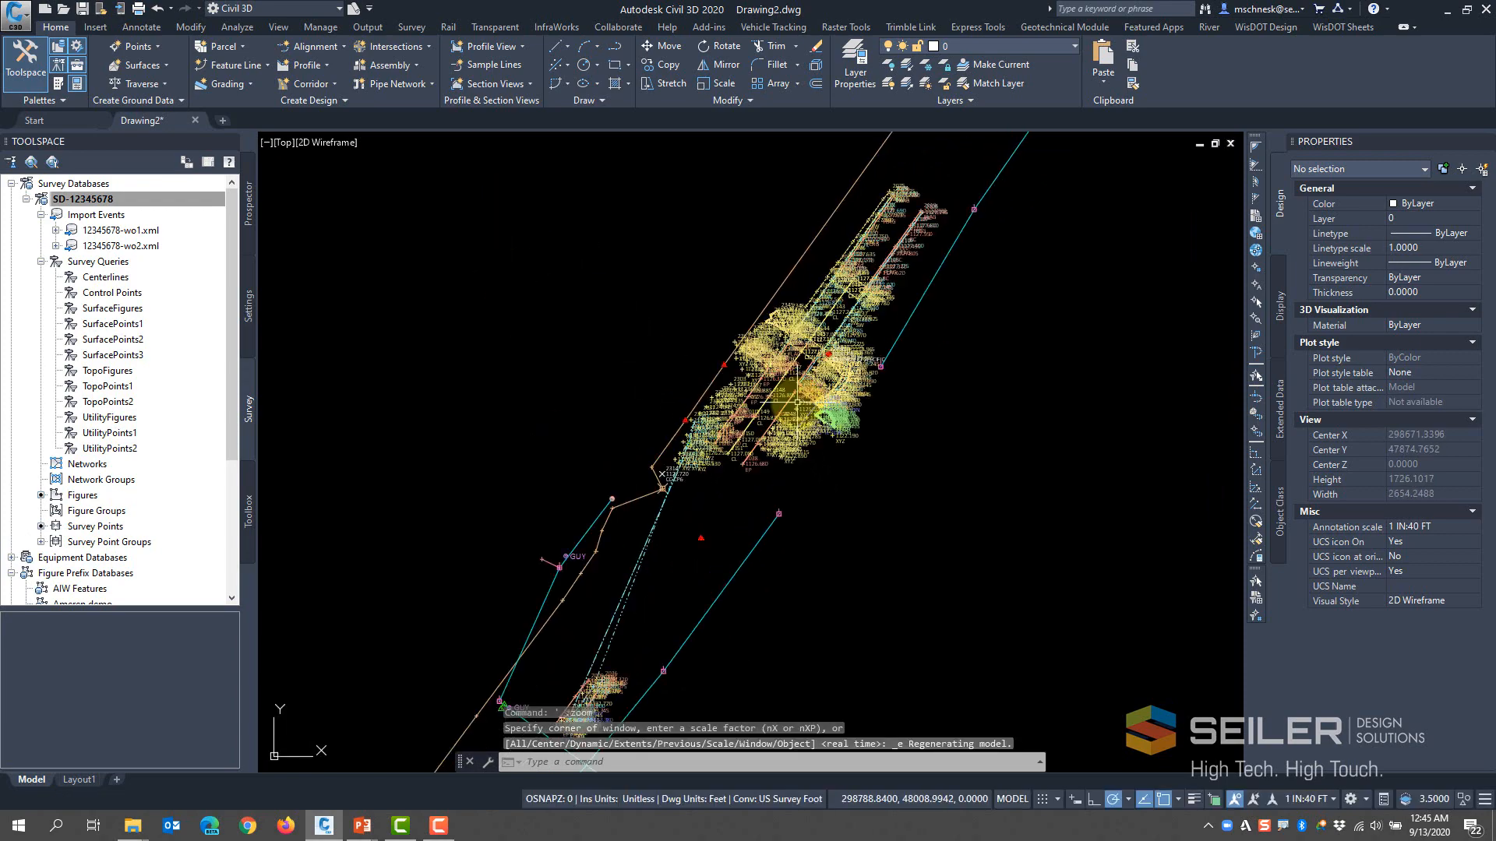
scroll(779, 450, up, 5)
scroll(628, 555, down, 3)
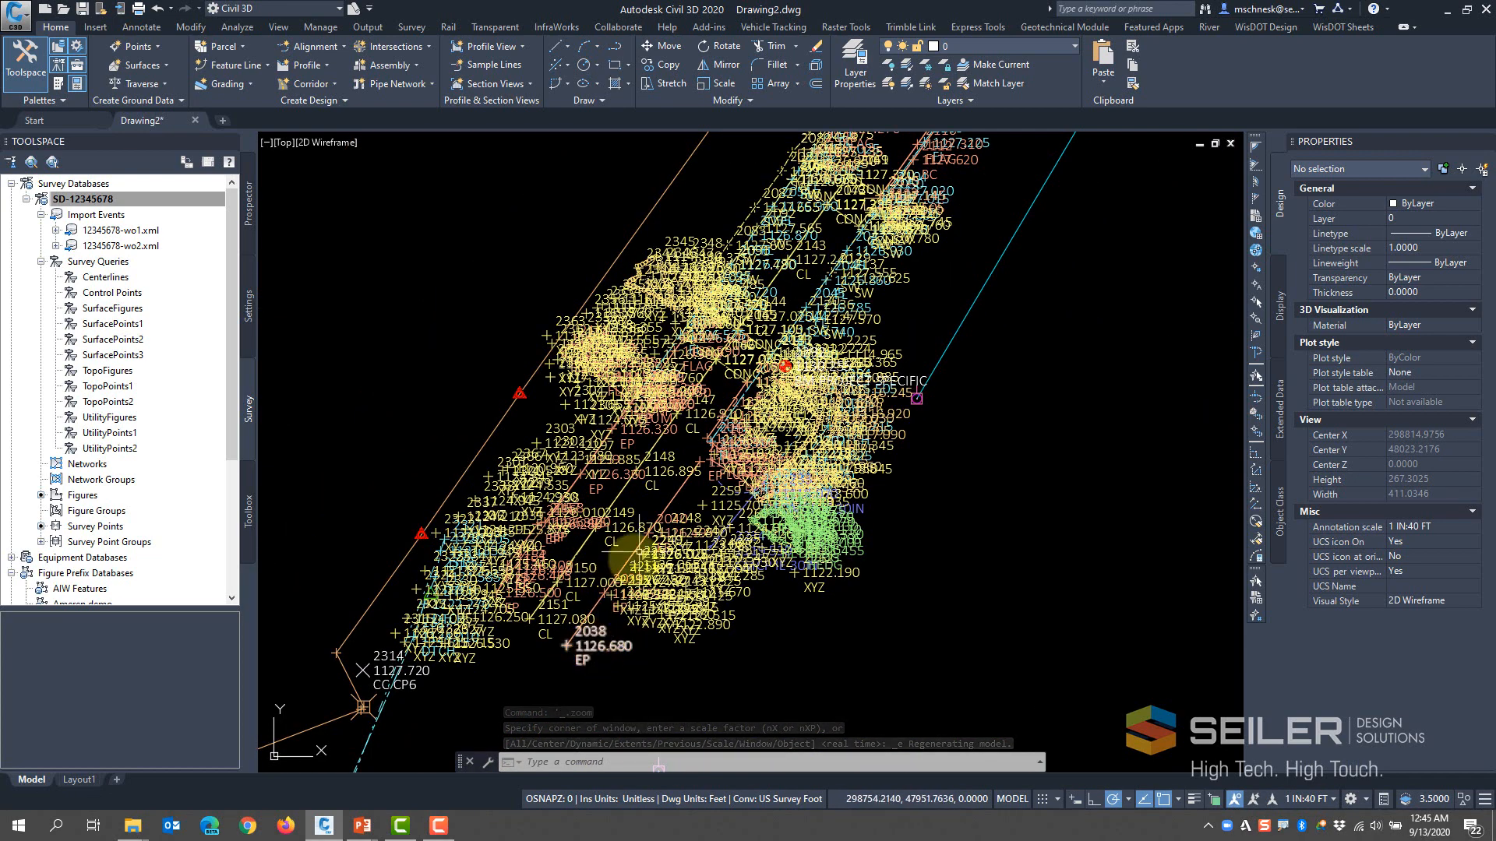
scroll(670, 517, down, 2)
scroll(841, 303, up, 5)
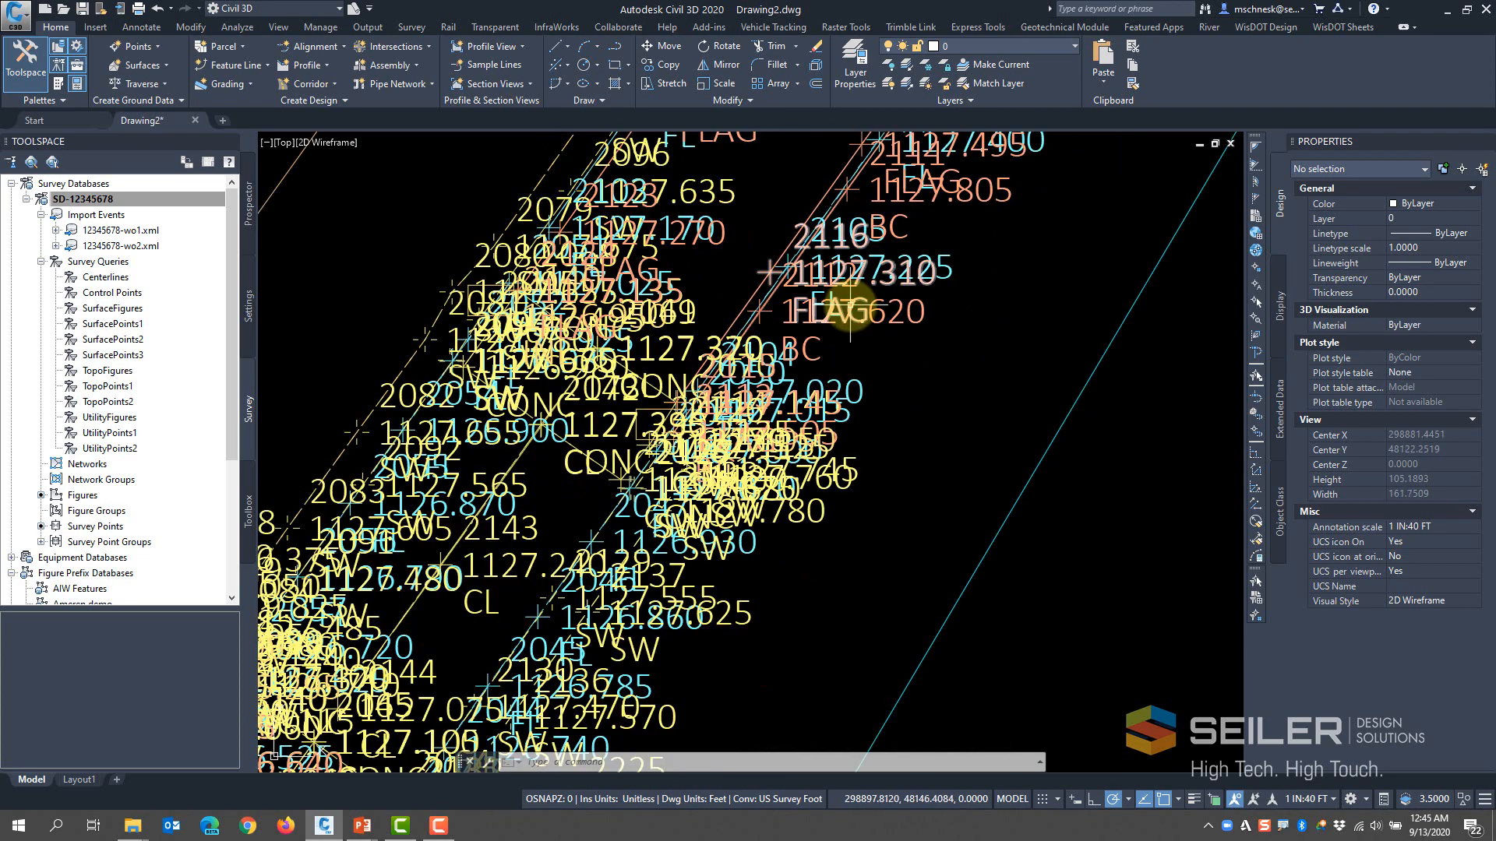
scroll(841, 304, down, 8)
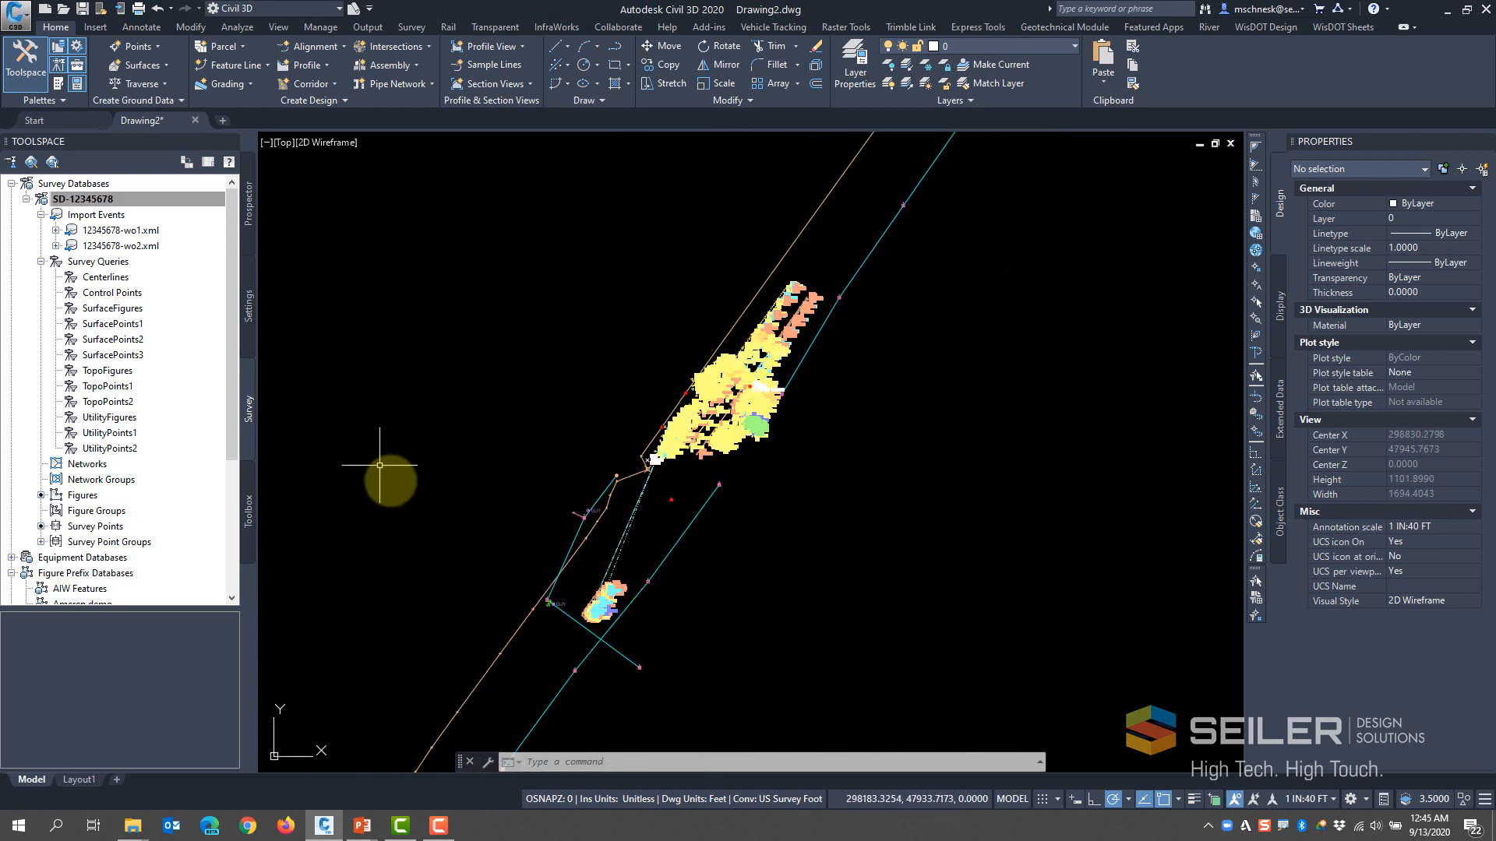
Examine the small southern cluster of imported topo points and how it fits the surrounding utility lines
scroll(623, 610, up, 6)
scroll(703, 450, down, 4)
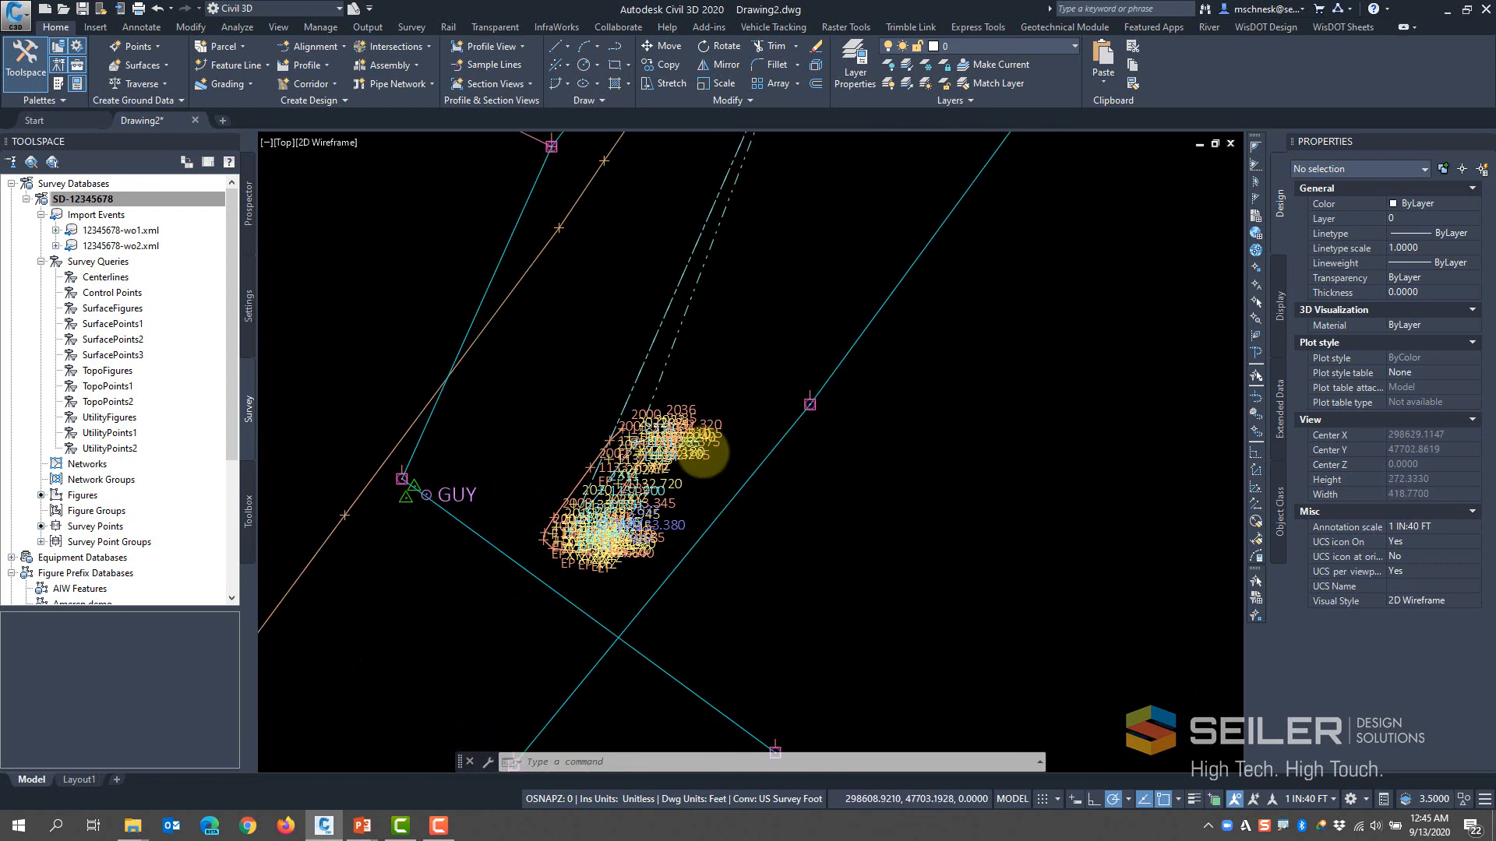
scroll(704, 450, down, 2)
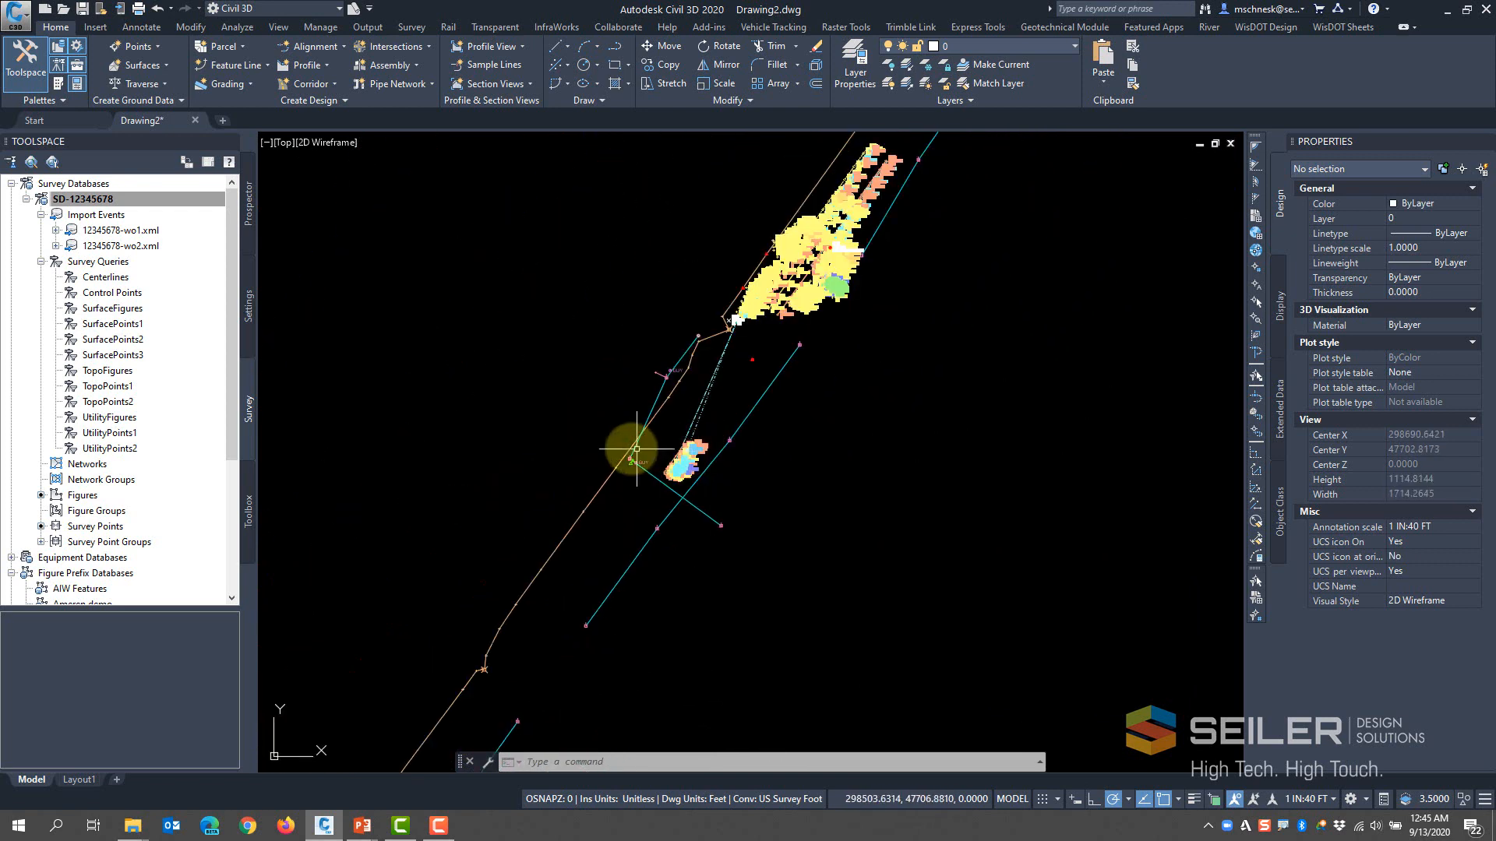
scroll(615, 422, down, 1)
scroll(664, 472, up, 3)
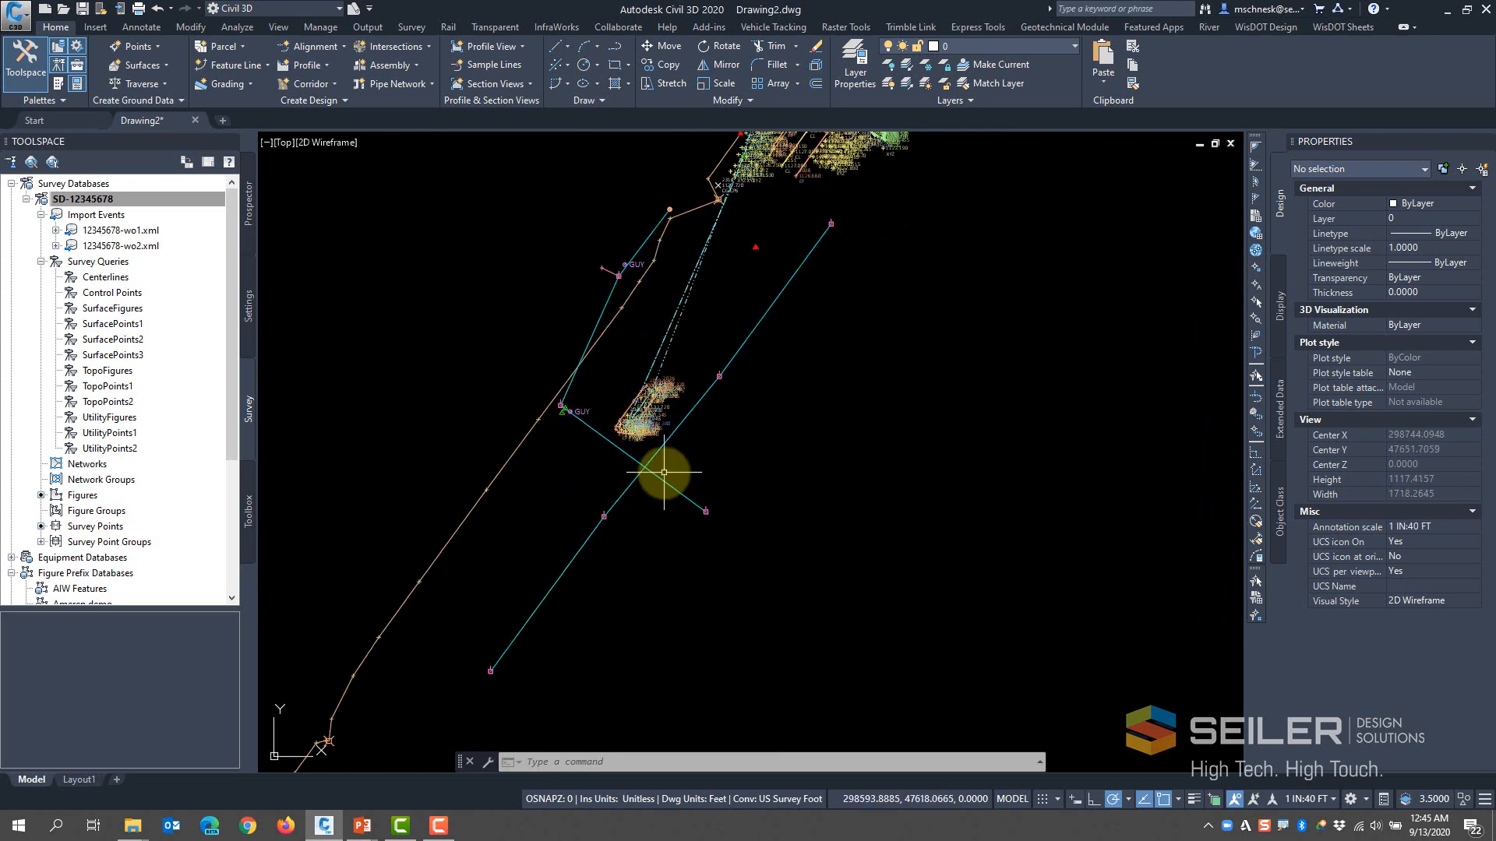
scroll(662, 467, down, 2)
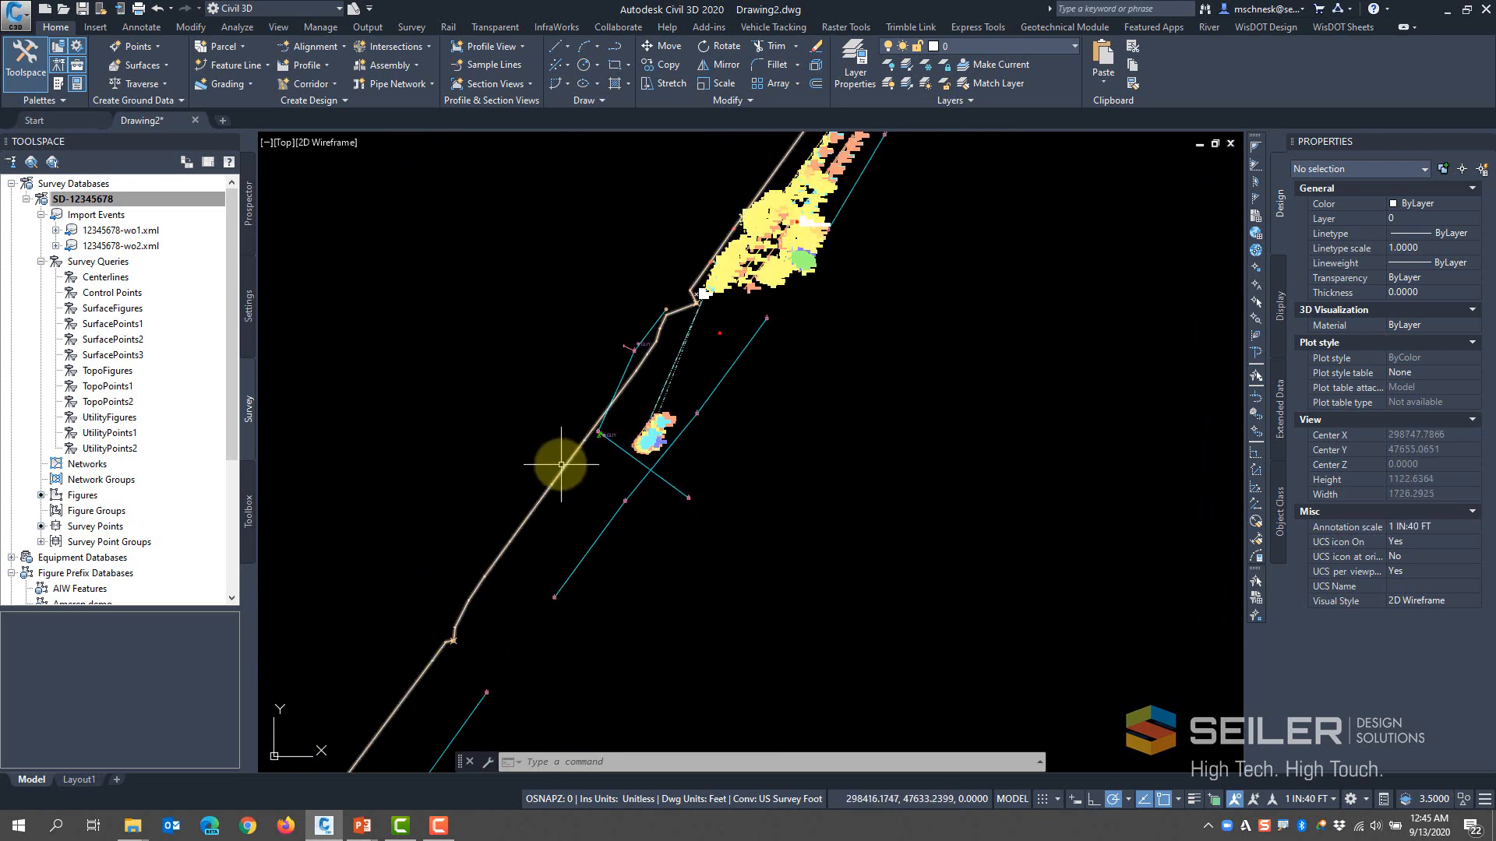
scroll(500, 437, down, 1)
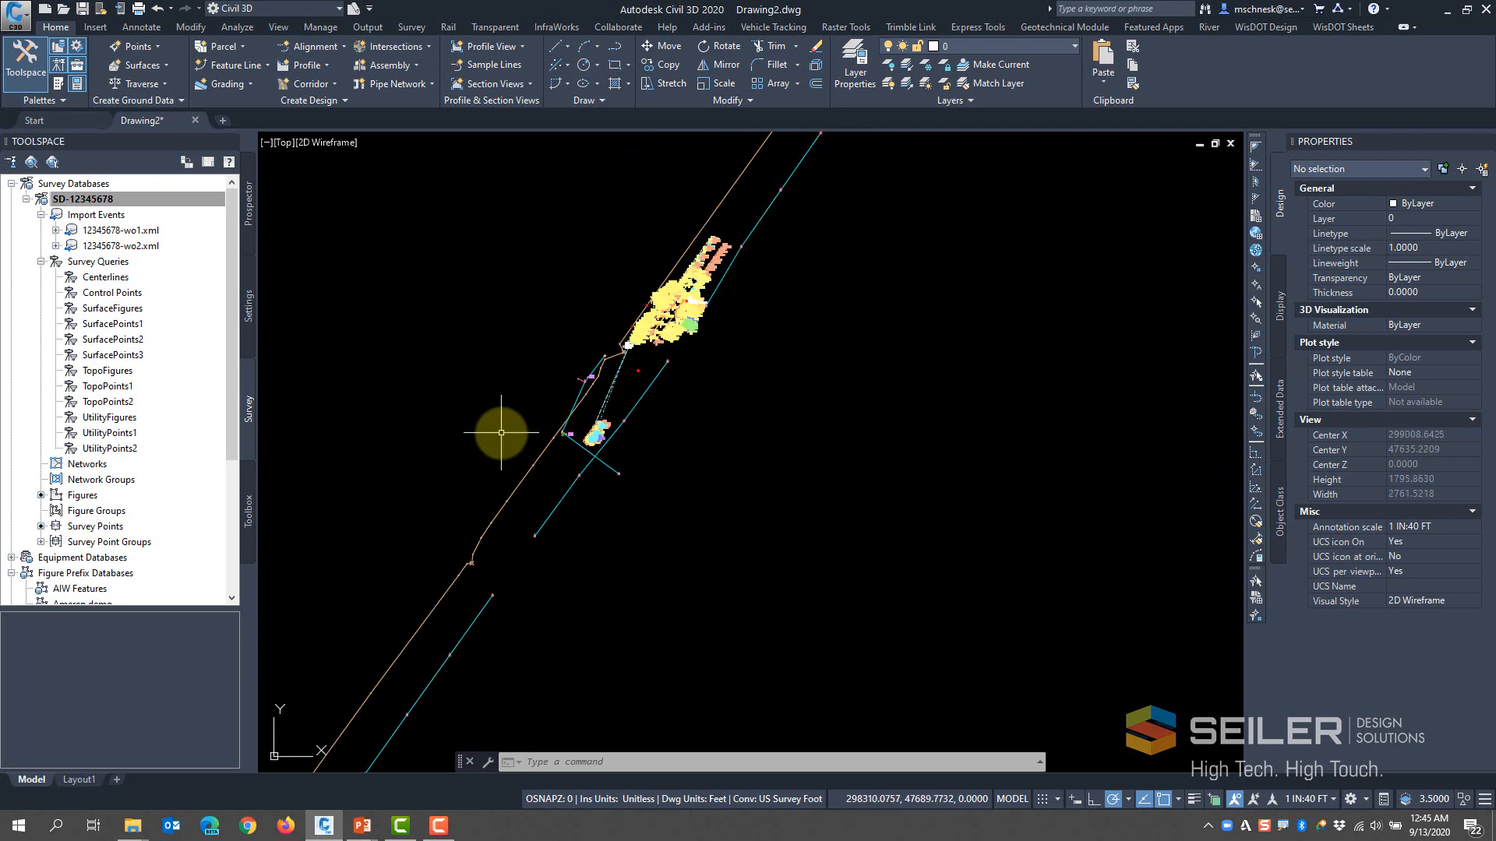
middle_drag(474, 382, 465, 438)
scroll(669, 352, up, 2)
scroll(669, 358, up, 4)
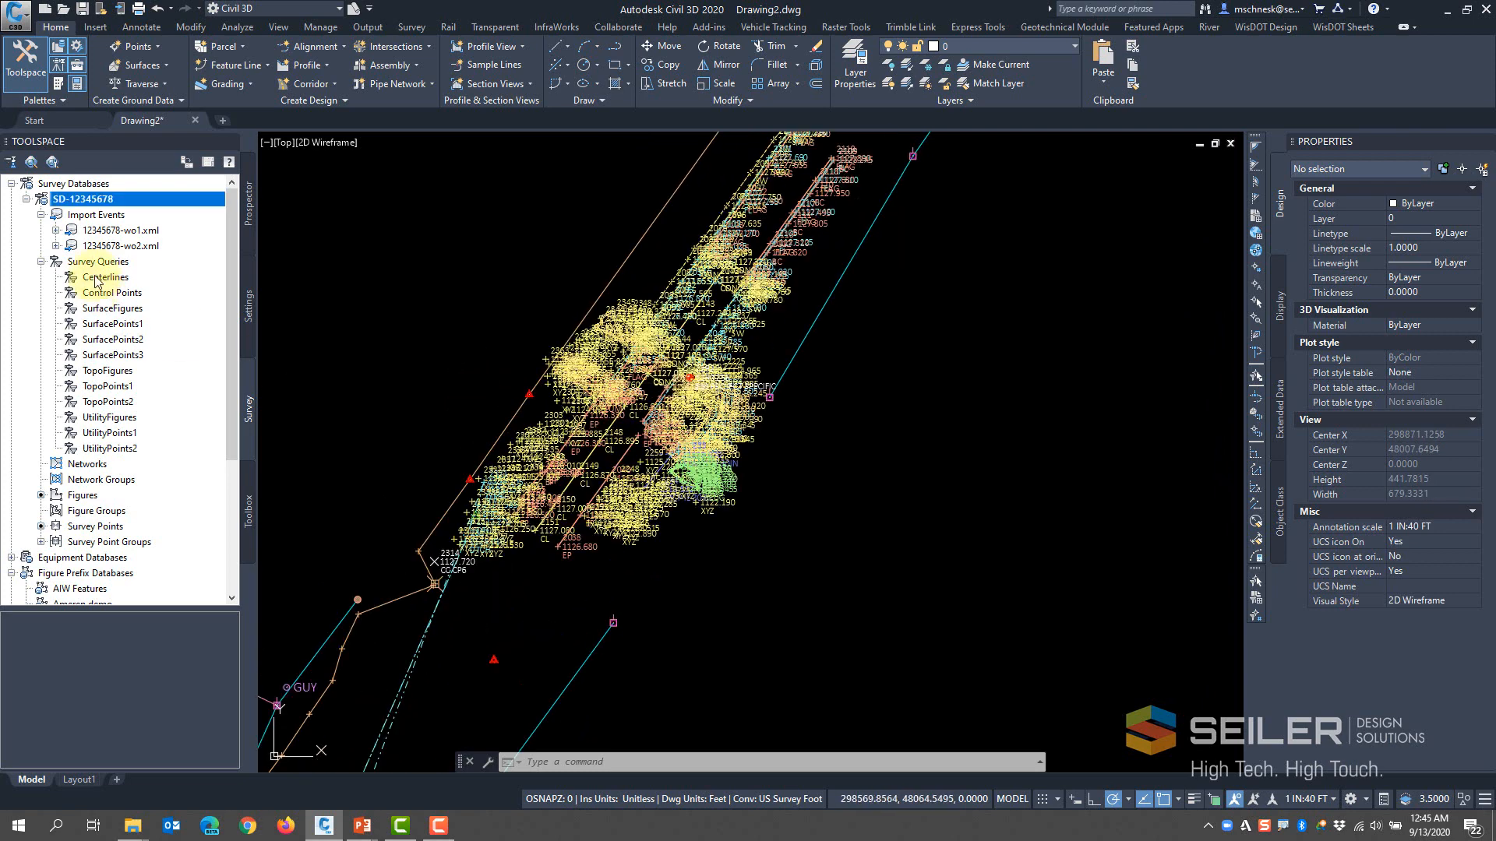
Update all of the drawing's point groups and review the refreshed labels on the utility points
click(252, 216)
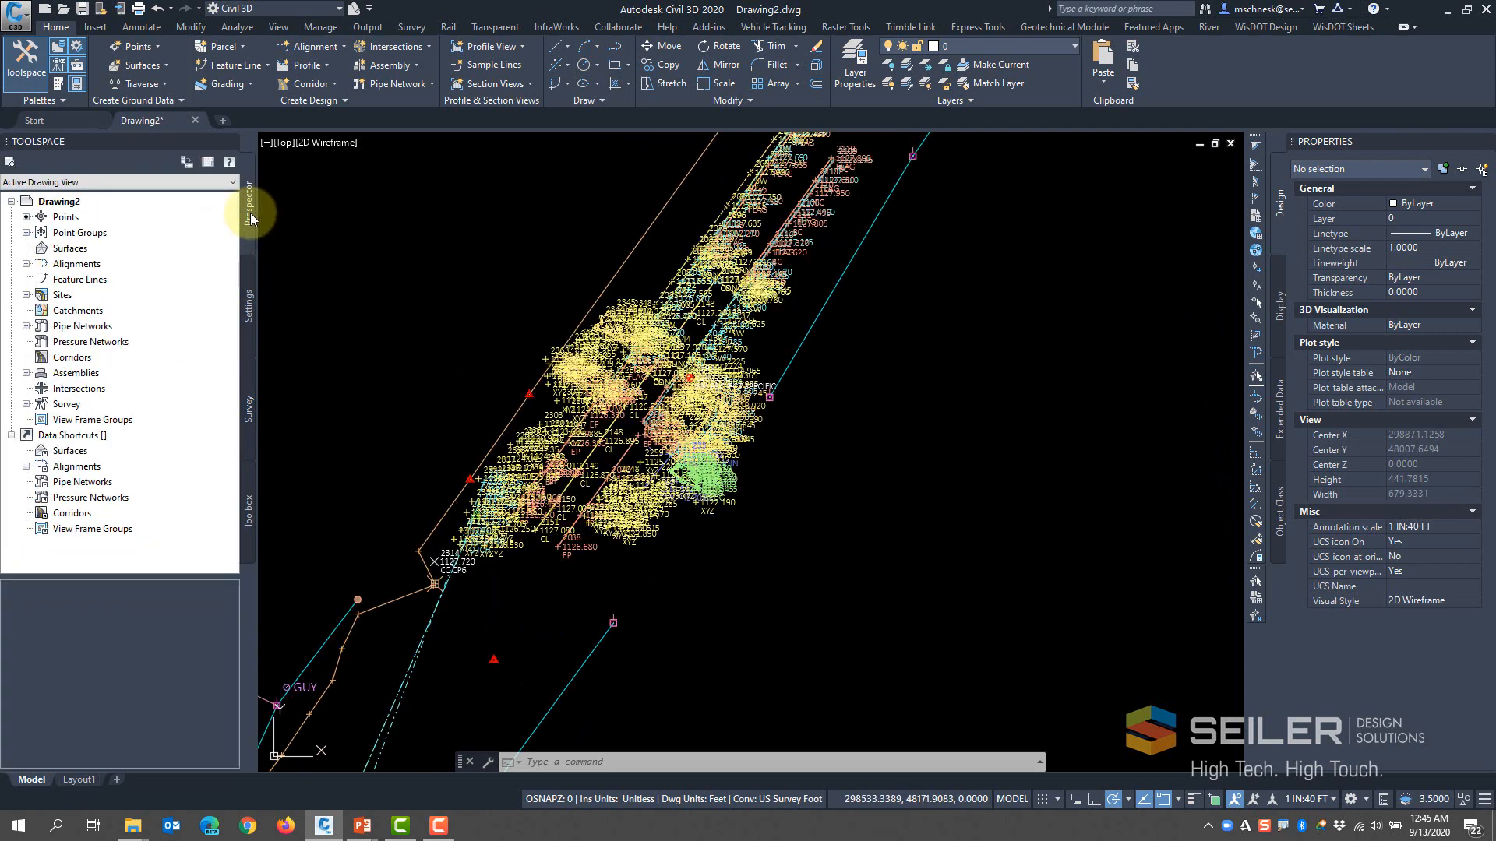
double_click(51, 234)
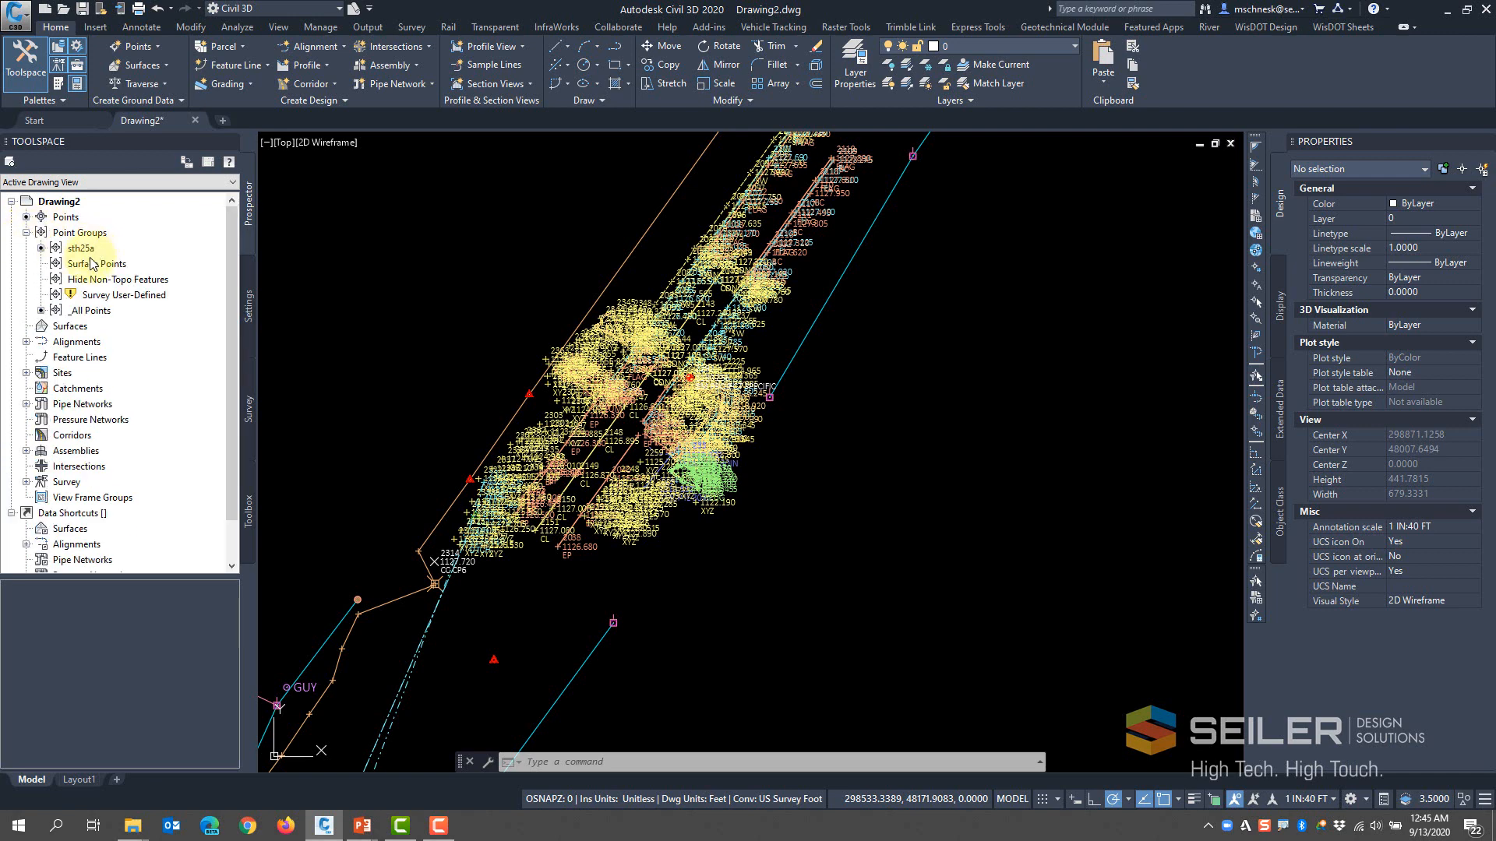
right_click(81, 233)
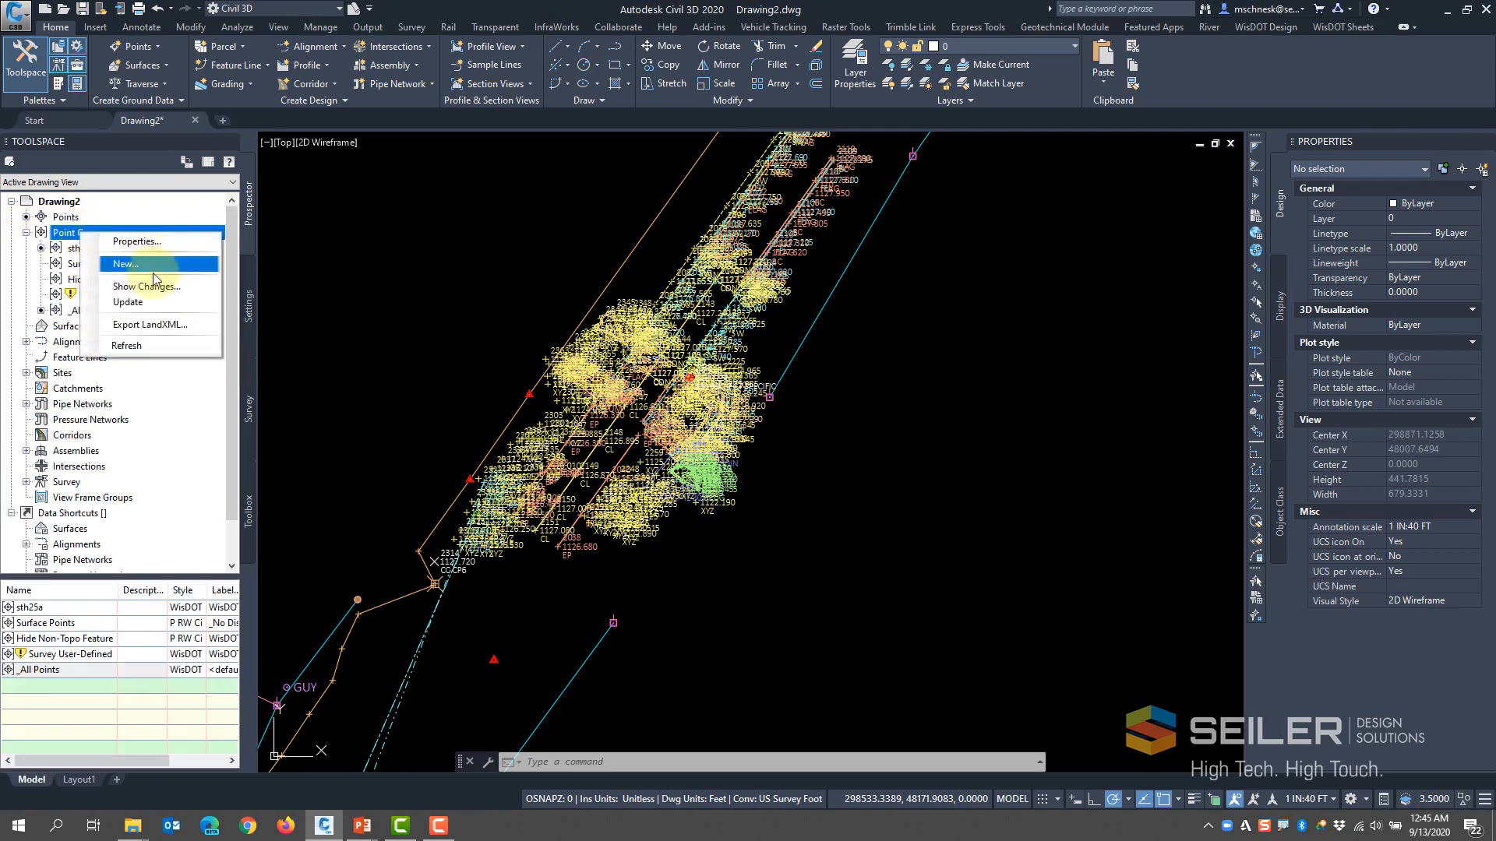
click(127, 302)
middle_click(284, 350)
middle_click(284, 351)
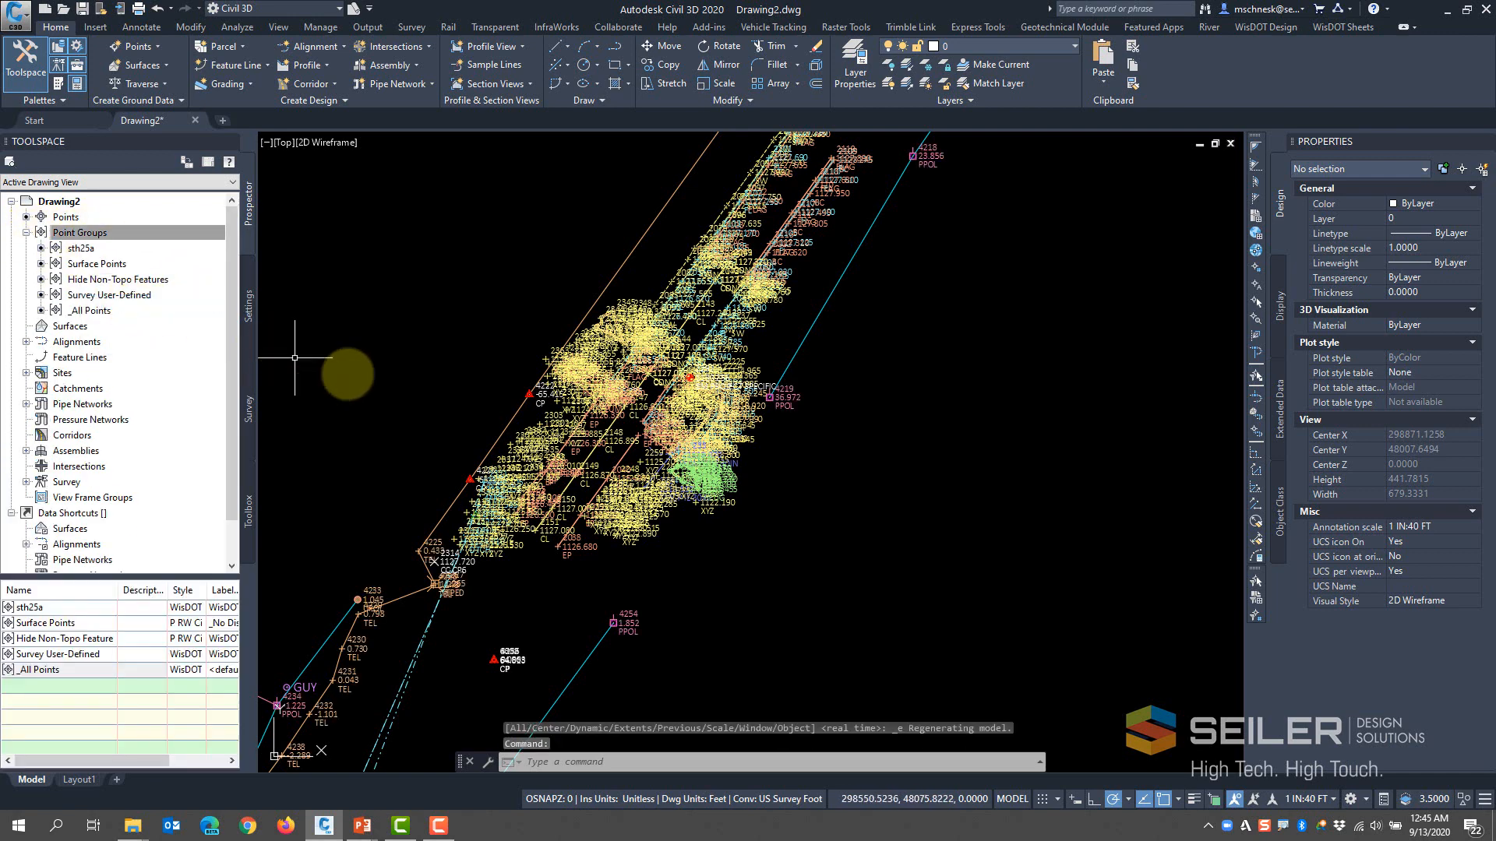
scroll(495, 520, down, 2)
scroll(448, 621, up, 4)
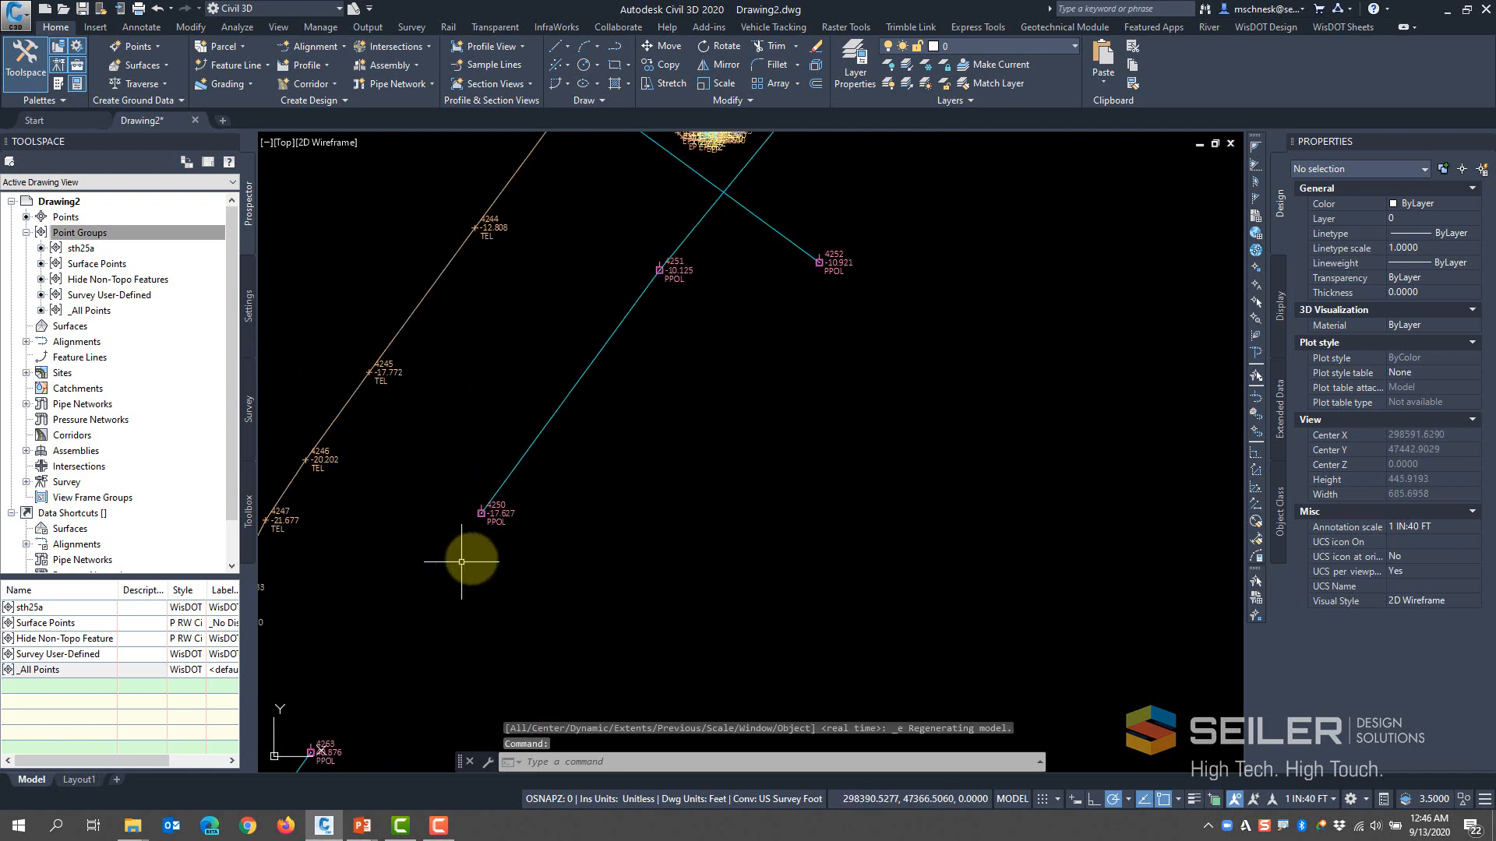
scroll(480, 555, down, 4)
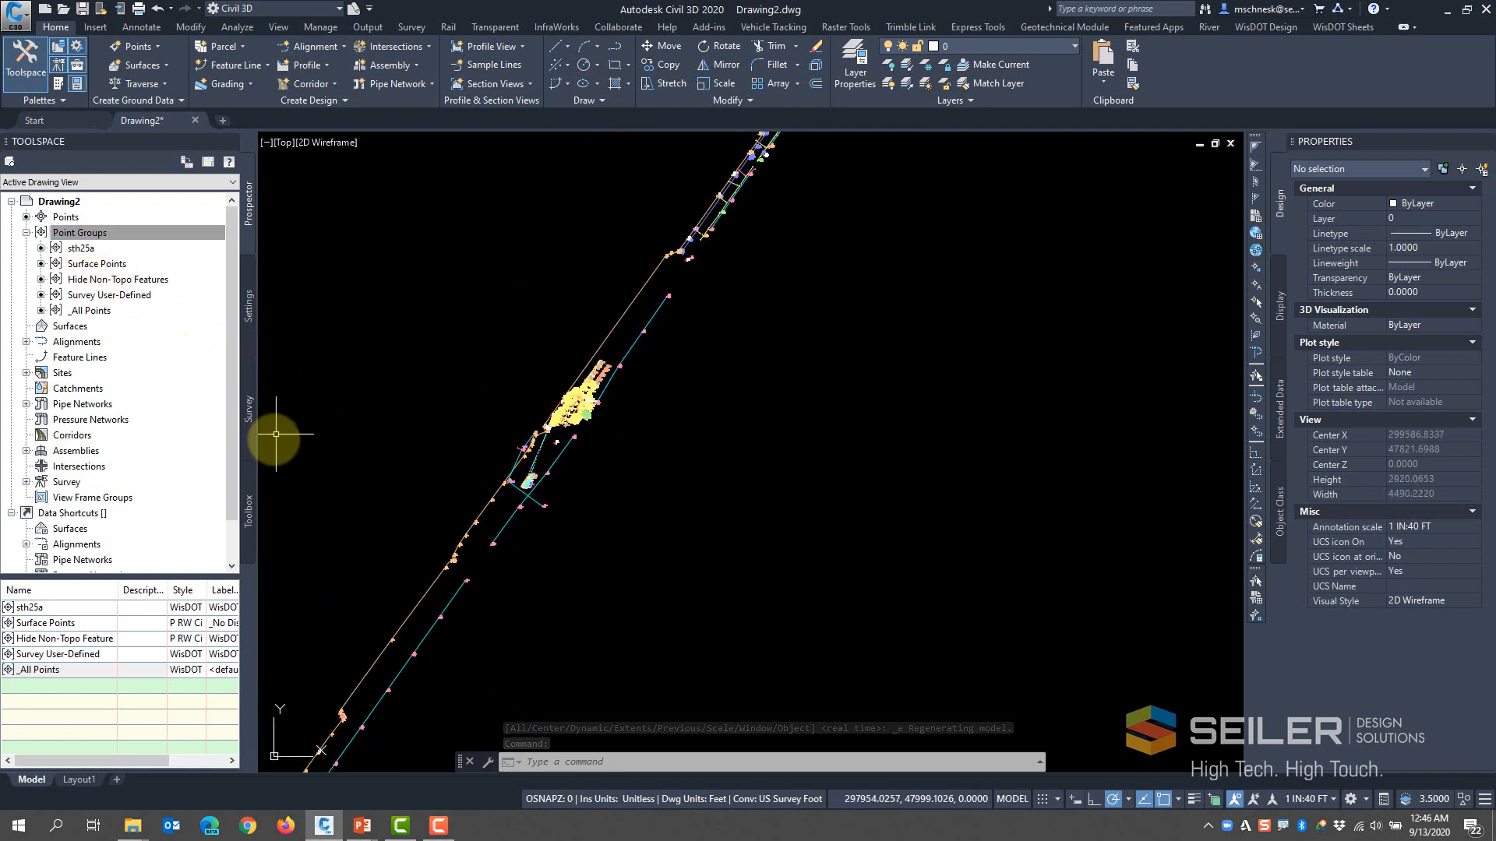
Set the annotation scale to 1 IN:10 FT and check the point labels in the northern topo cluster
click(1308, 799)
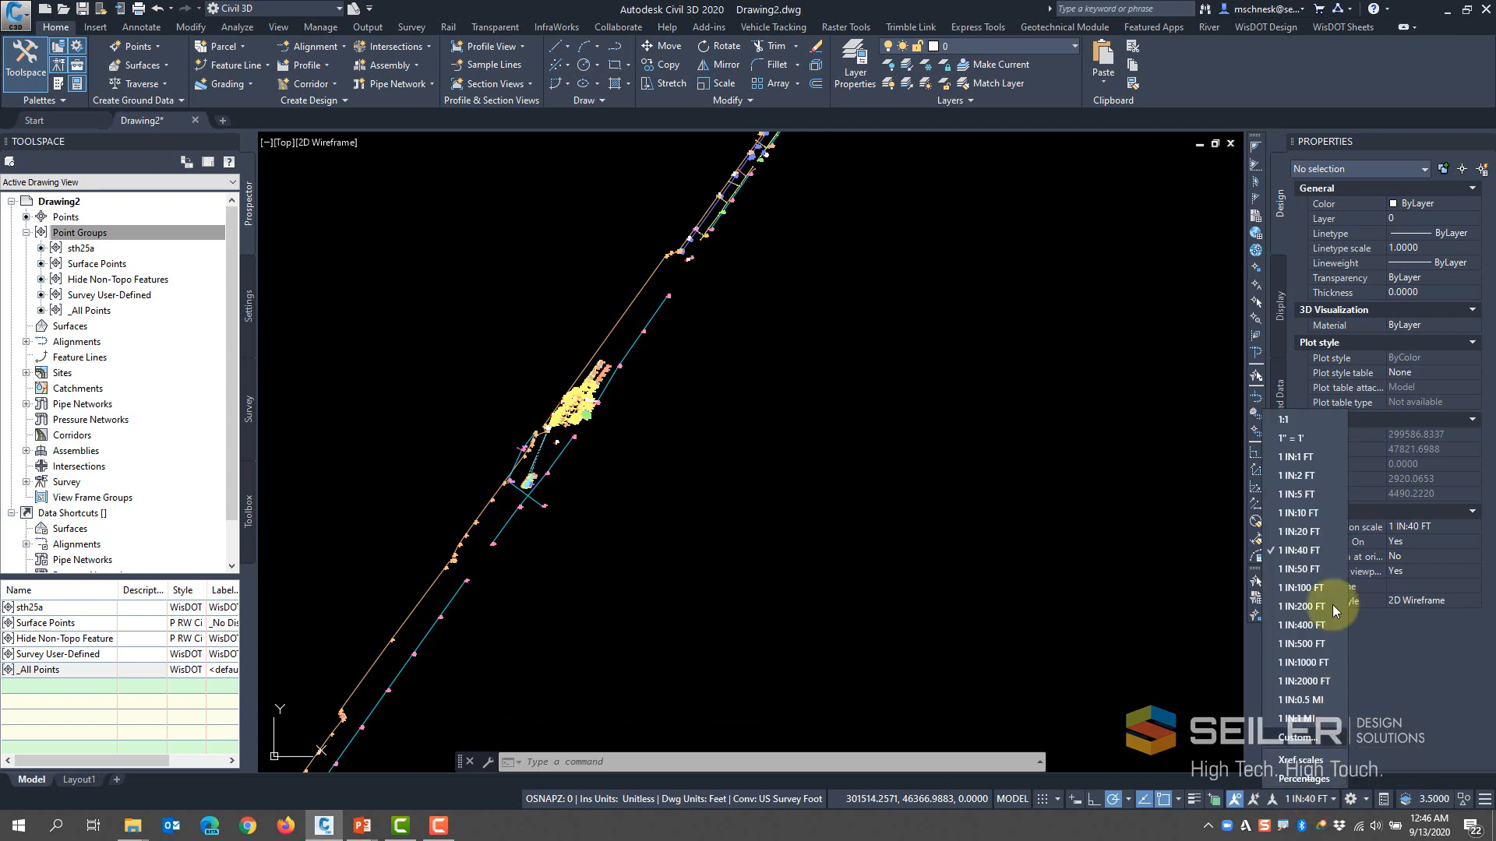
click(1297, 513)
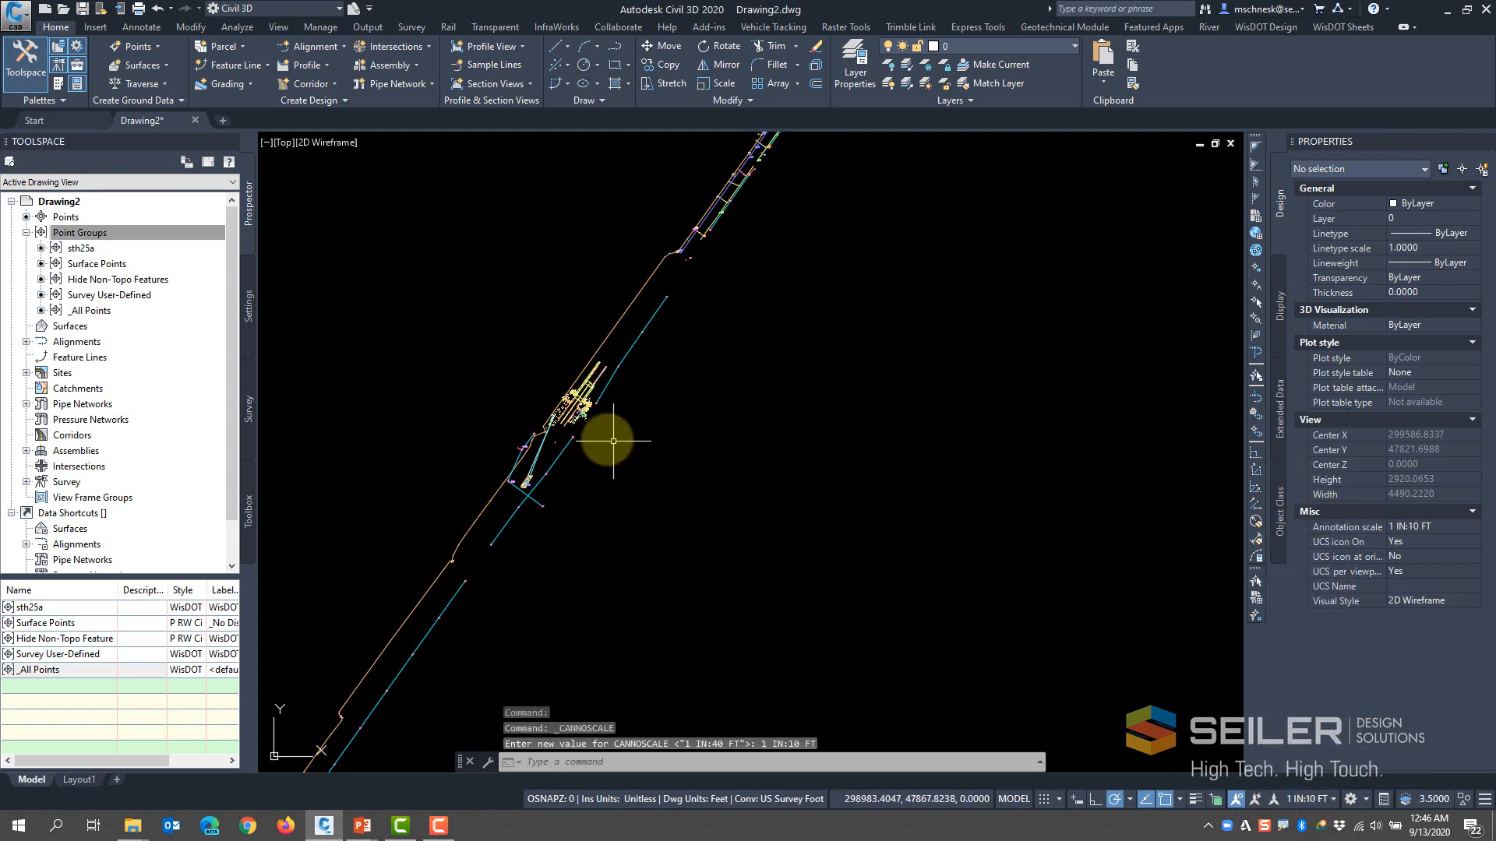
scroll(559, 422, up, 2)
scroll(559, 422, up, 15)
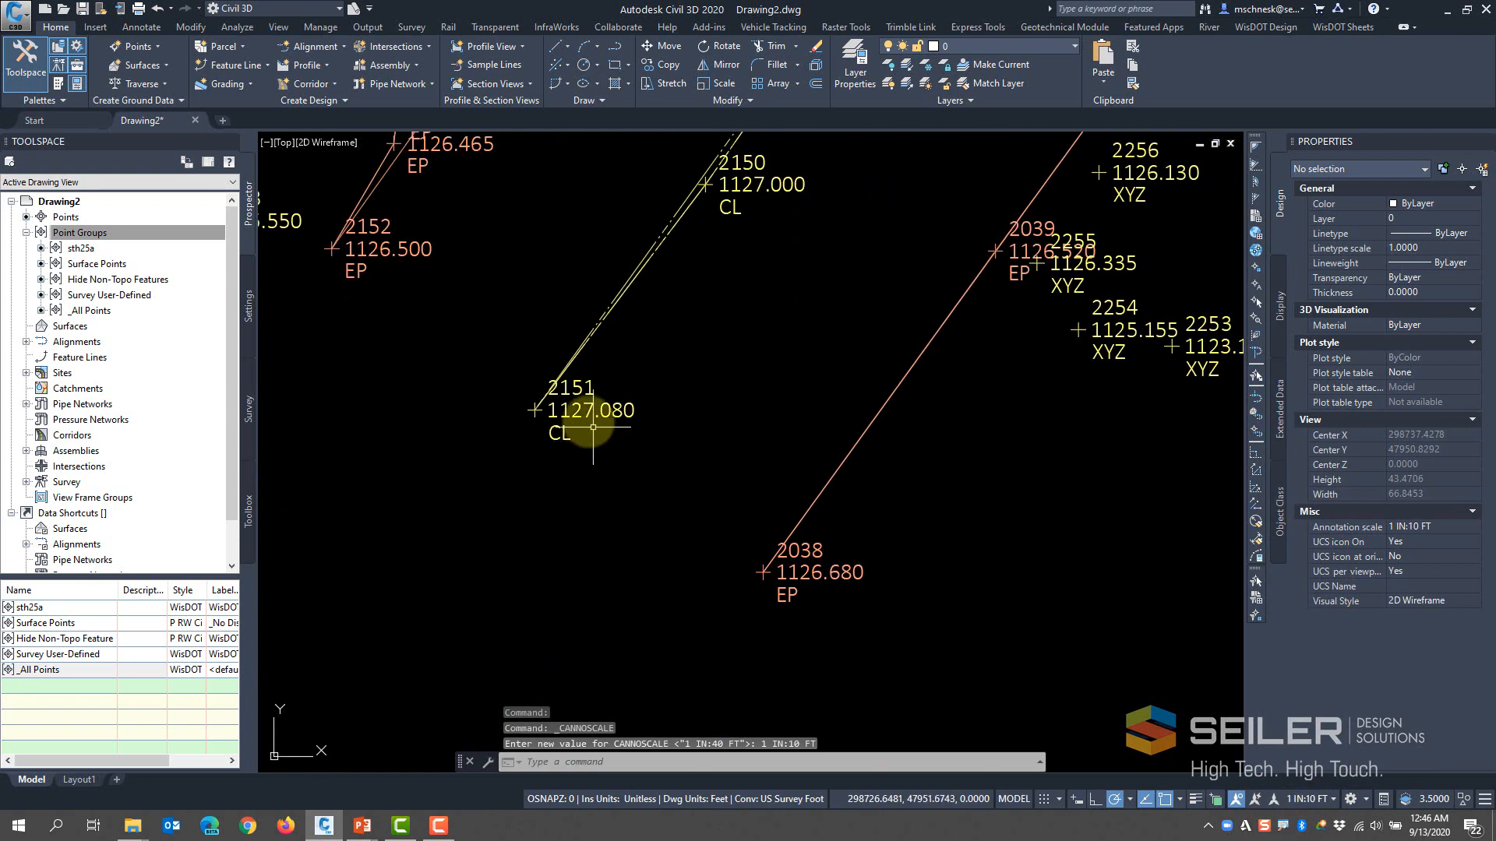
scroll(607, 432, down, 2)
scroll(614, 307, down, 10)
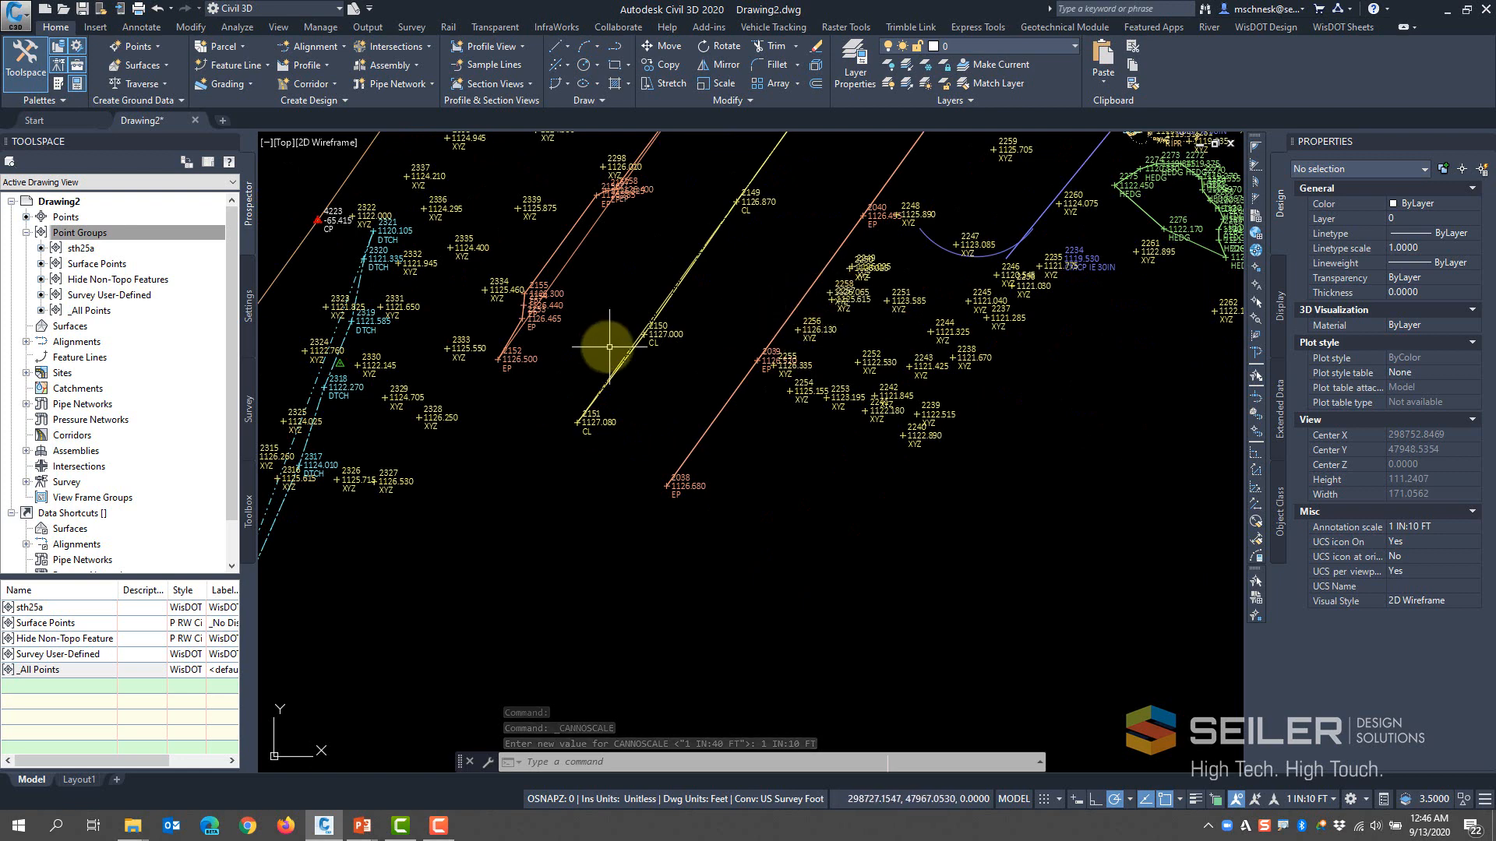
scroll(543, 328, up, 2)
scroll(543, 328, down, 3)
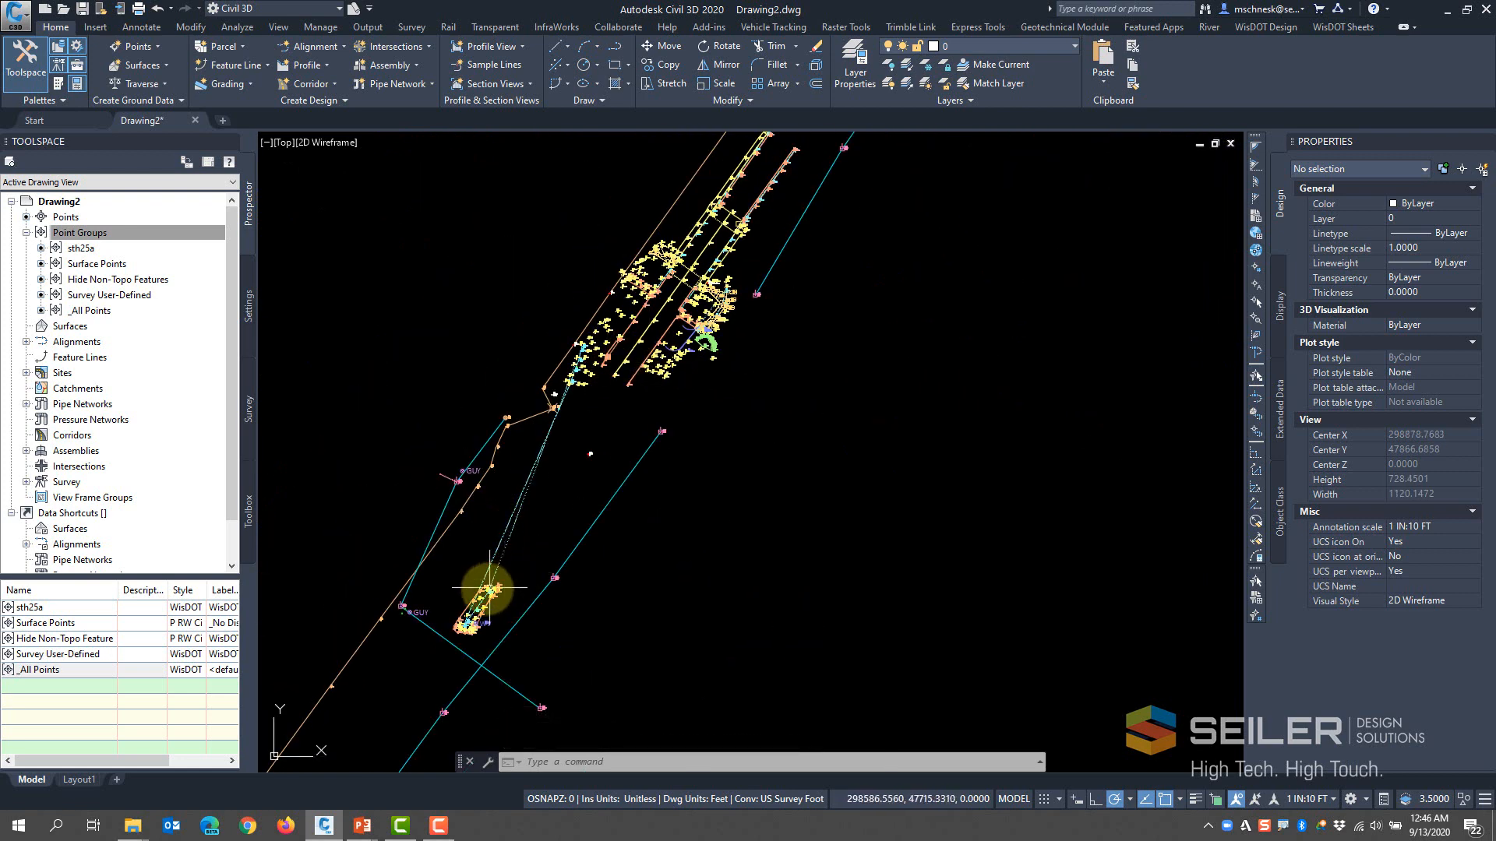
Examine the resized point labels in the small southern topo cluster and its place along the utility lines
scroll(495, 602, up, 7)
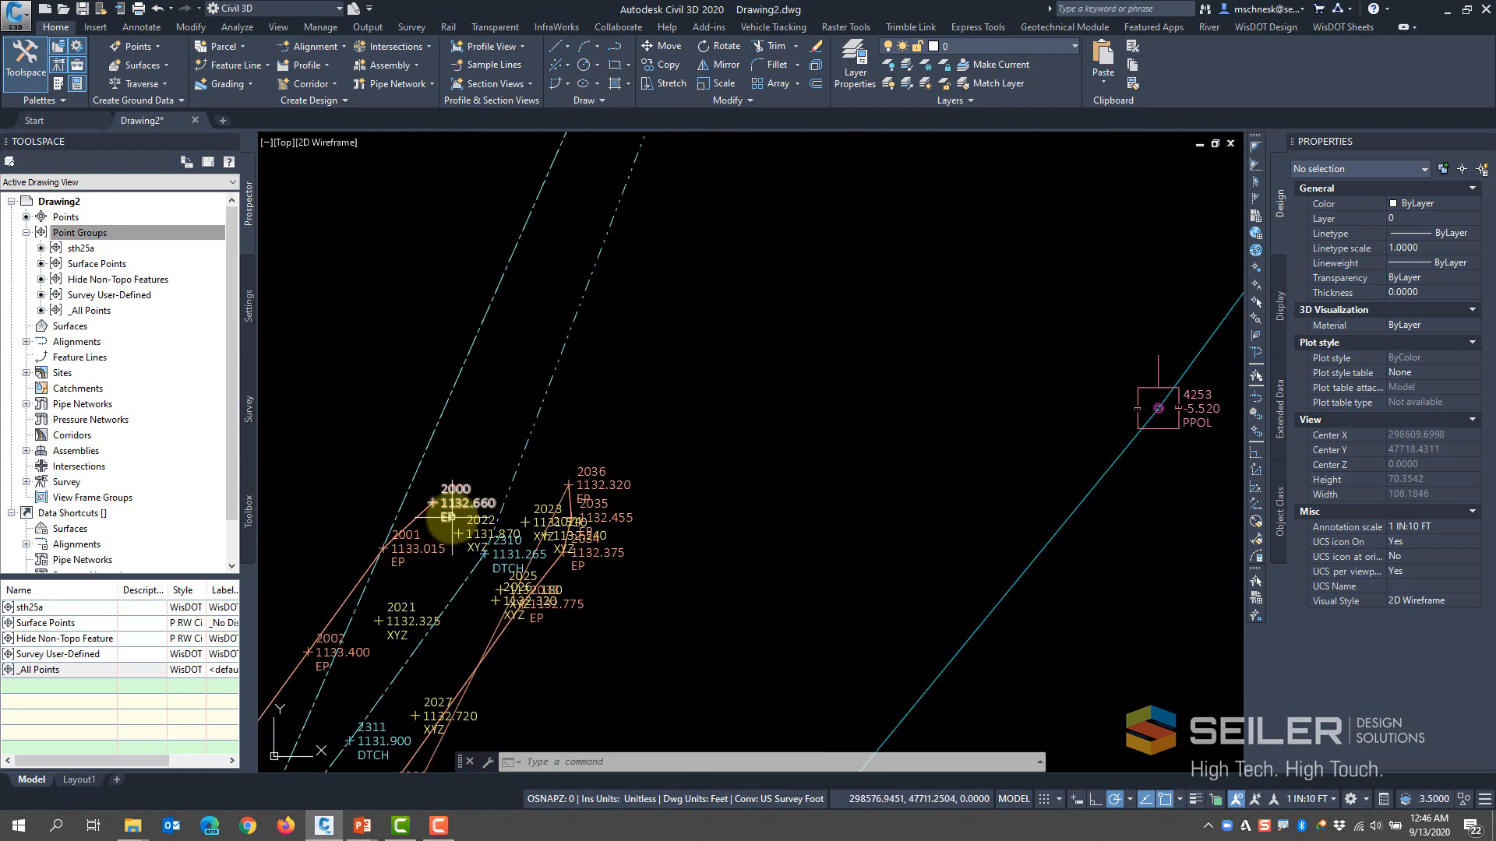
scroll(468, 537, down, 3)
scroll(505, 498, up, 5)
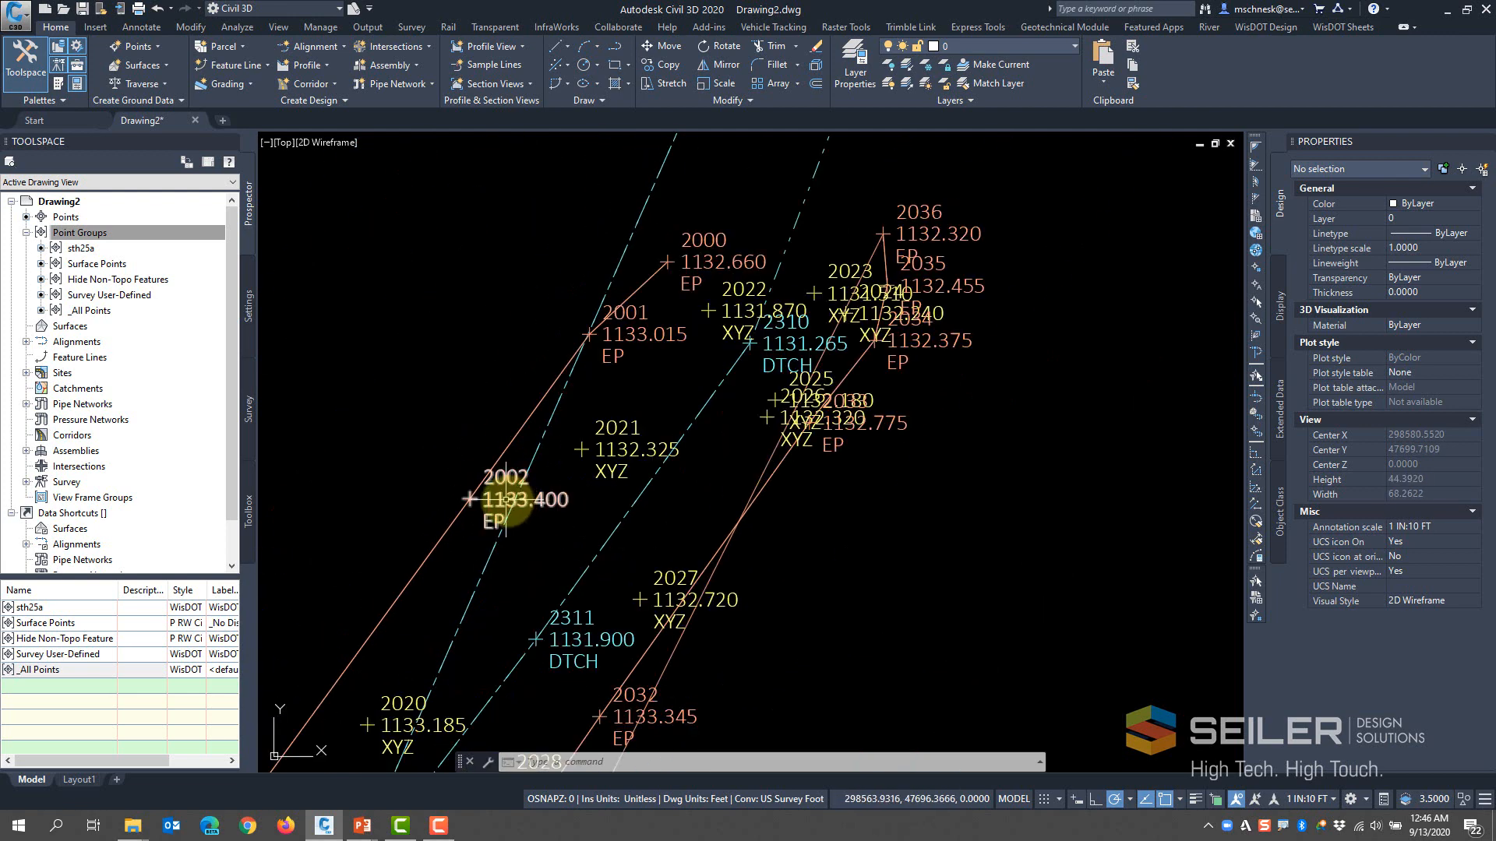
scroll(510, 499, down, 8)
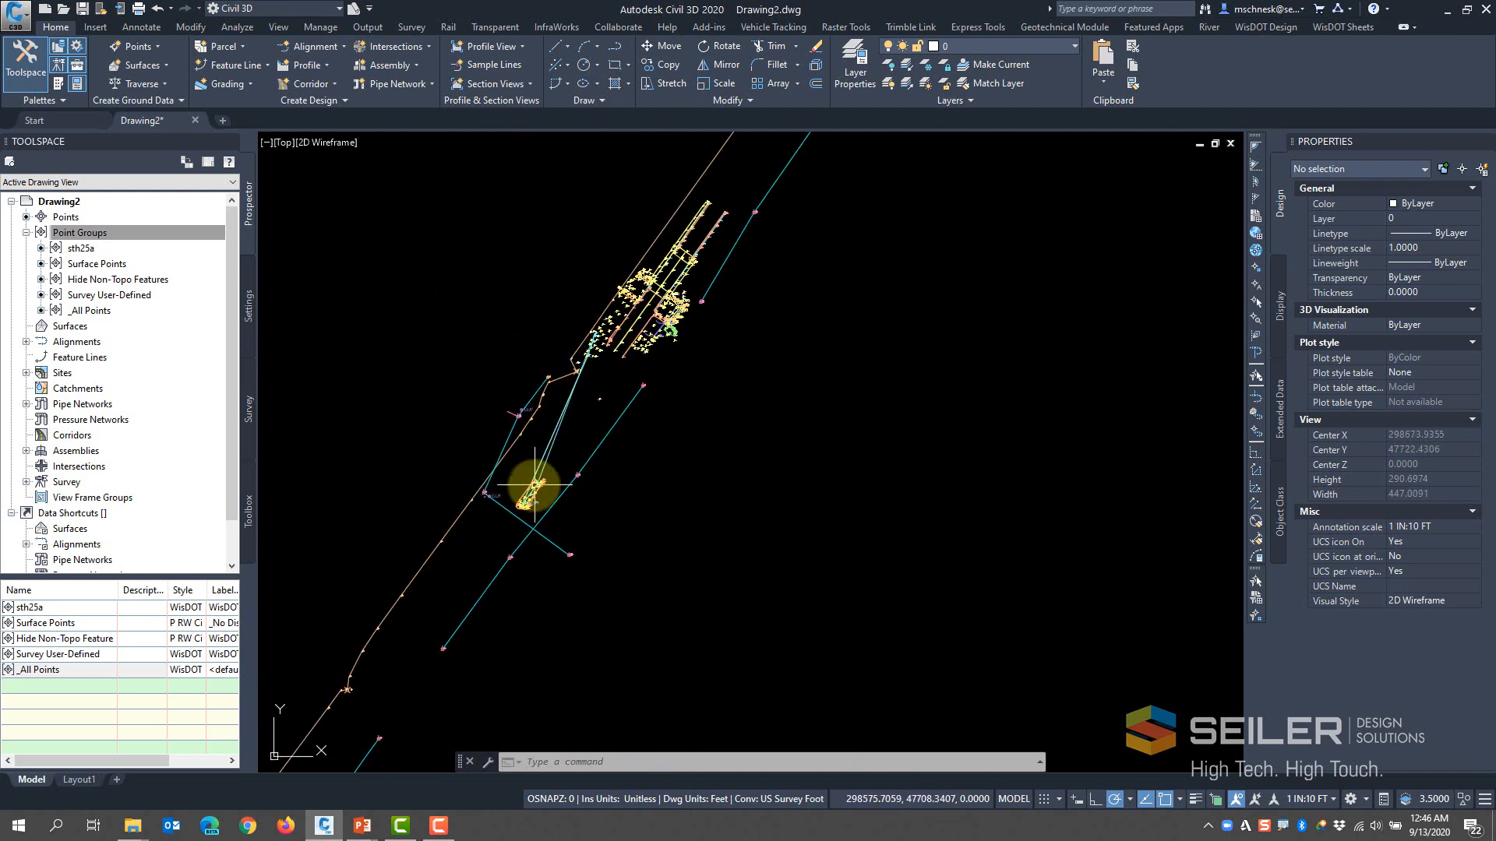
scroll(551, 441, up, 7)
scroll(587, 455, down, 7)
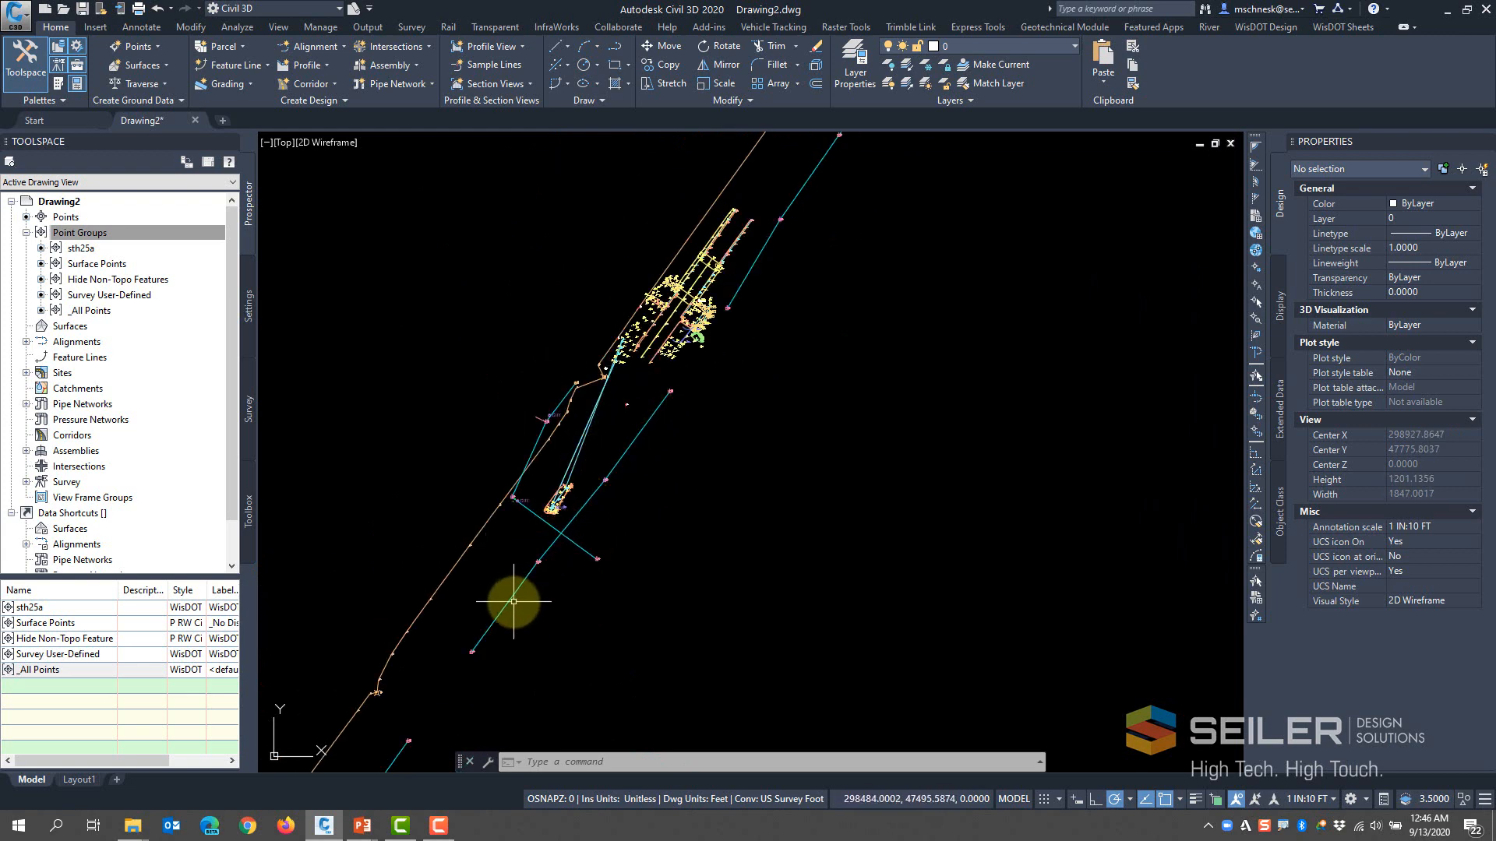
scroll(571, 584, down, 1)
scroll(508, 624, up, 1)
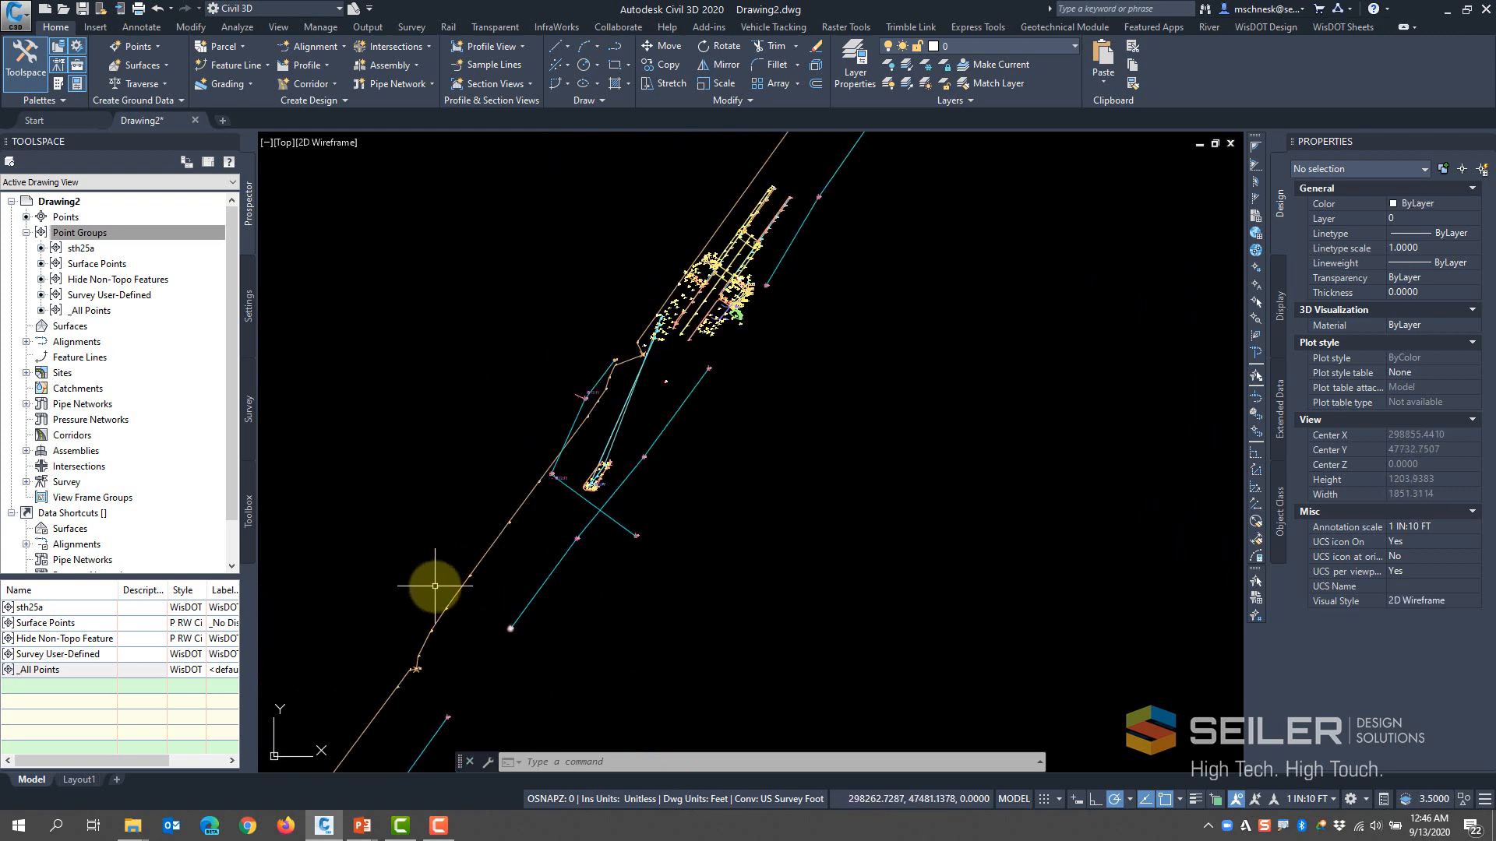
Collapse the point groups, select the GUY point beside power pole 4240, and try to move it graphically
click(26, 233)
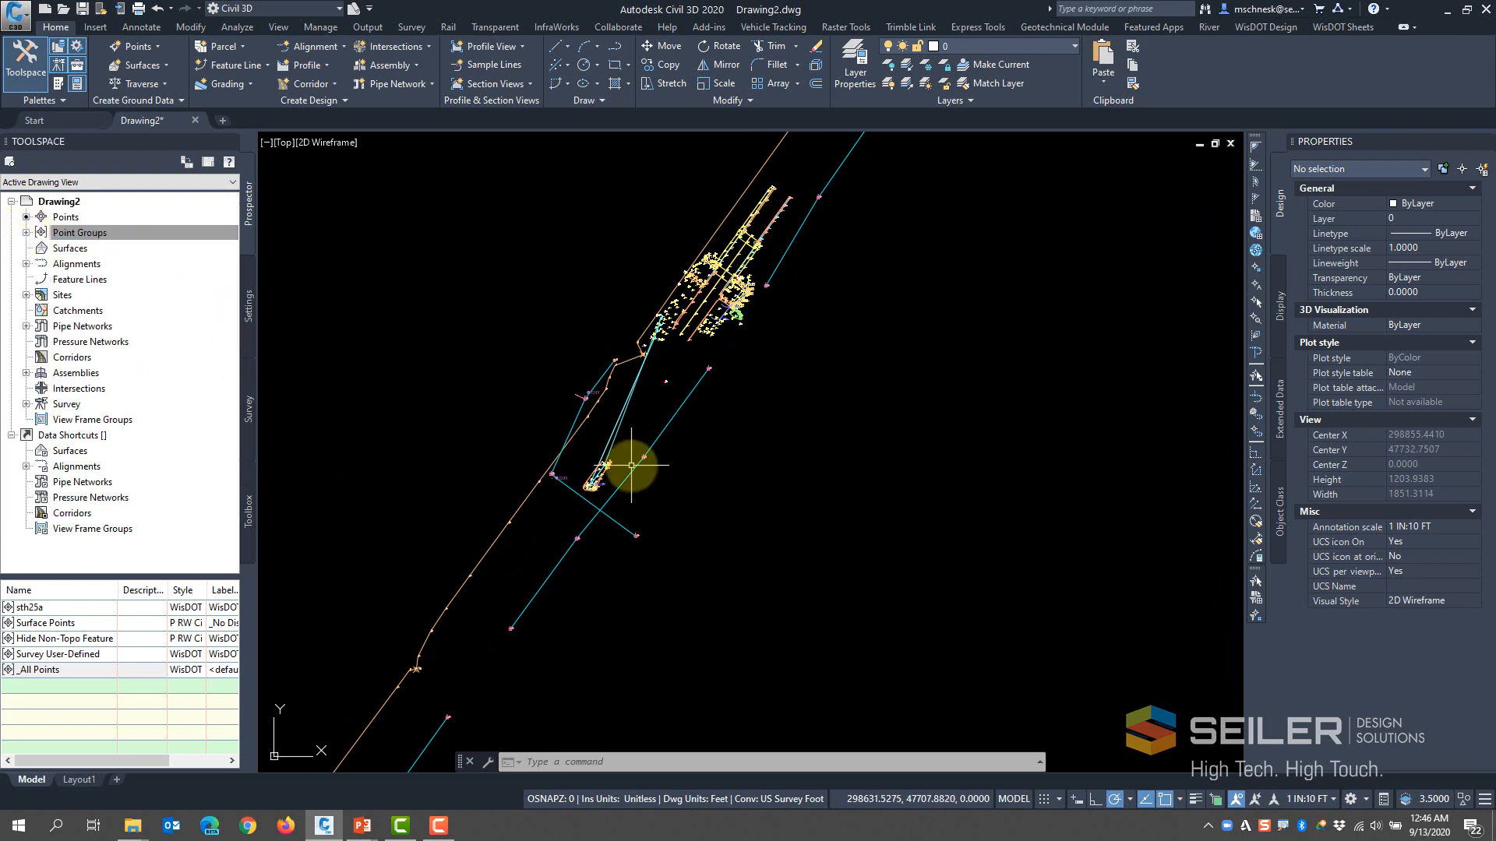
scroll(655, 462, up, 6)
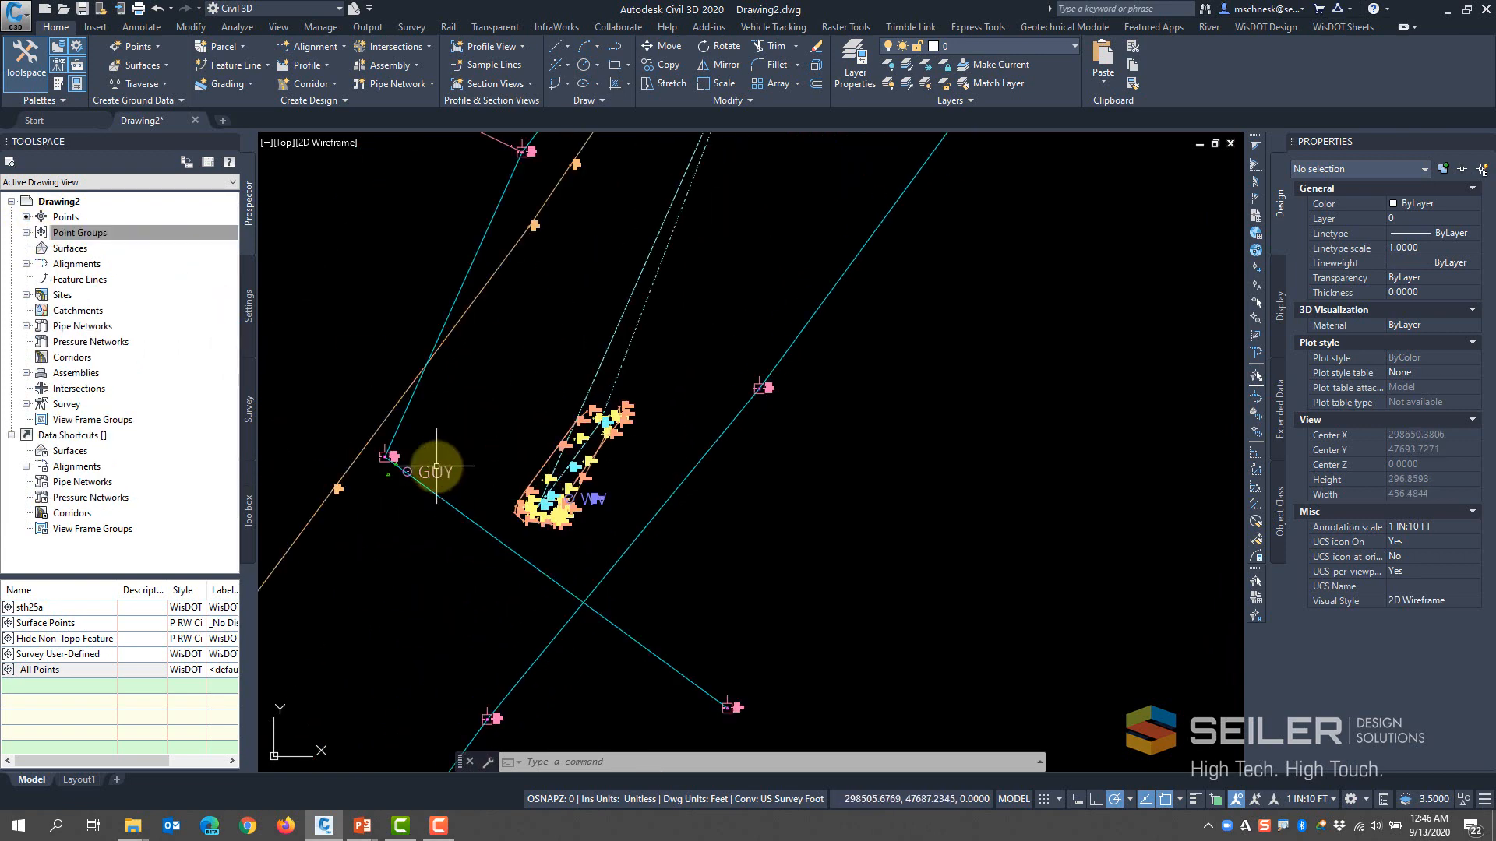
scroll(434, 466, up, 6)
click(405, 474)
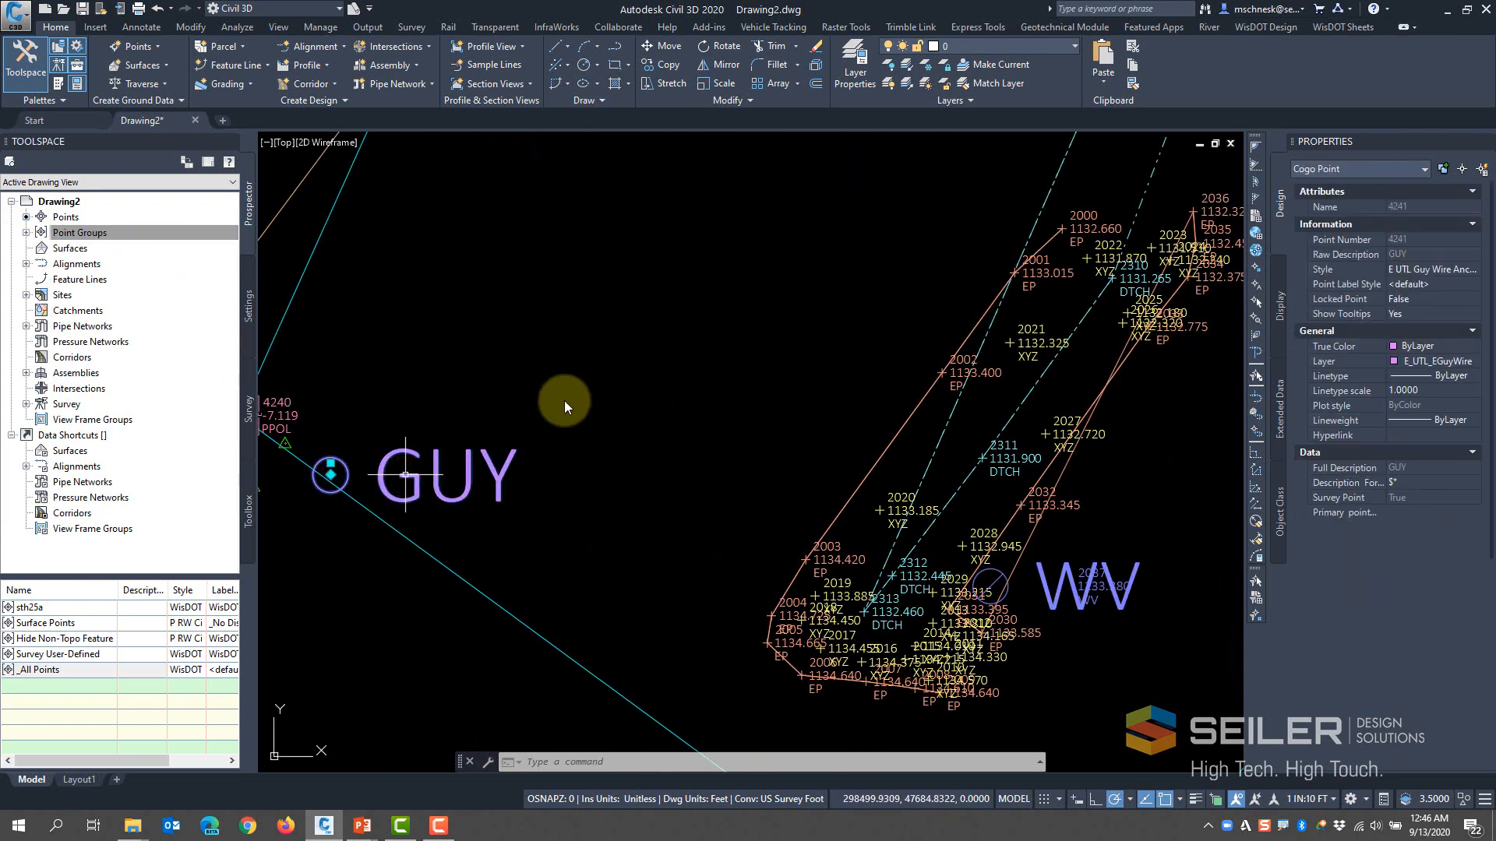
scroll(576, 421, down, 4)
scroll(461, 434, up, 4)
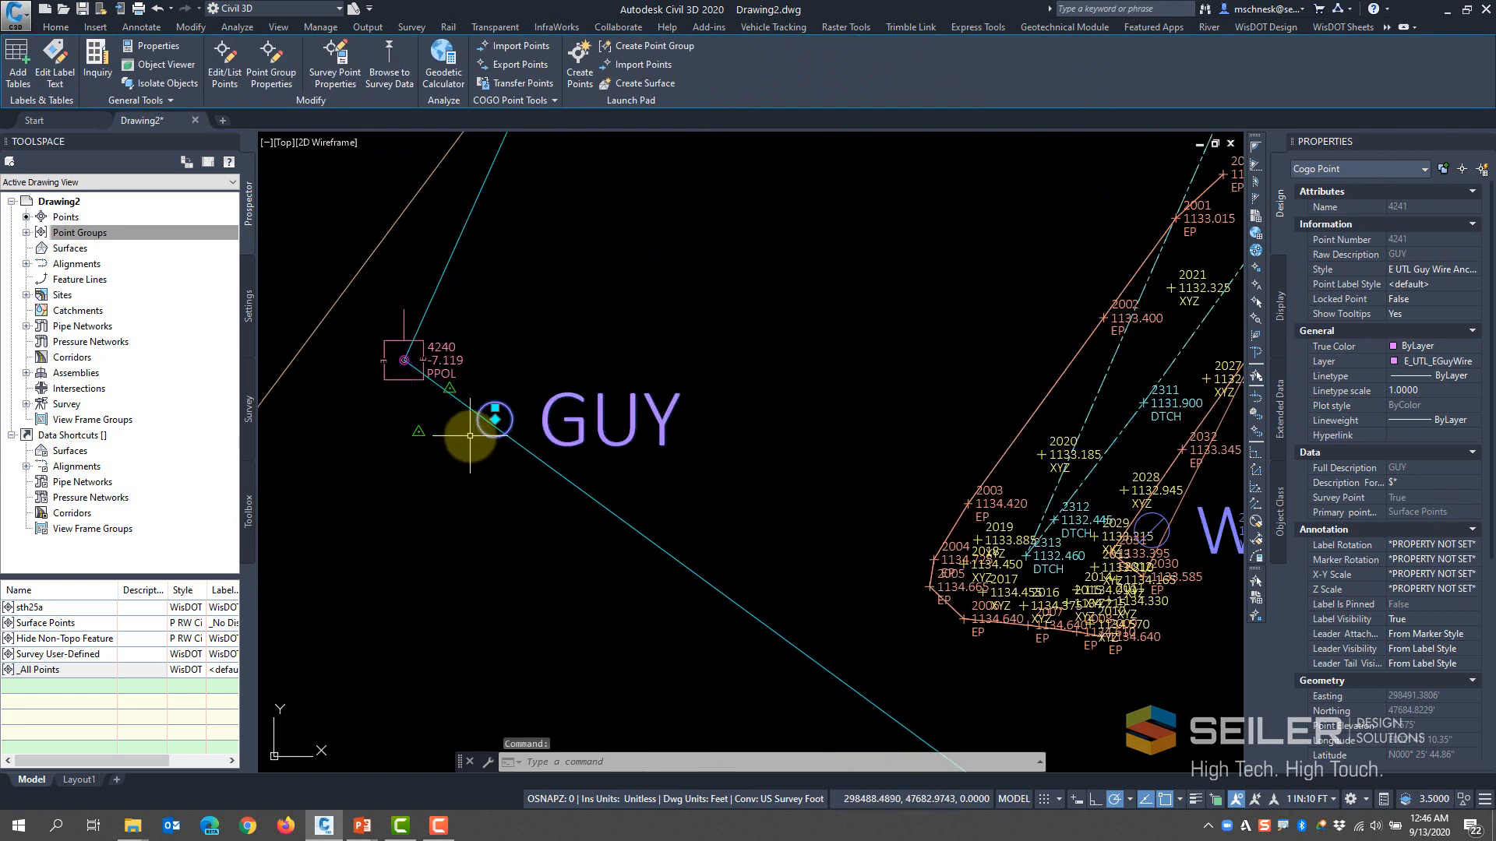
click(501, 409)
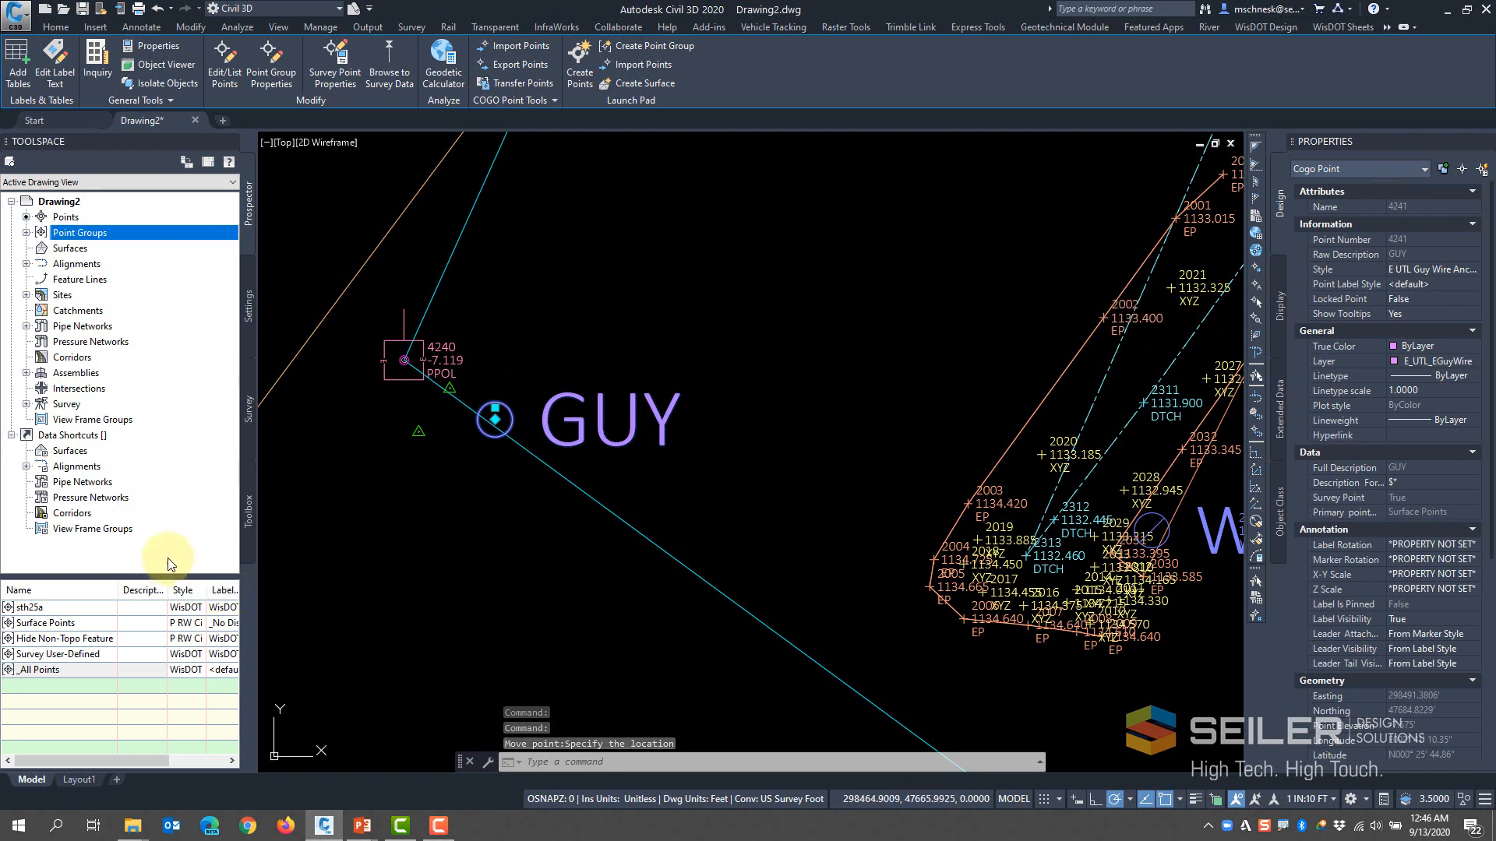
List the survey points stored in the survey database and locate point 4241
click(247, 337)
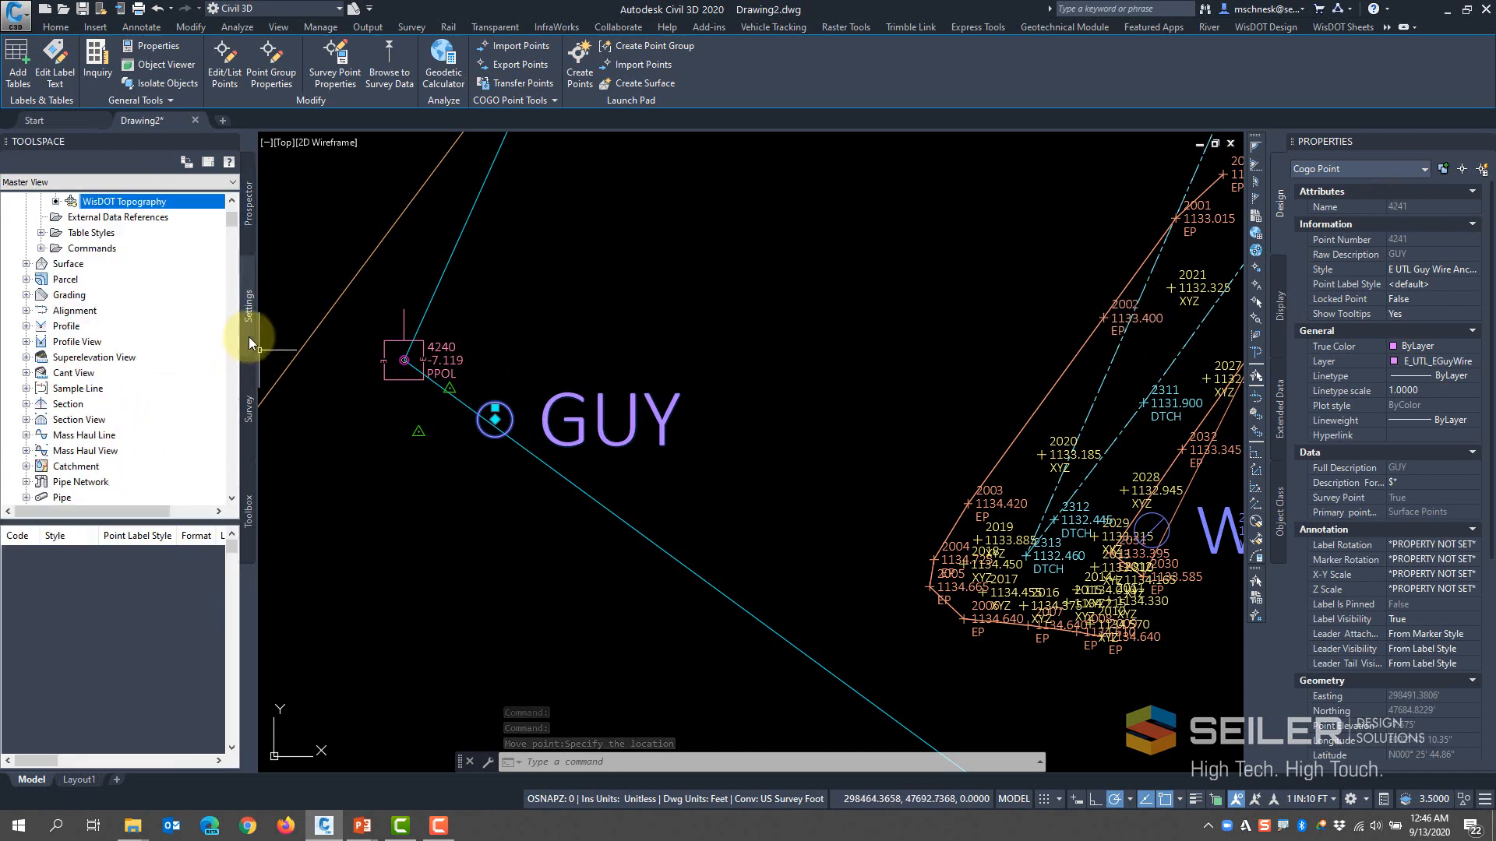
click(249, 401)
click(73, 529)
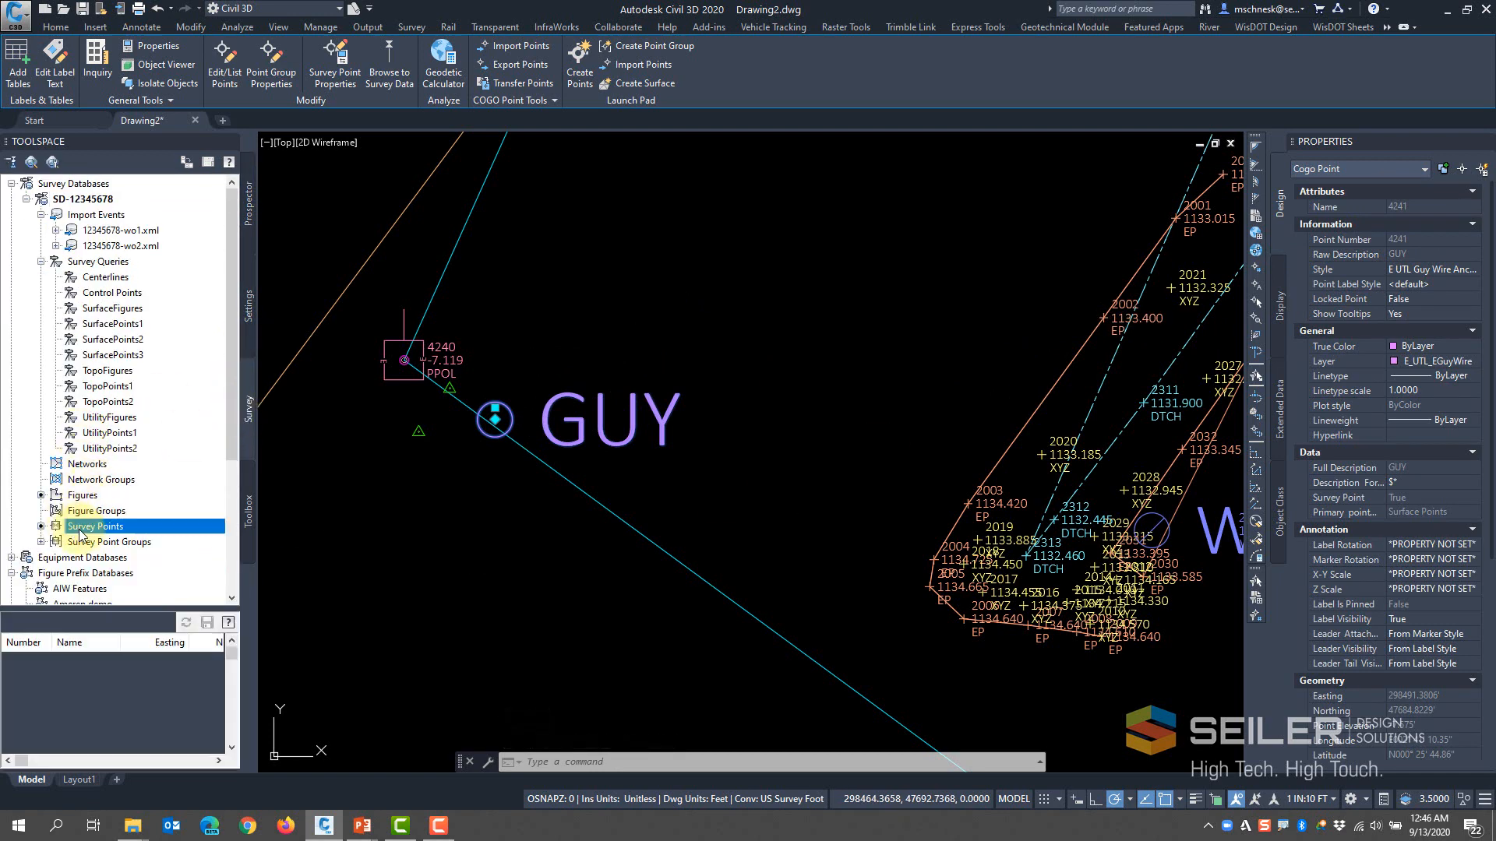
right_click(107, 528)
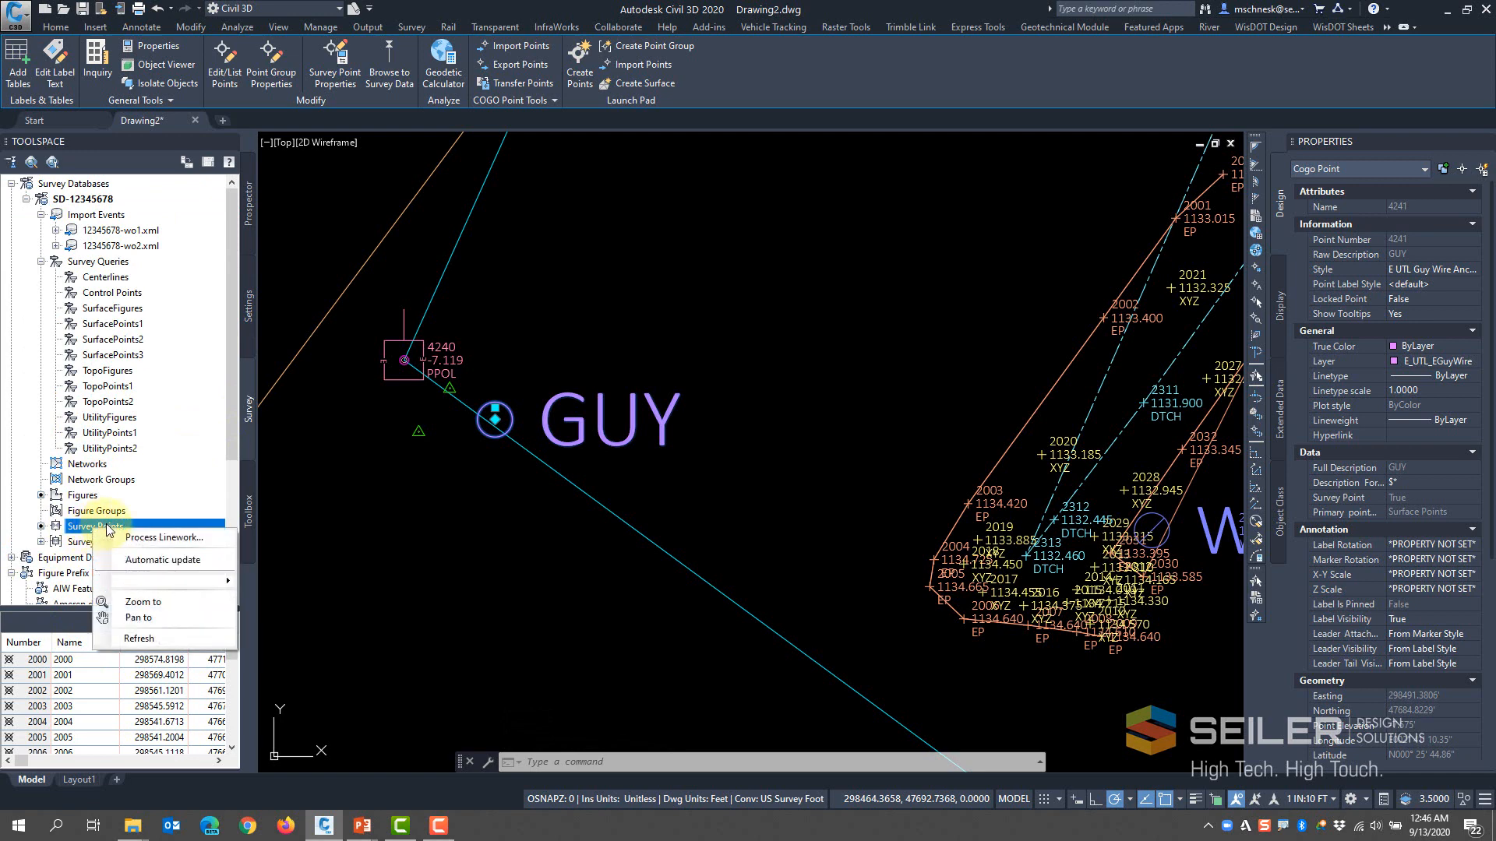
click(45, 678)
scroll(121, 699, down, 2)
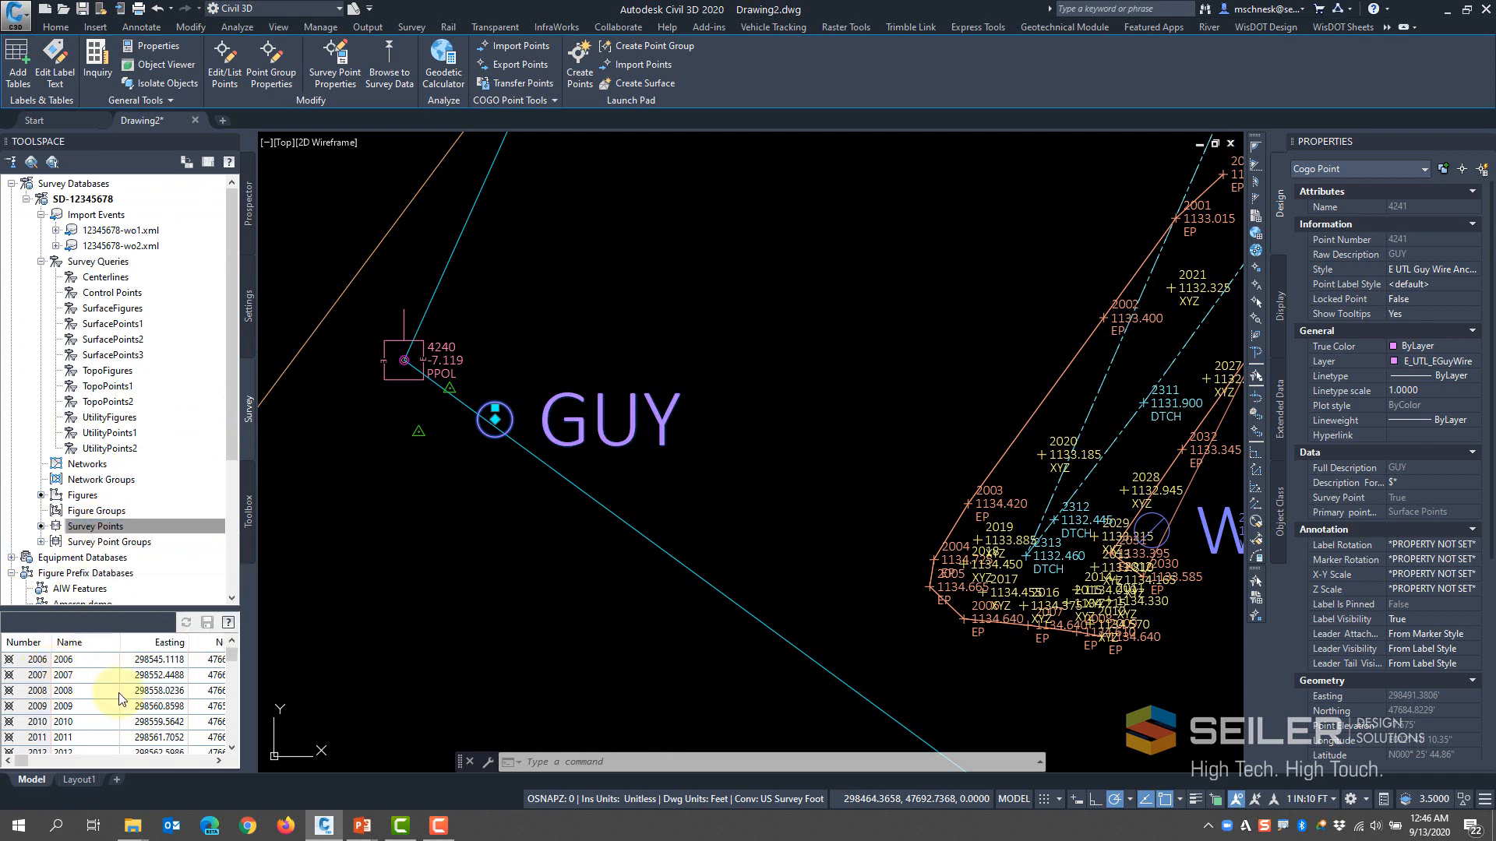
scroll(83, 690, down, 5)
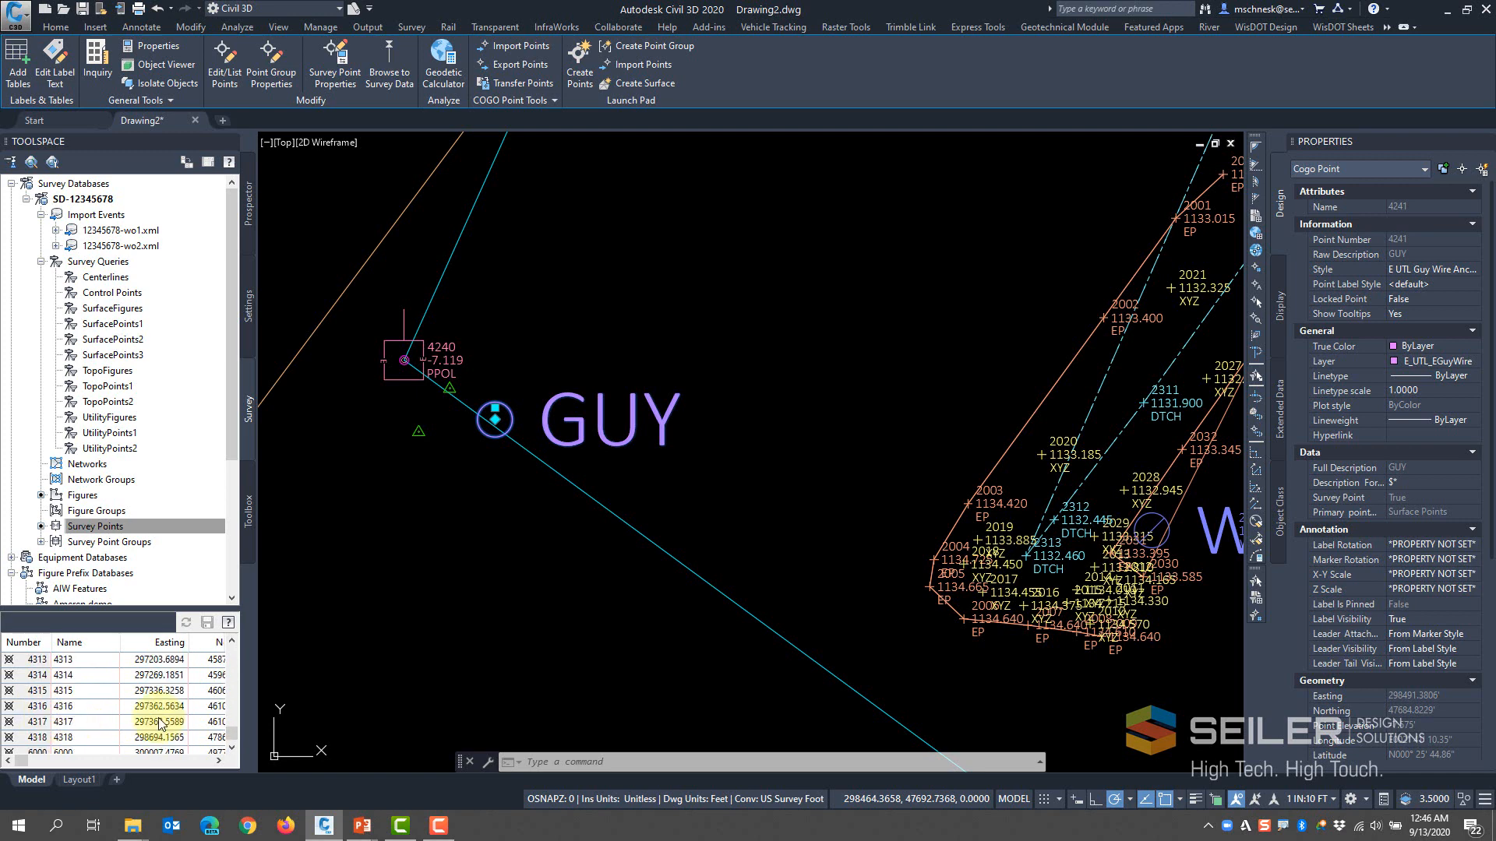
scroll(232, 697, up, 12)
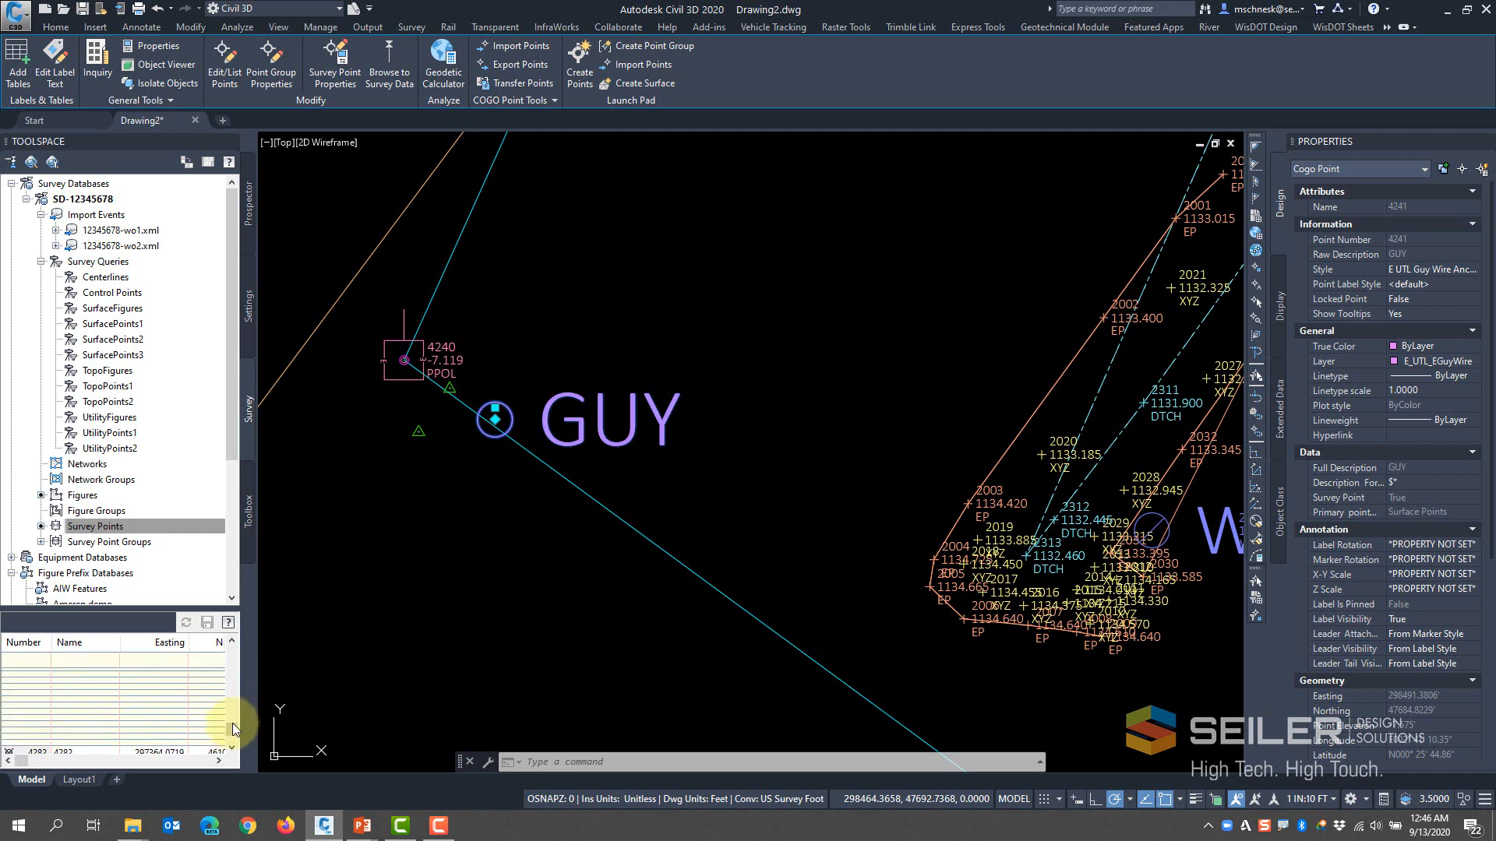
scroll(233, 728, down, 1)
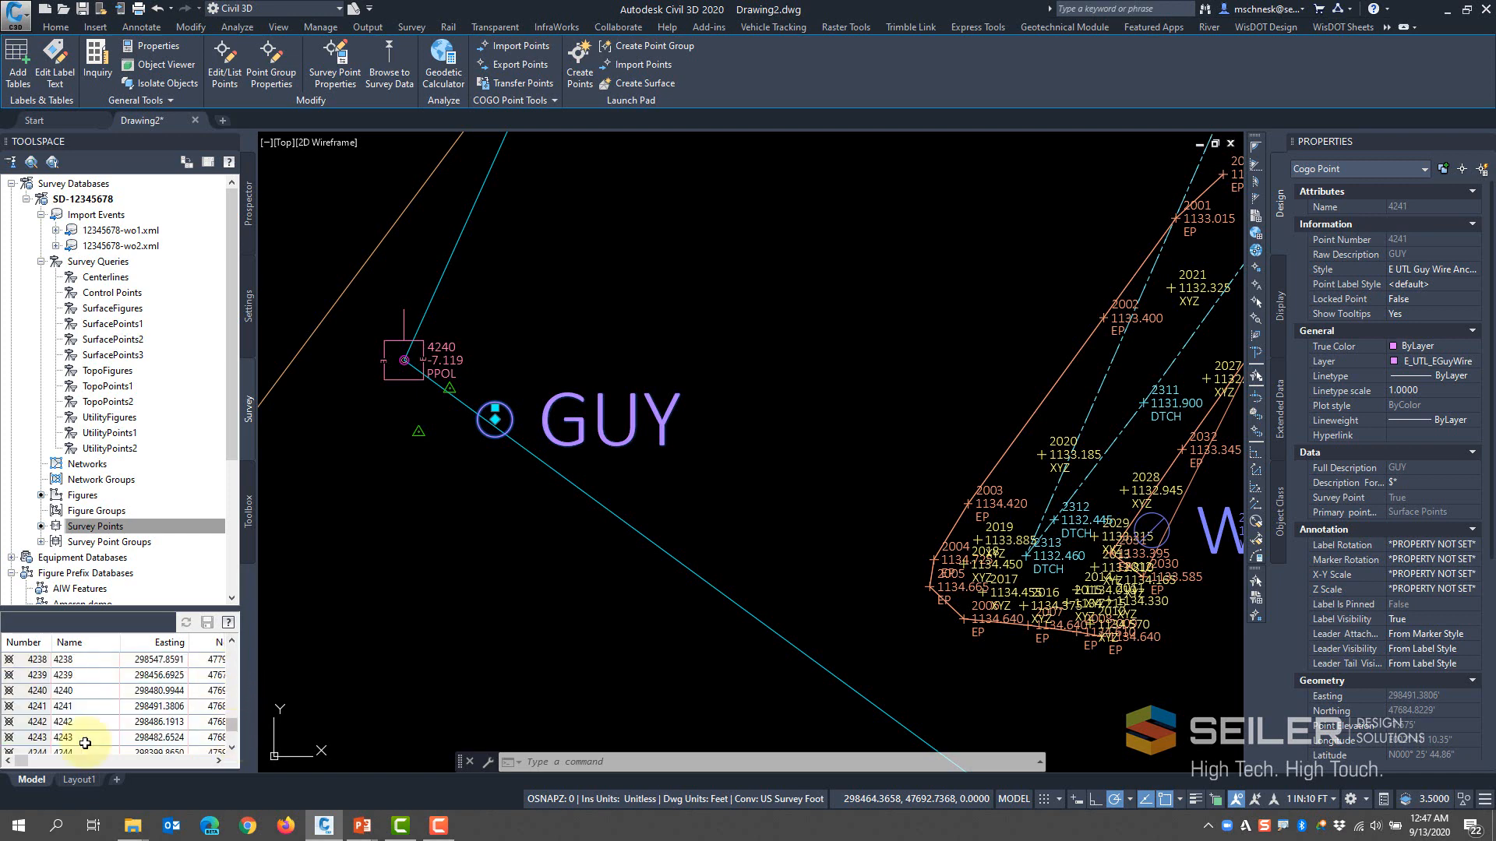
Set survey point 4241's easting to 298494.3806, save the edit to the survey database, and update the point
click(168, 707)
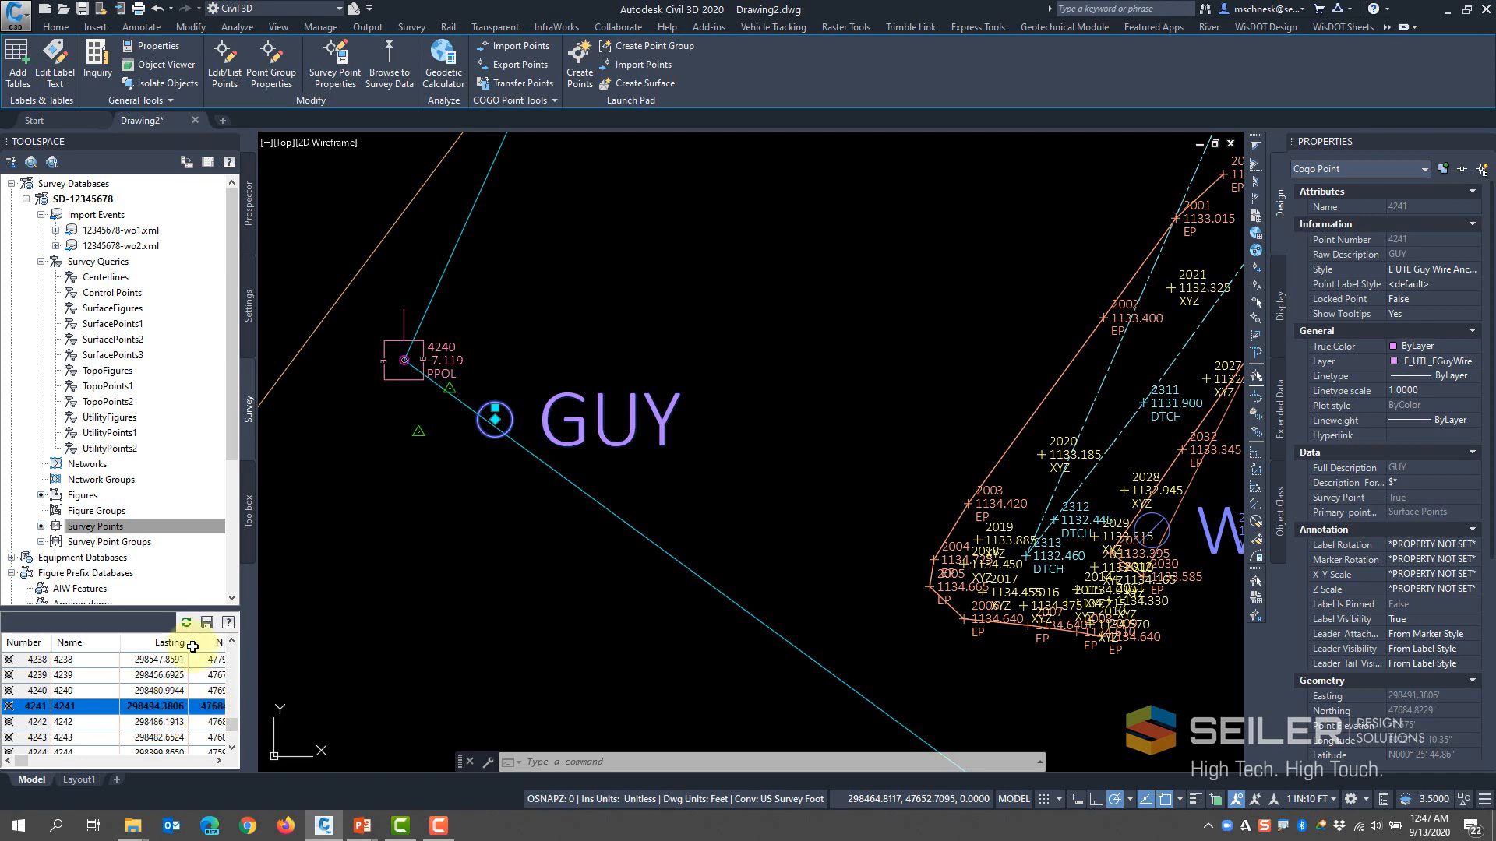
click(207, 623)
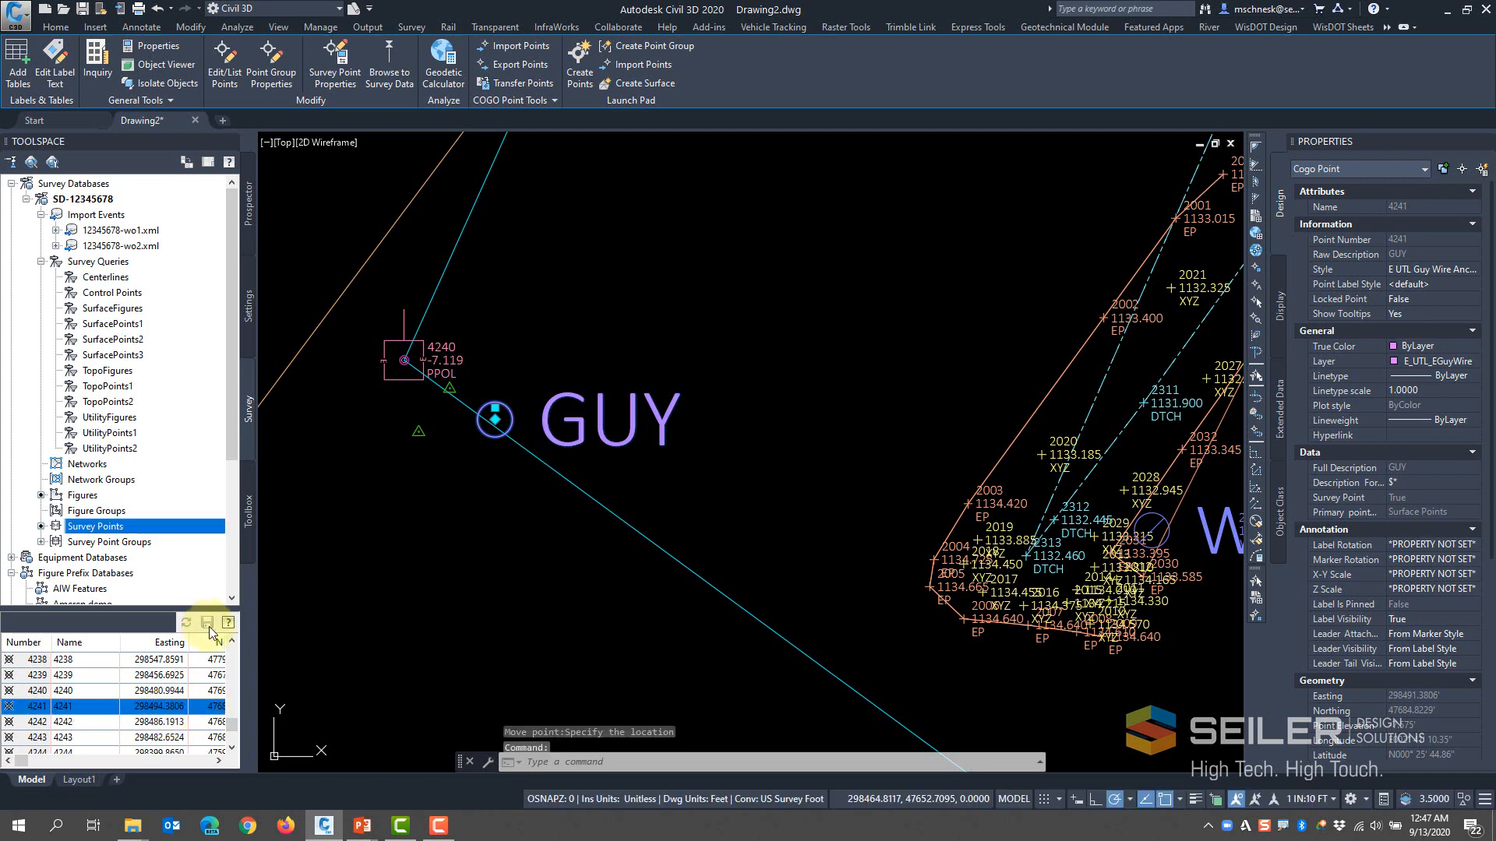
right_click(28, 709)
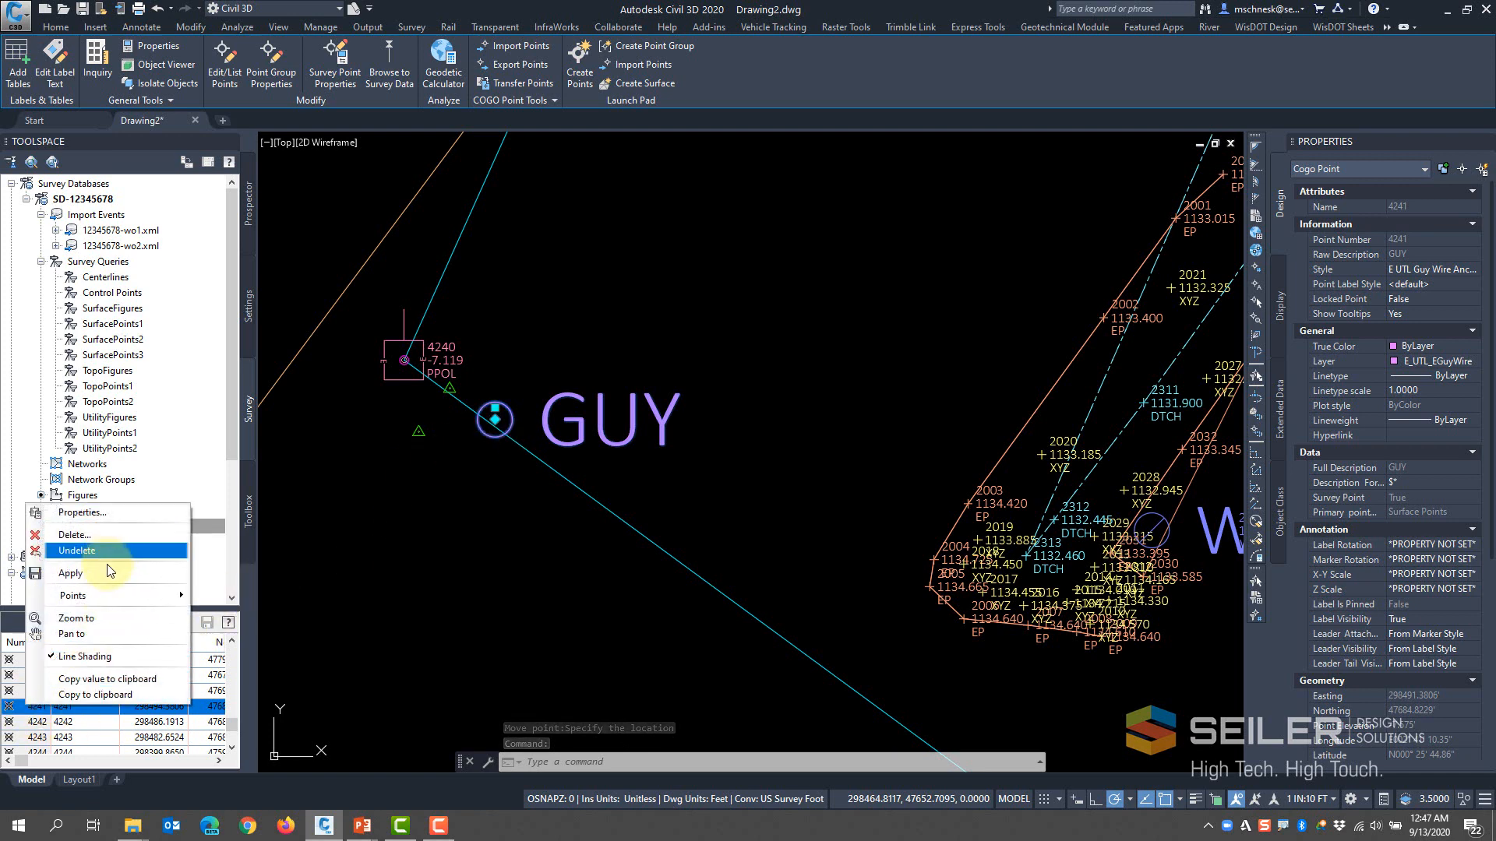
mouse_move(109, 594)
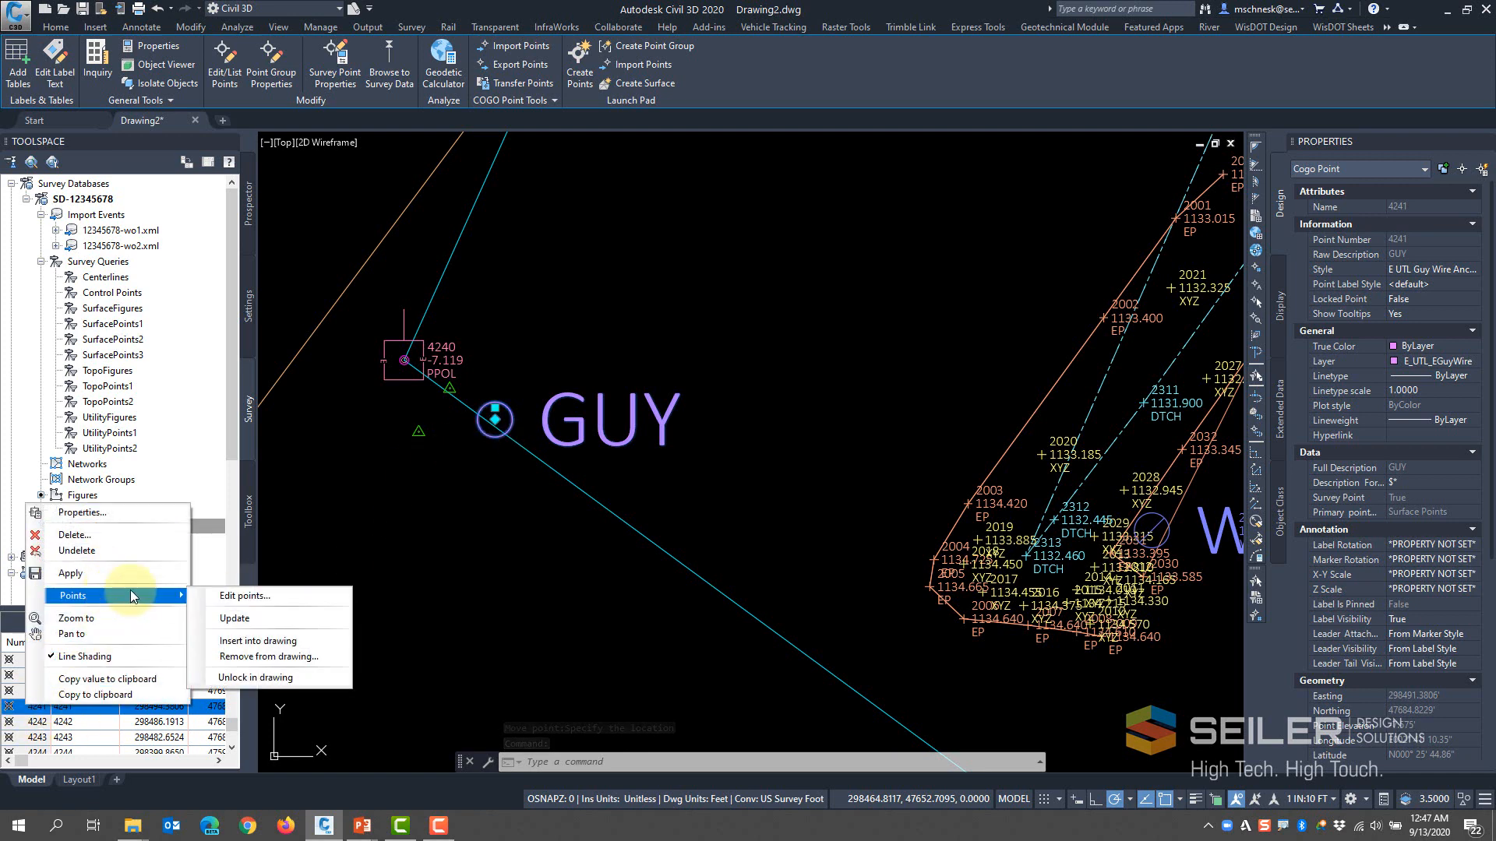
click(226, 619)
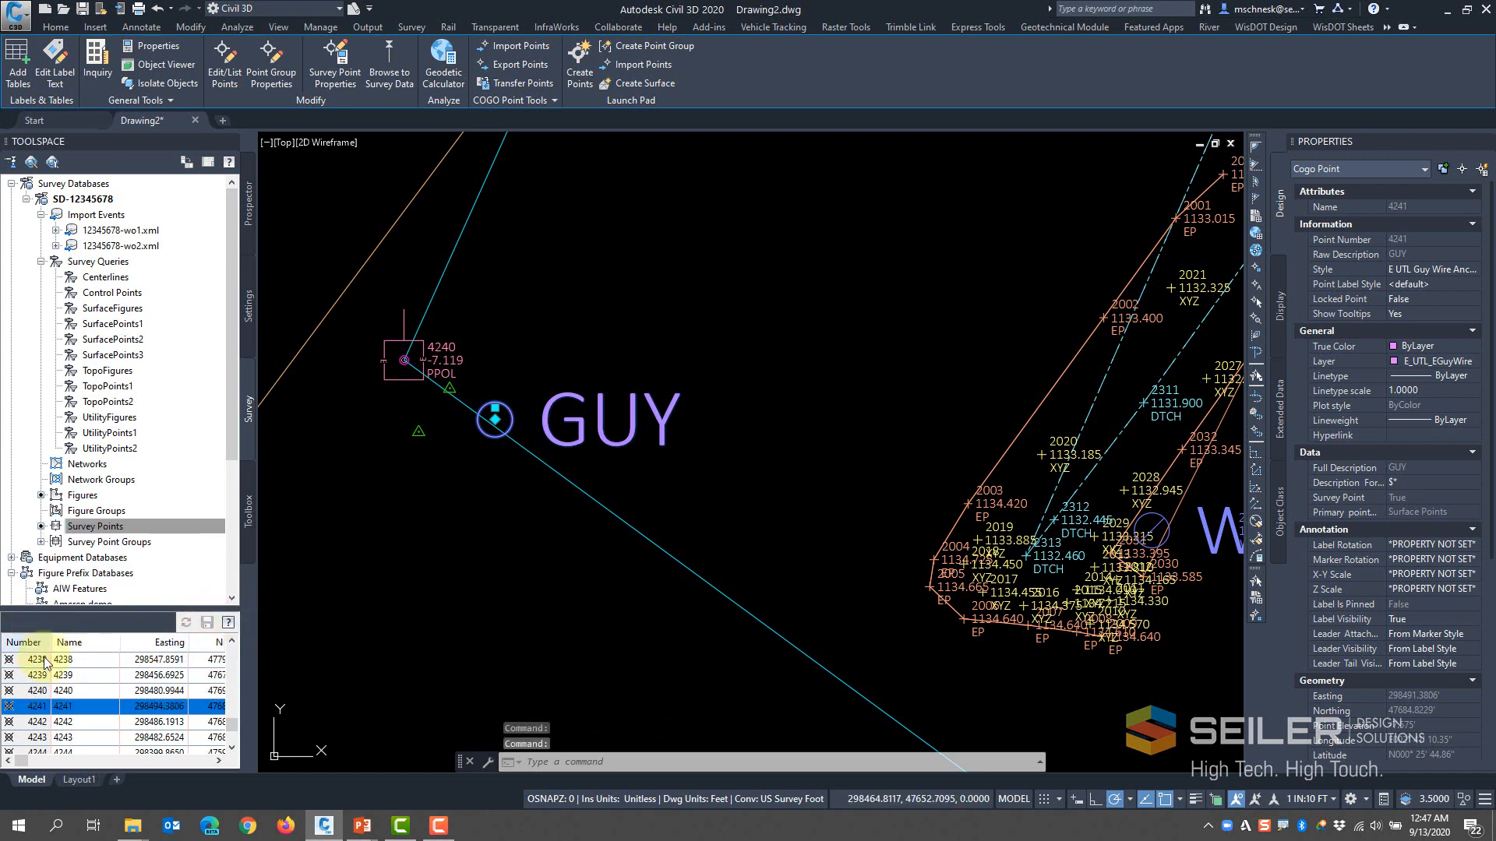
Insert survey point 4241 into the drawing again and check the GUY symbol's position
right_click(31, 711)
mouse_move(117, 595)
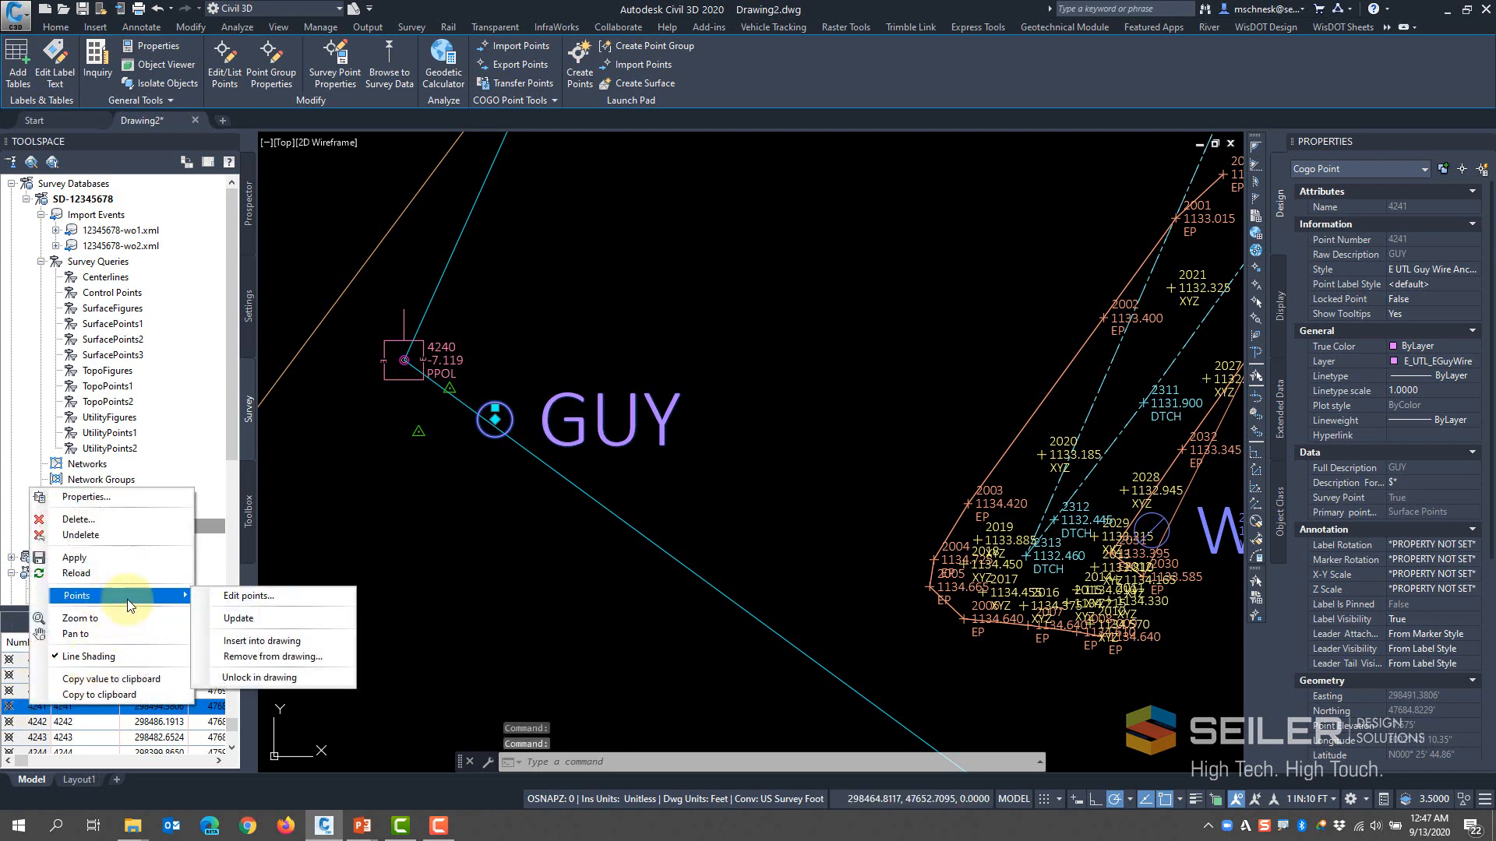
click(248, 640)
scroll(491, 450, up, 6)
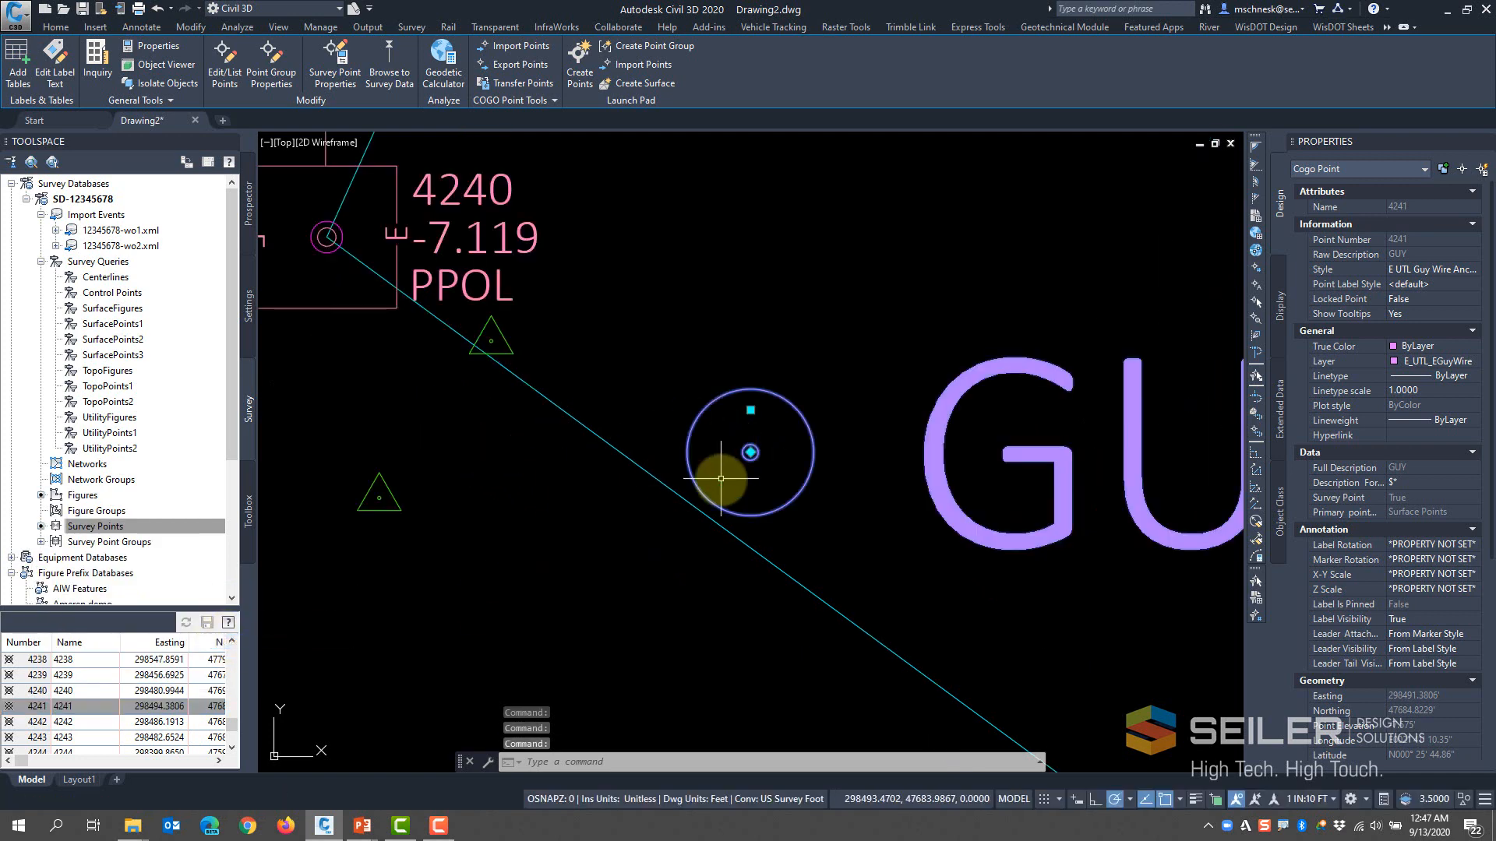
Clear the GUY point selection and examine the power pole lines around the GUY points and pole 4253
scroll(484, 501, down, 8)
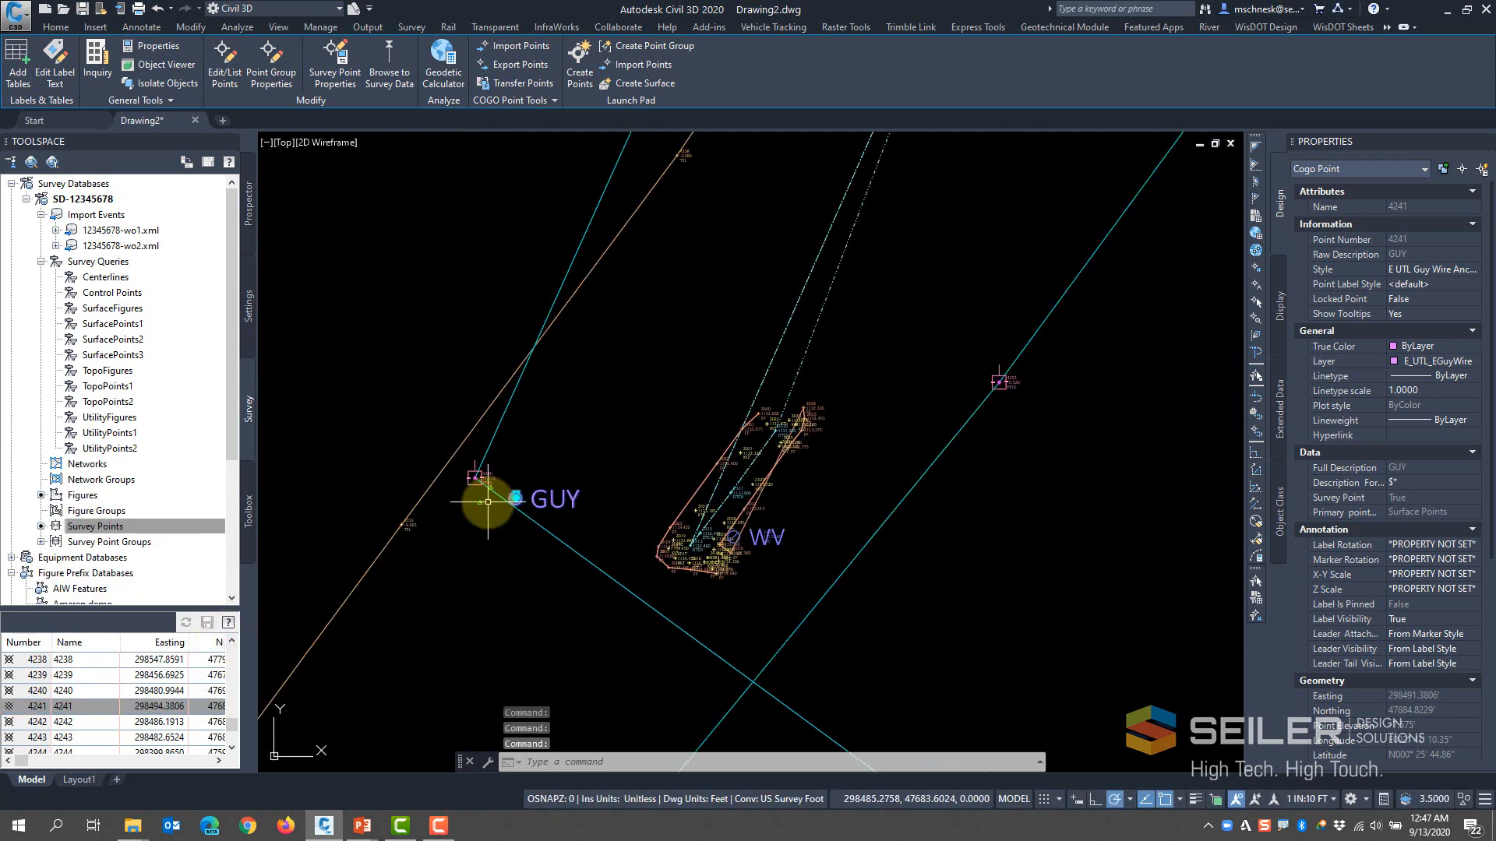
key(Escape)
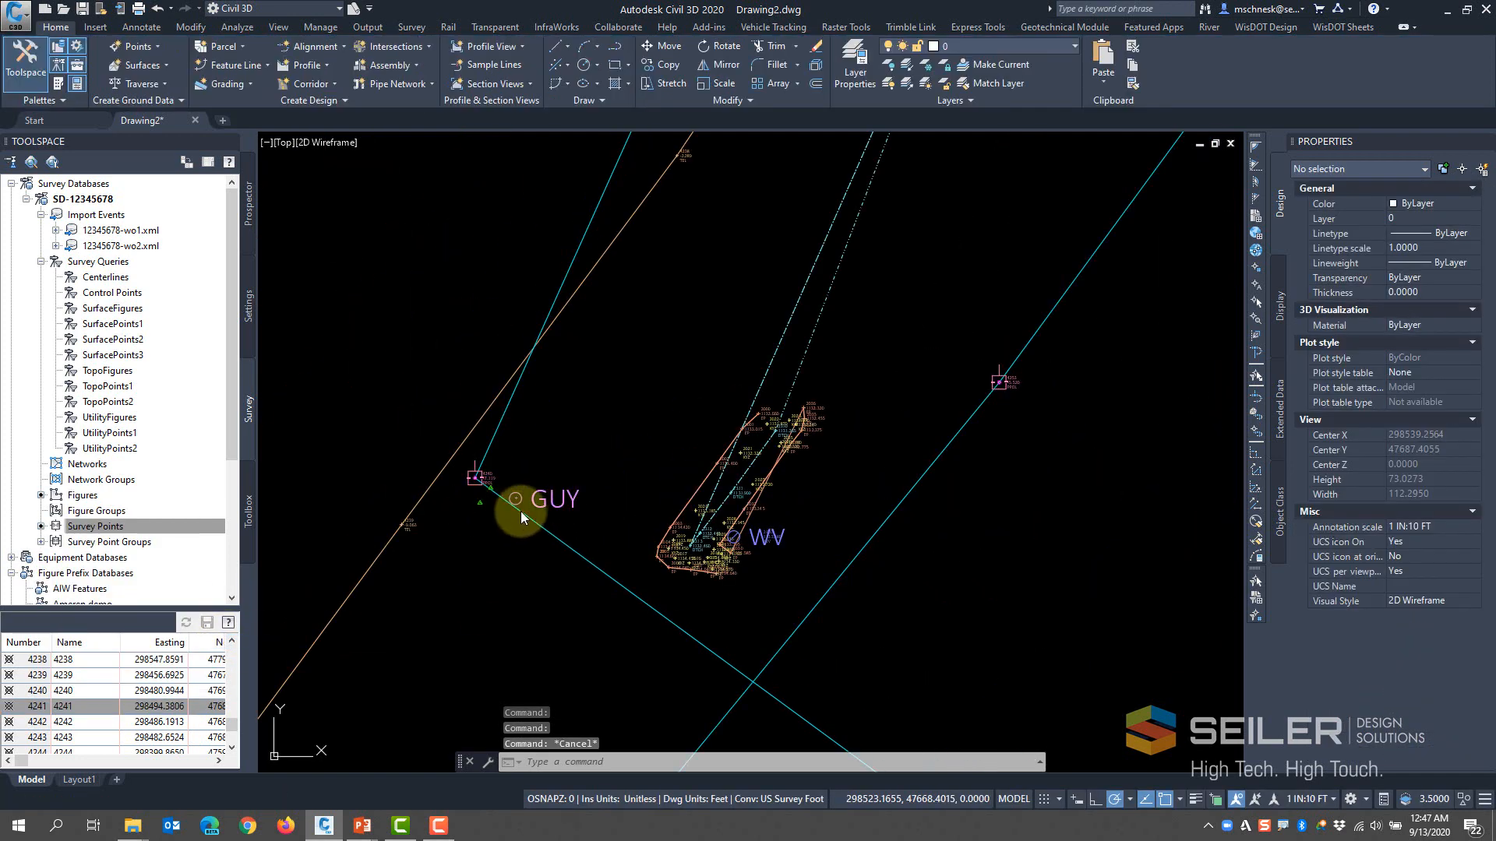
scroll(520, 511, down, 8)
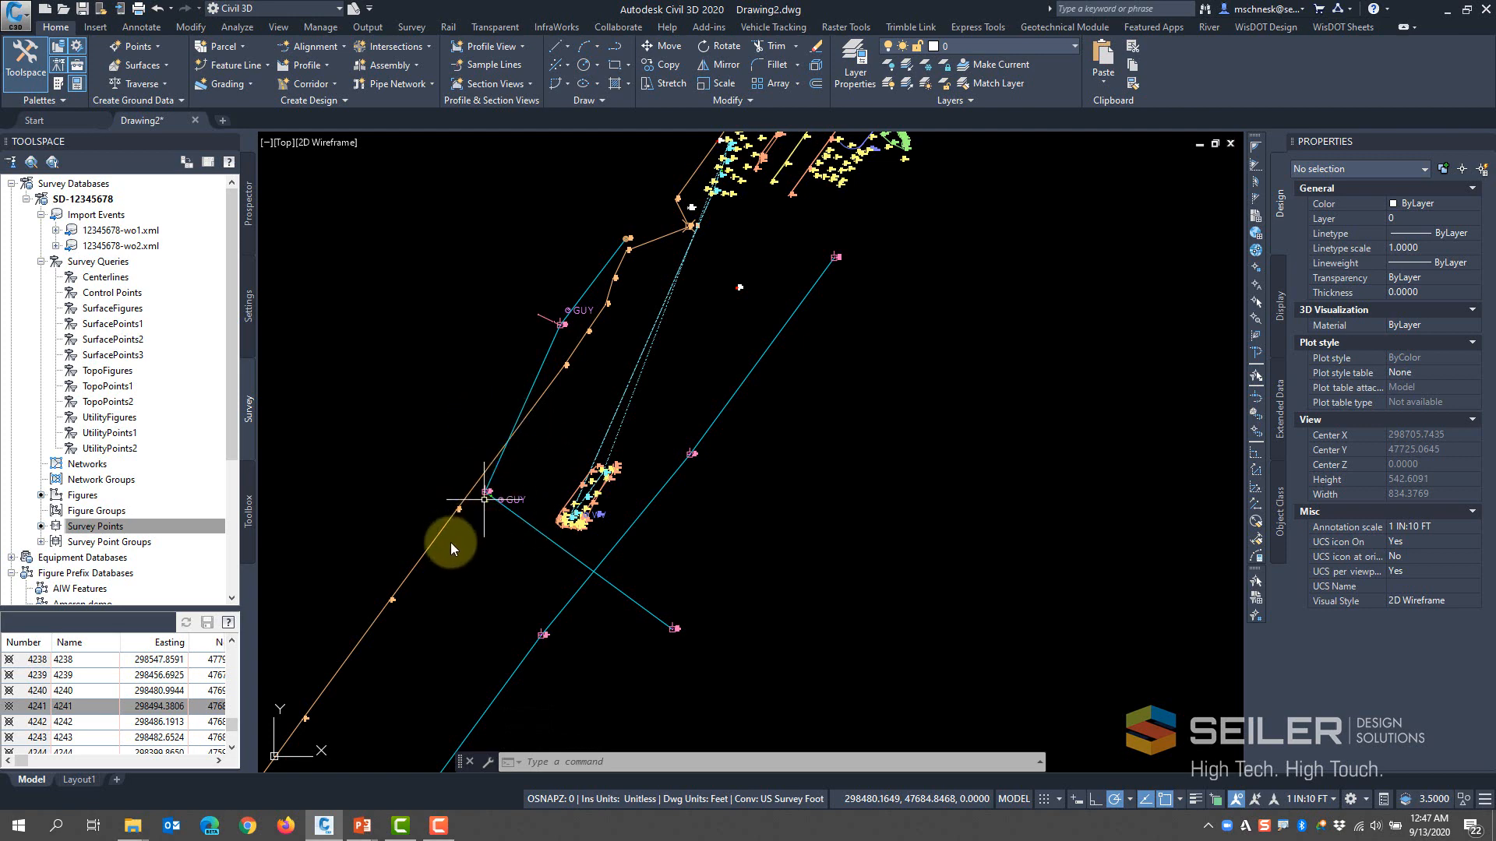
scroll(456, 545, down, 2)
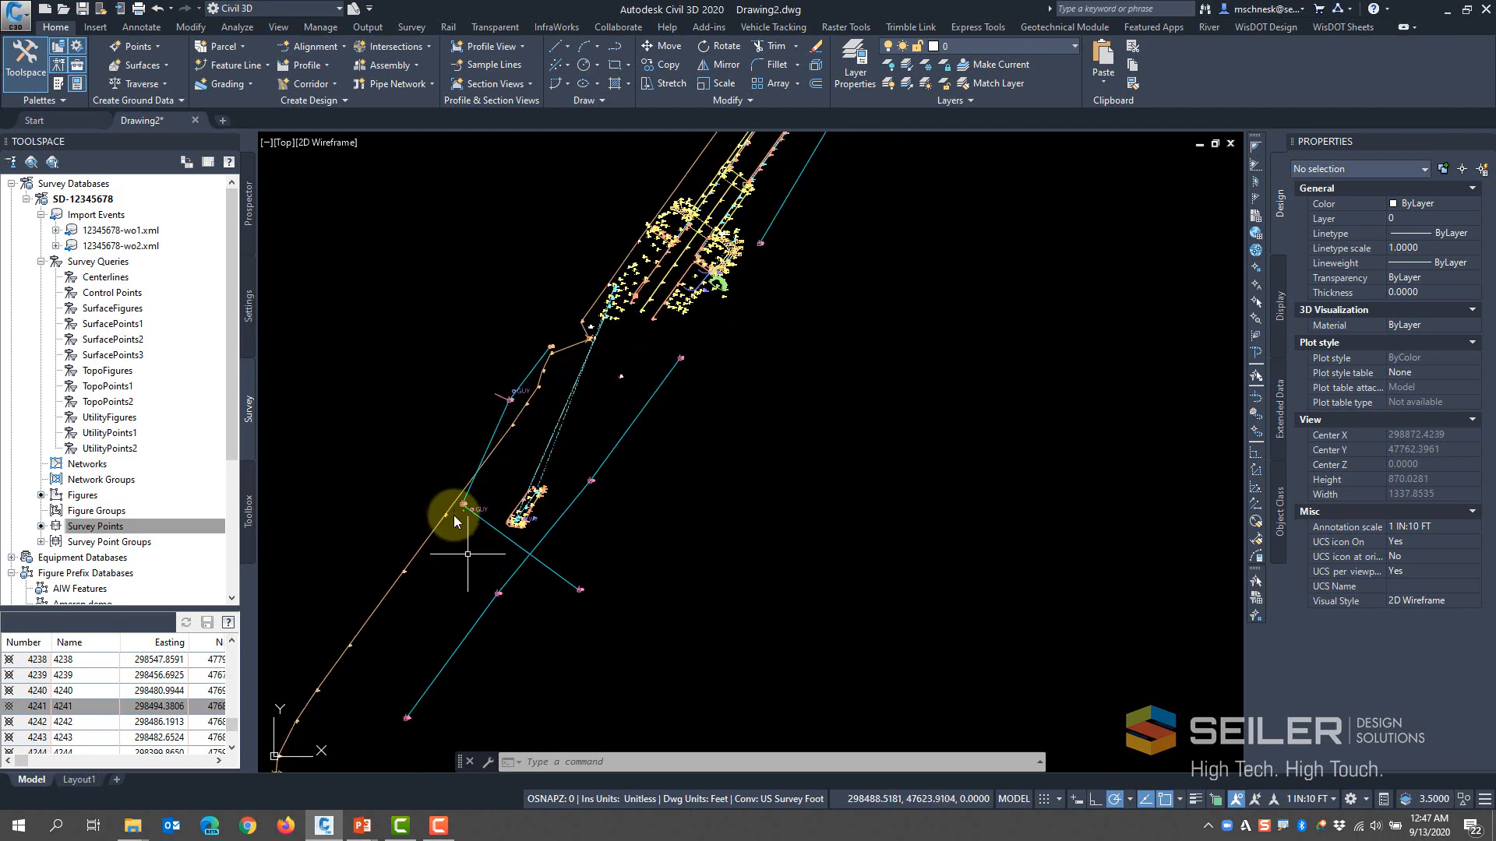
click(109, 231)
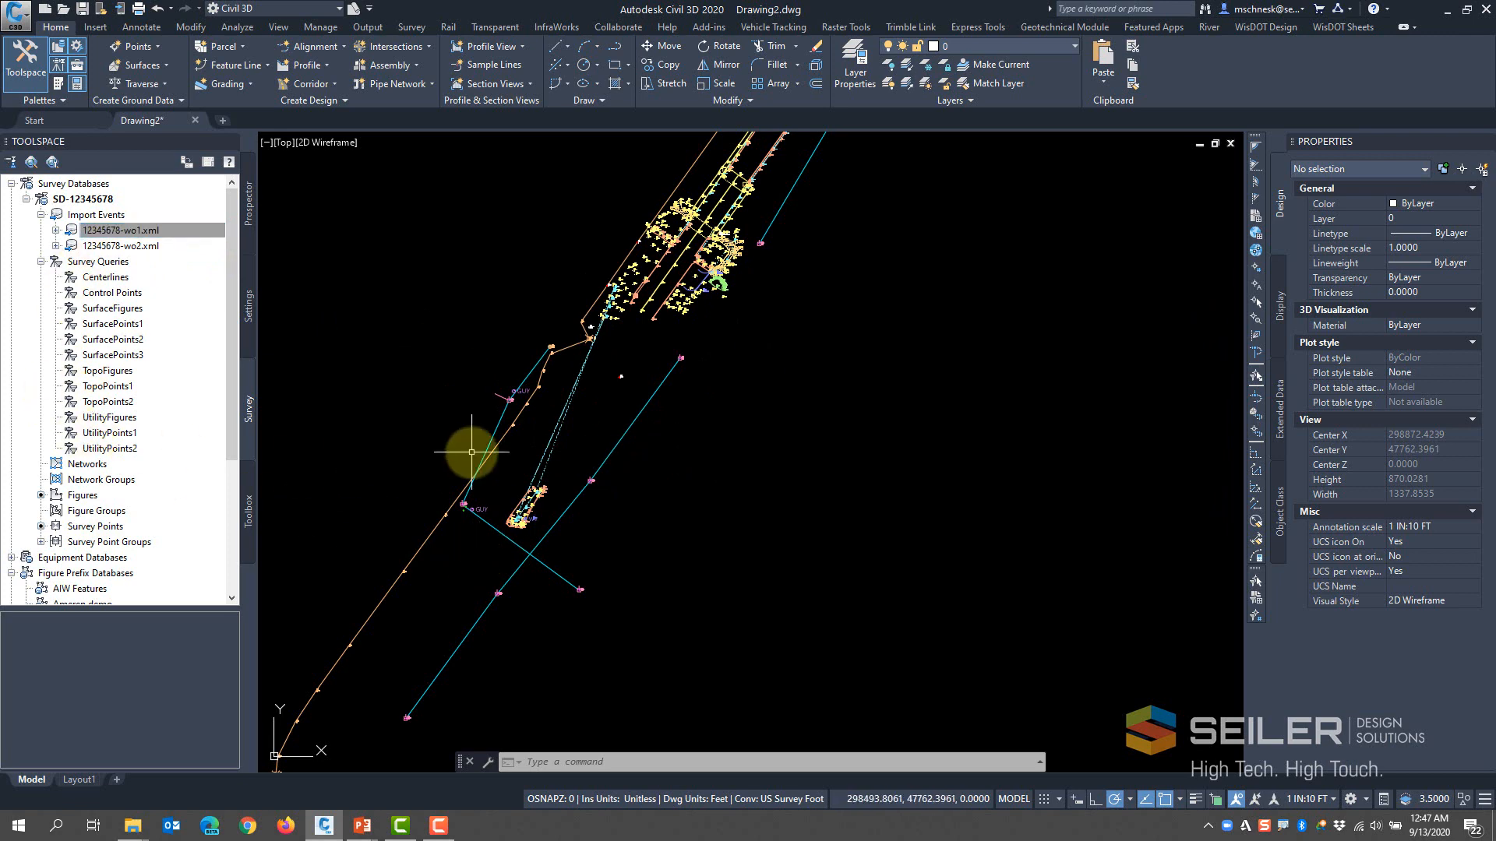
scroll(481, 438, down, 1)
scroll(542, 464, up, 1)
scroll(583, 428, up, 5)
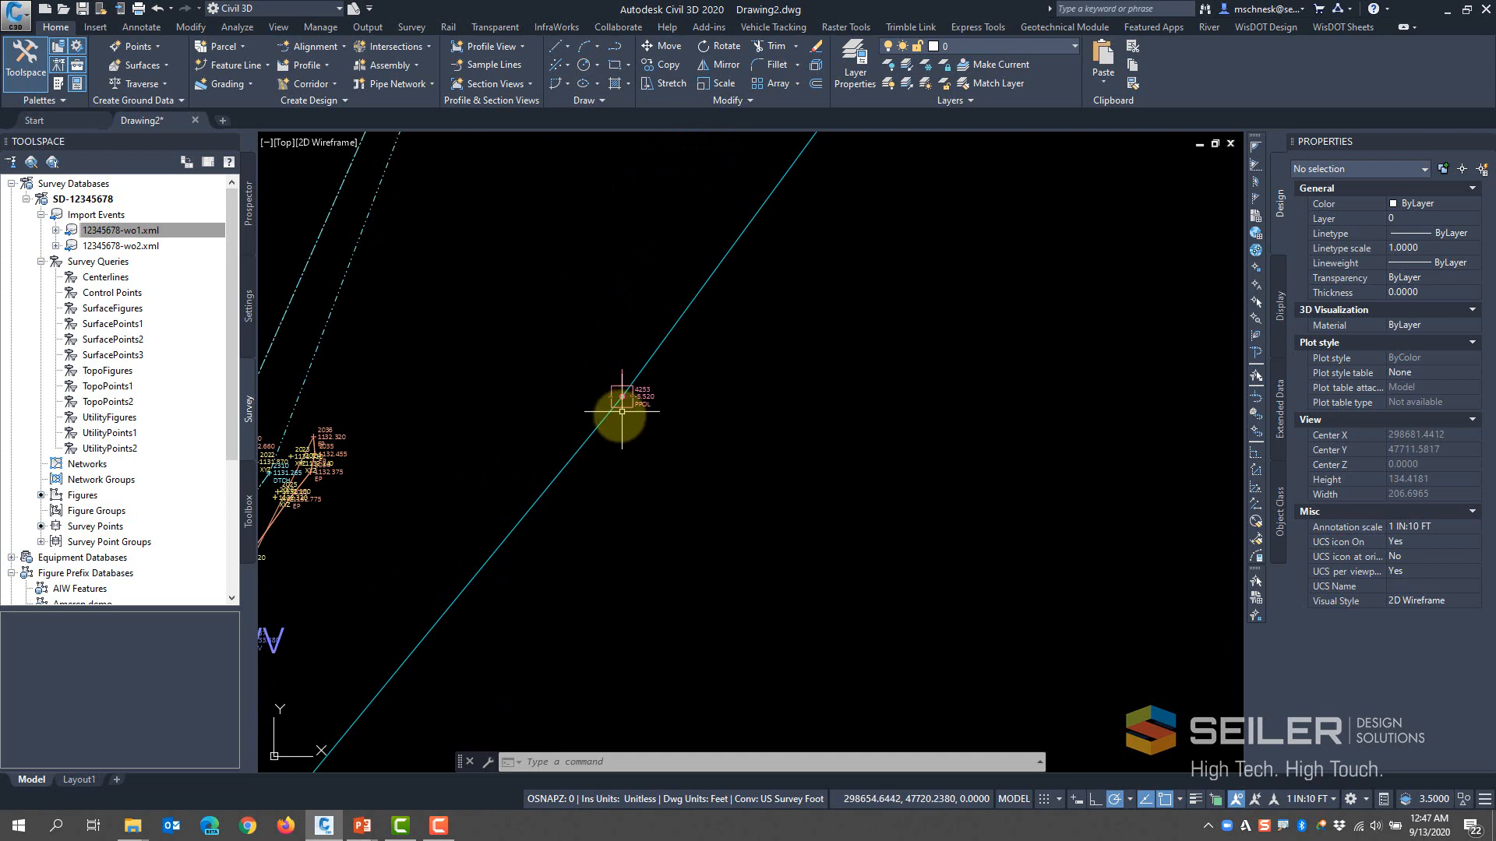
scroll(622, 412, up, 2)
scroll(594, 404, down, 4)
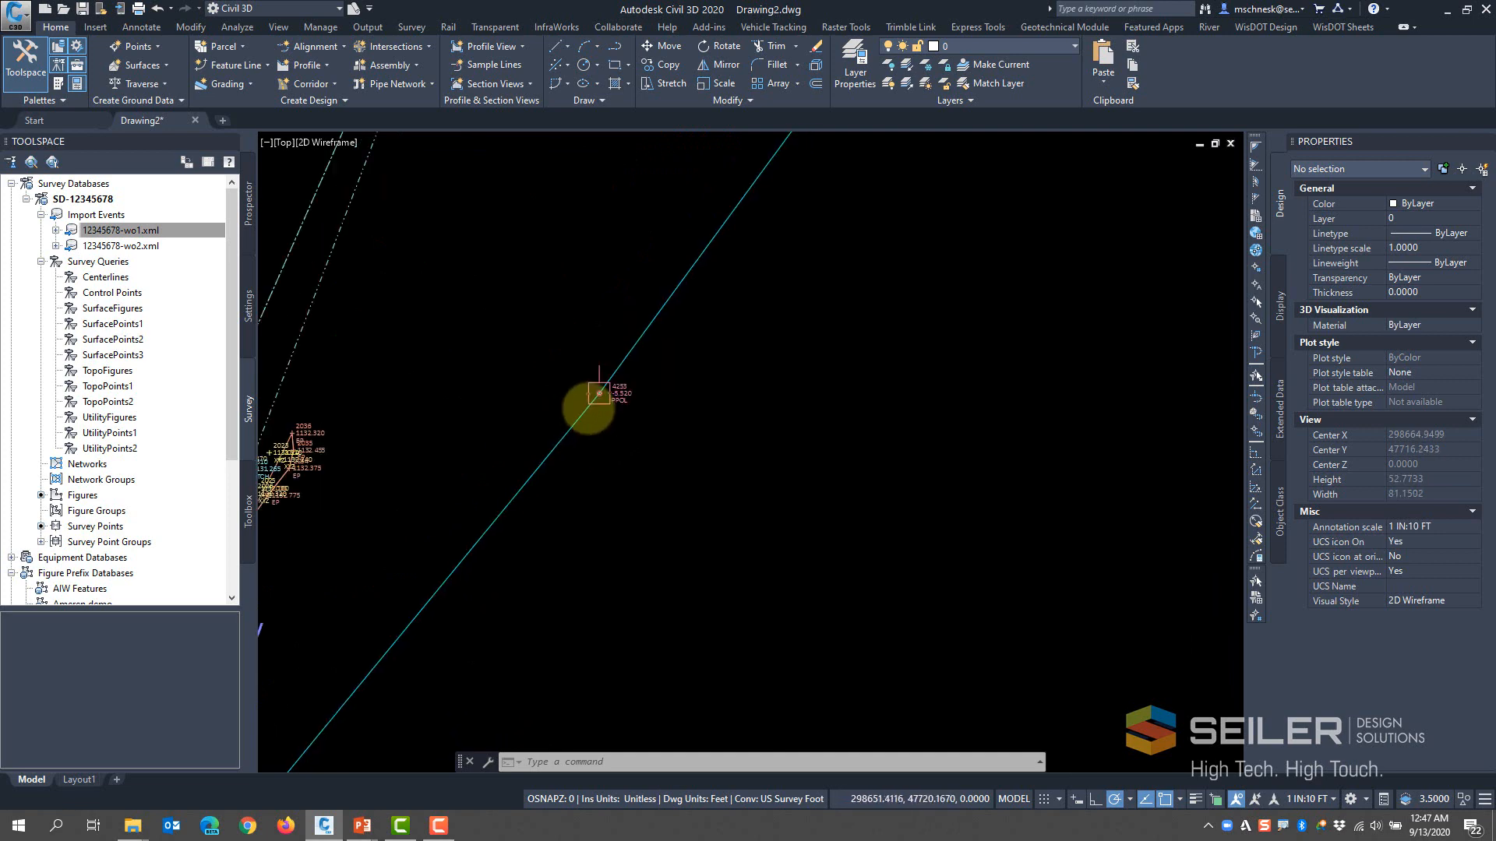
Open the survey figure properties of the power pole line that passes through pole 4253
click(594, 403)
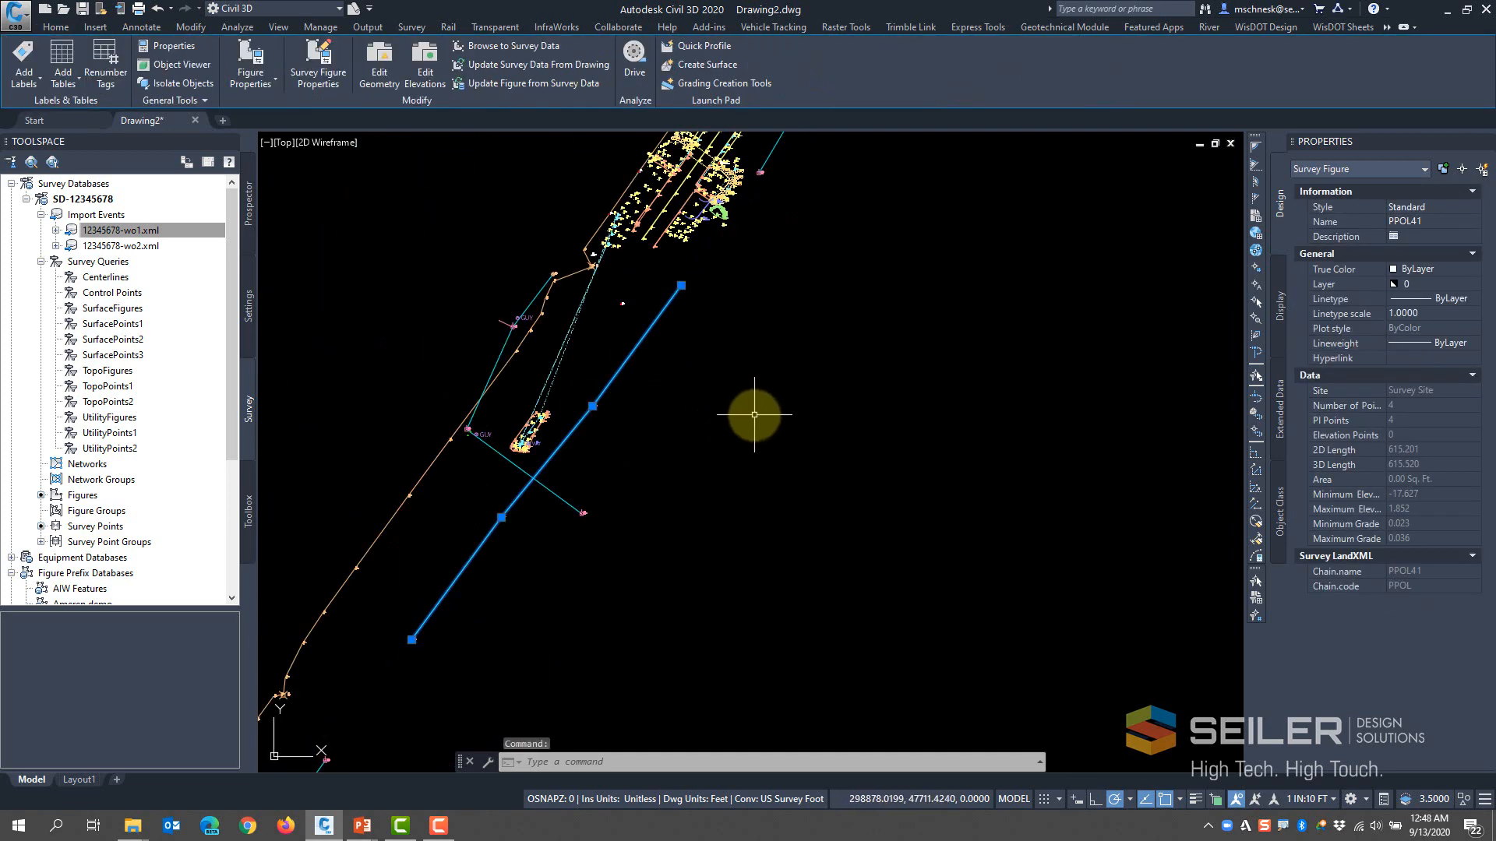
key(Escape)
key(Escape)
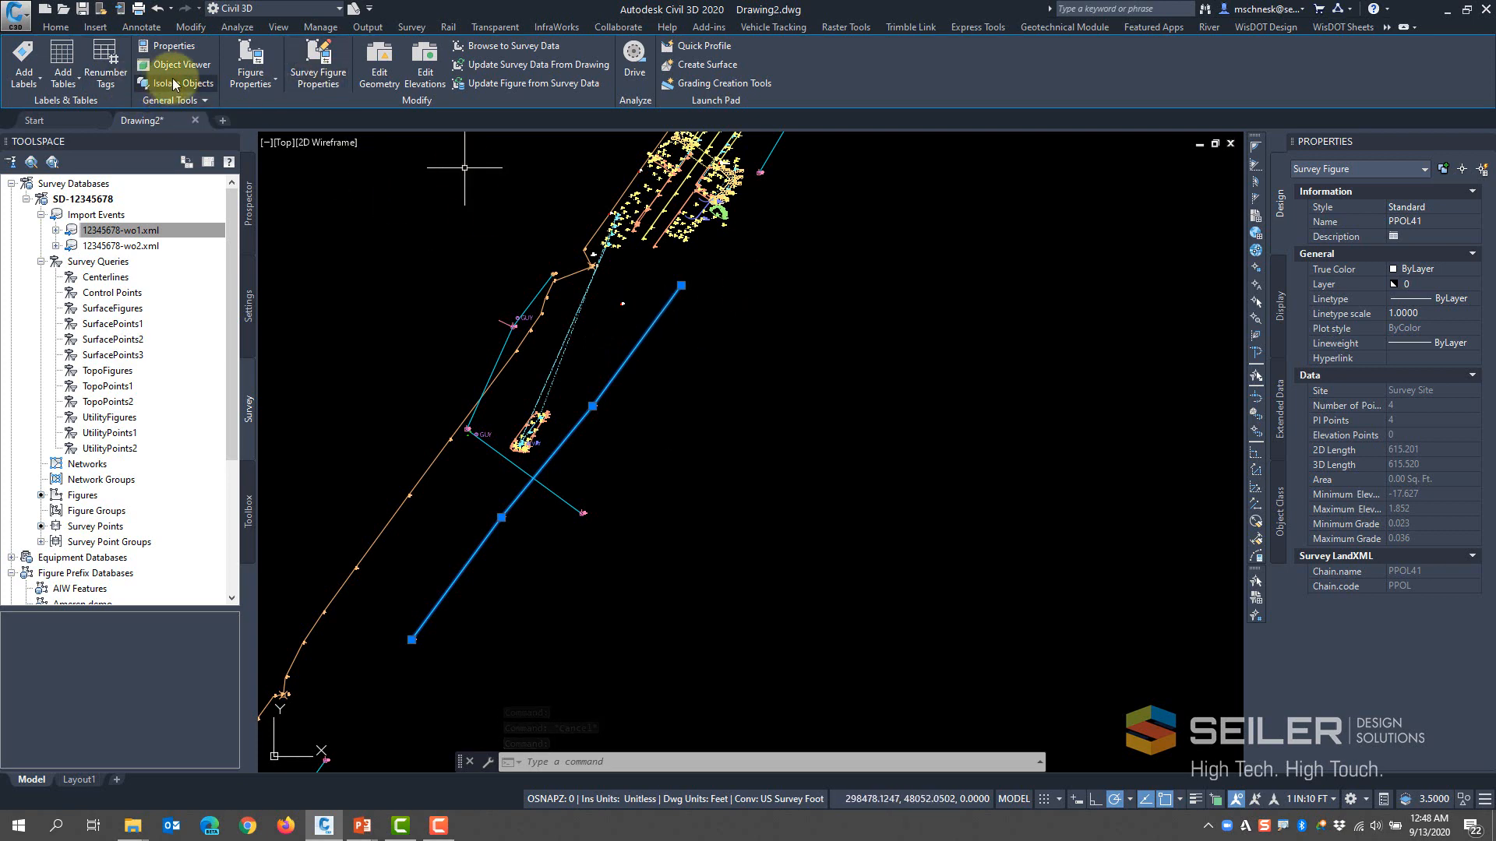
click(318, 63)
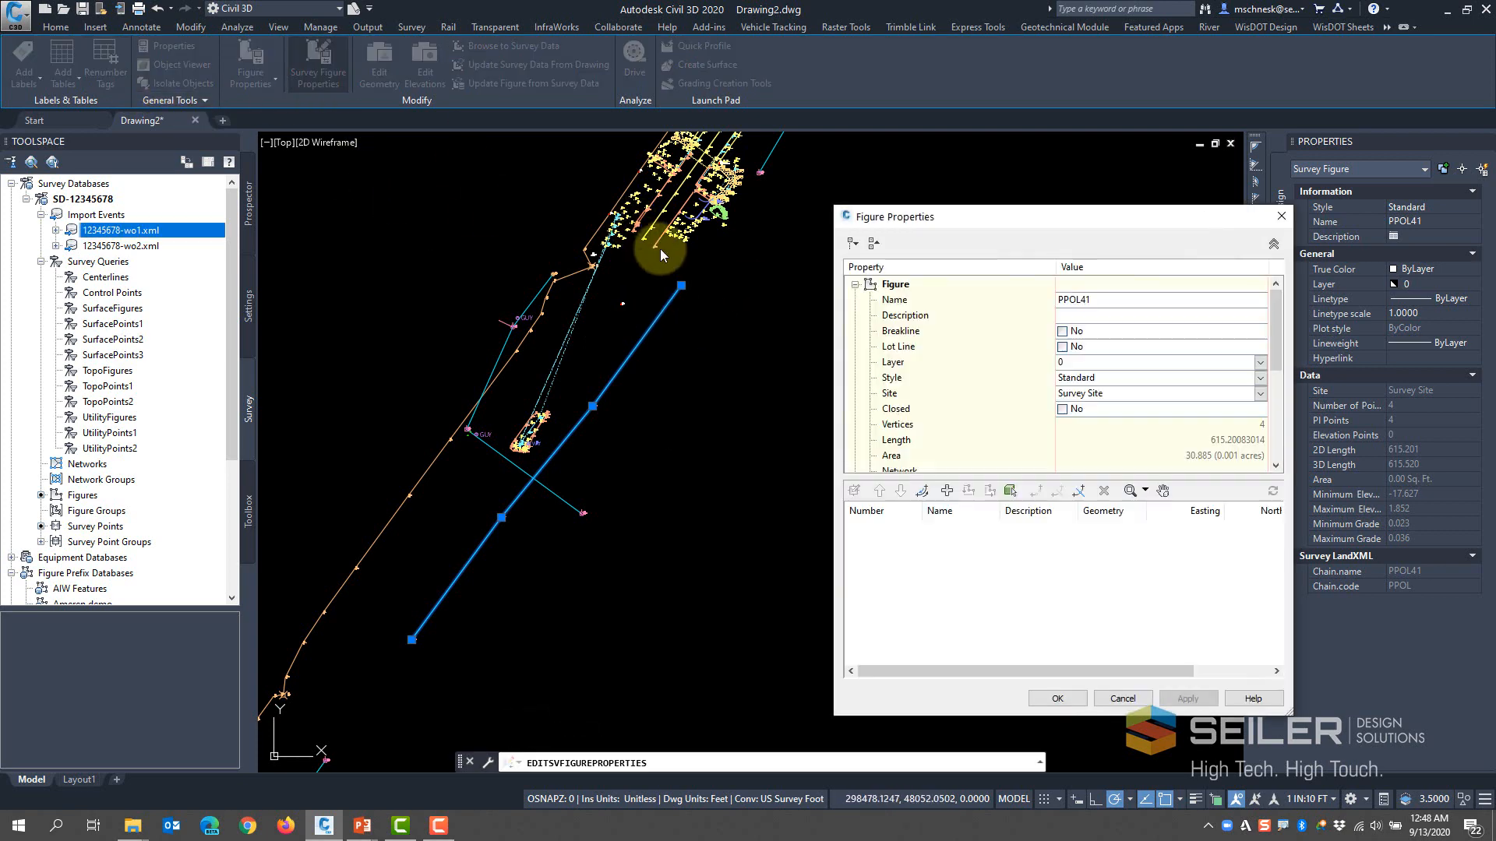
drag(1035, 212, 1106, 170)
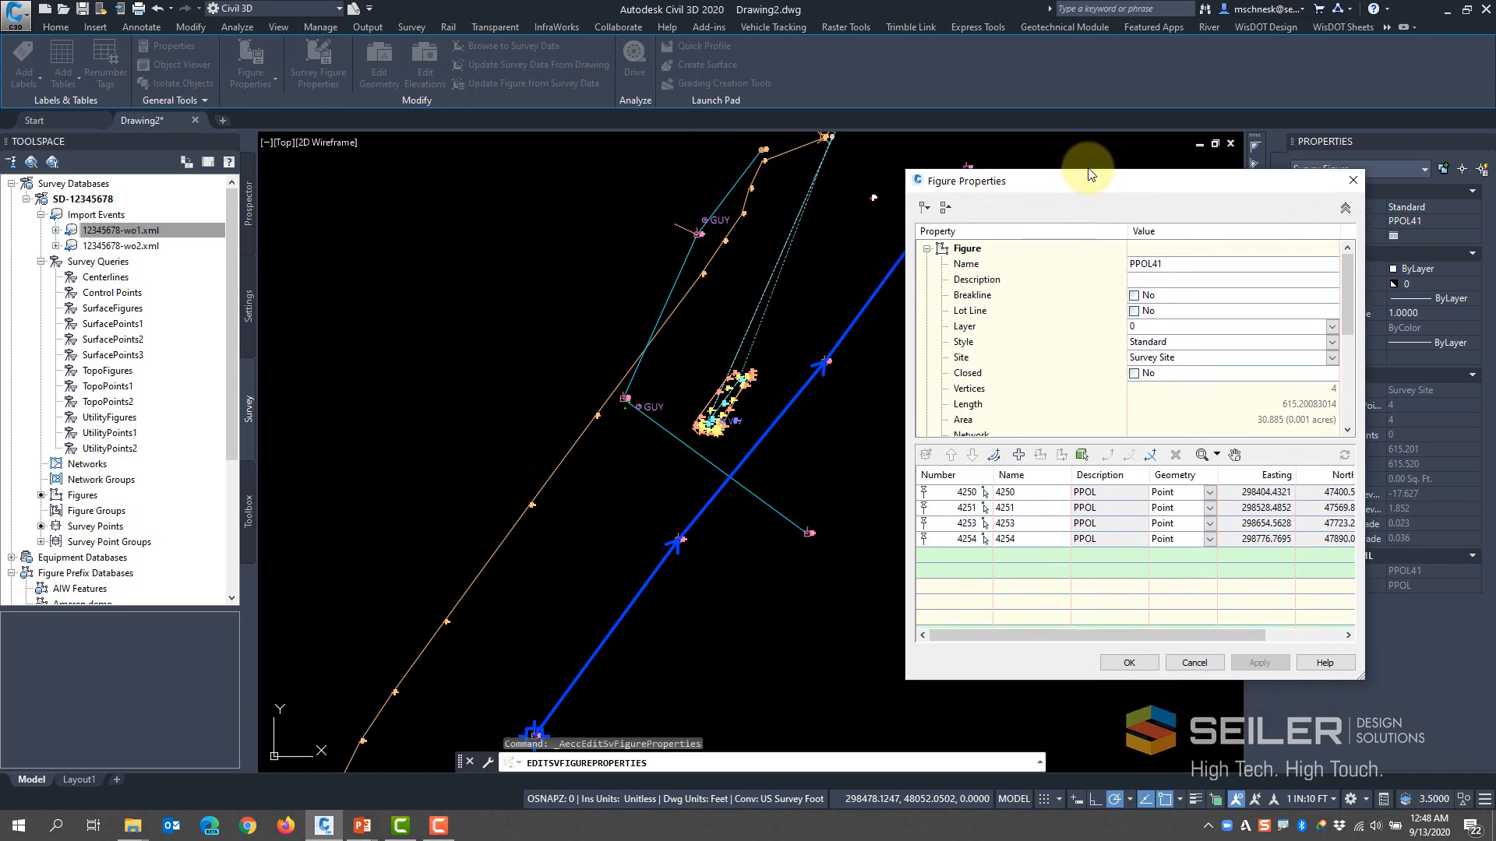
Check where vertices 4250, 4251 and 4253 of figure PPOL41 lie in the drawing, one after another
click(963, 486)
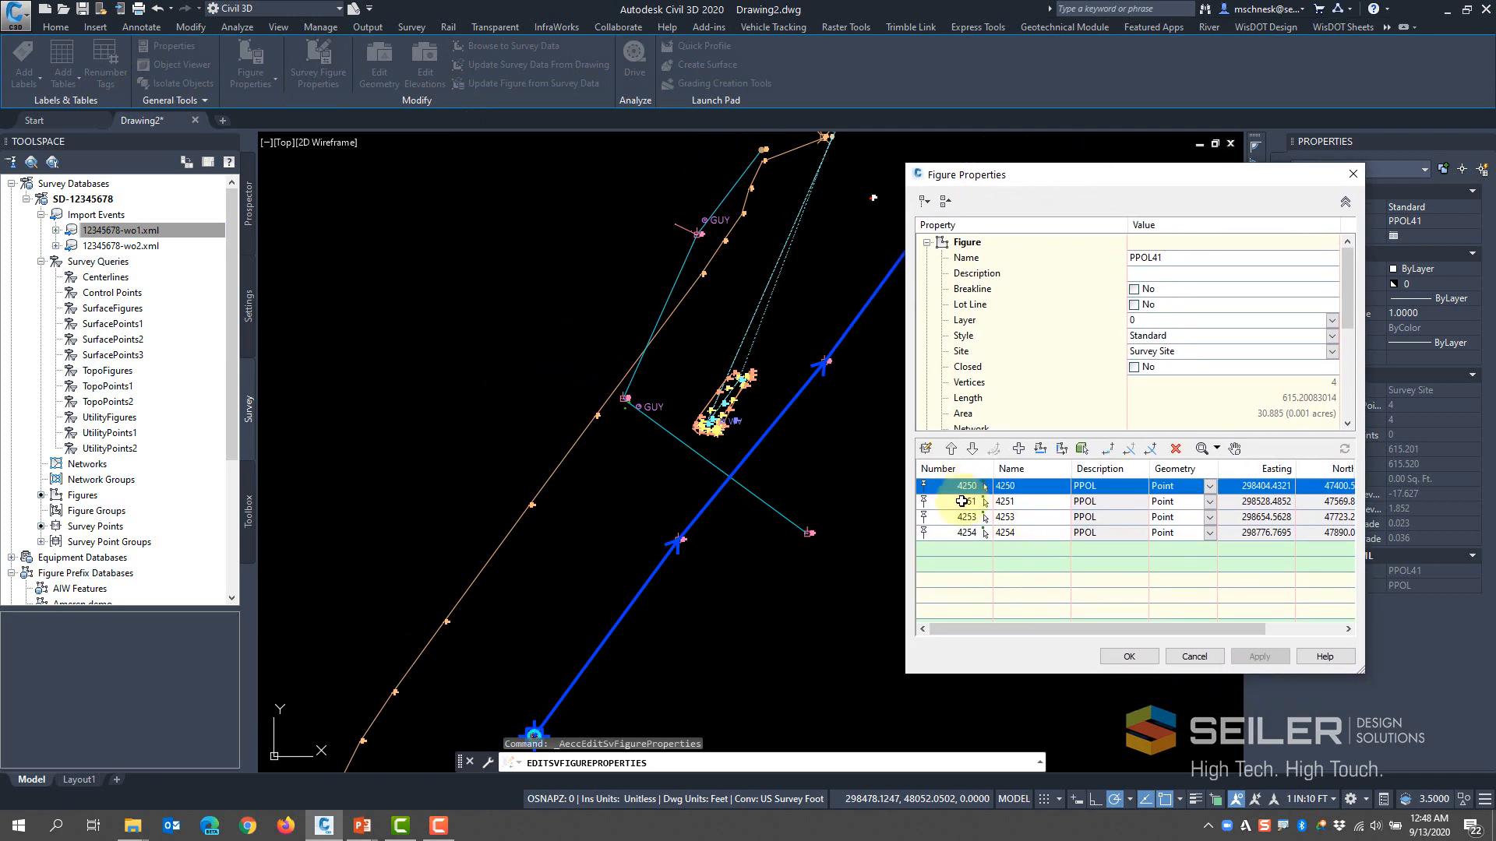
click(963, 501)
click(962, 517)
click(960, 546)
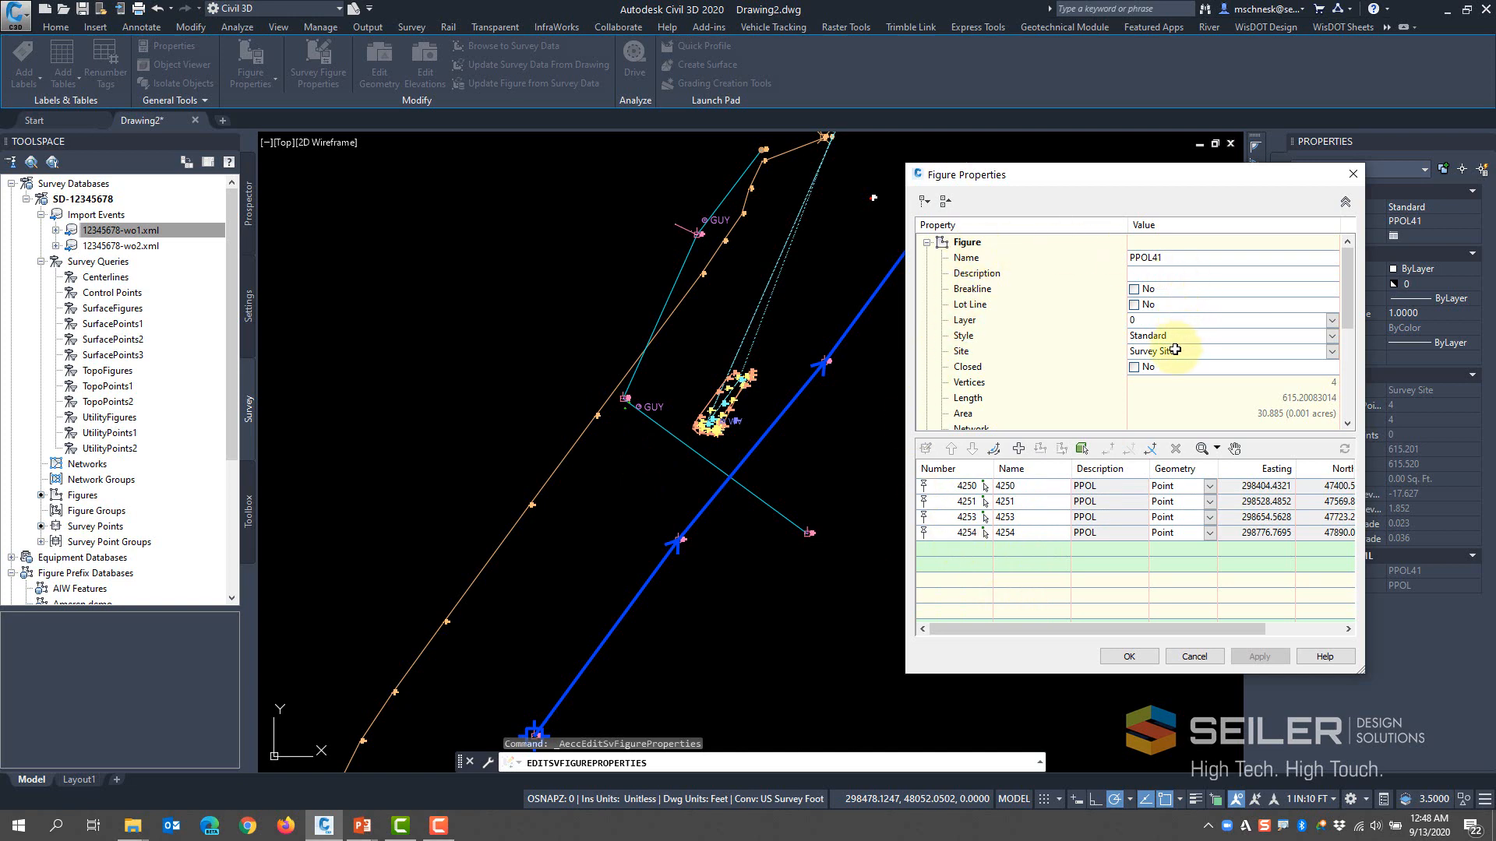
Rename survey figure PPOL41 as OH41, set its style to E UTL Overhead Utility, and accept the properties
click(1177, 257)
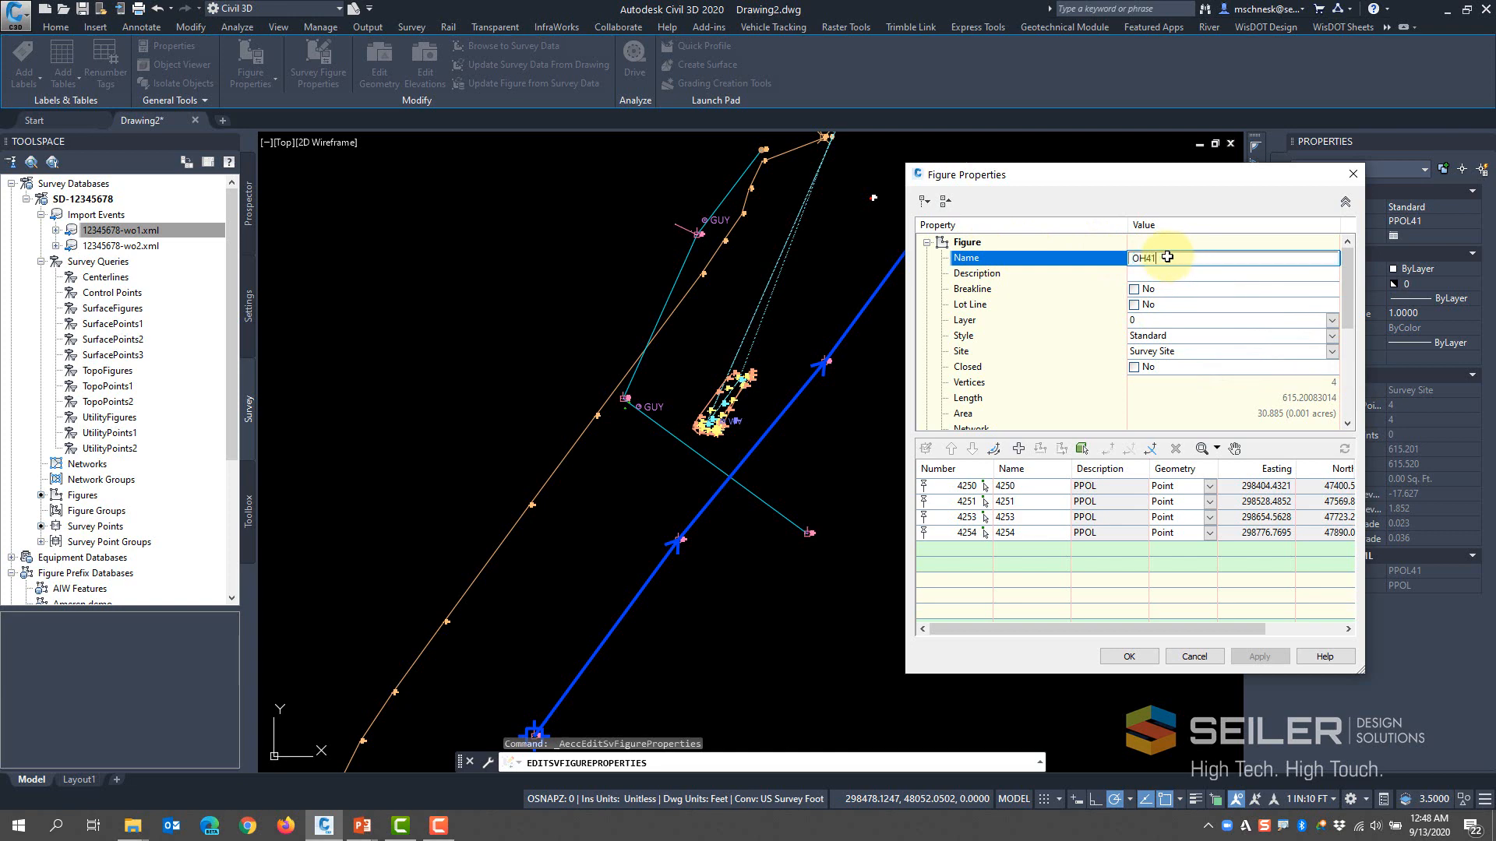
click(1190, 335)
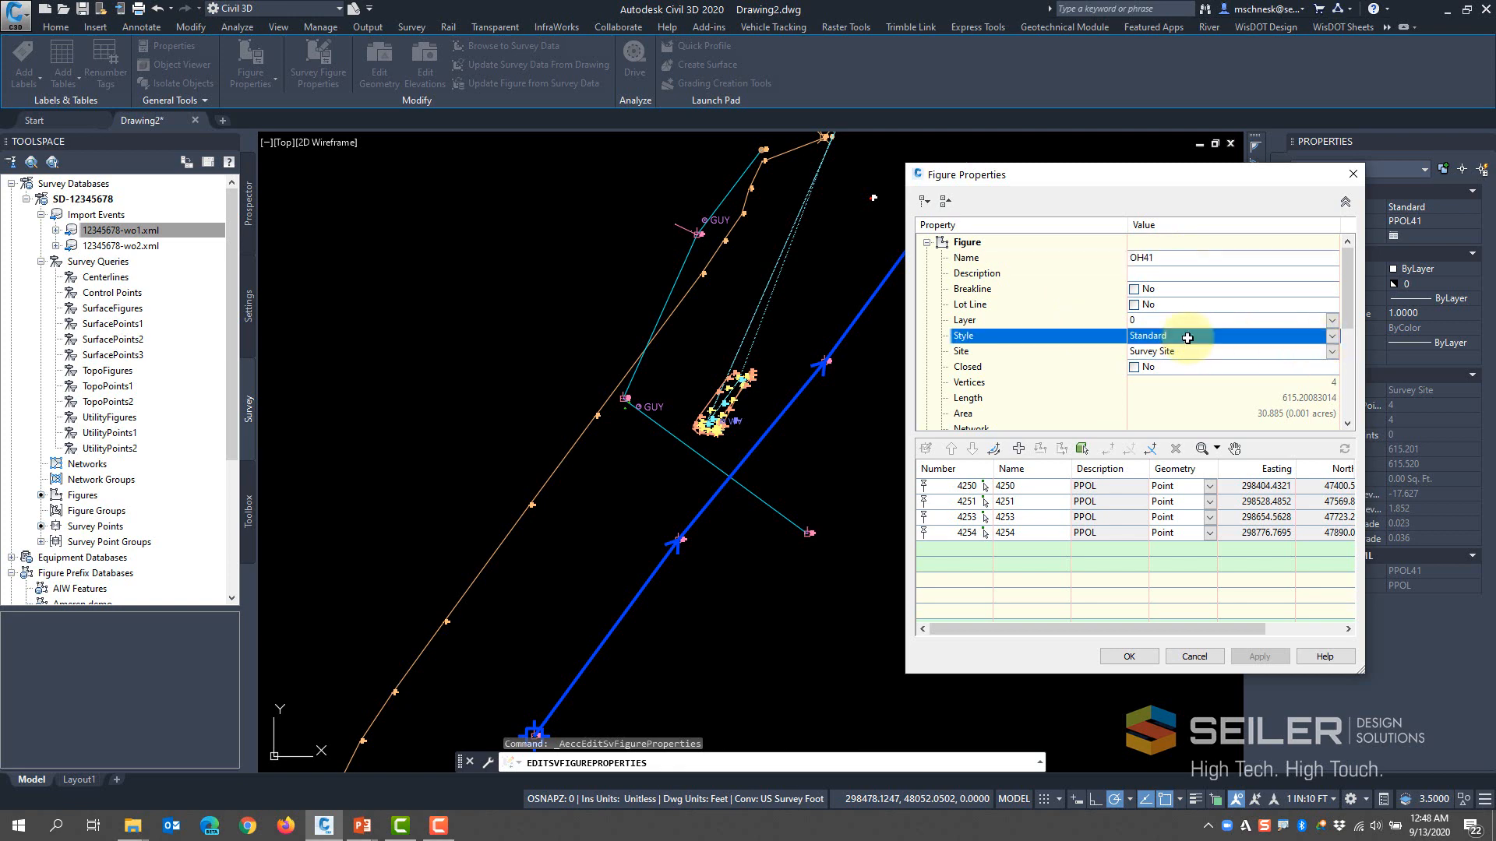
click(1324, 337)
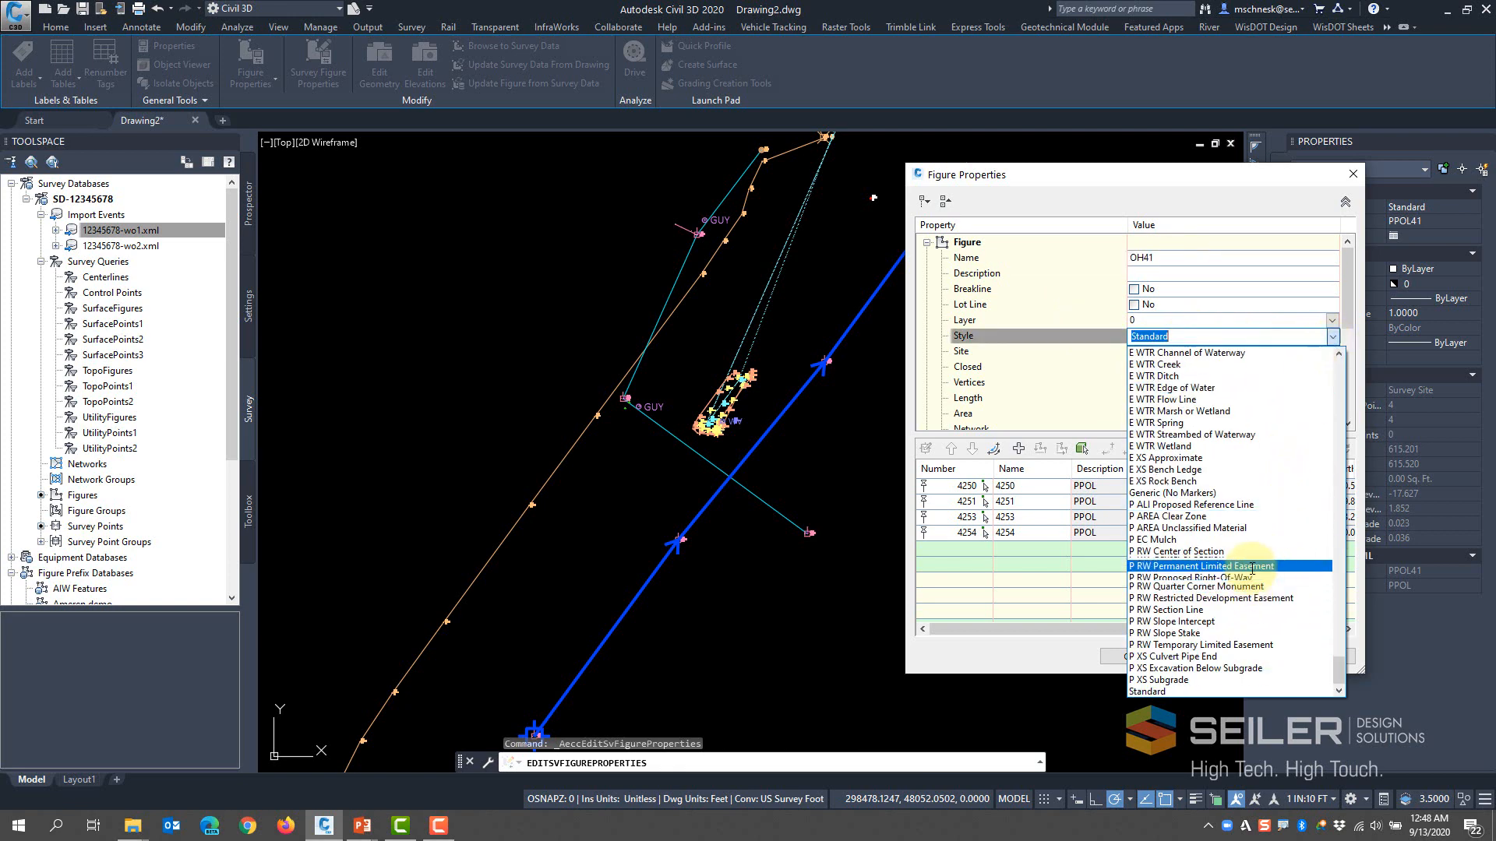
scroll(1251, 568, up, 6)
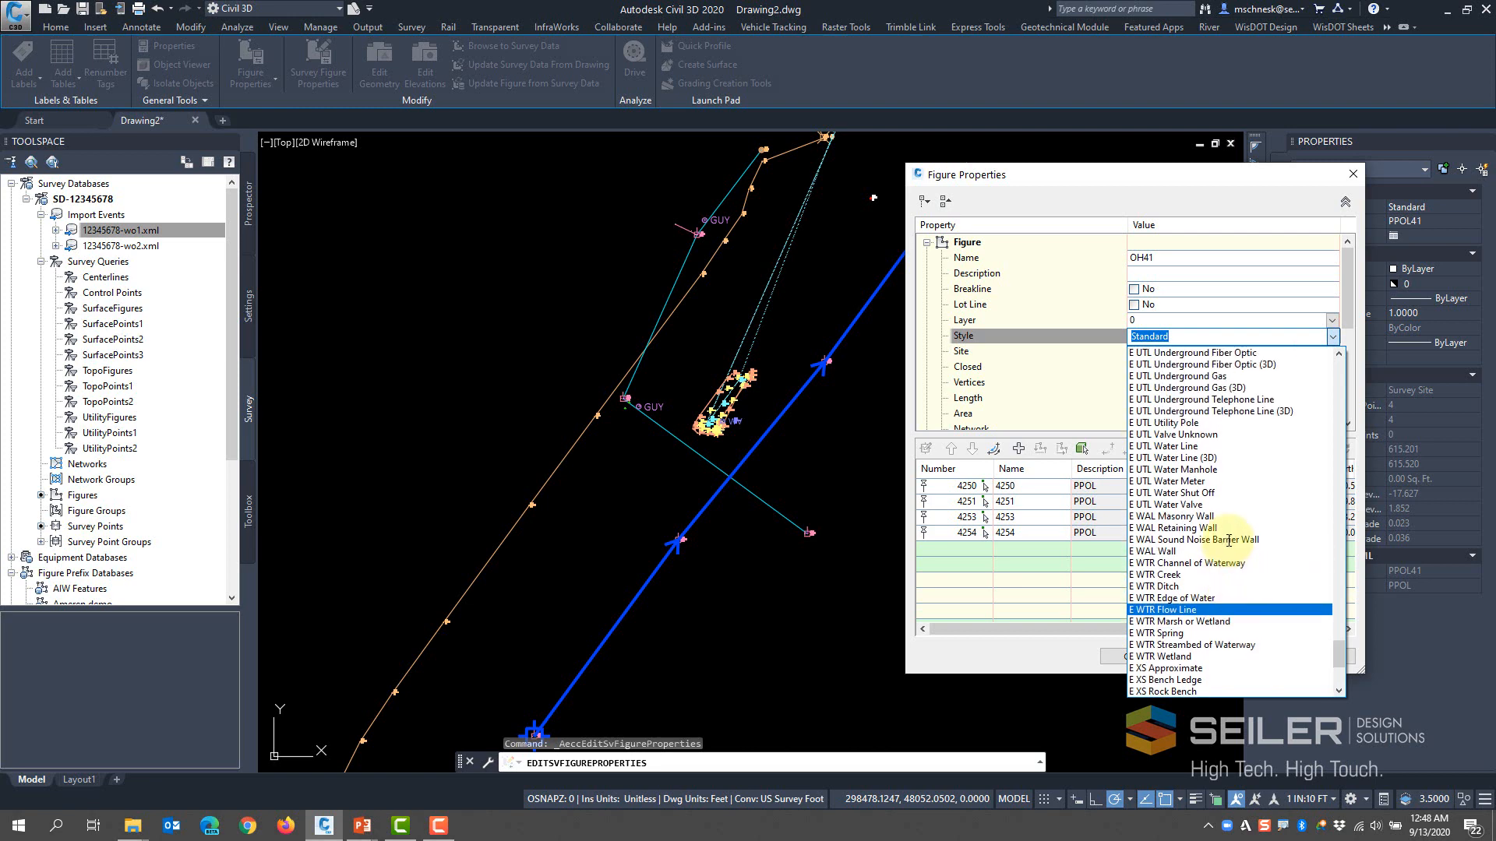
scroll(1192, 499, up, 3)
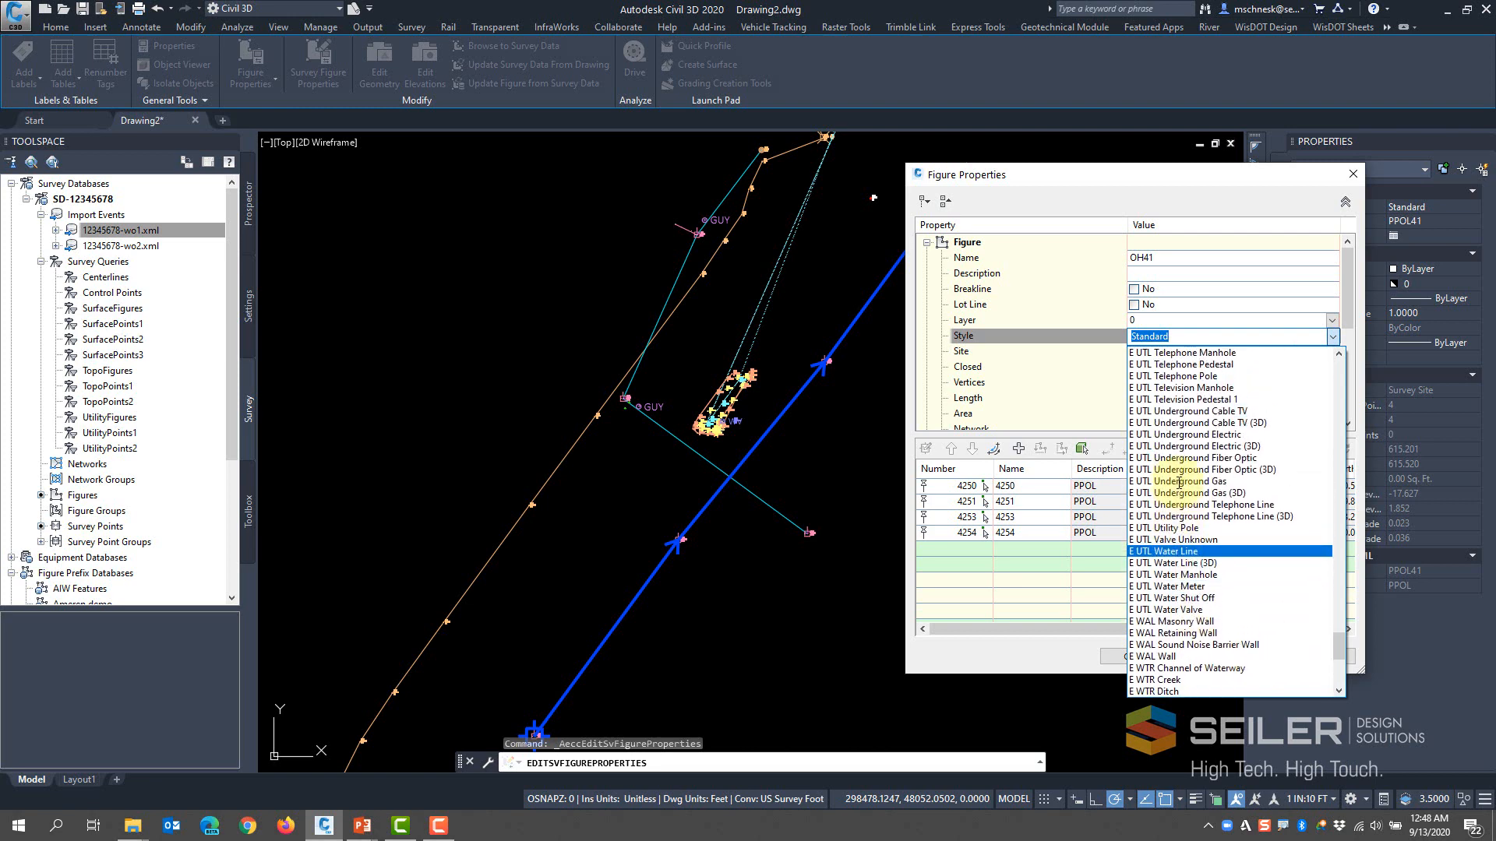
scroll(1179, 483, up, 5)
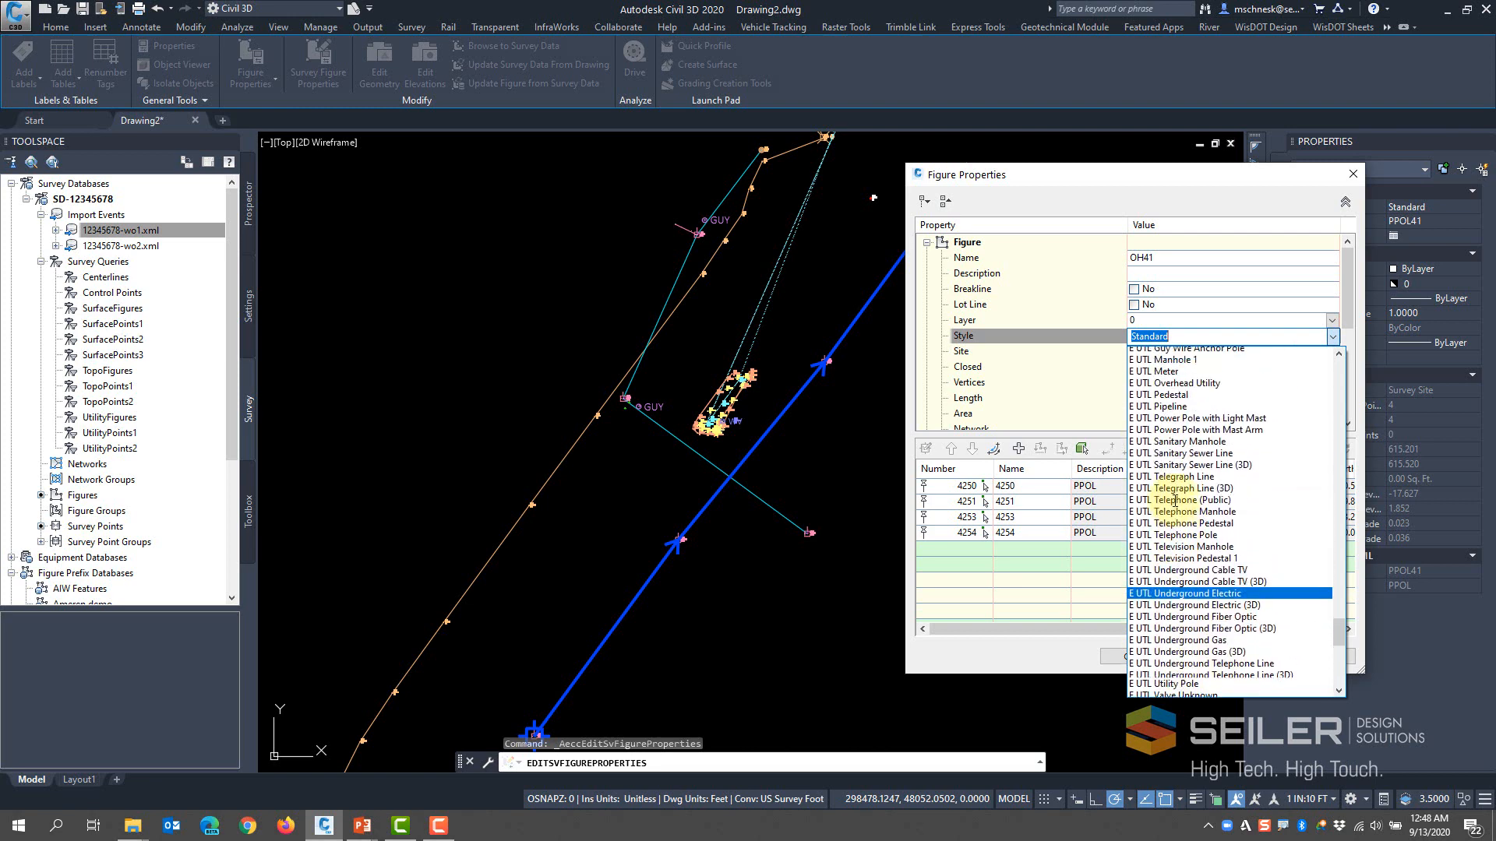
scroll(1175, 500, up, 1)
click(1198, 399)
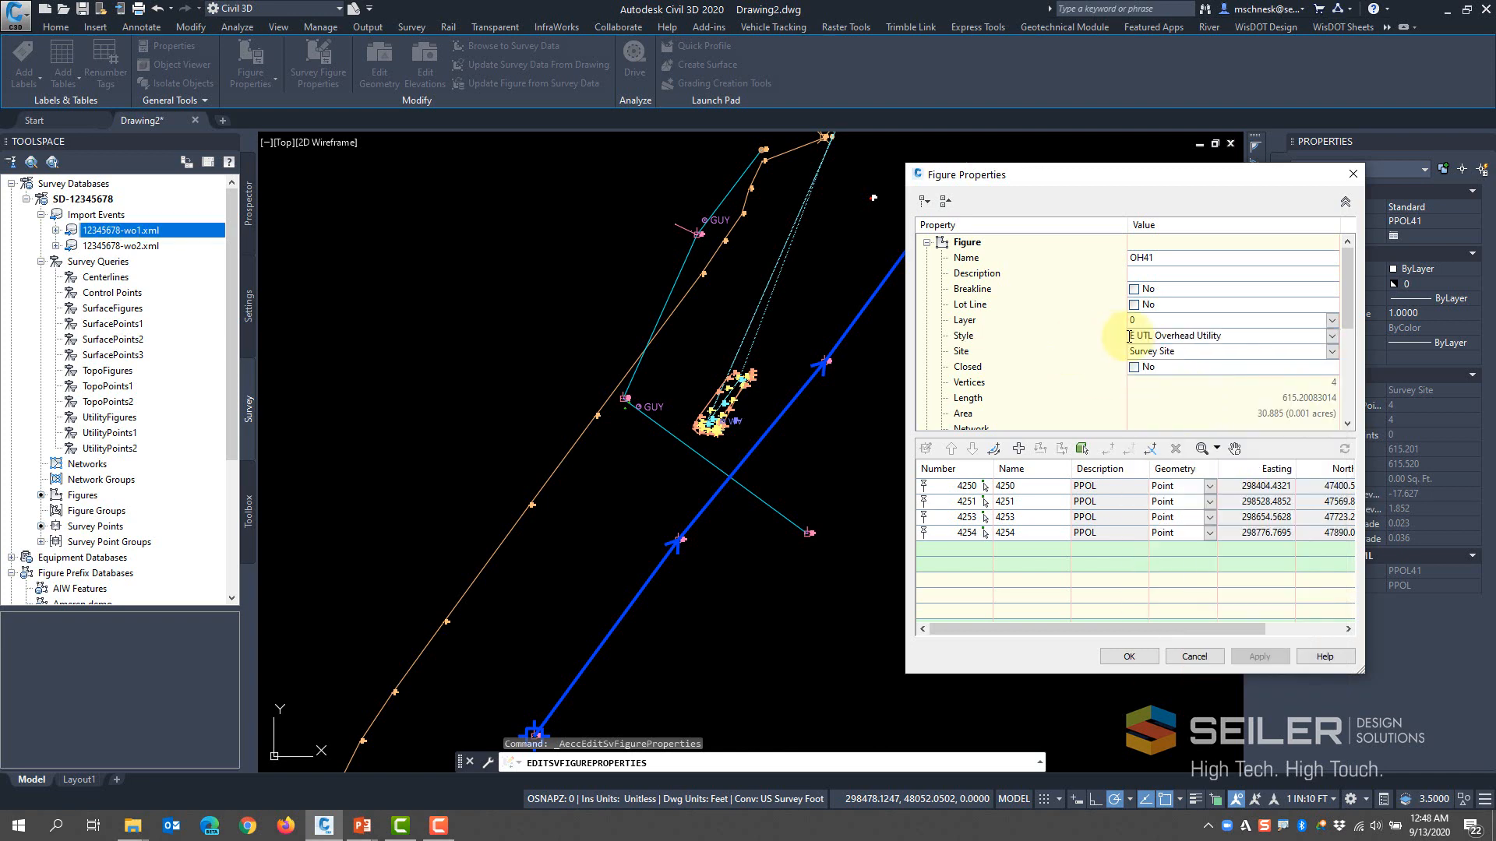
click(1130, 656)
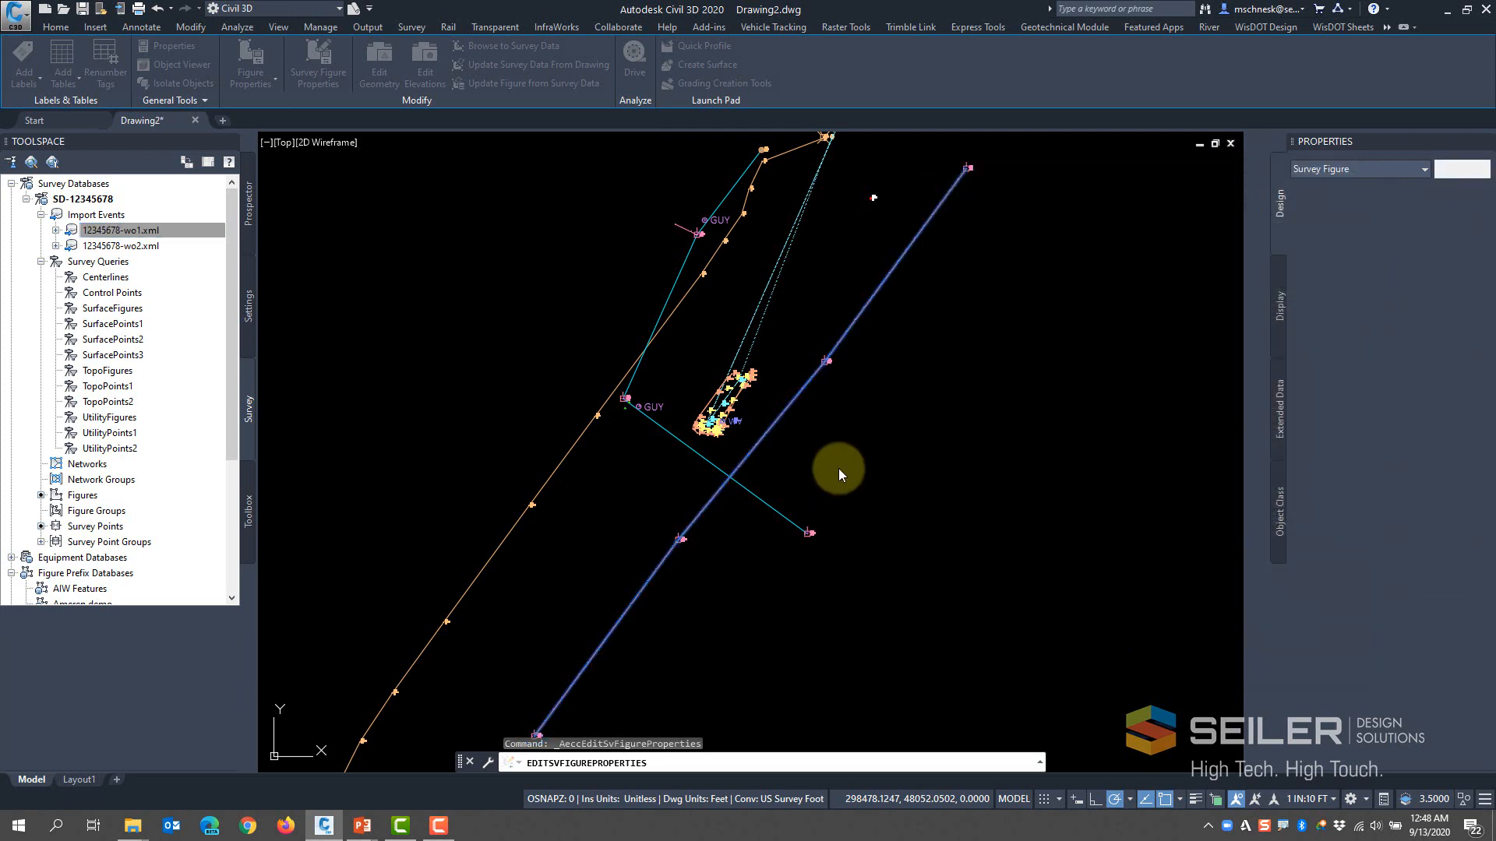
Inspect the linetype along overhead utility figure OH41 and look over the neighbouring power pole lines
scroll(717, 479, up, 6)
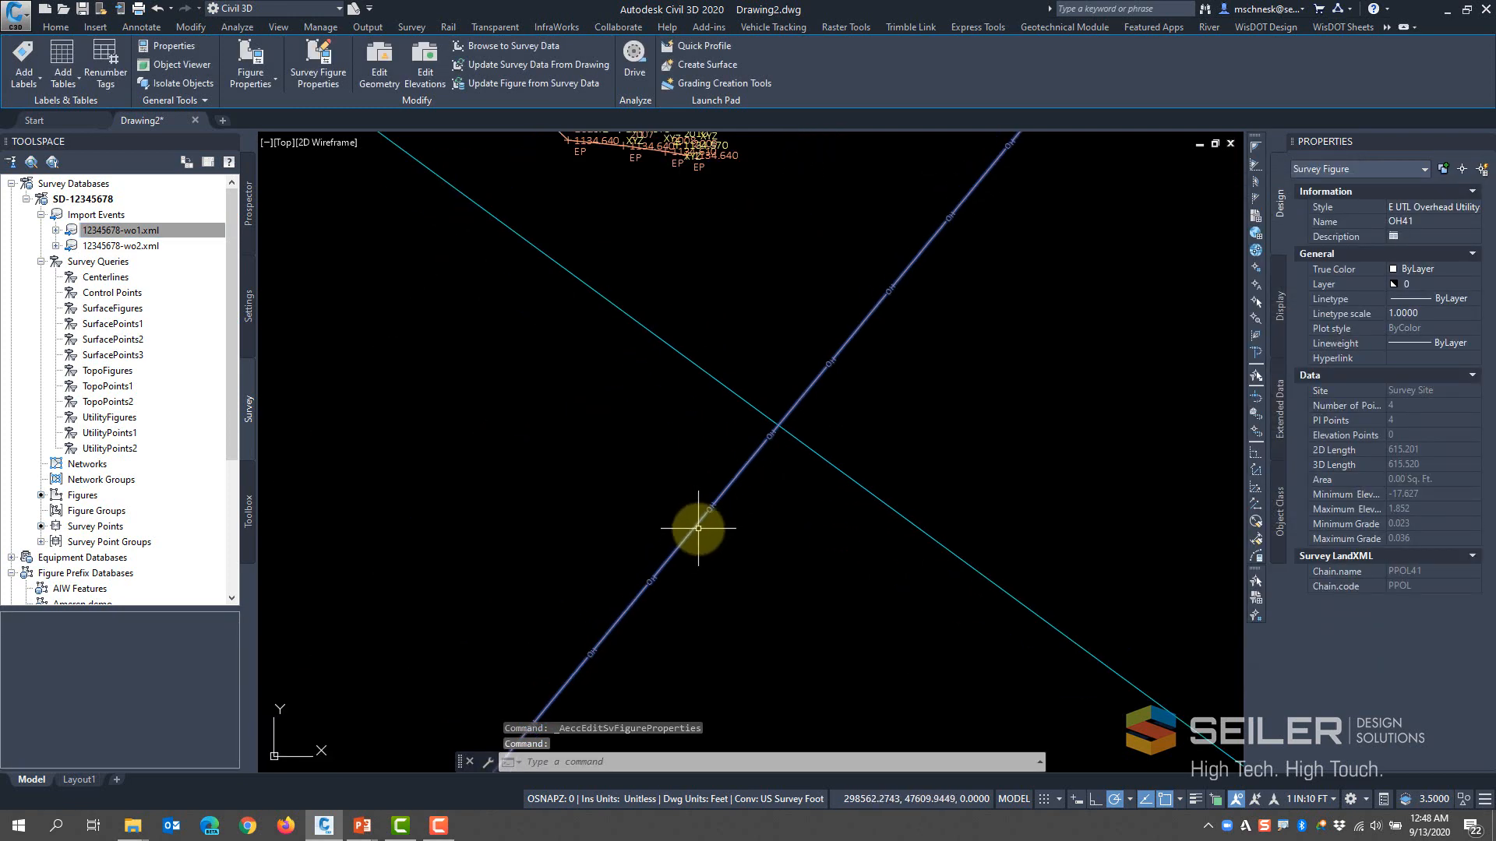
click(49, 444)
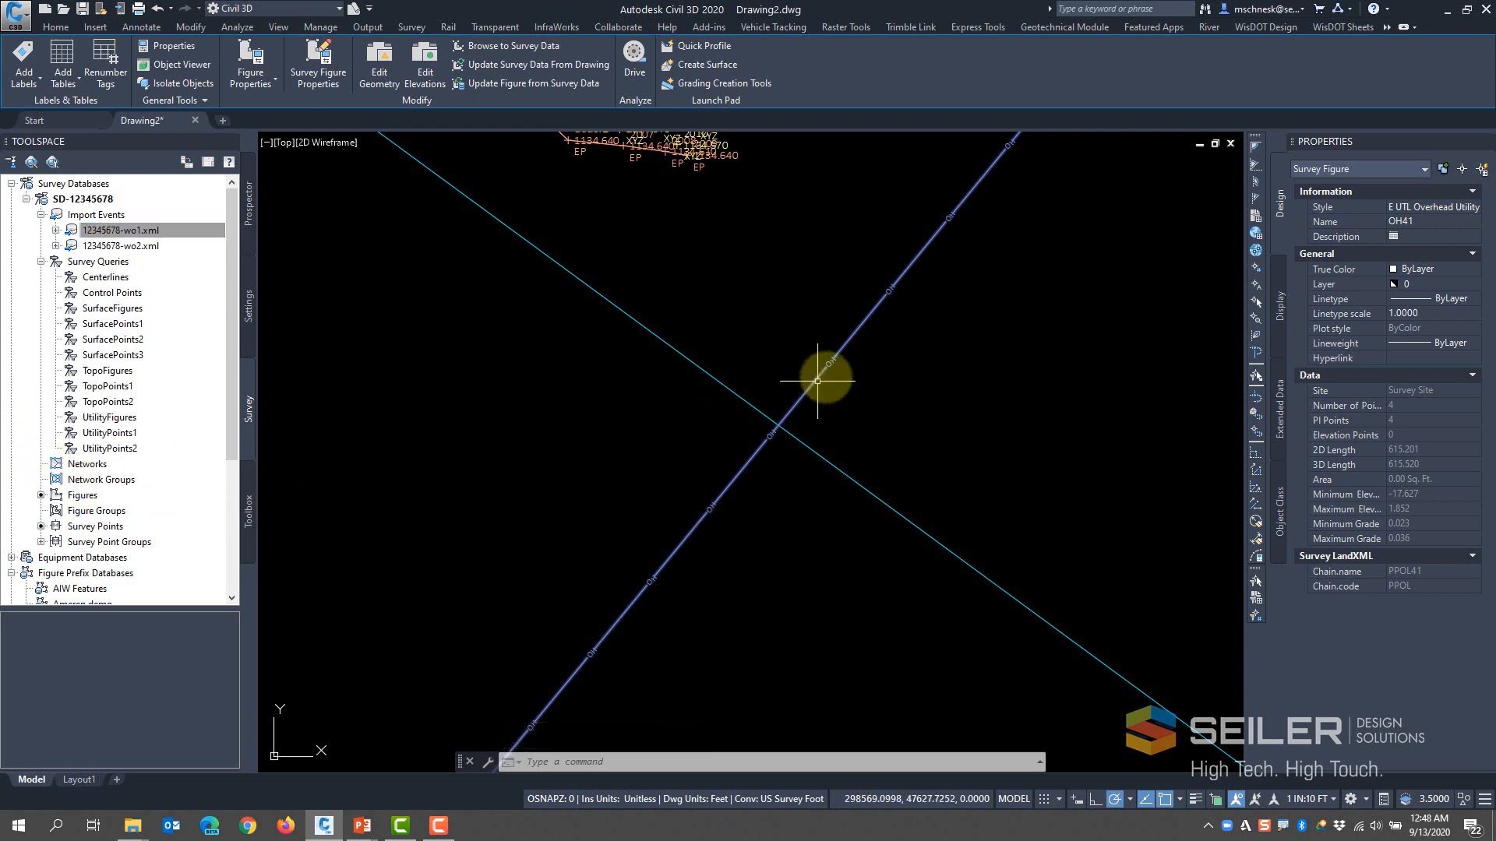
scroll(787, 378, down, 5)
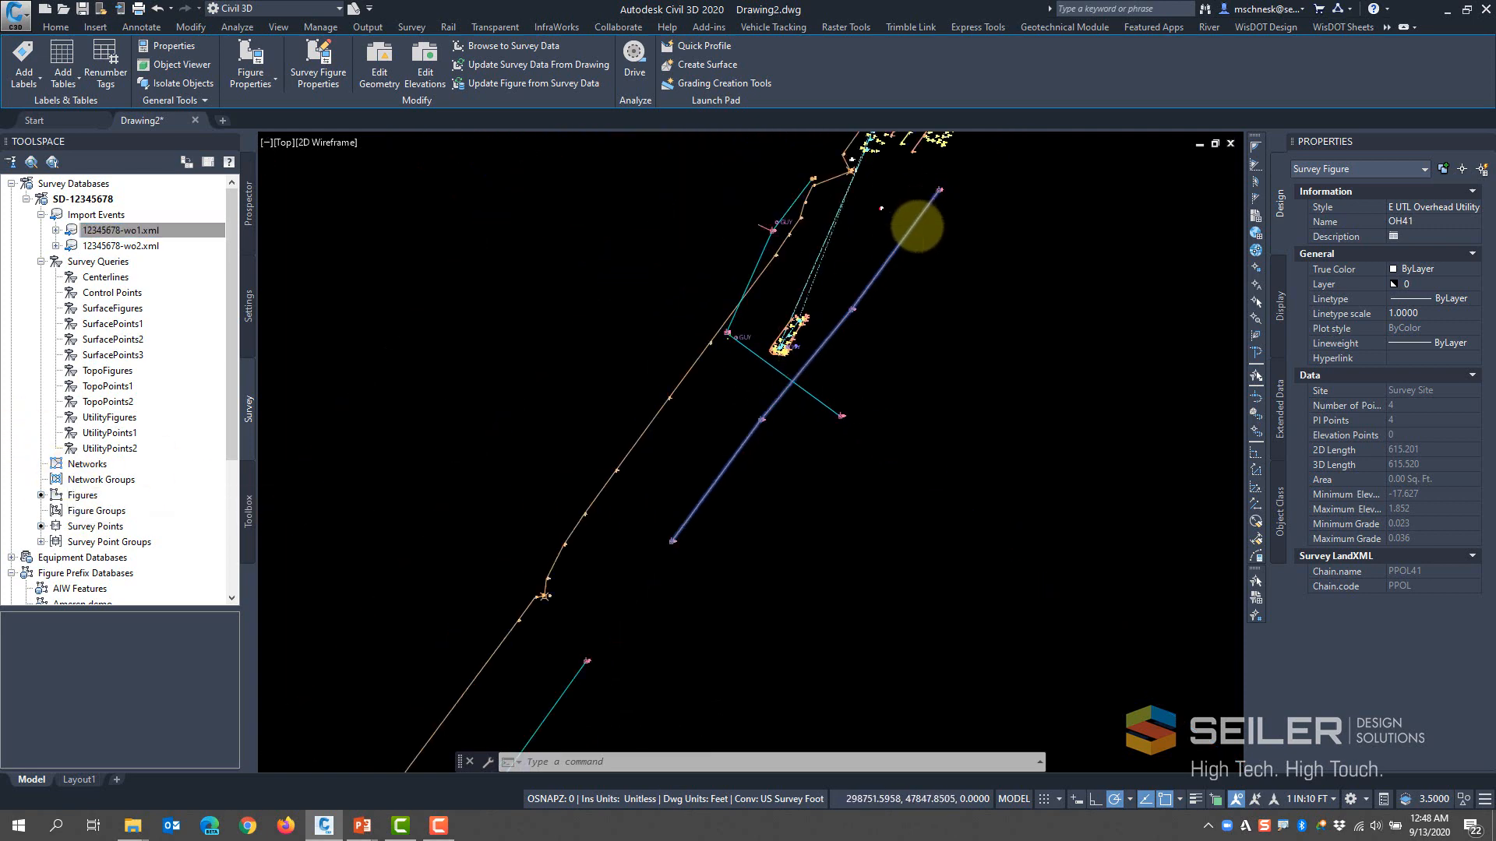
scroll(909, 229, up, 2)
scroll(834, 317, down, 3)
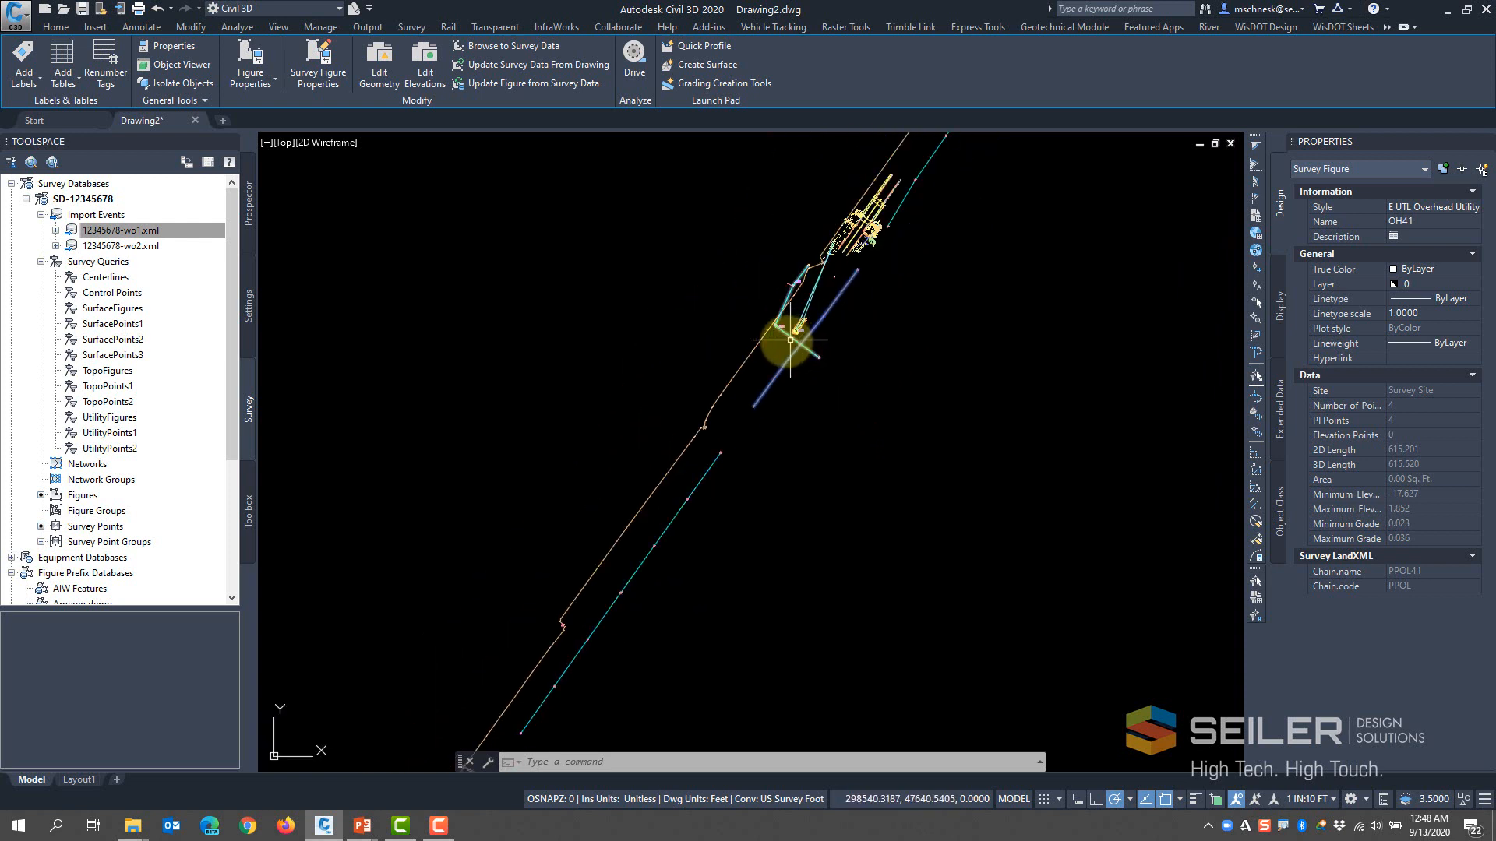
Set the style of survey figure PPOL42 to E UTL Overhead Utility and accept the figure properties
click(698, 481)
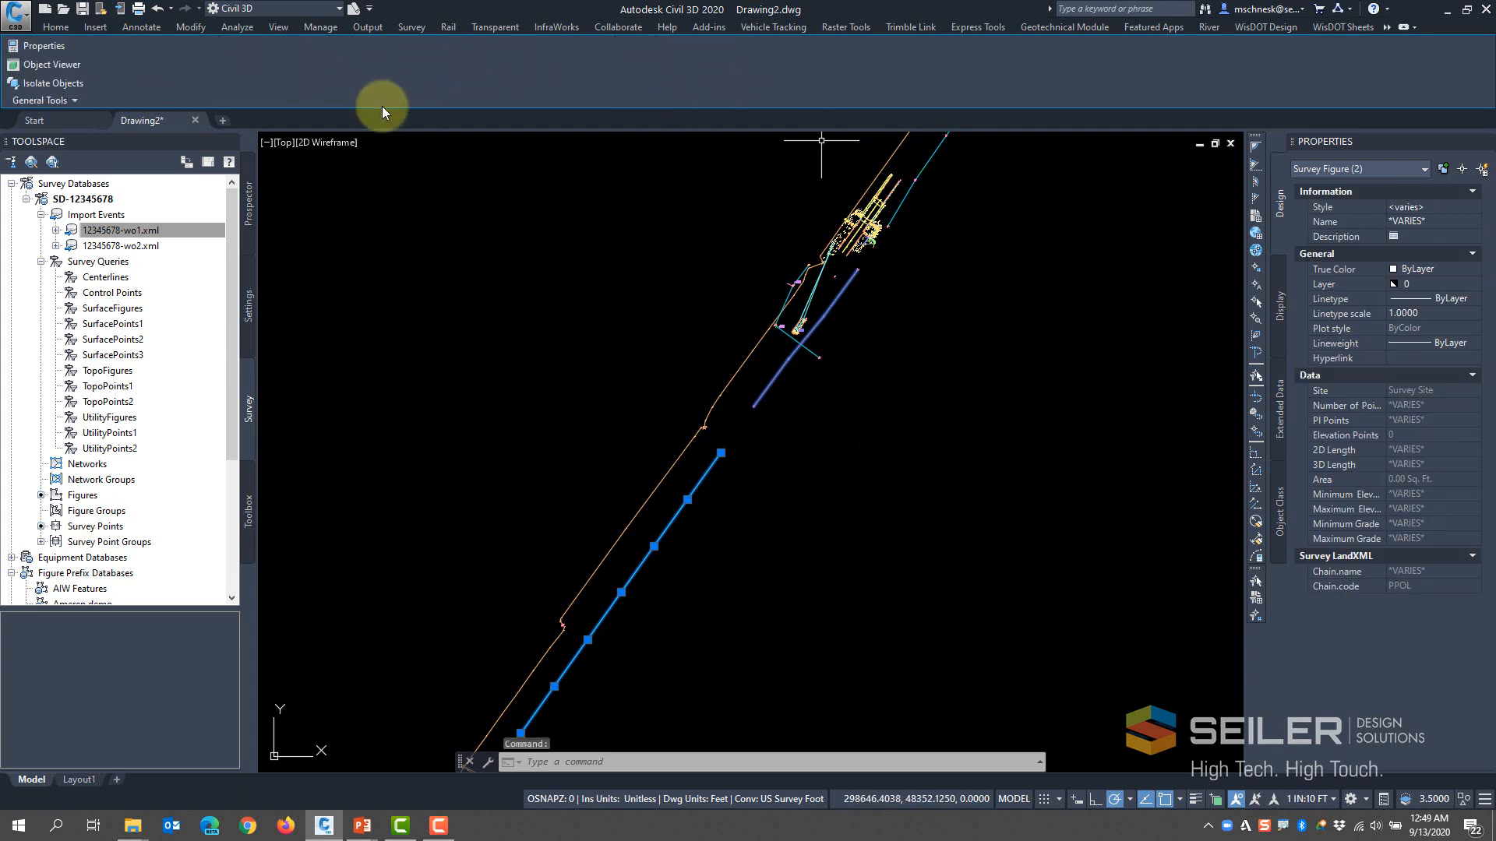
key(Escape)
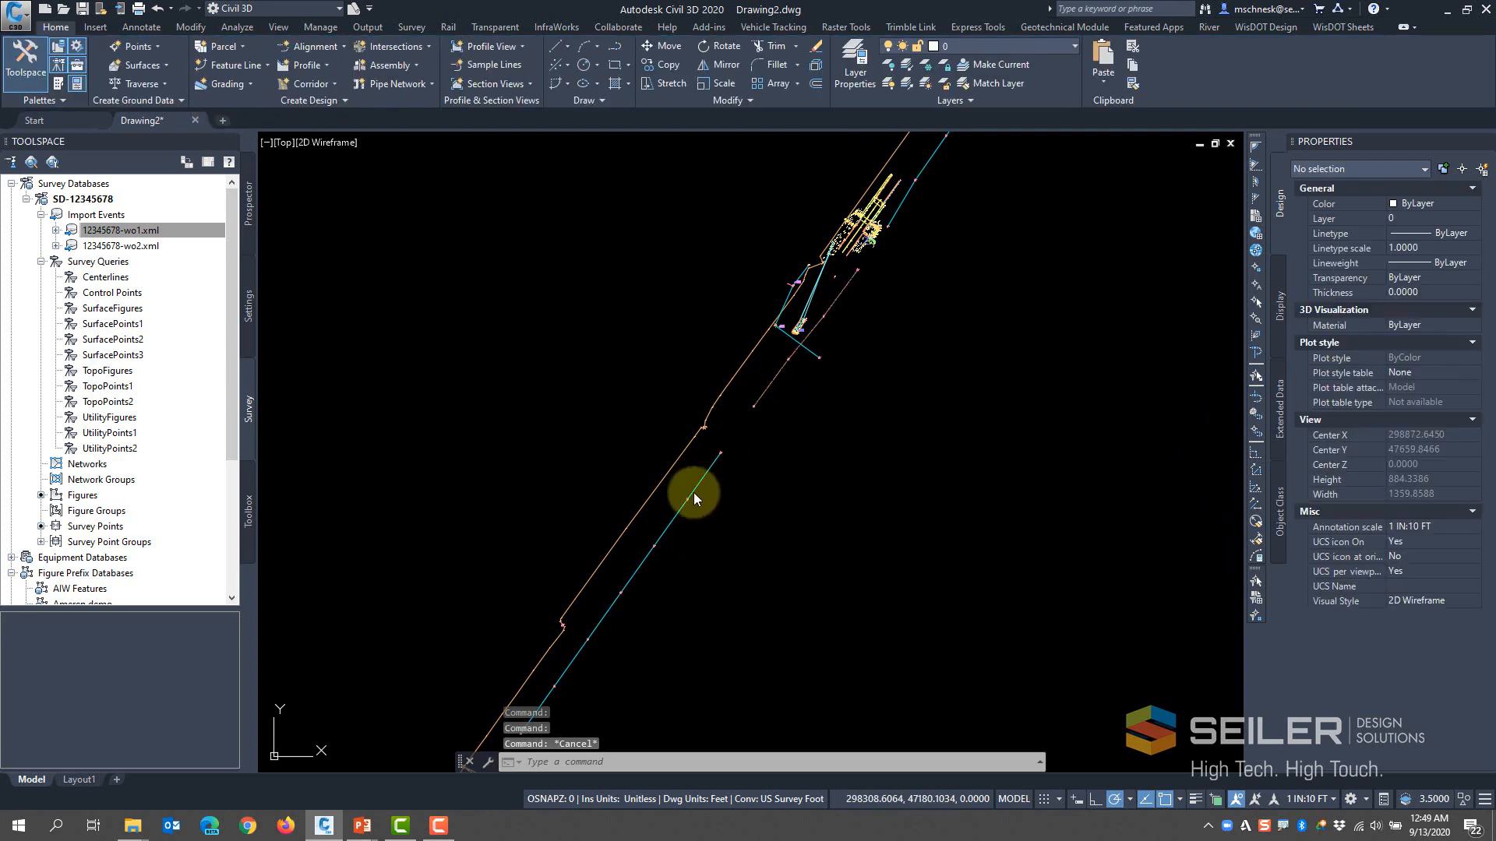
click(691, 494)
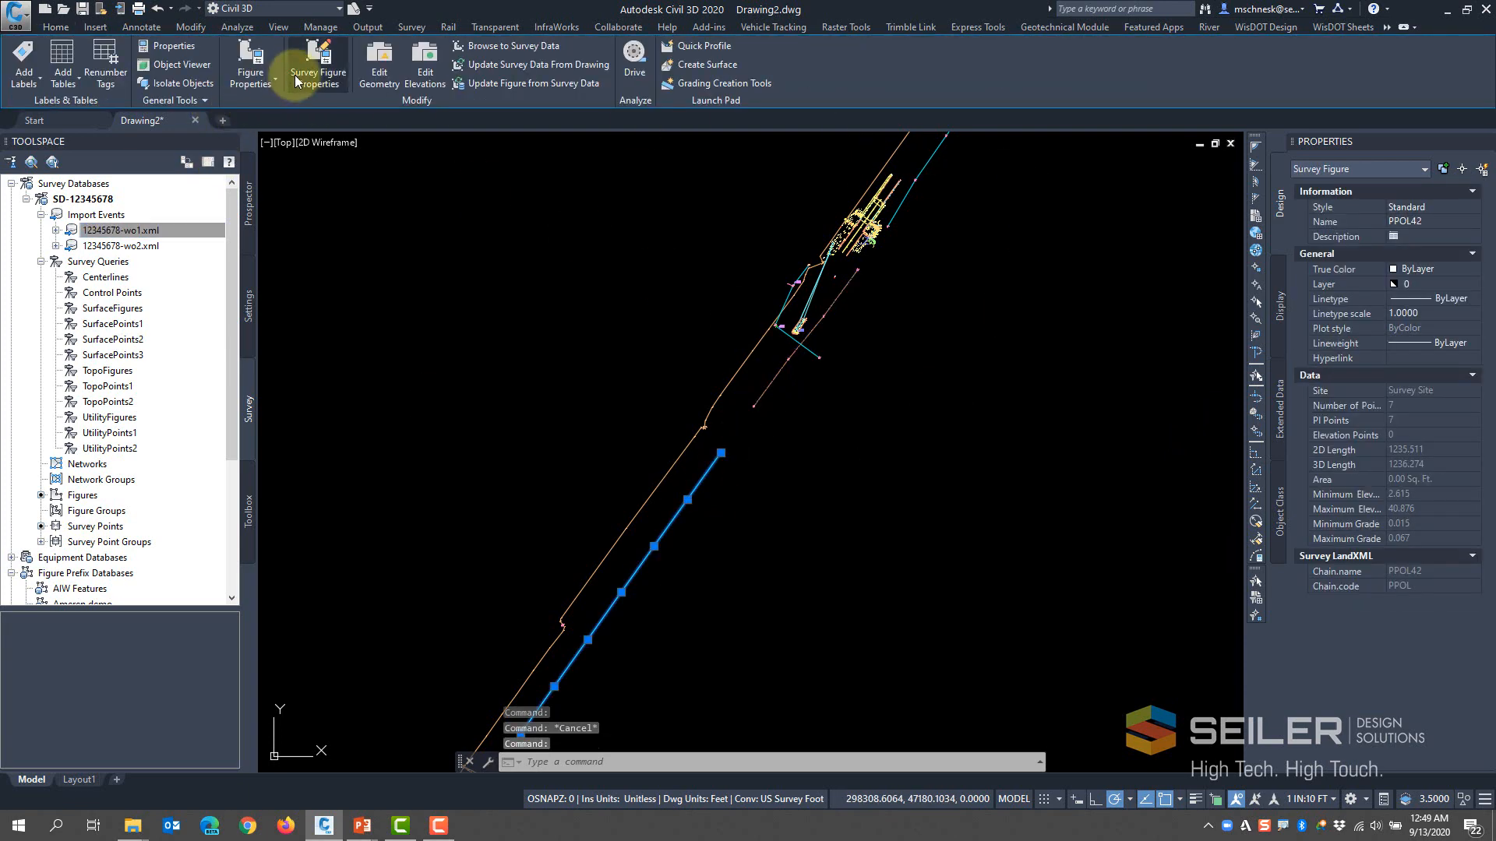
click(318, 59)
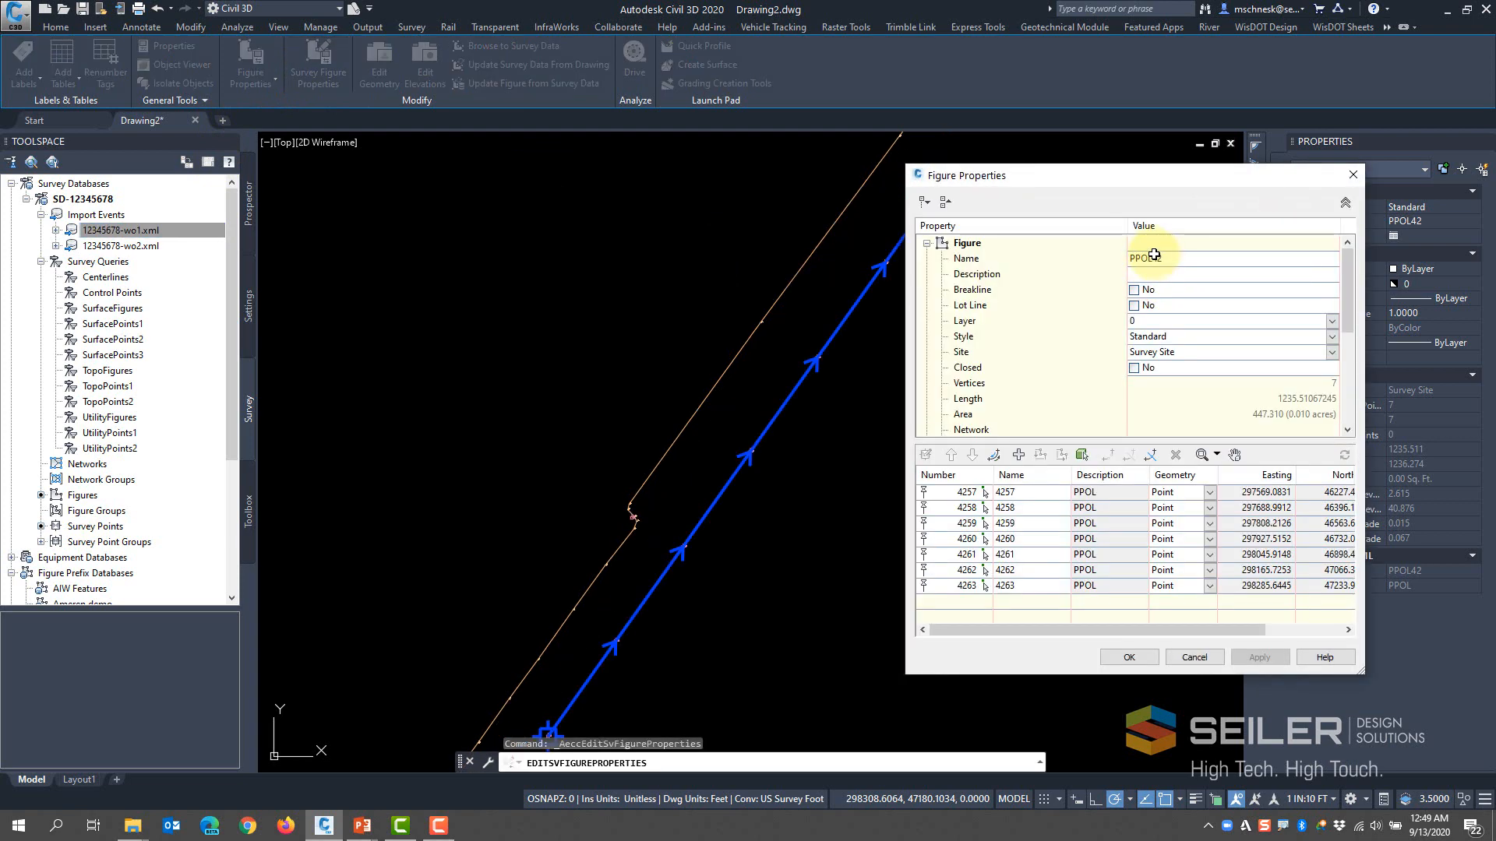
click(1334, 339)
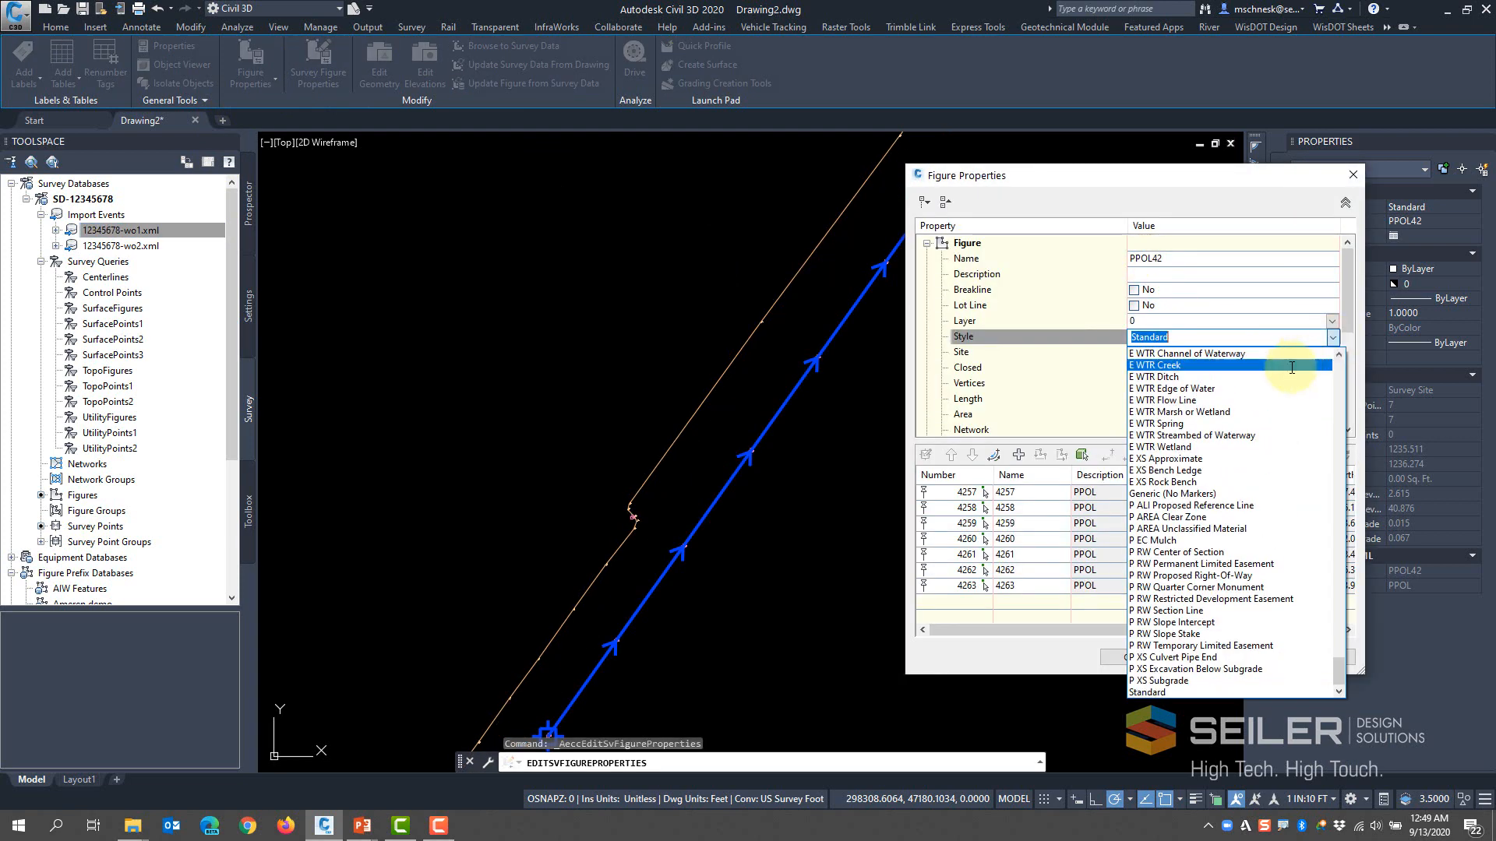
scroll(1226, 485, up, 5)
scroll(1226, 485, up, 8)
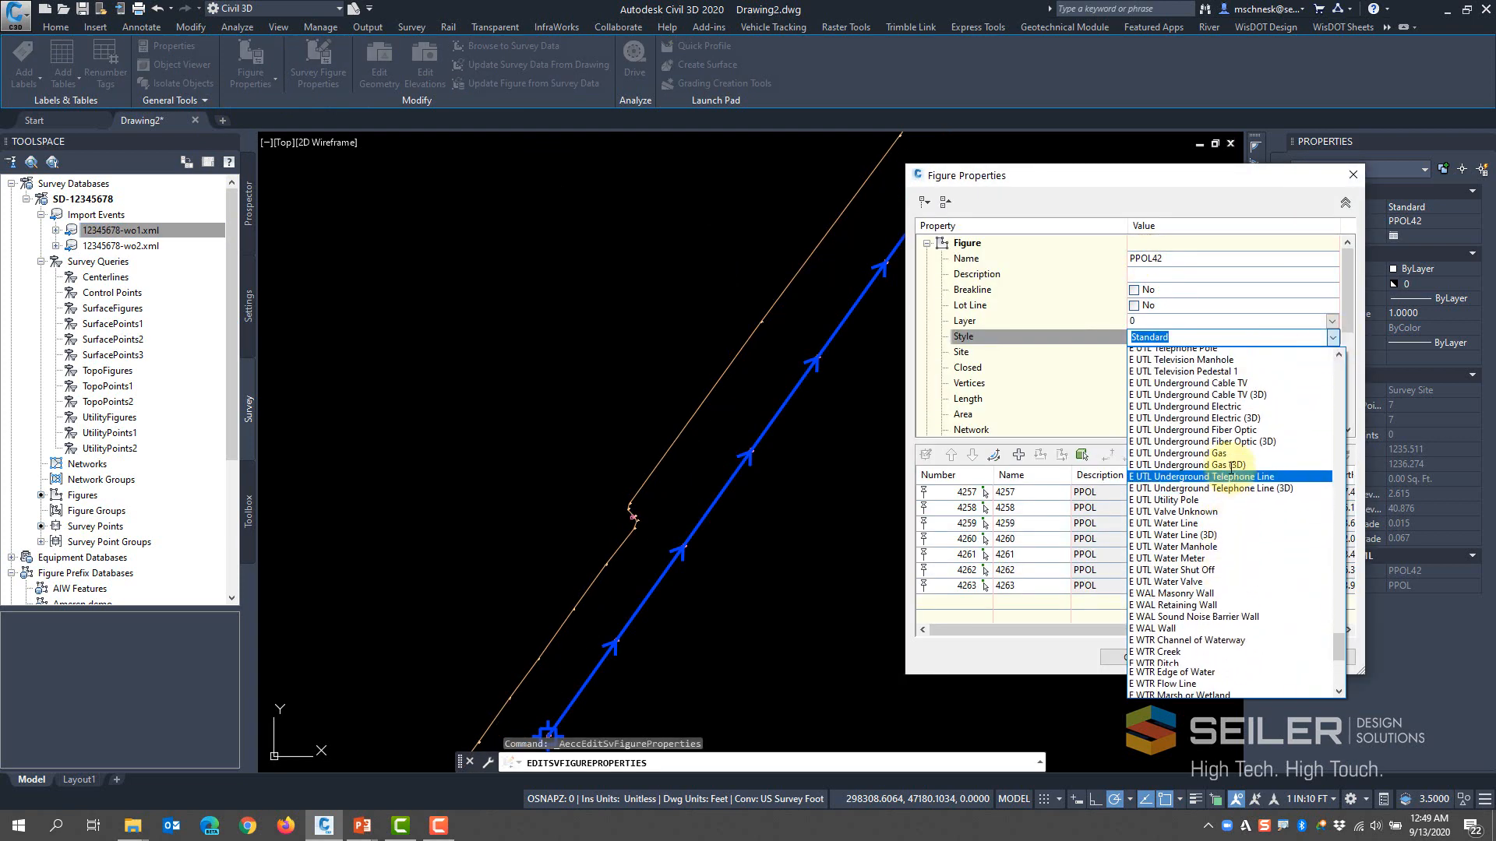
scroll(1229, 466, up, 5)
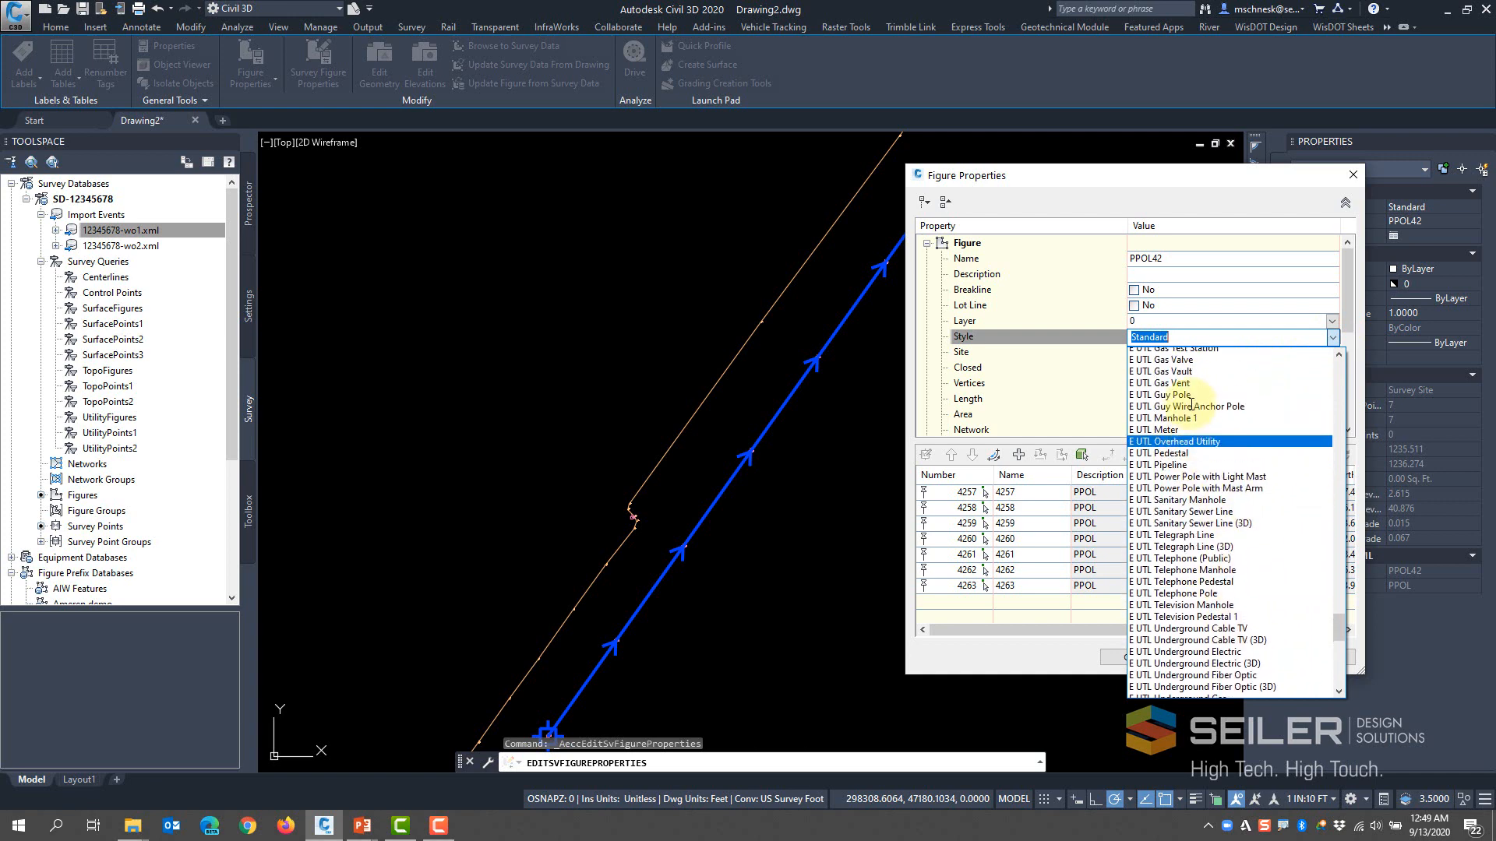
scroll(1215, 378, up, 3)
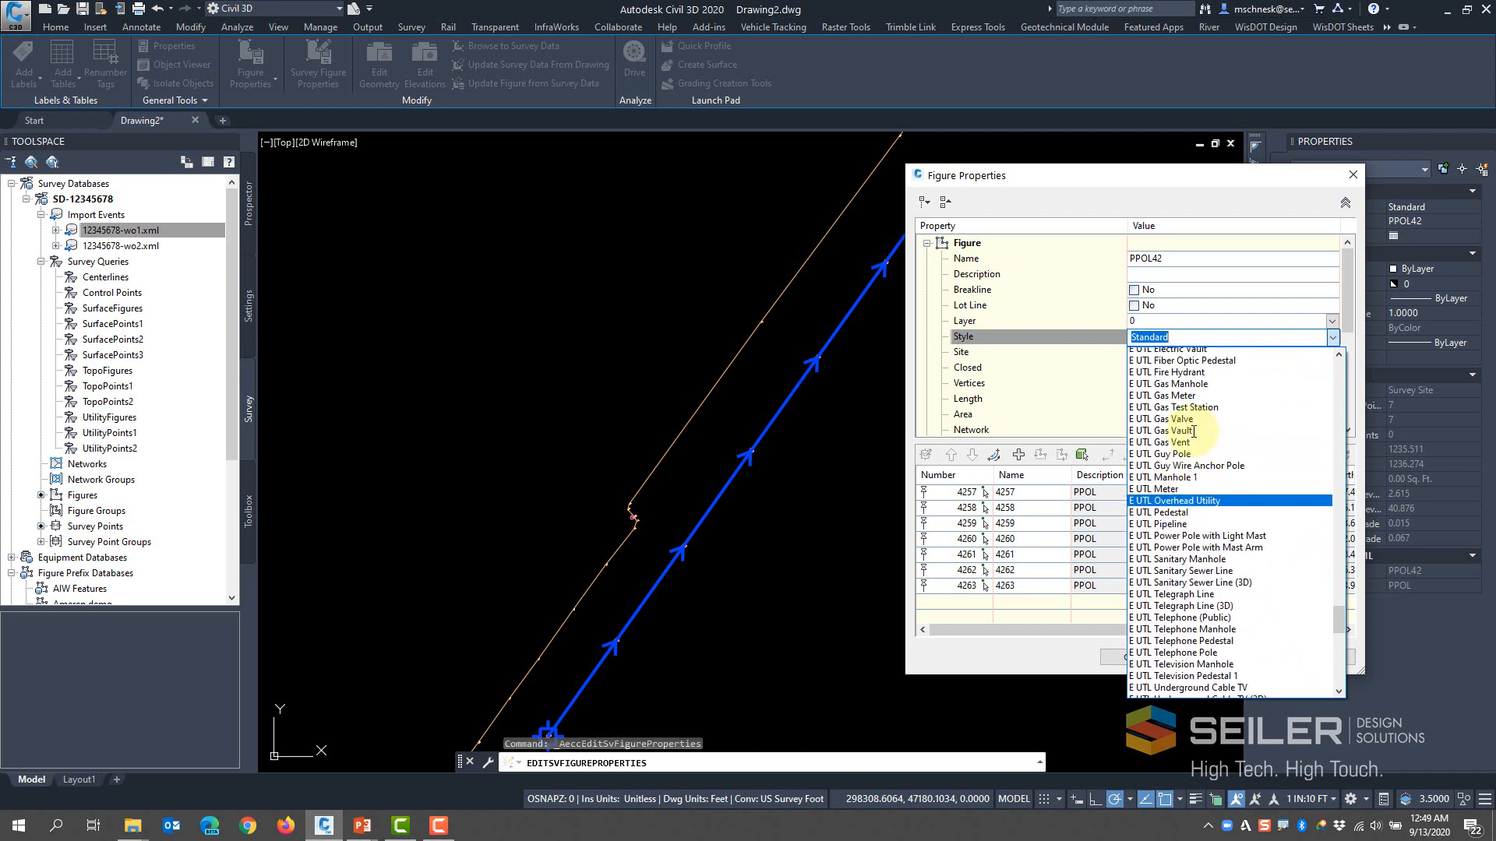
scroll(1203, 467, down, 2)
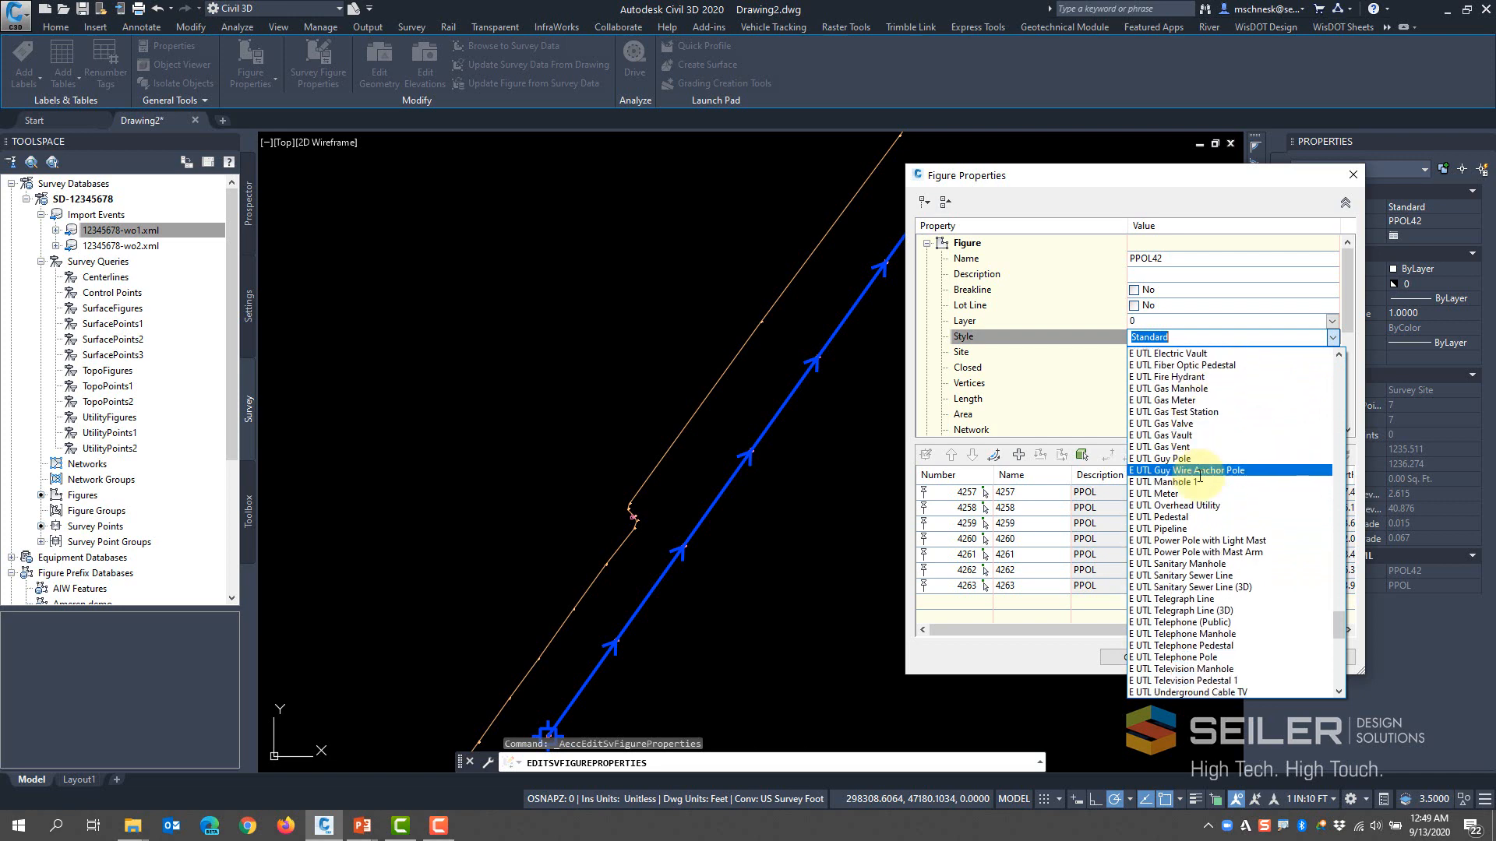
click(1168, 505)
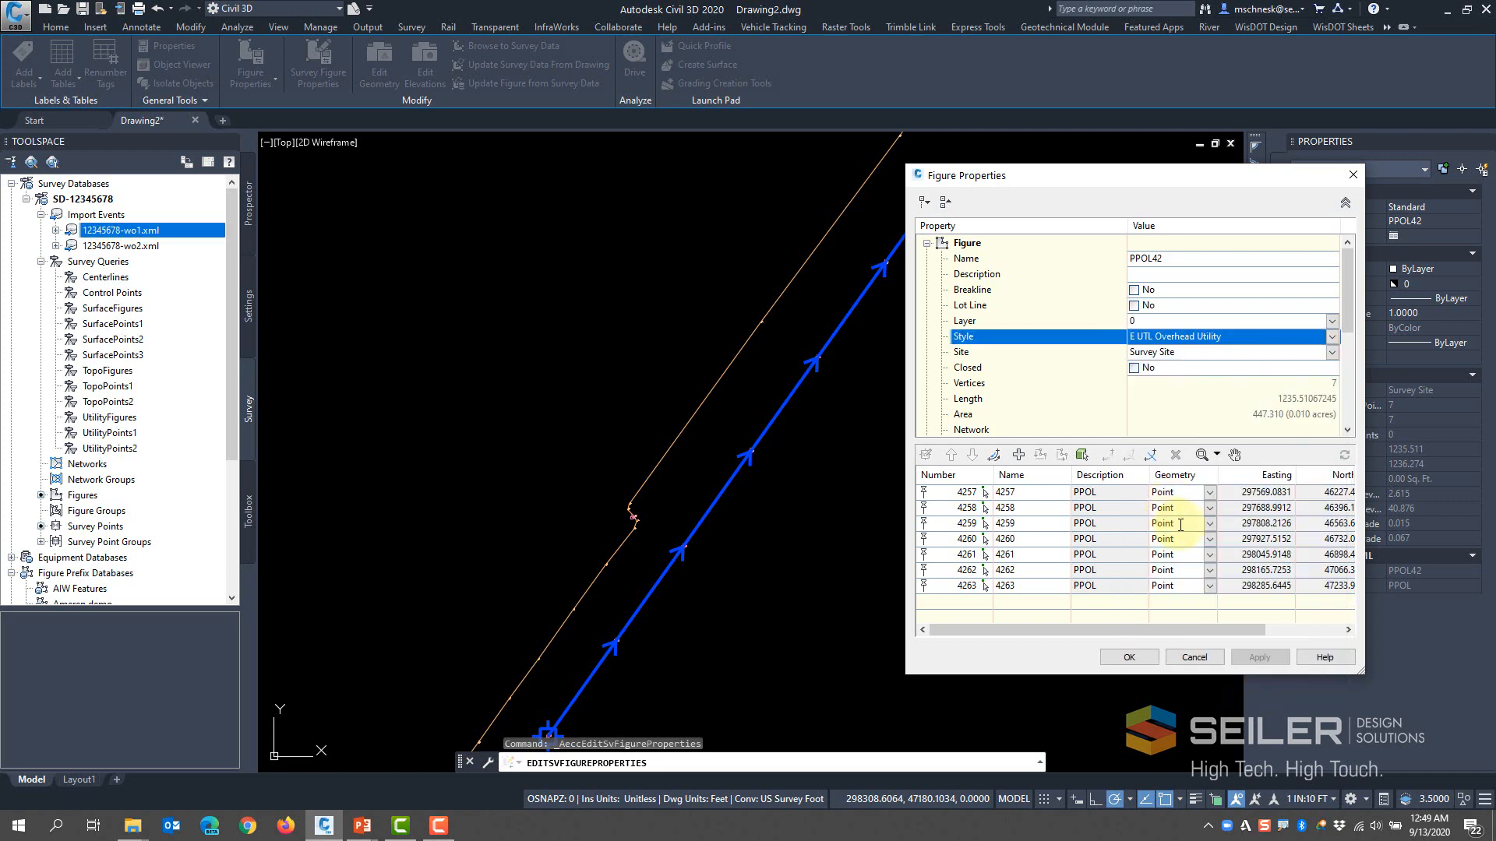
click(1150, 657)
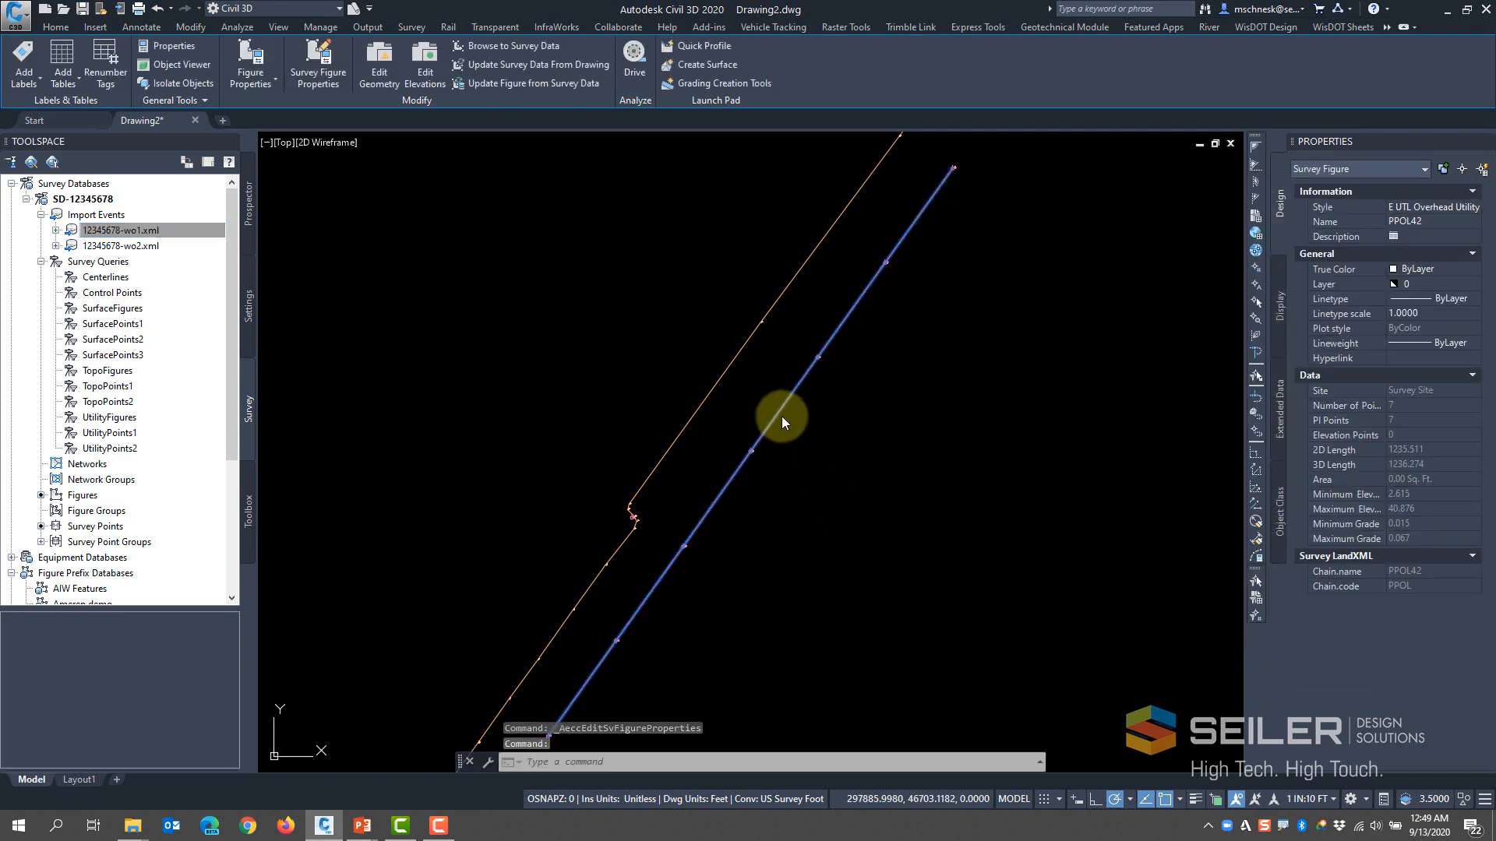
key(Escape)
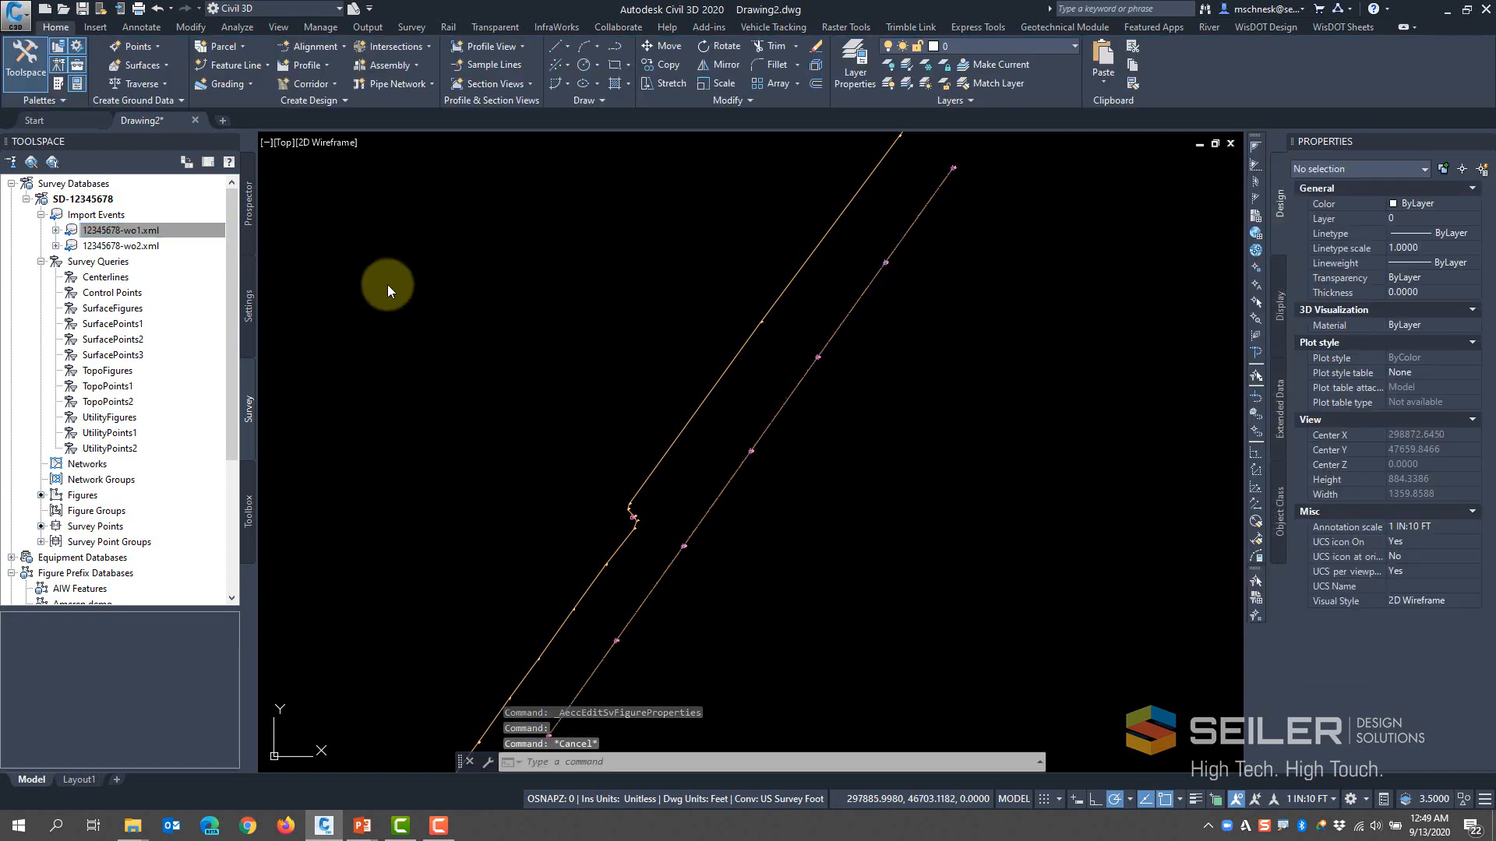
Break survey figure PPOL42 at vertex 4259, naming the new figure OH42
click(775, 410)
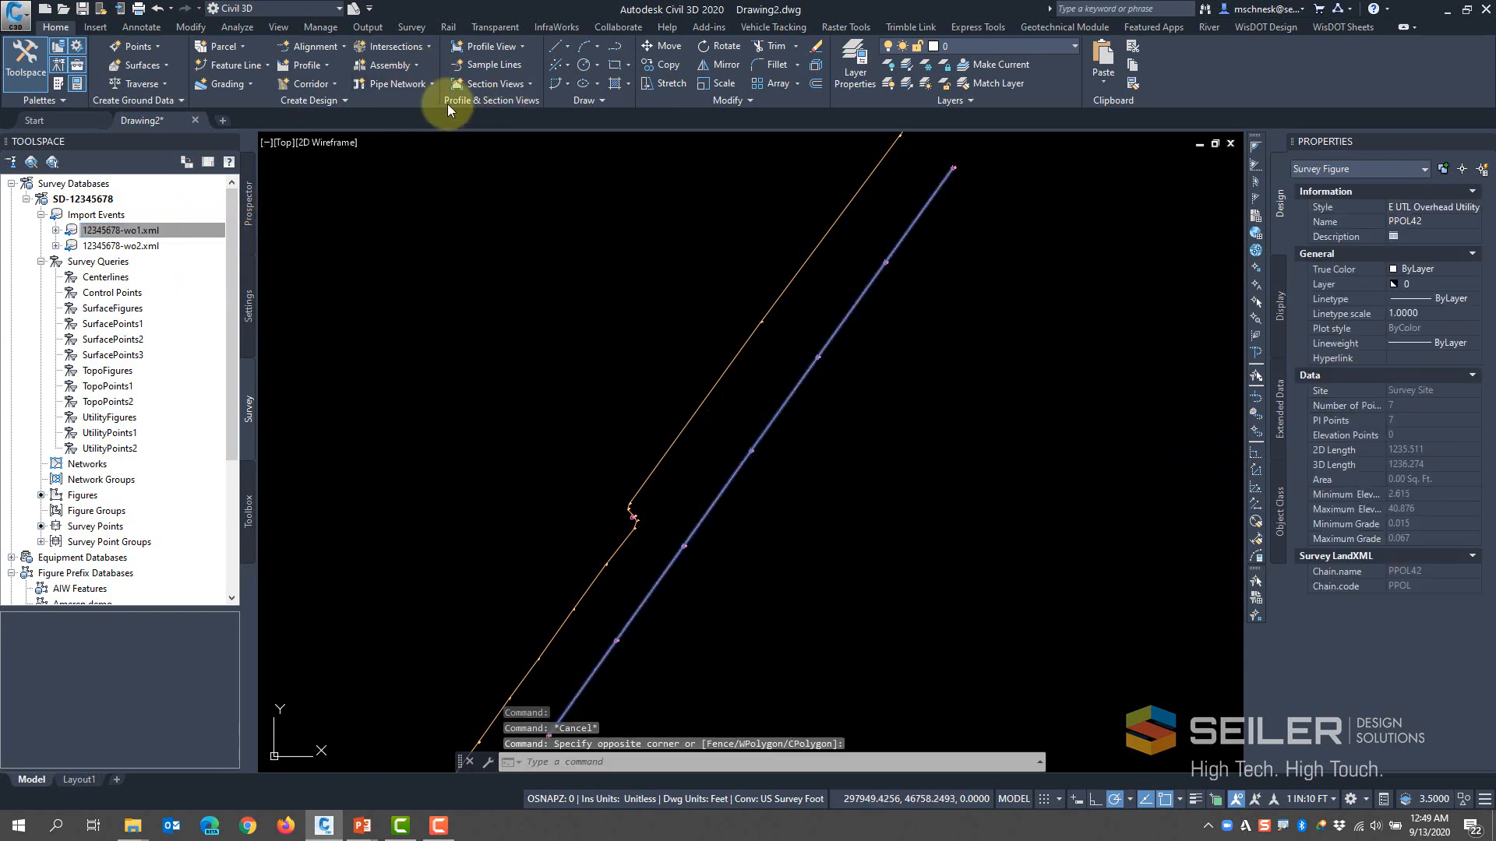
click(318, 64)
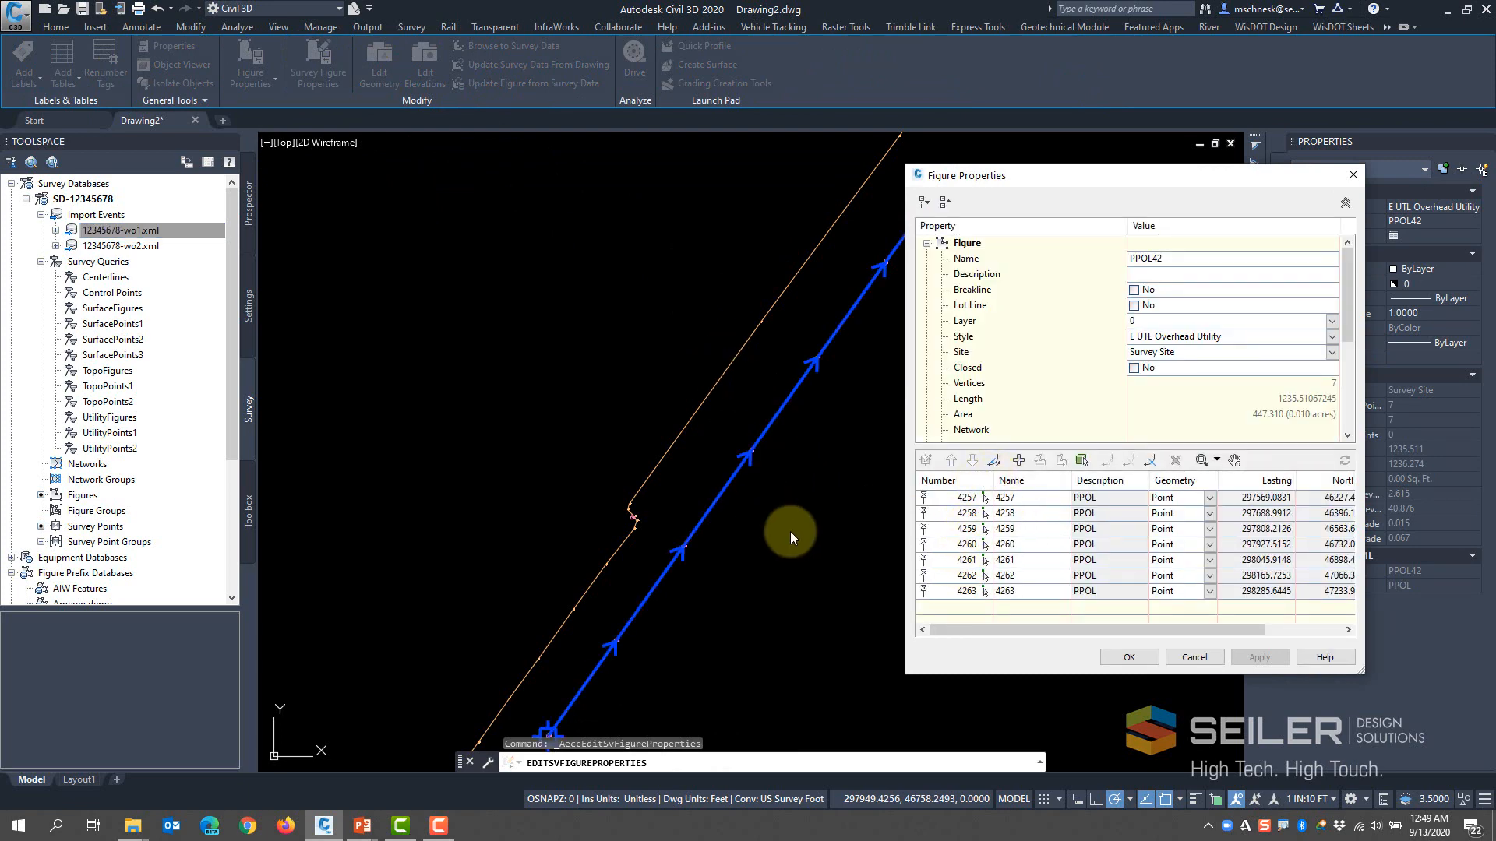
click(965, 545)
click(966, 530)
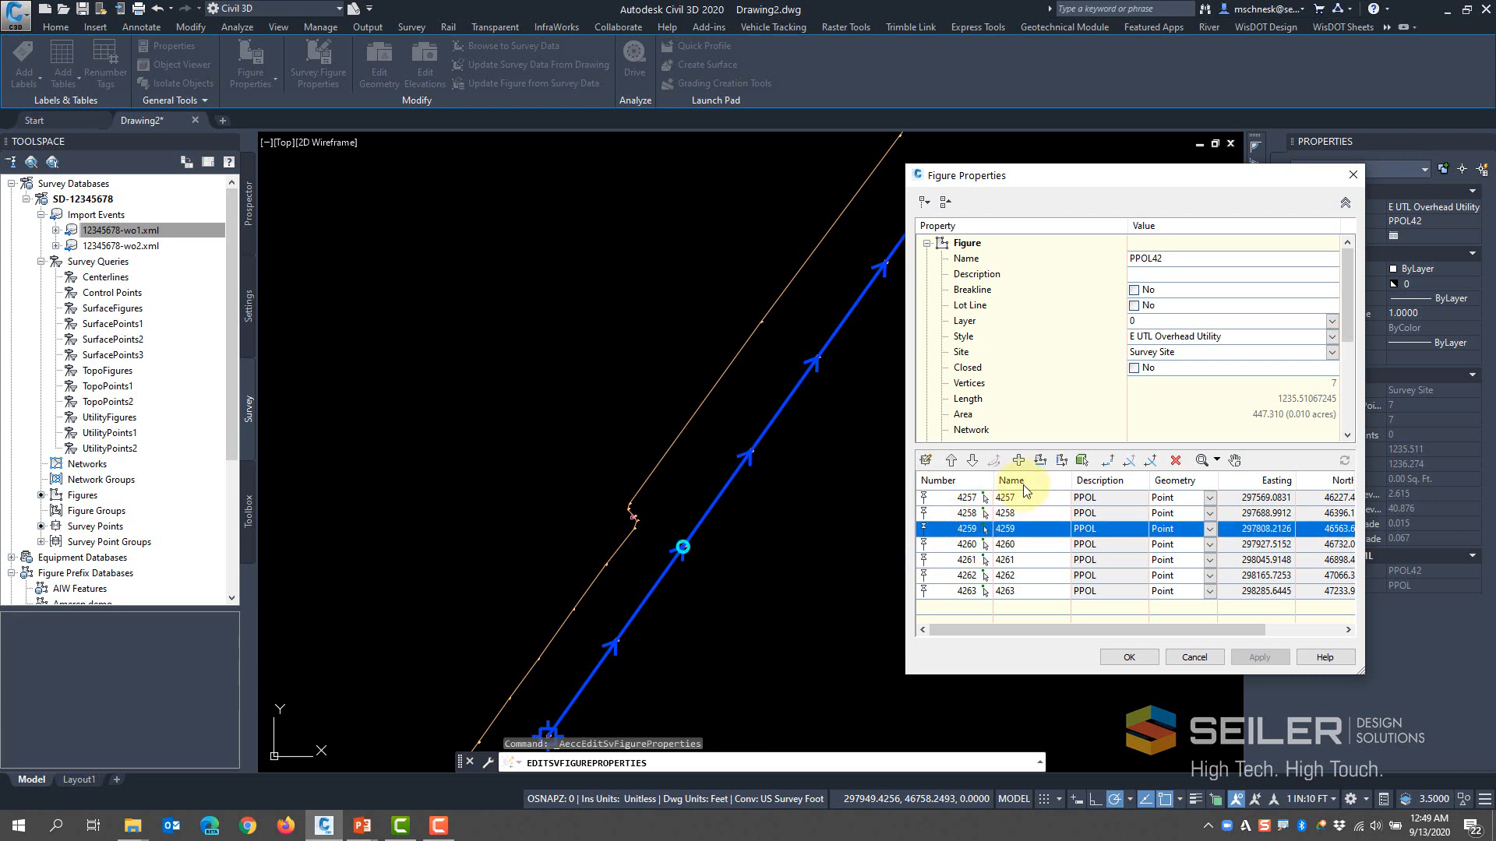
click(1109, 462)
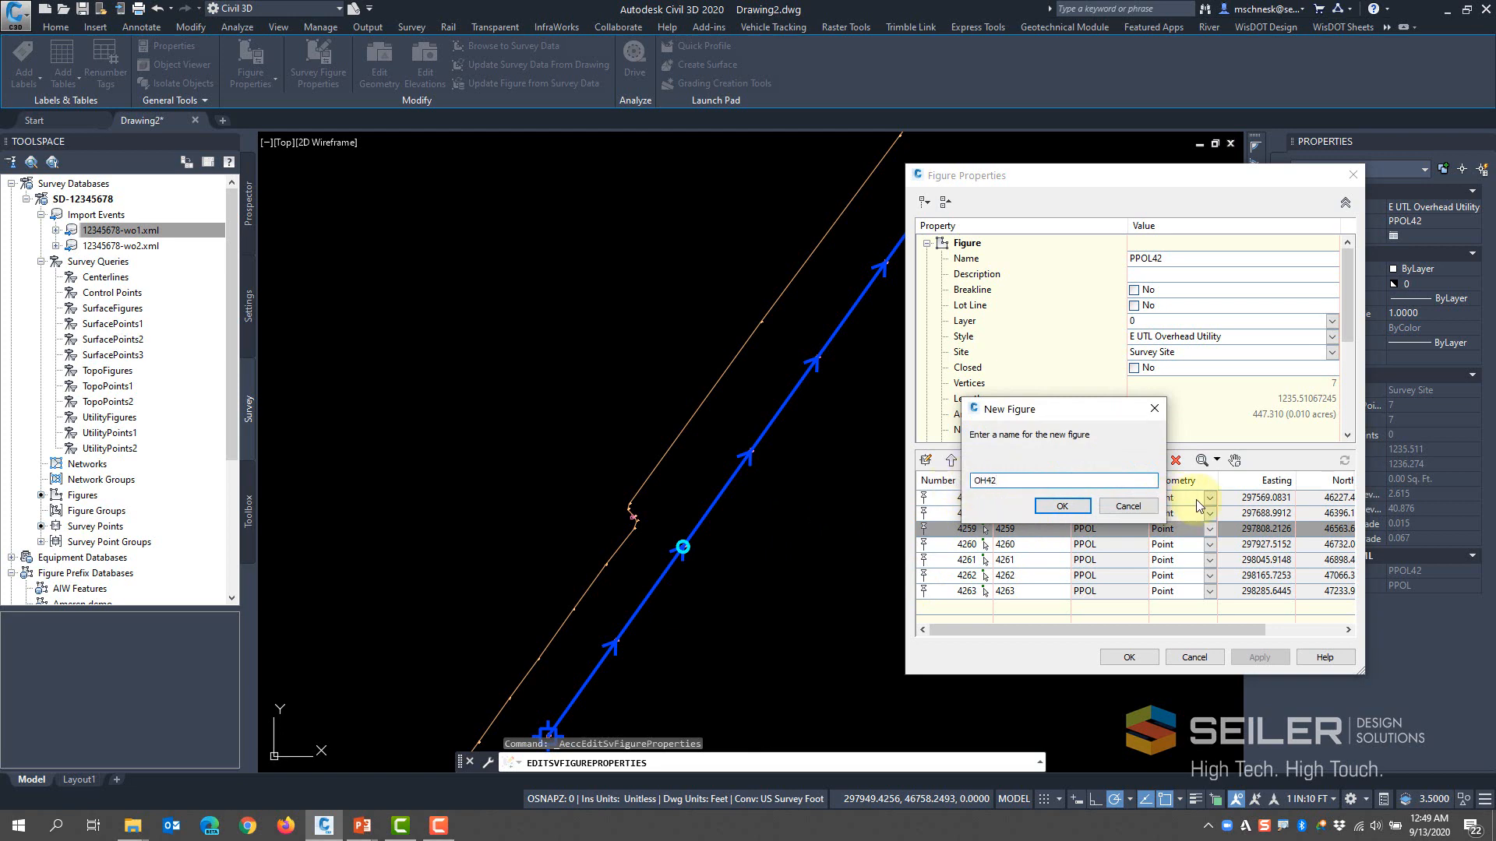
click(1087, 507)
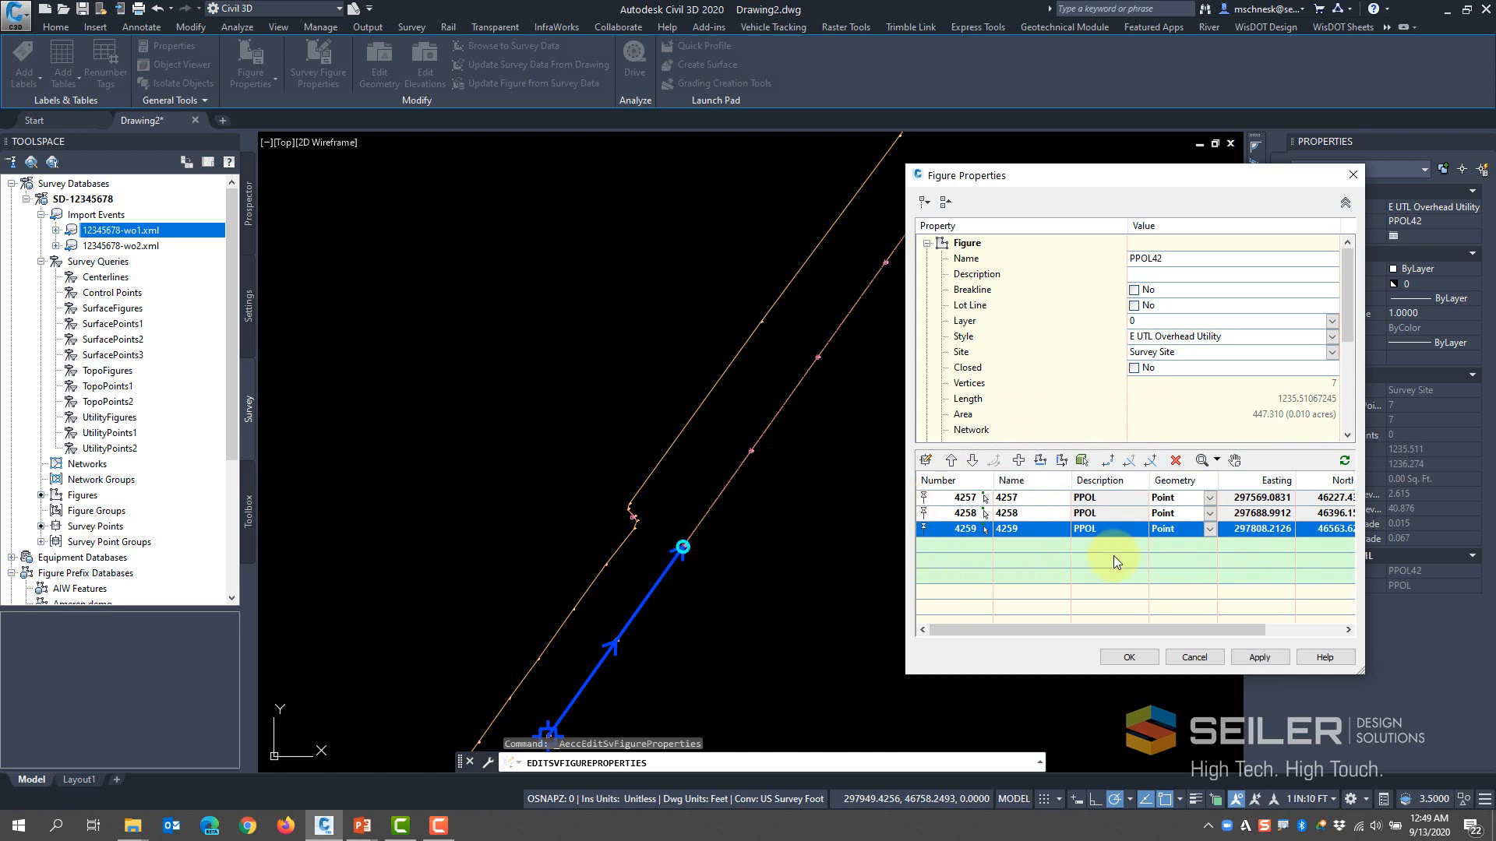
Delete vertex 4259 from survey figure PPOL42, accept the properties, and clear the selection
click(1176, 460)
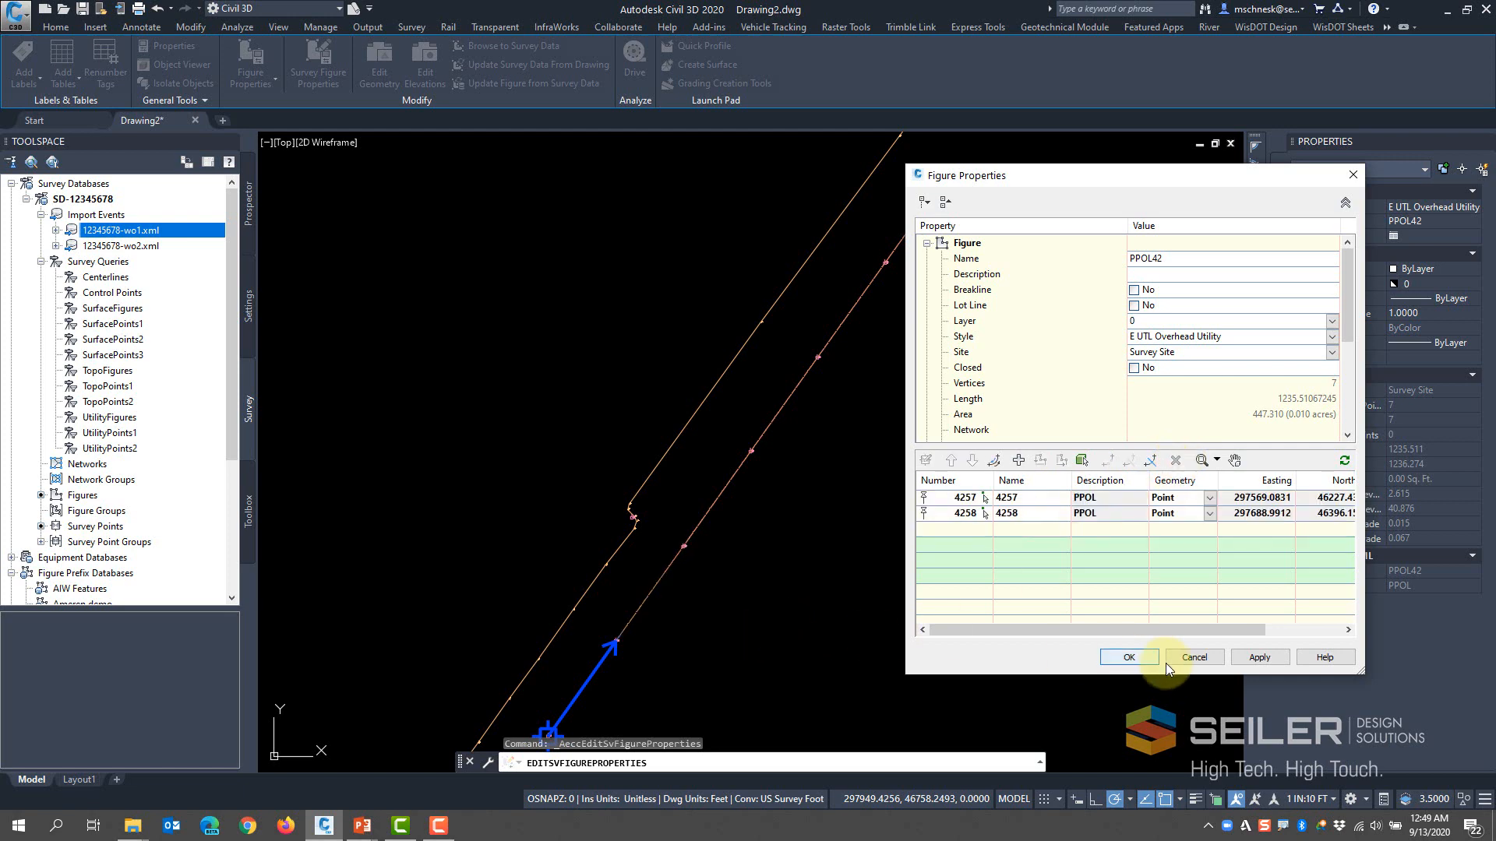
click(1128, 657)
scroll(725, 472, down, 3)
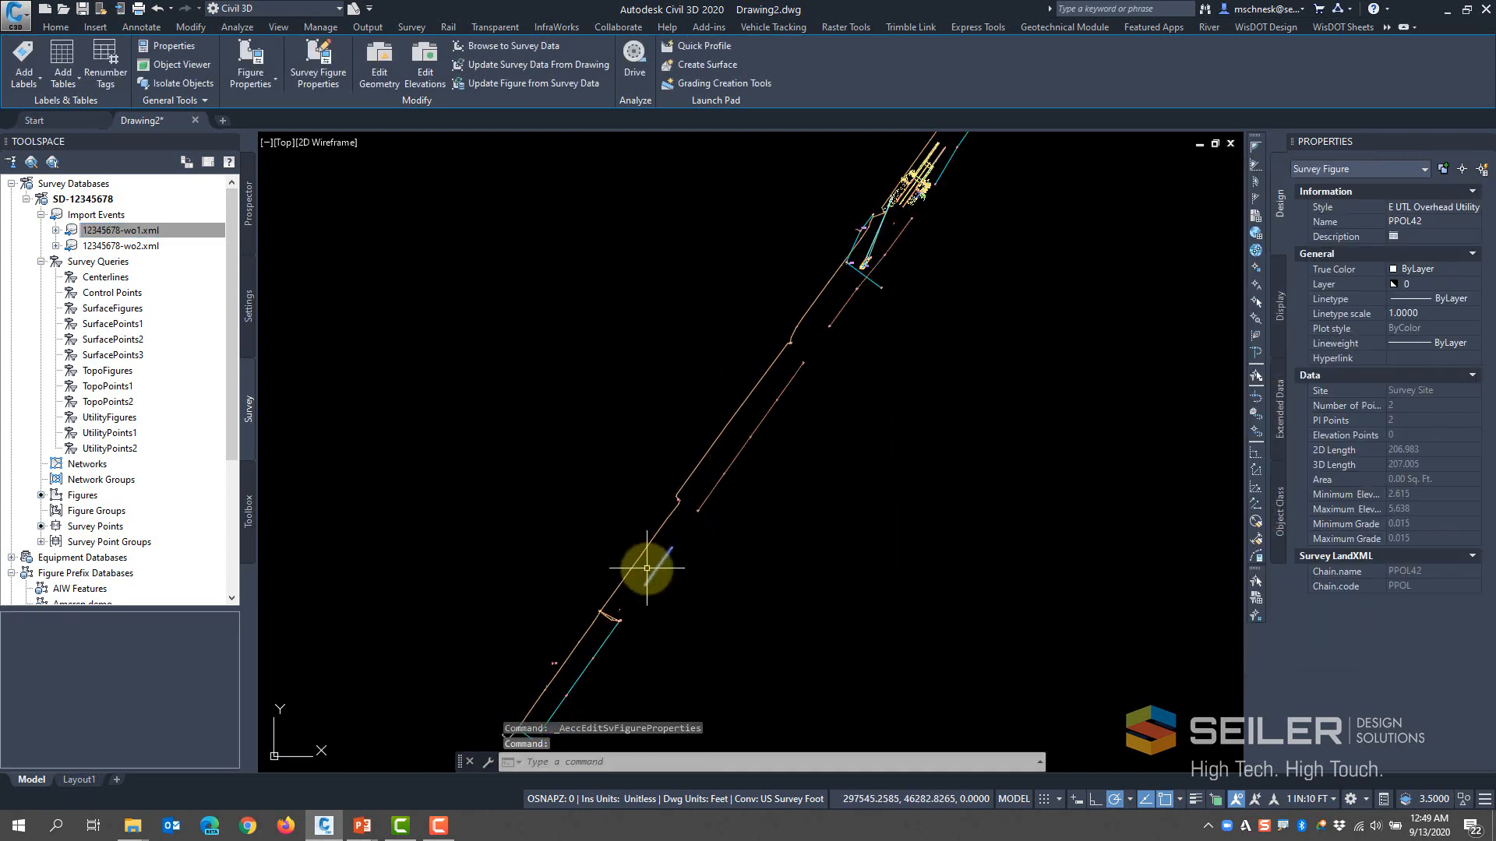
scroll(682, 546, up, 4)
click(680, 550)
key(Escape)
key(Escape)
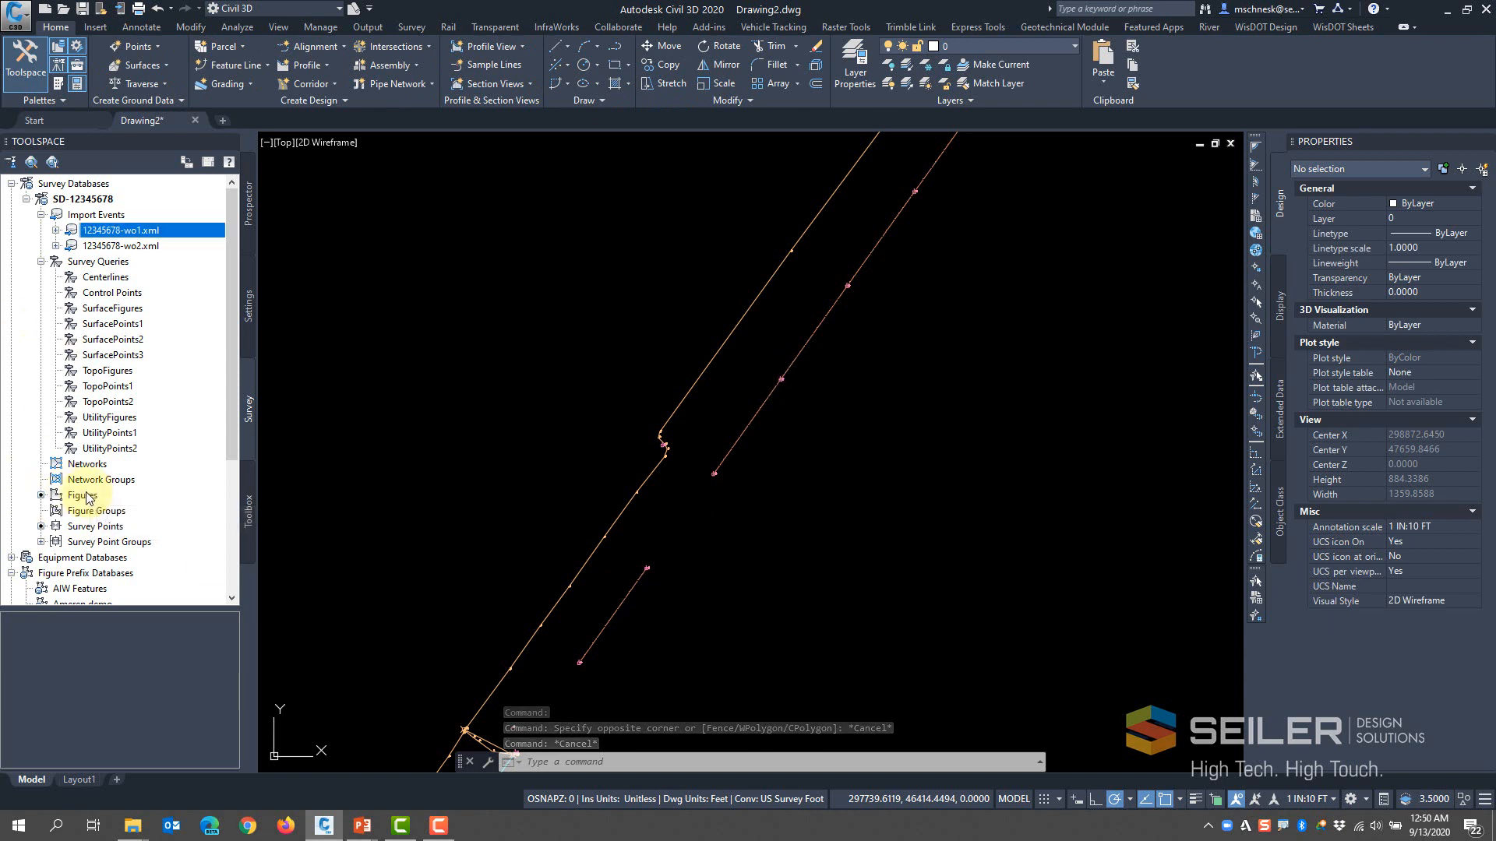
Draw a line across the gap in the overhead line, snapping to the nodes of power pole points 4258 and 4259
scroll(678, 608, up, 4)
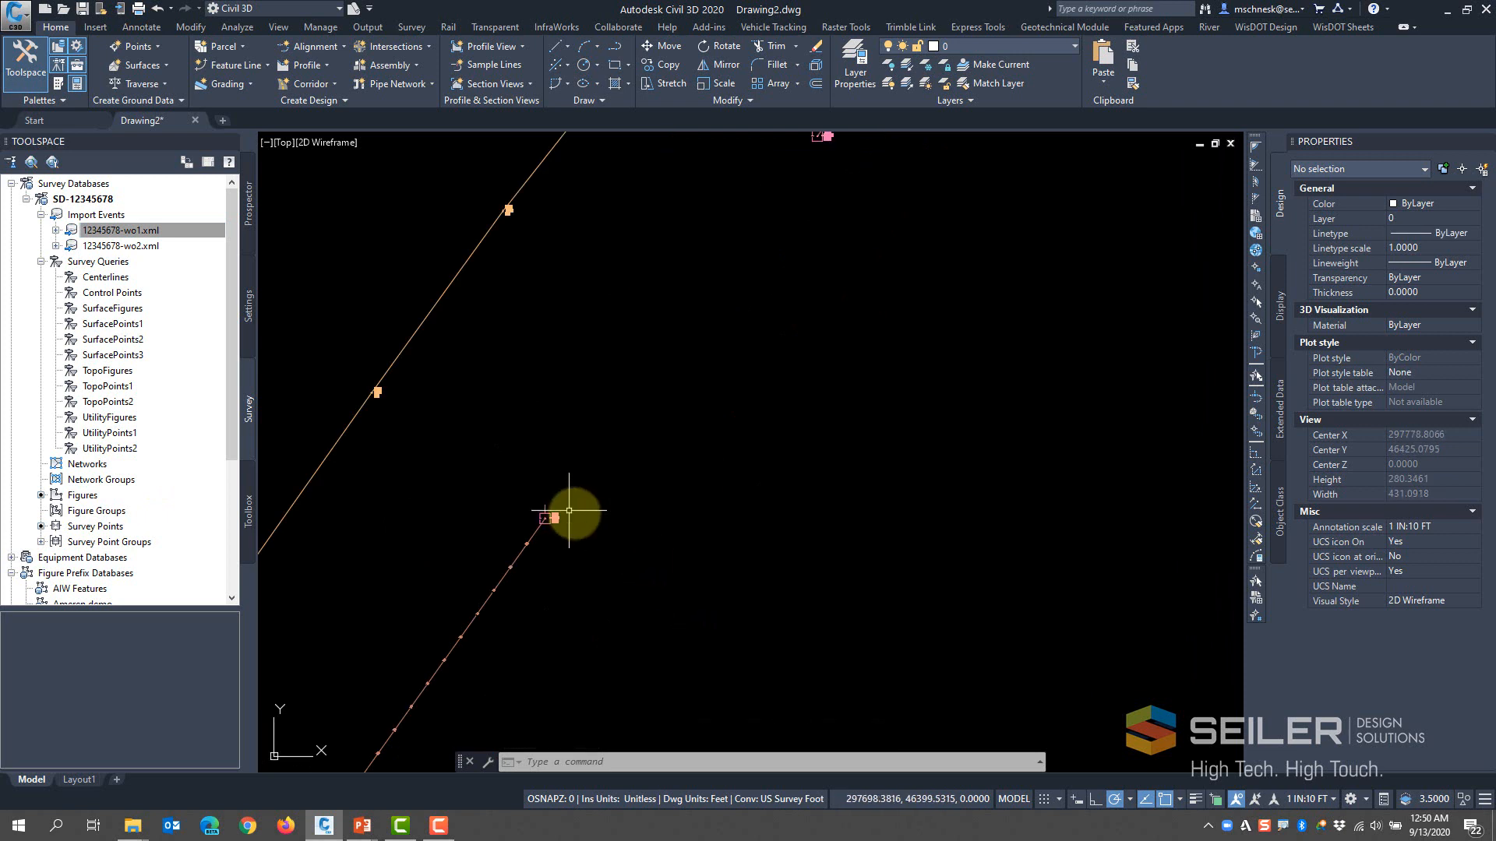
click(567, 46)
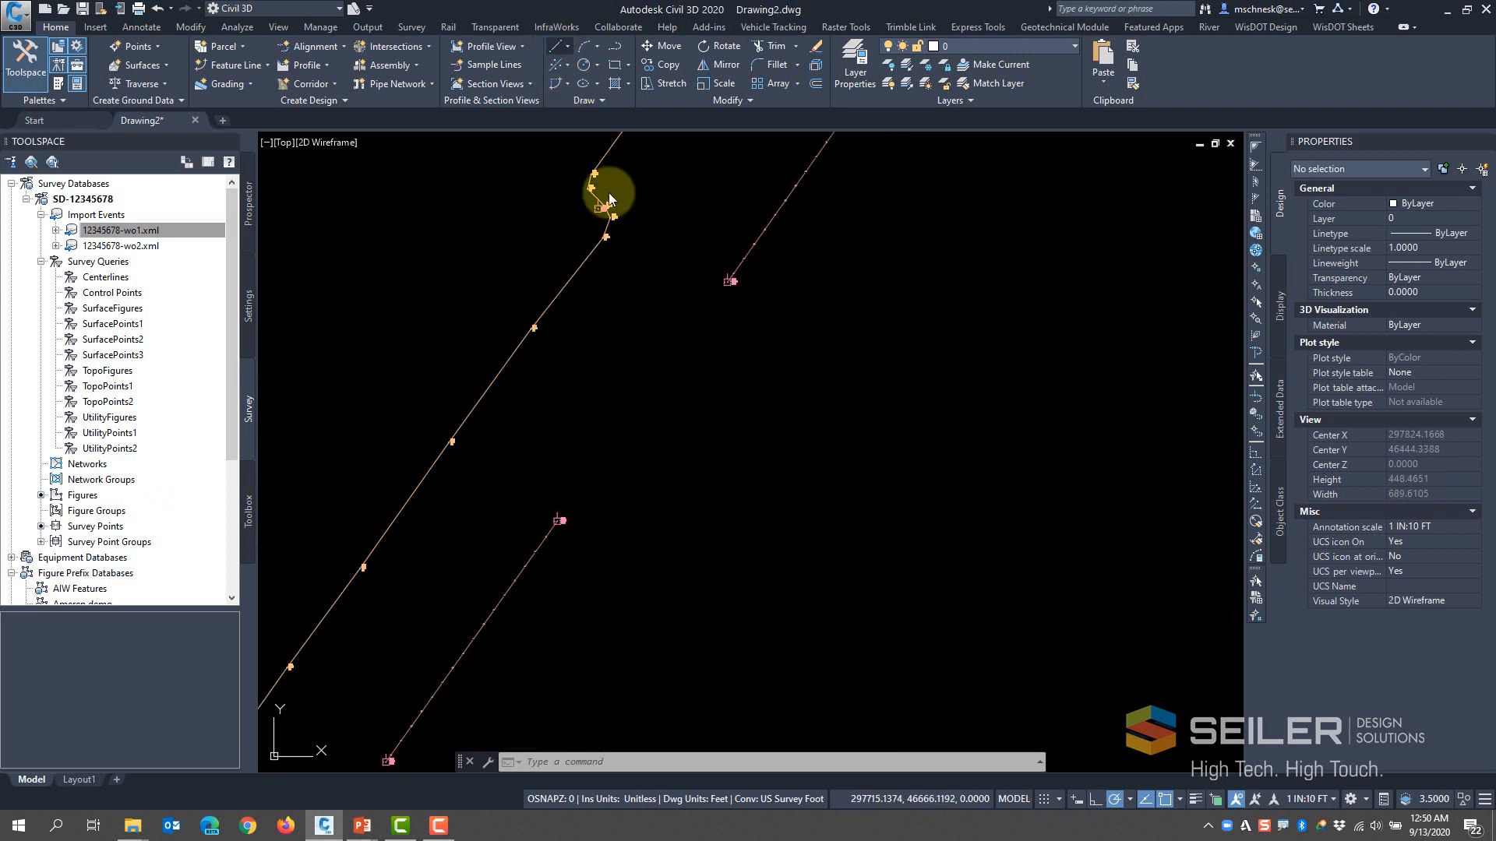
click(615, 70)
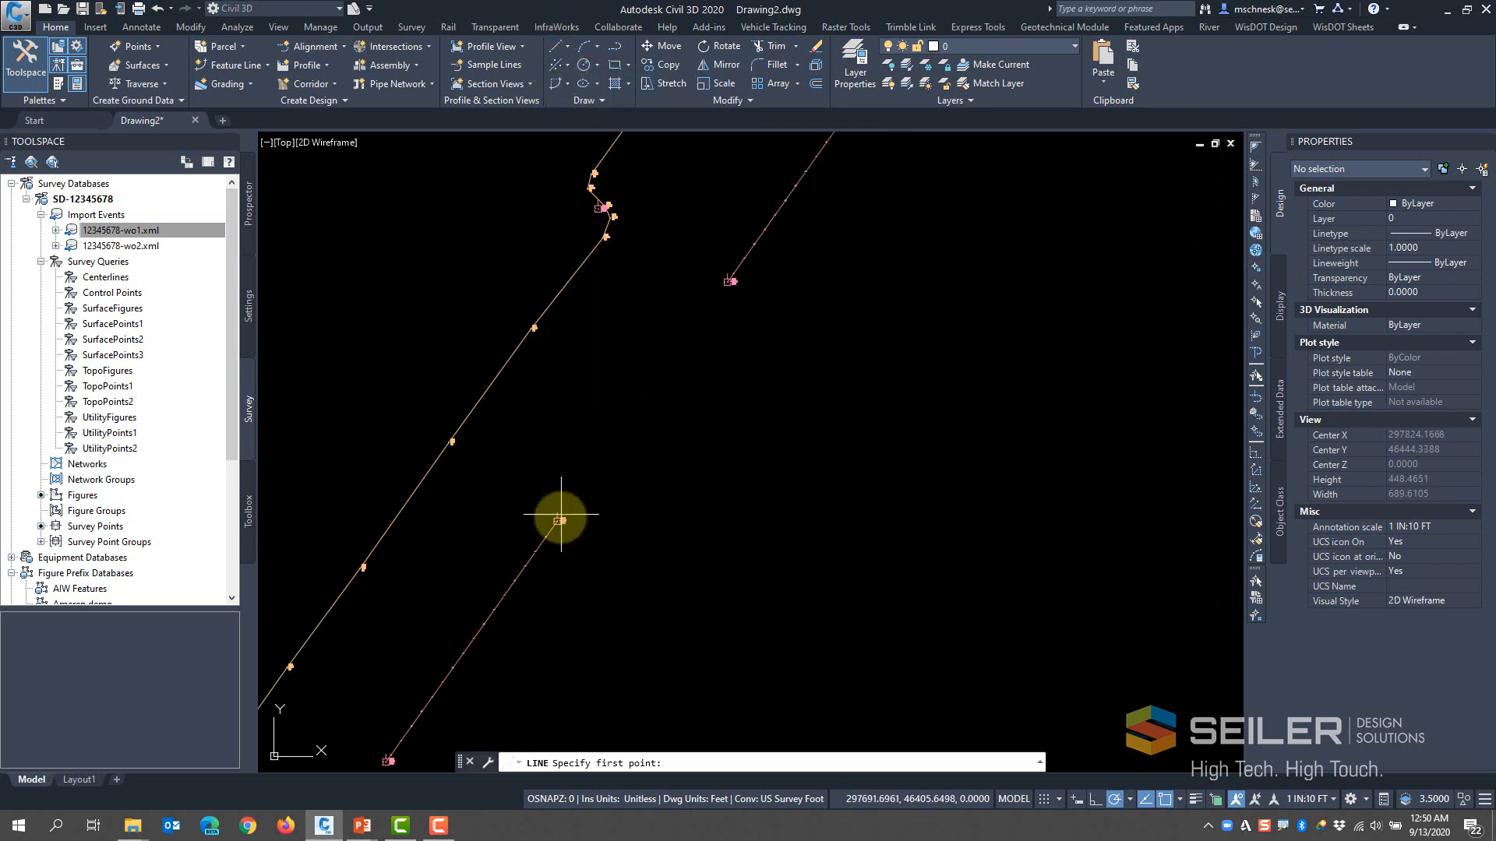
scroll(554, 524, up, 4)
shift+right_click(673, 553)
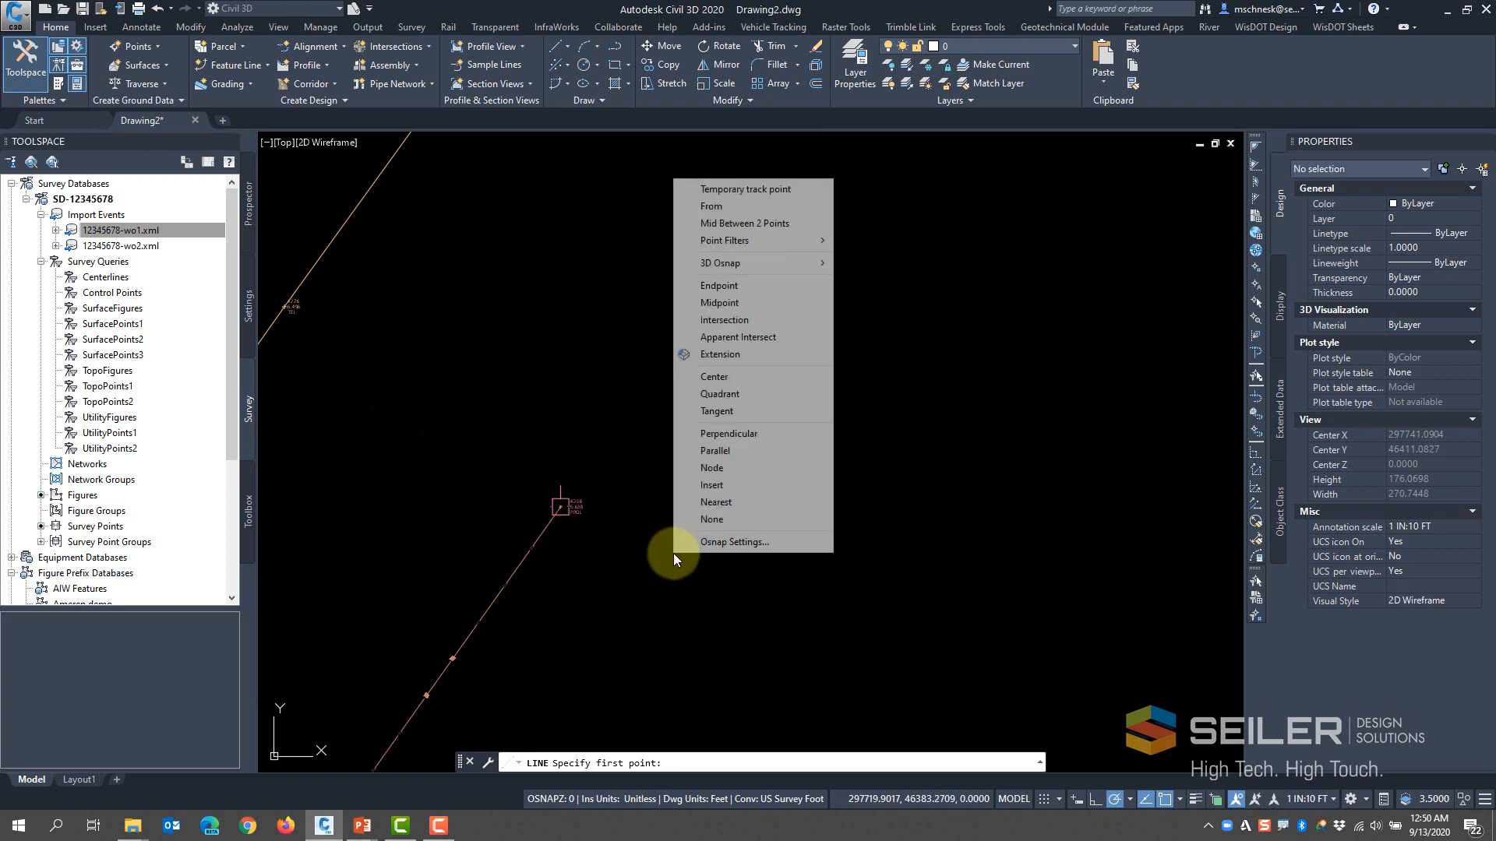
click(708, 468)
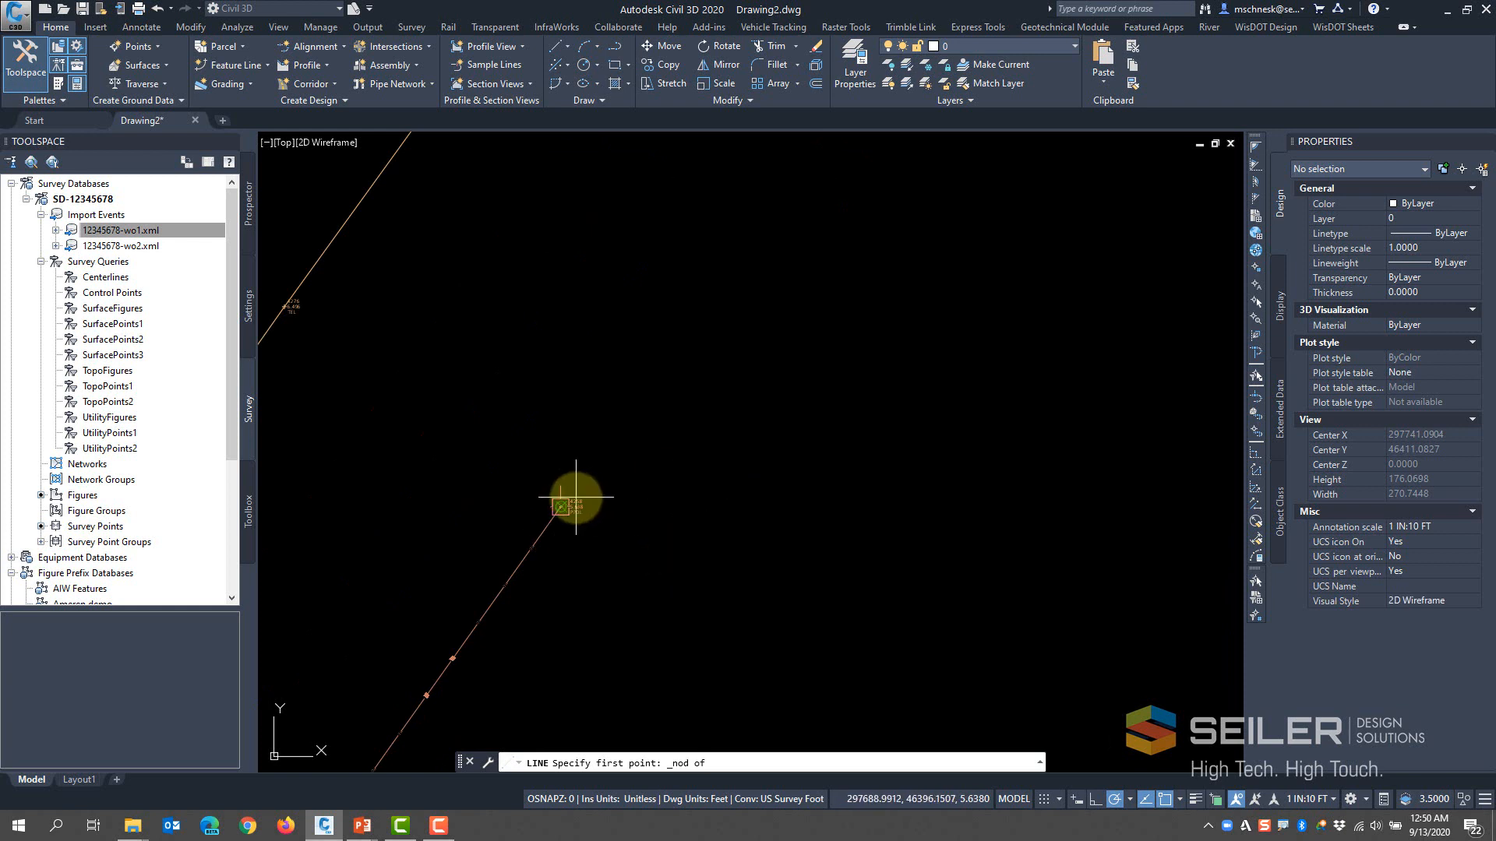
click(563, 504)
scroll(701, 585, down, 7)
key(F8)
shift+right_click(761, 497)
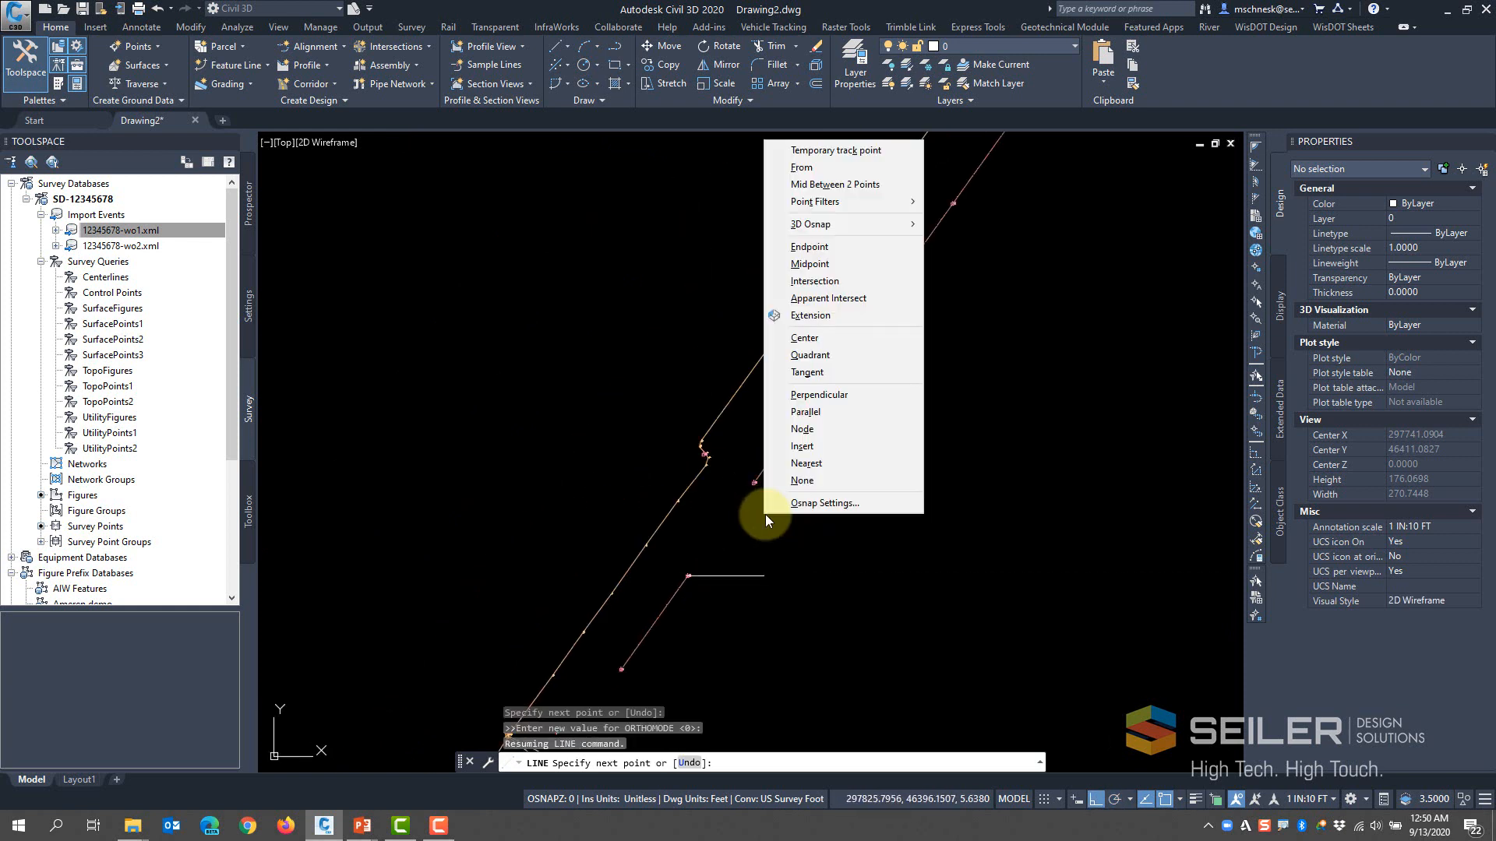
click(806, 429)
click(811, 429)
scroll(762, 495, up, 4)
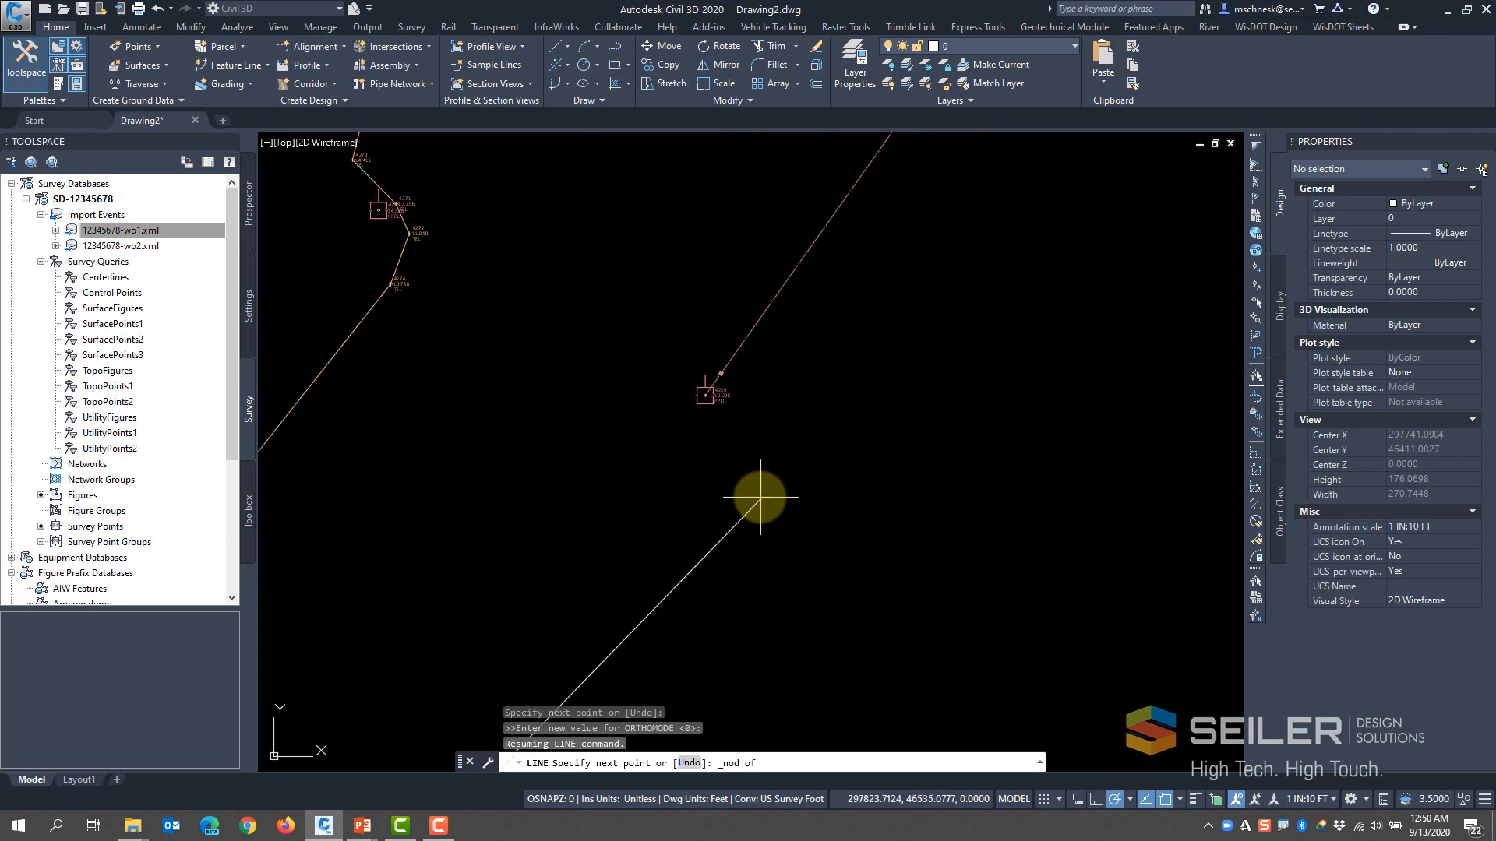
scroll(629, 438, down, 3)
key(Escape)
key(Escape)
key(Escape)
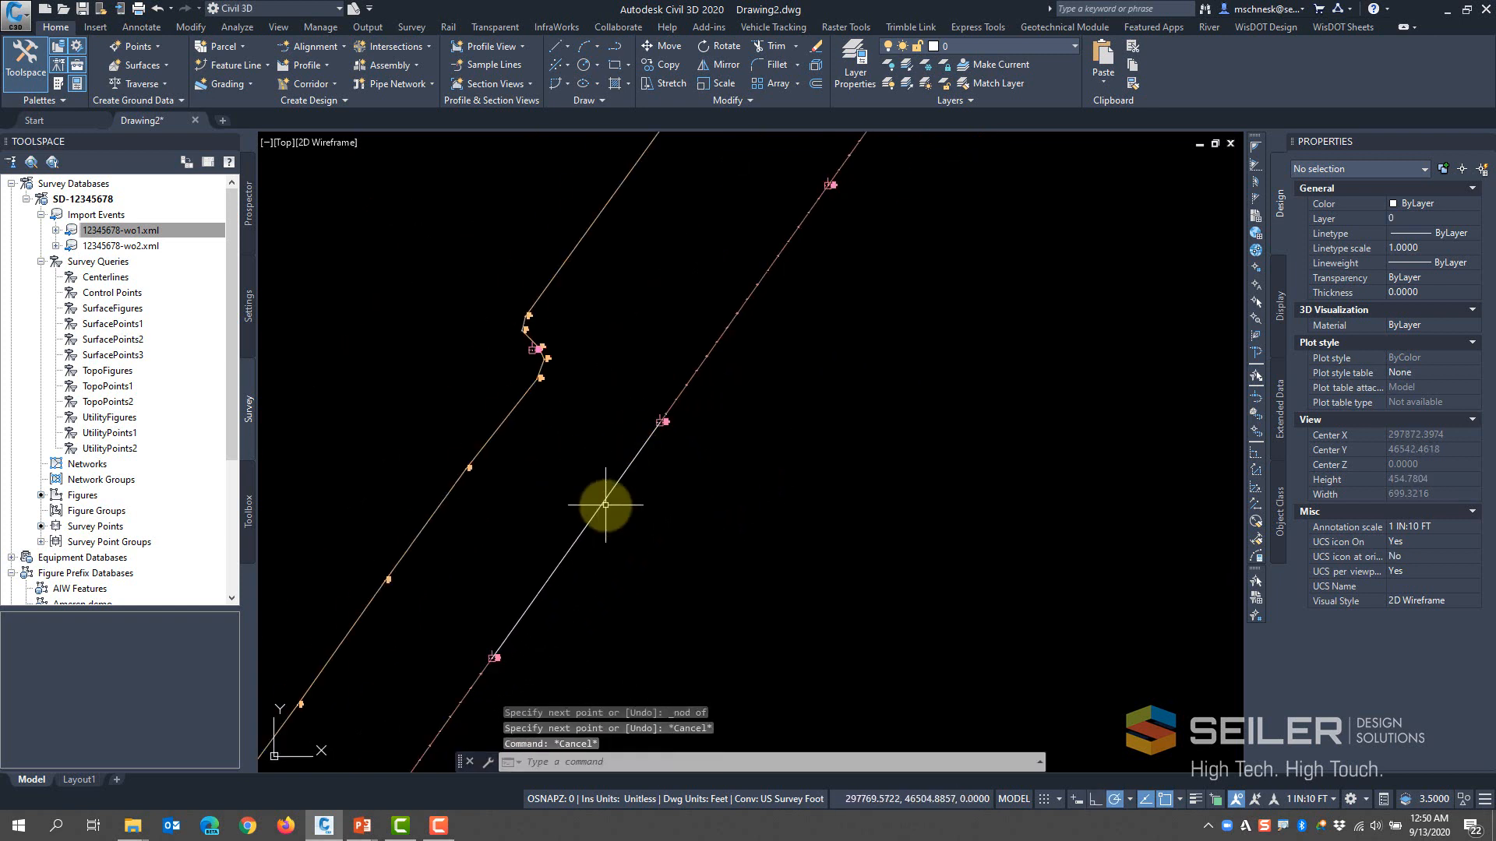
Create a survey figure from the line bridging the gap, using an OH name and the WisDOT Topography figure prefix database
right_click(79, 500)
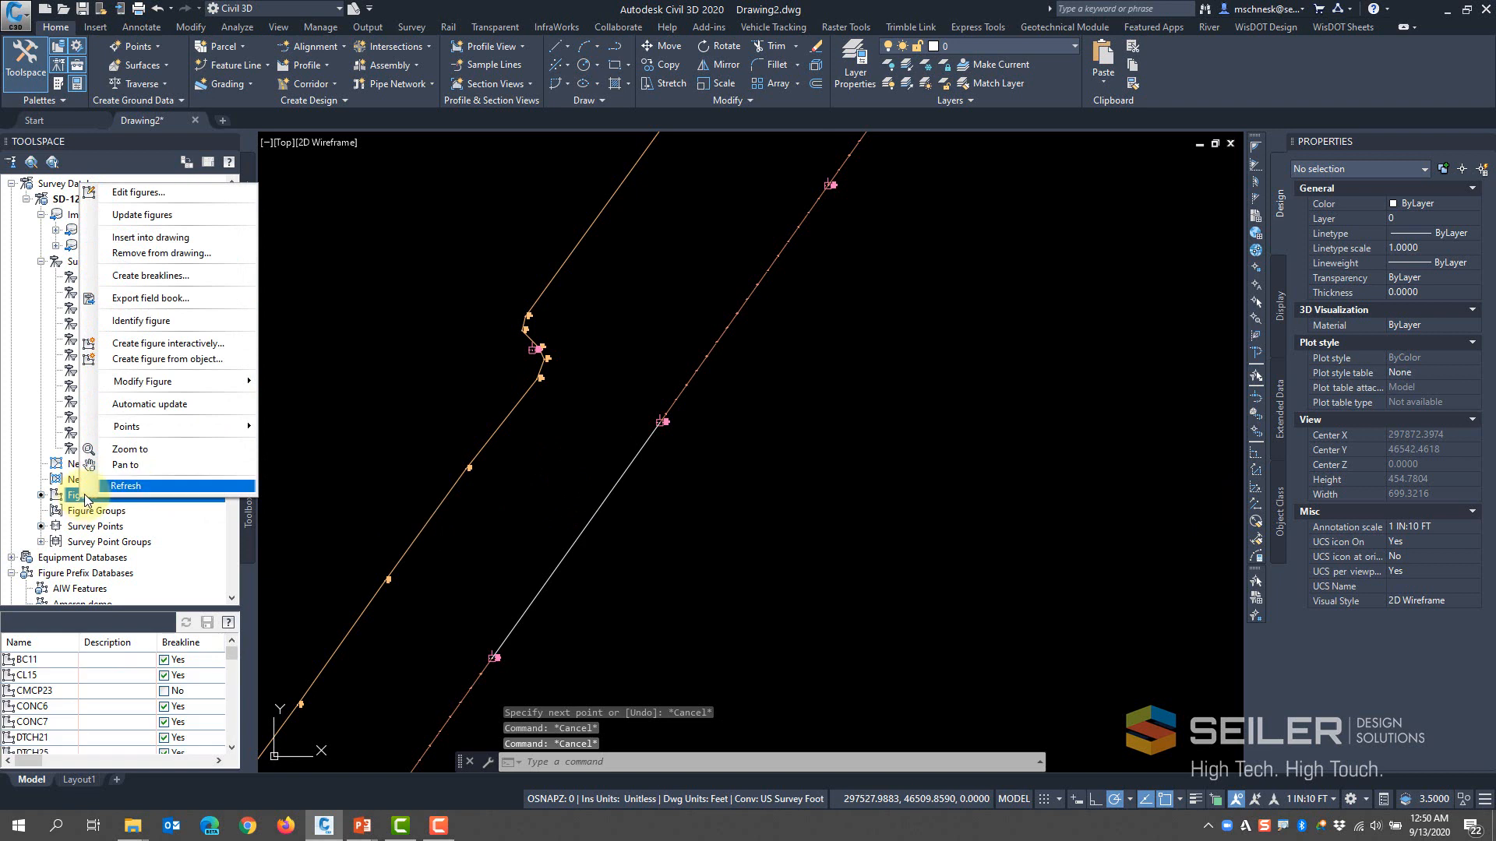
mouse_move(171, 428)
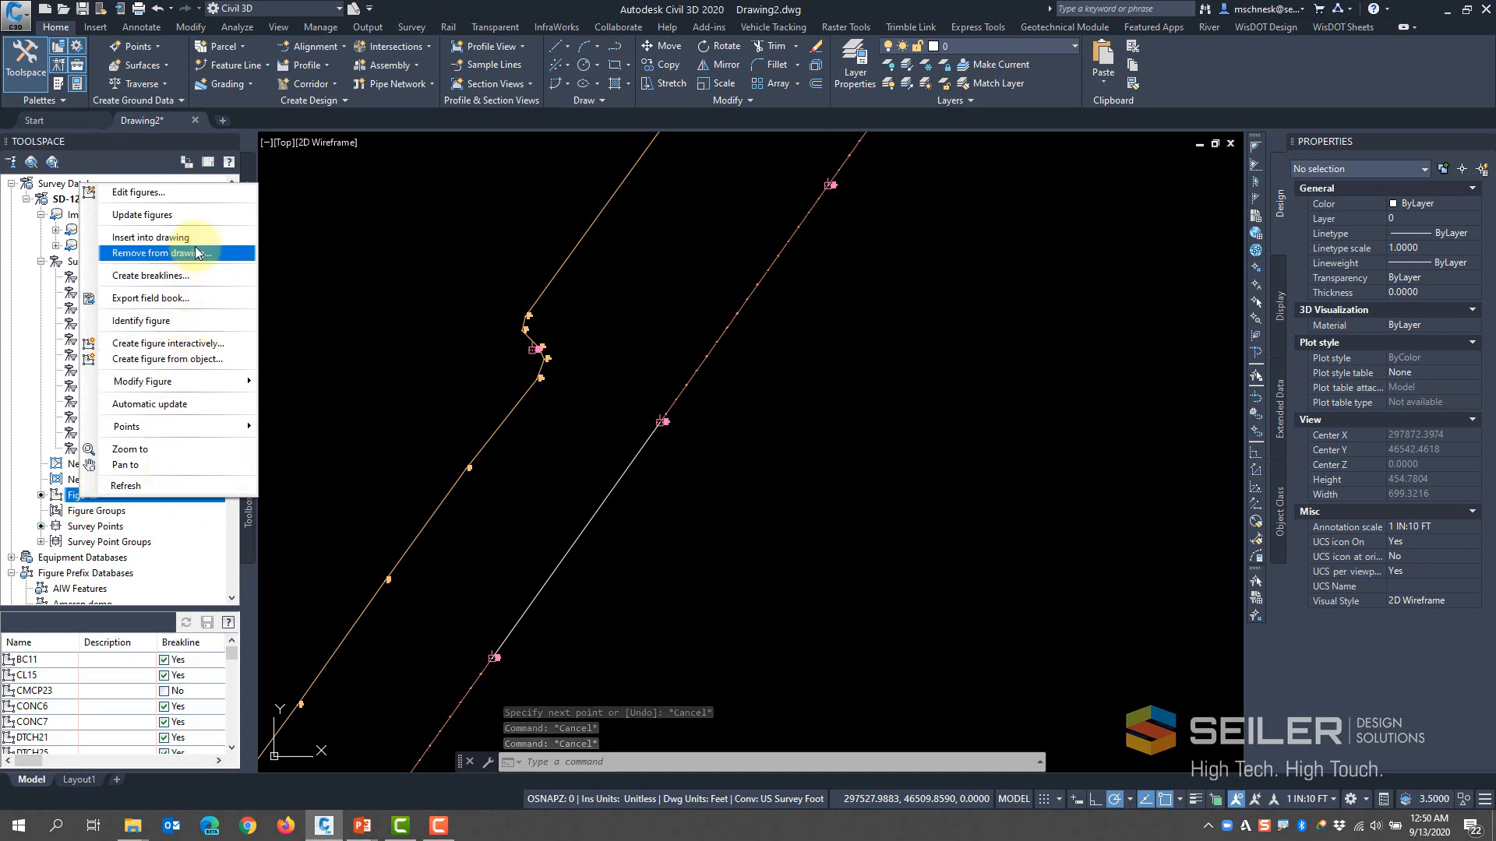
click(195, 360)
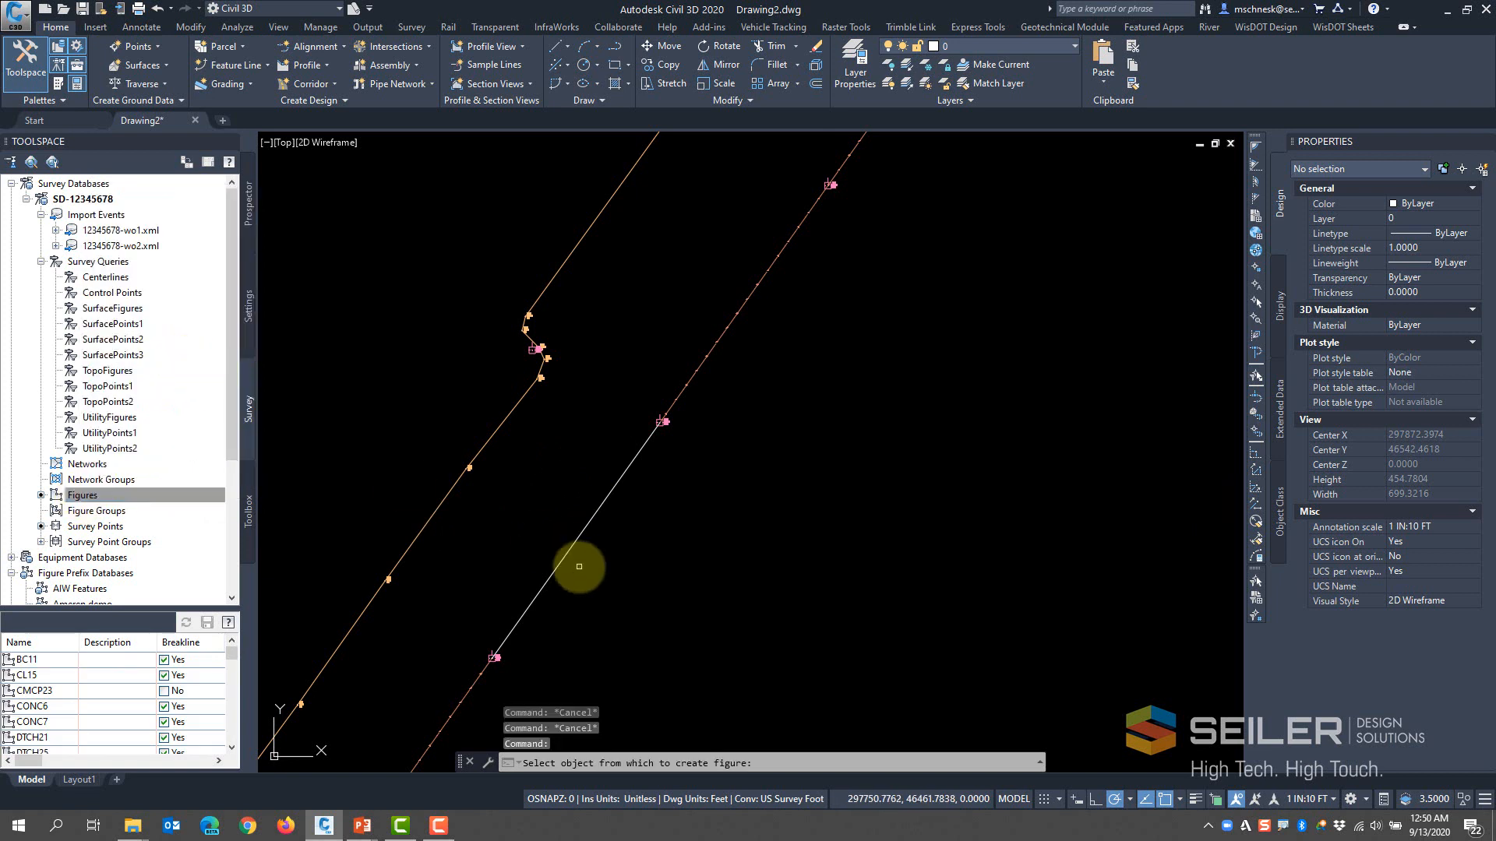
click(551, 574)
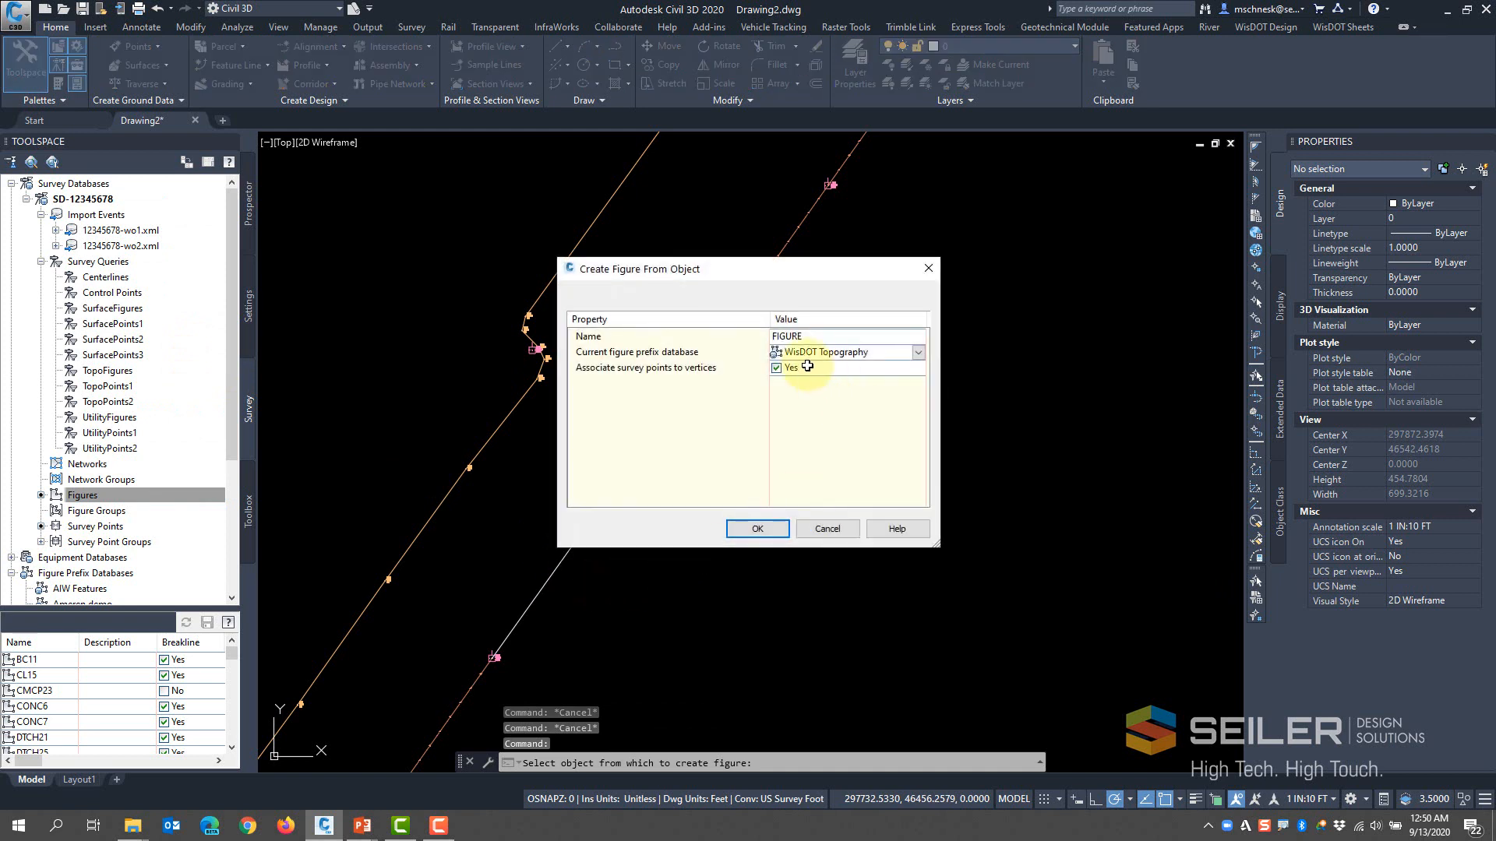
click(796, 338)
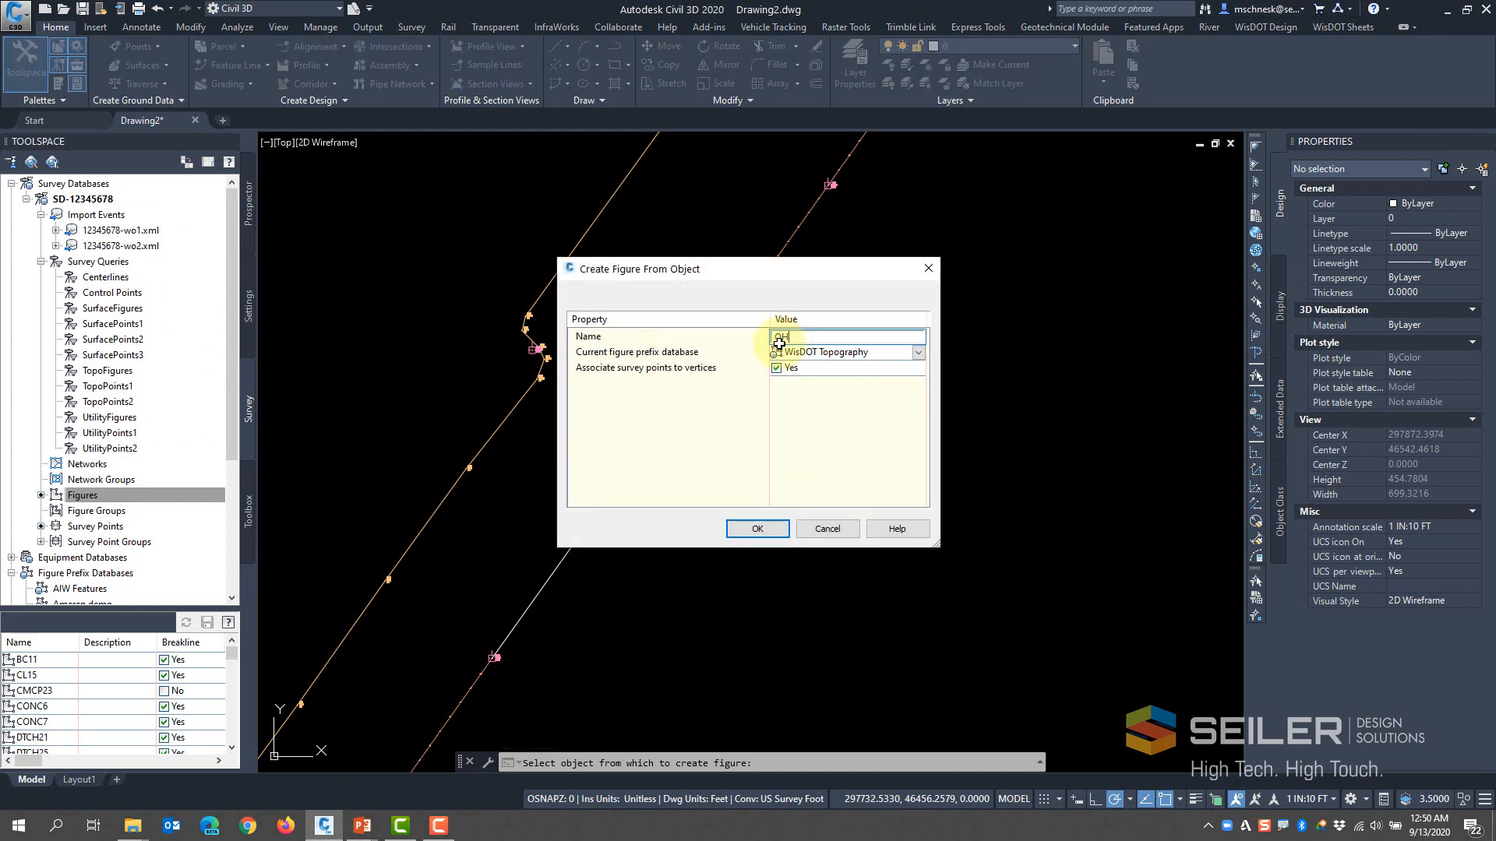
click(757, 529)
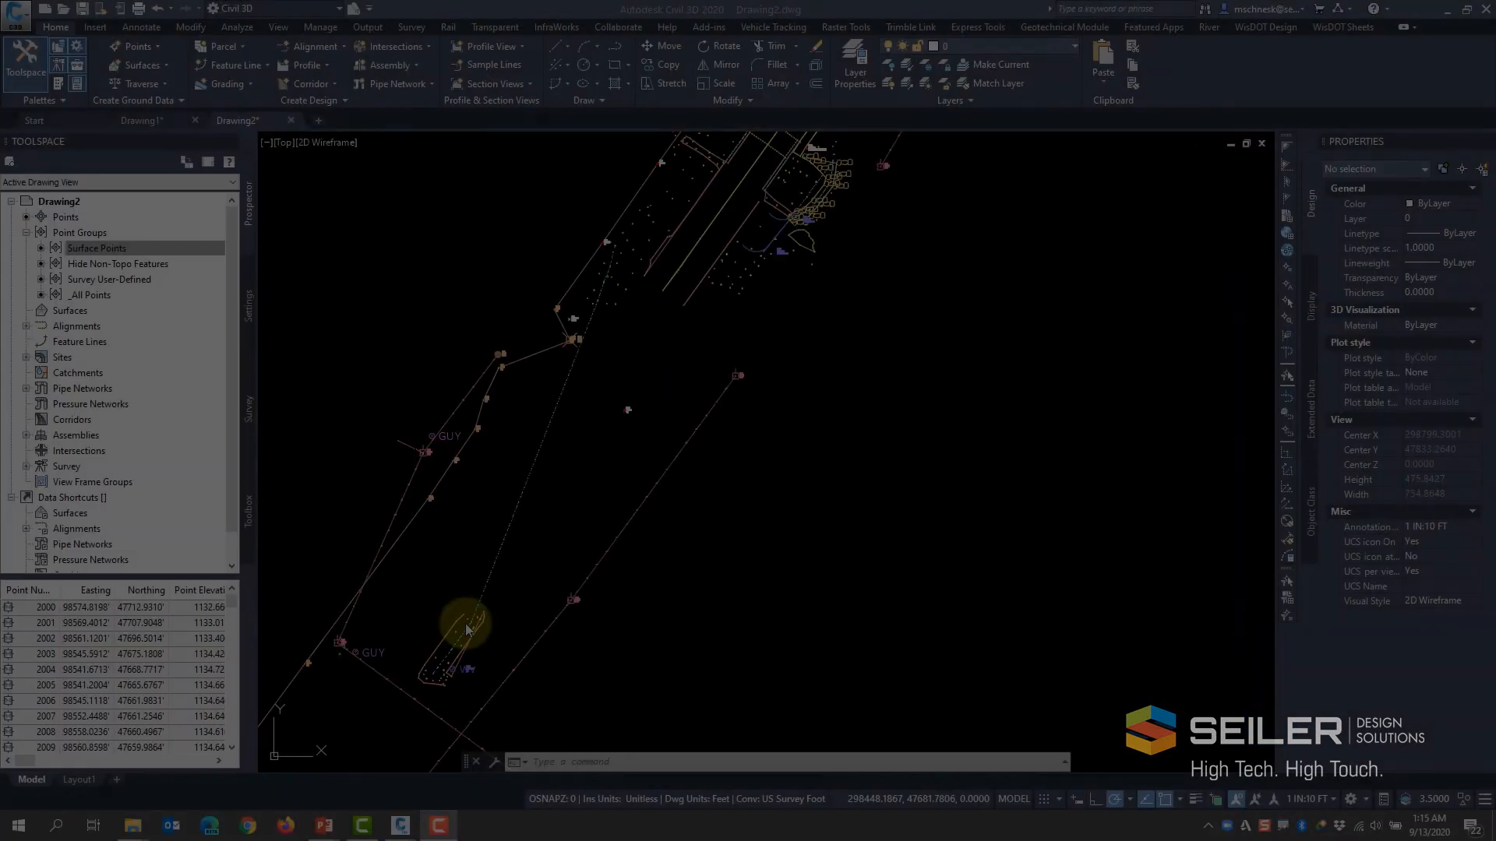
scroll(456, 627, up, 2)
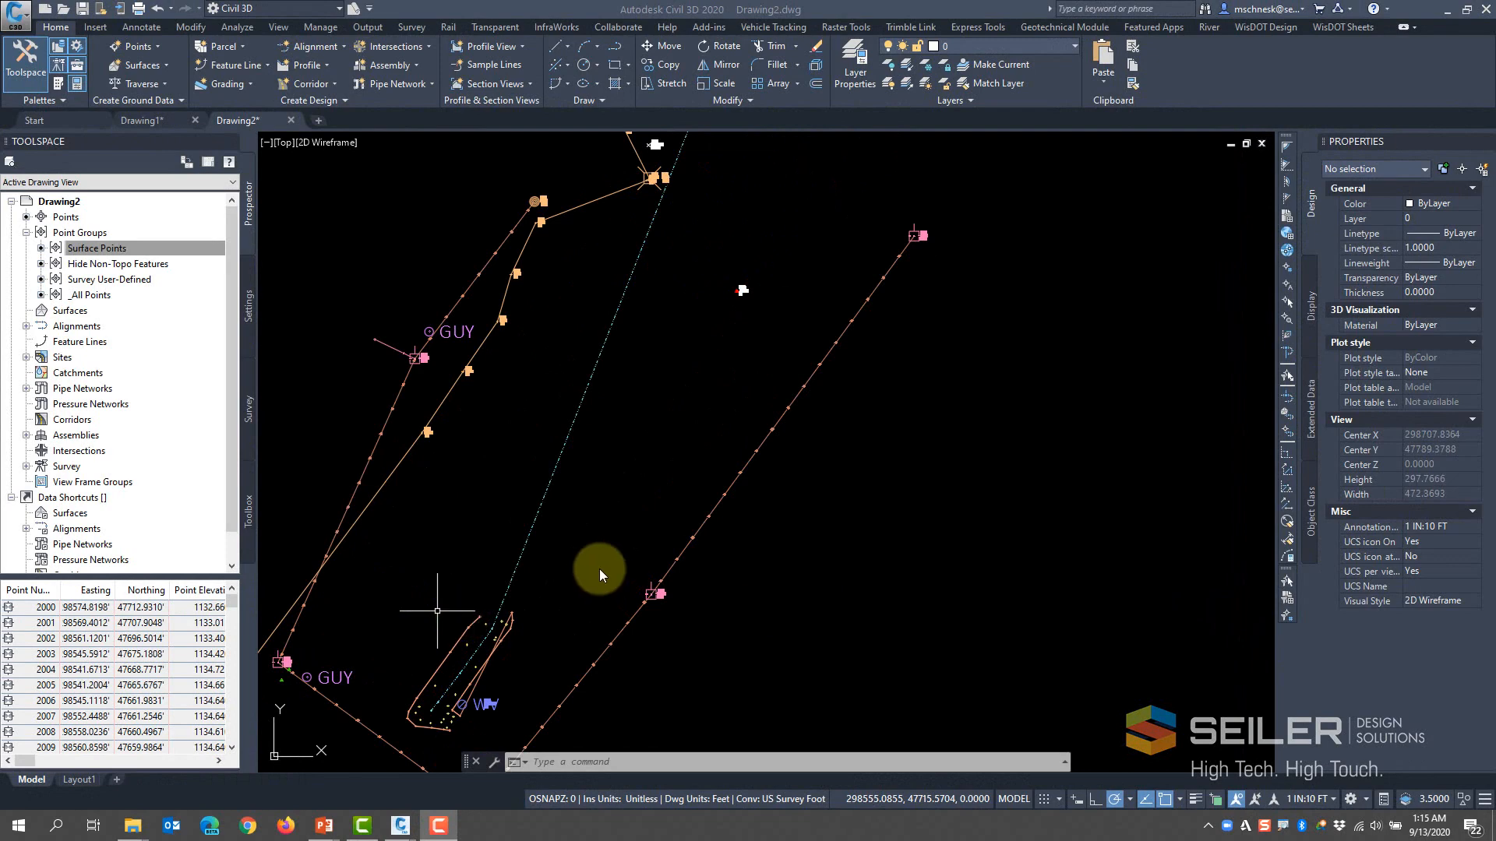
Break ditch figure DTCH01 using first and second break points to remove its long middle section, and select the remaining short segment
scroll(549, 526, down, 4)
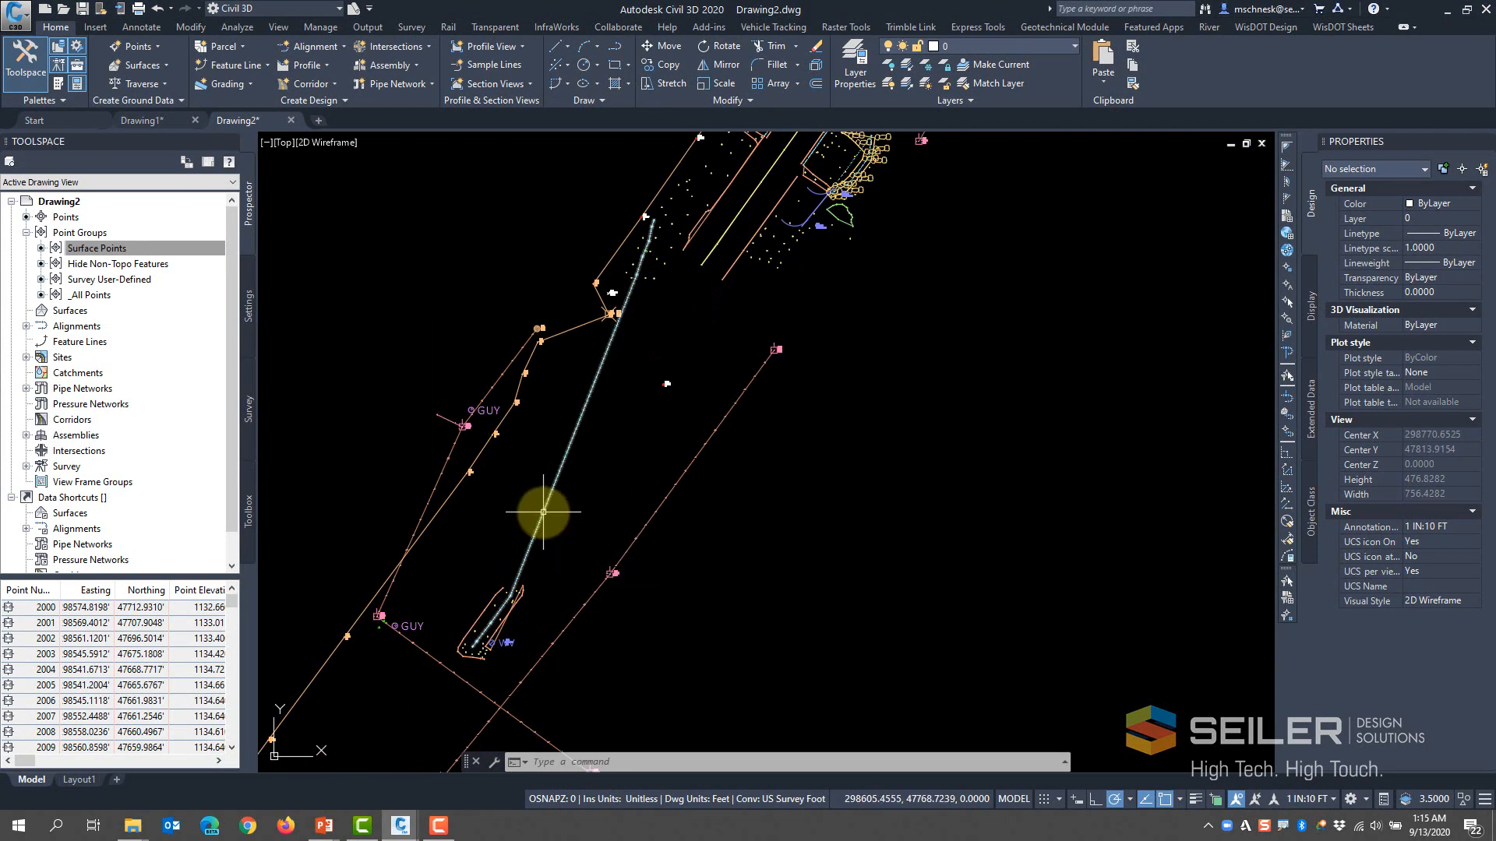
click(544, 512)
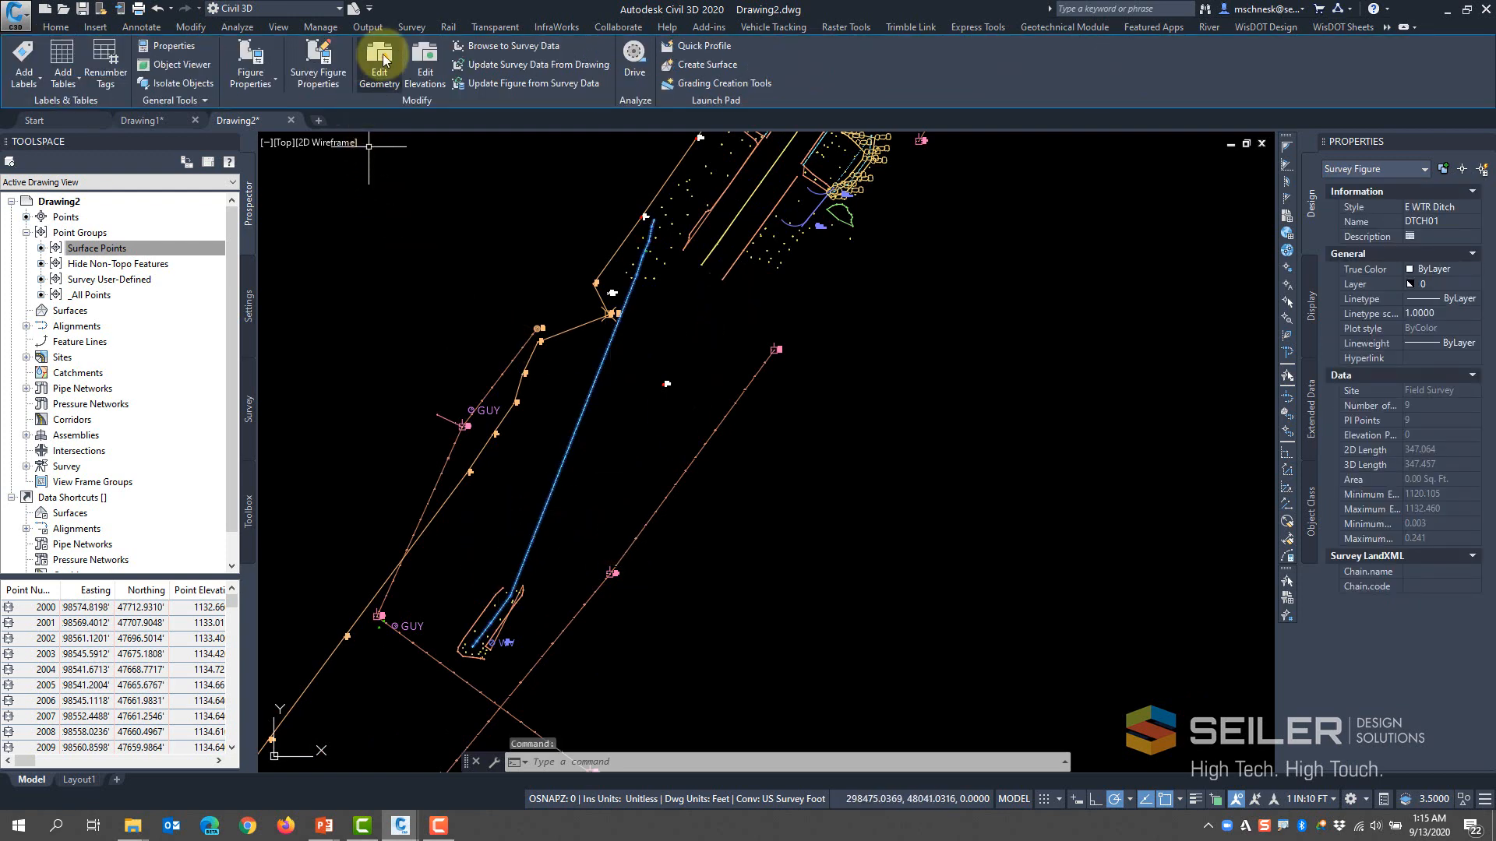
click(381, 63)
click(426, 62)
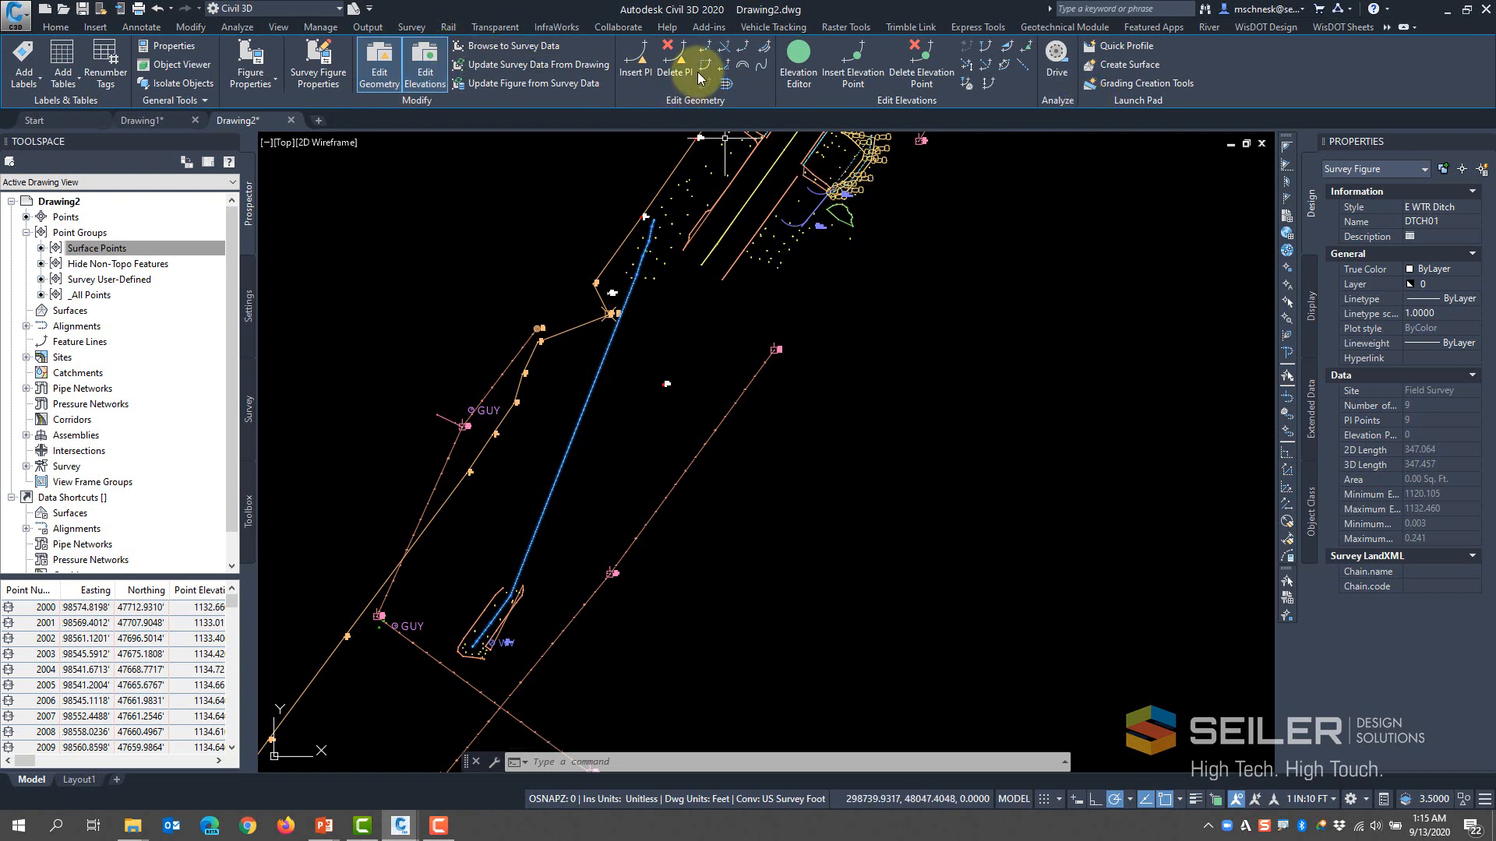
click(705, 49)
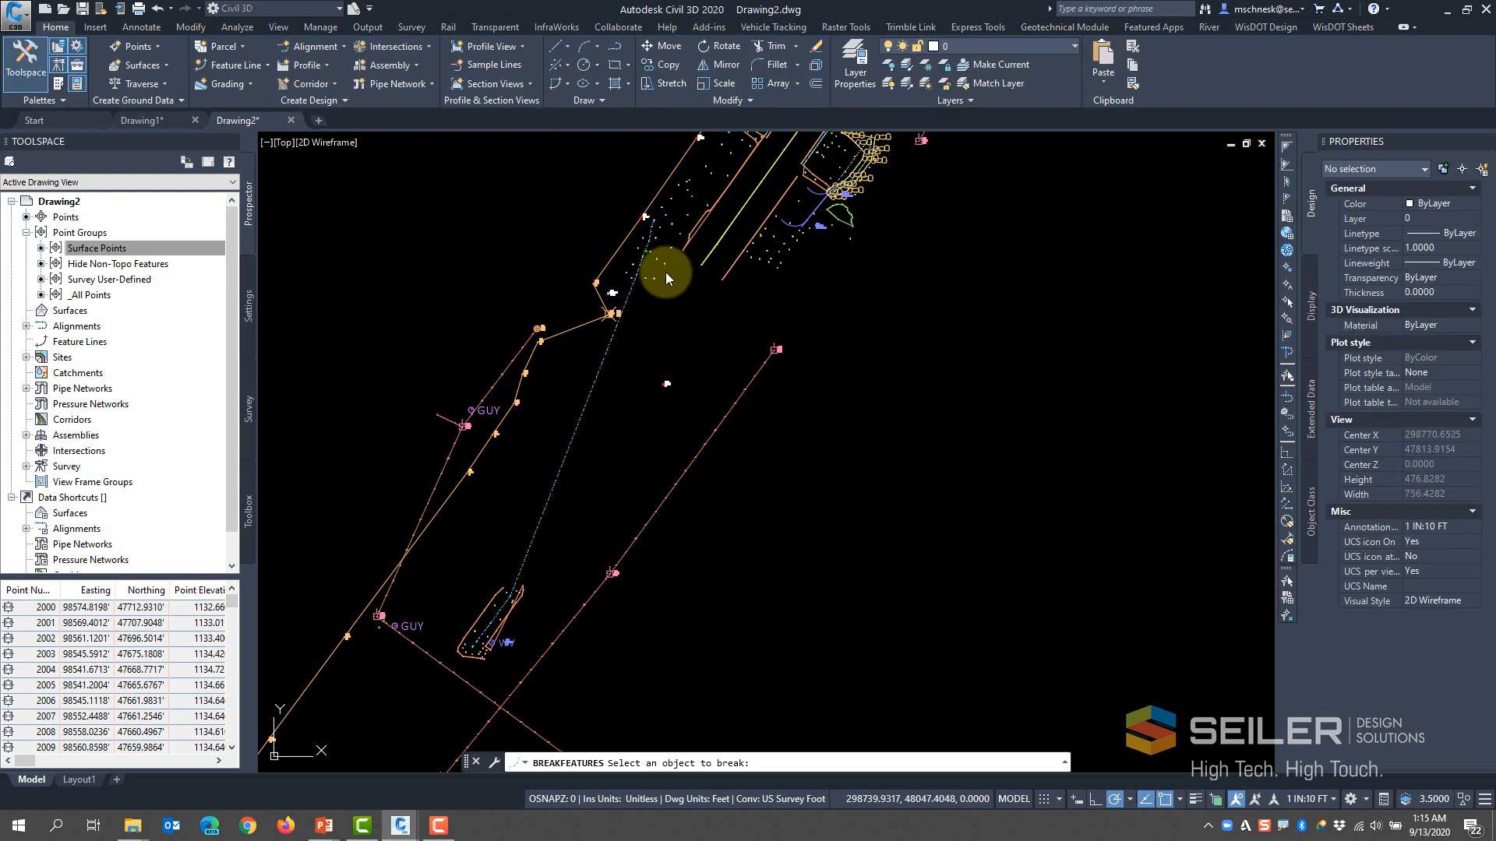
click(591, 390)
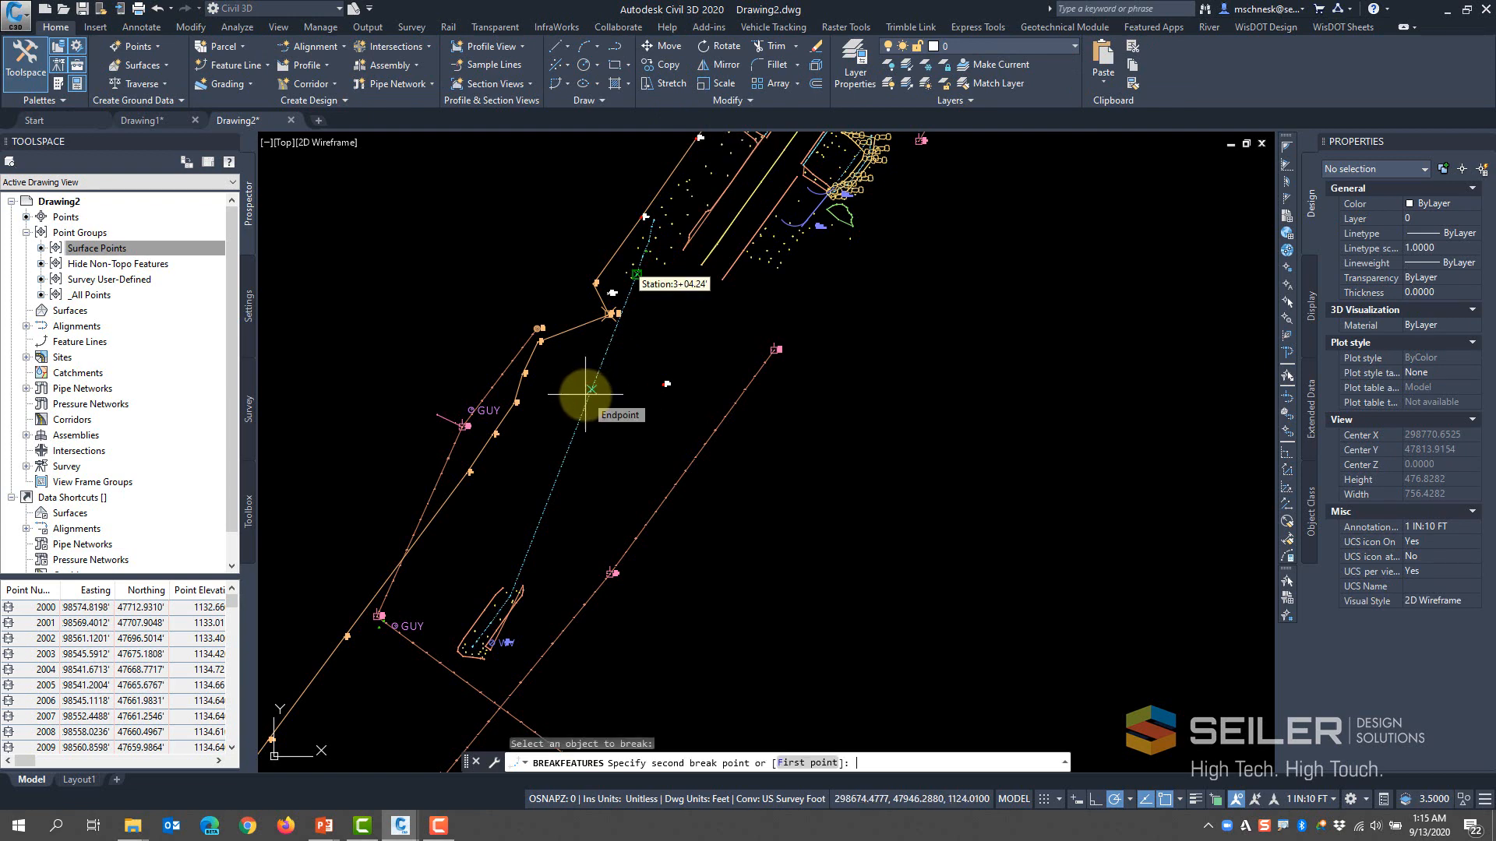
text(f)
key(Return)
scroll(515, 584, up, 3)
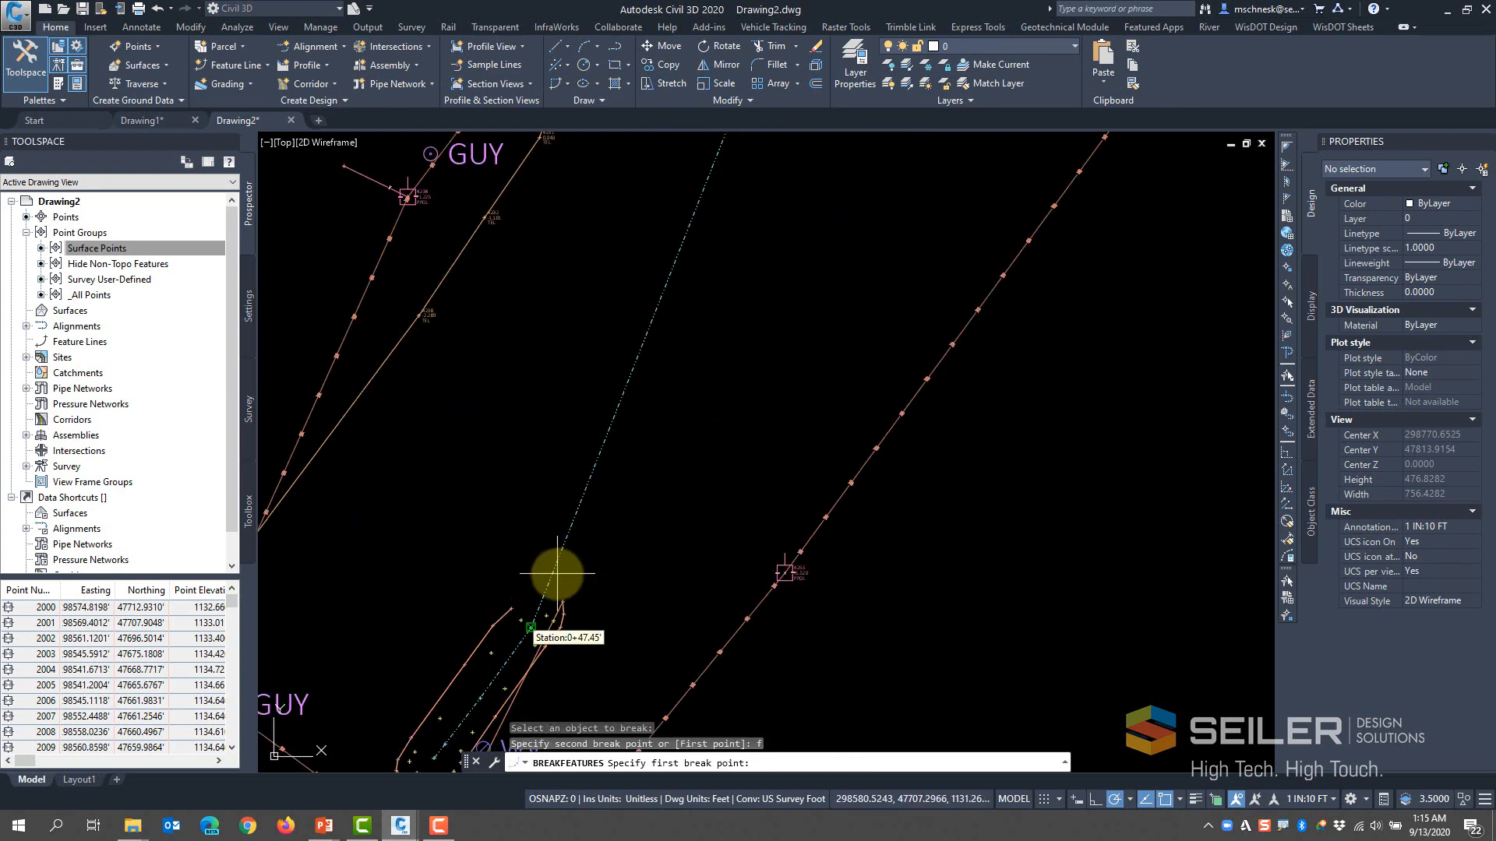
click(557, 572)
scroll(580, 569, down, 3)
scroll(638, 361, up, 3)
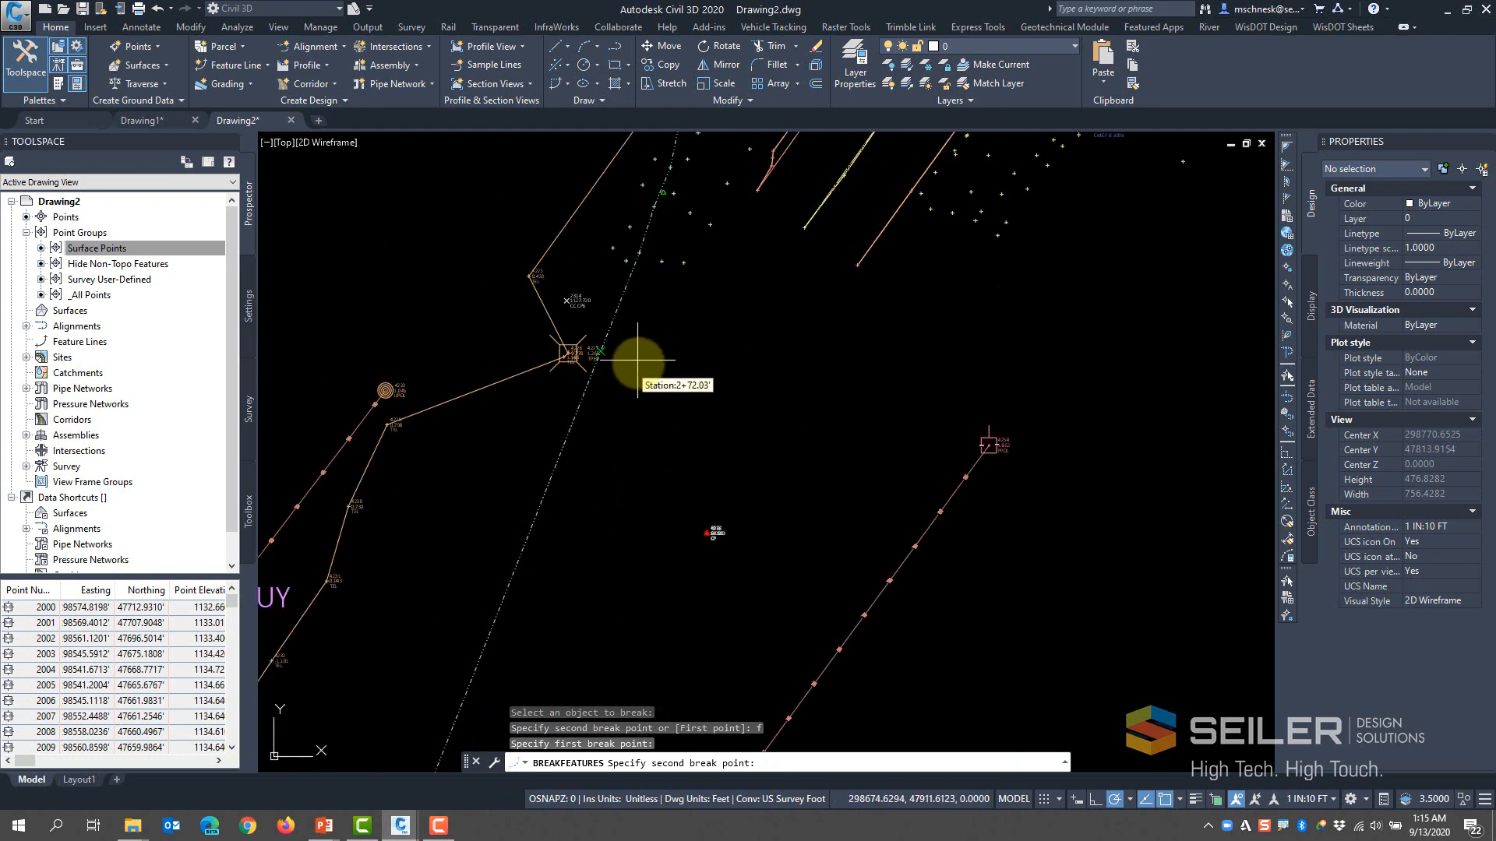
click(635, 257)
scroll(668, 367, down, 3)
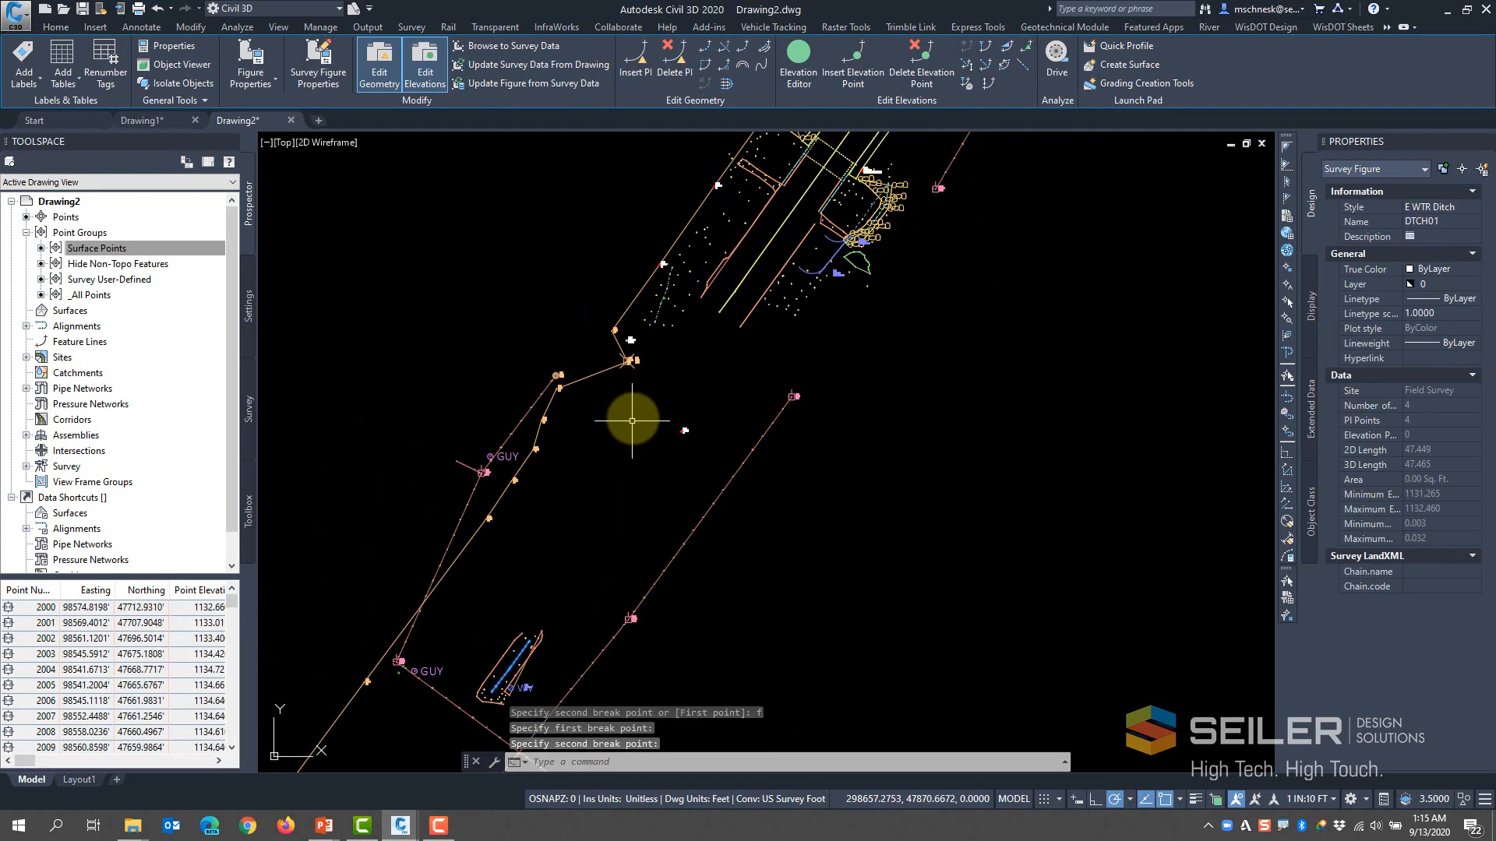
key(Escape)
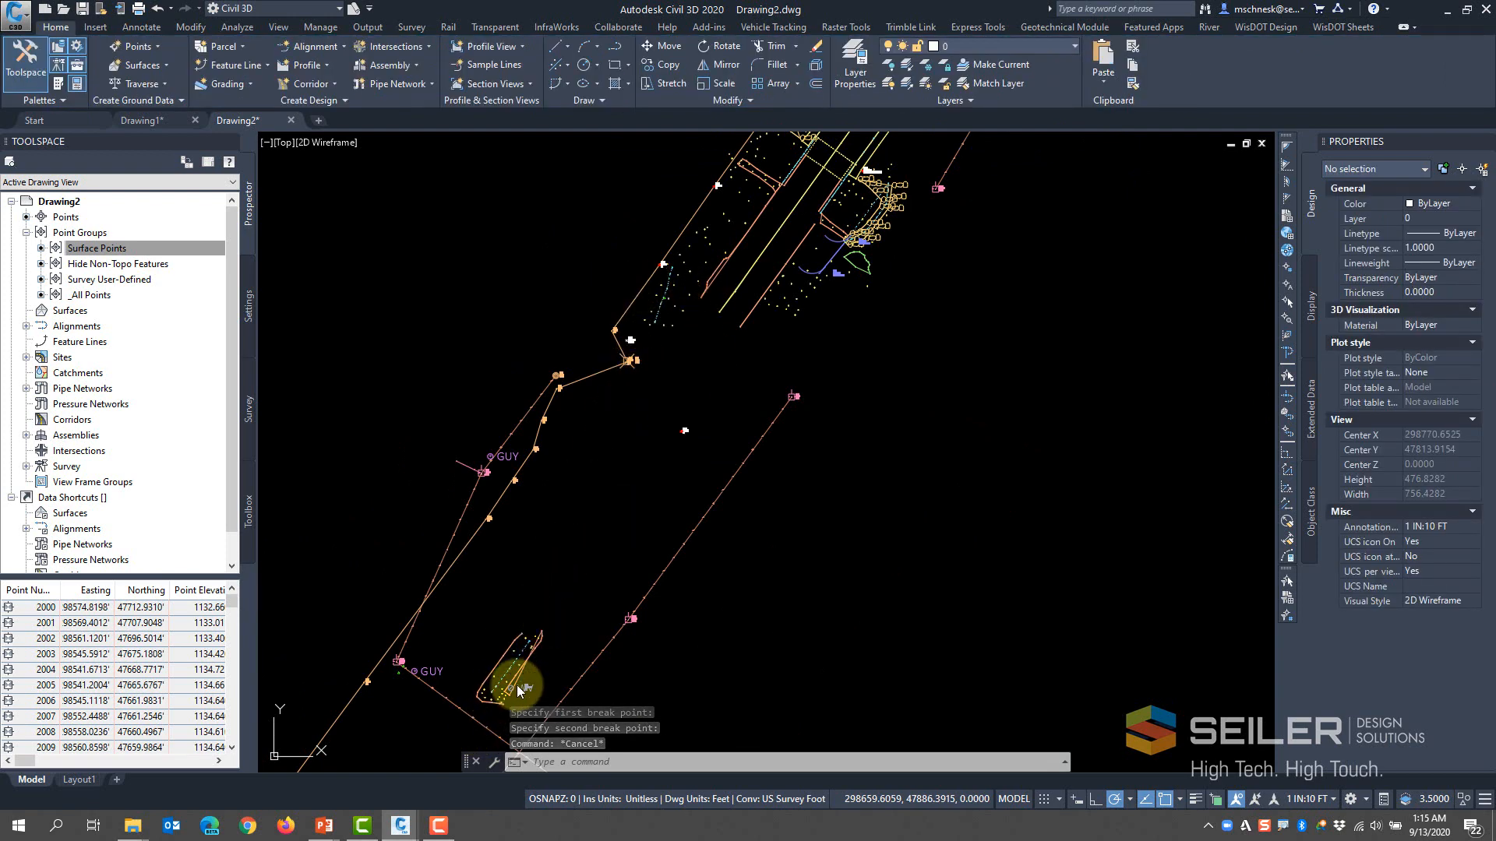
click(516, 663)
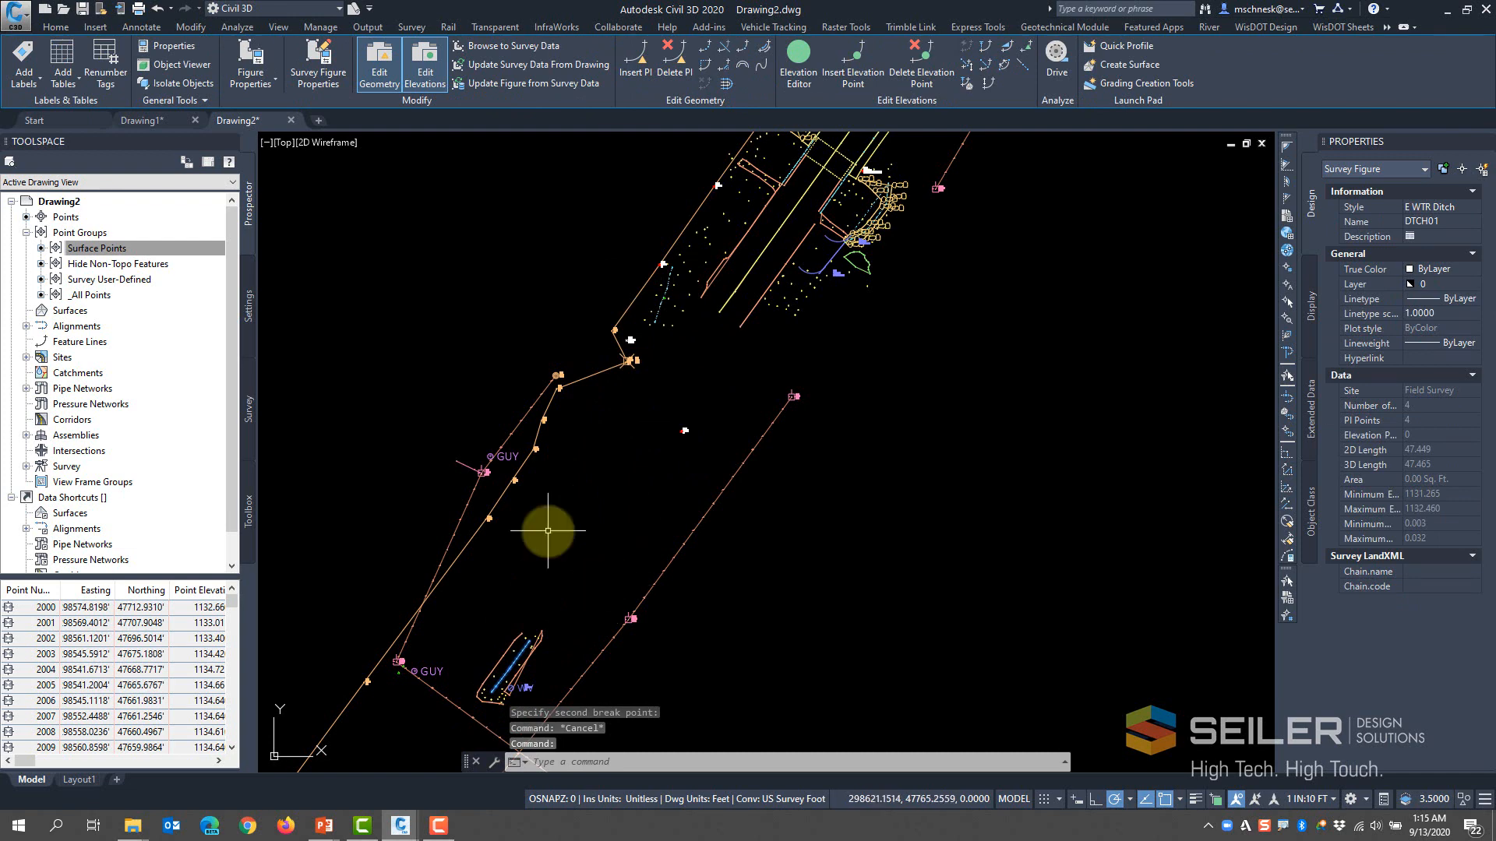
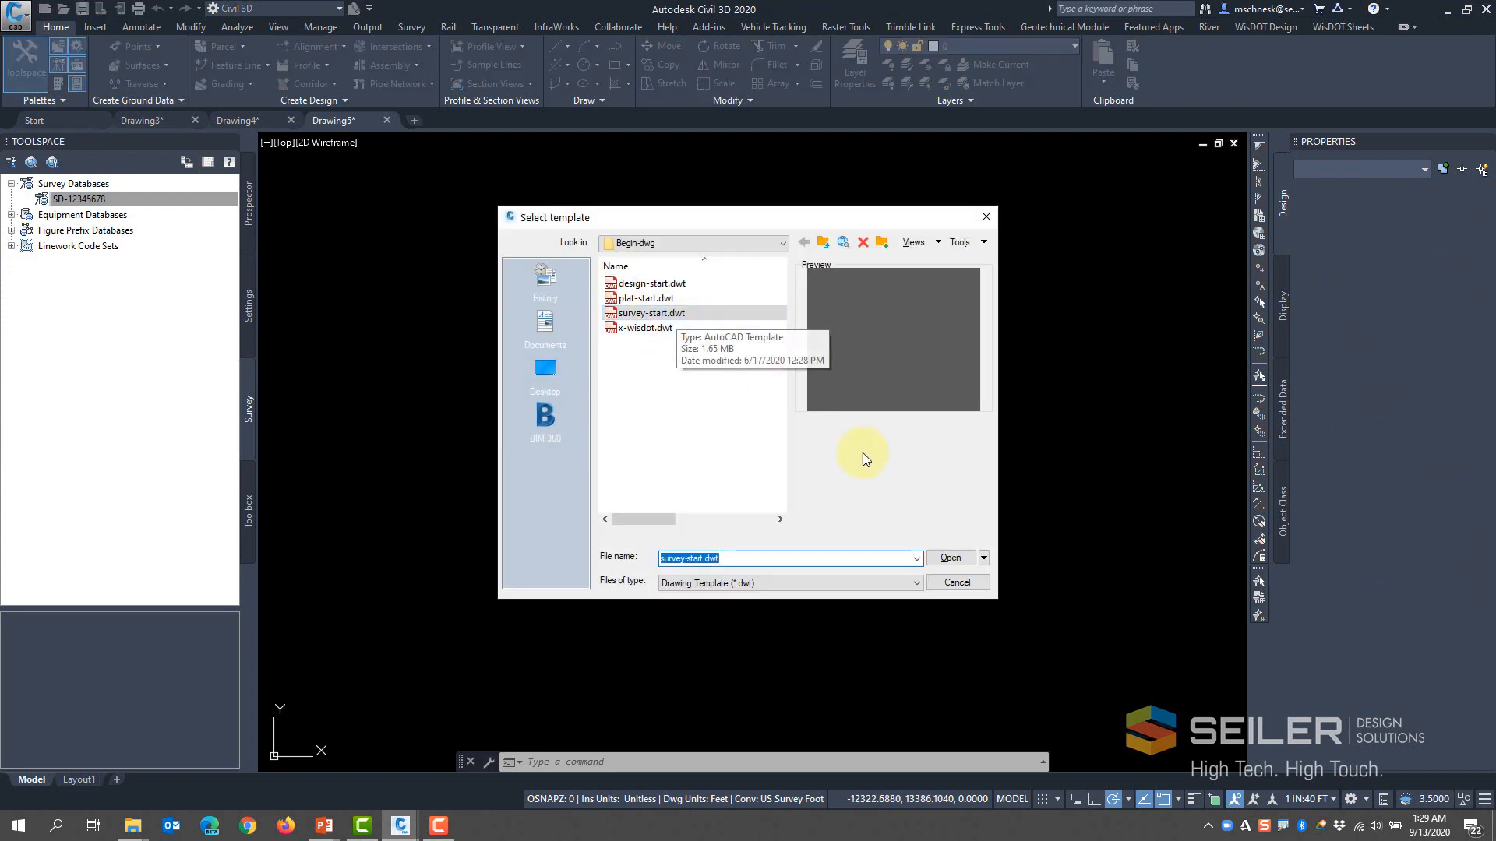
Open survey database SD-12345678 for editing and make Drawing3 the current drawing
click(956, 583)
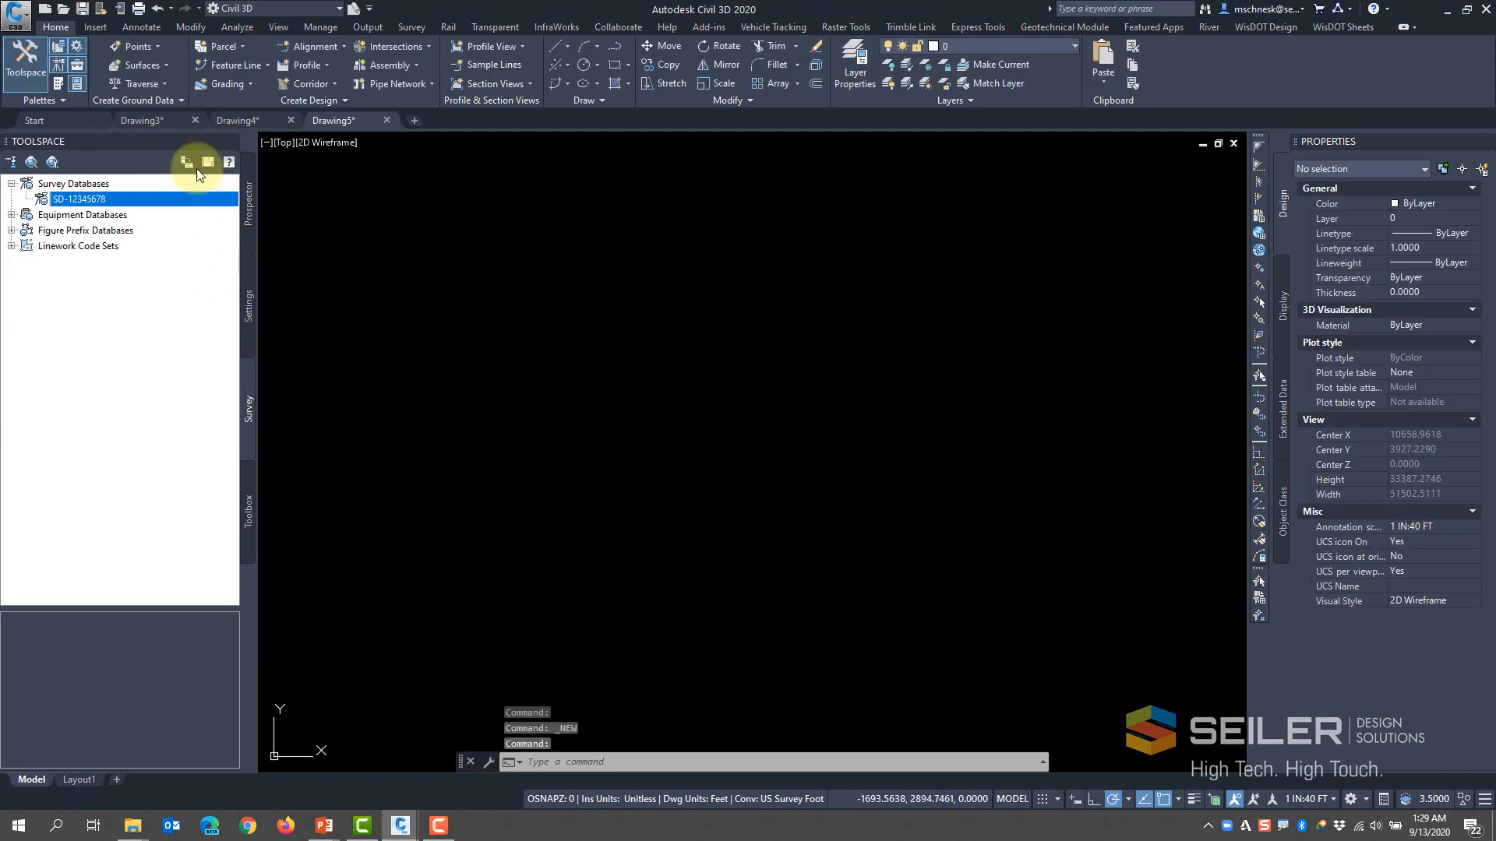
click(109, 200)
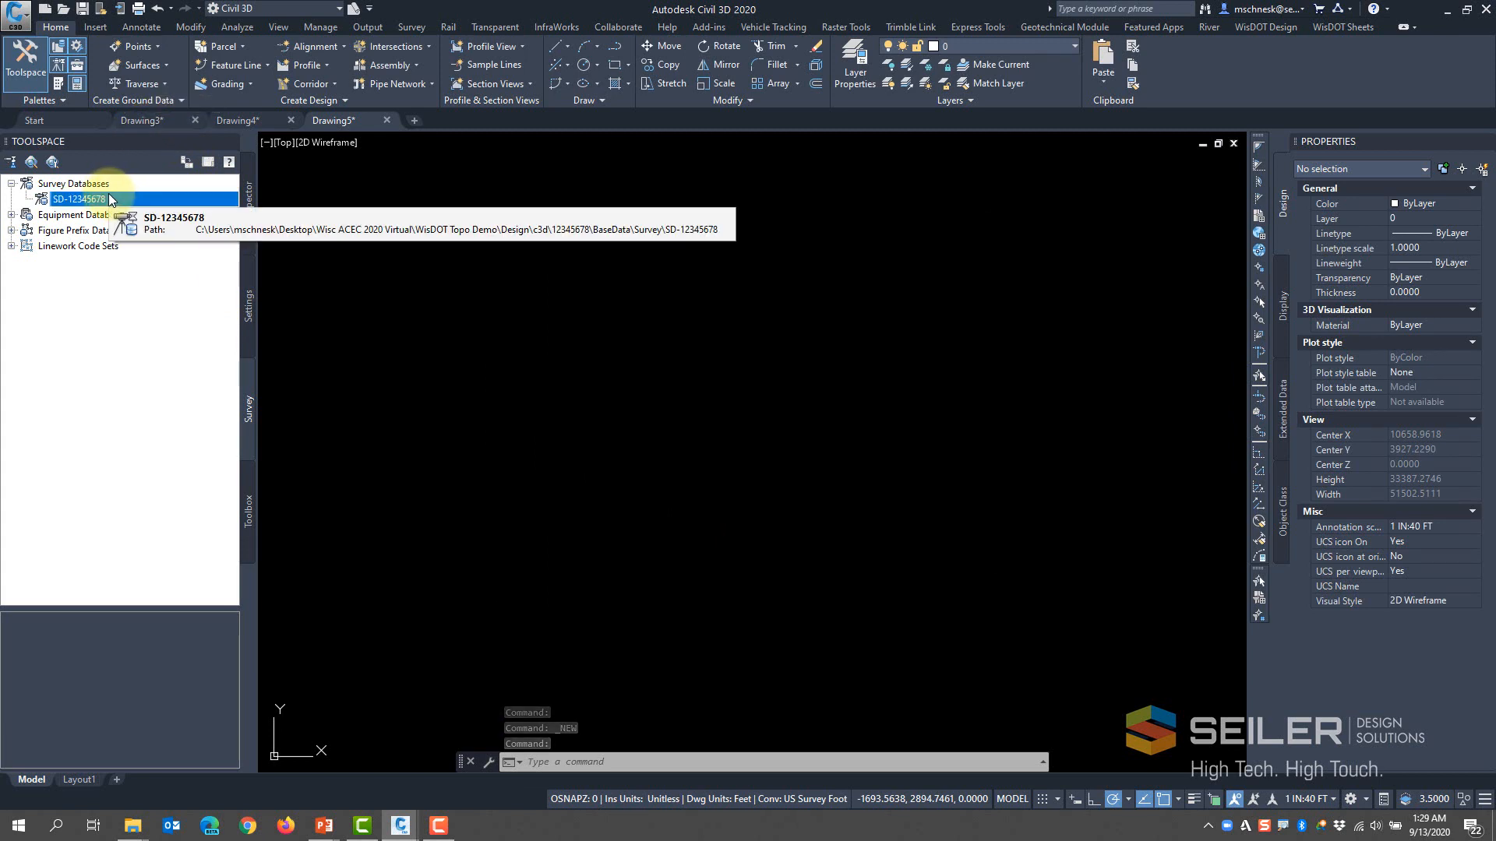
right_click(109, 197)
click(156, 203)
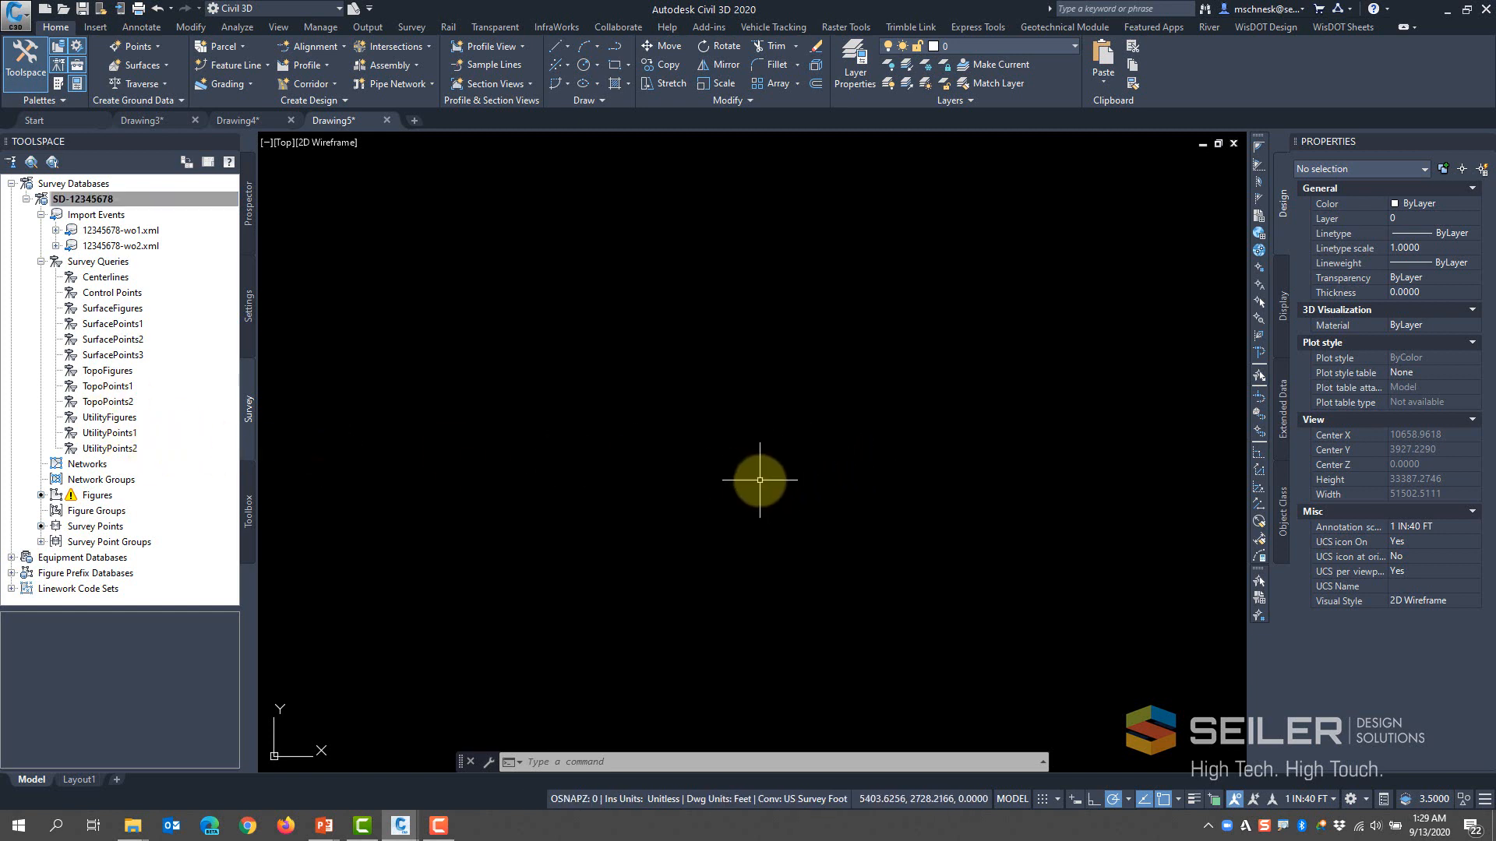
click(285, 252)
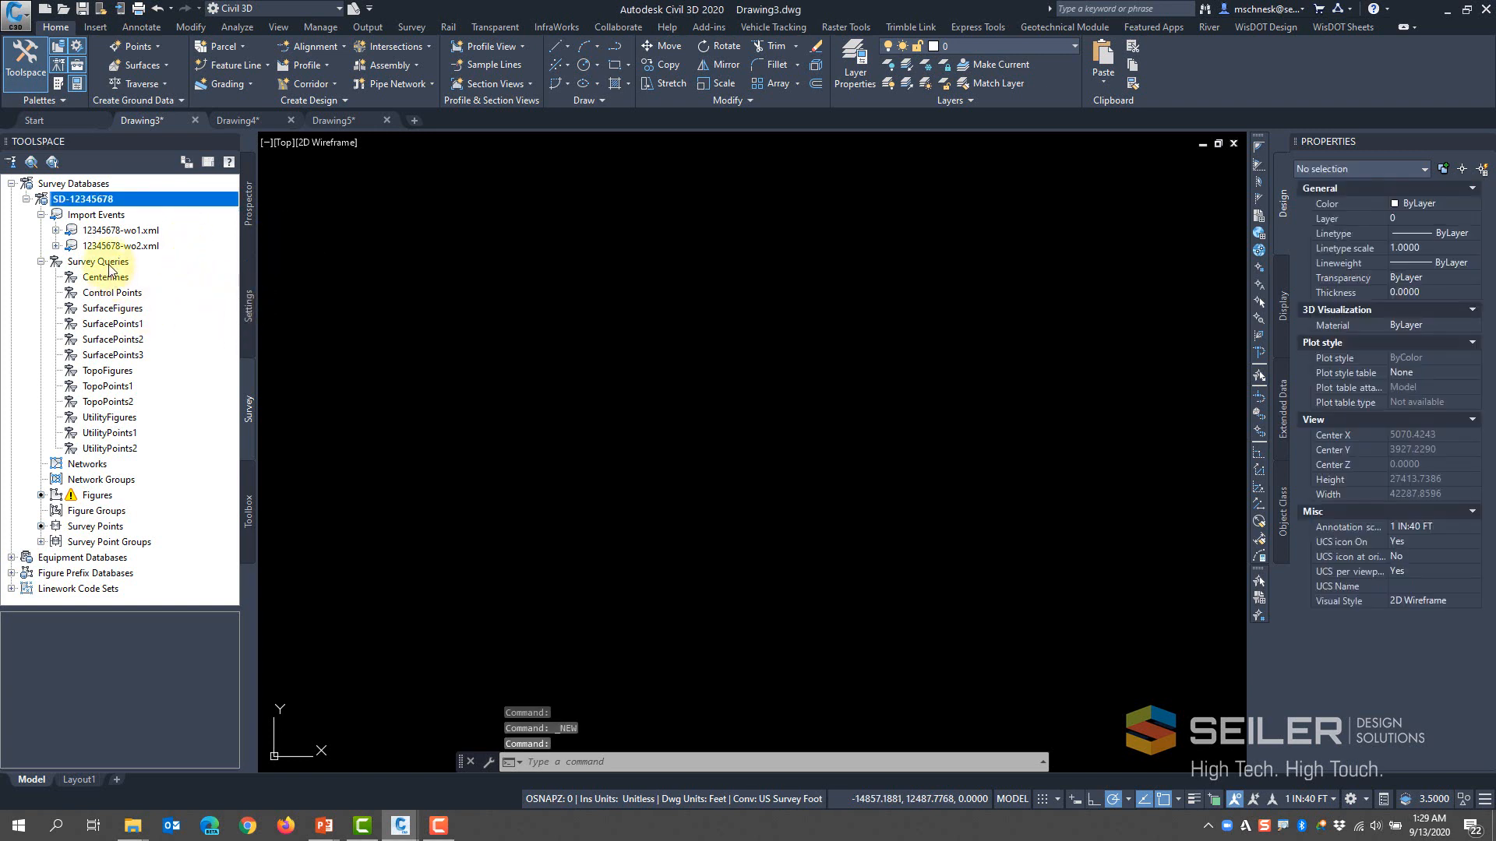
Examine the figure criteria of the SurfaceFigures survey query and close the query builder
right_click(115, 308)
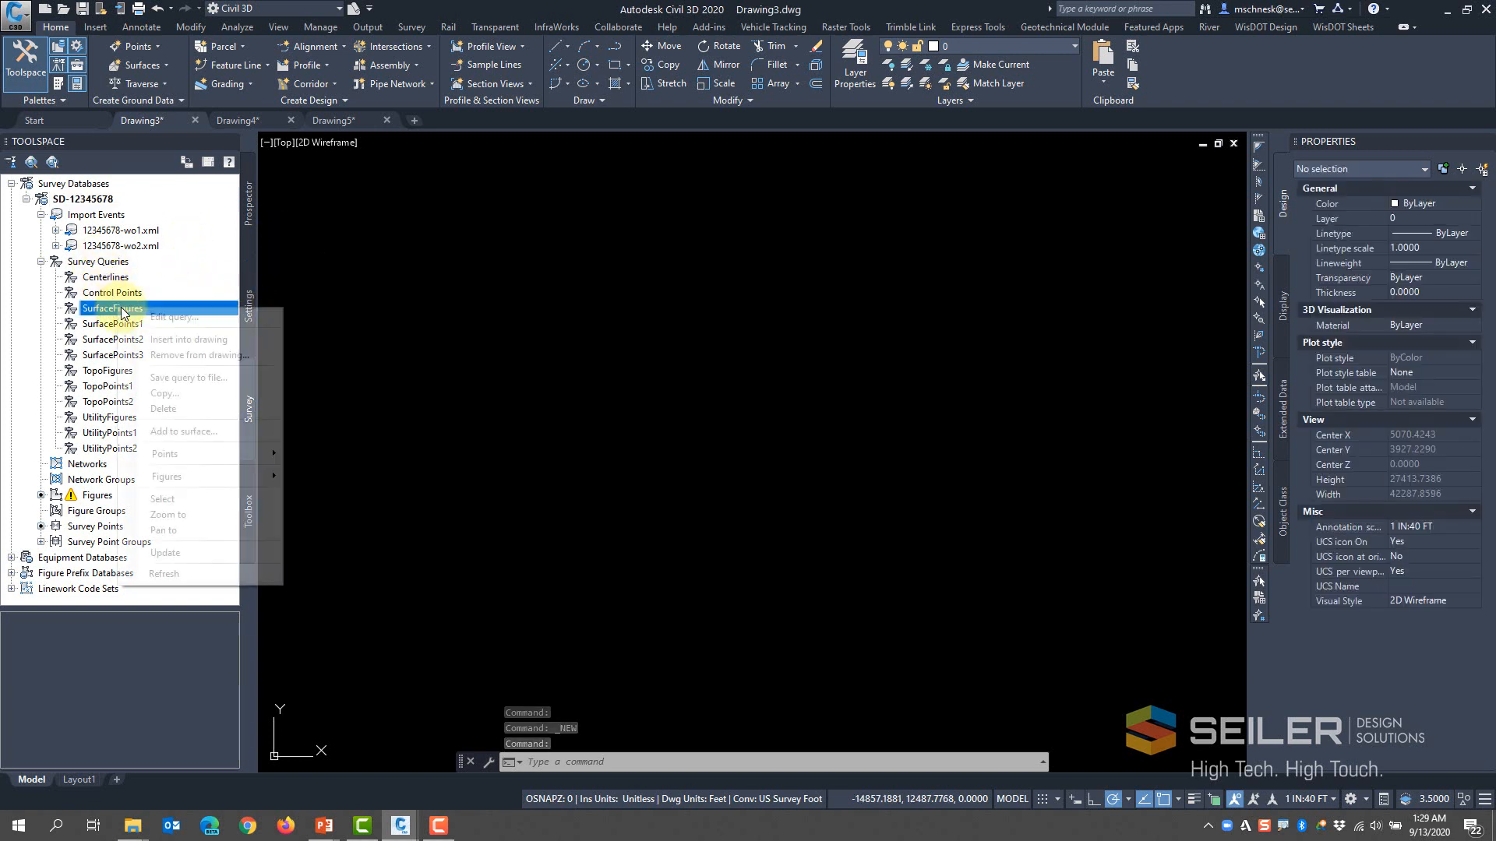
click(234, 320)
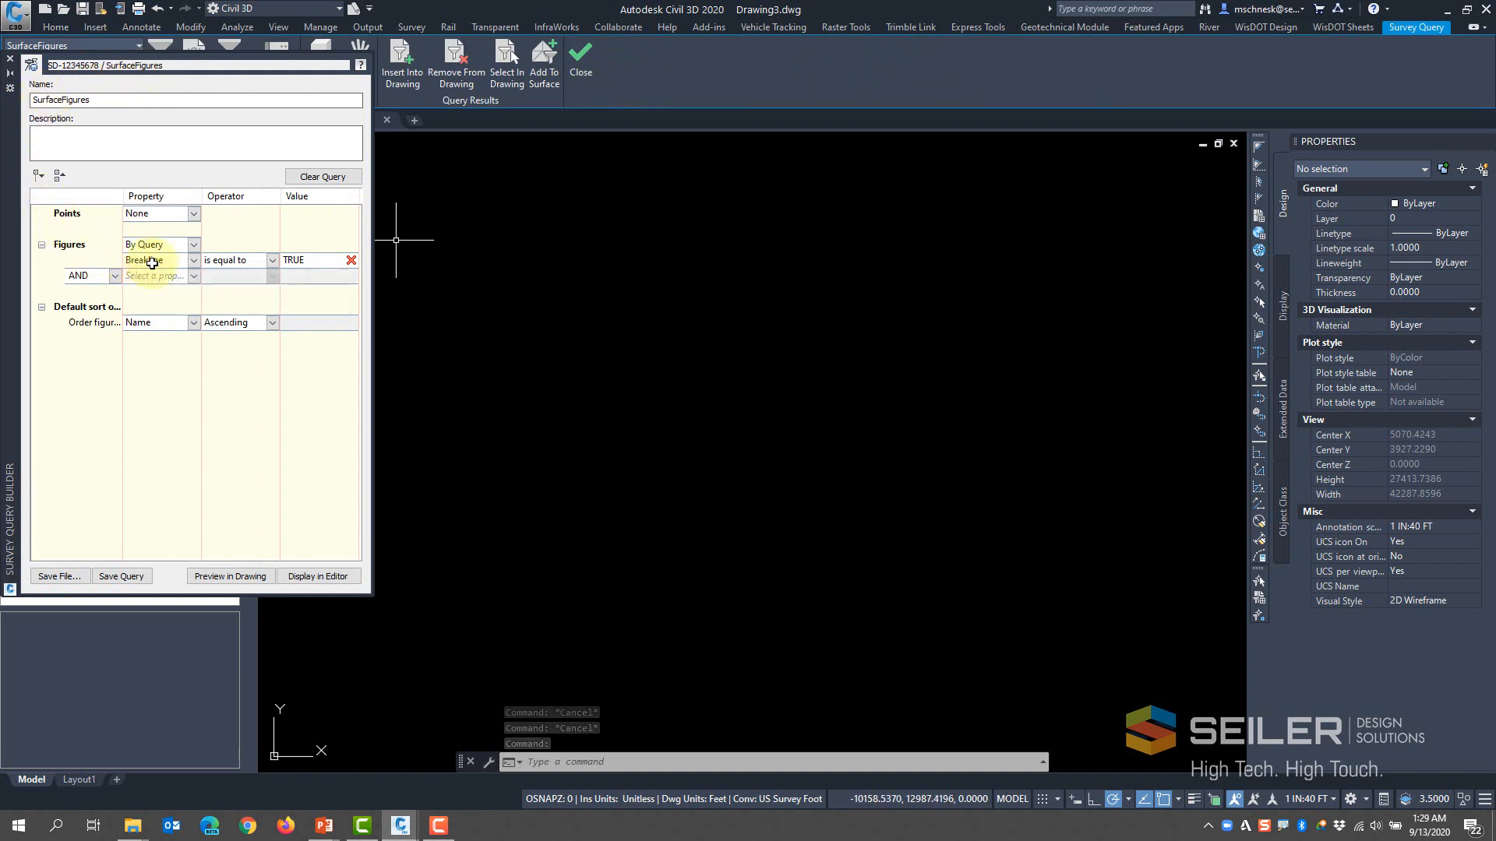
click(9, 59)
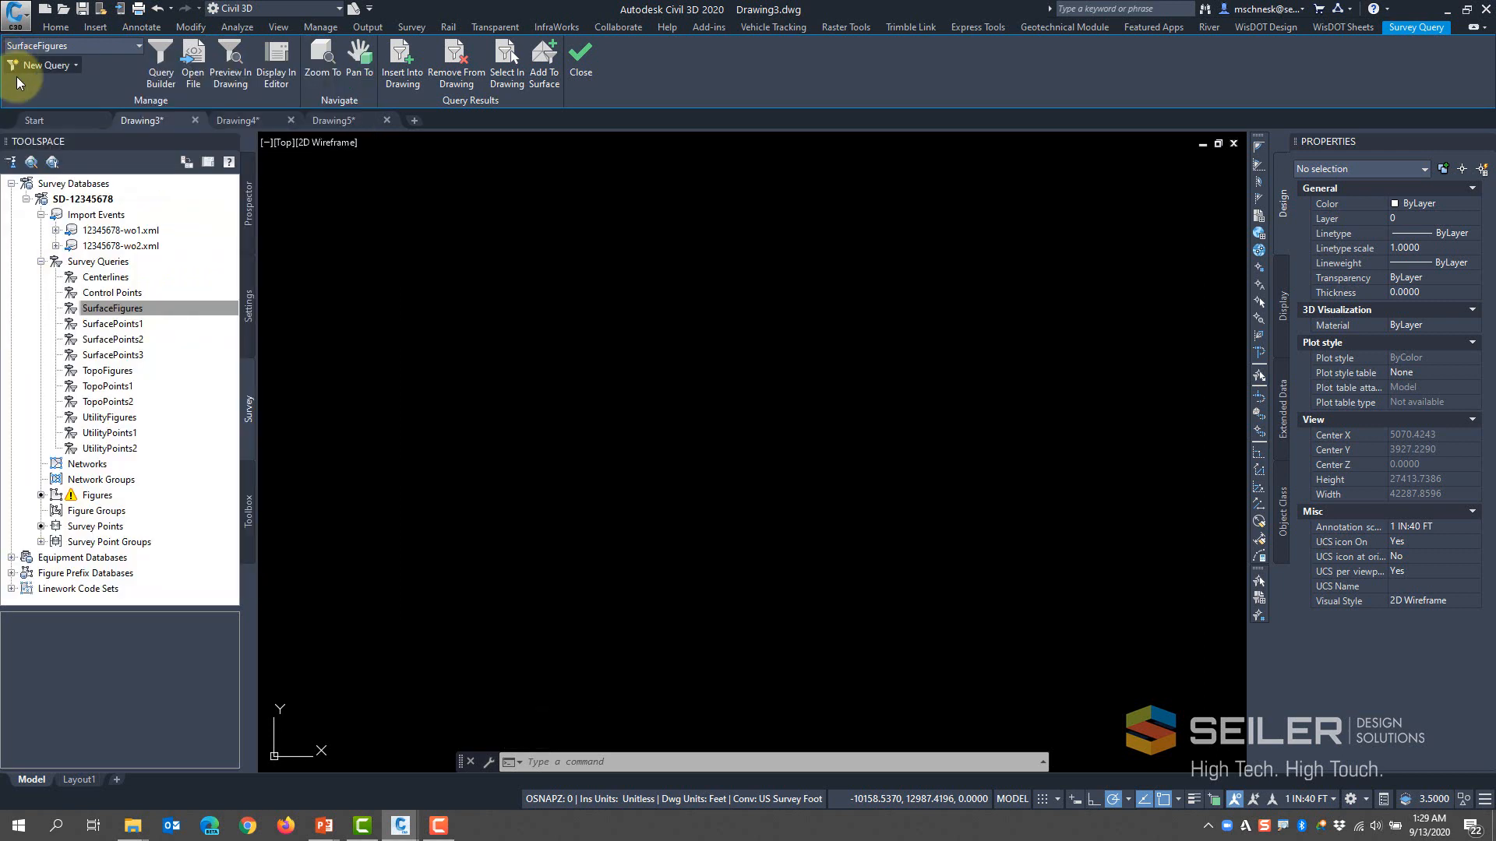
click(275, 468)
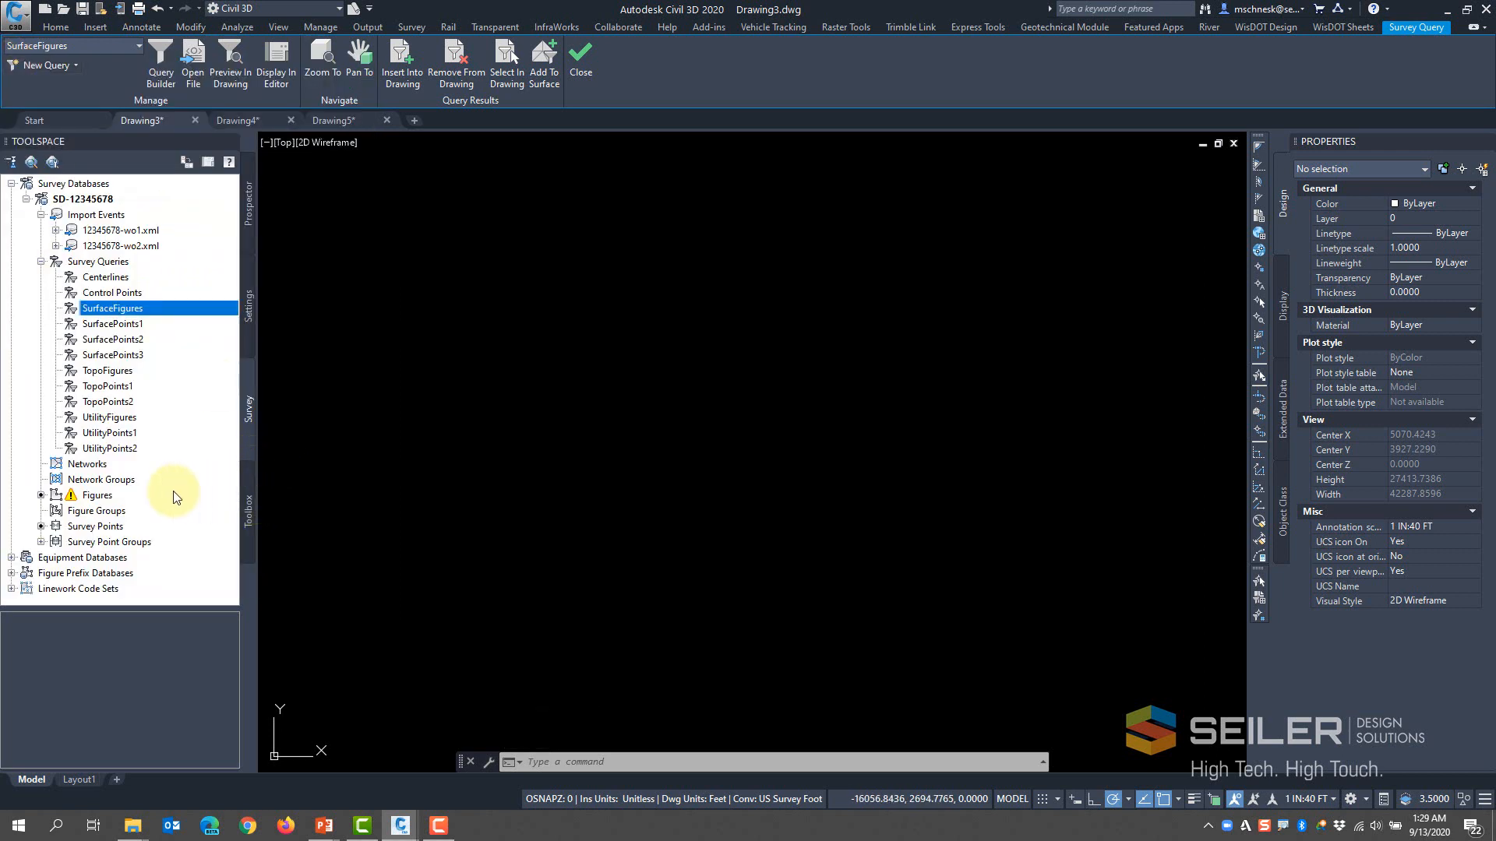
Examine which figure prefixes are set as breaklines in the WisDOT Topography figure prefix database, leaving it without changes
click(11, 574)
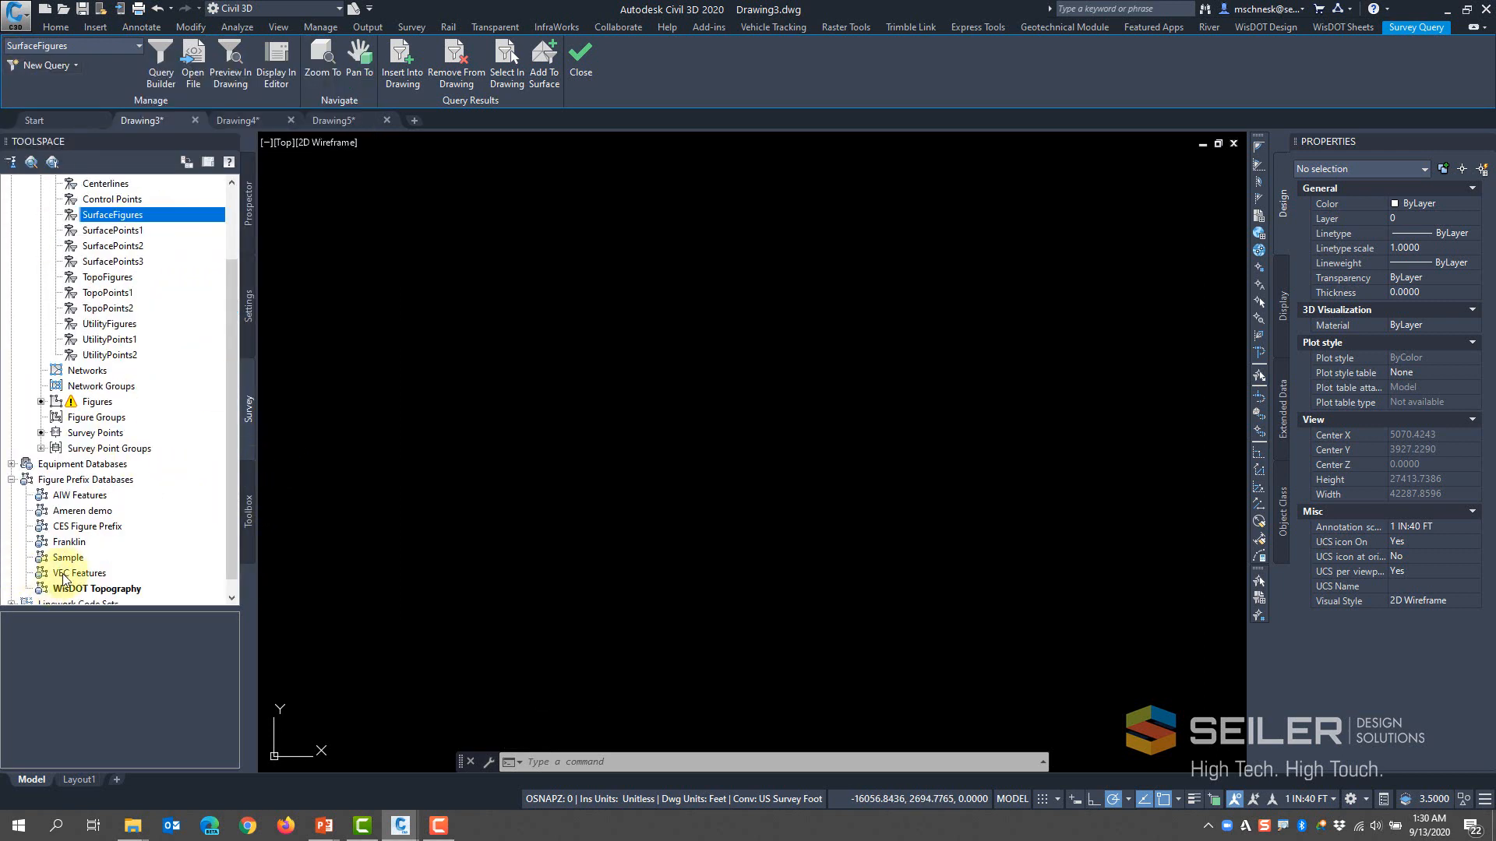
right_click(102, 591)
click(156, 599)
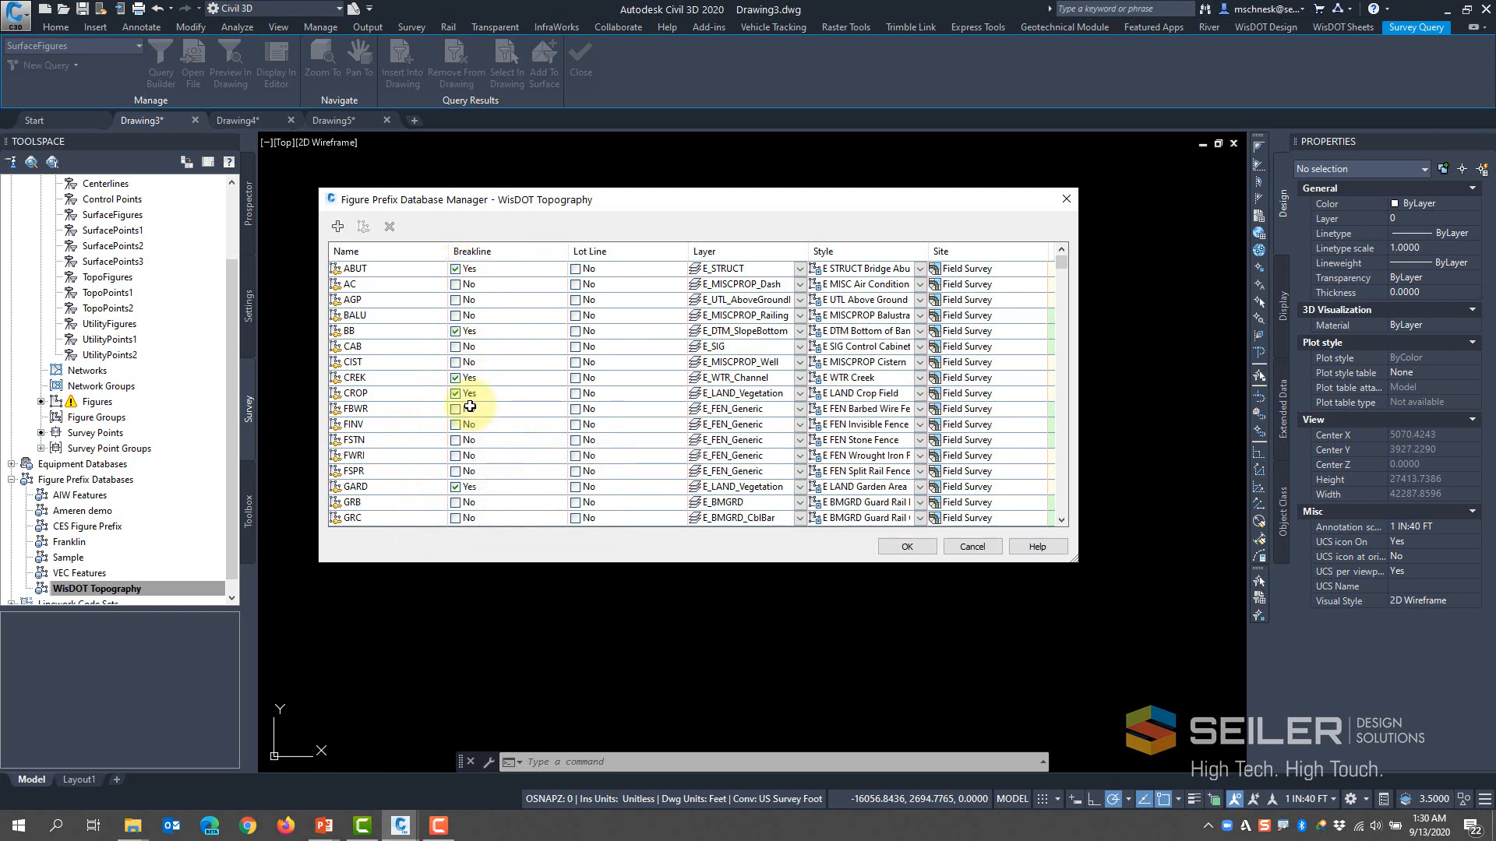
click(970, 546)
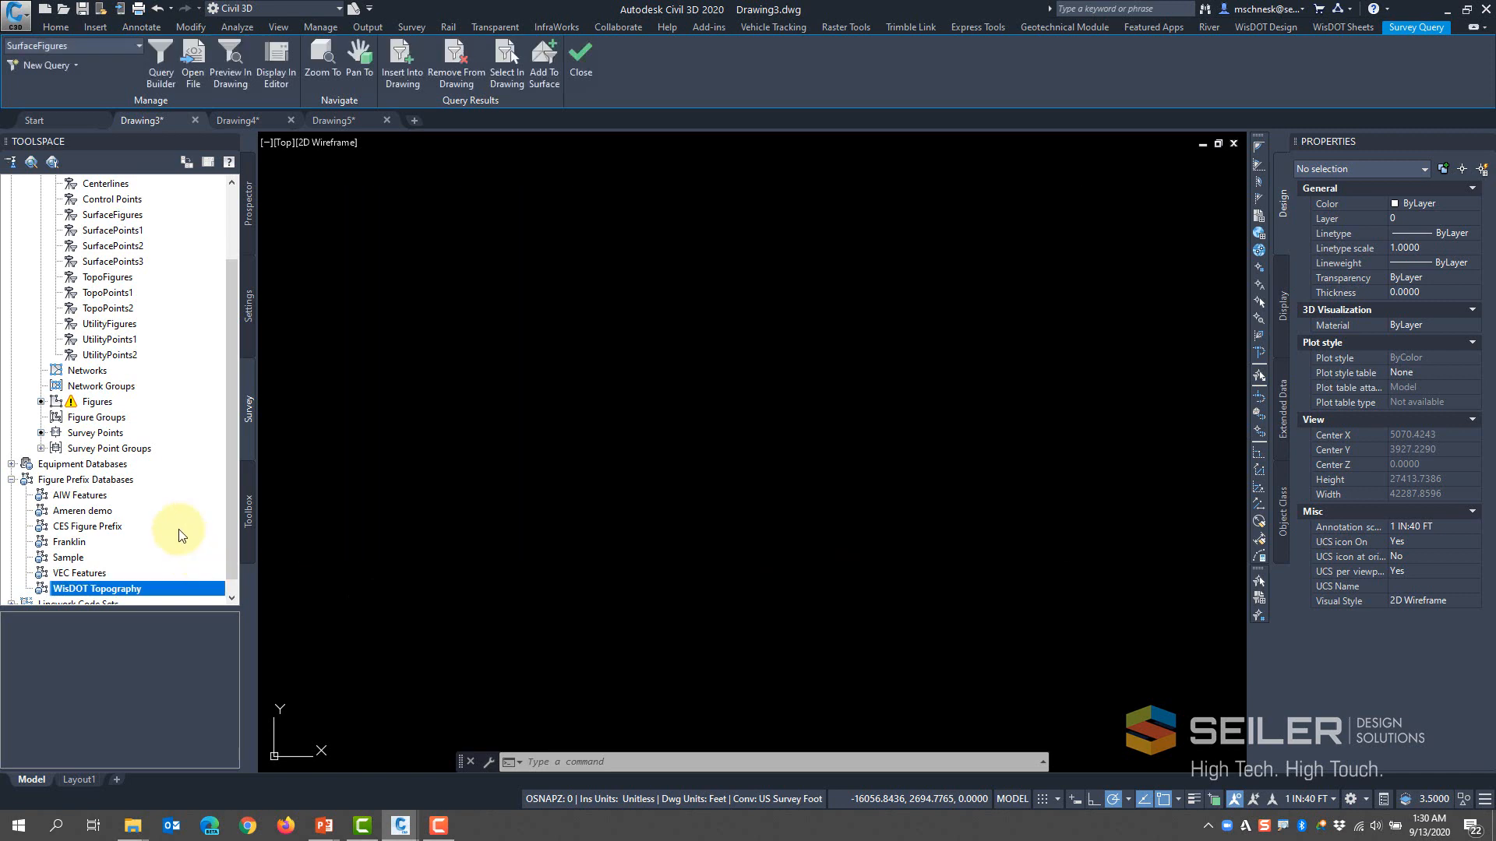
Check the SurfaceFigures query definition again, including its breakline condition, and close it
scroll(153, 377, up, 2)
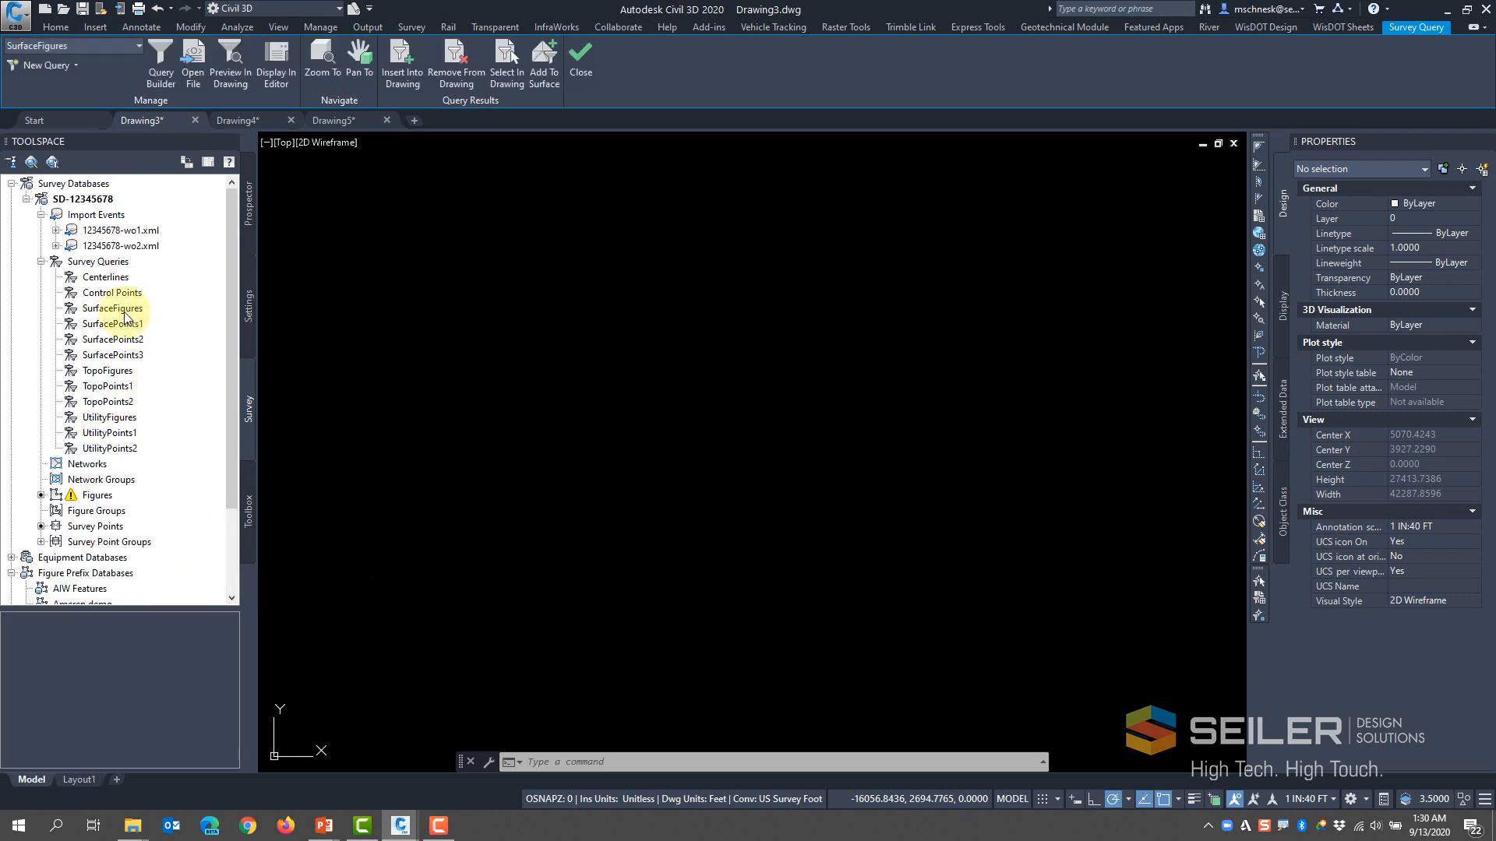
right_click(125, 315)
click(181, 324)
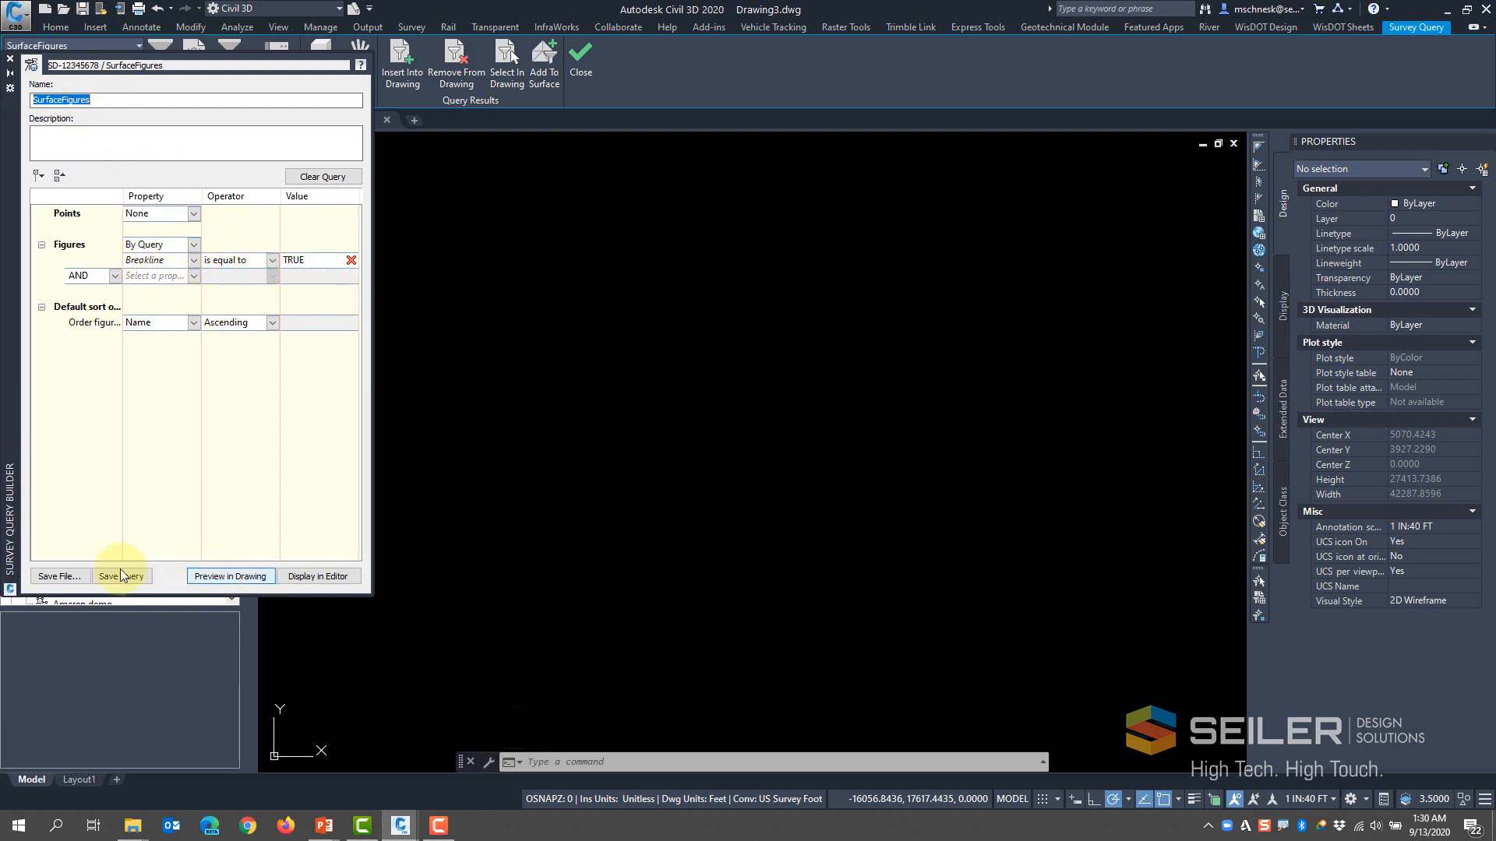
click(11, 61)
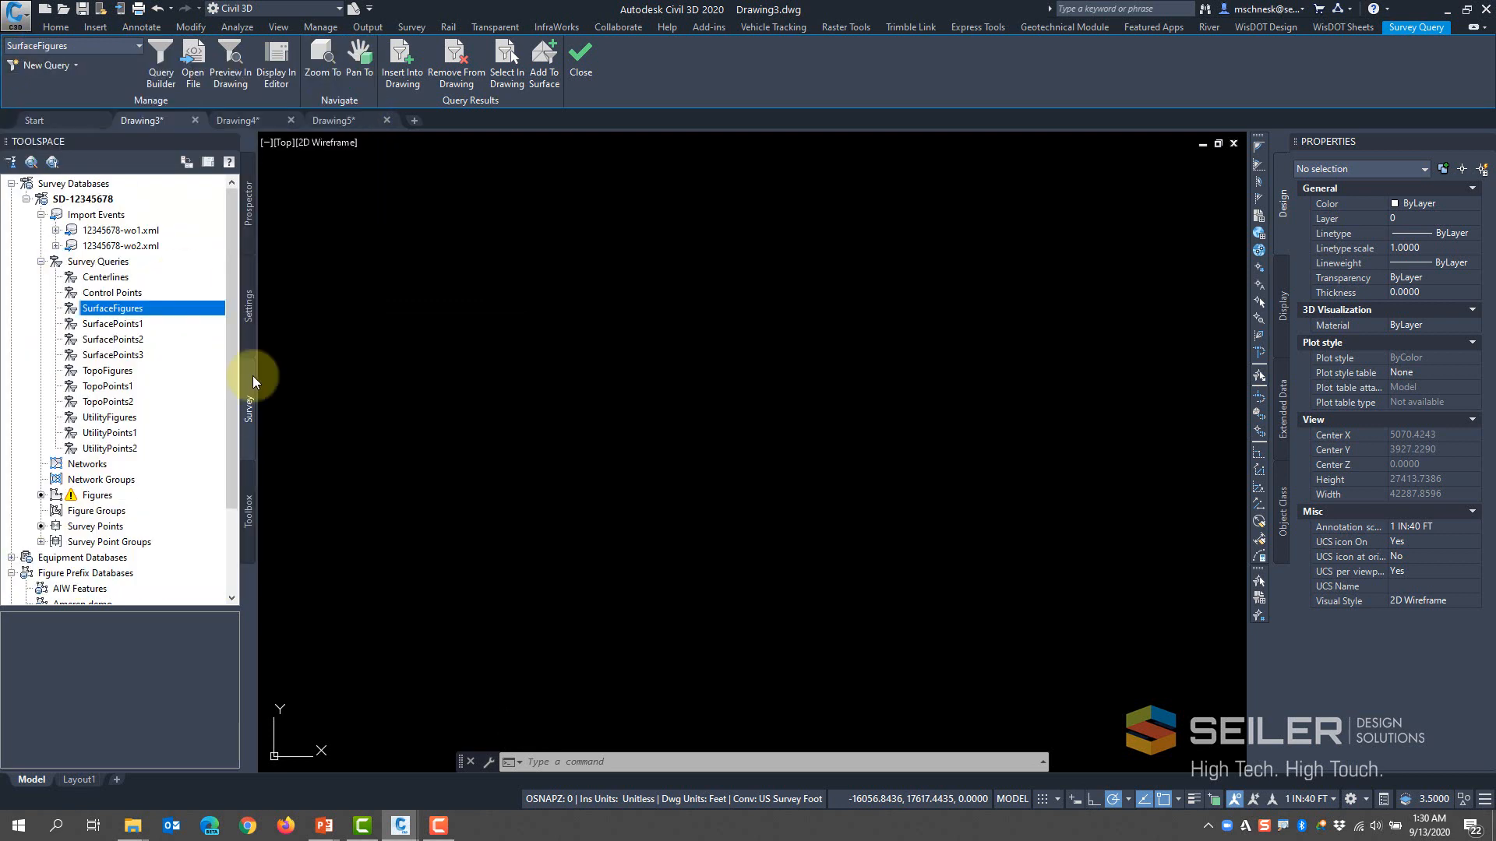
Insert the results of the SurfaceFigures survey query into the drawing
right_click(102, 313)
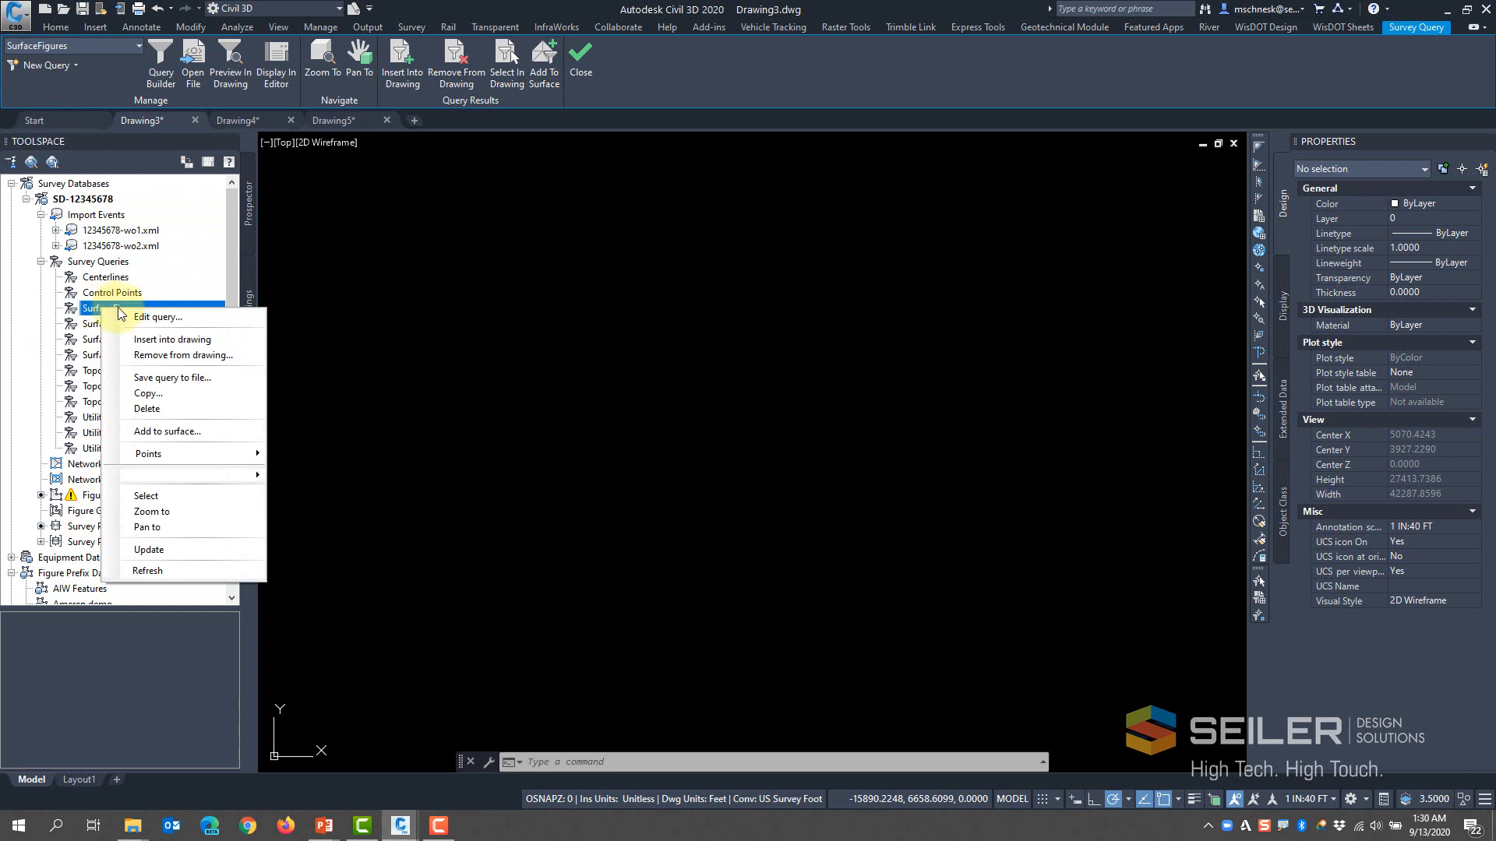
click(178, 344)
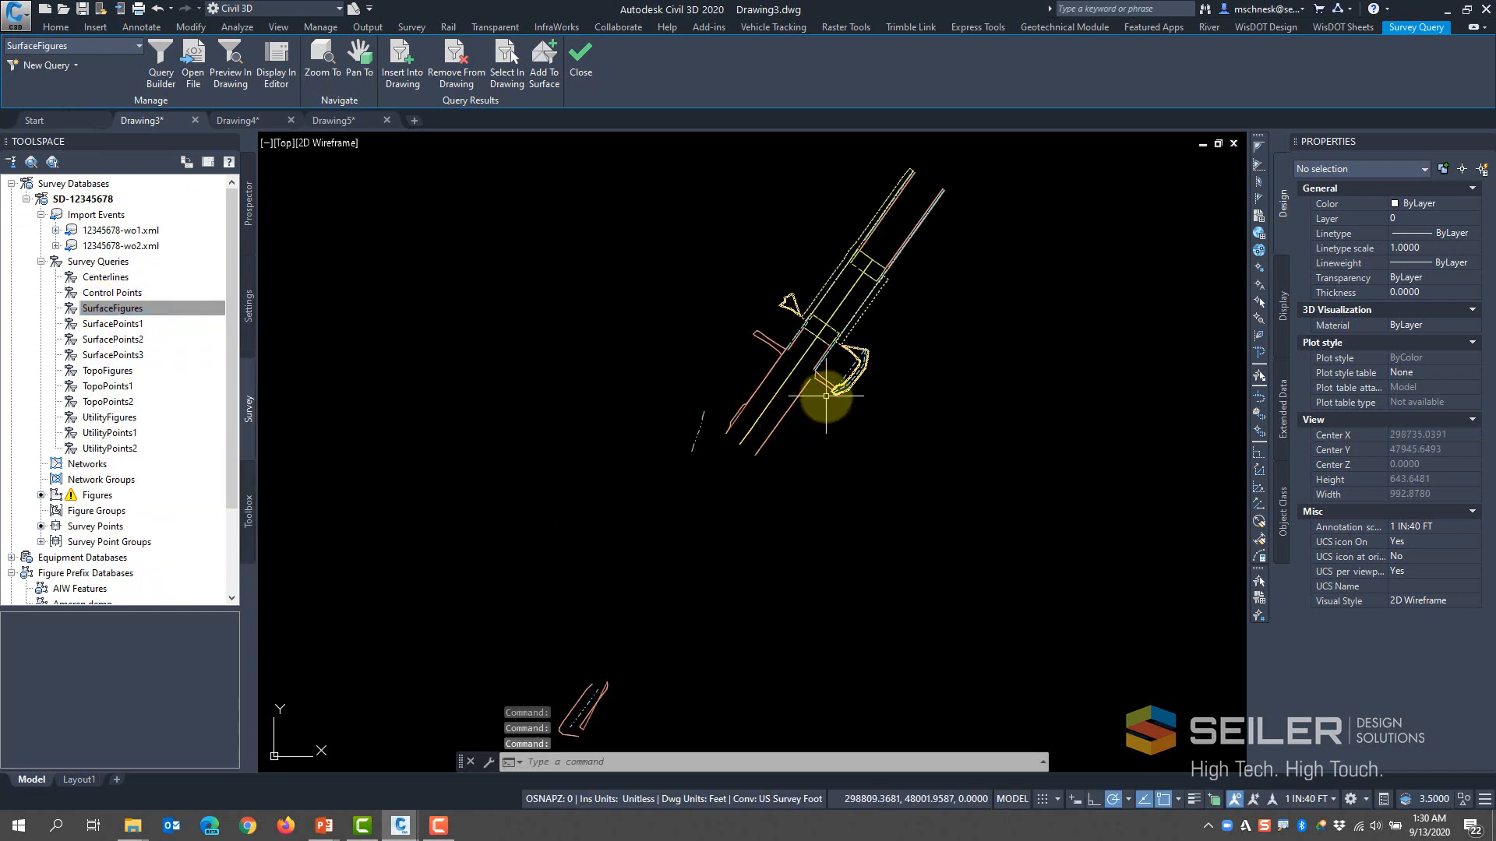
scroll(615, 398, down, 2)
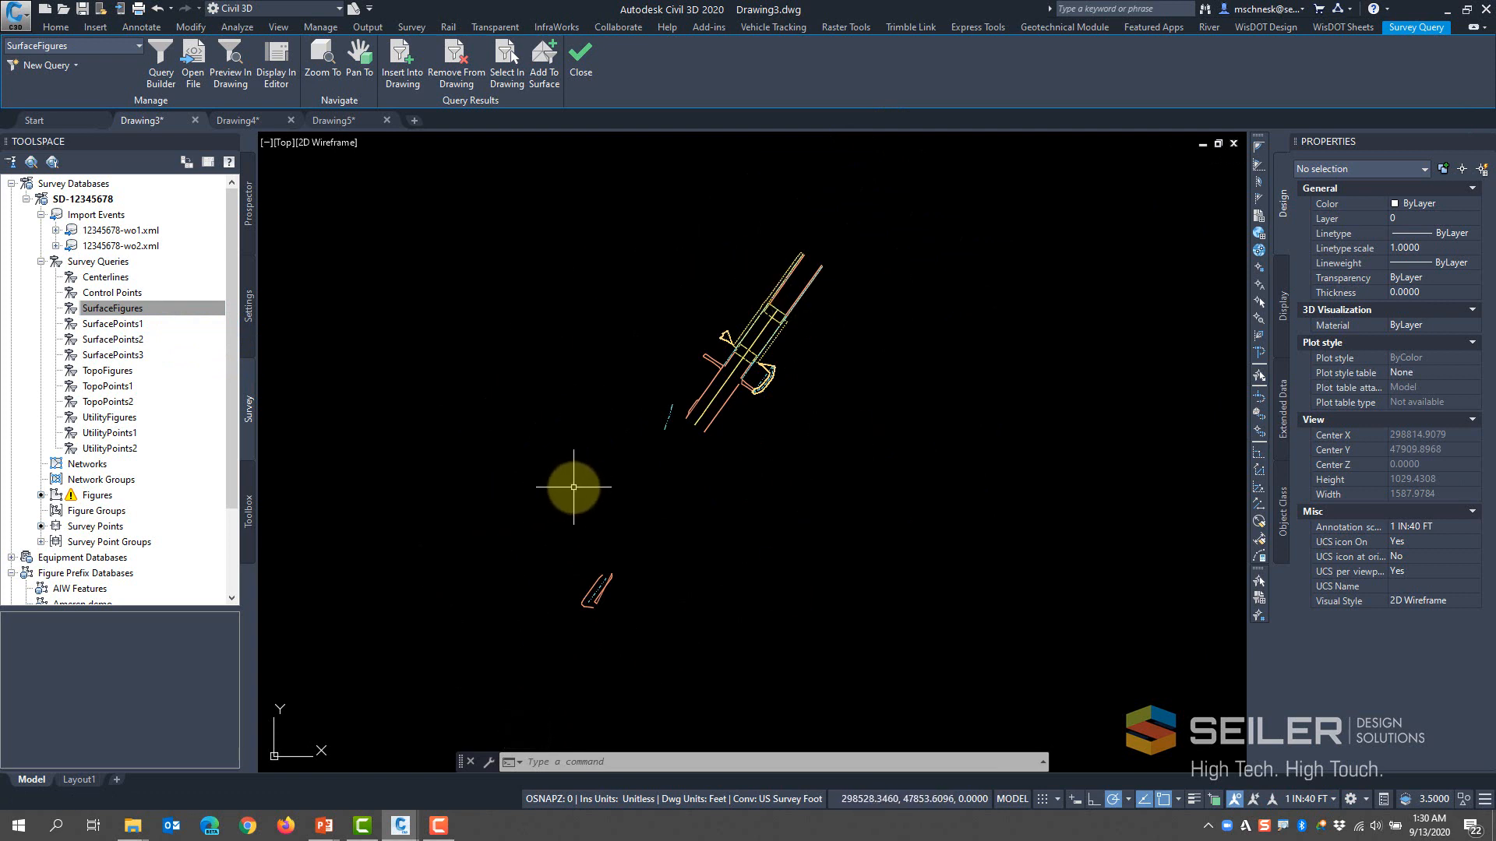
Insert the SurfacePoints1, SurfacePoints2 and SurfacePoints3 survey query results into the drawing
right_click(134, 331)
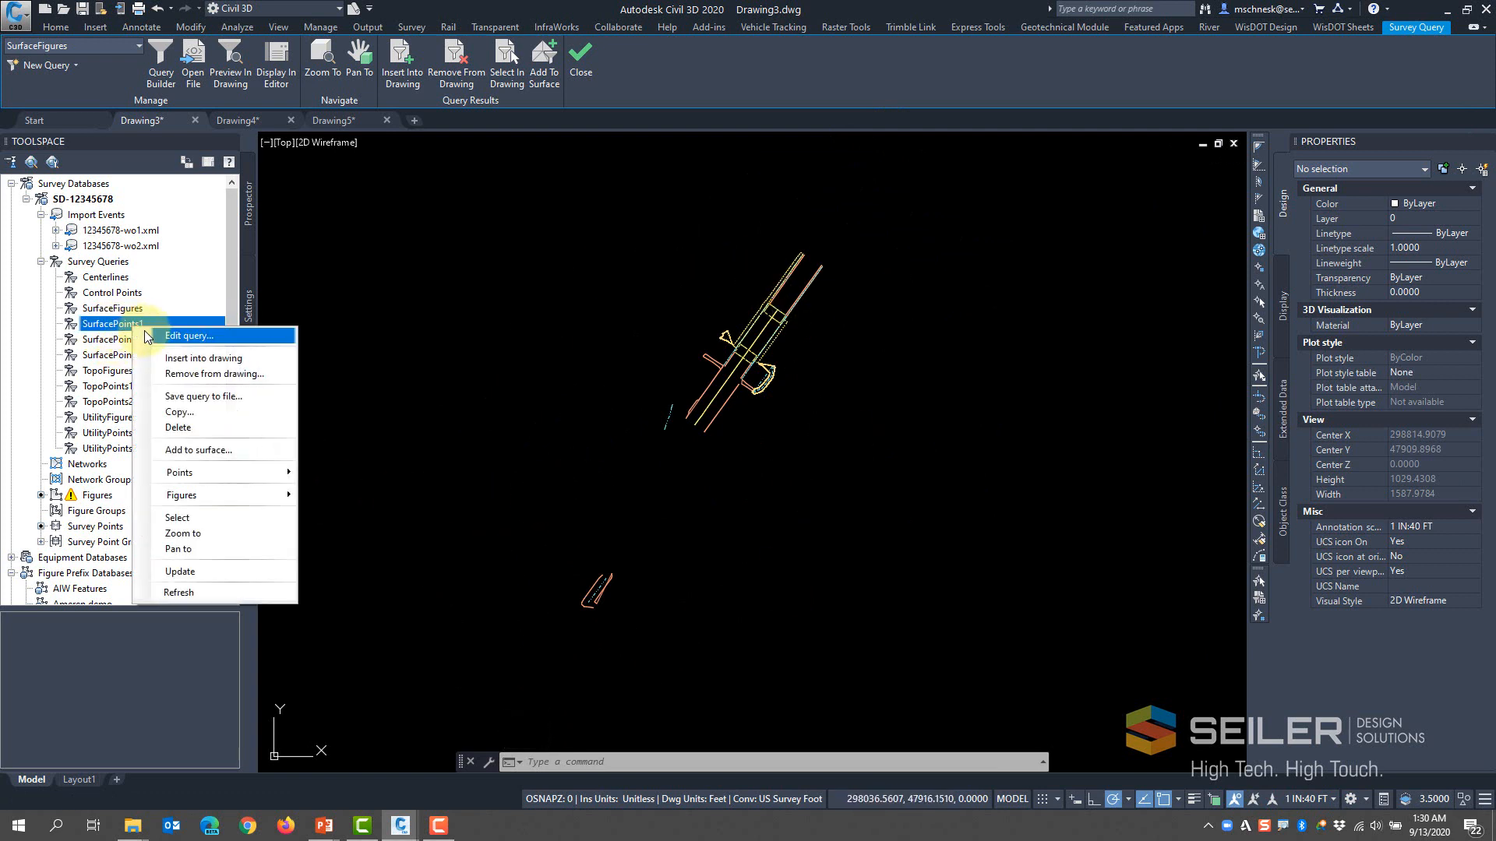
click(312, 348)
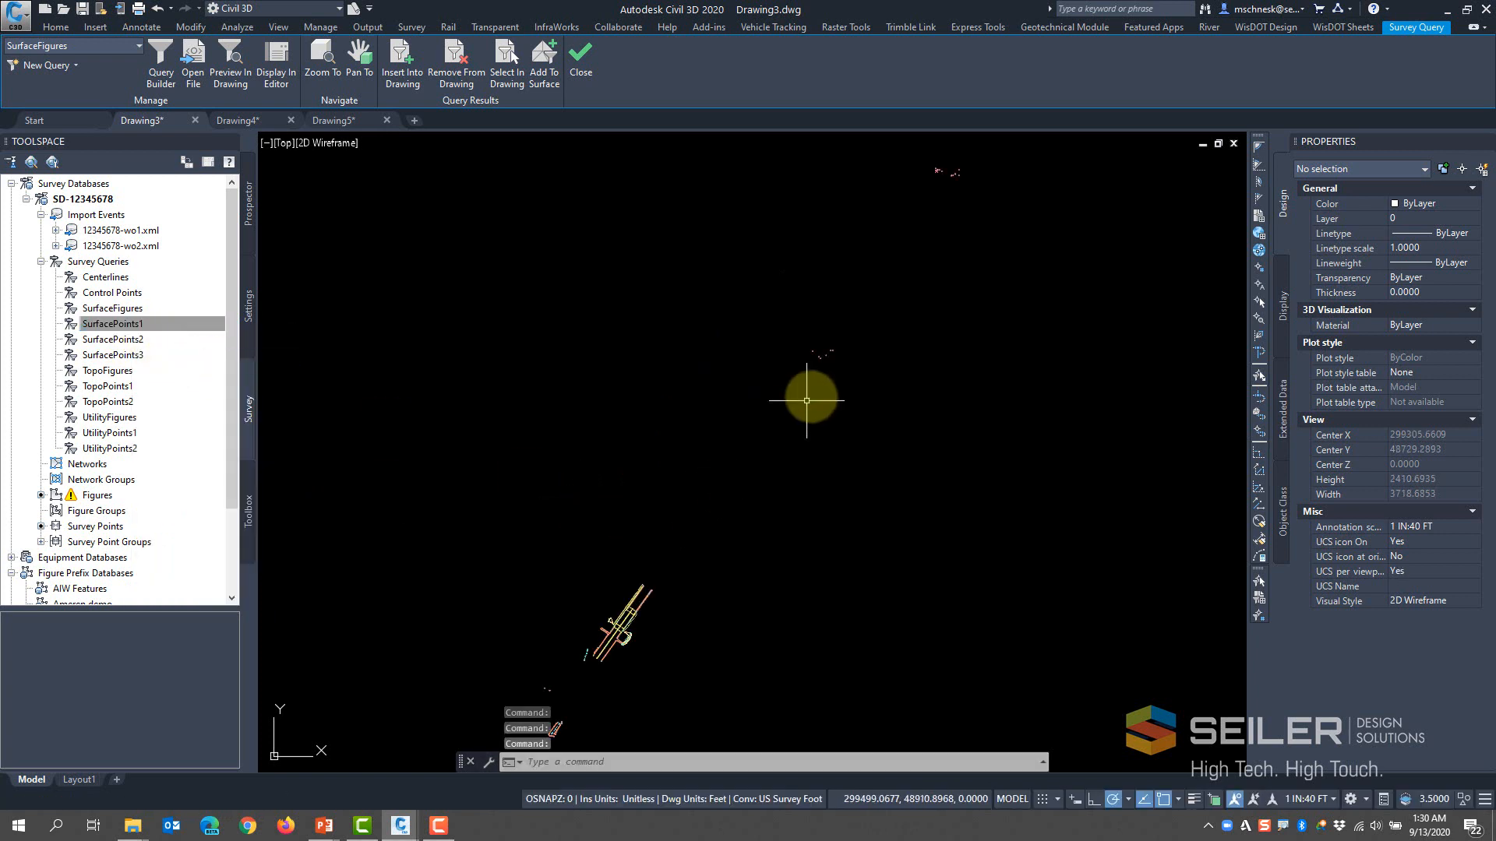
right_click(123, 343)
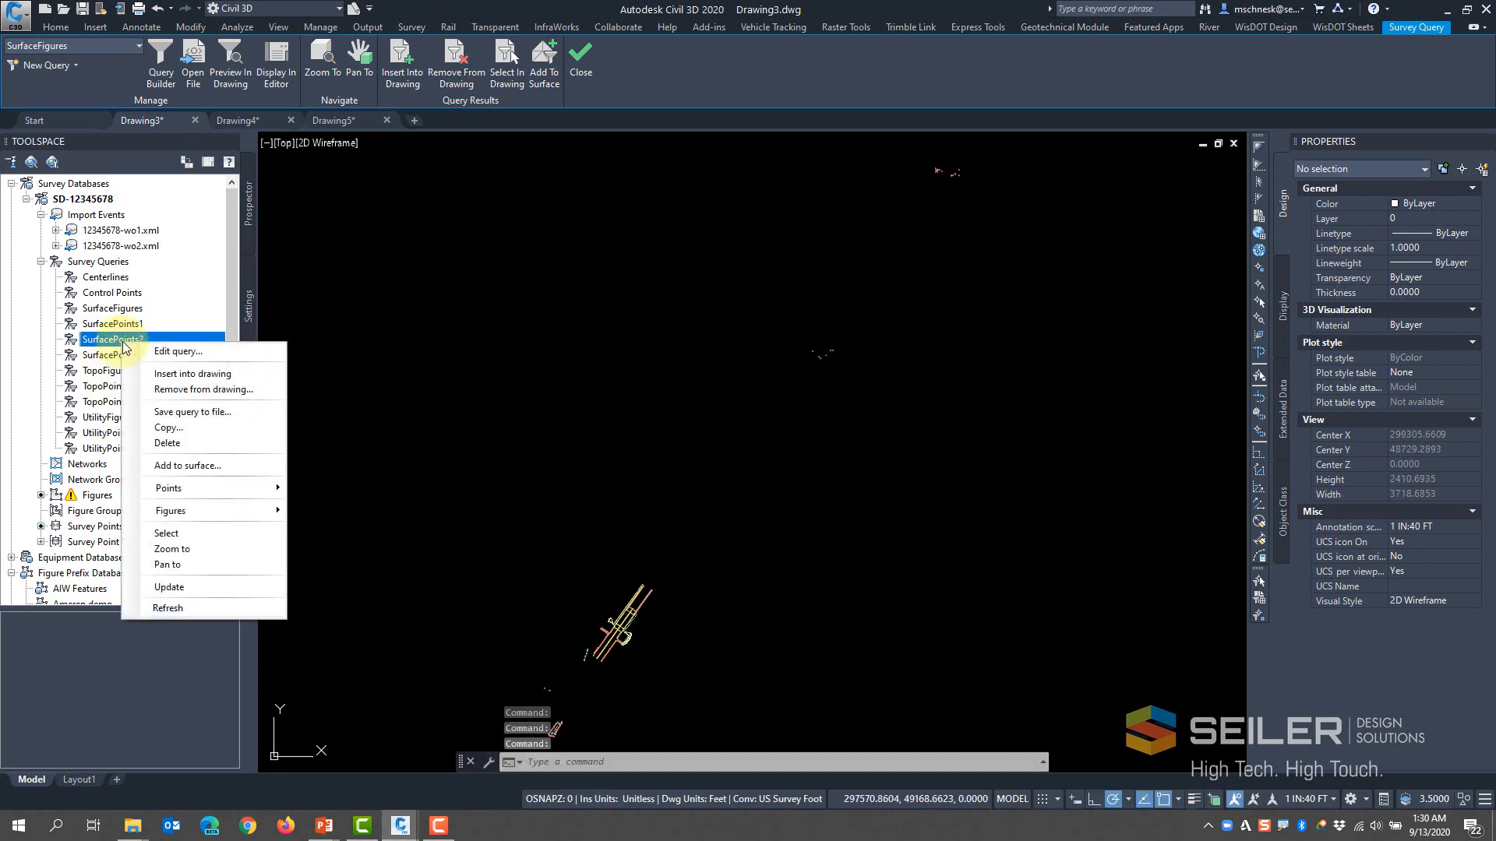
click(193, 374)
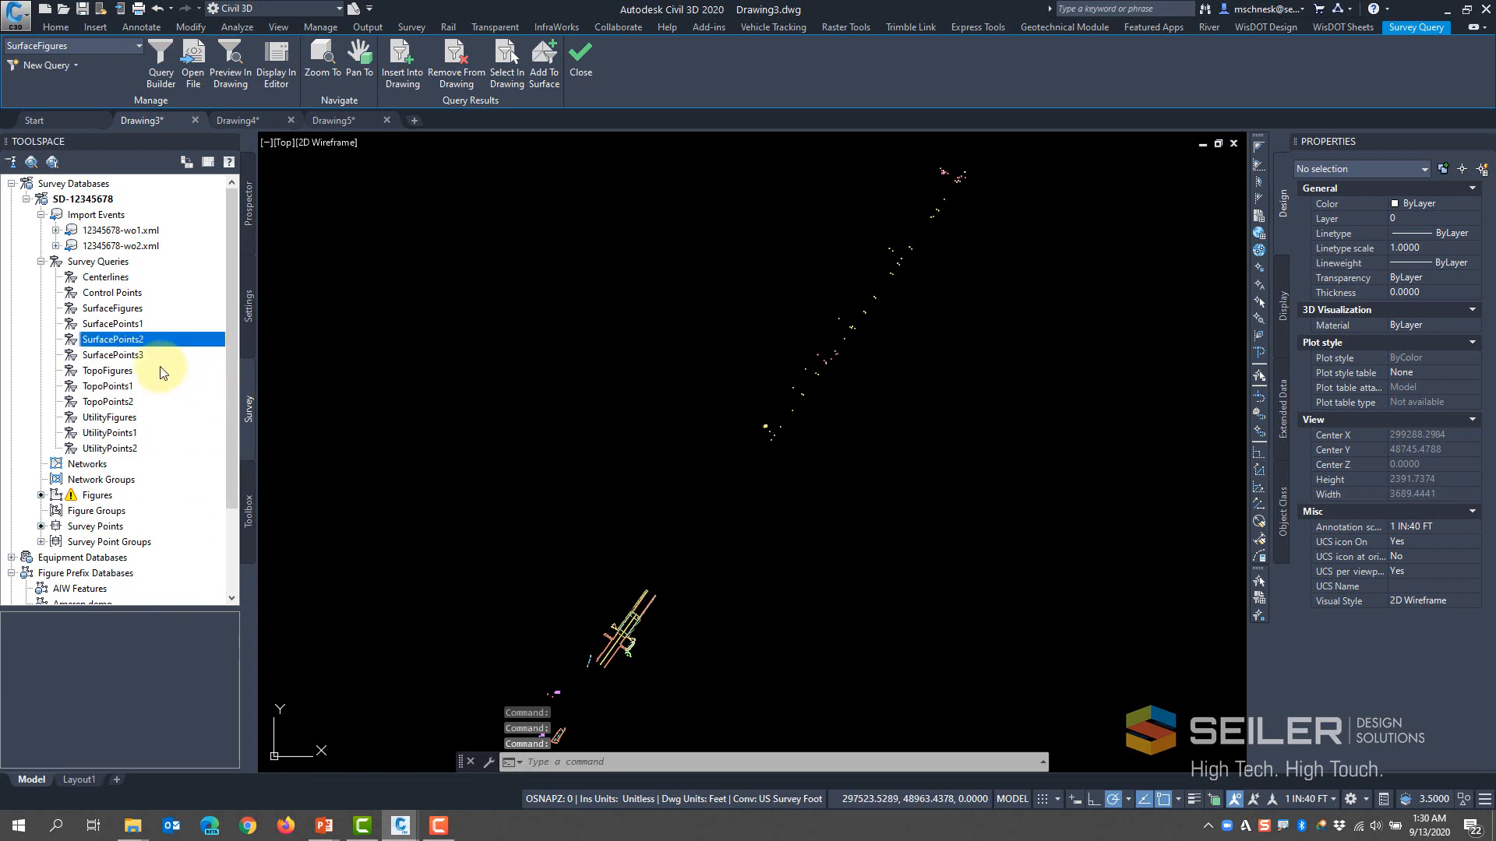
right_click(132, 364)
click(199, 391)
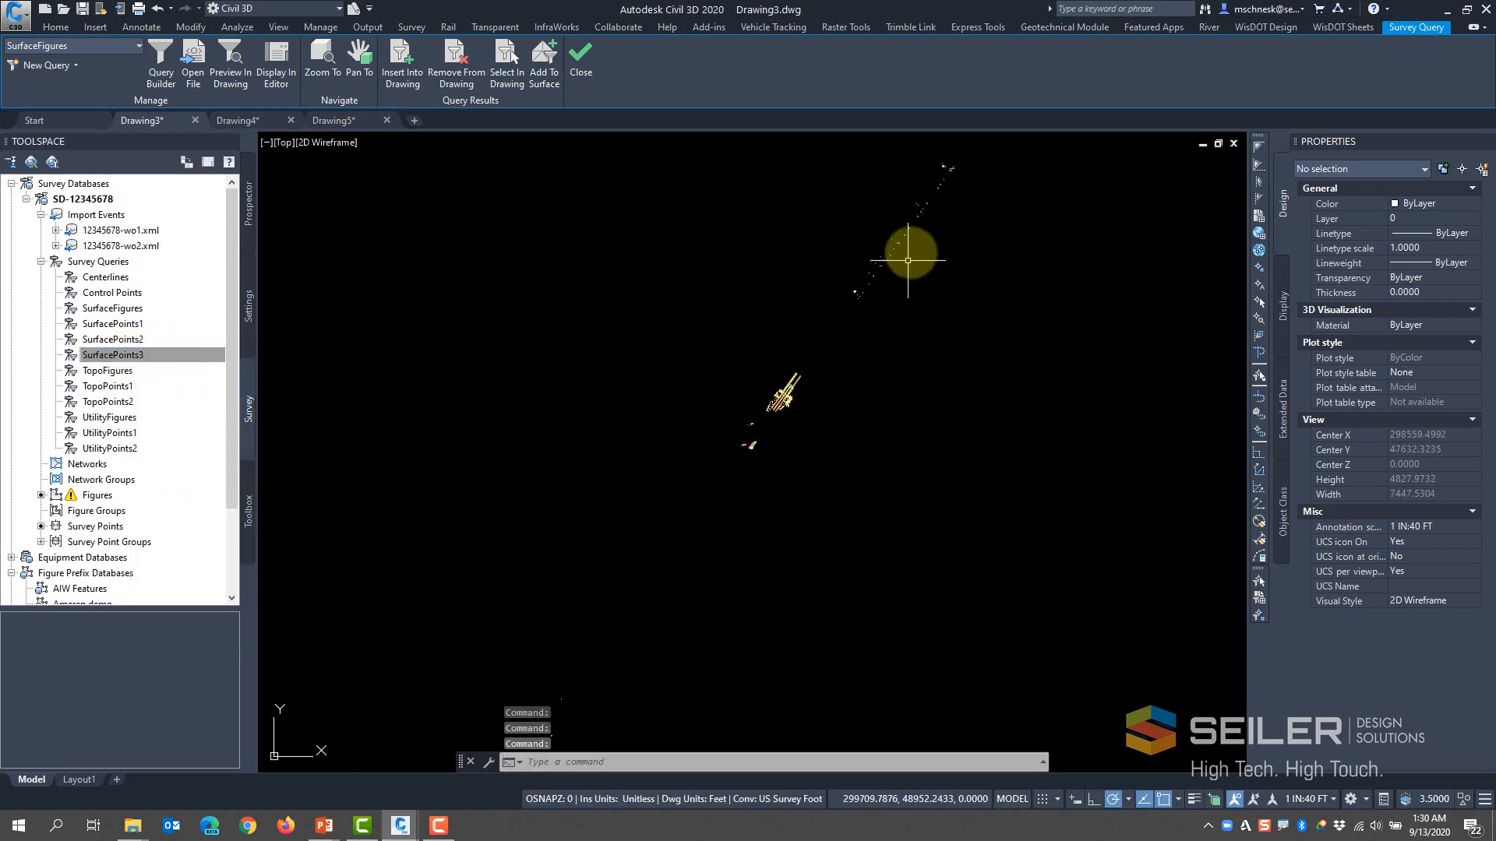
Examine the inserted surface figures and points across Drawing3, from the bridge area to the scattered points along the road
scroll(748, 405, up, 10)
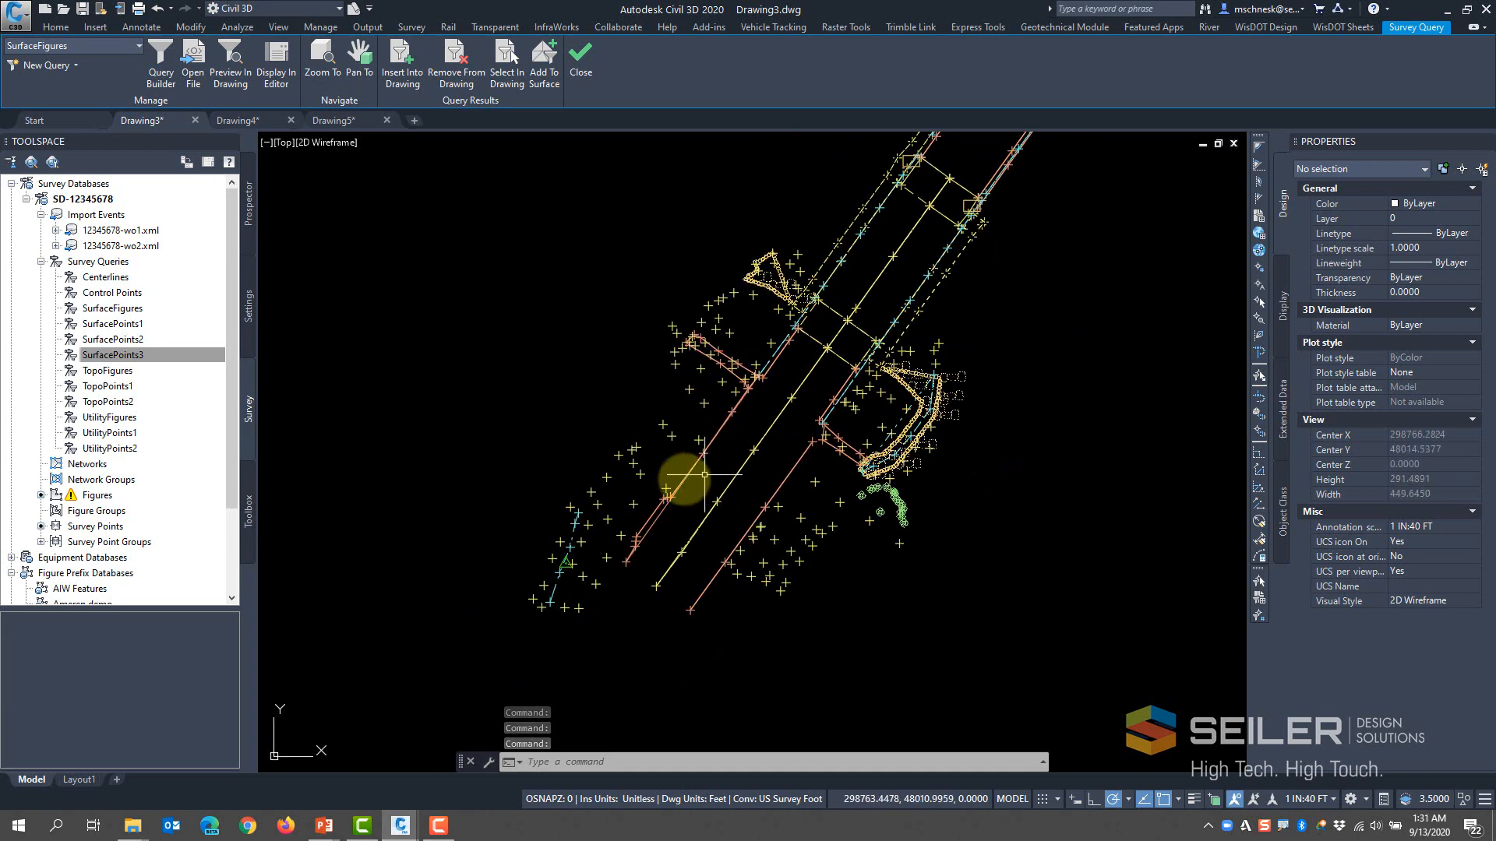
click(643, 466)
click(637, 480)
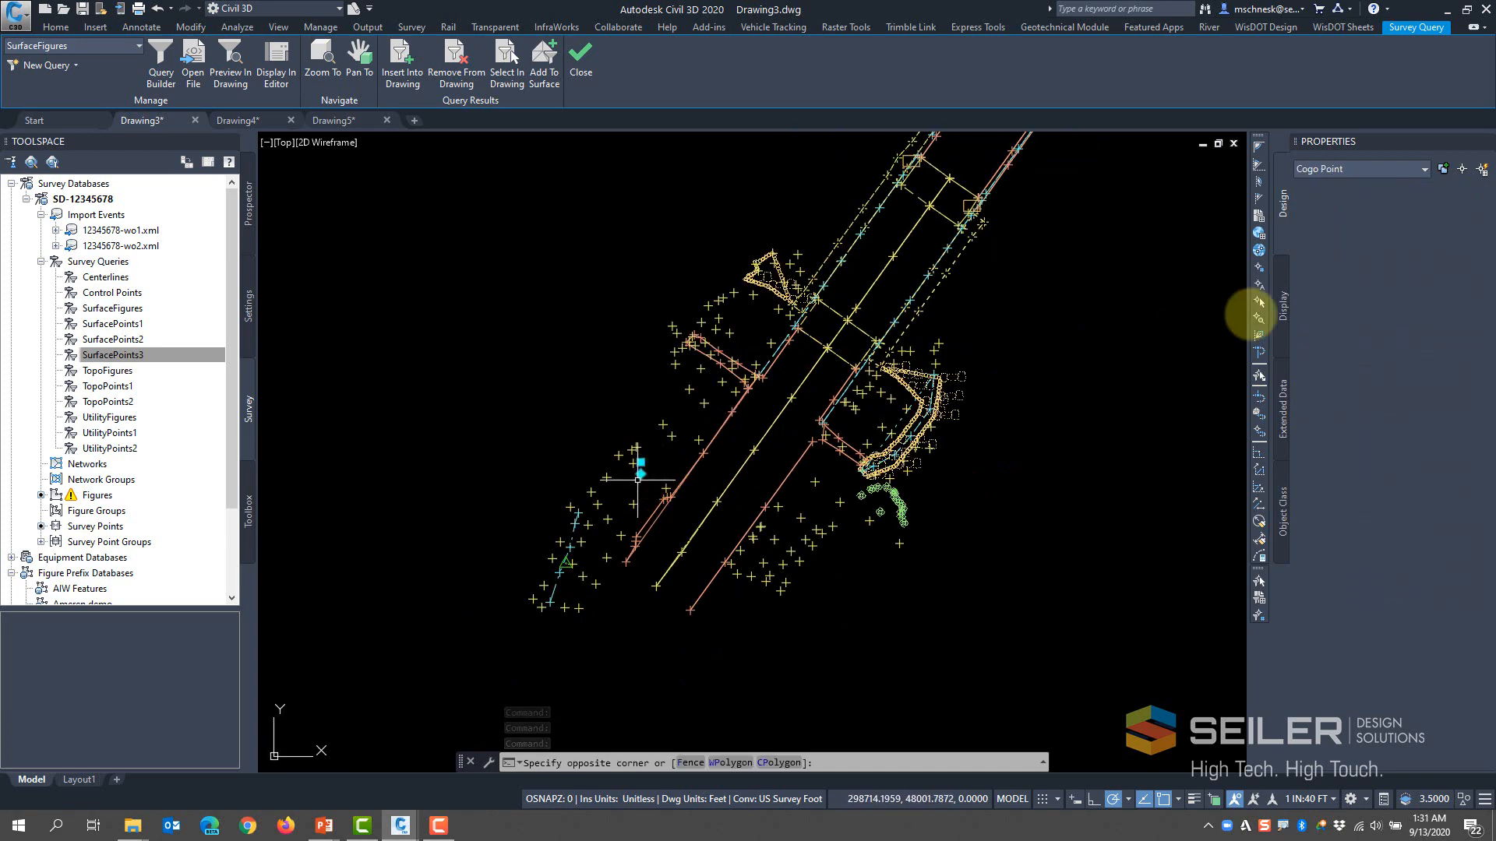
scroll(818, 250, down, 5)
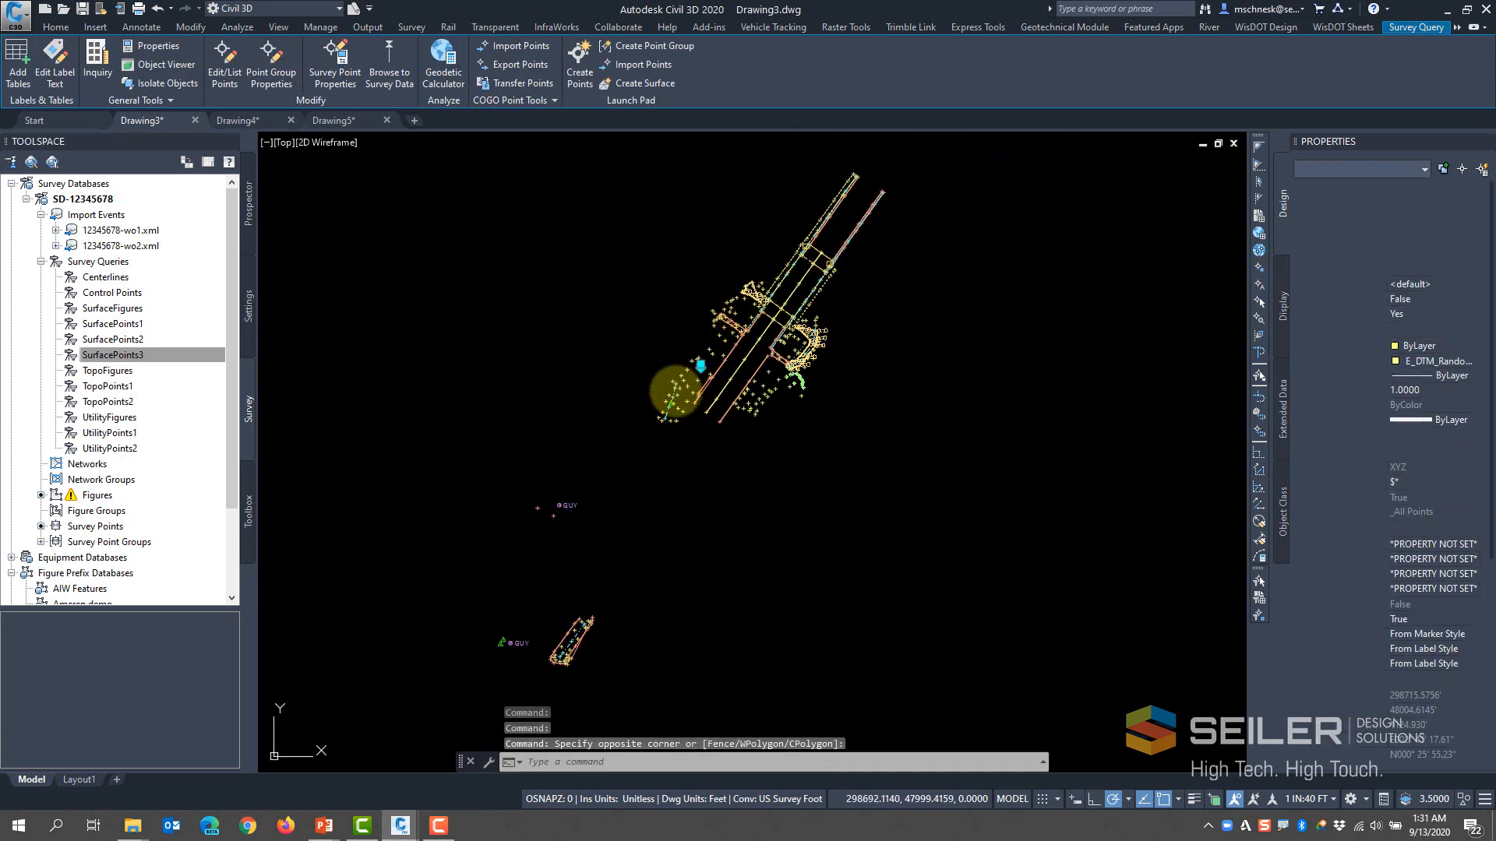
key(Escape)
scroll(563, 629, down, 5)
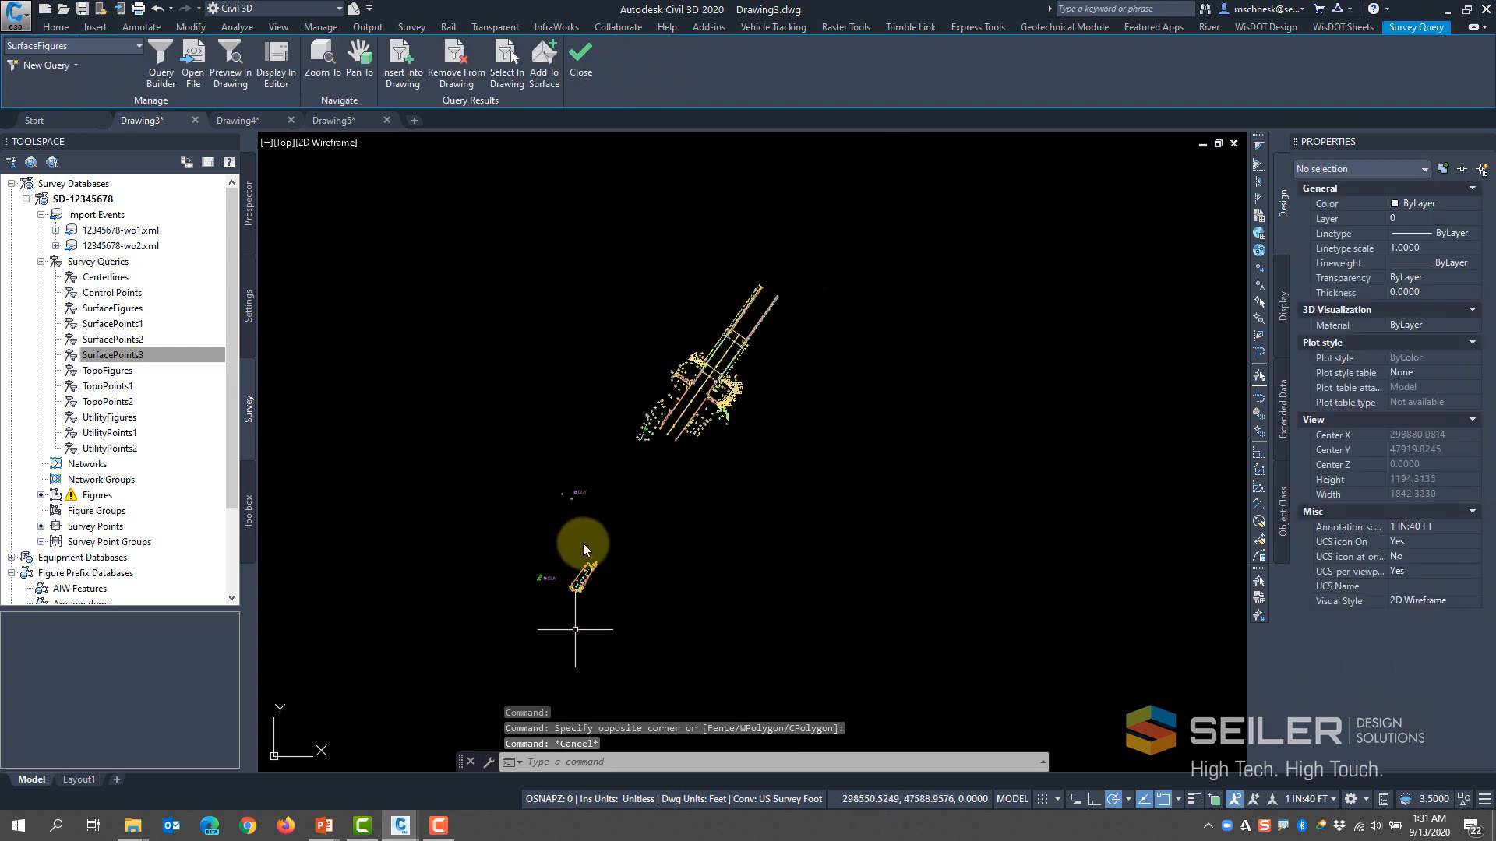
scroll(594, 539, down, 4)
scroll(818, 249, up, 4)
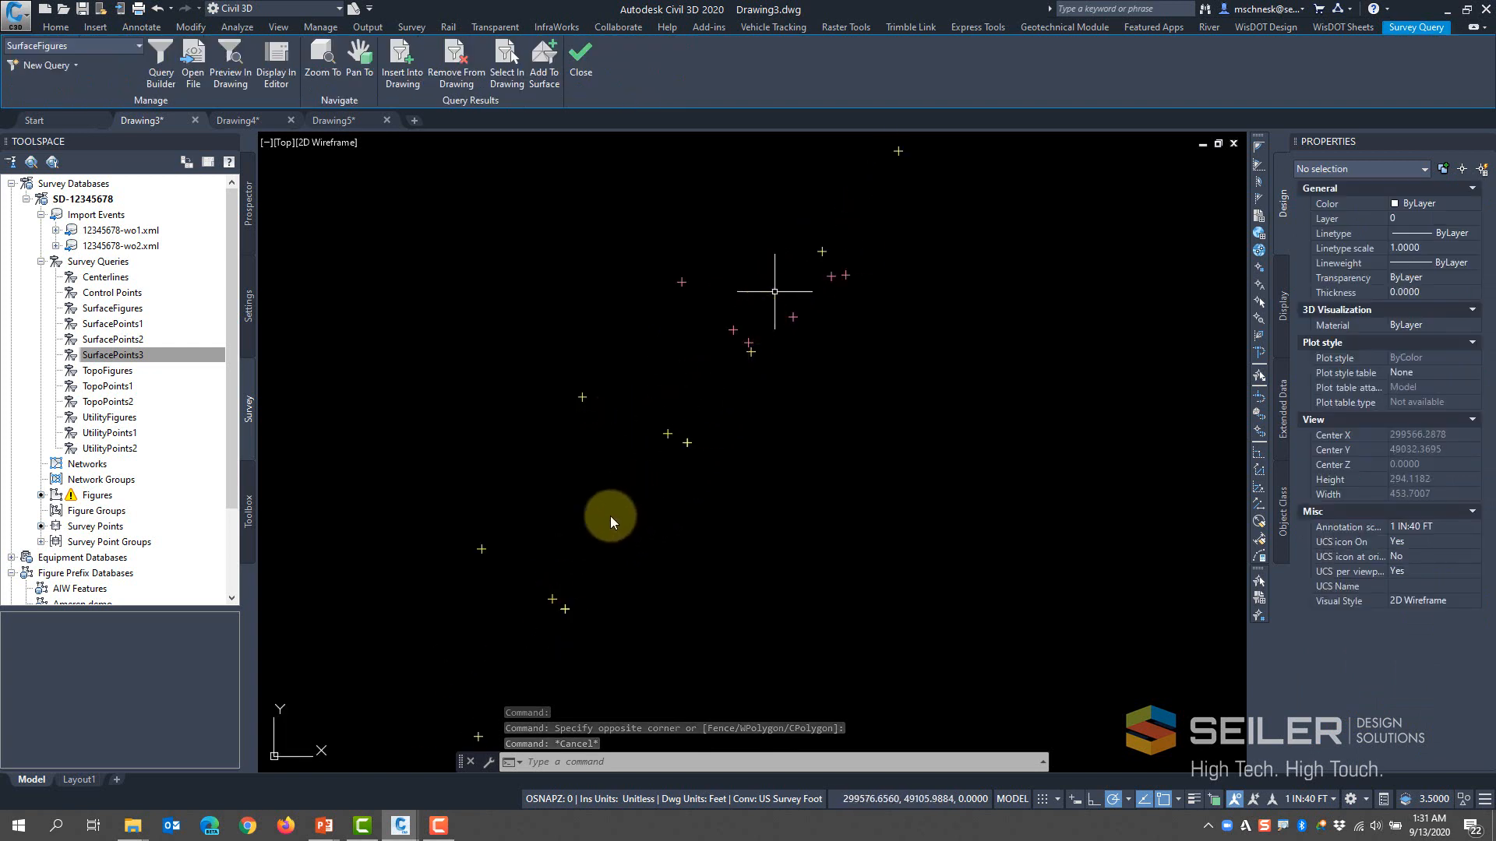
scroll(735, 273, down, 5)
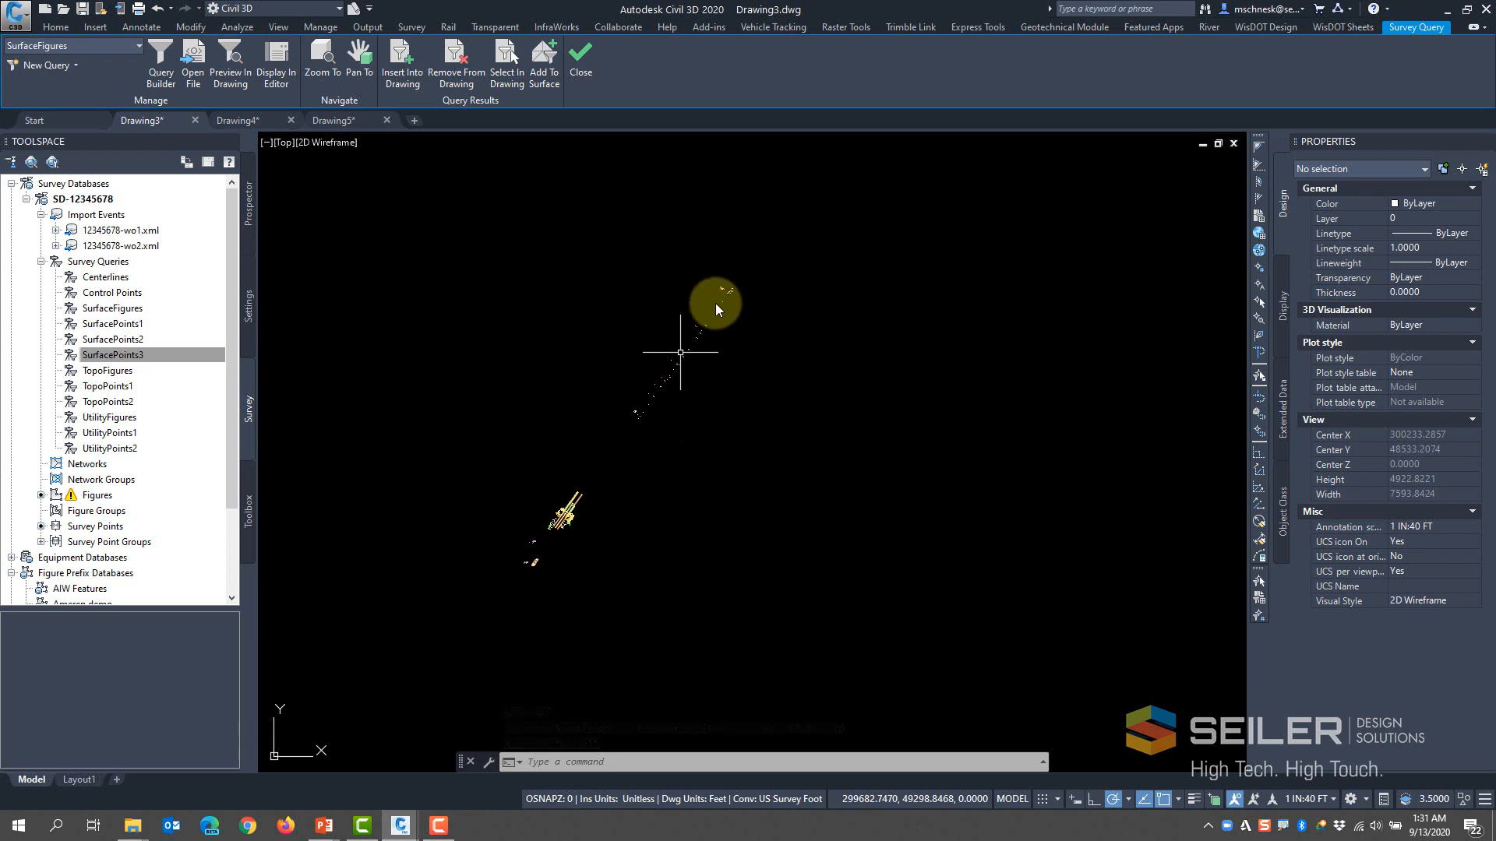
scroll(638, 416, up, 5)
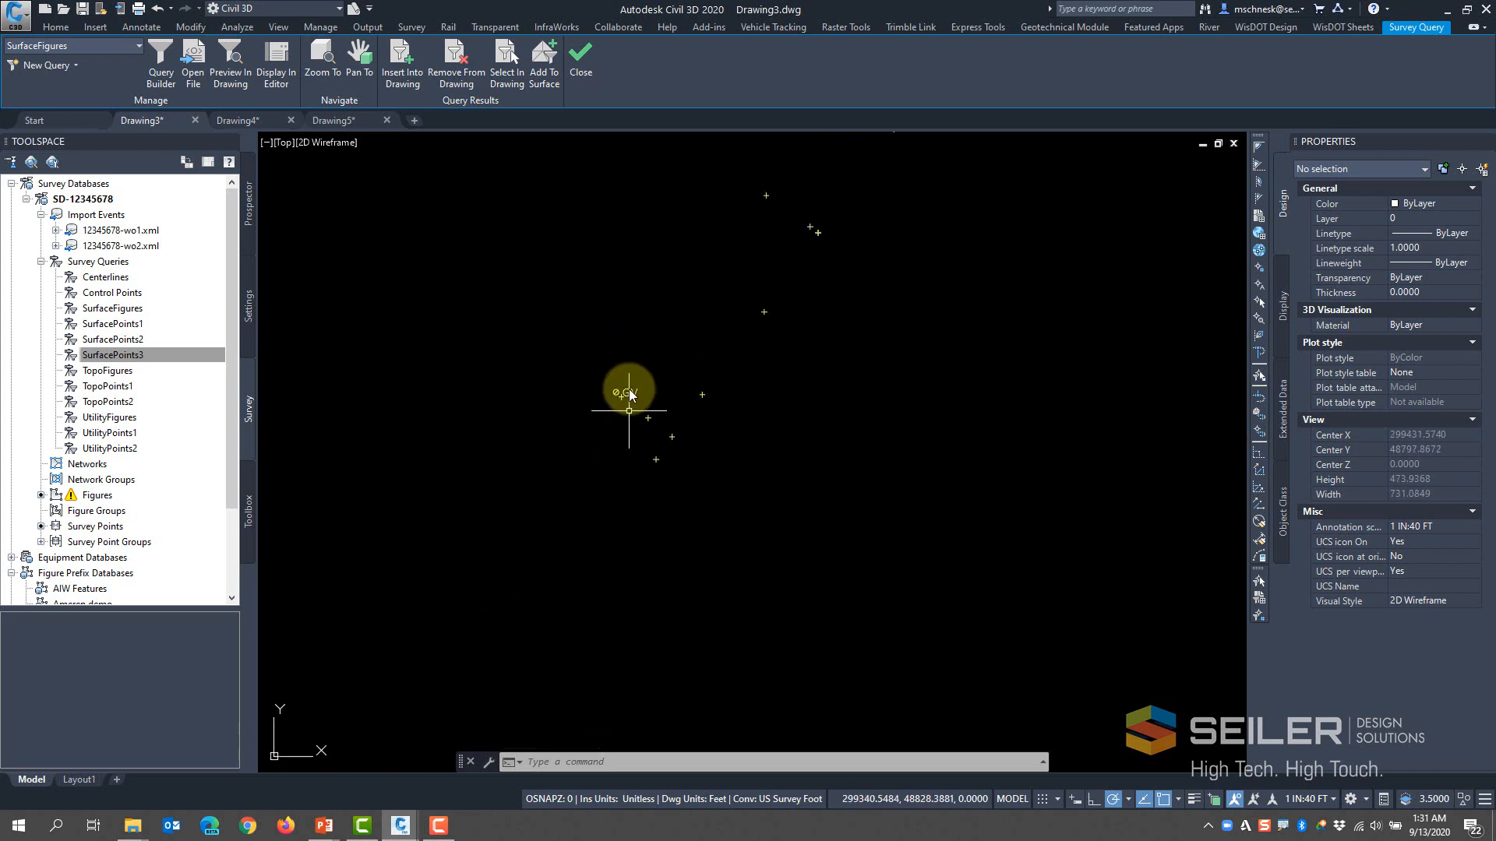
scroll(635, 397, down, 2)
scroll(662, 405, down, 5)
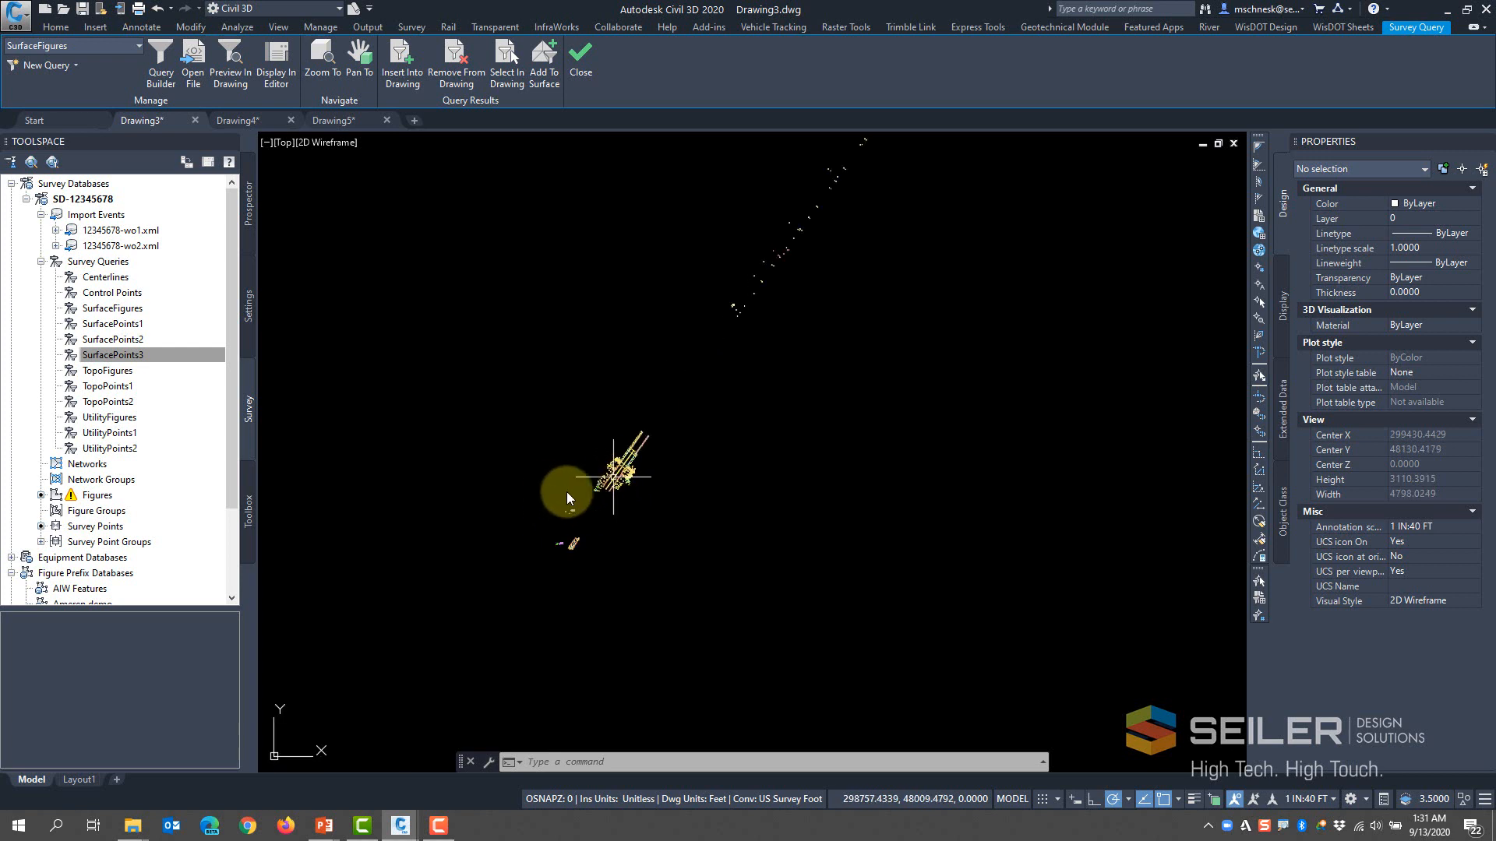
Insert the TopoFigures survey query results into Drawing4 and compare them with the surface data in Drawing3
click(237, 122)
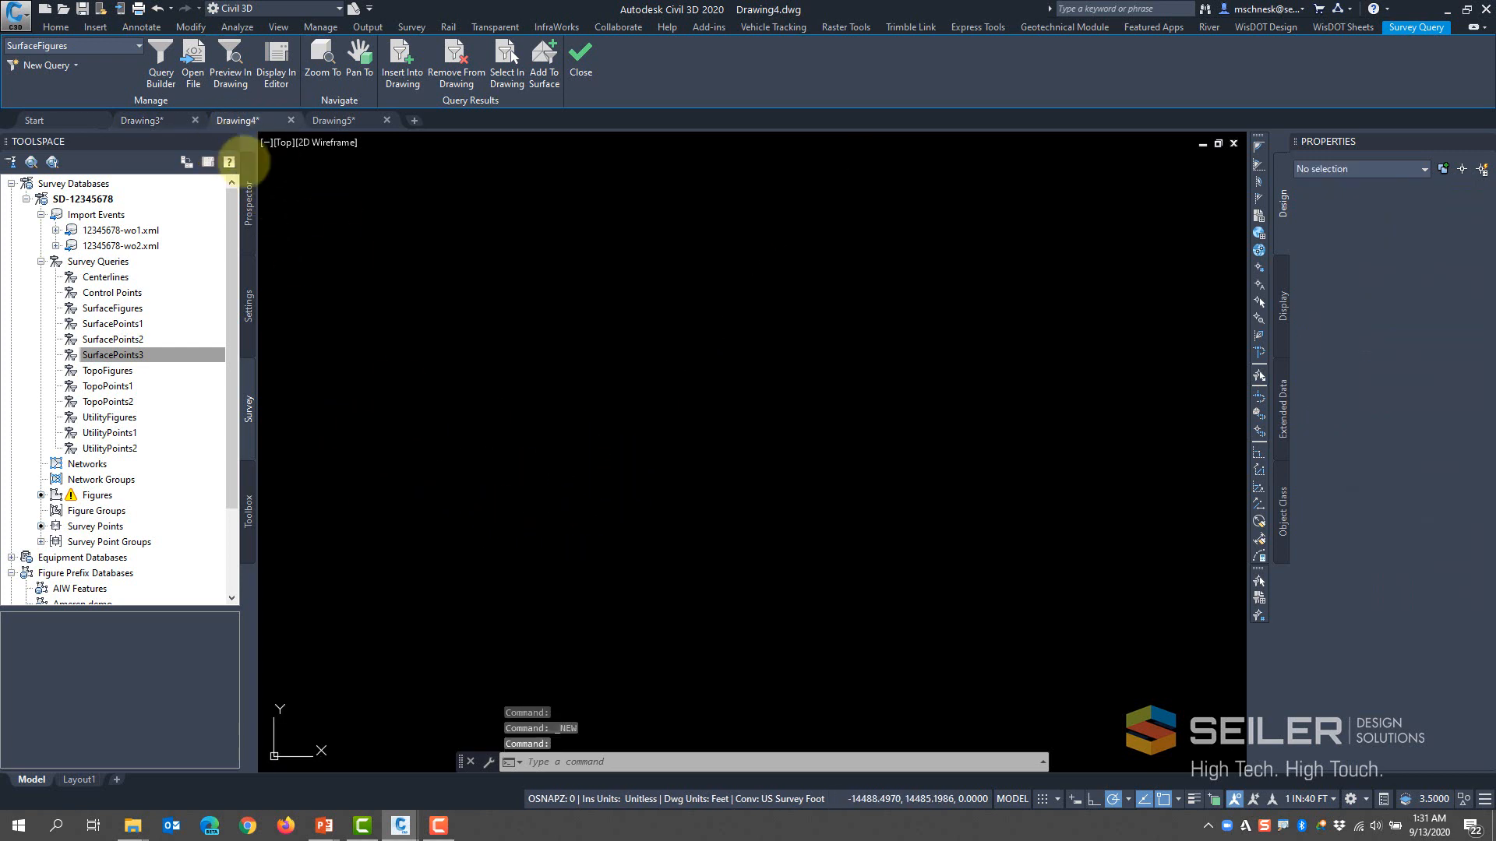
click(125, 357)
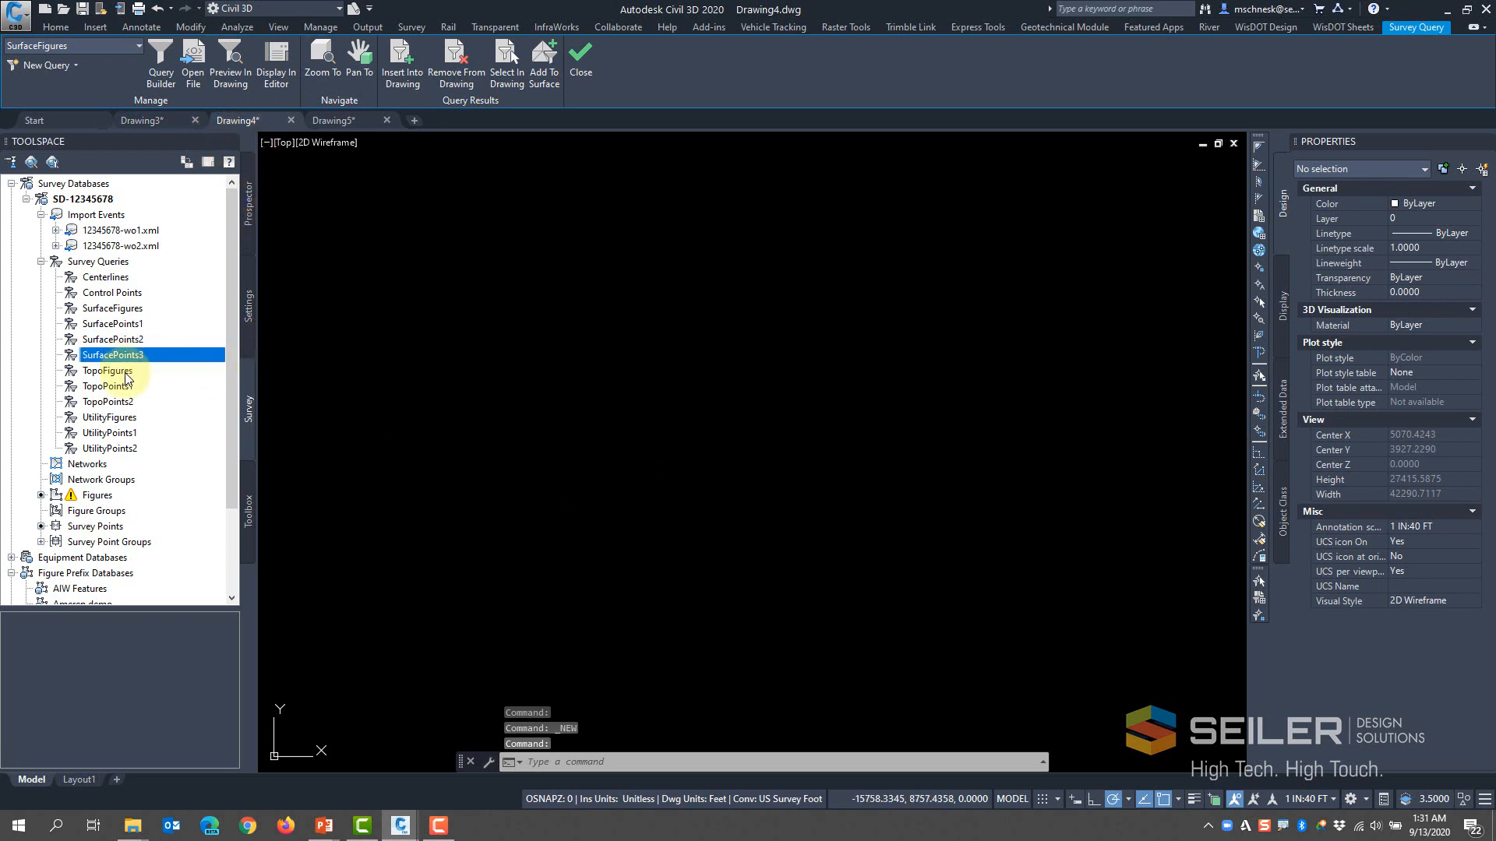
right_click(126, 374)
click(156, 404)
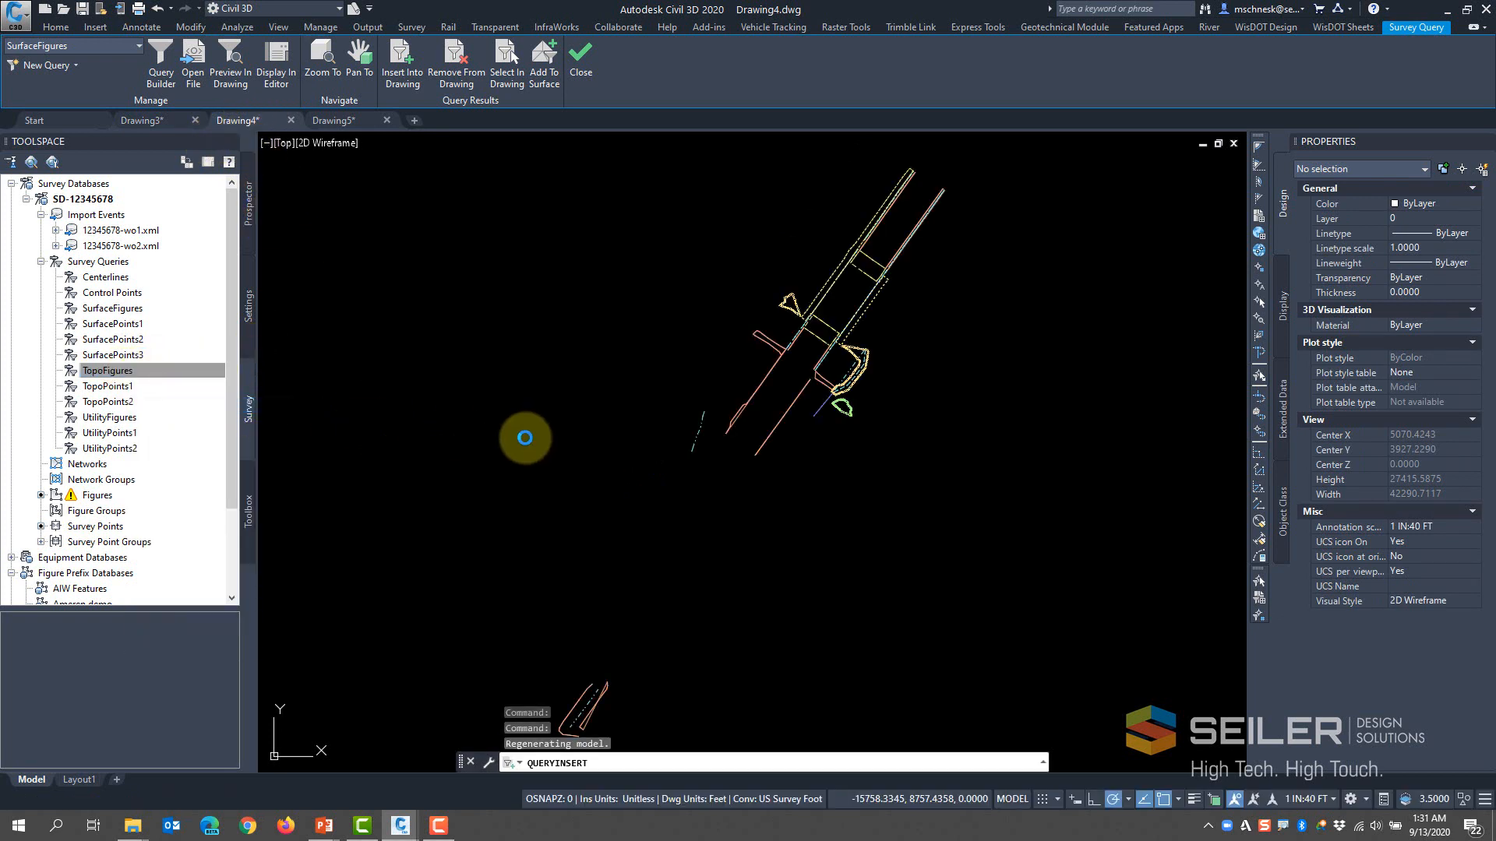
click(148, 121)
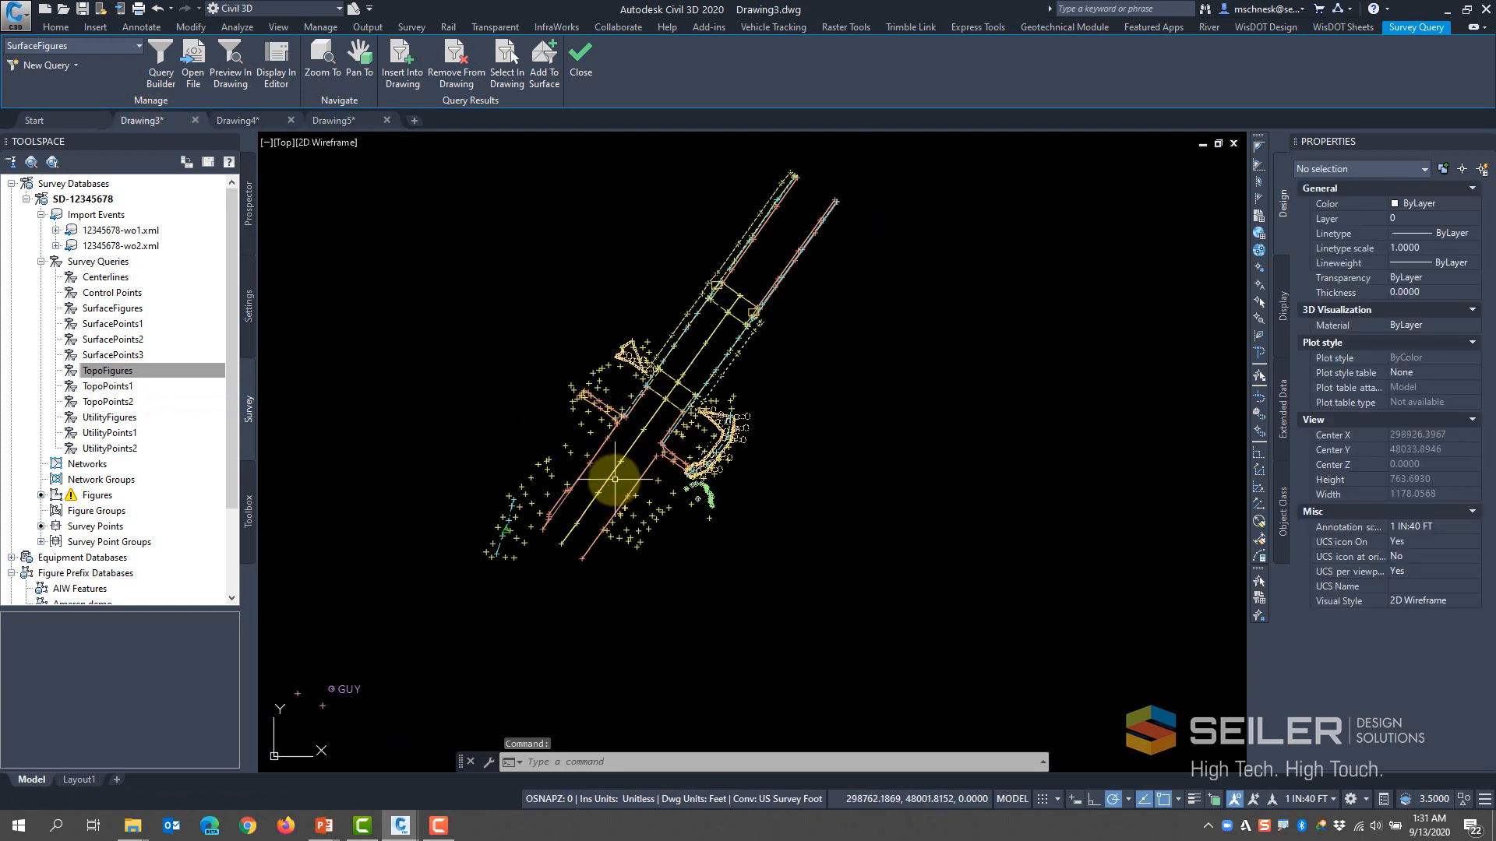
click(139, 147)
click(227, 123)
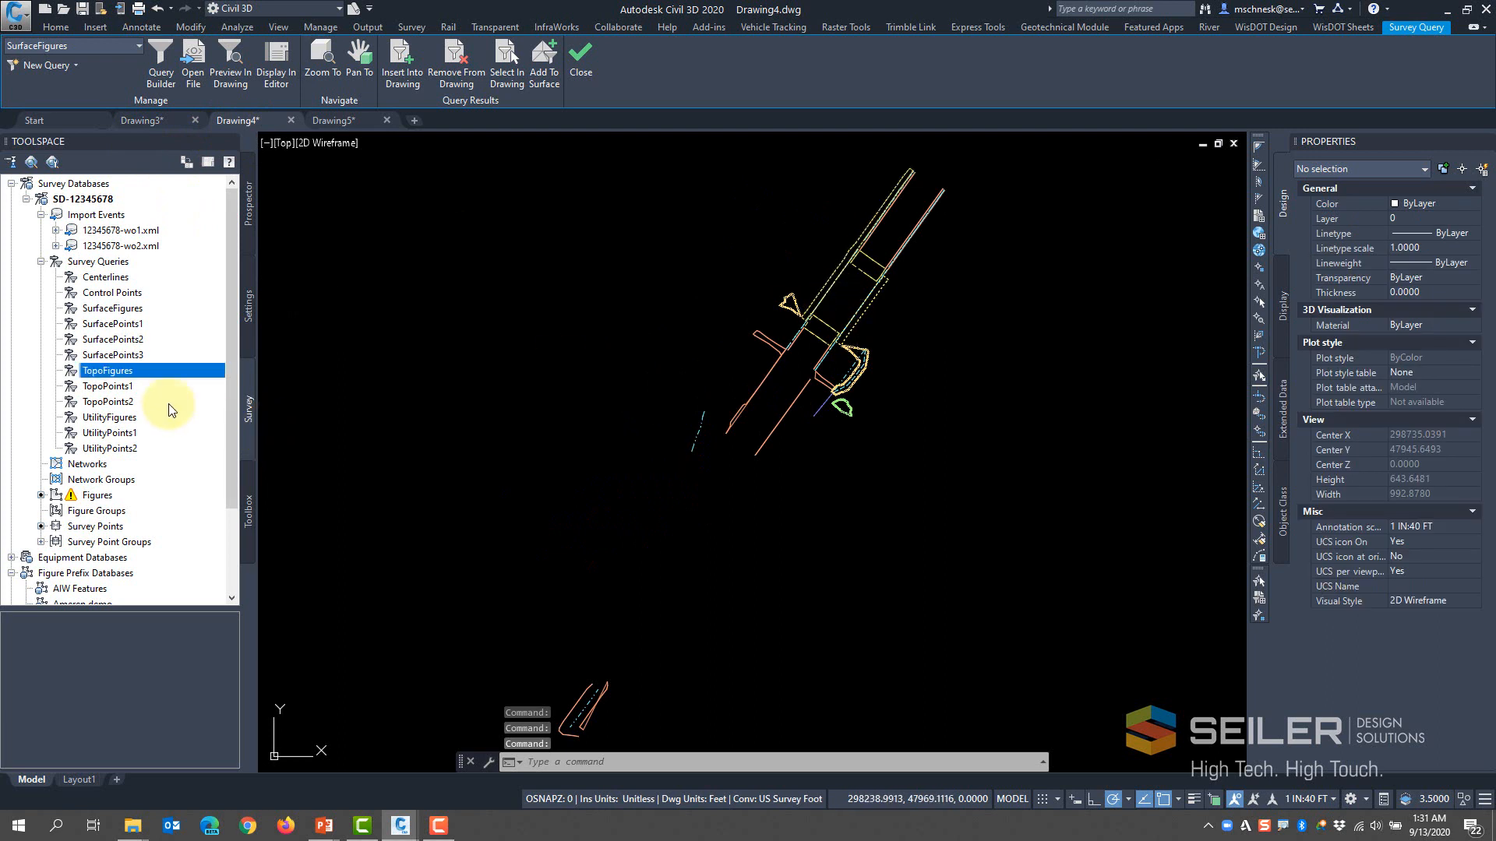
Insert the TopoPoints1 survey query results into Drawing4 and try to insert those of TopoPoints2 as well
right_click(125, 387)
click(201, 423)
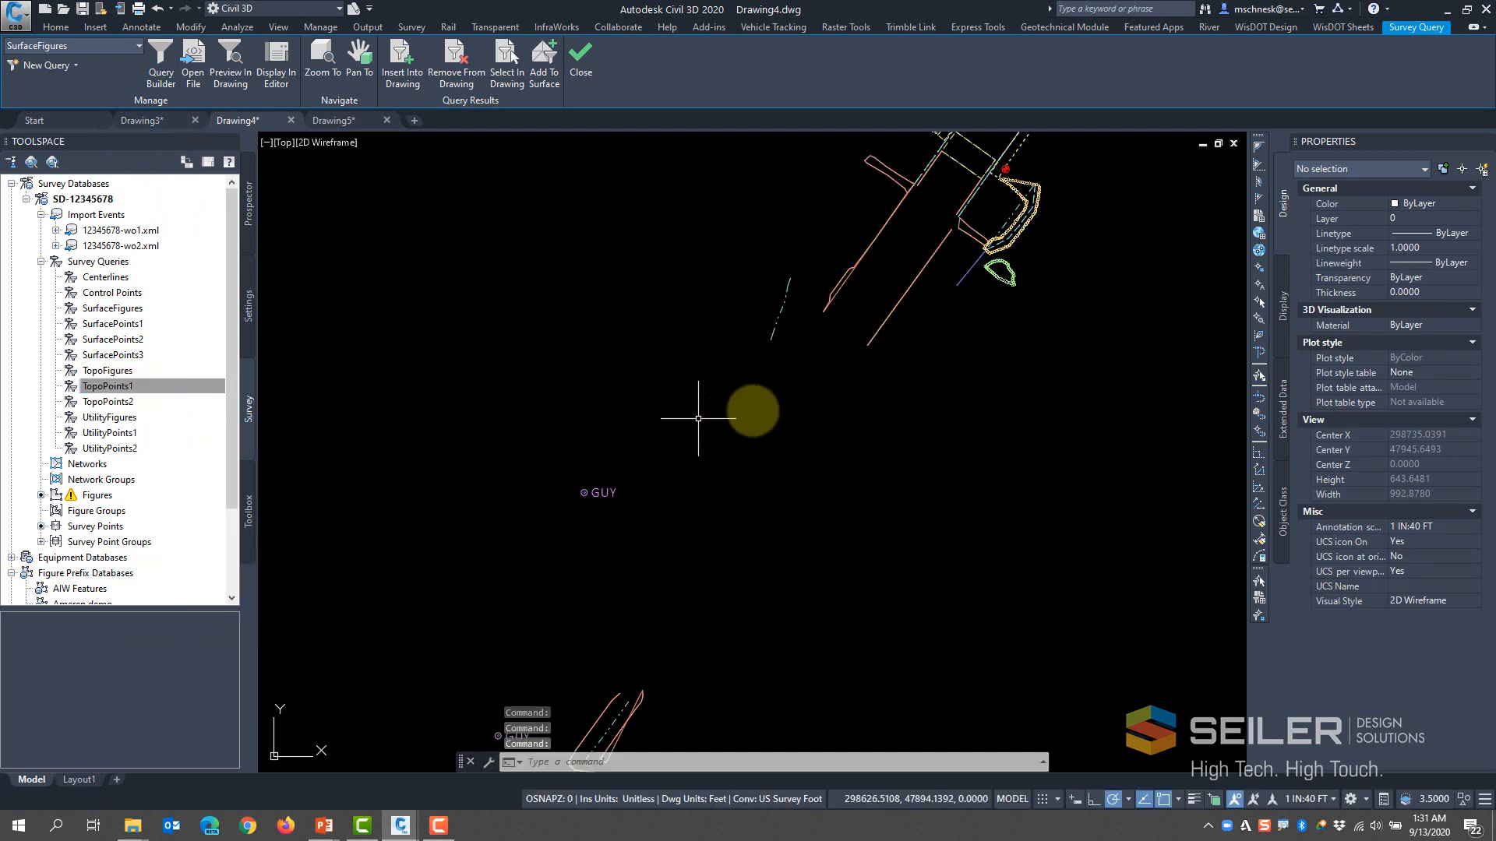
right_click(98, 405)
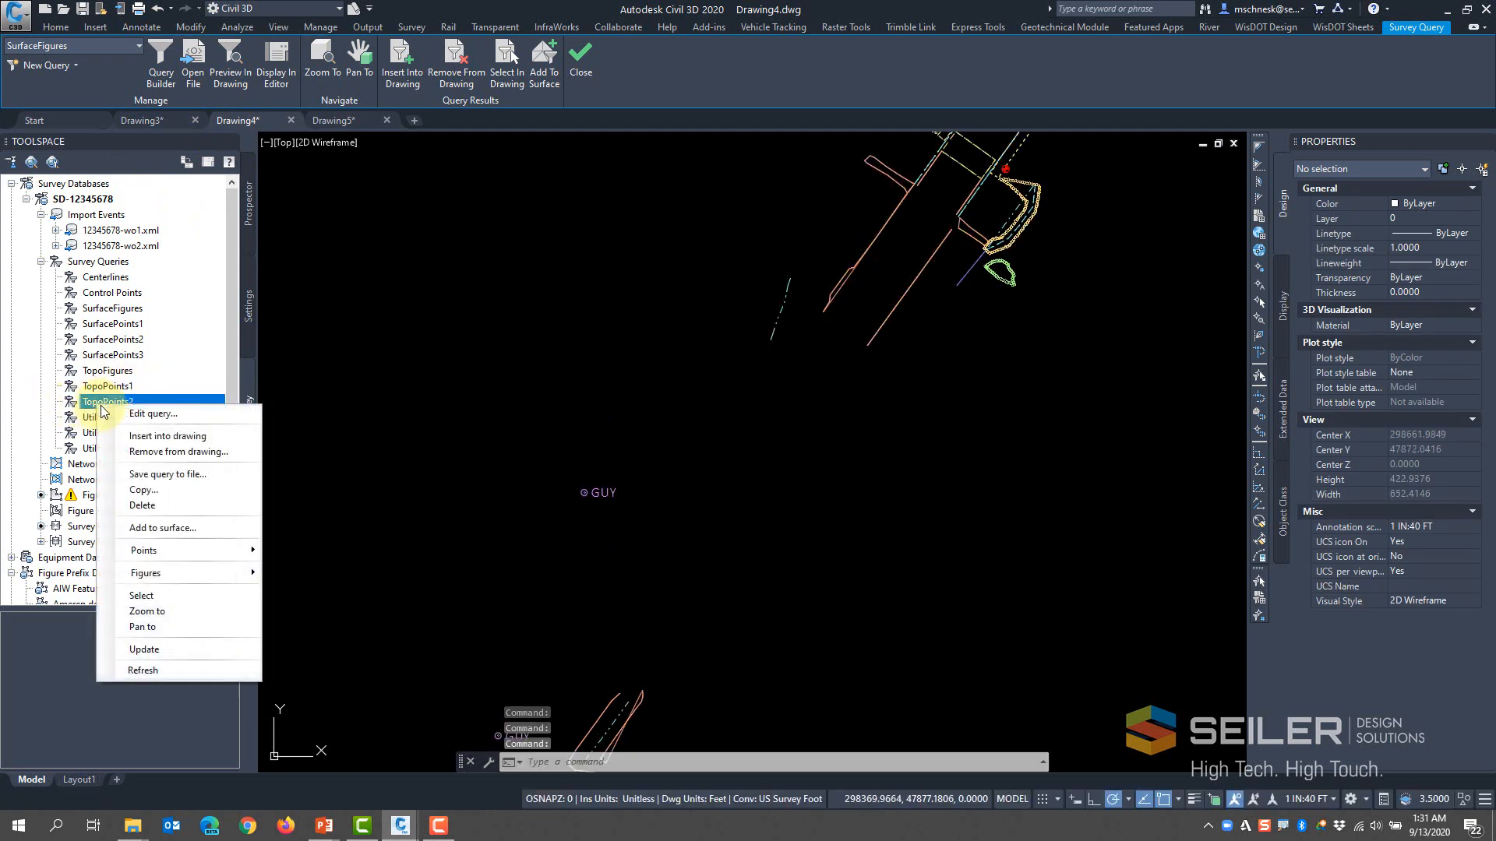
click(187, 433)
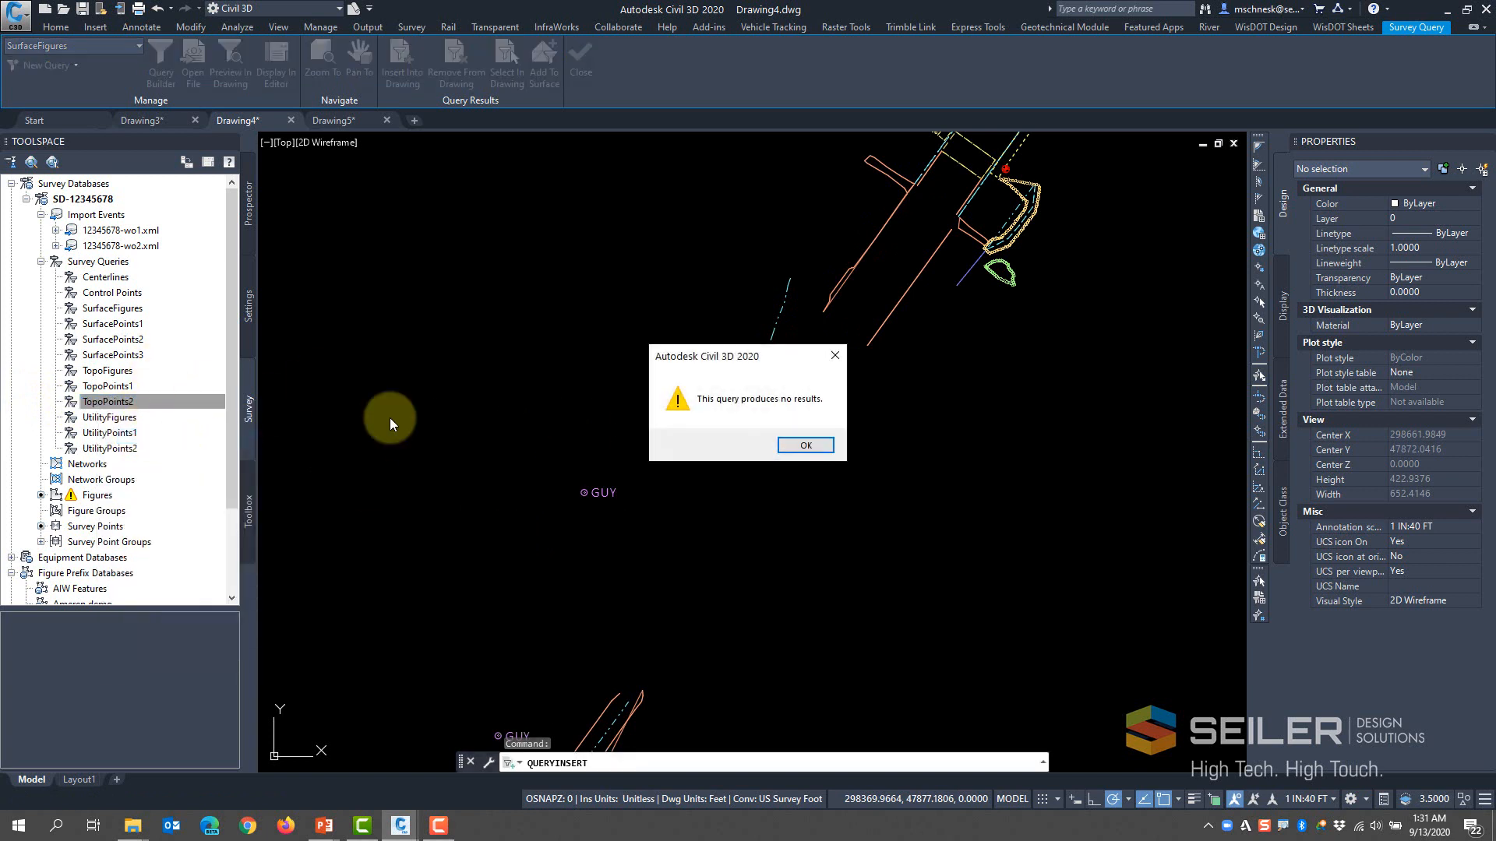
click(805, 445)
scroll(584, 474, down, 5)
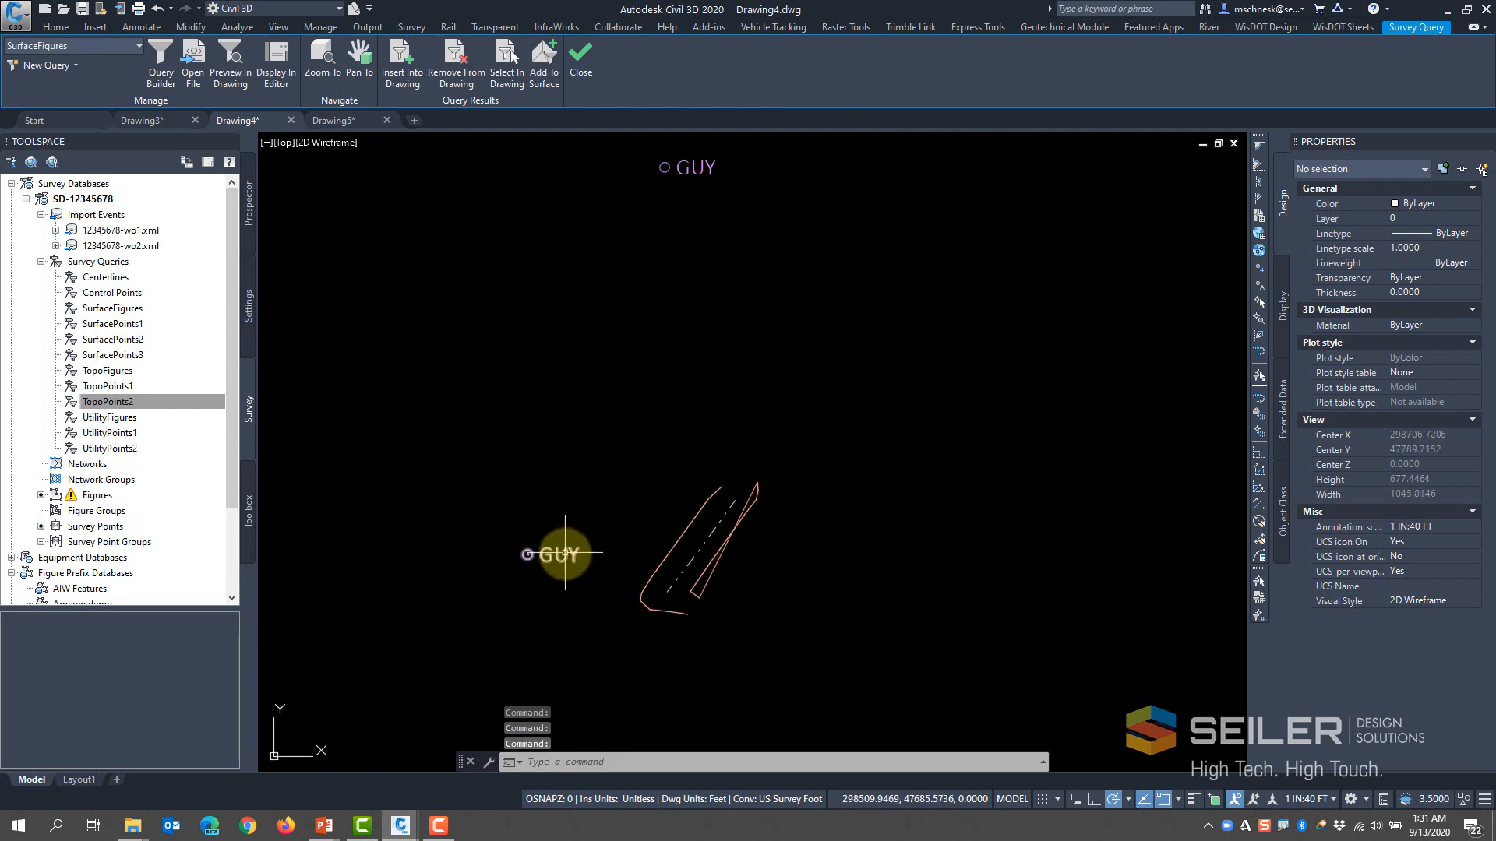
scroll(728, 317, up, 7)
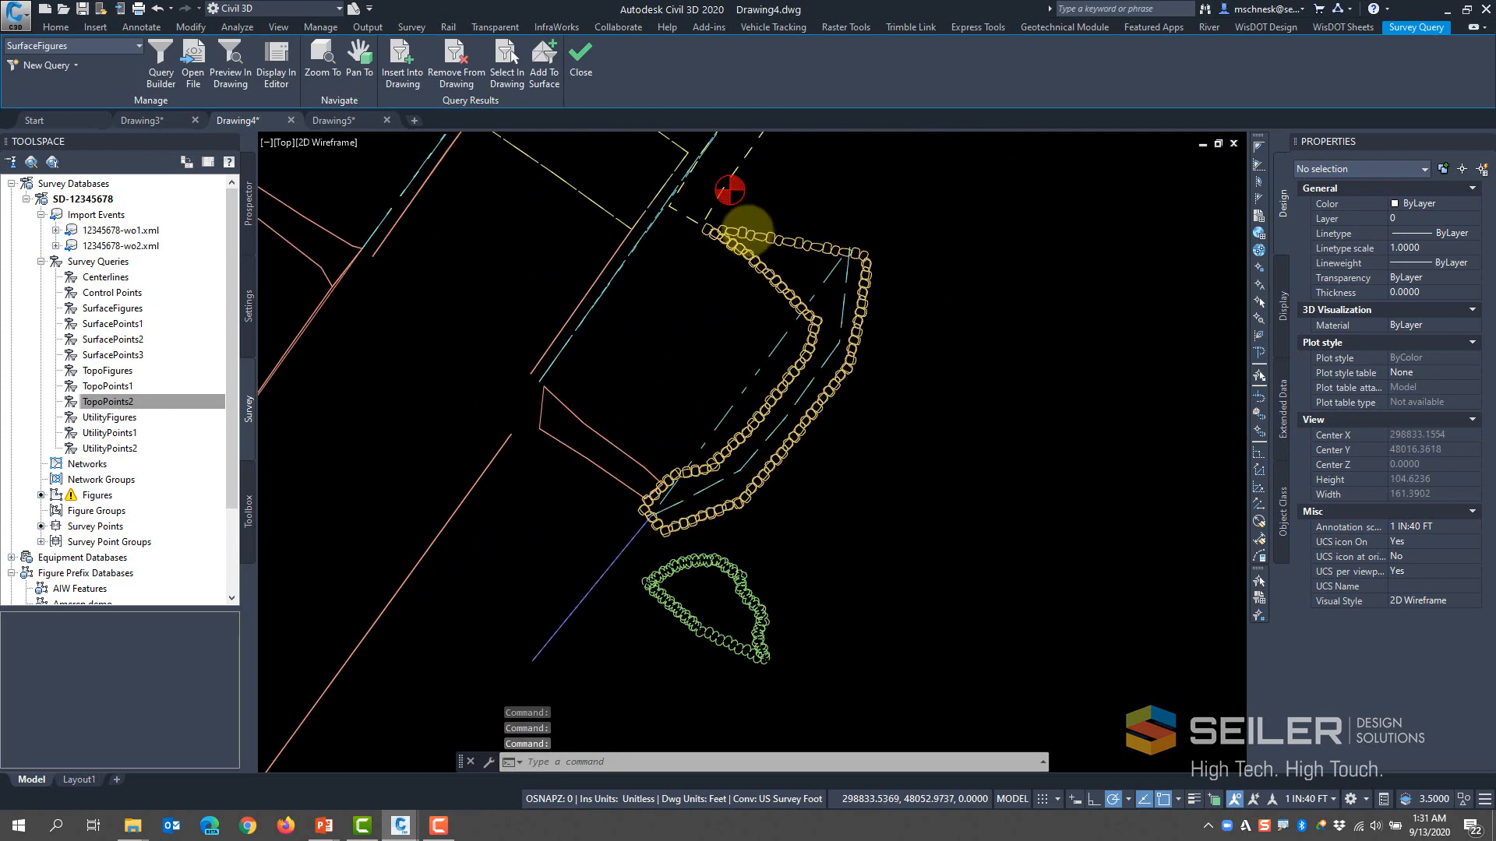
scroll(651, 428, down, 9)
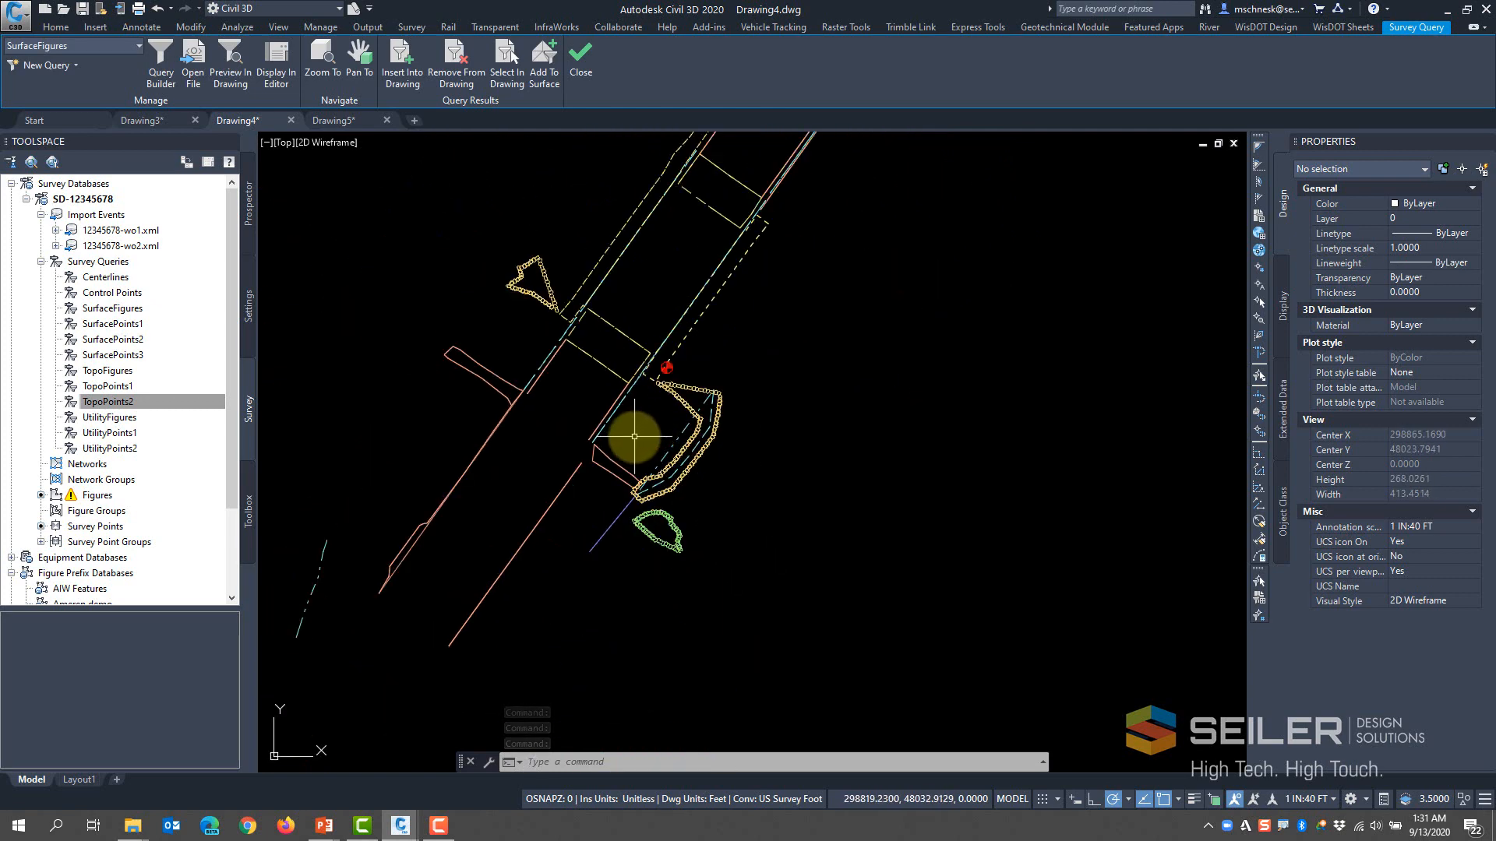
scroll(585, 430, down, 2)
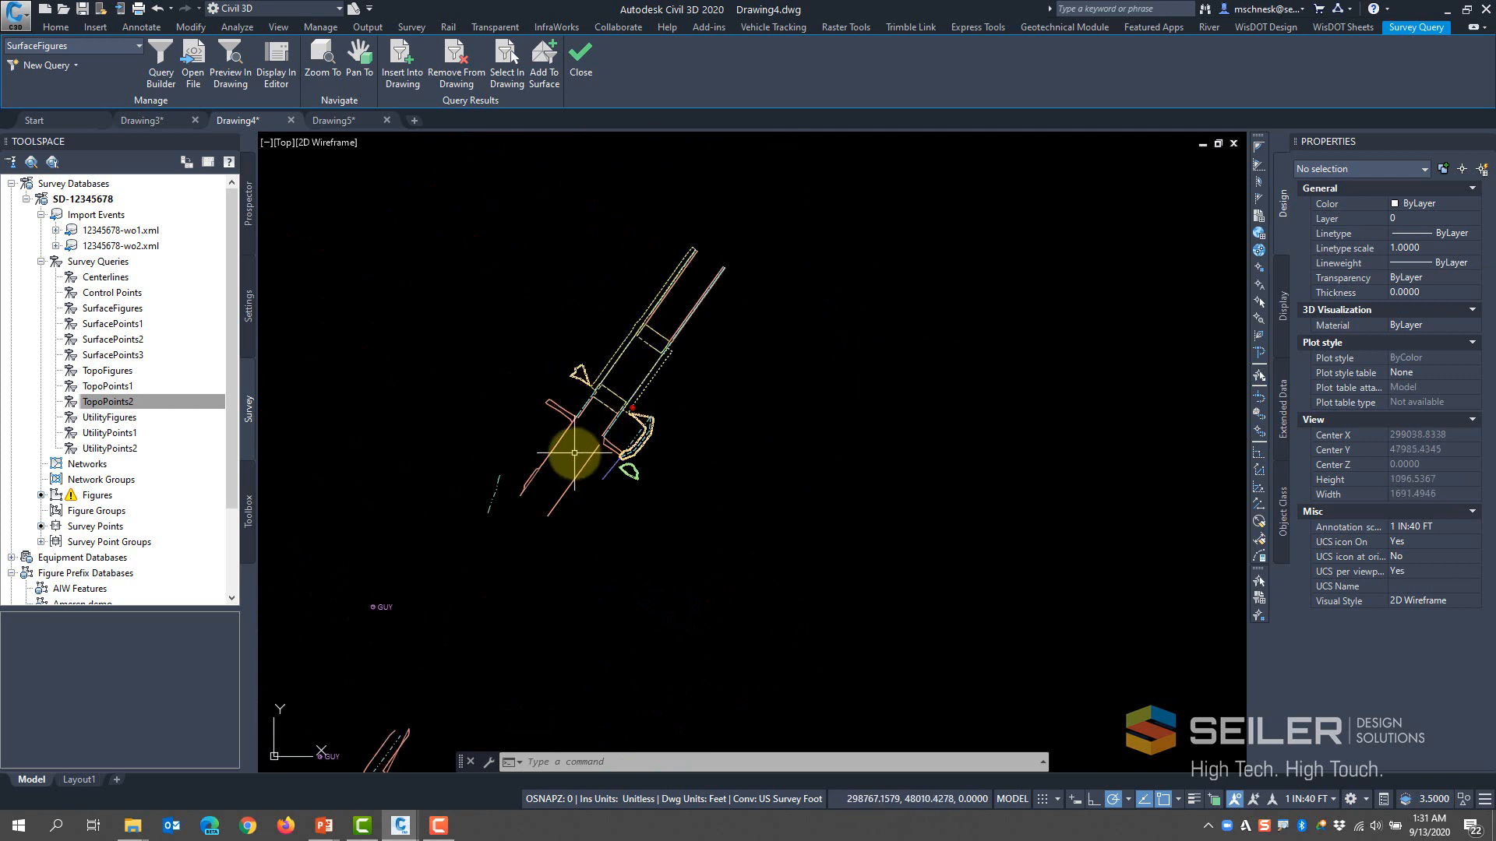
mouse_move(621, 427)
middle_down()
mouse_move(641, 431)
mouse_move(662, 366)
mouse_move(720, 331)
middle_up()
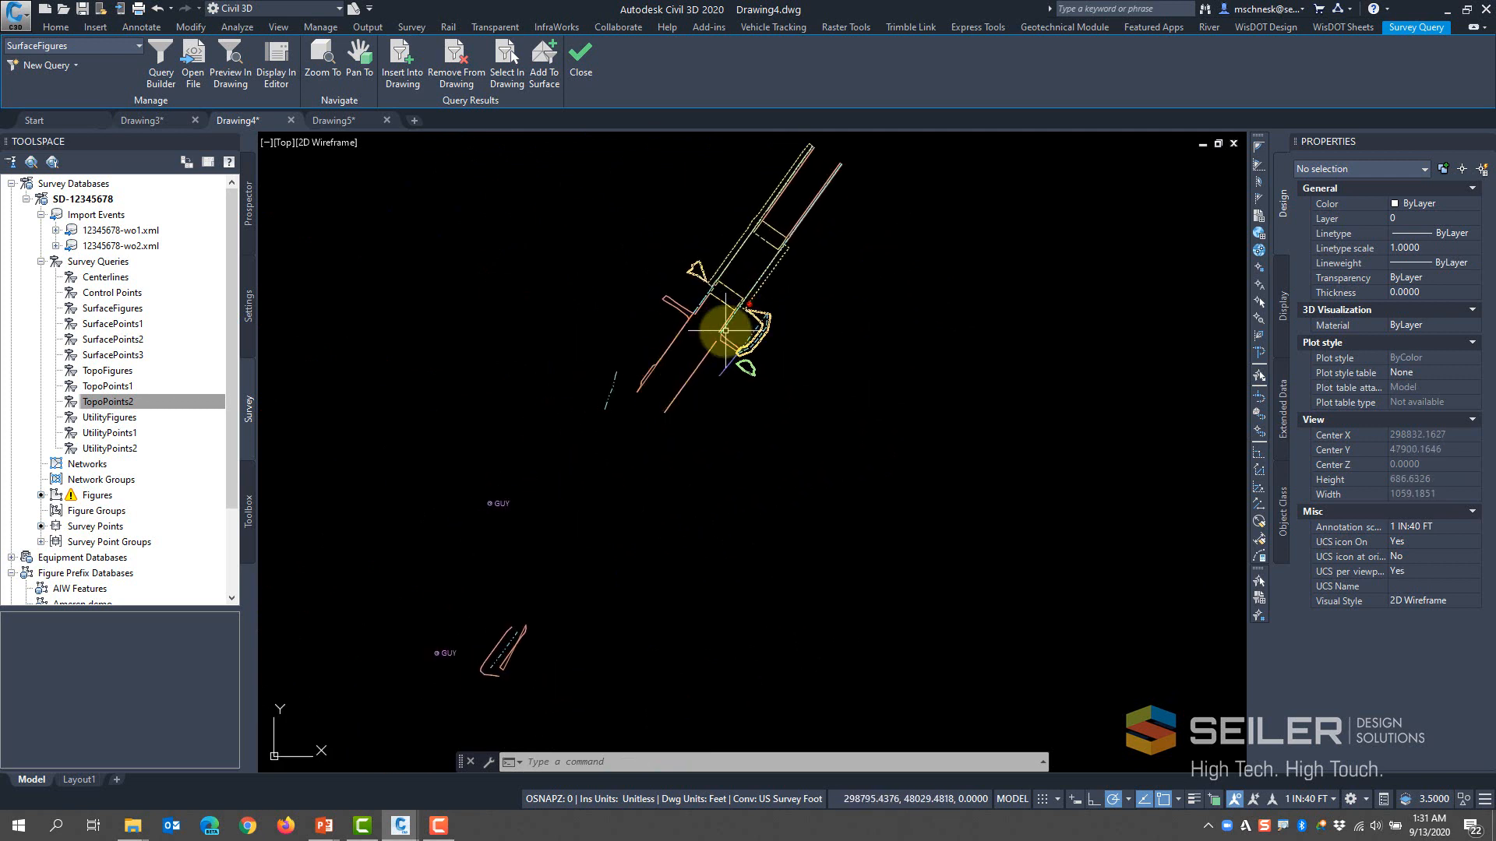
Insert the UtilityFigures survey query results into Drawing5
click(335, 122)
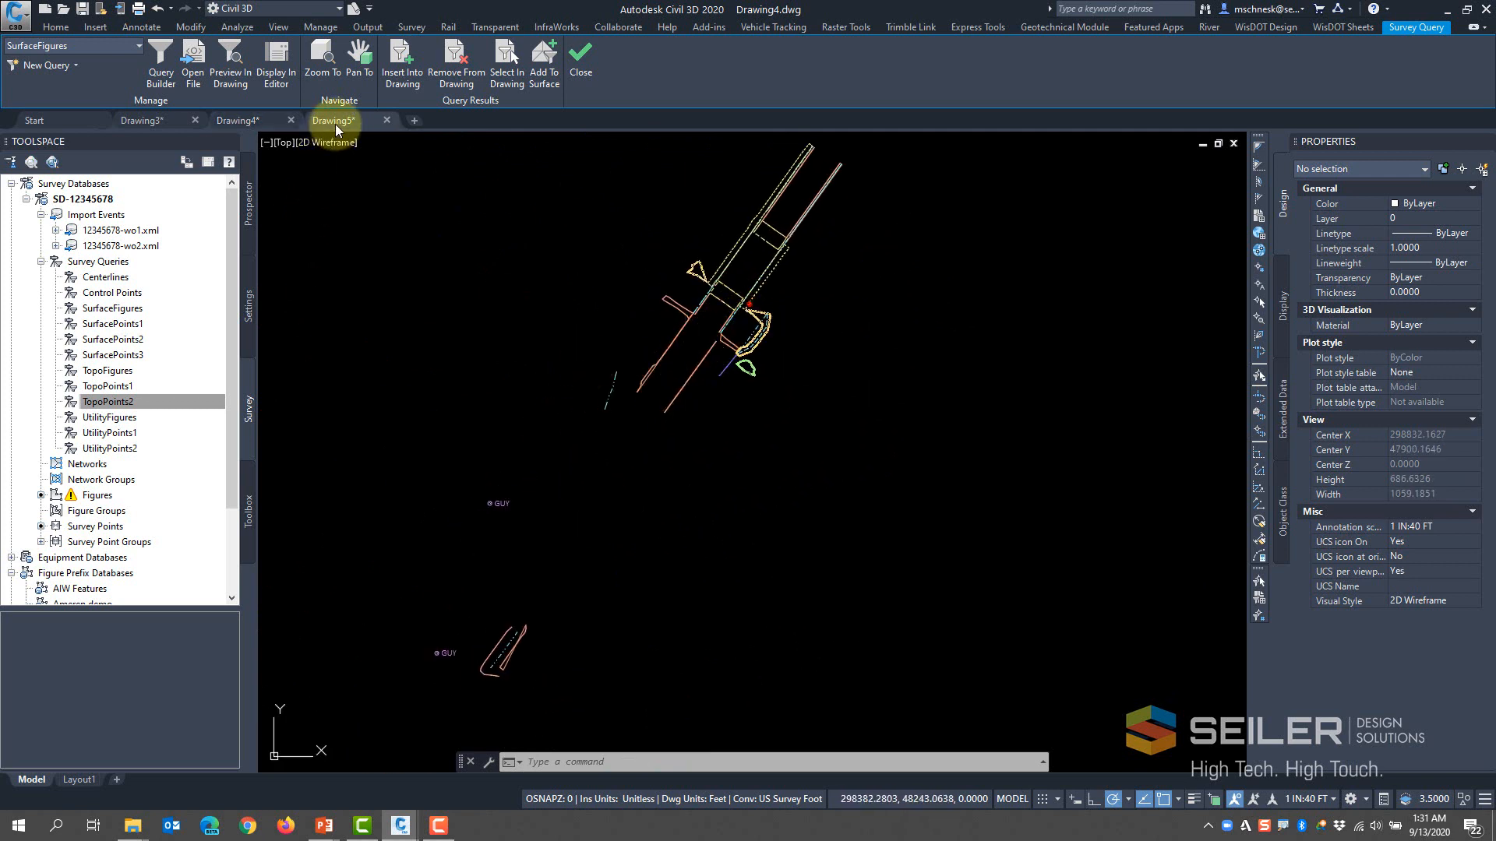
click(124, 404)
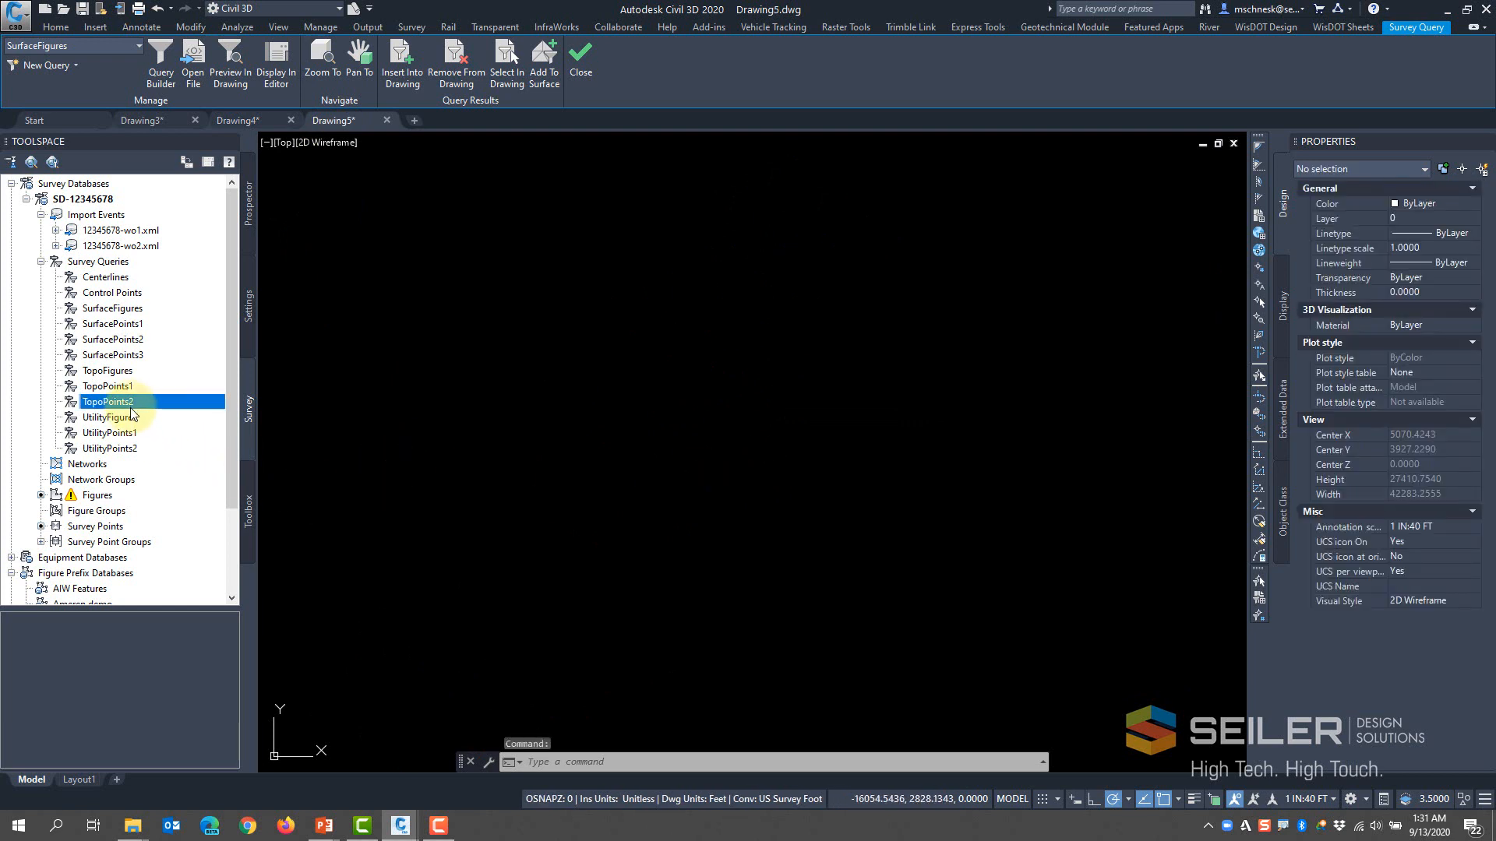
right_click(130, 421)
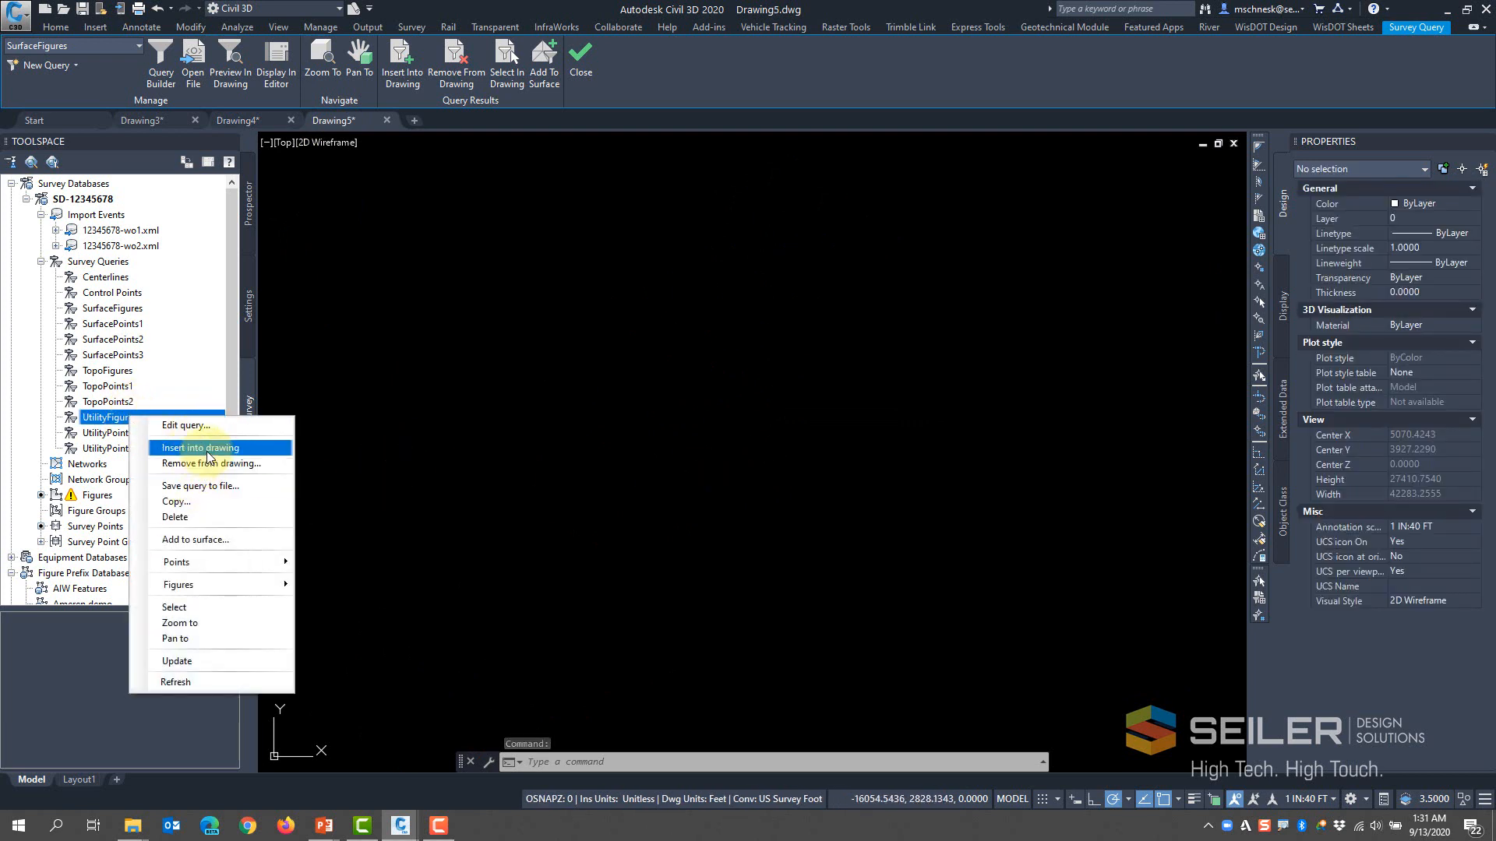
click(204, 446)
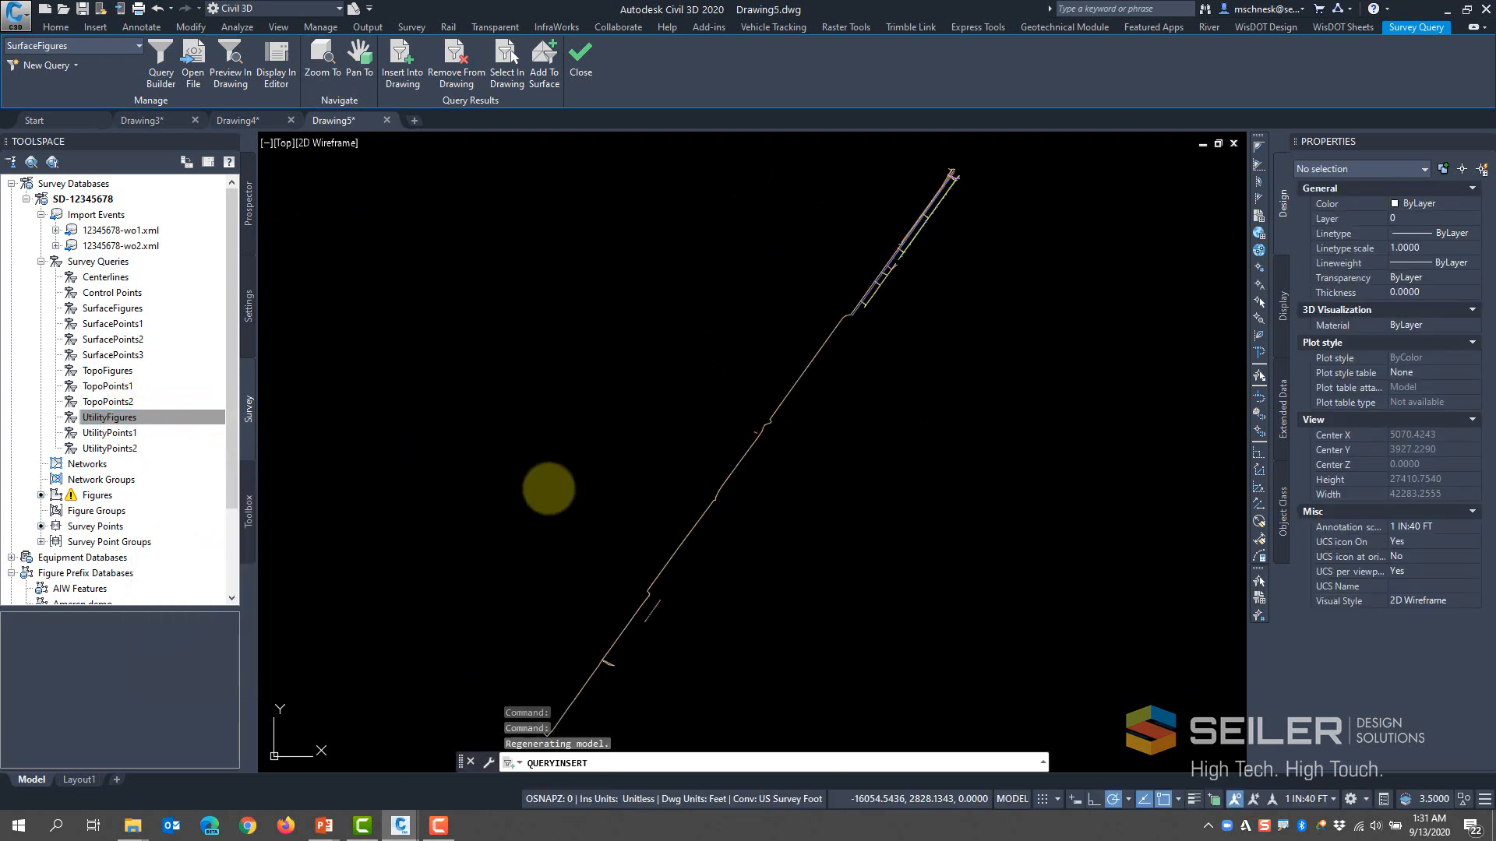
Insert the UtilityPoints1 and UtilityPoints2 survey query results into Drawing5
right_click(119, 435)
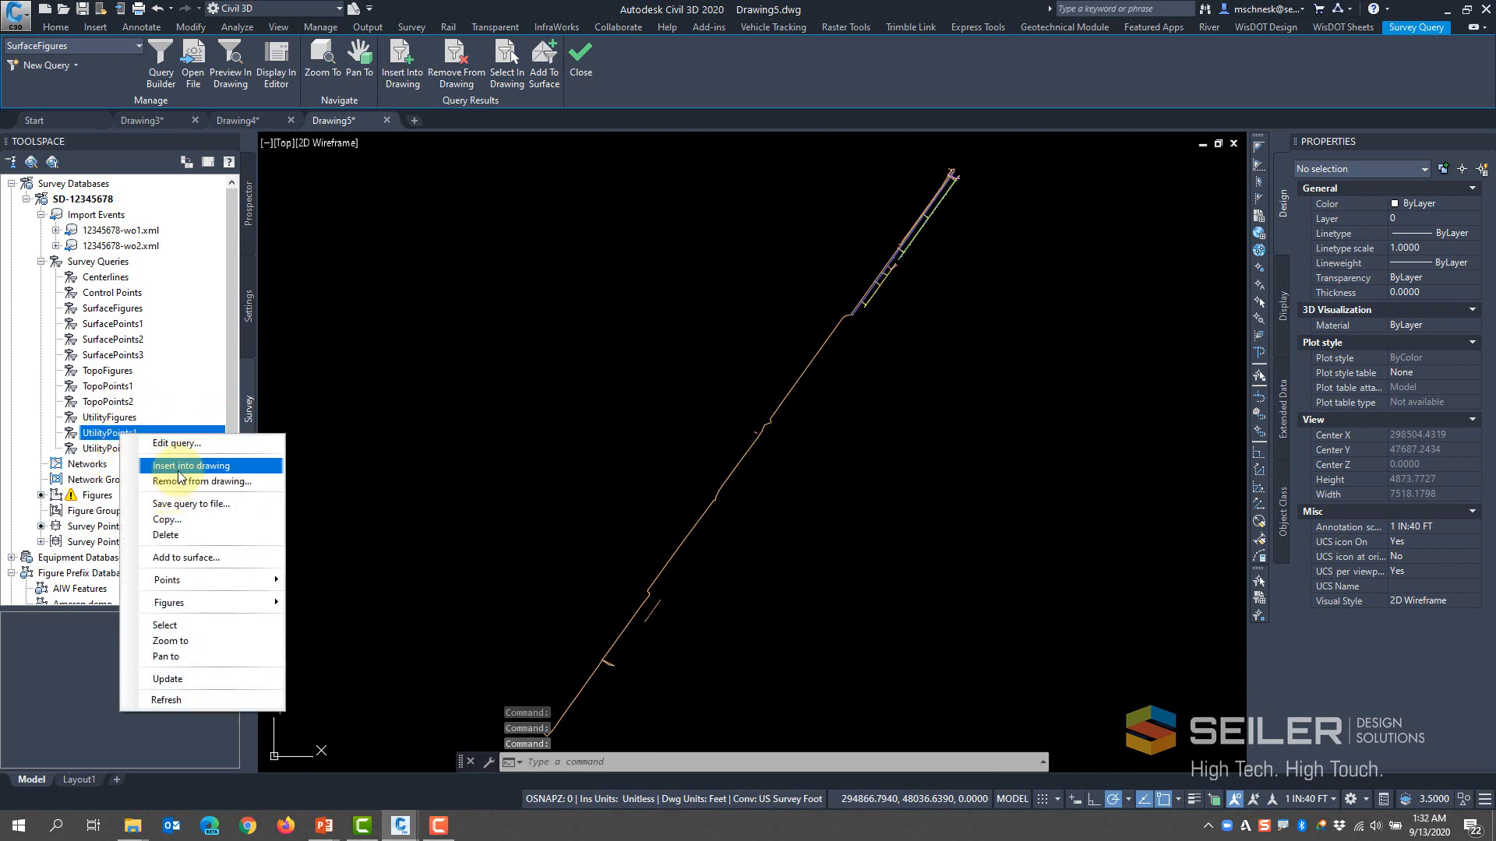
click(179, 466)
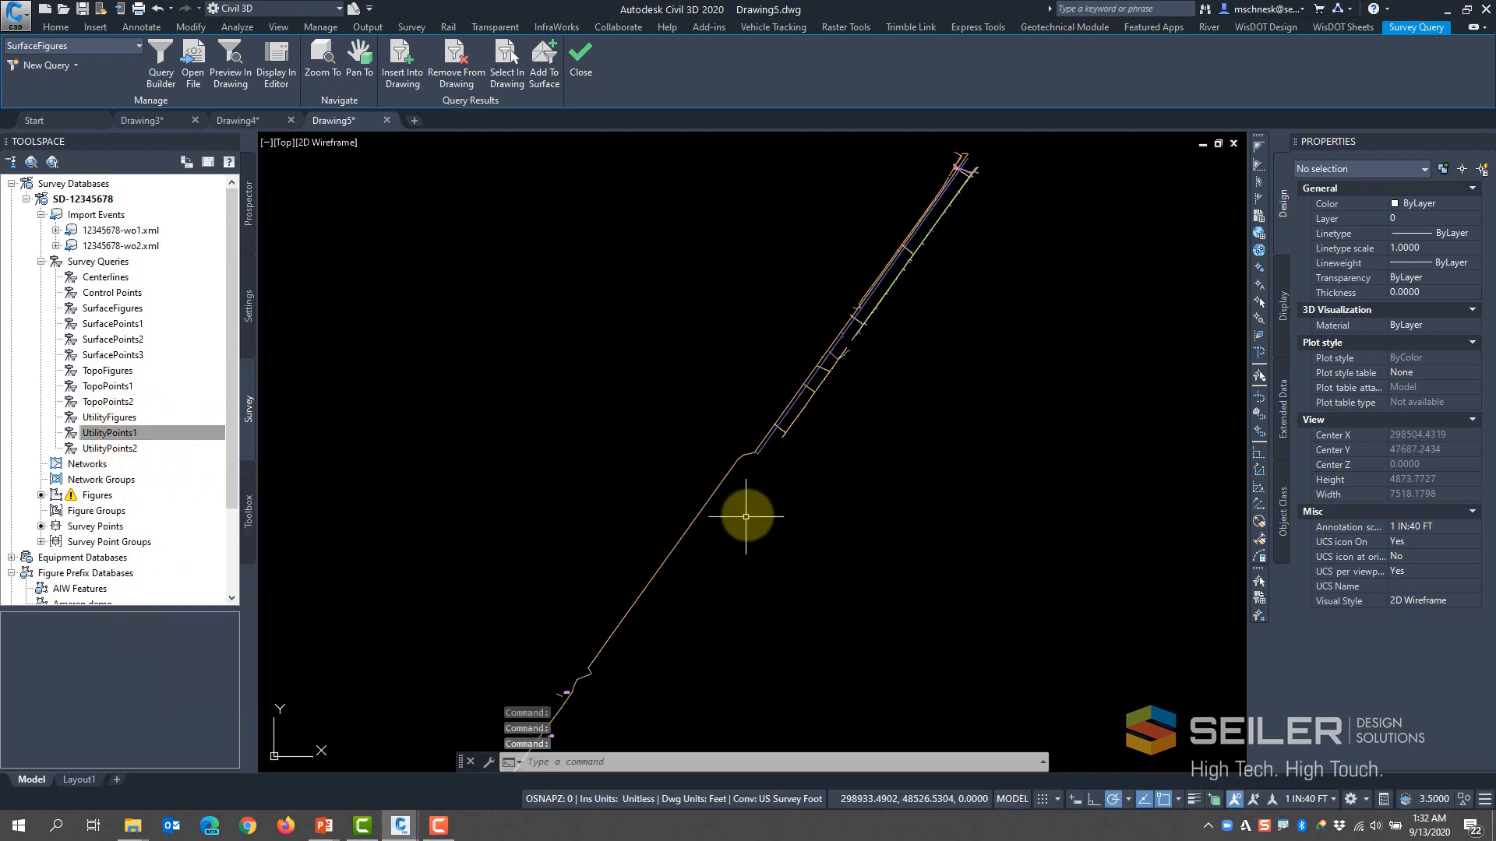
right_click(132, 449)
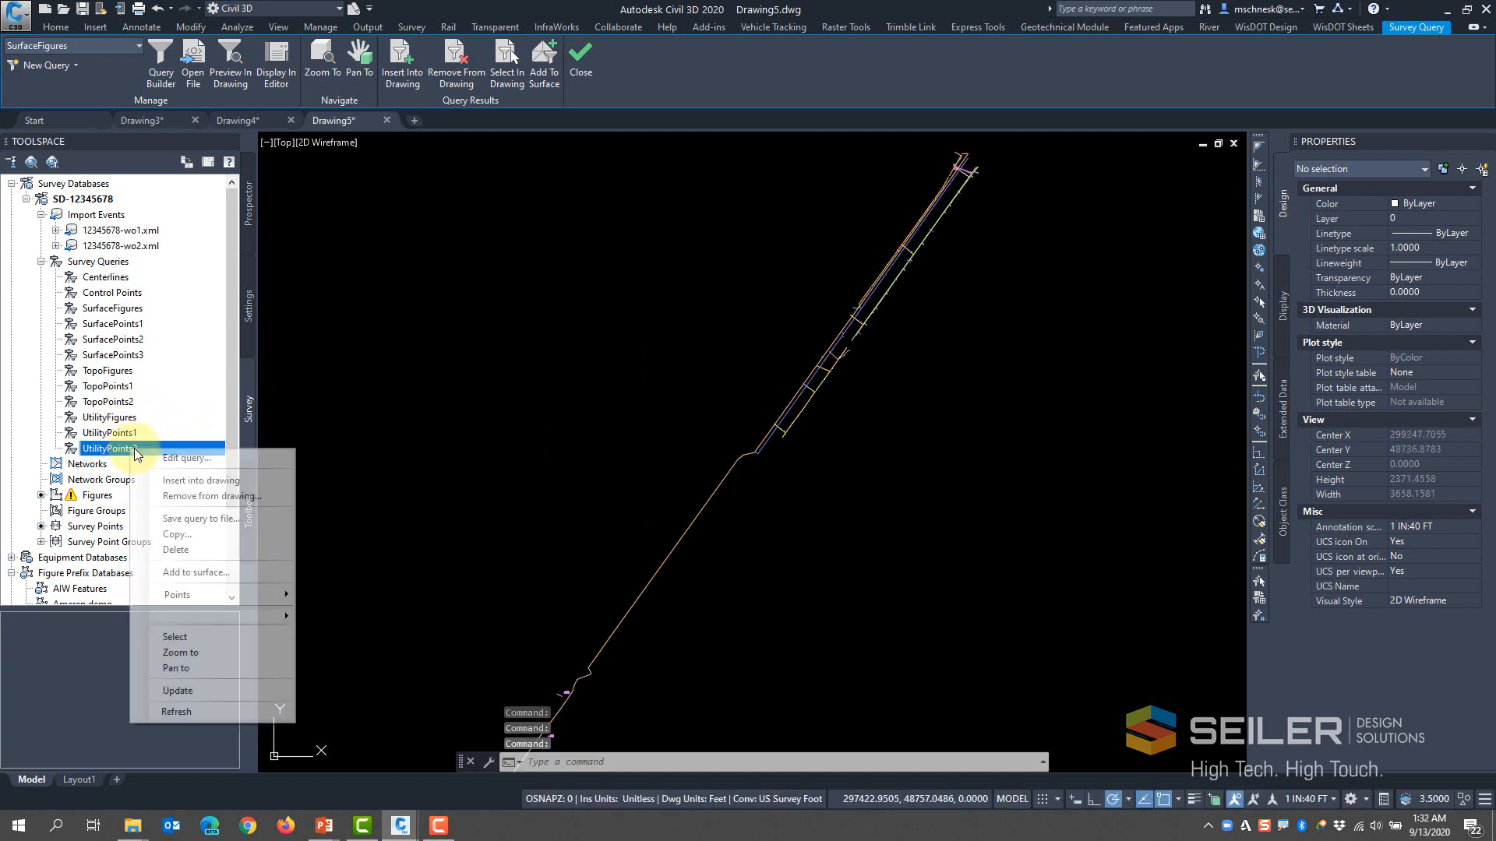
click(206, 480)
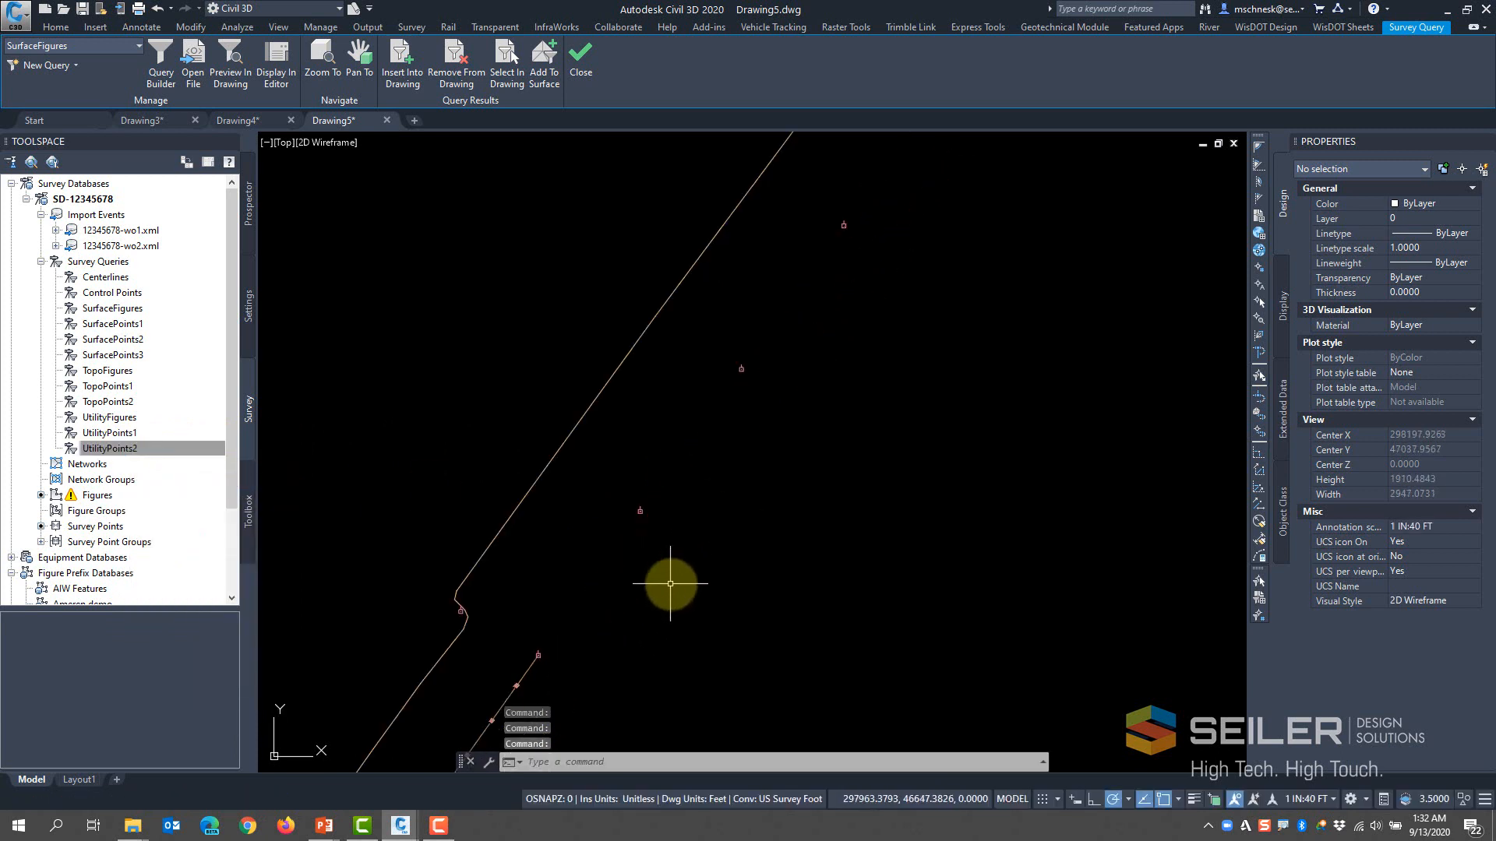
Examine the inserted utility lines and point symbols along the whole corridor in Drawing5, including the overhead line
scroll(571, 554, down, 4)
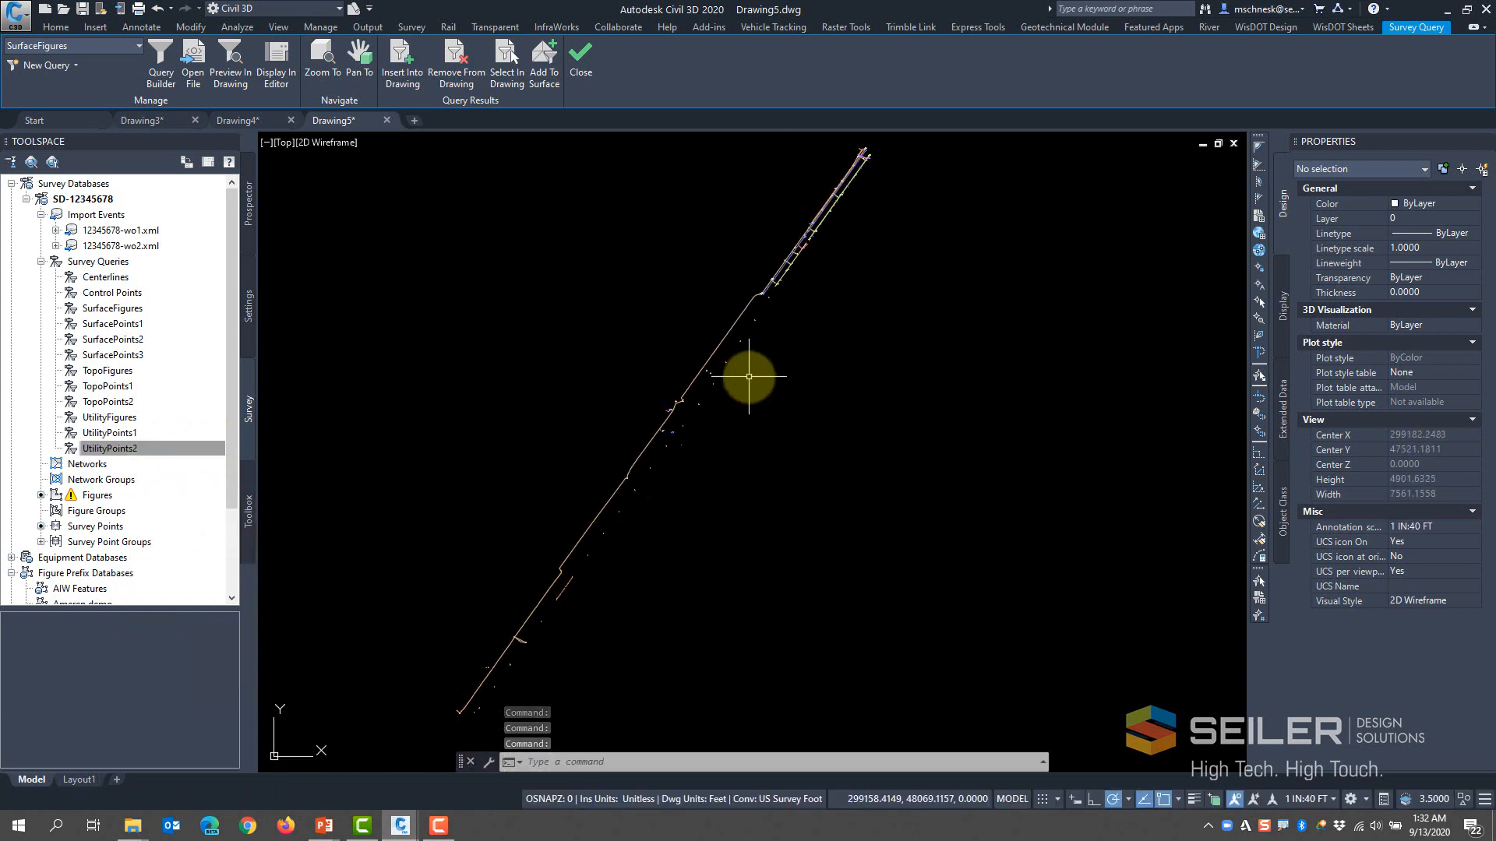
scroll(693, 436, up, 12)
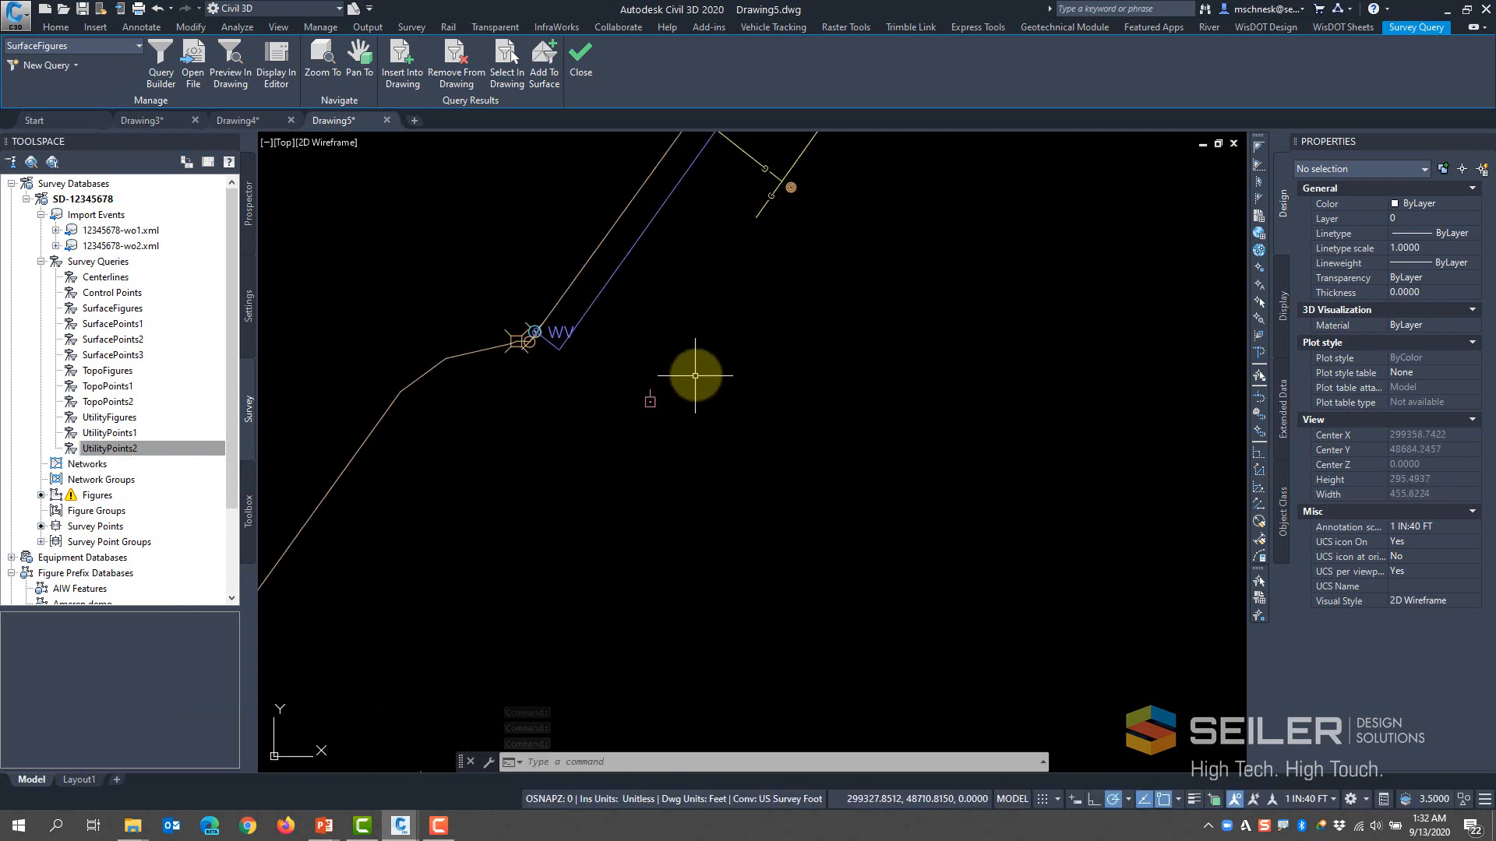
middle_drag(695, 375, 514, 687)
middle_drag(728, 444, 627, 618)
scroll(600, 596, down, 3)
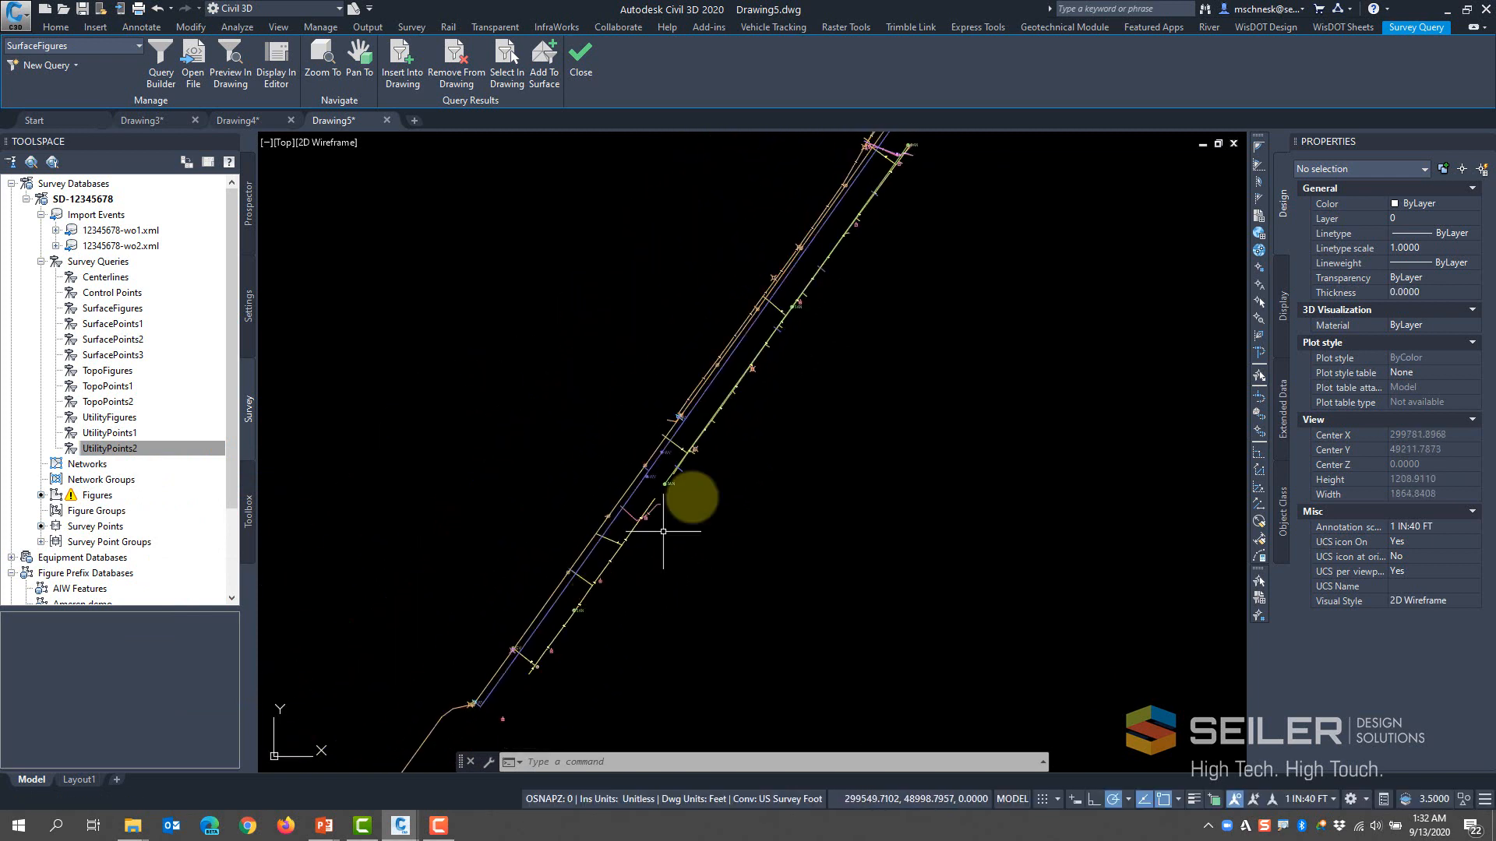
scroll(677, 411, down, 4)
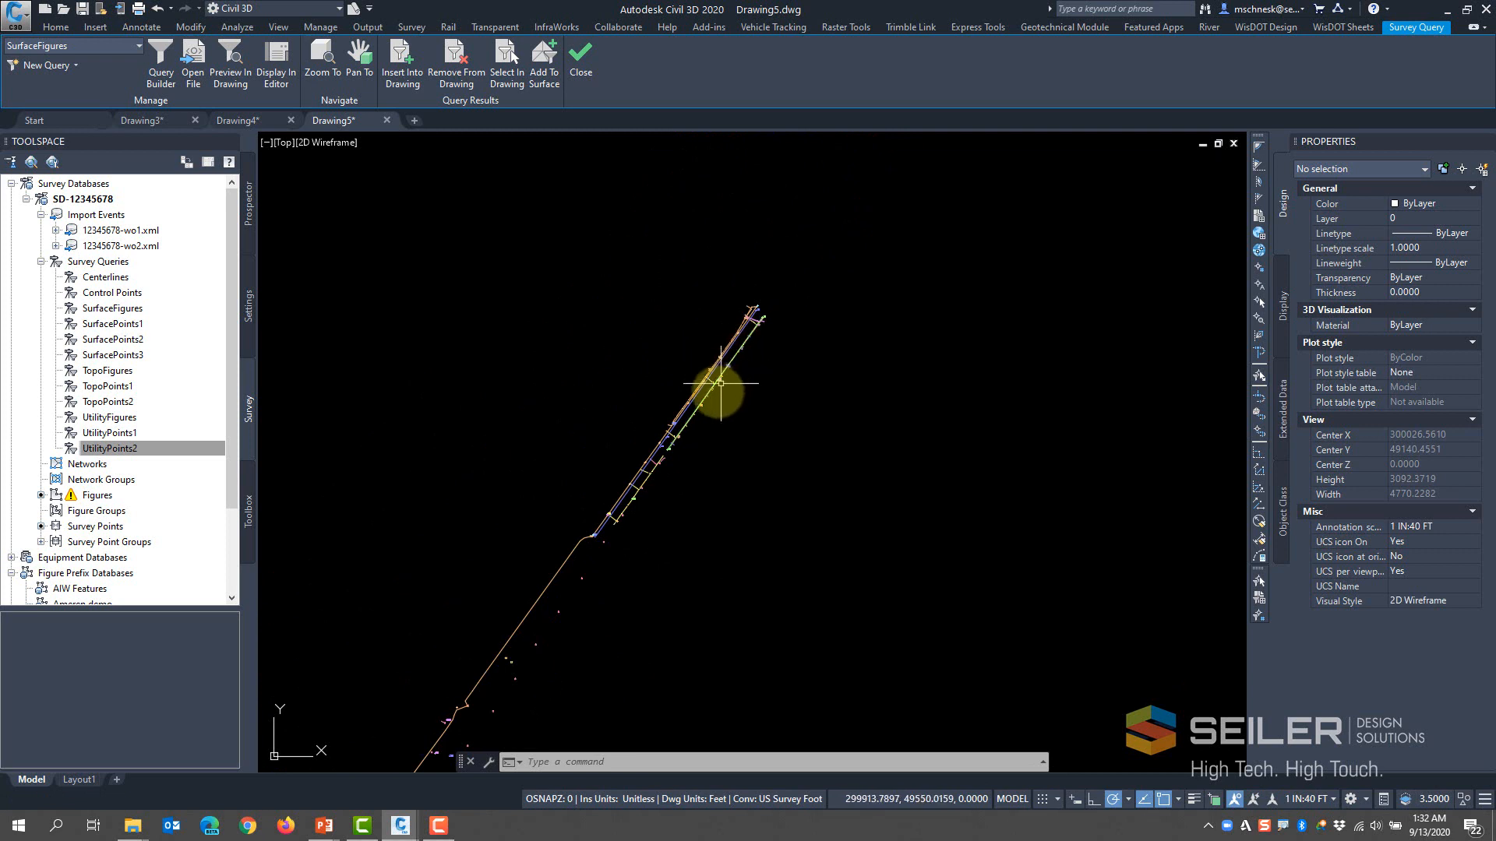
middle_drag(667, 472, 789, 270)
middle_drag(657, 485, 753, 344)
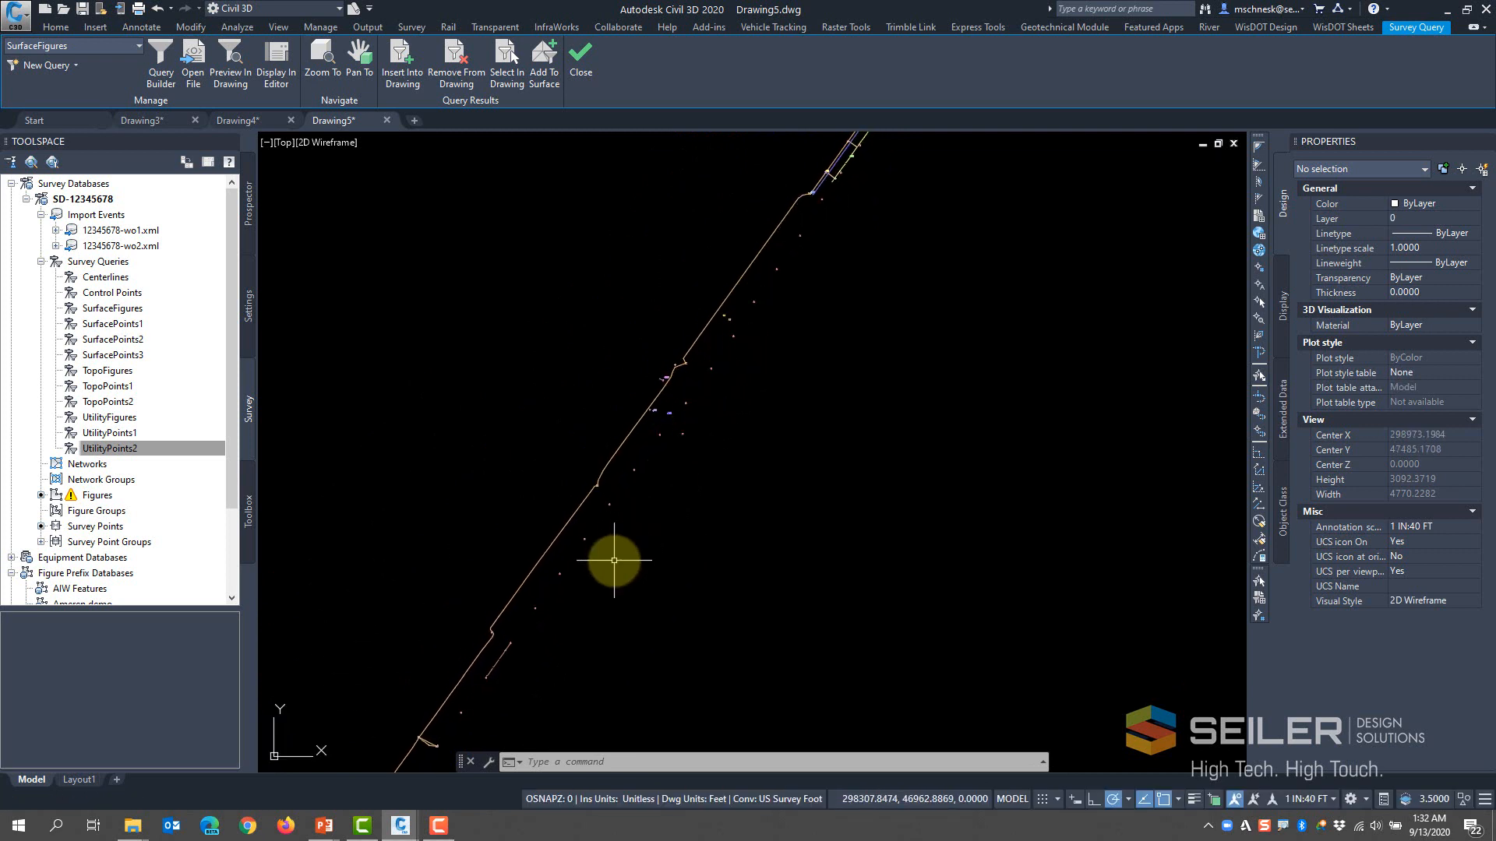
scroll(605, 436, up, 10)
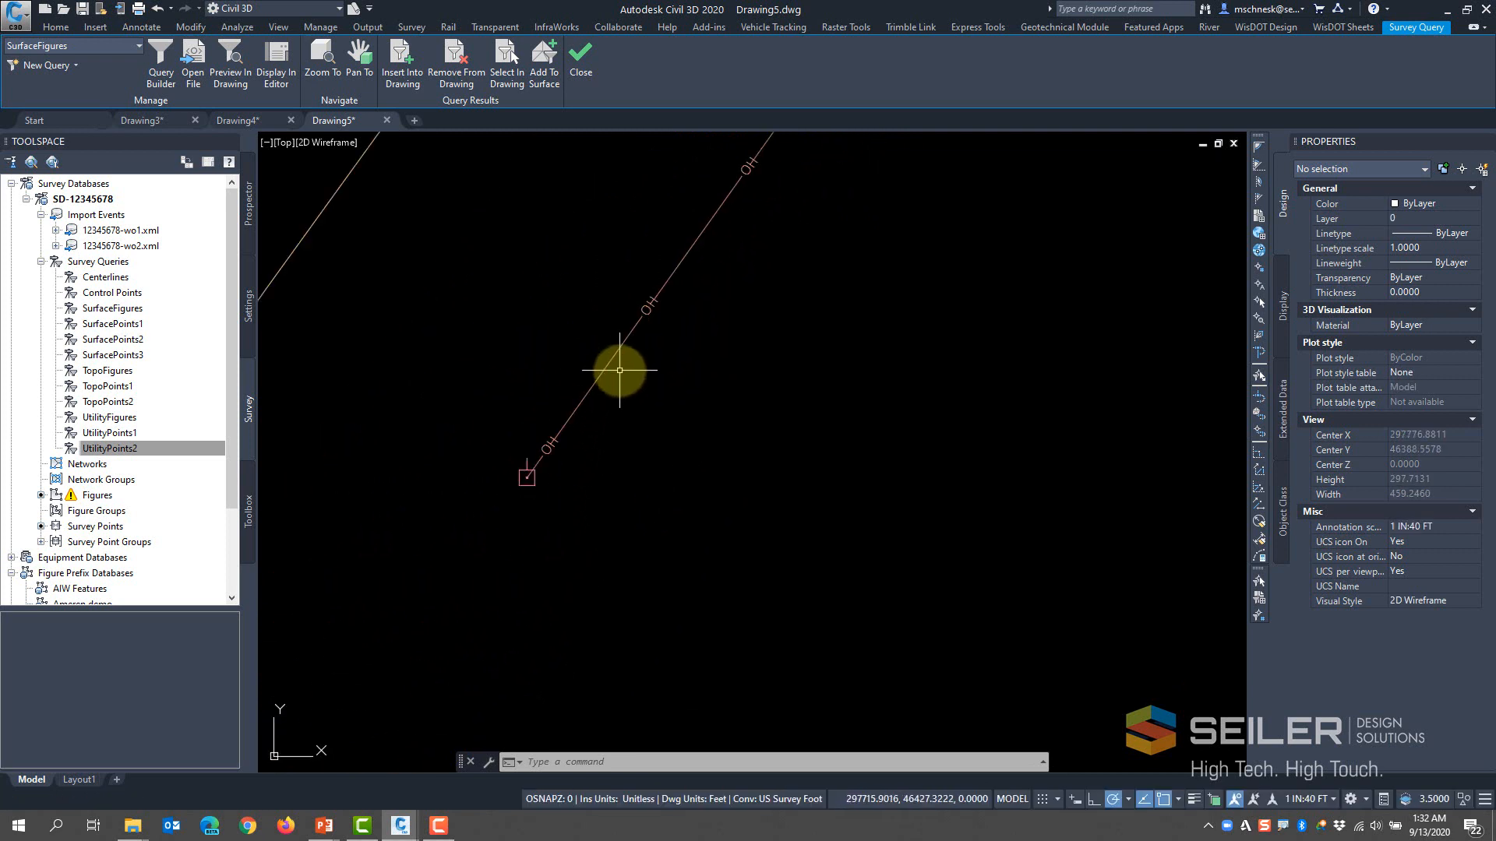
scroll(527, 484, down, 8)
scroll(604, 404, down, 4)
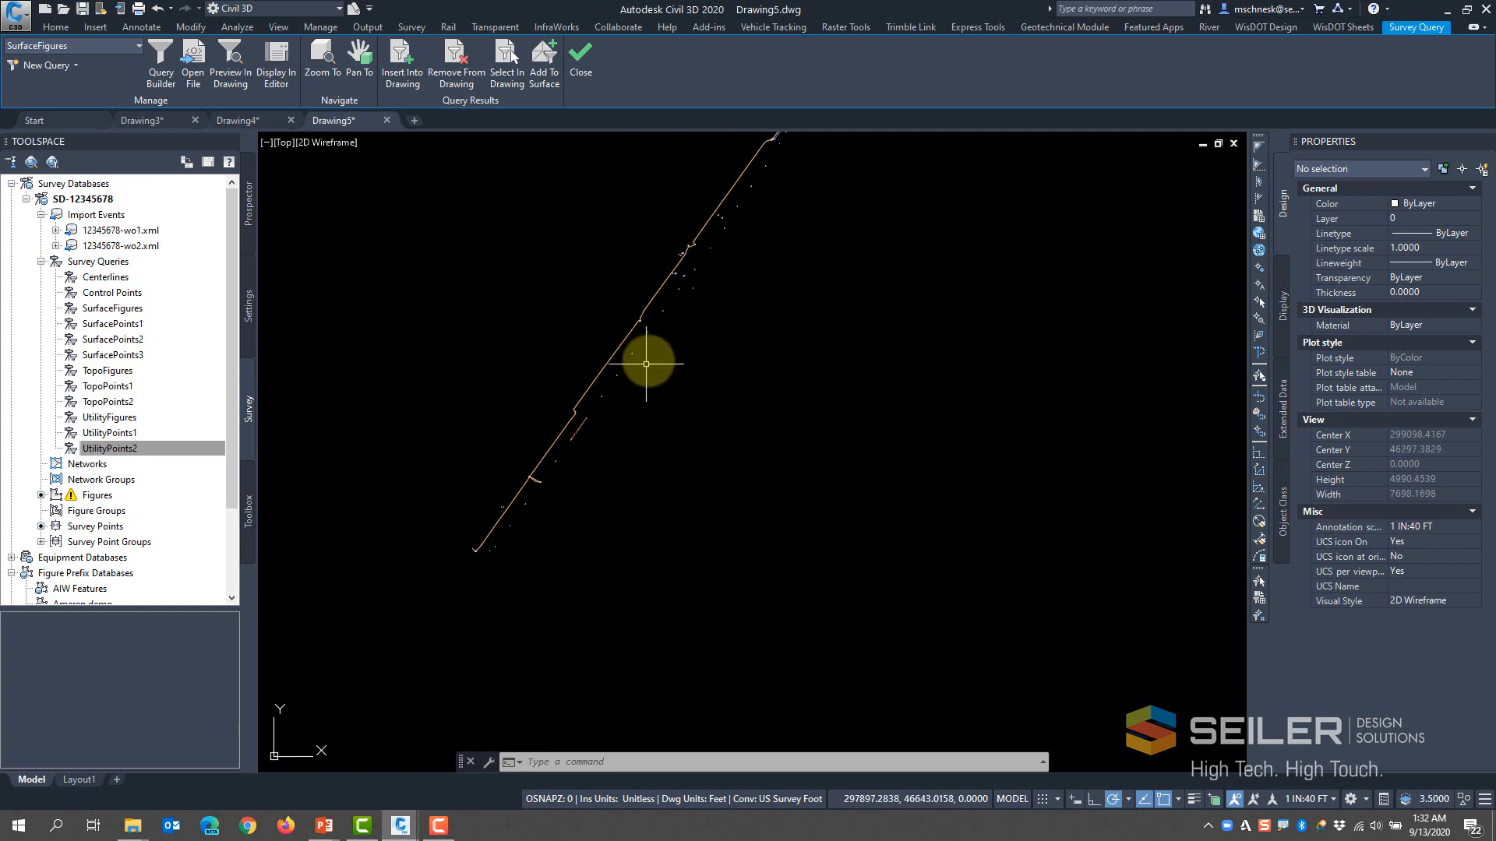
middle_drag(645, 347, 622, 375)
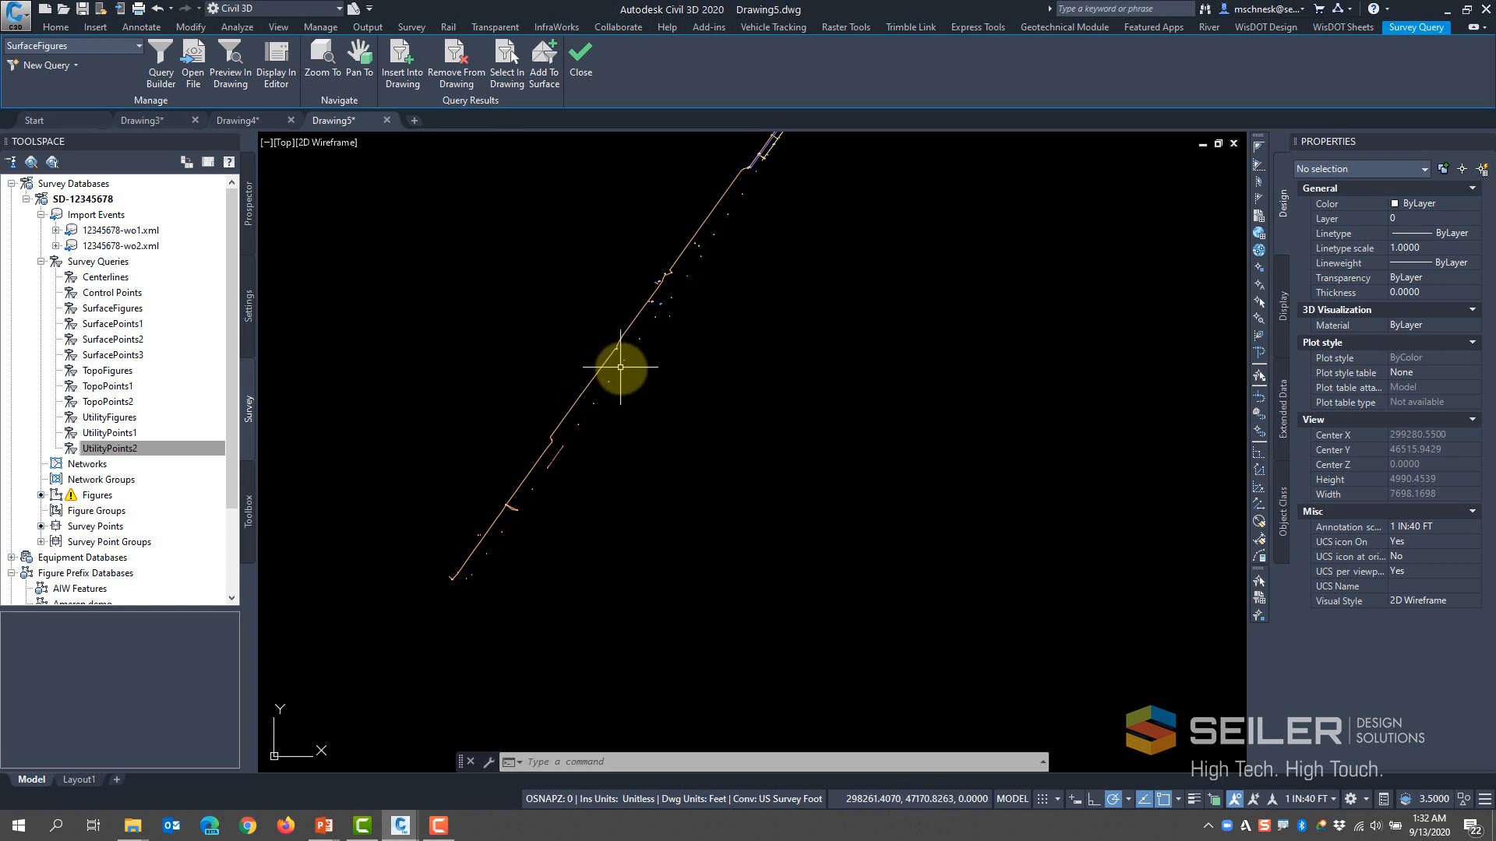
click(64, 446)
middle_drag(652, 372, 611, 511)
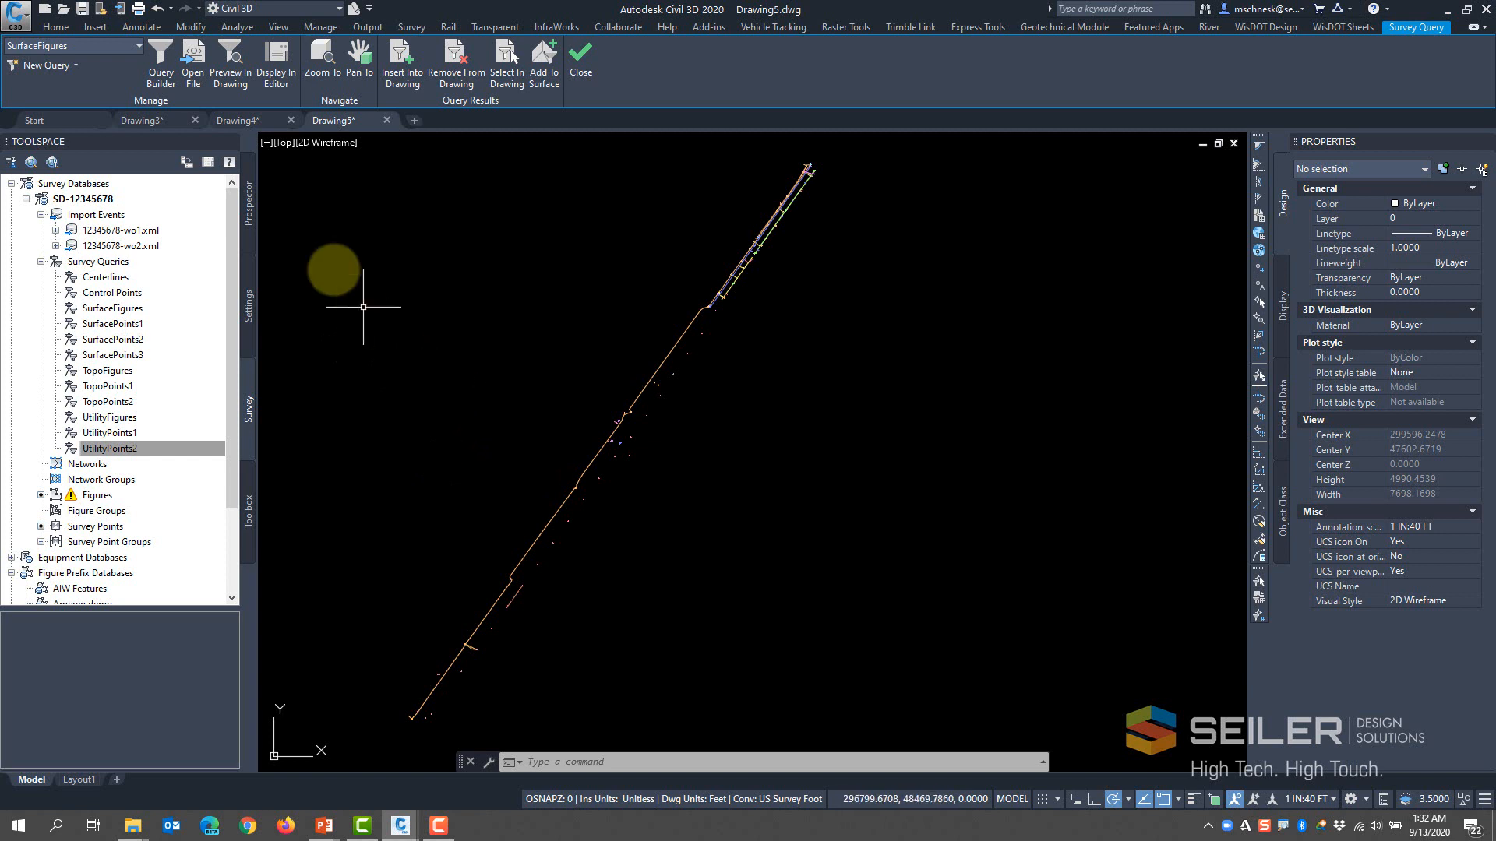
Switch to Drawing3 and show its object collections in Prospector
click(232, 123)
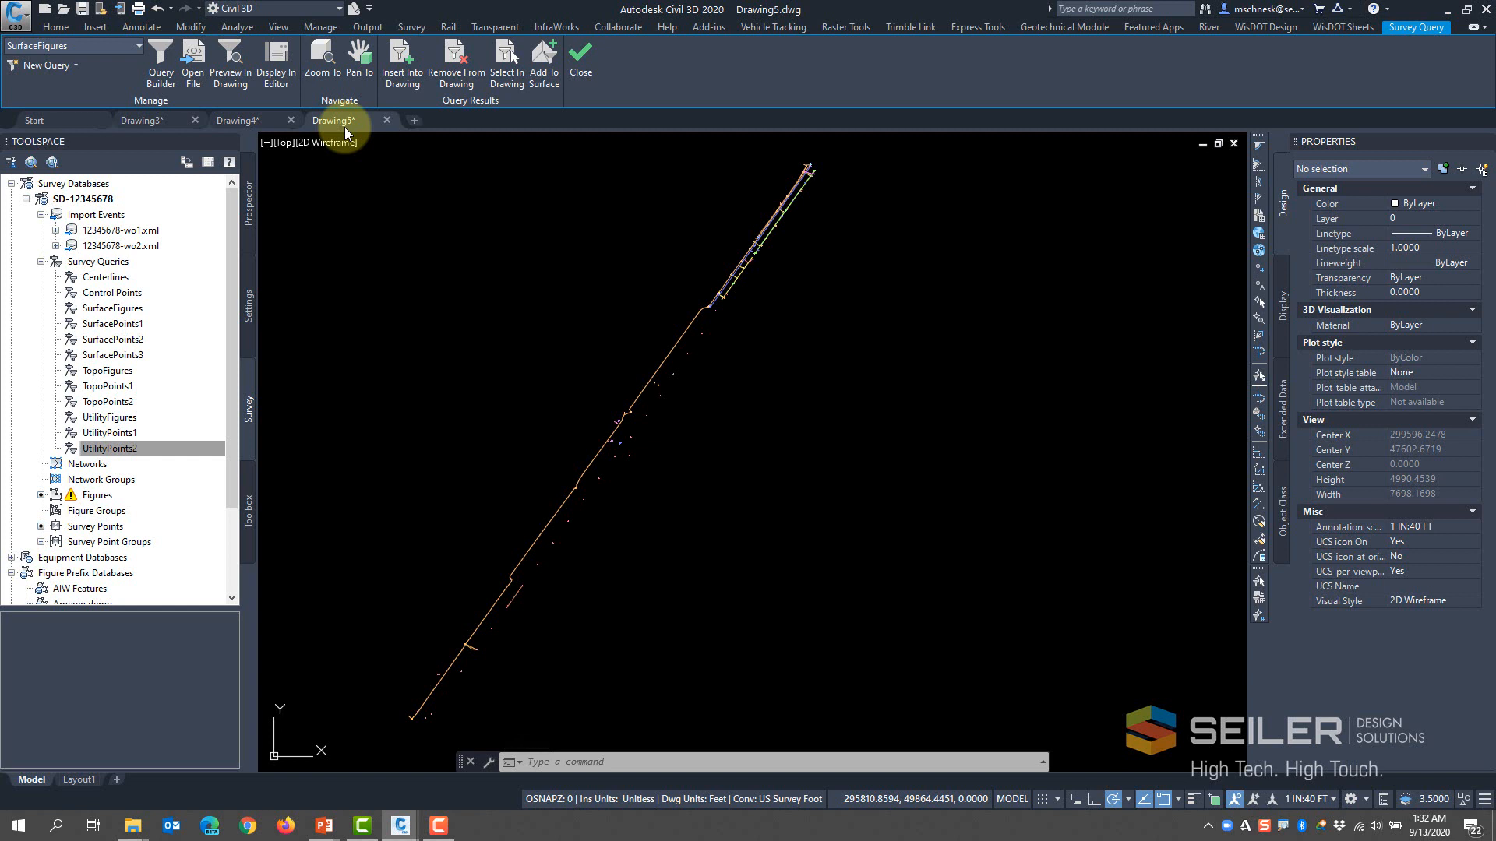
click(131, 122)
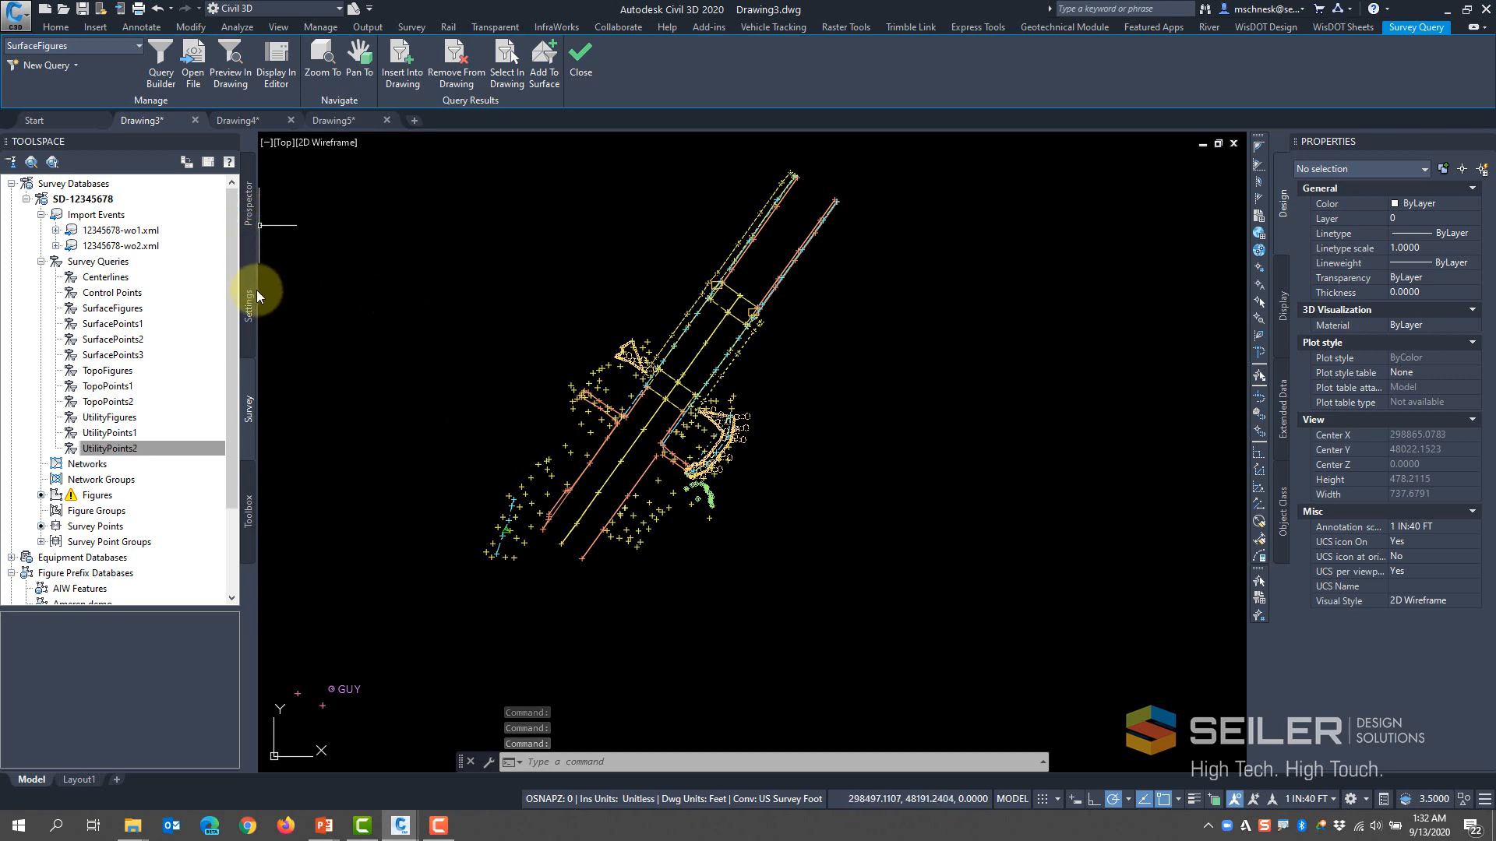
click(251, 220)
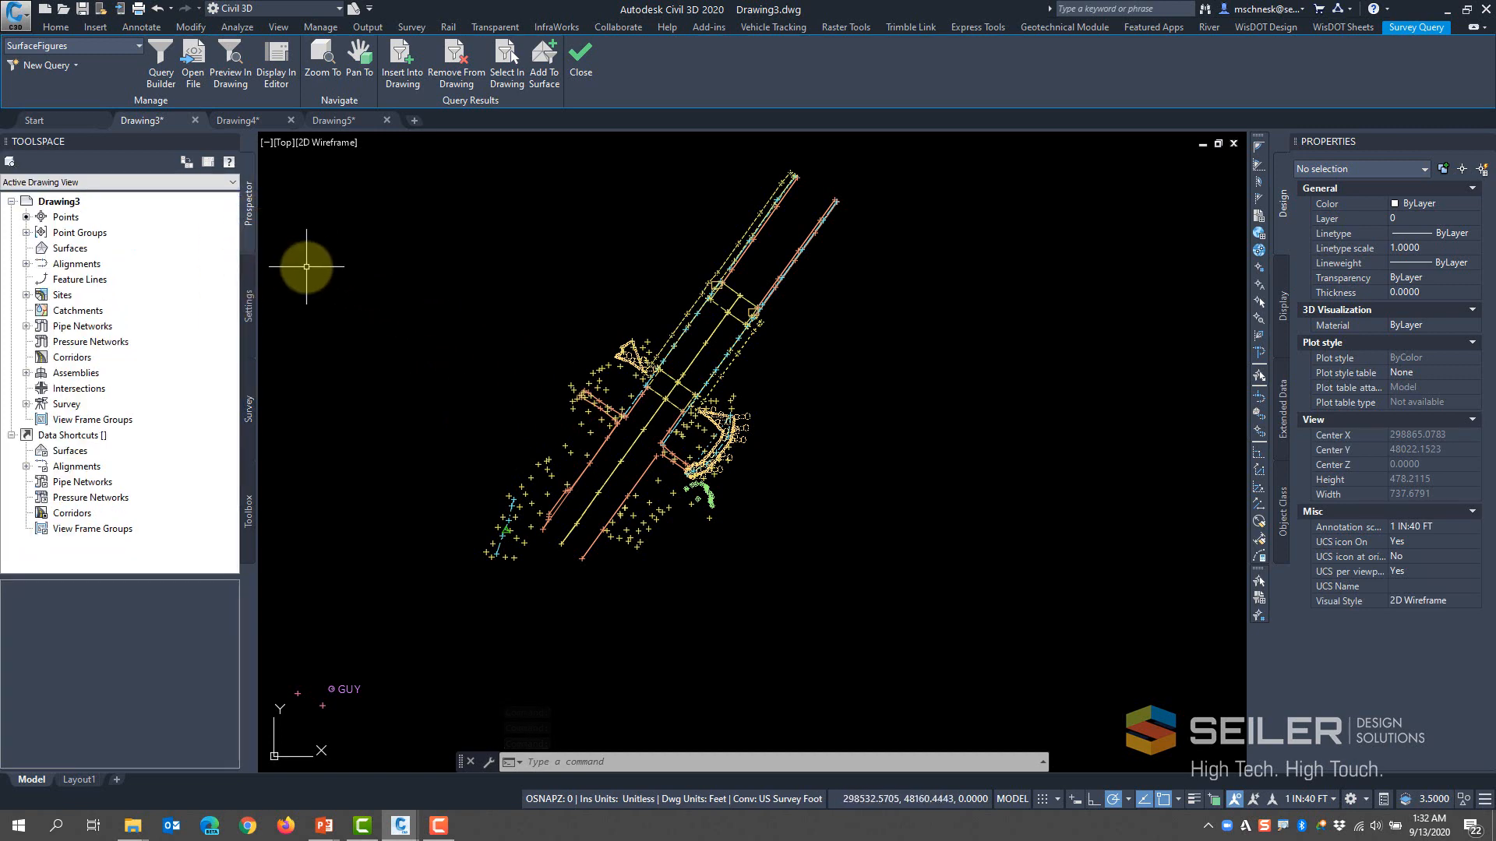
Create a TIN surface named "Surface EG by Query" in Drawing3 with the style EX Contours 5' Major:1' Minor
click(57, 26)
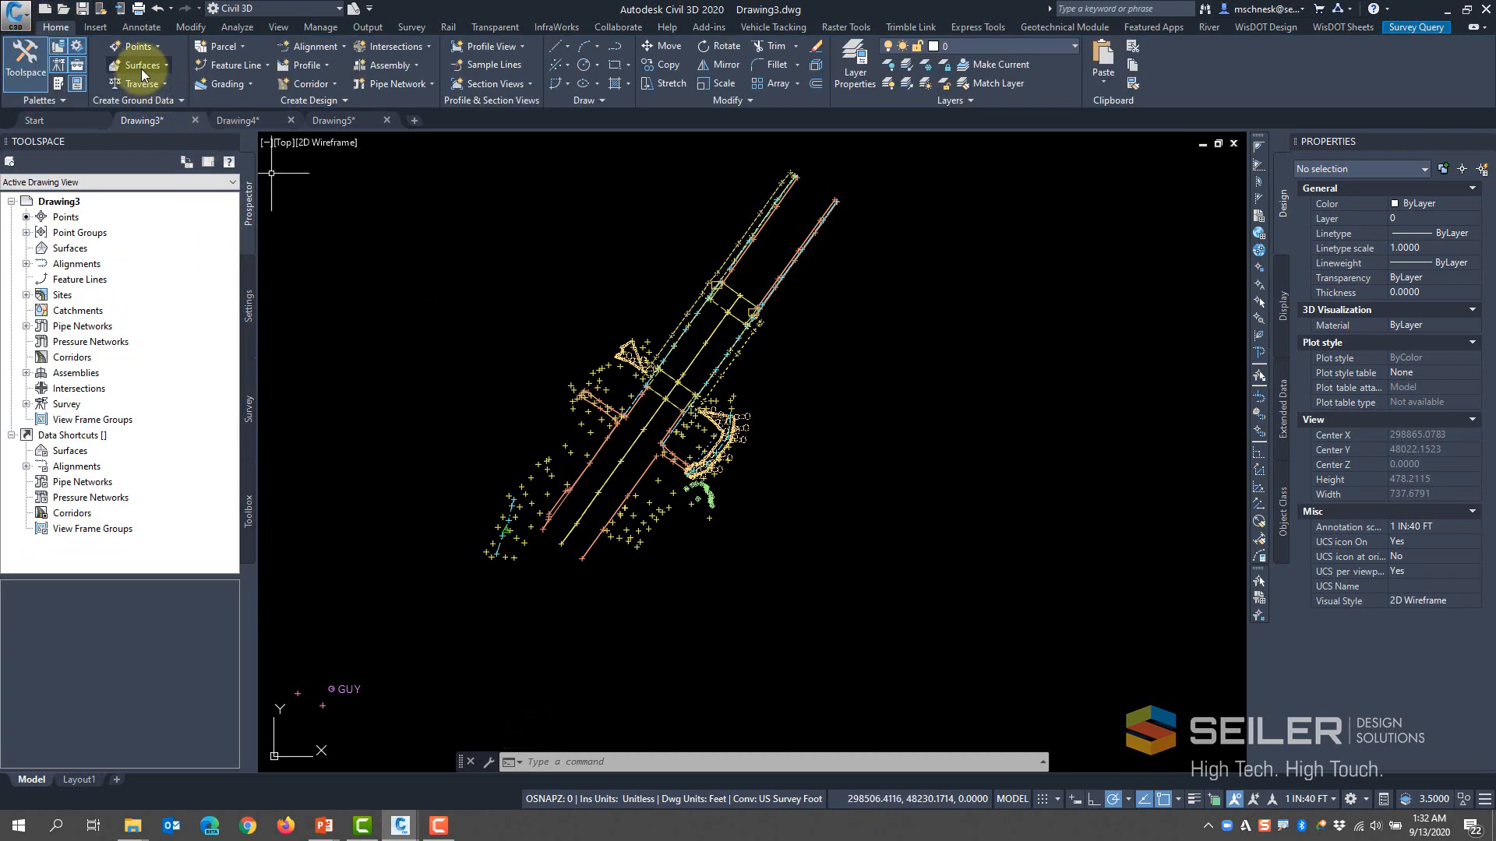
click(142, 64)
click(168, 92)
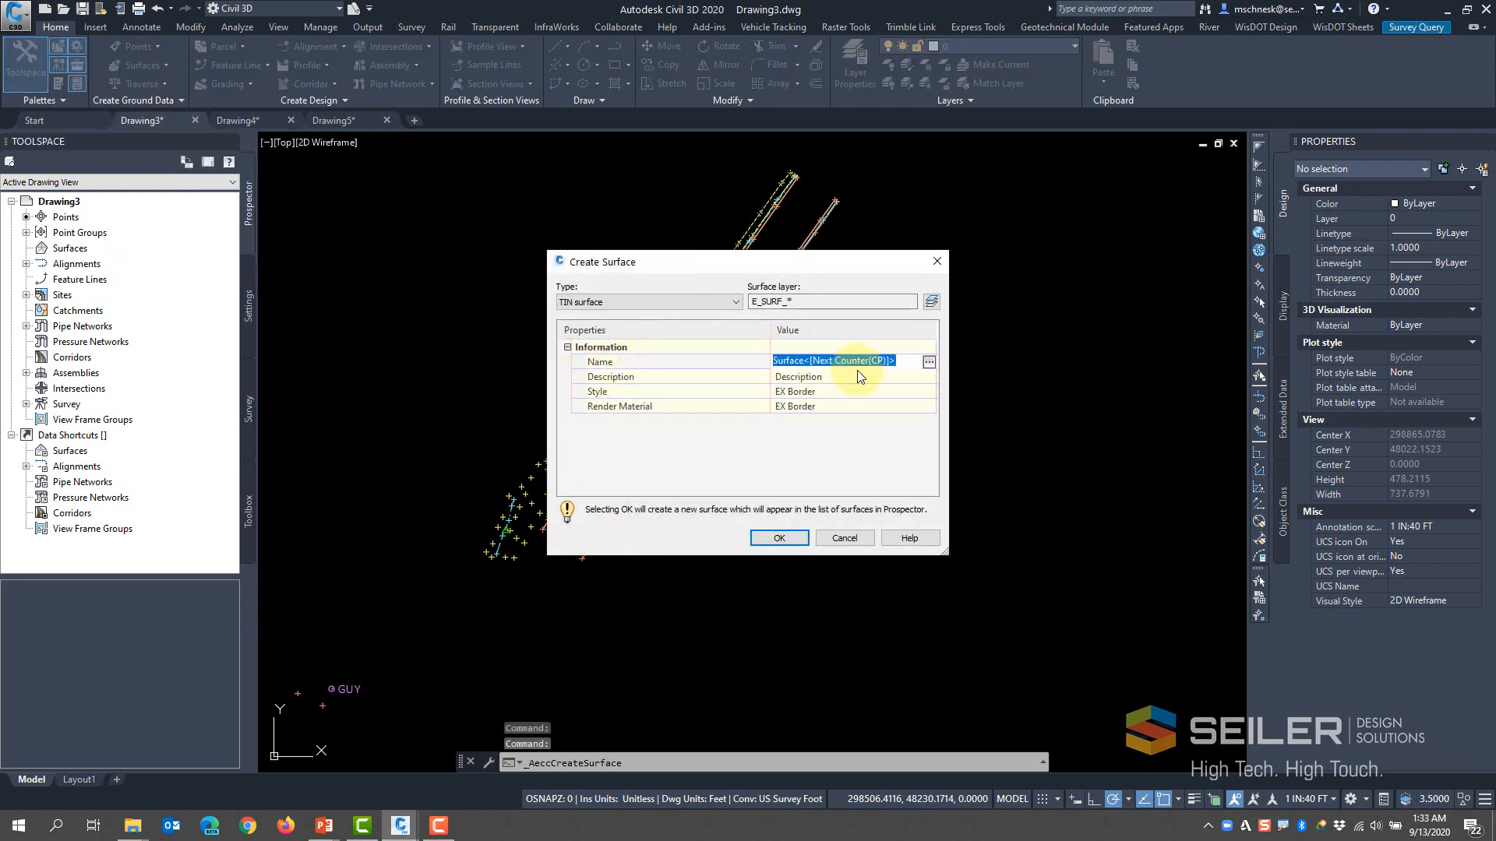
text(Surface EG by Query)
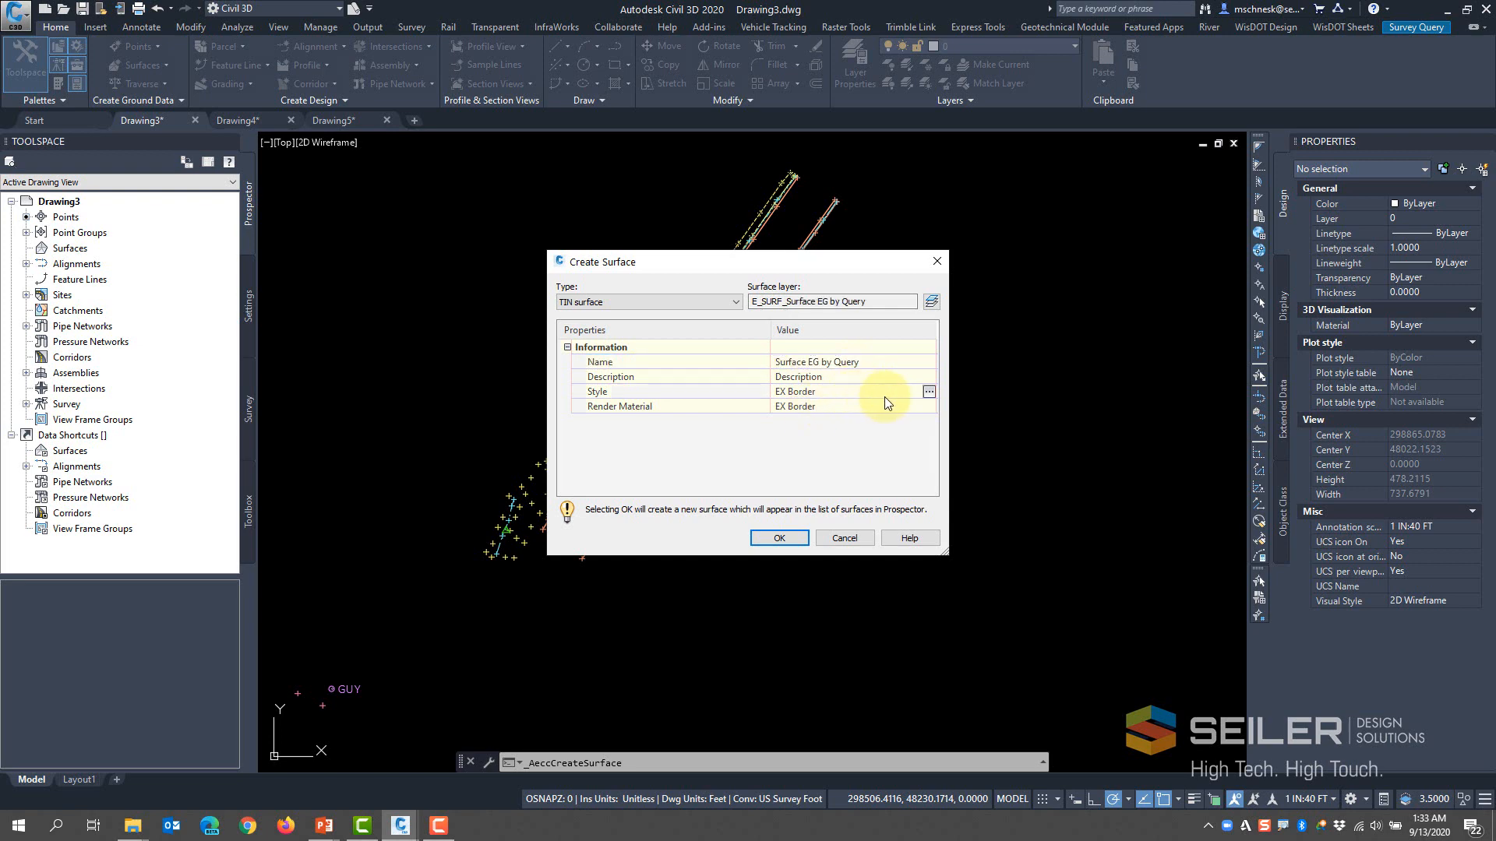
click(929, 392)
click(777, 401)
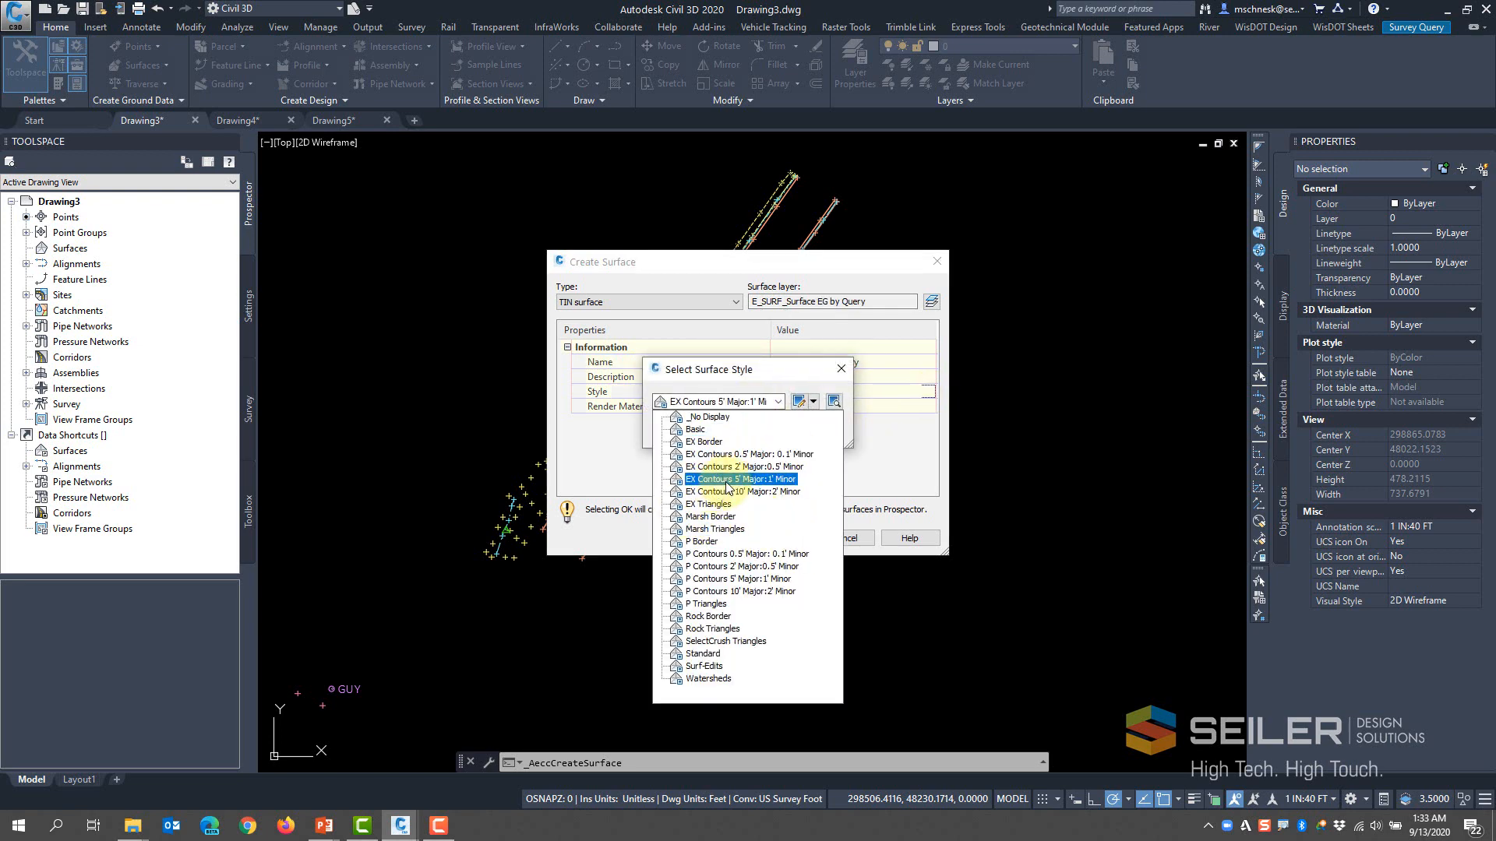
click(791, 479)
click(683, 432)
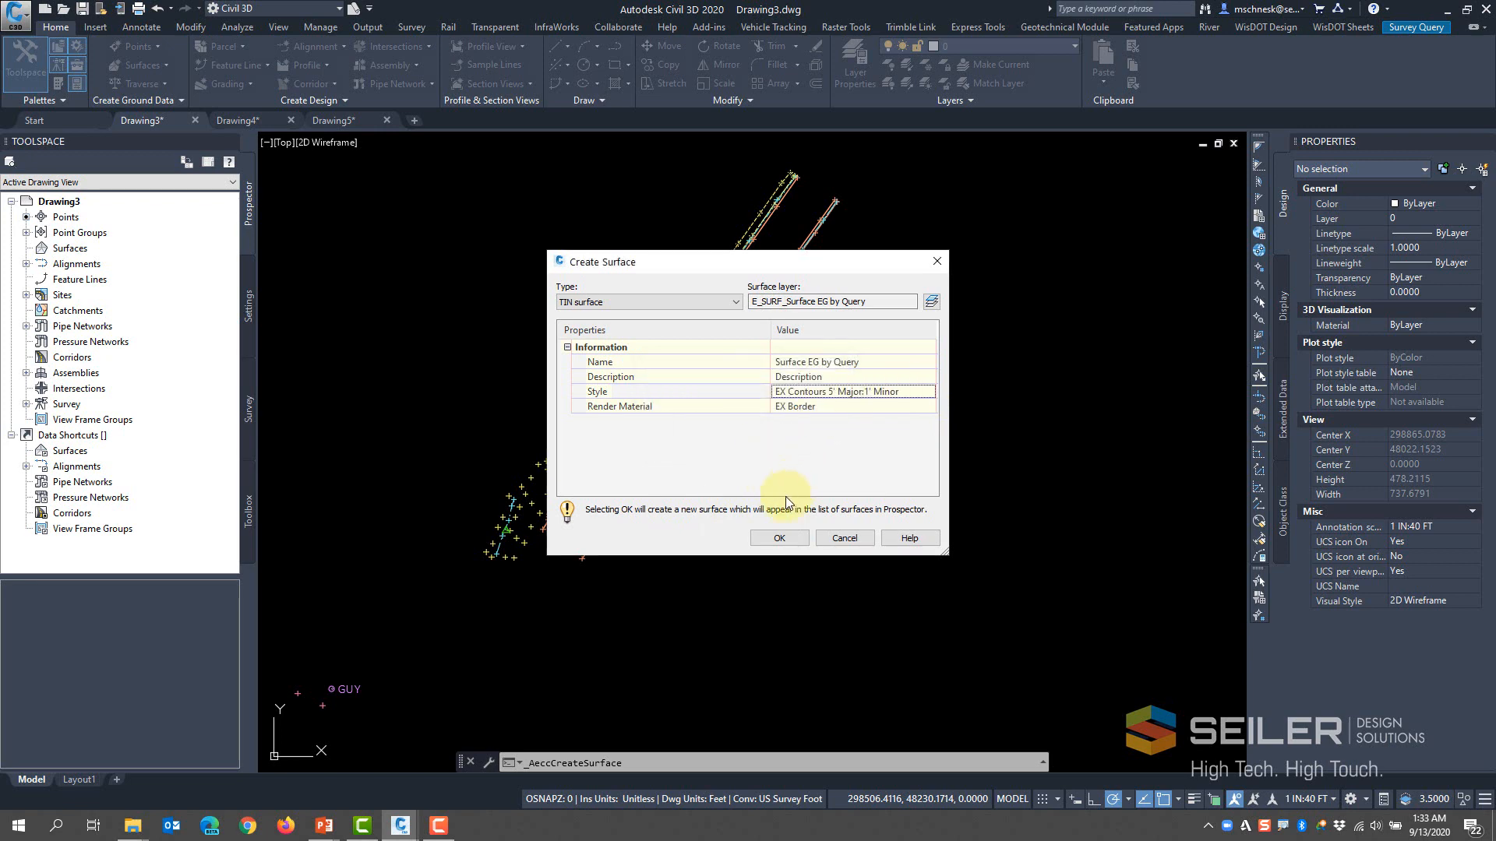
click(772, 537)
Add the SurfacePoints1 query to the point survey queries in the definition of Surface EG by Query
scroll(400, 274, down, 4)
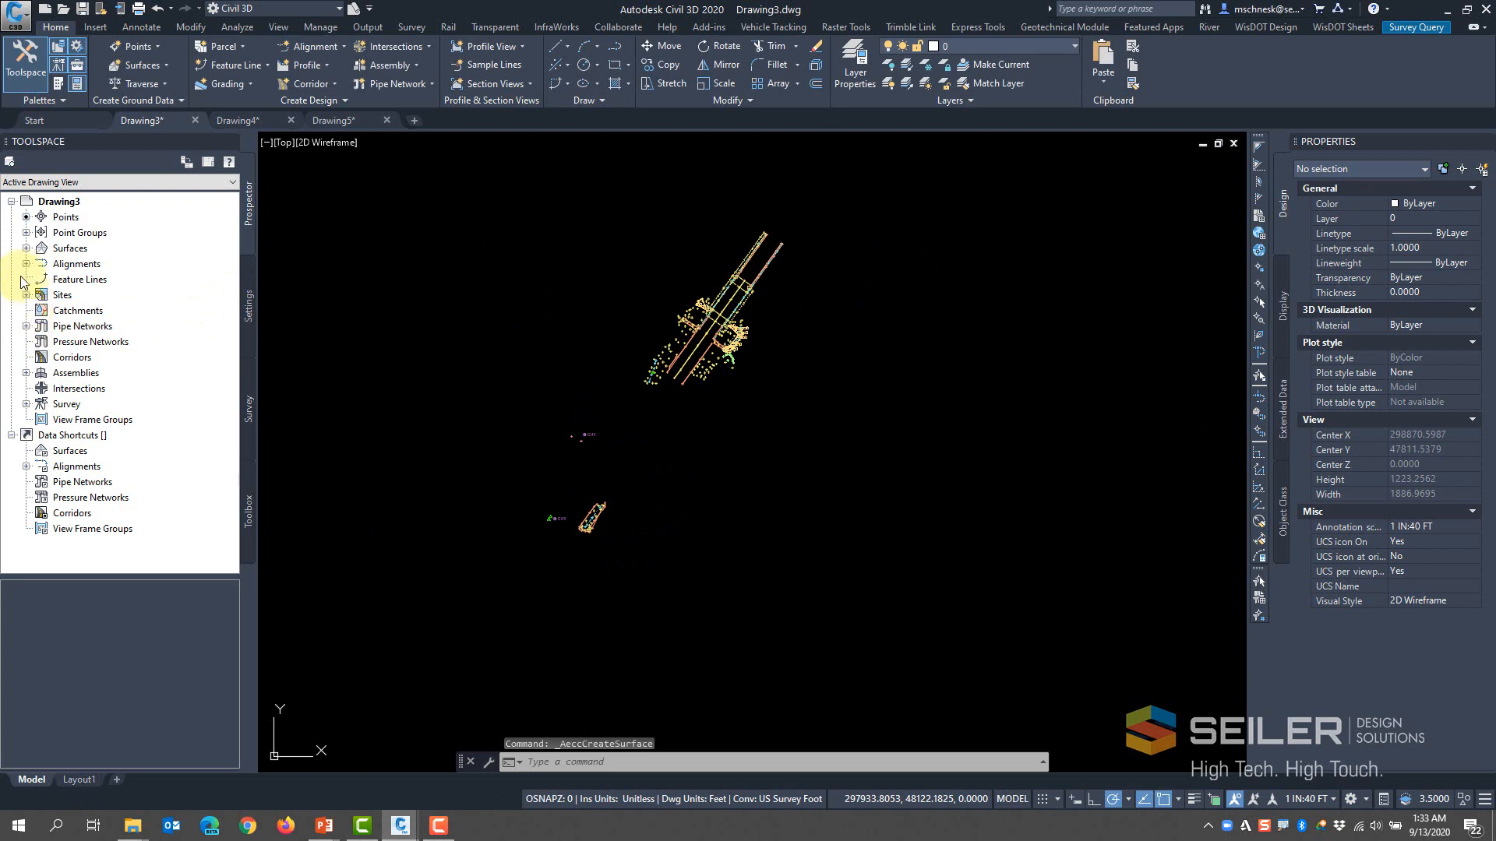
click(26, 248)
click(41, 264)
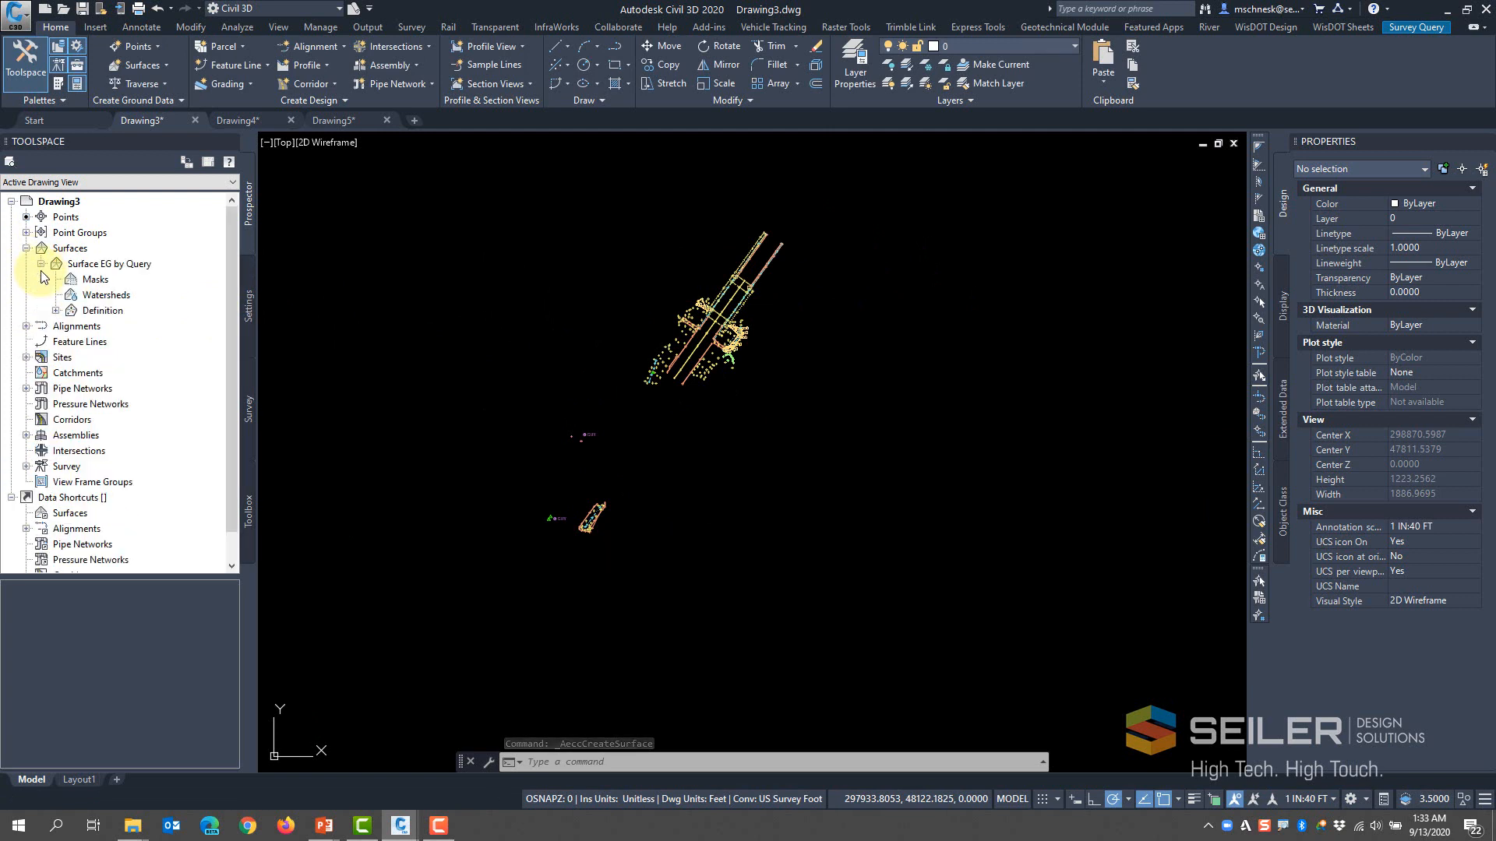
click(56, 310)
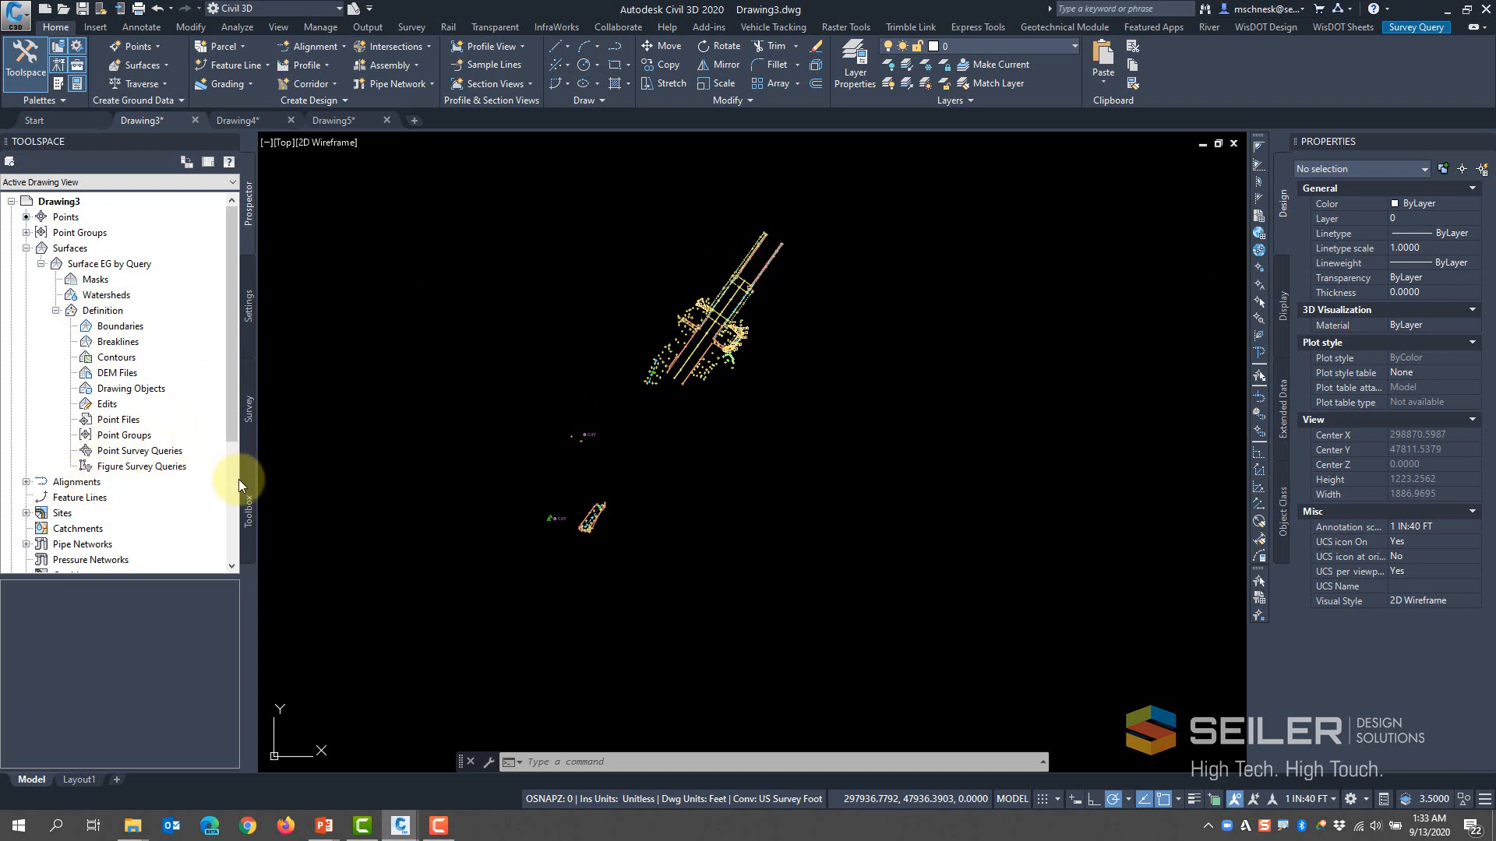
right_click(123, 452)
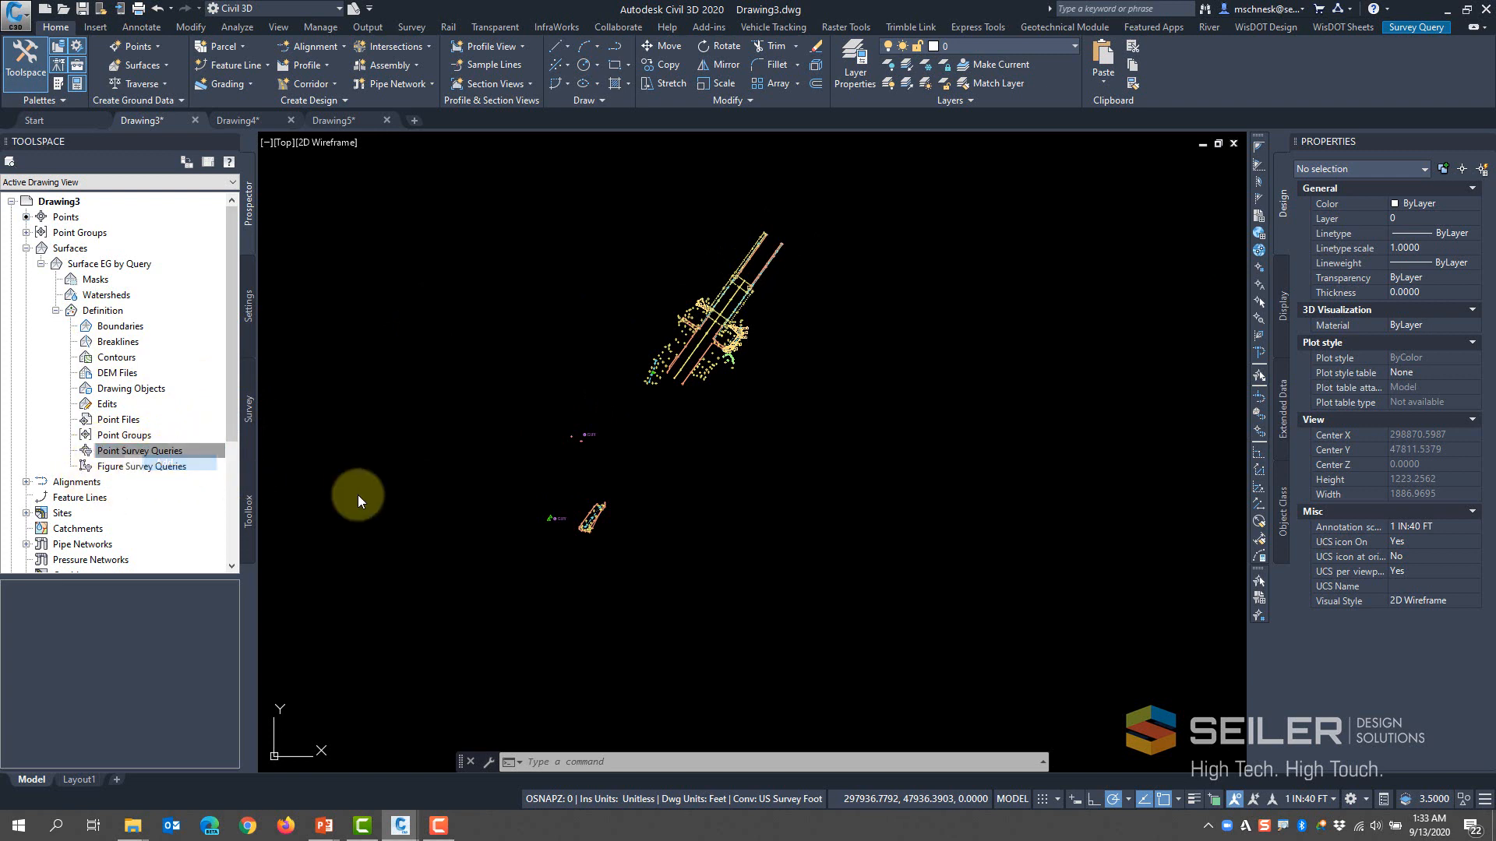
click(708, 340)
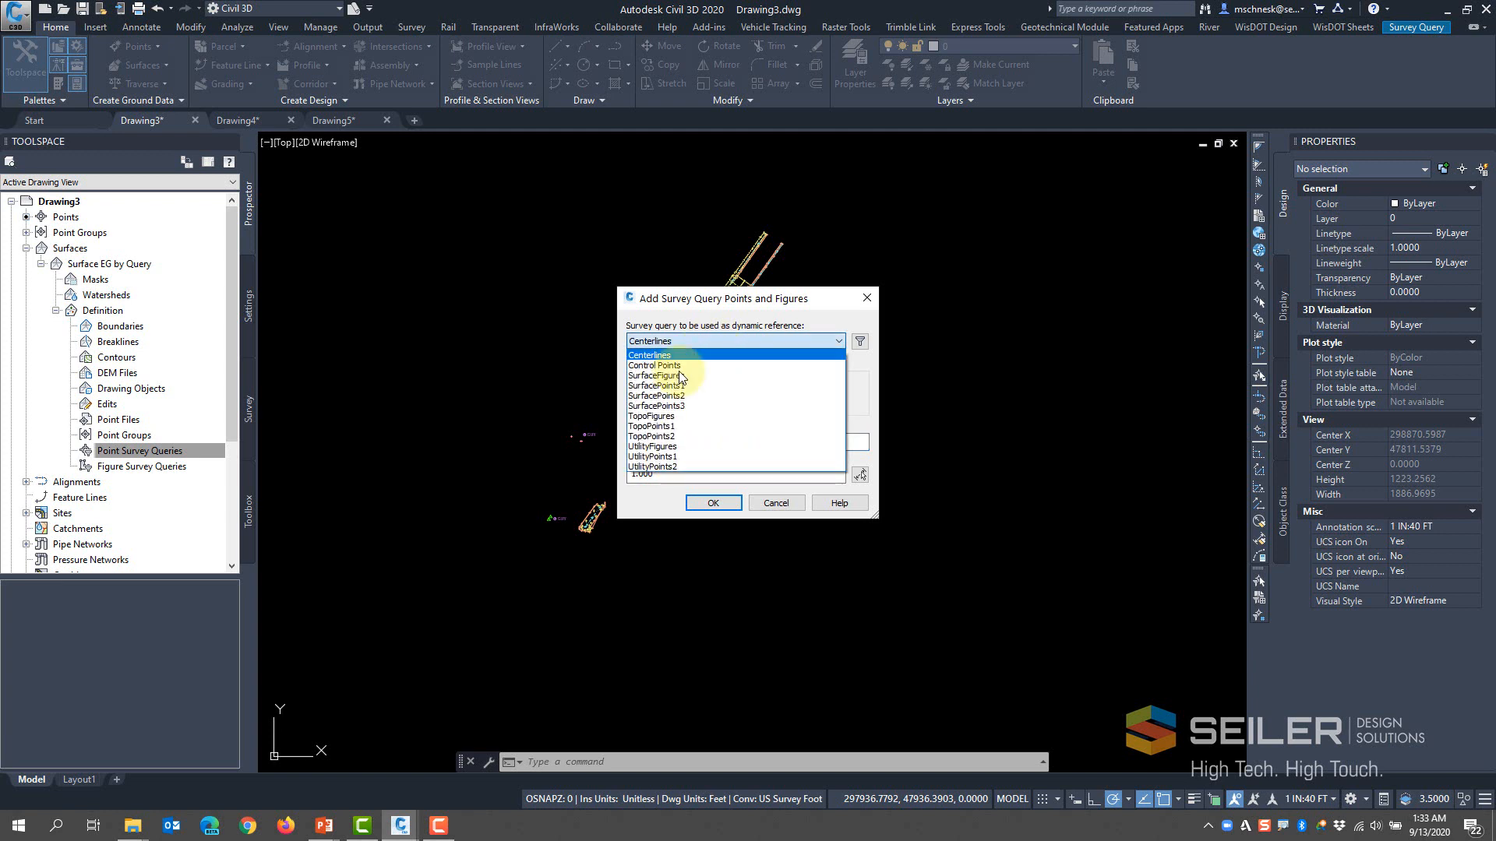
click(664, 386)
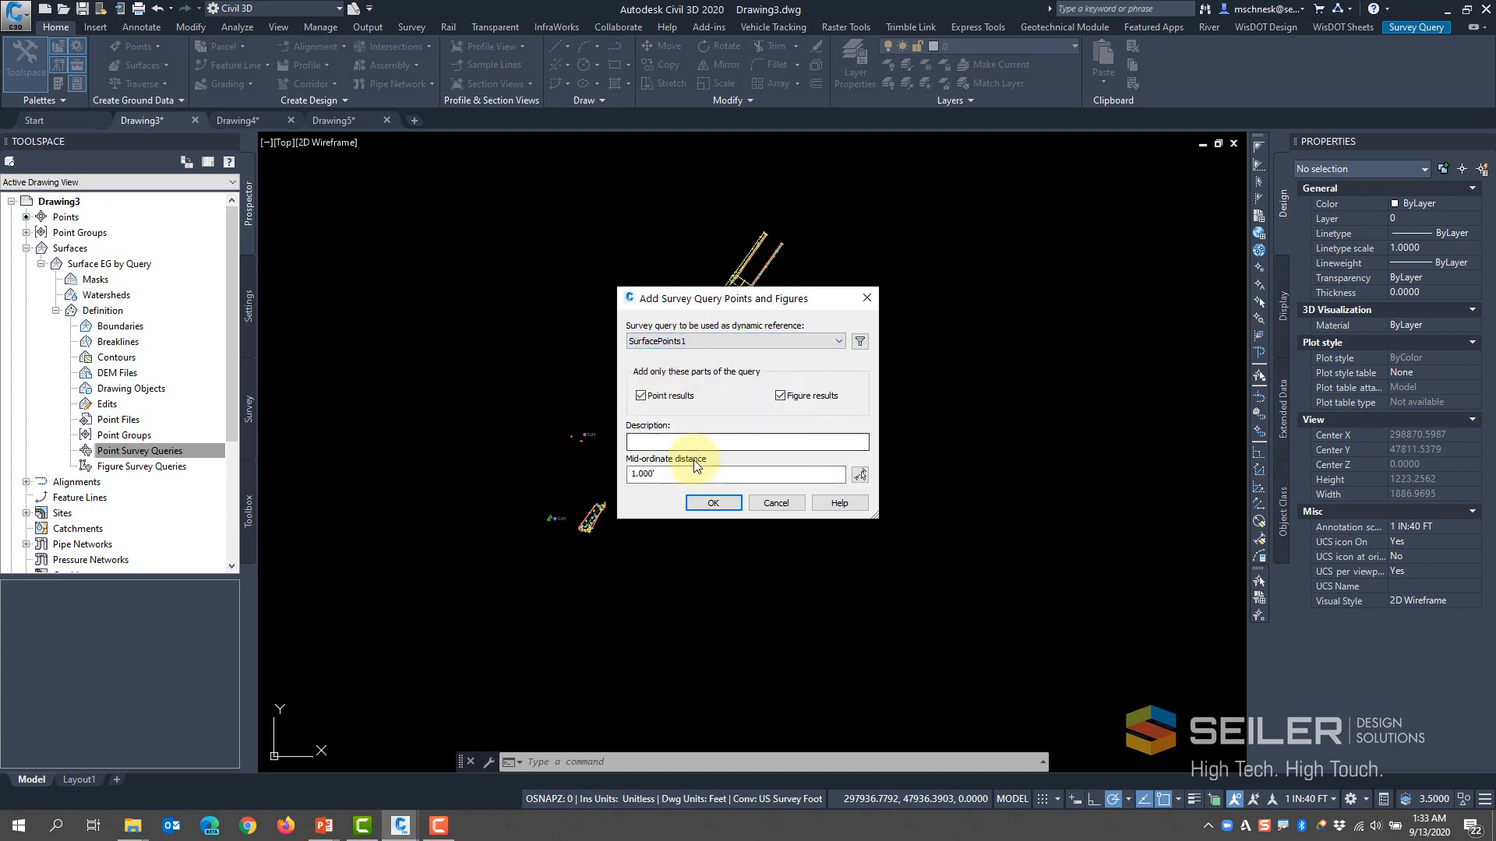
click(713, 503)
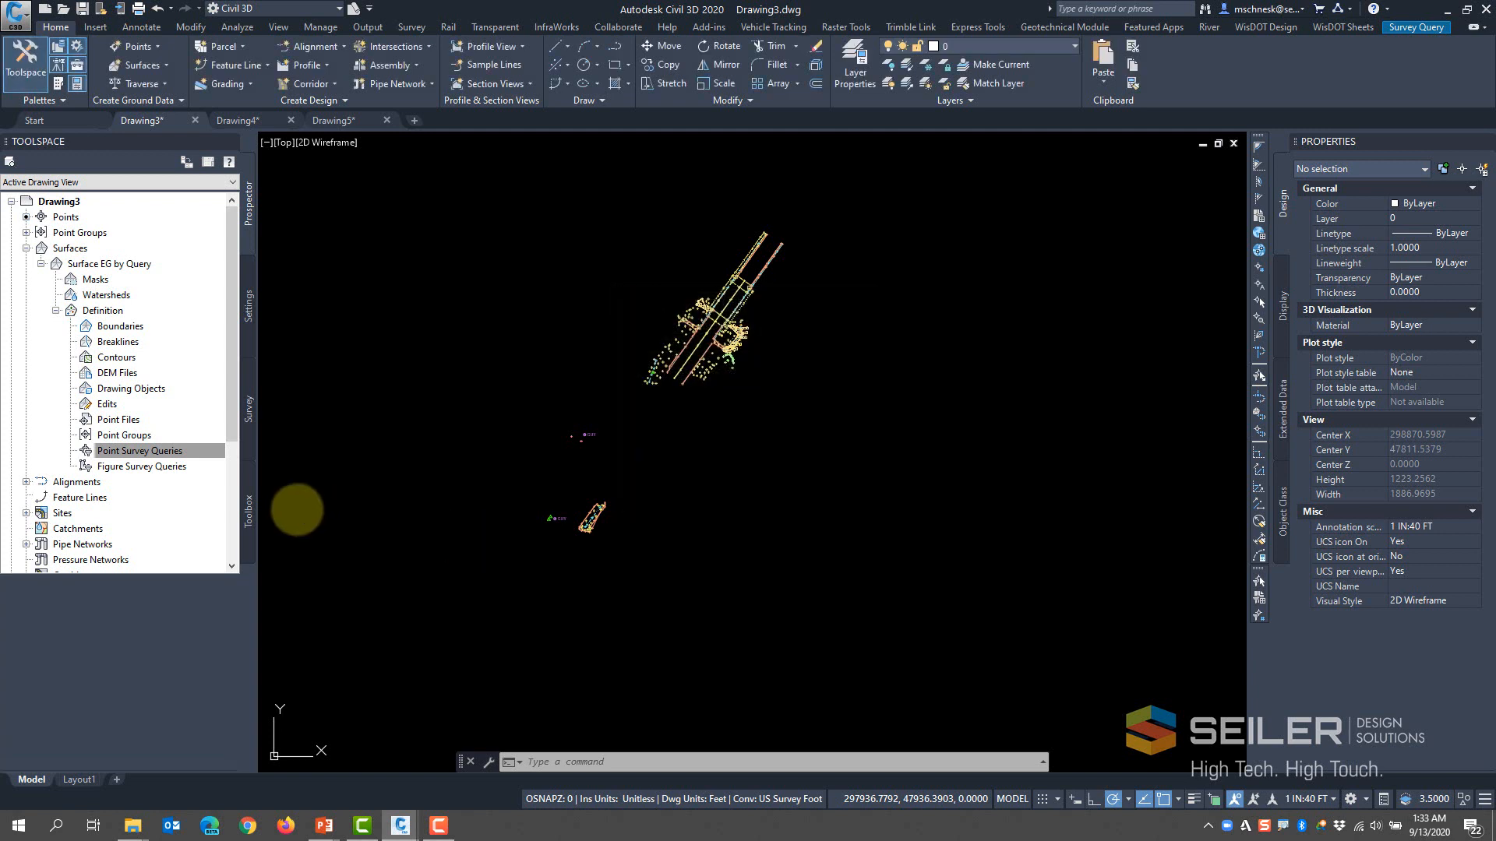
Add the SurfacePoints2 query to the surface's point survey queries
click(98, 452)
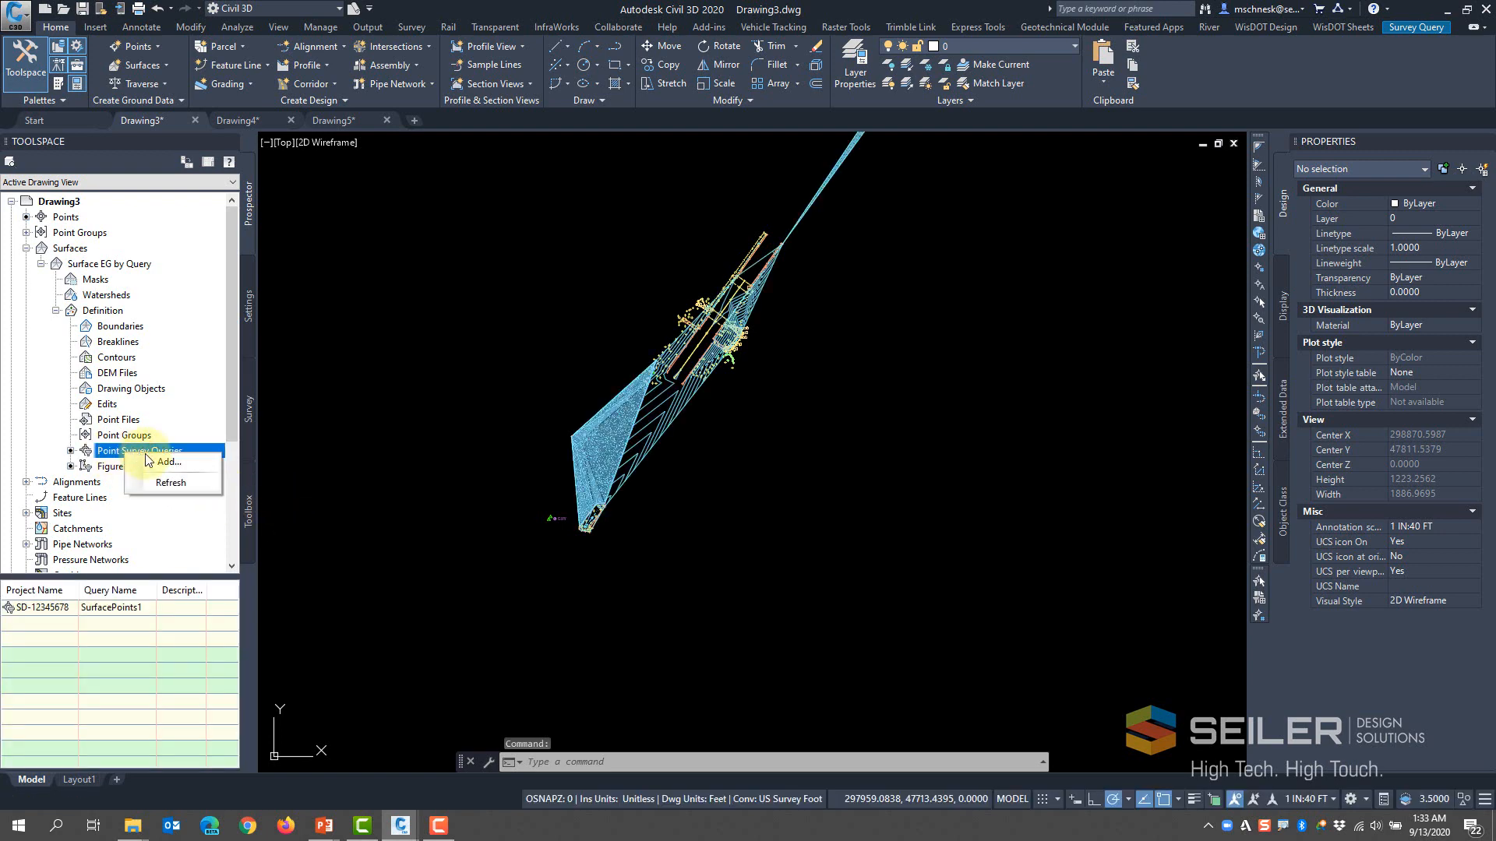
click(160, 463)
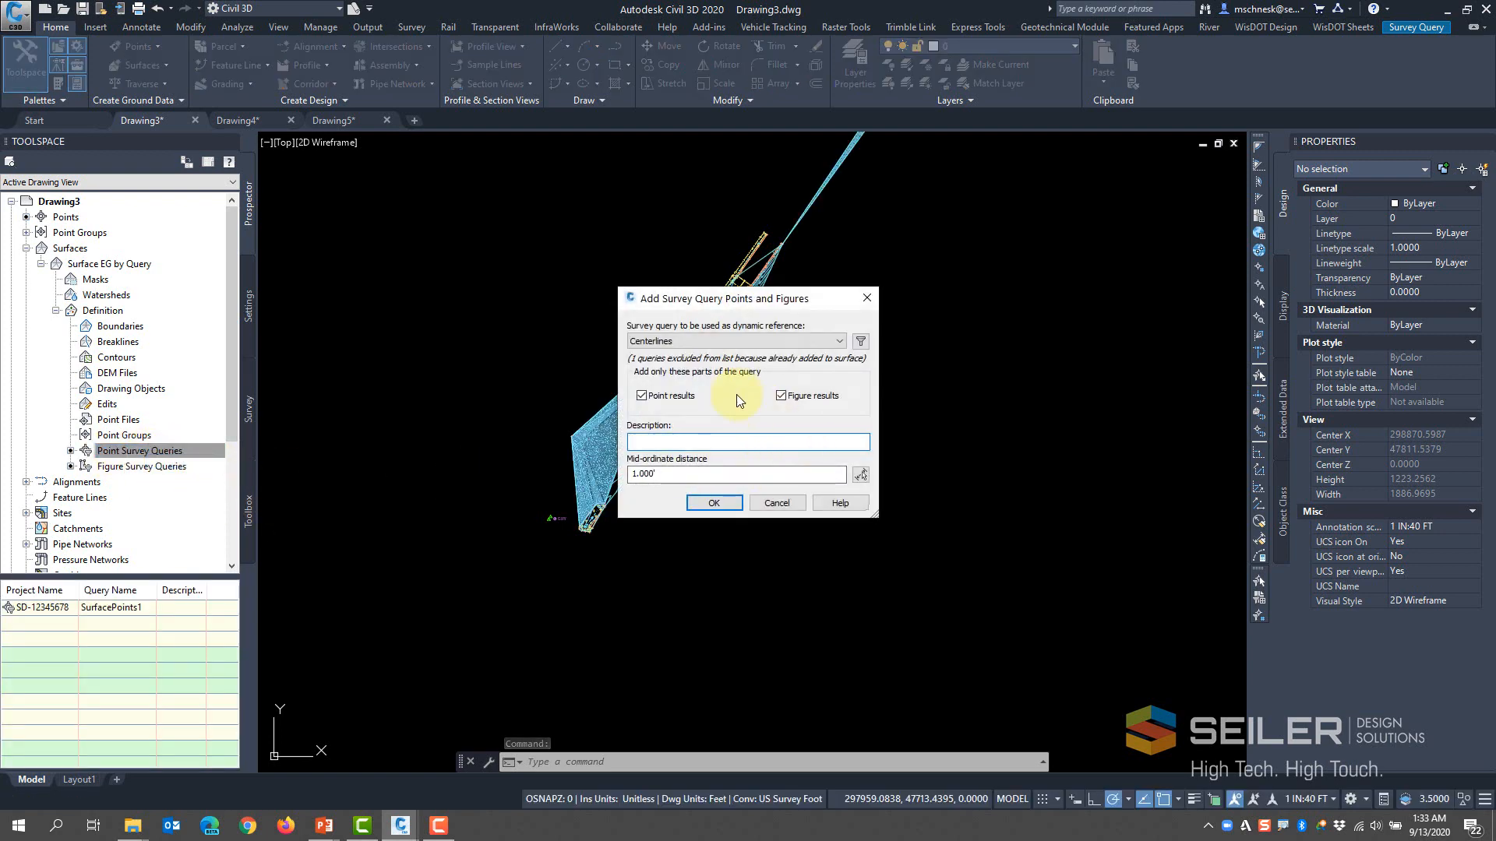
click(738, 340)
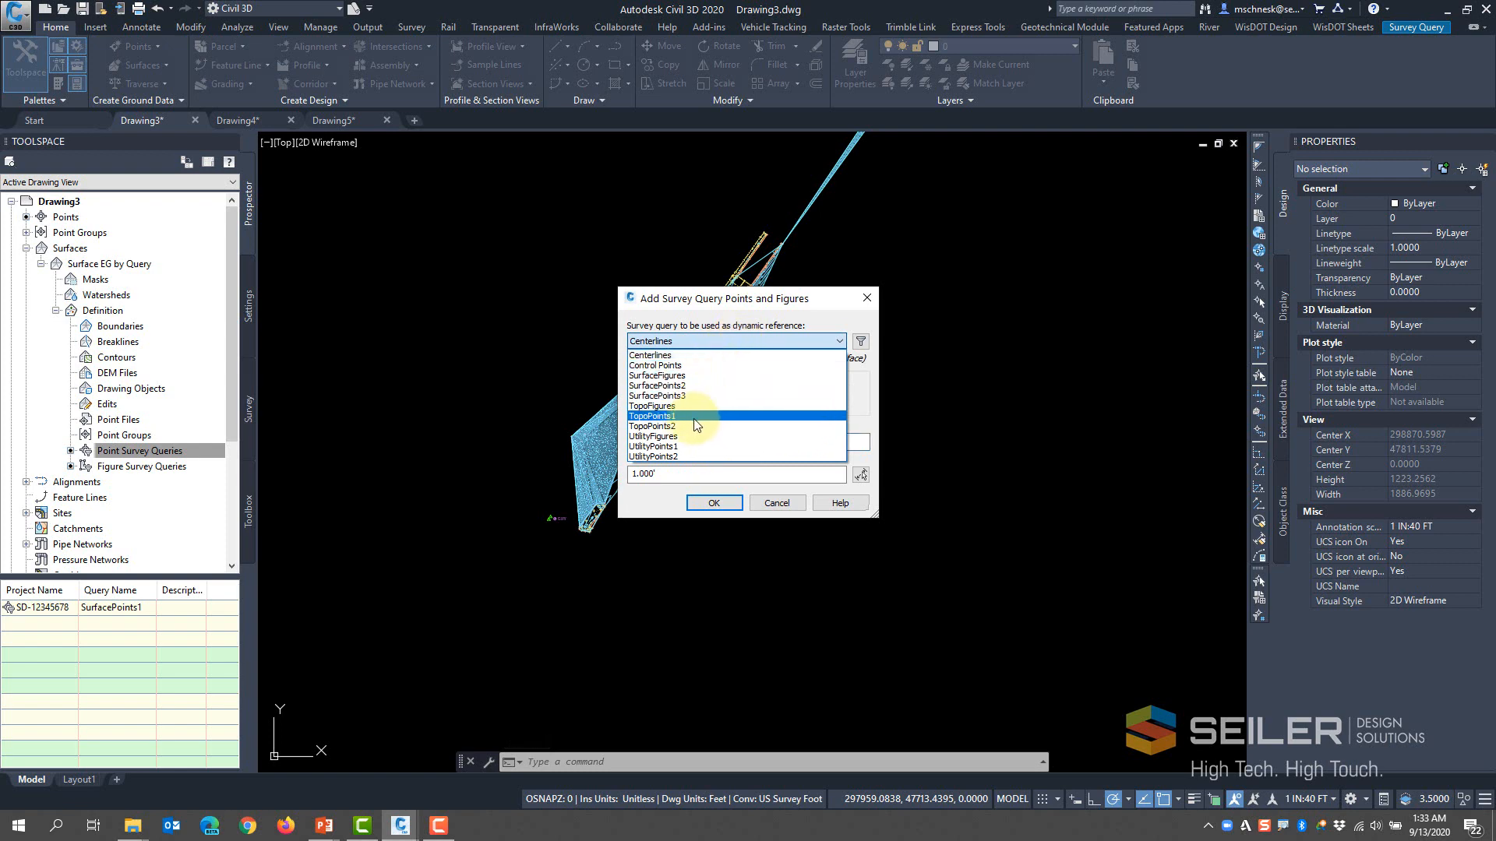
click(658, 385)
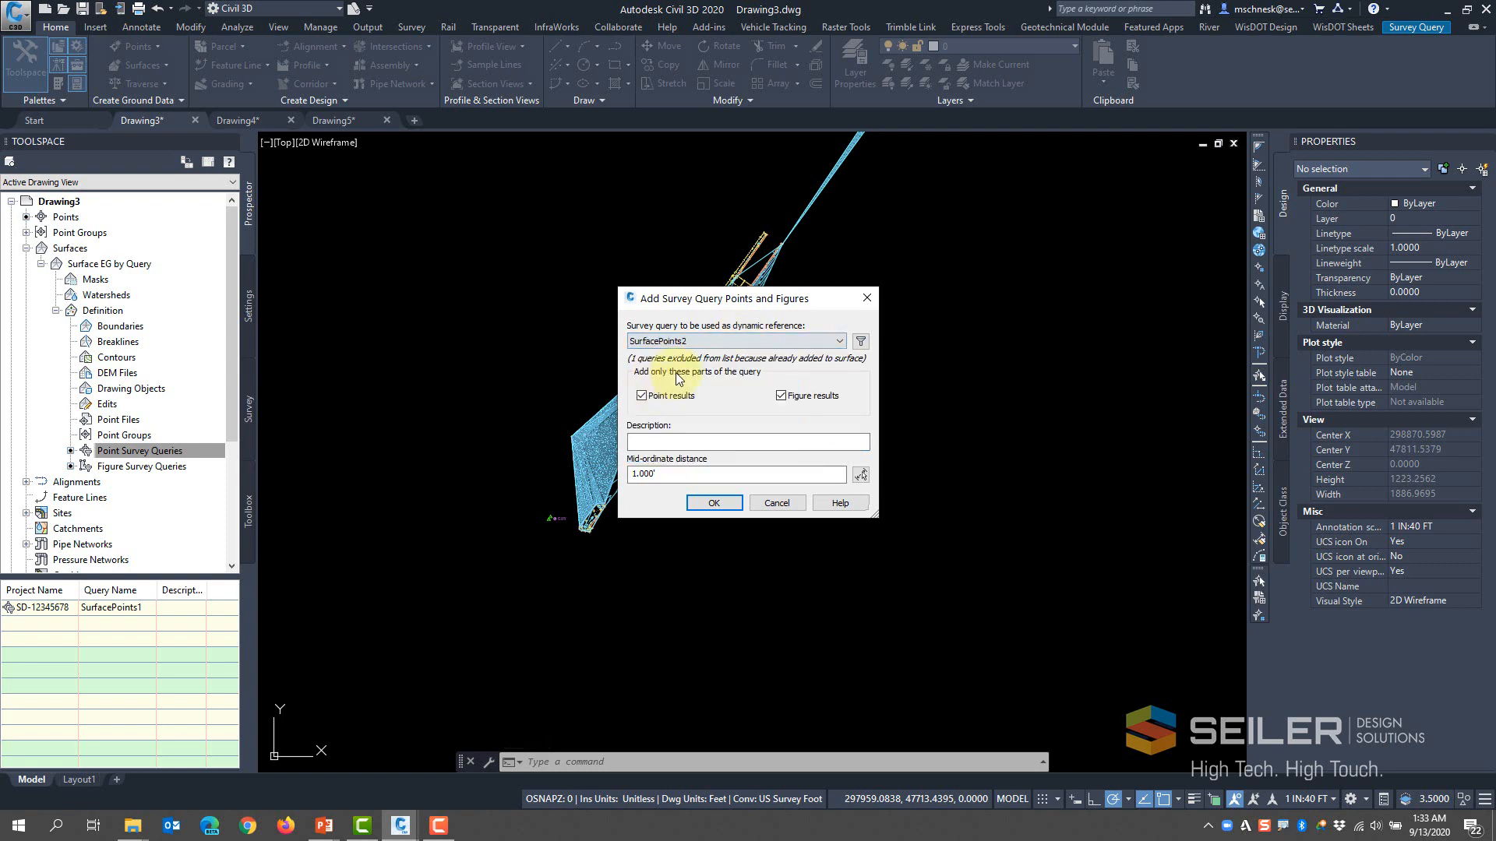
click(710, 503)
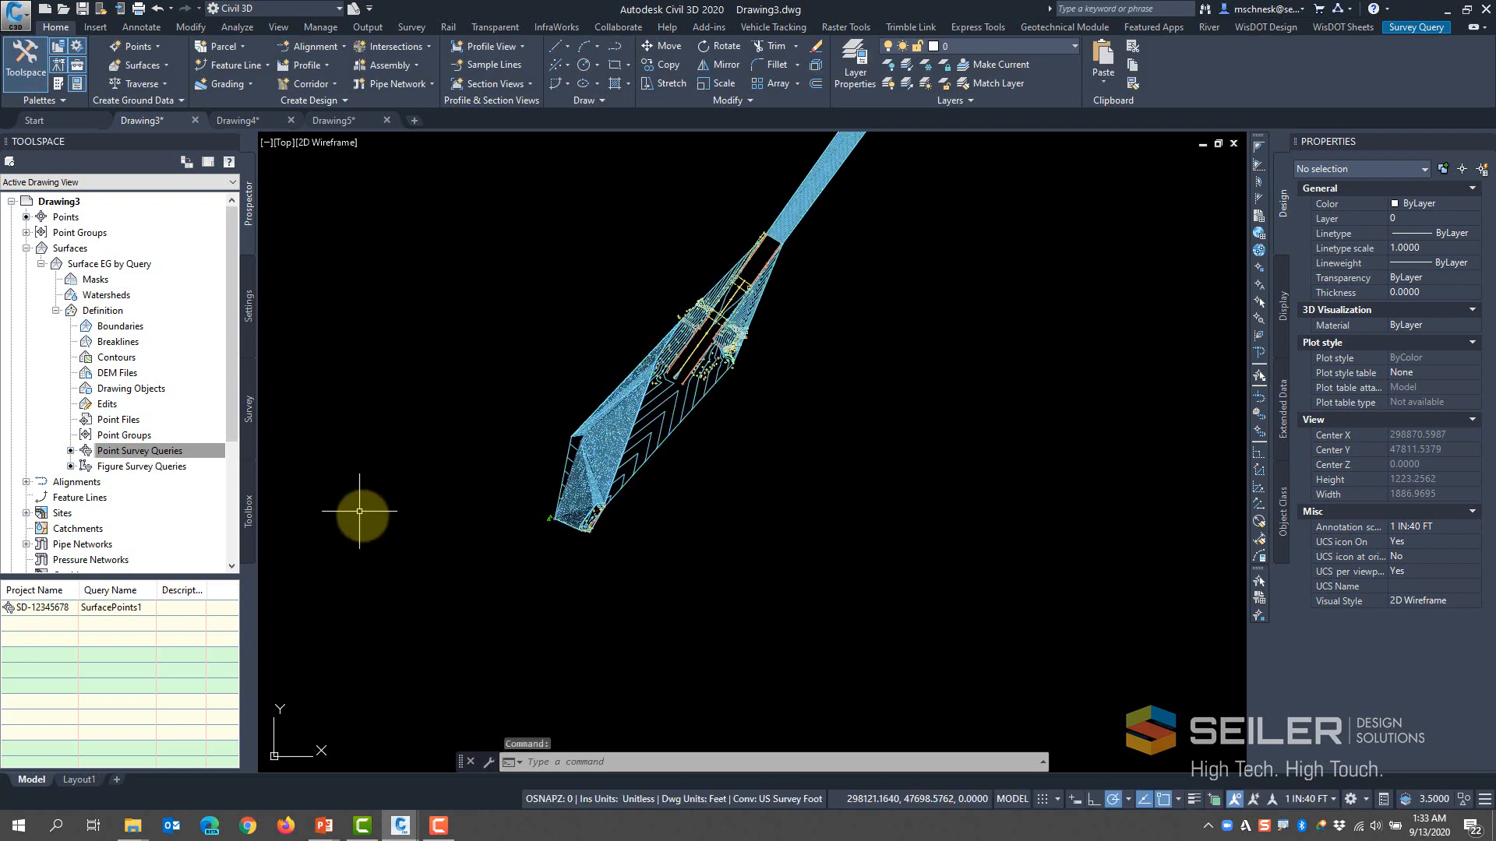
Add the SurfacePoints3 query to the surface's point survey queries
right_click(184, 450)
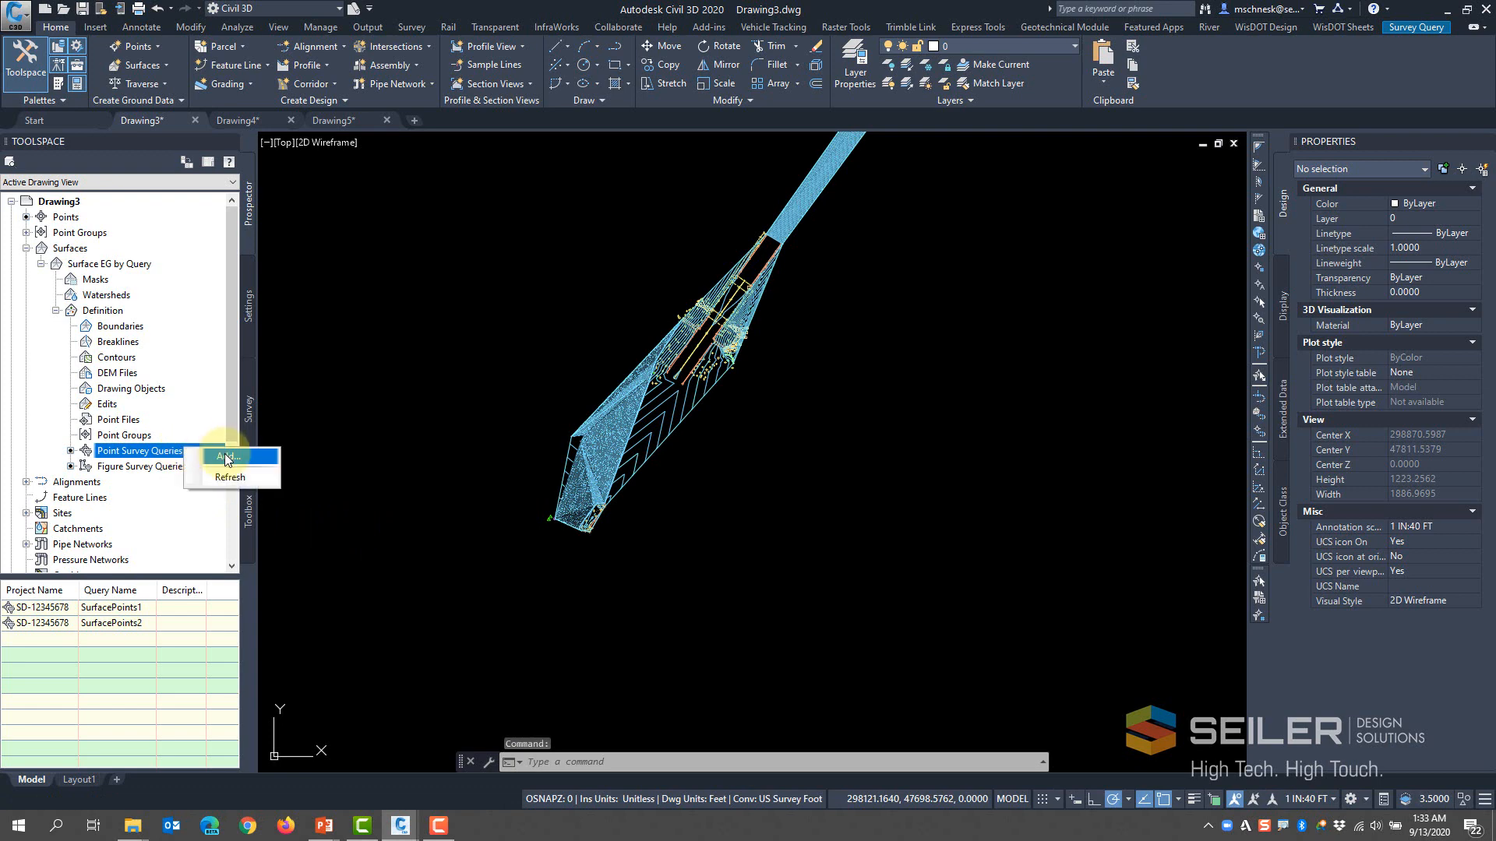
click(235, 454)
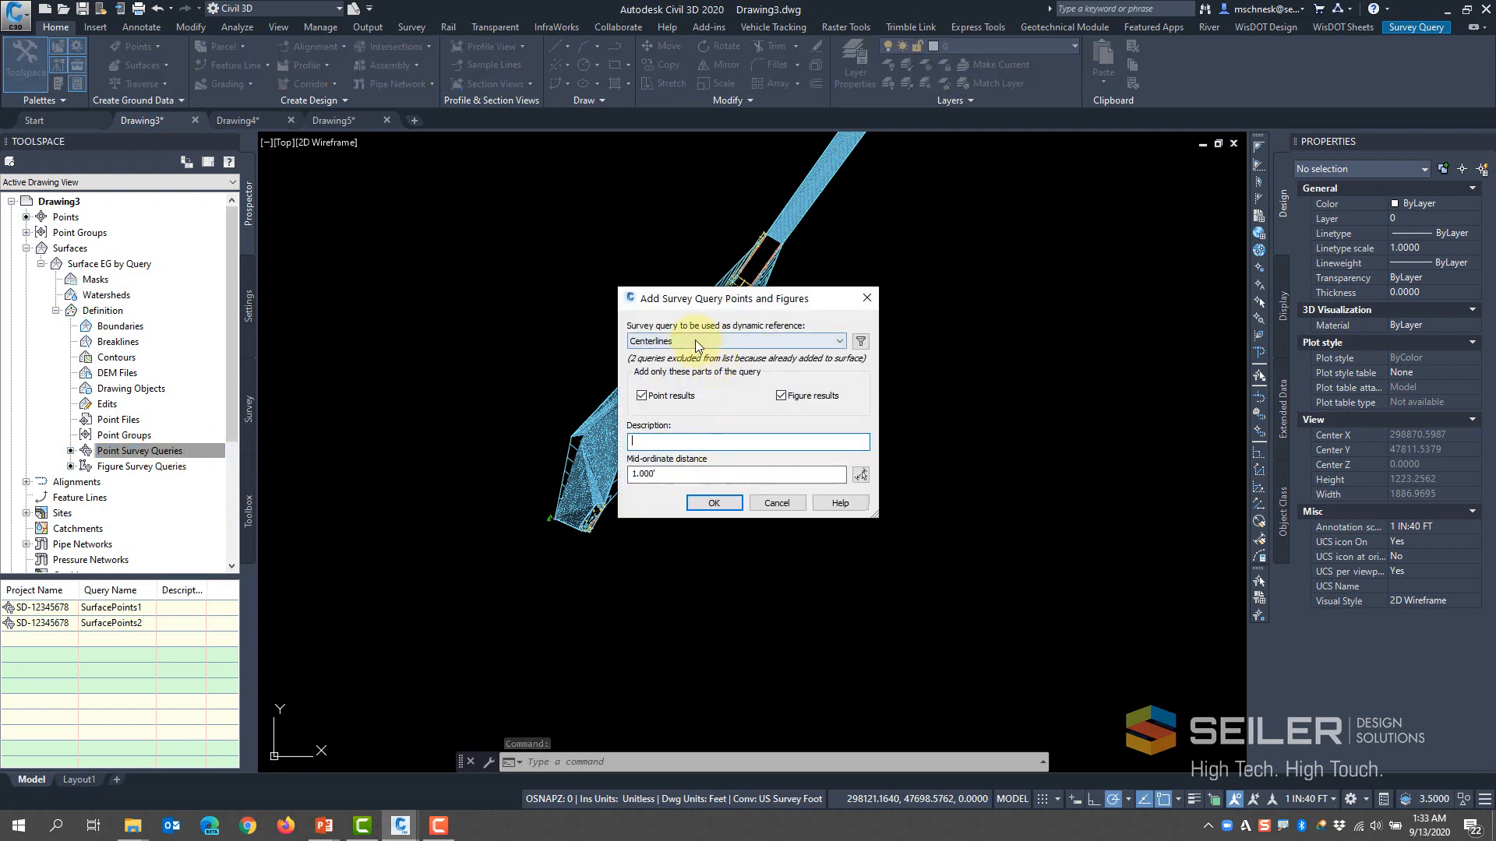
click(695, 341)
click(680, 381)
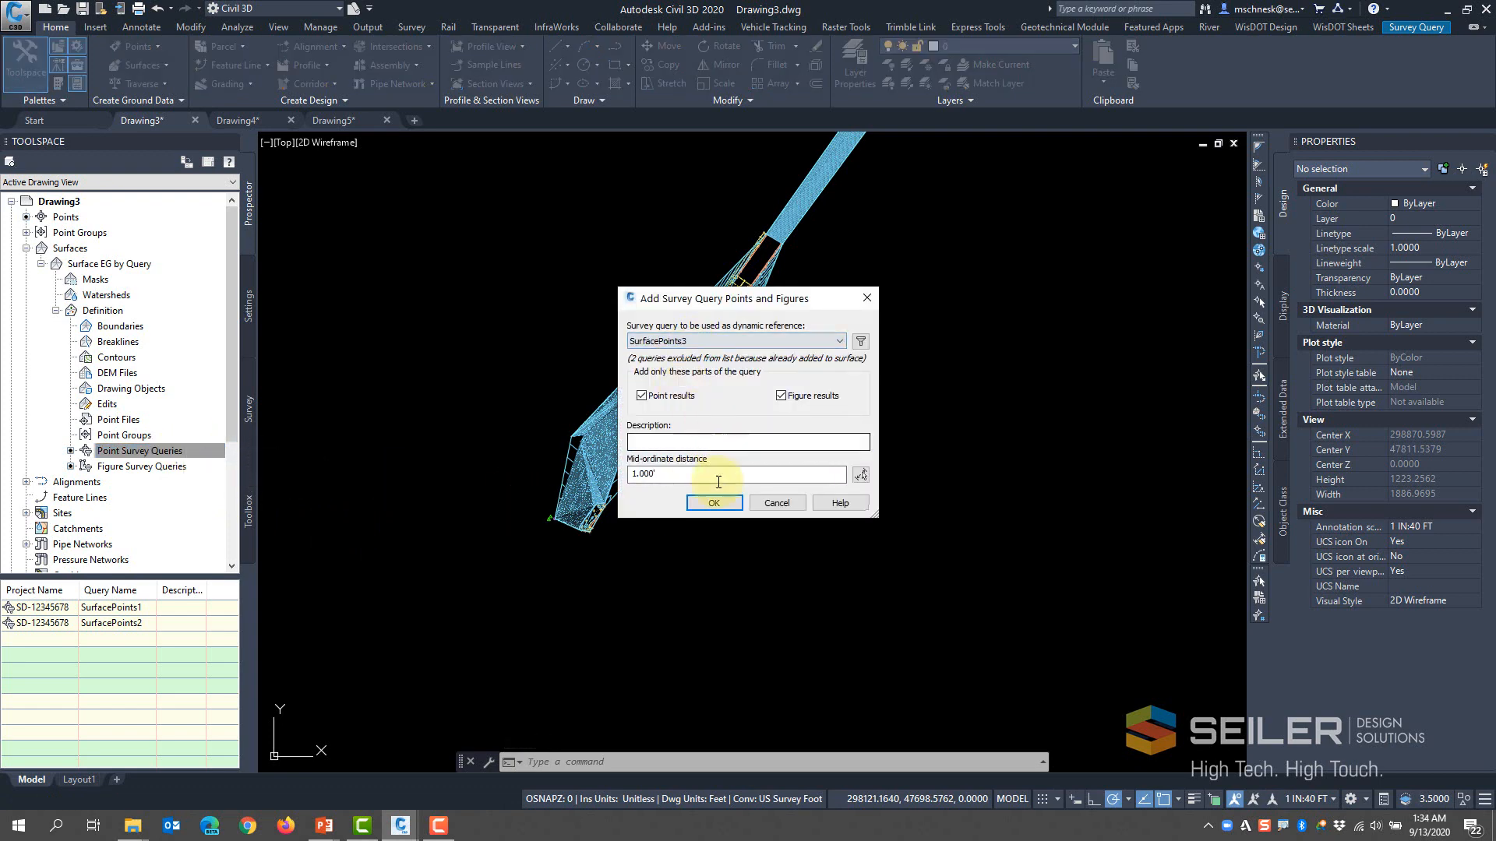
click(712, 504)
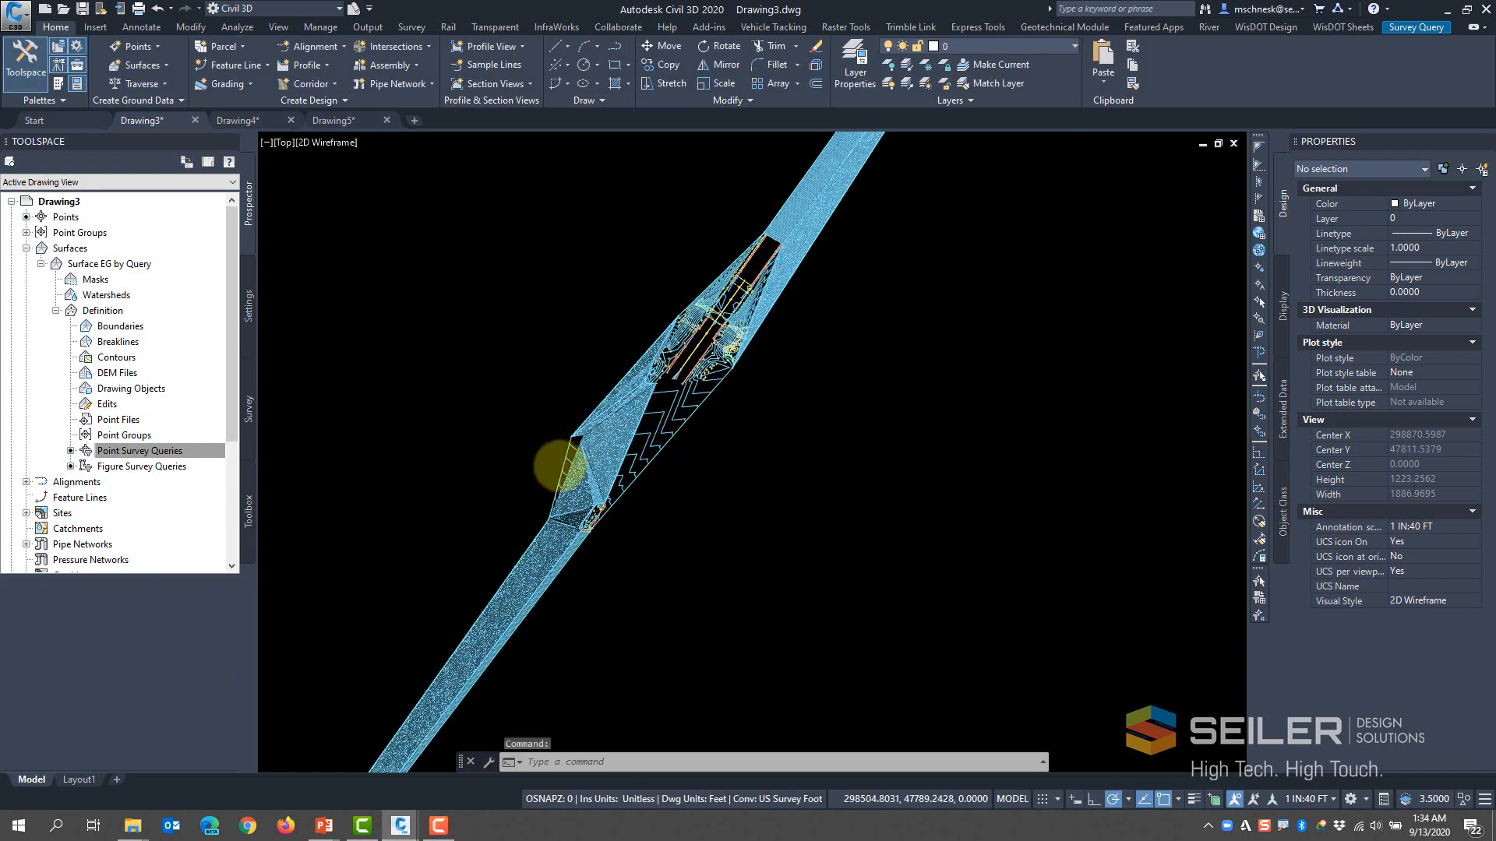
Examine the contours of Surface EG by Query along the whole corridor and around the bridge area
scroll(592, 436, down, 4)
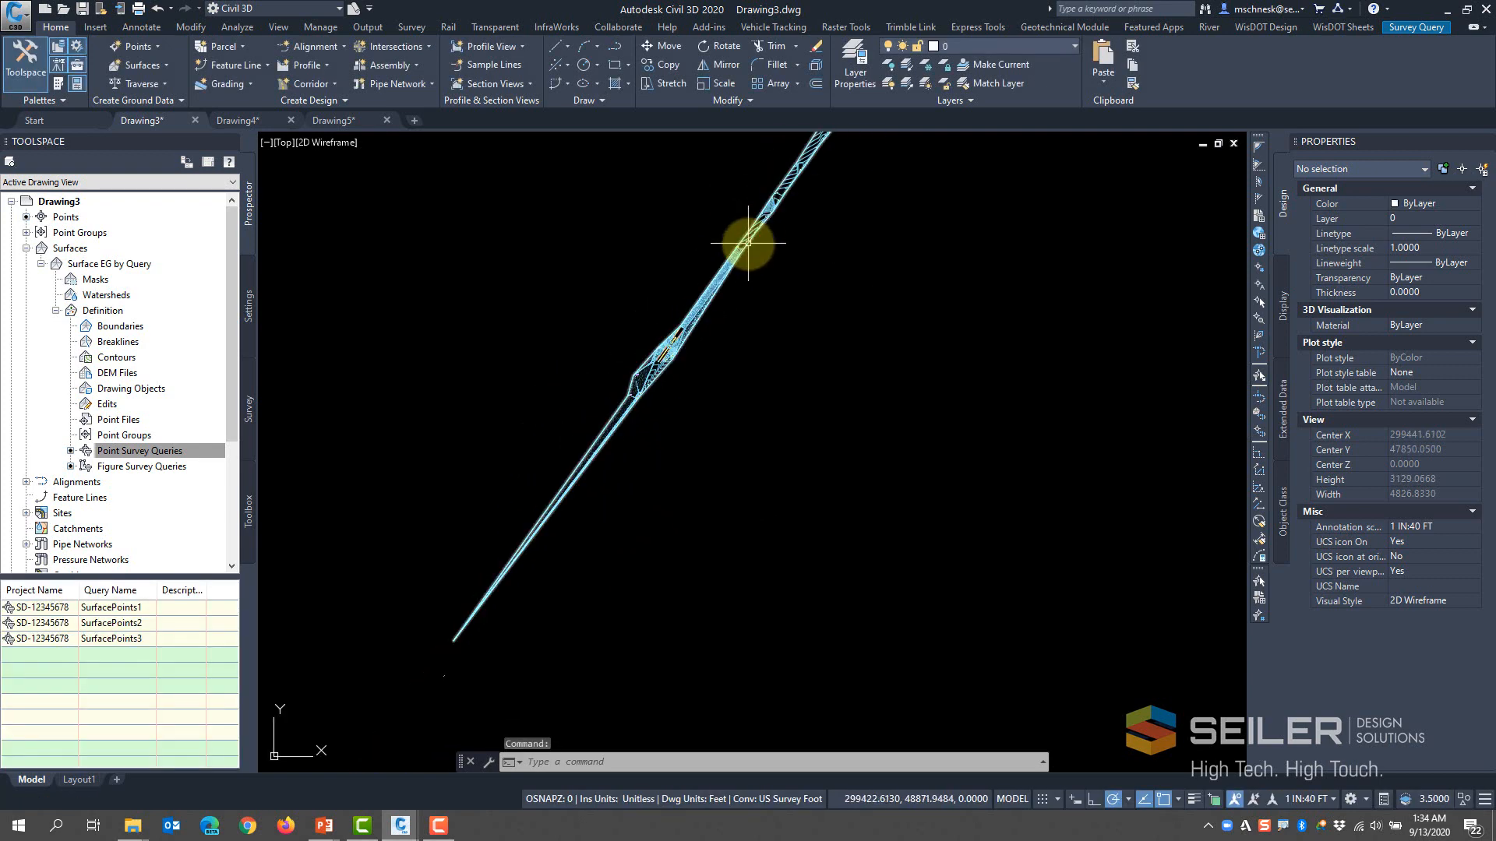
scroll(783, 186, up, 5)
scroll(714, 327, down, 3)
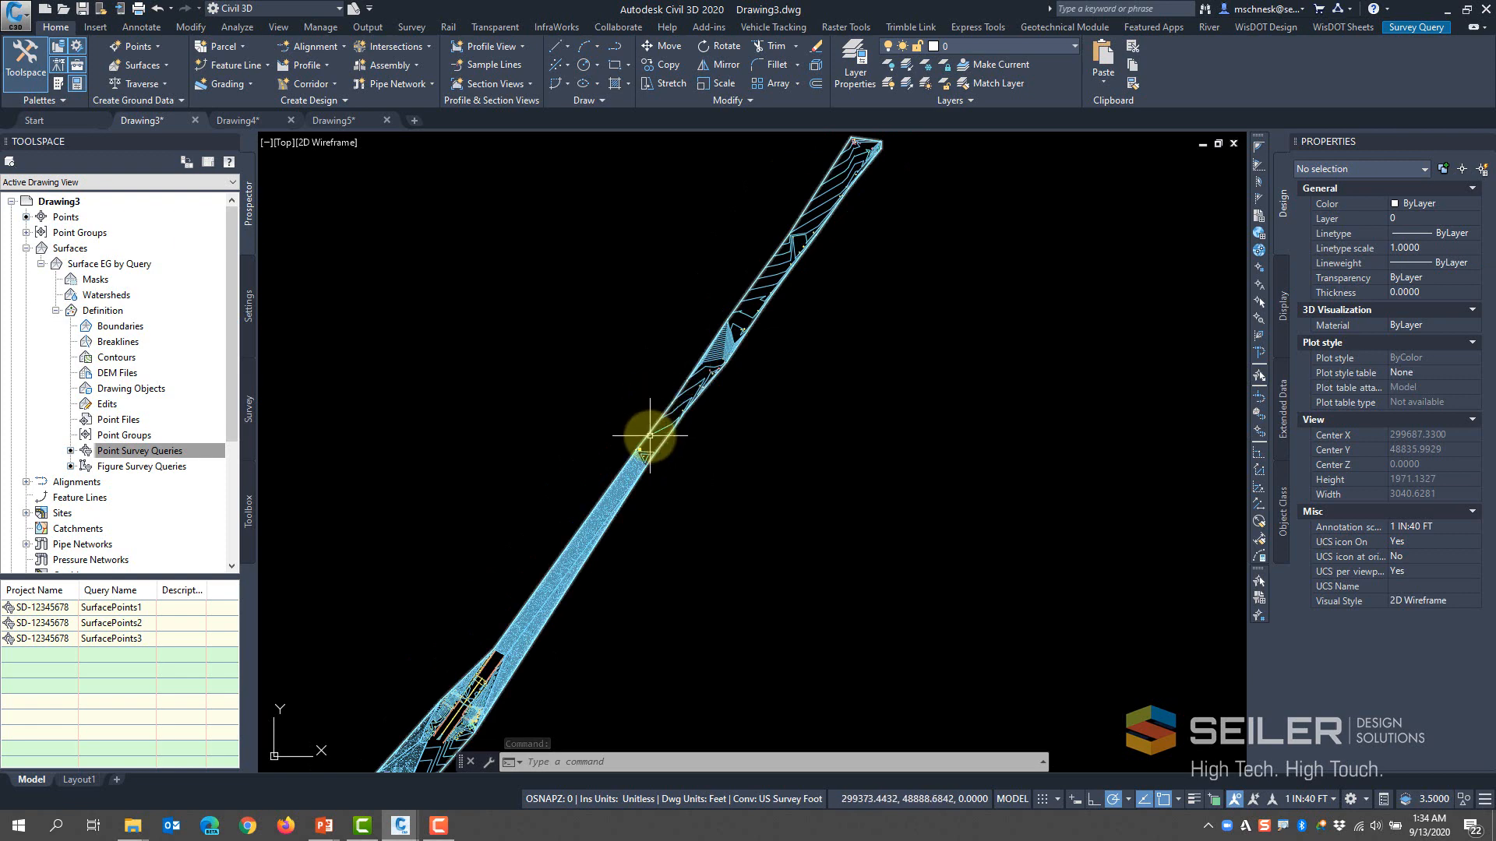
scroll(650, 436, down, 2)
scroll(595, 477, up, 6)
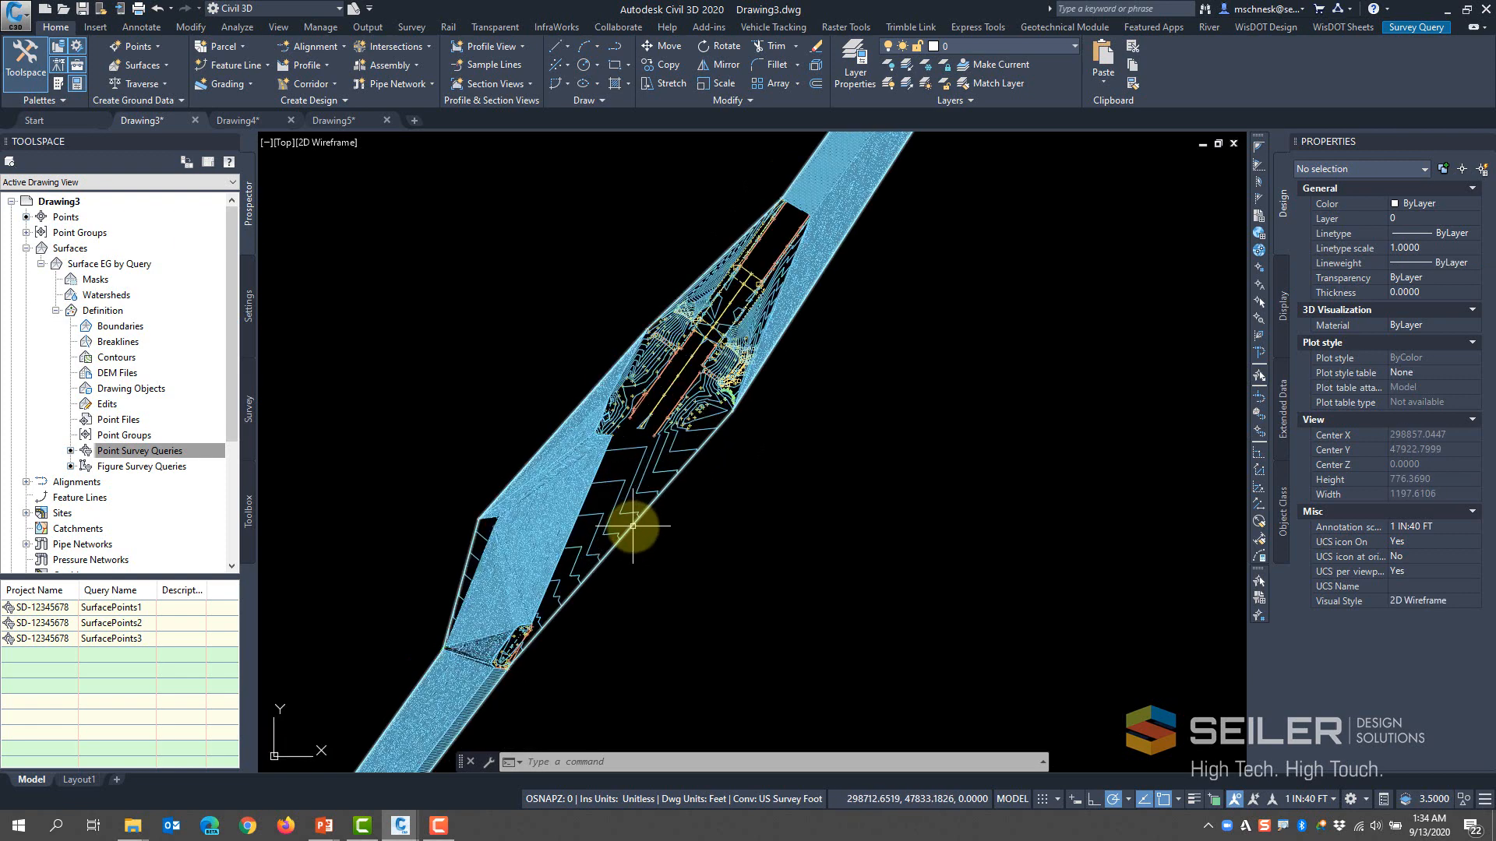
scroll(627, 521, down, 6)
scroll(639, 499, up, 6)
scroll(592, 382, down, 6)
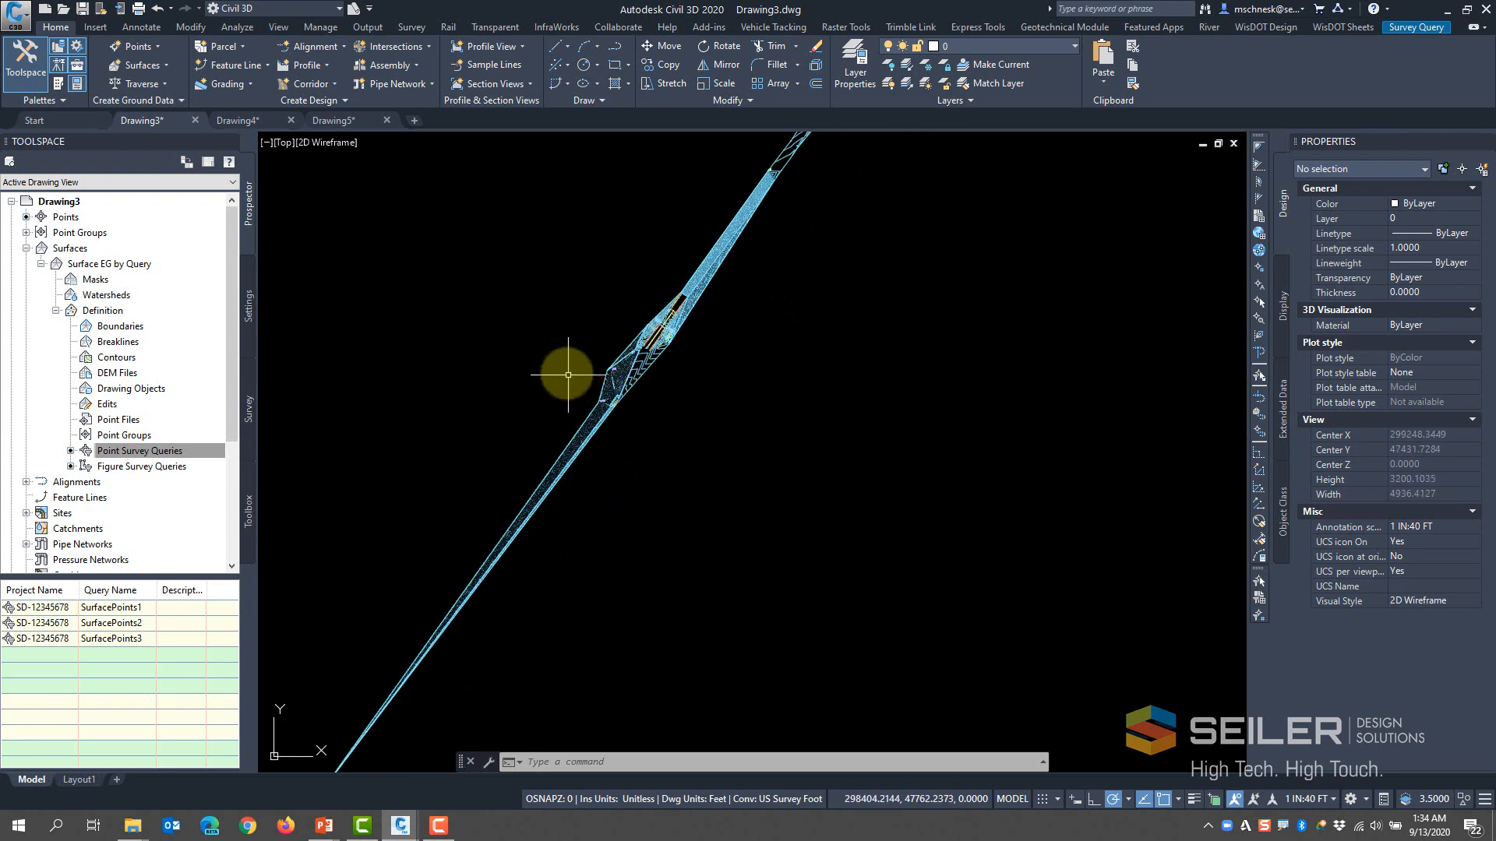
scroll(565, 436, down, 4)
scroll(554, 454, up, 4)
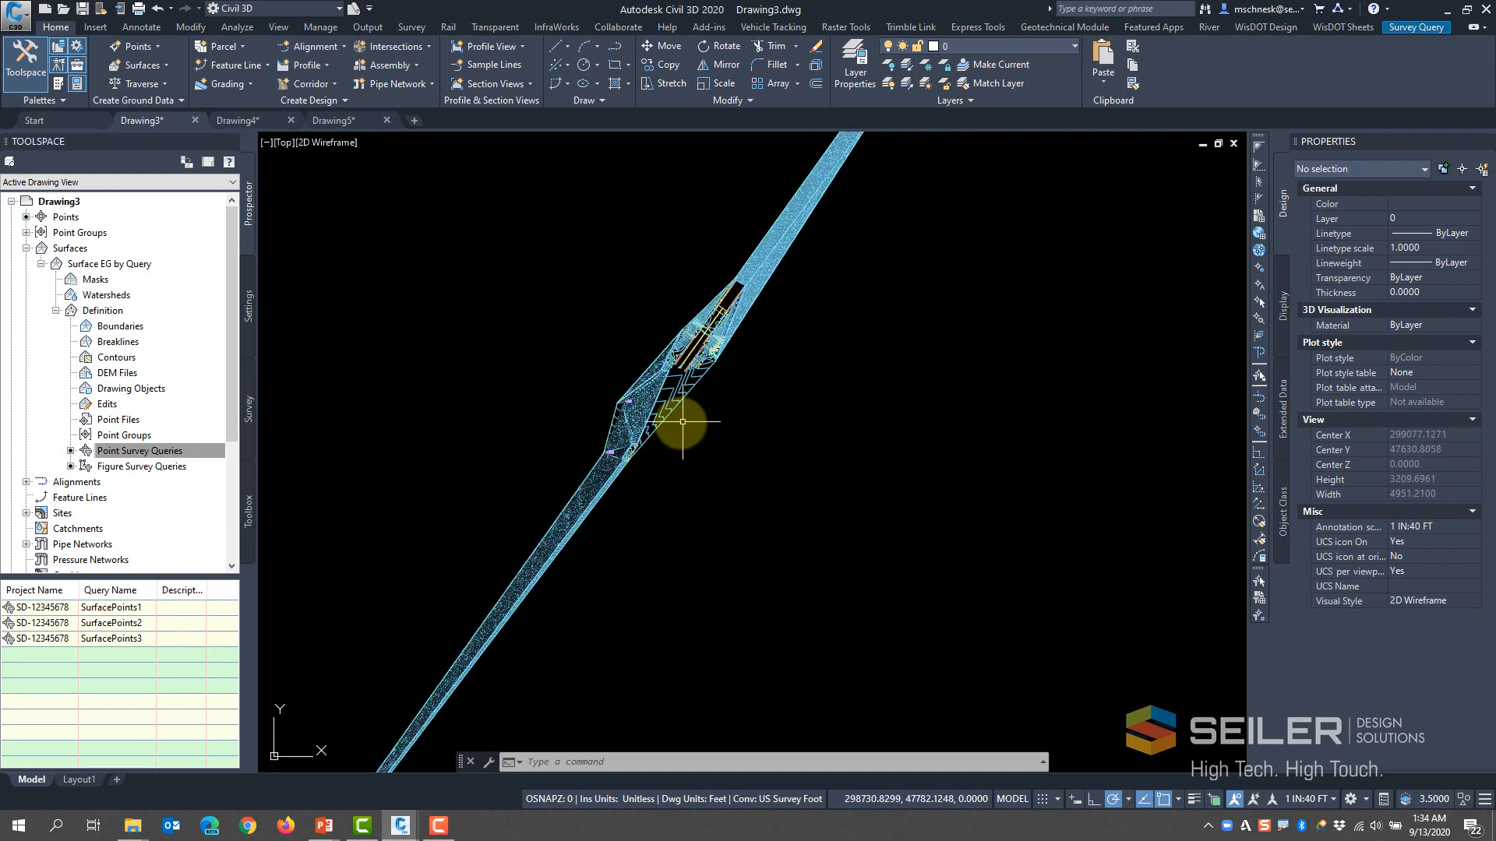
scroll(683, 422, up, 4)
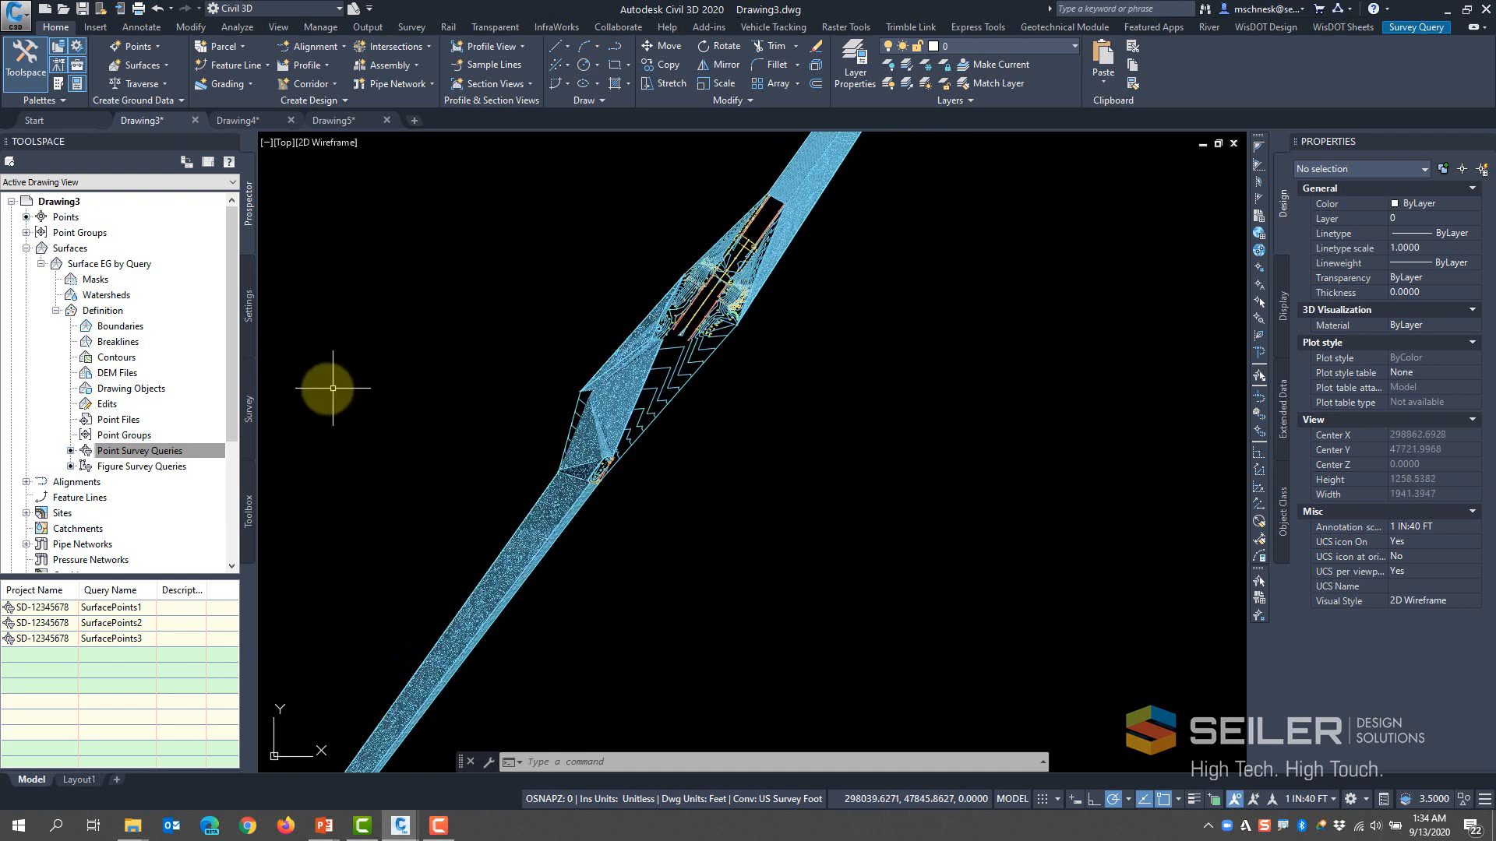
Add the SurfaceFigures query to the surface's figure survey queries and dismiss the event list
right_click(131, 467)
click(169, 480)
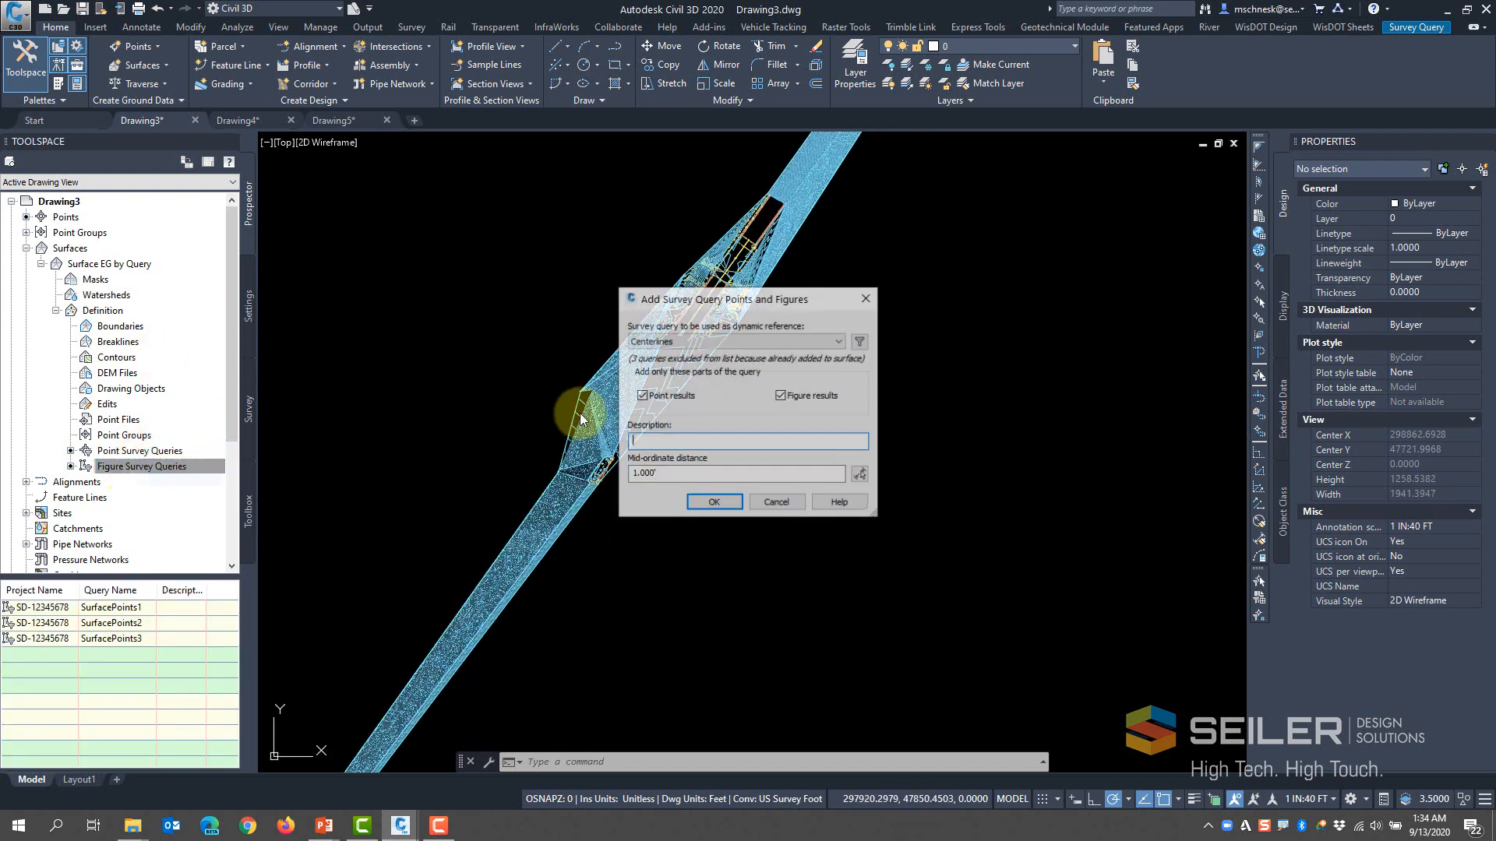
click(735, 342)
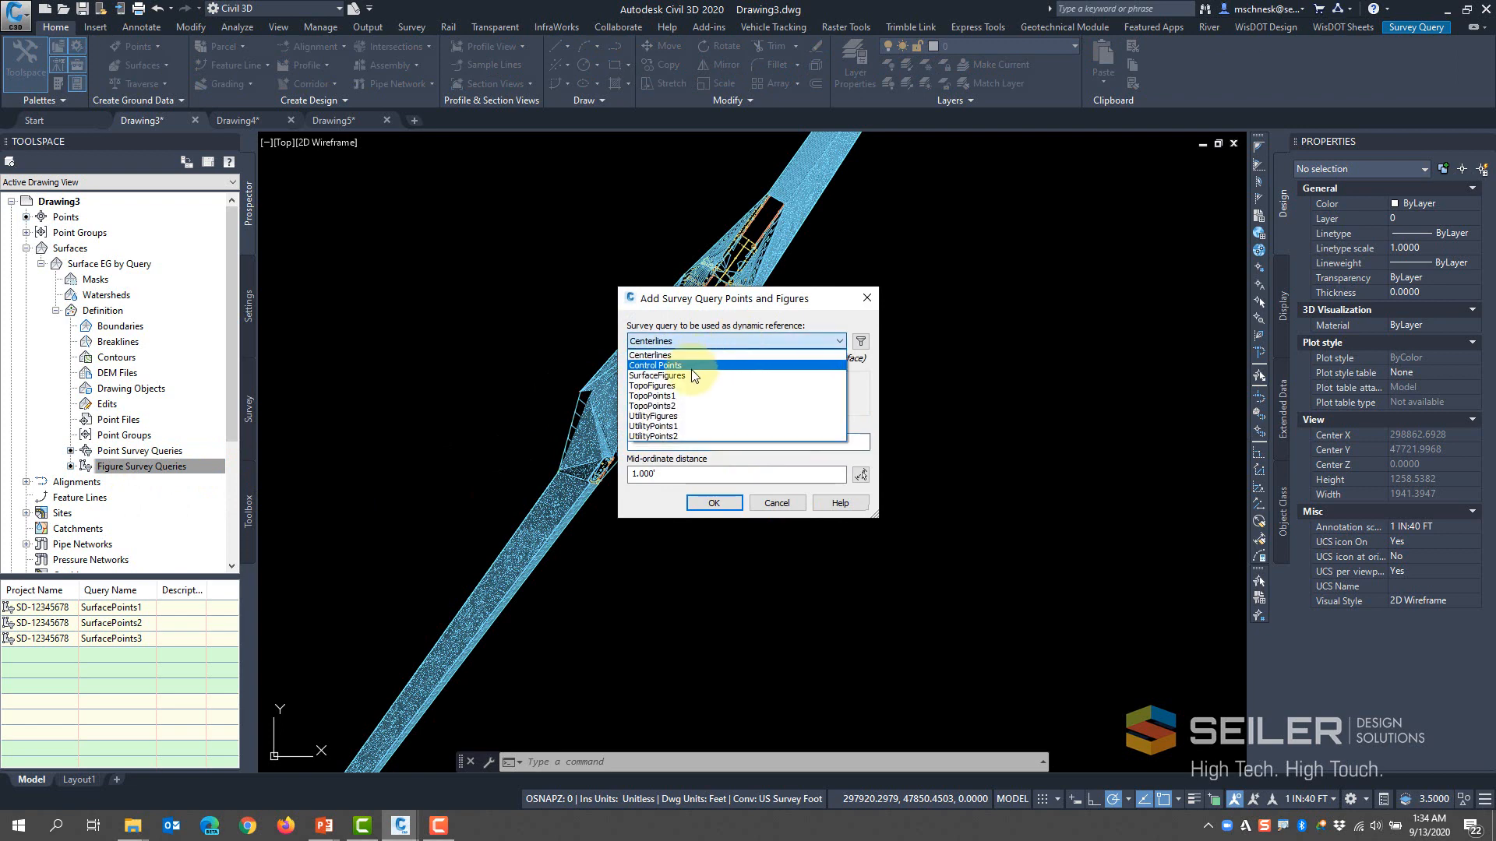
click(674, 379)
click(715, 503)
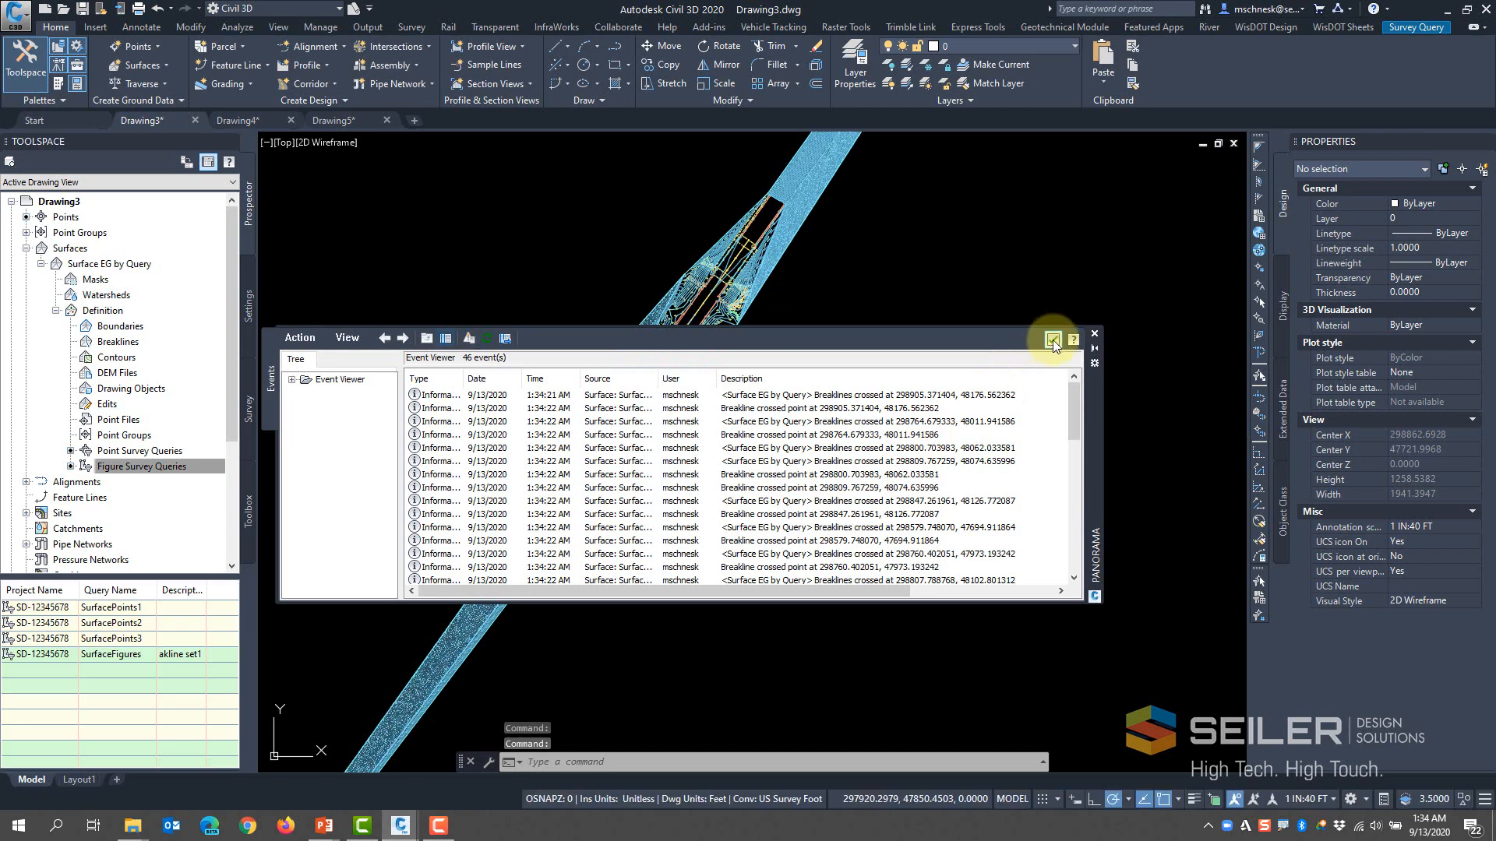
click(1053, 340)
Start a polyline around the surveyed bridge area, tracing its lower west side and its southern end to the southeast corner
scroll(690, 312, up, 3)
scroll(689, 312, up, 4)
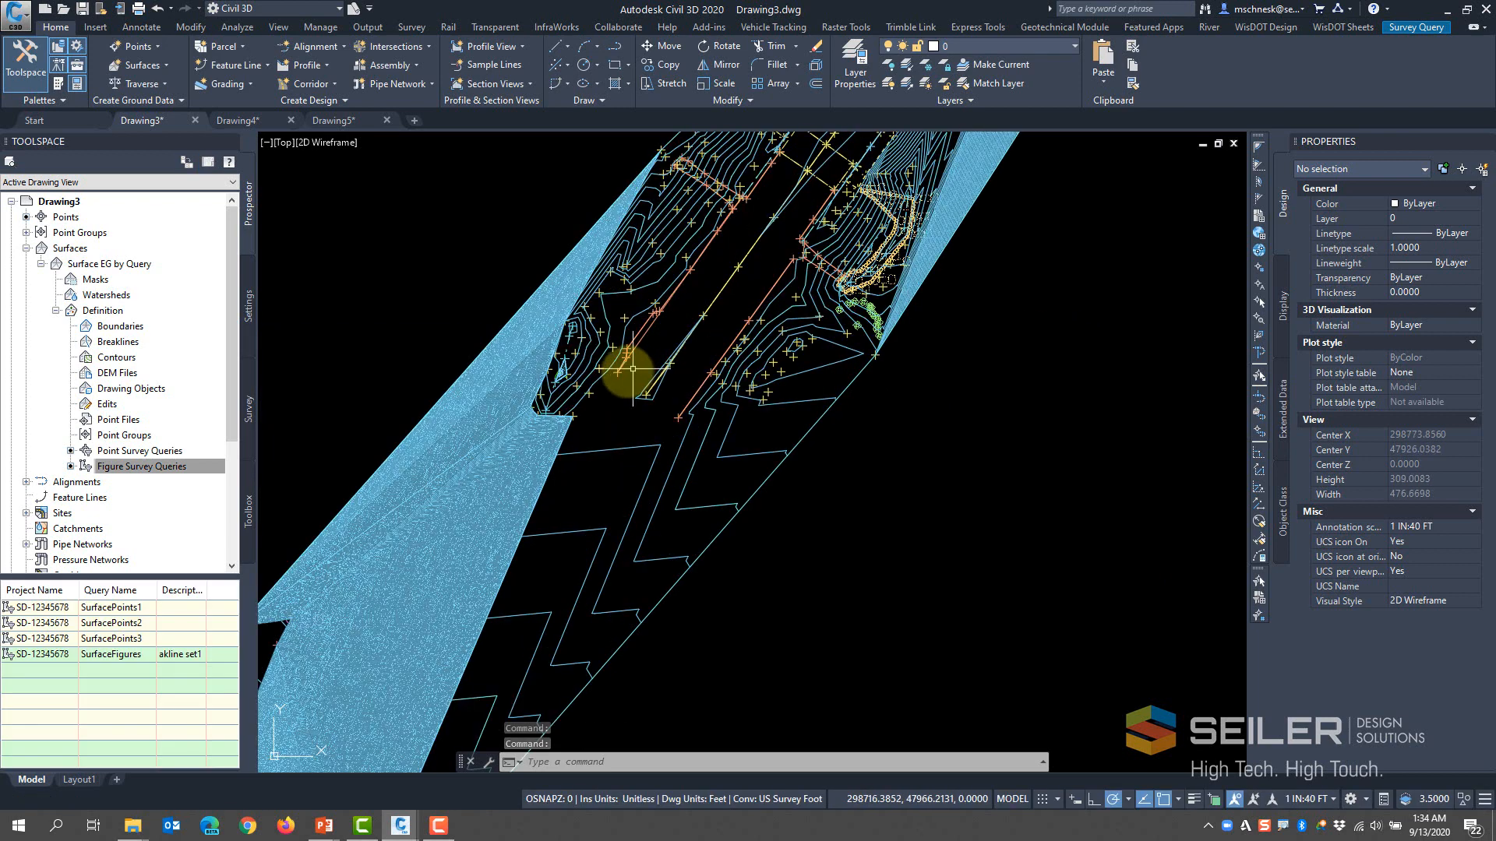
text(pl)
key(Return)
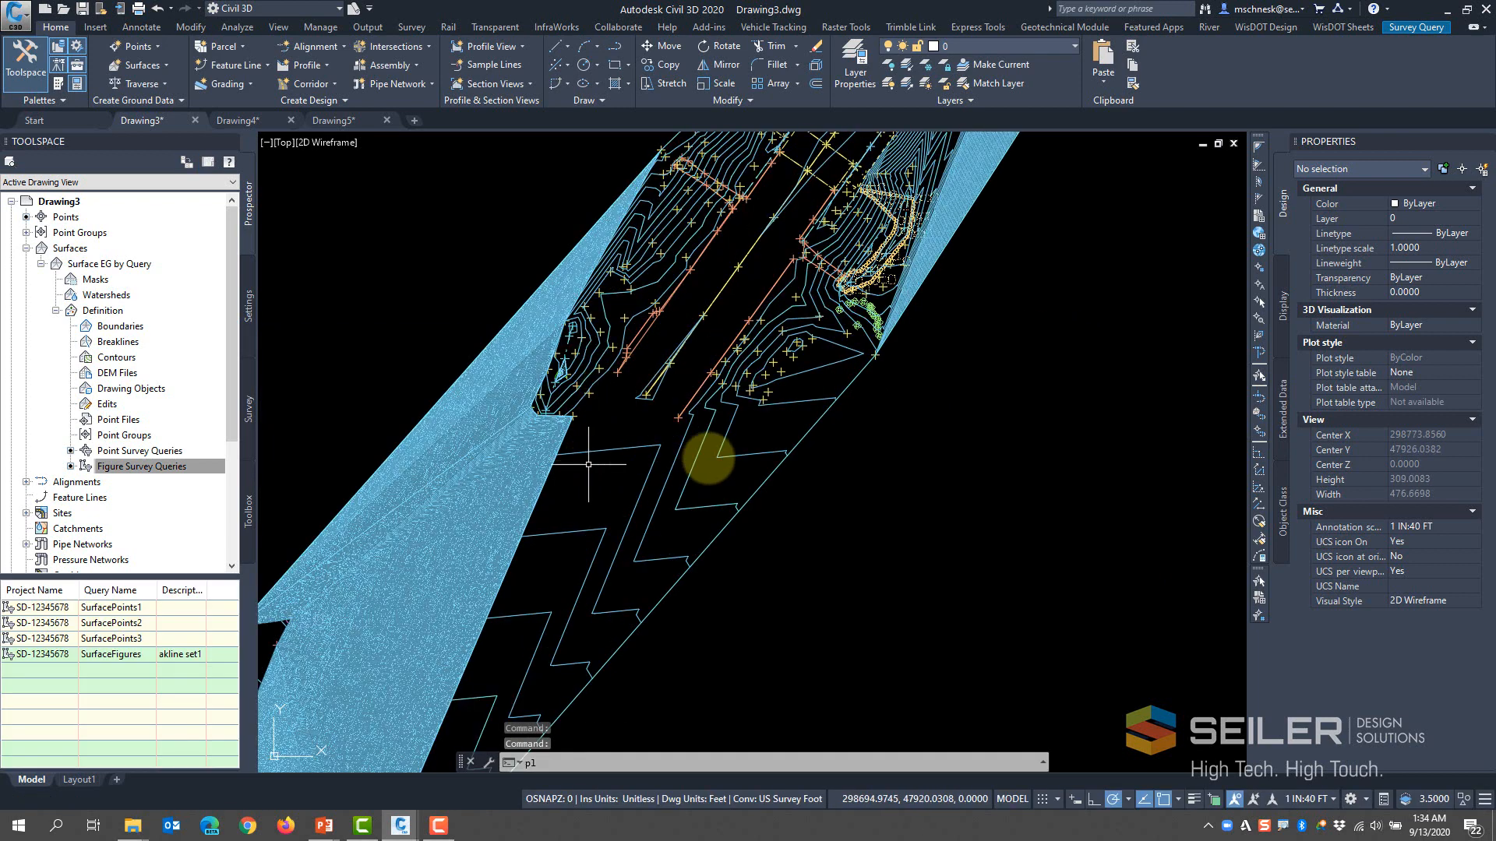
click(609, 178)
click(516, 411)
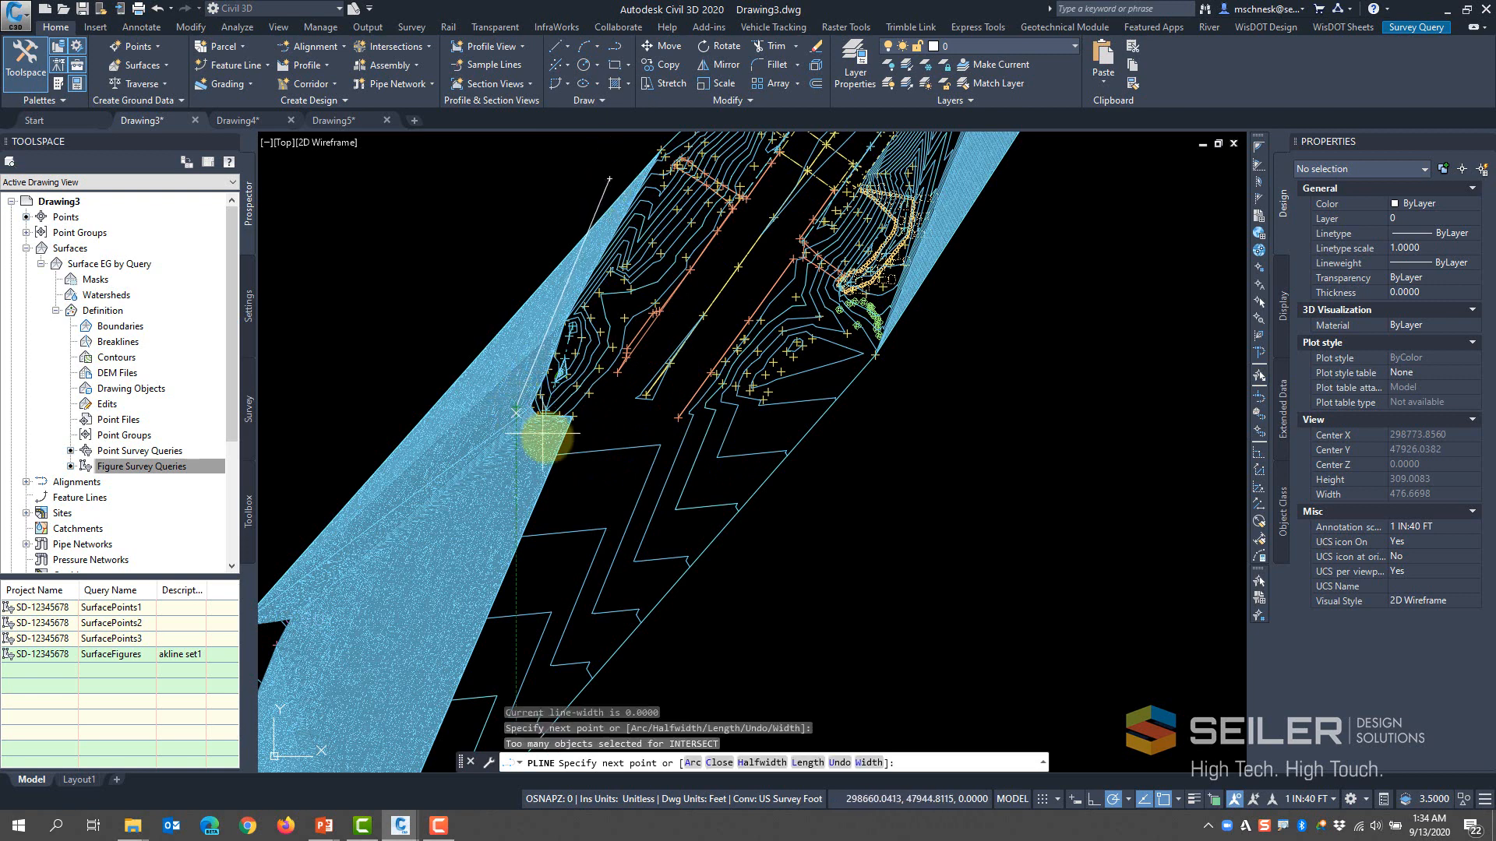
click(561, 441)
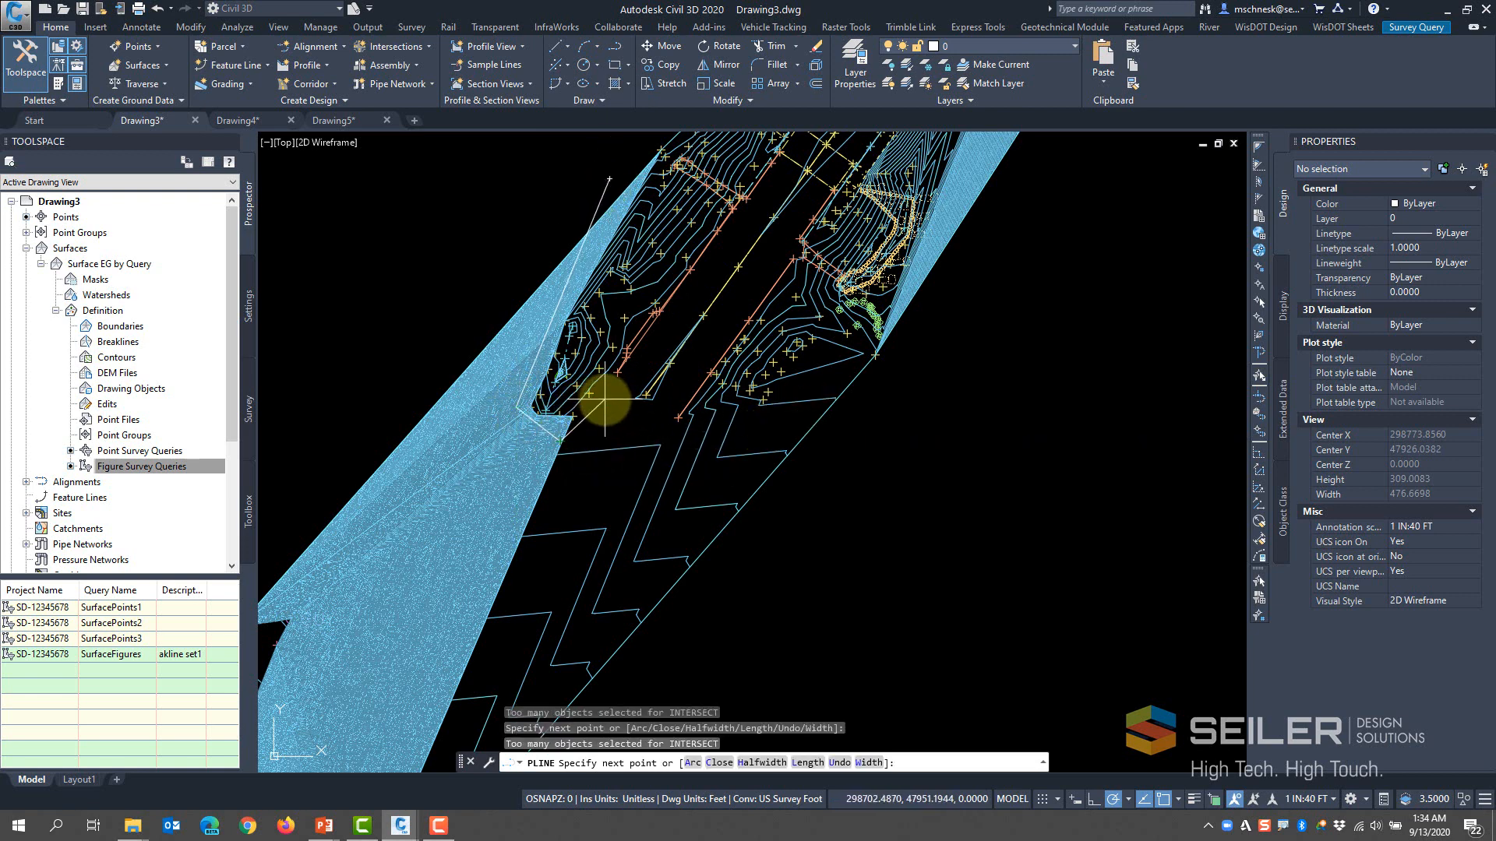
click(611, 397)
click(679, 429)
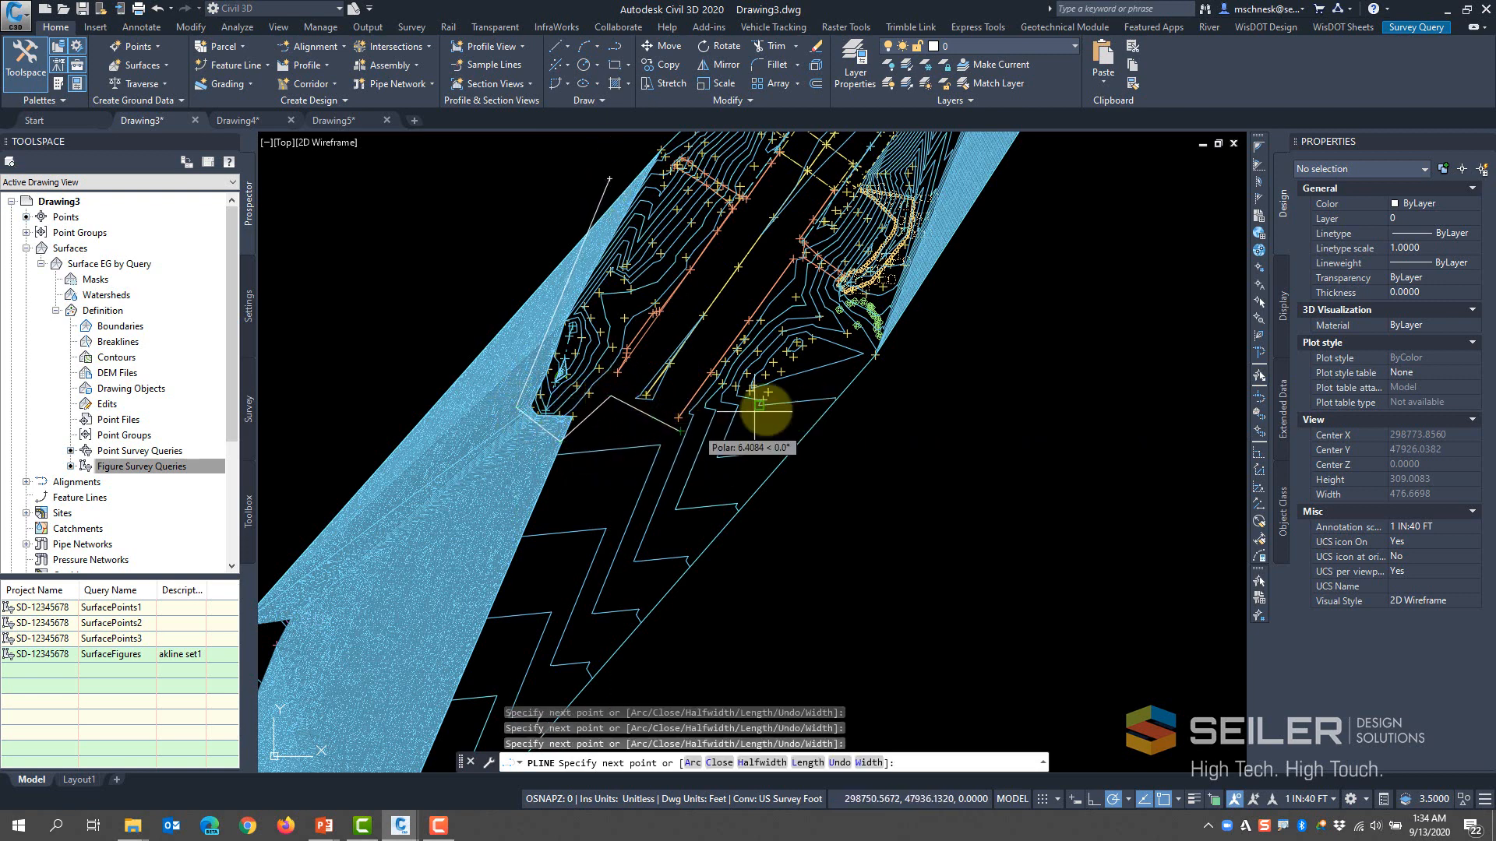
click(900, 373)
Continue the polyline up the east side, across the north end and back down the west side to its starting point
scroll(784, 465, down, 2)
scroll(851, 360, up, 2)
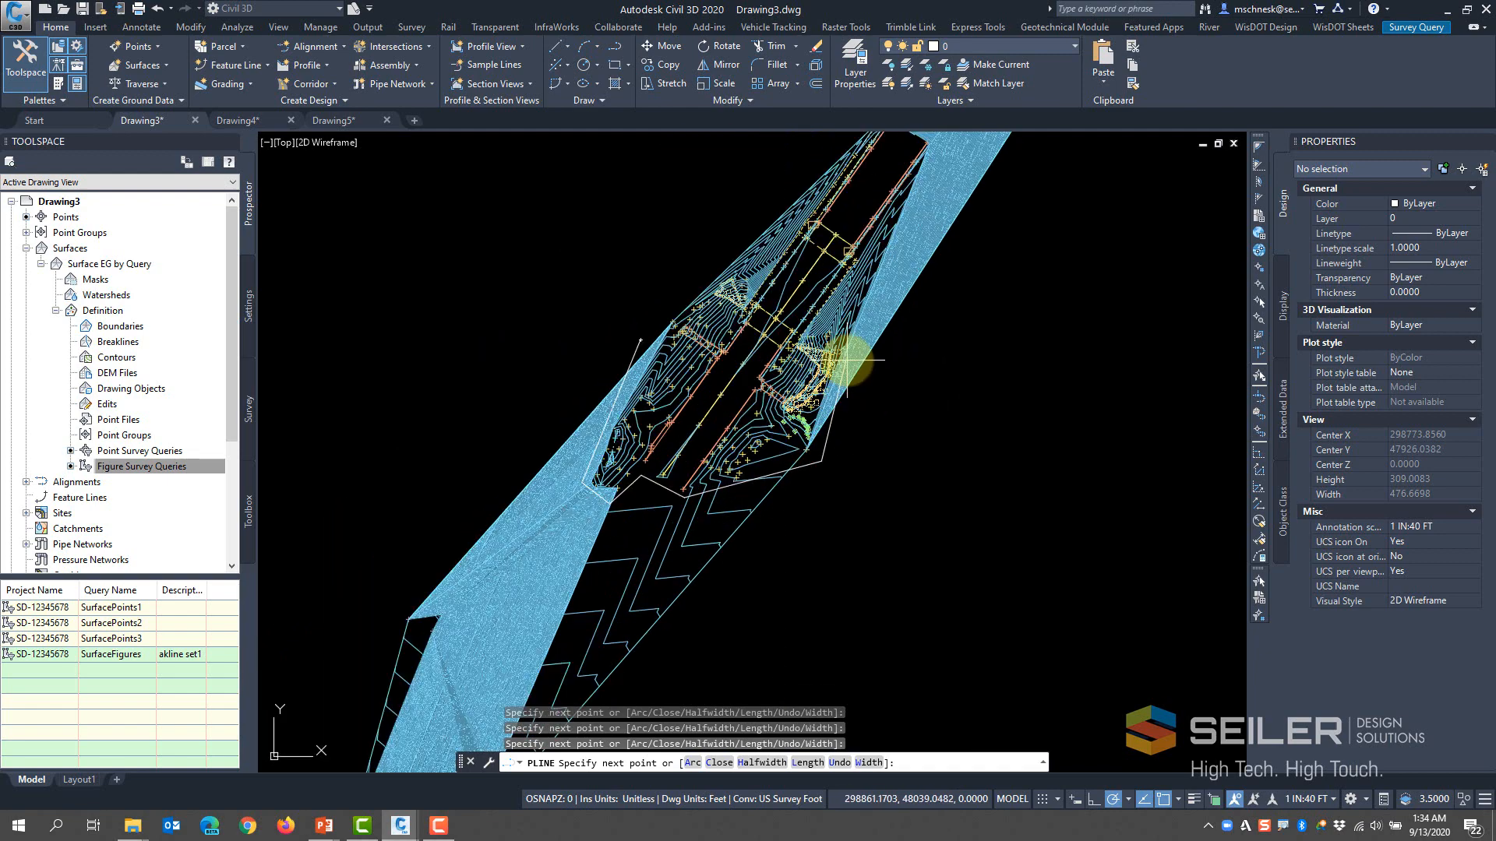
scroll(861, 351, down, 2)
scroll(917, 182, up, 1)
scroll(917, 182, up, 1)
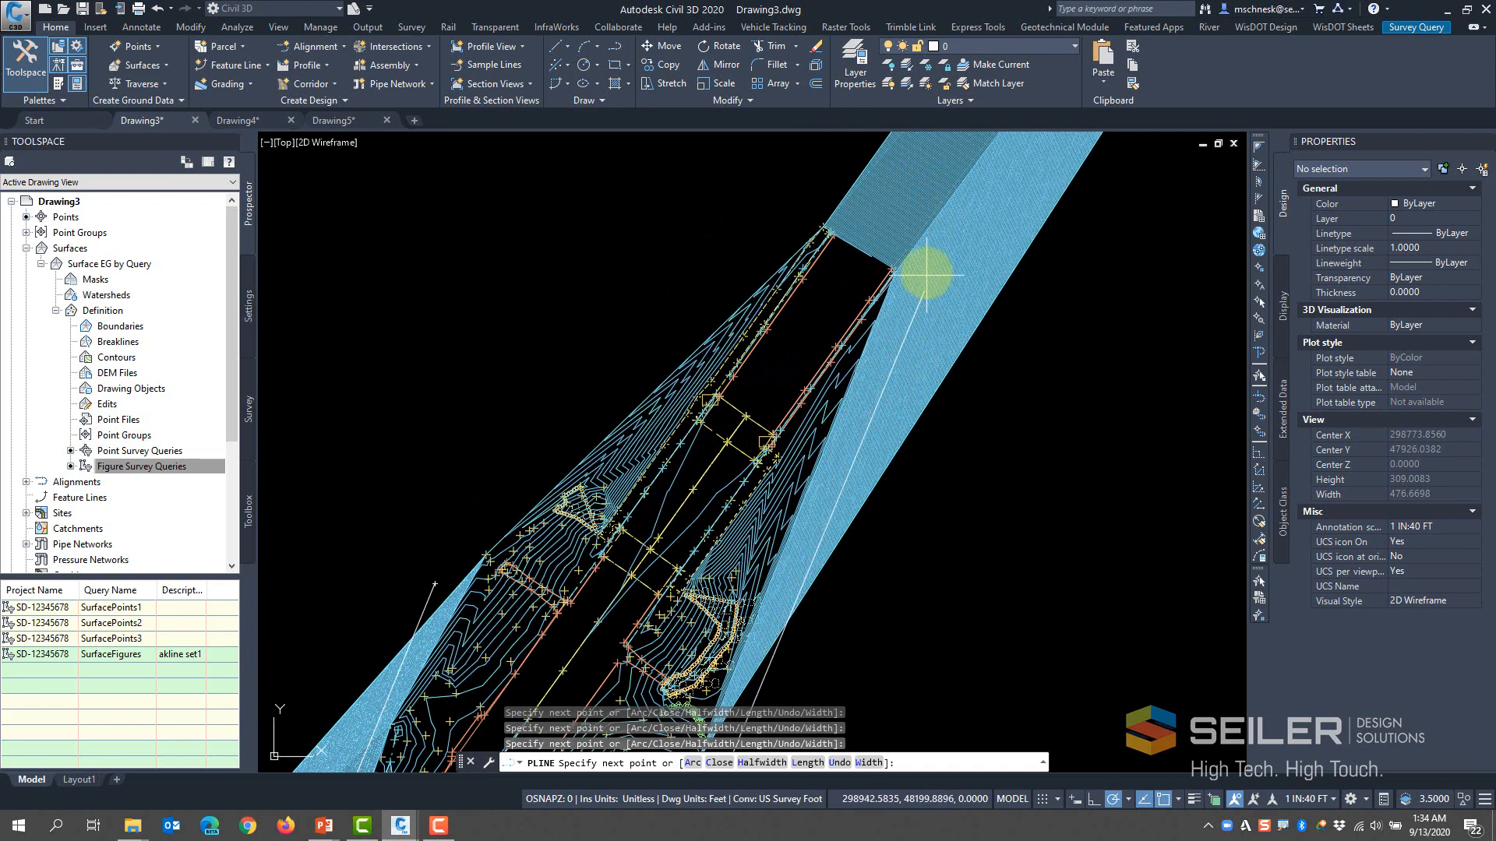
click(918, 253)
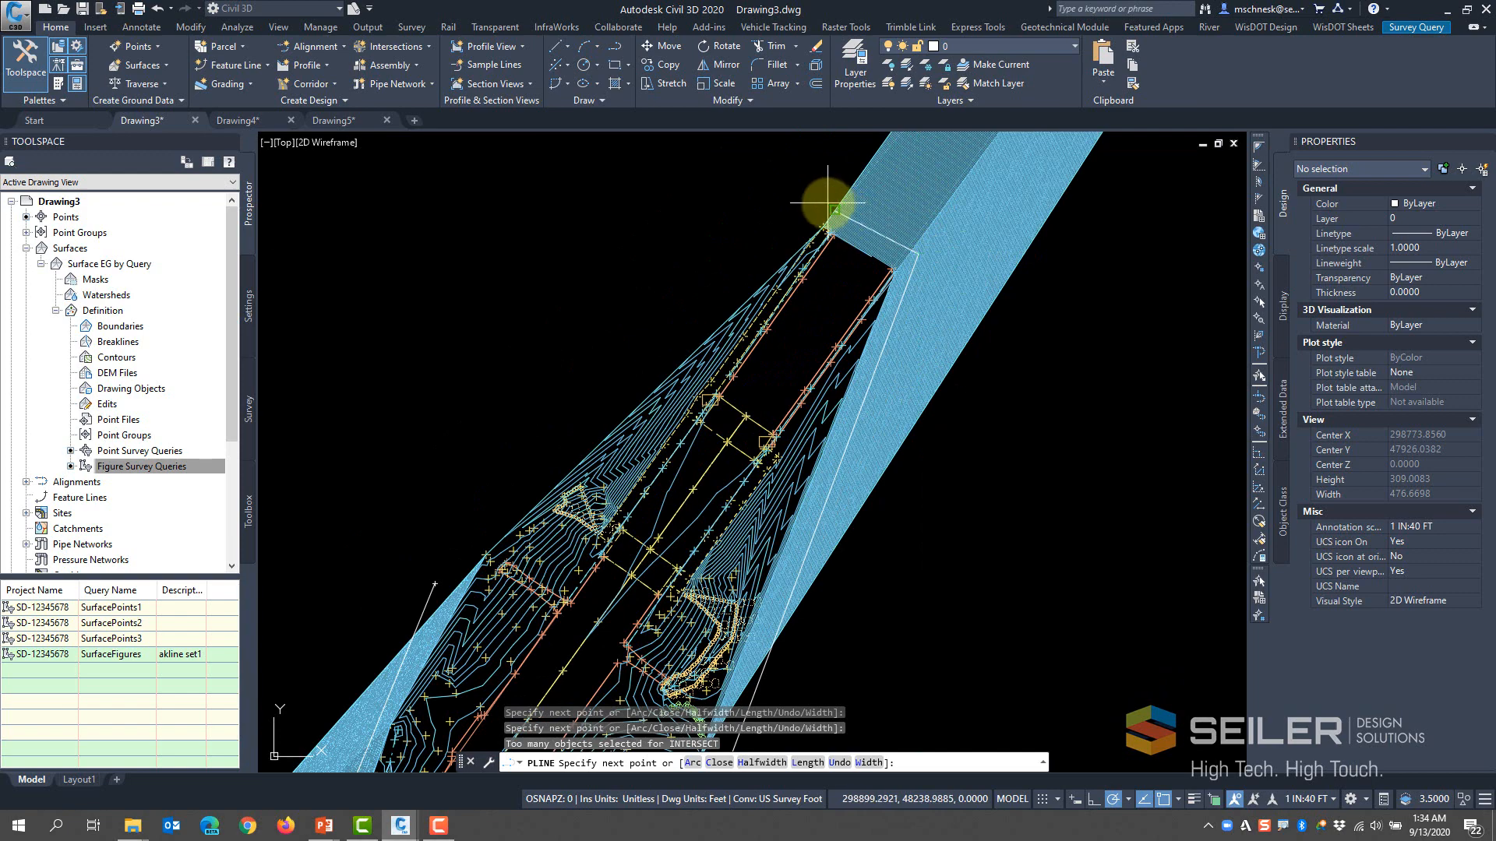
click(833, 211)
scroll(618, 427, up, 3)
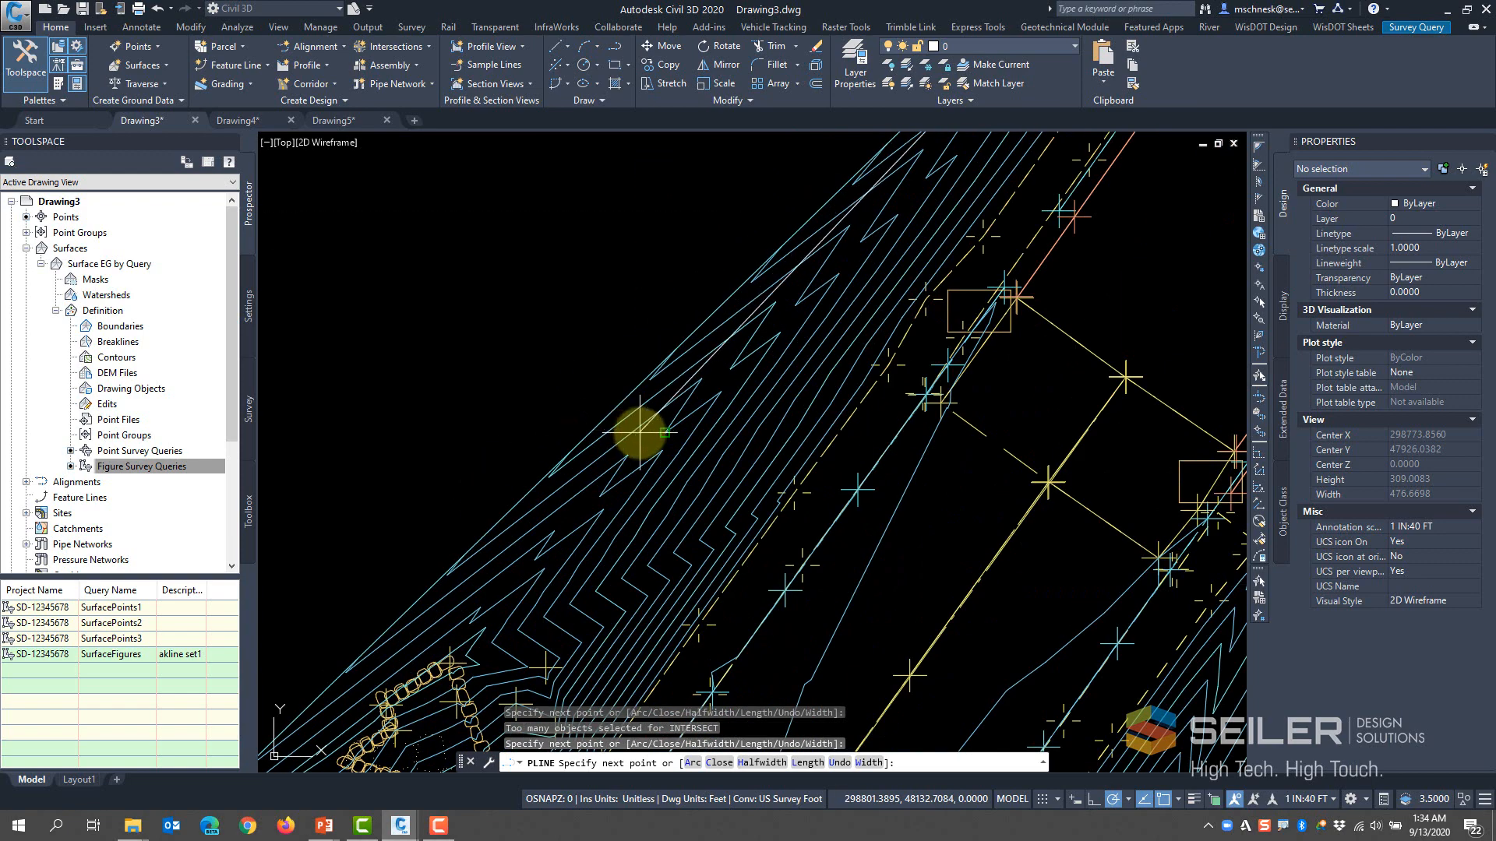
click(367, 610)
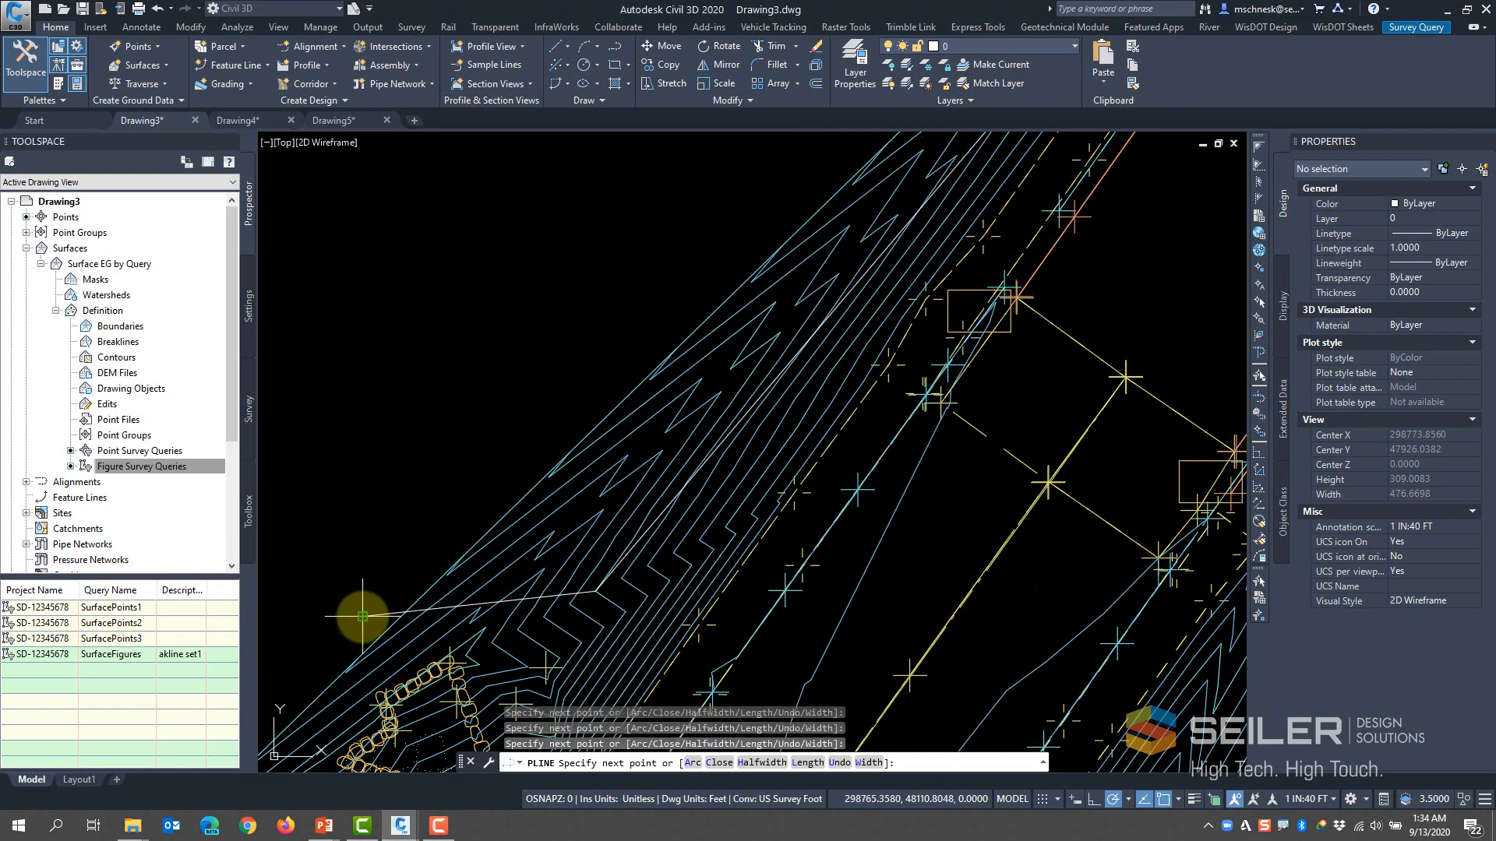
scroll(610, 291, down, 3)
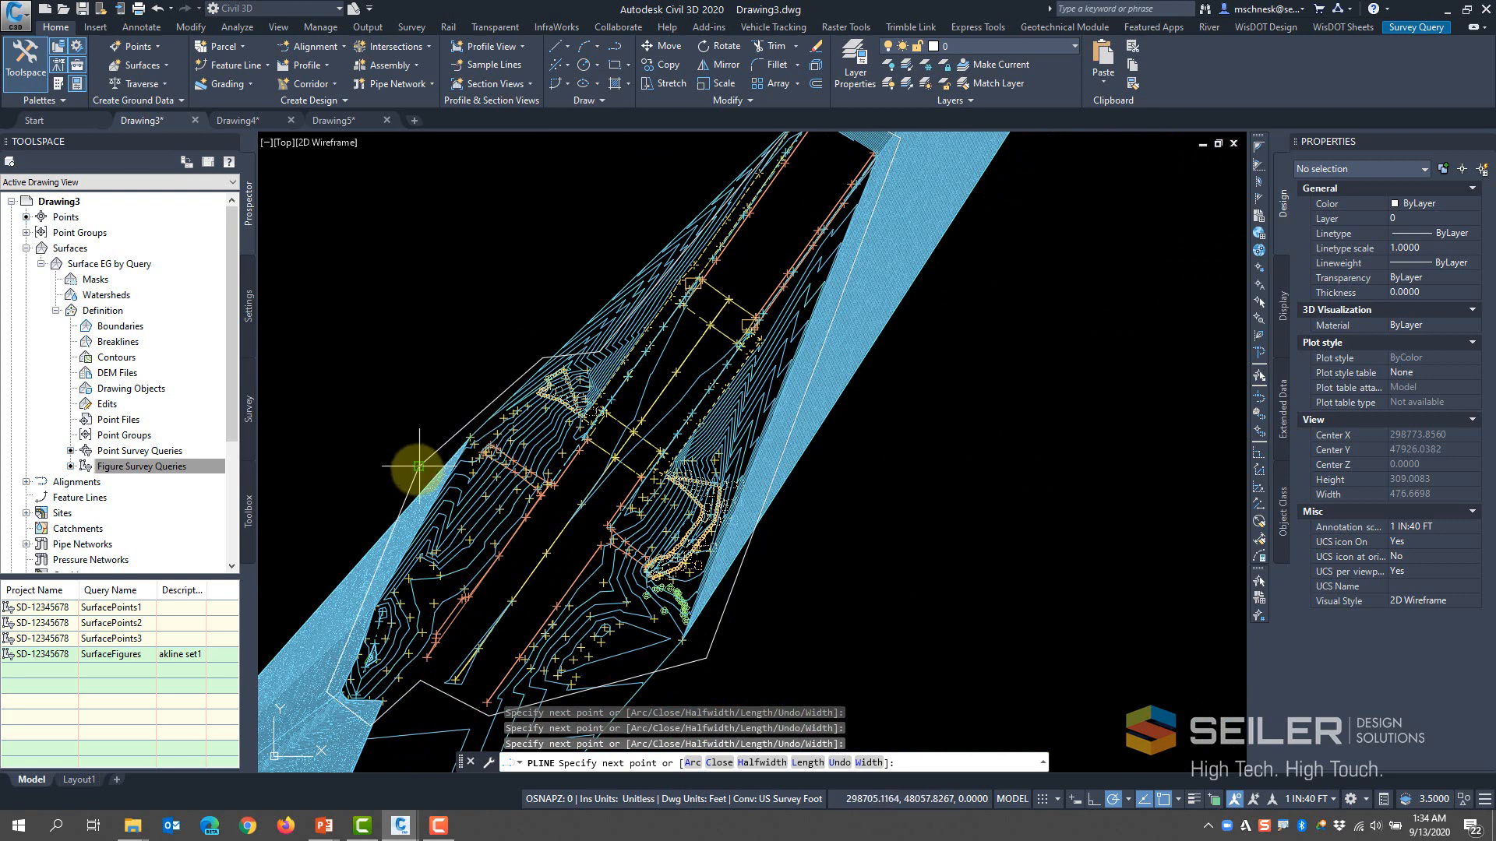
right_click(123, 326)
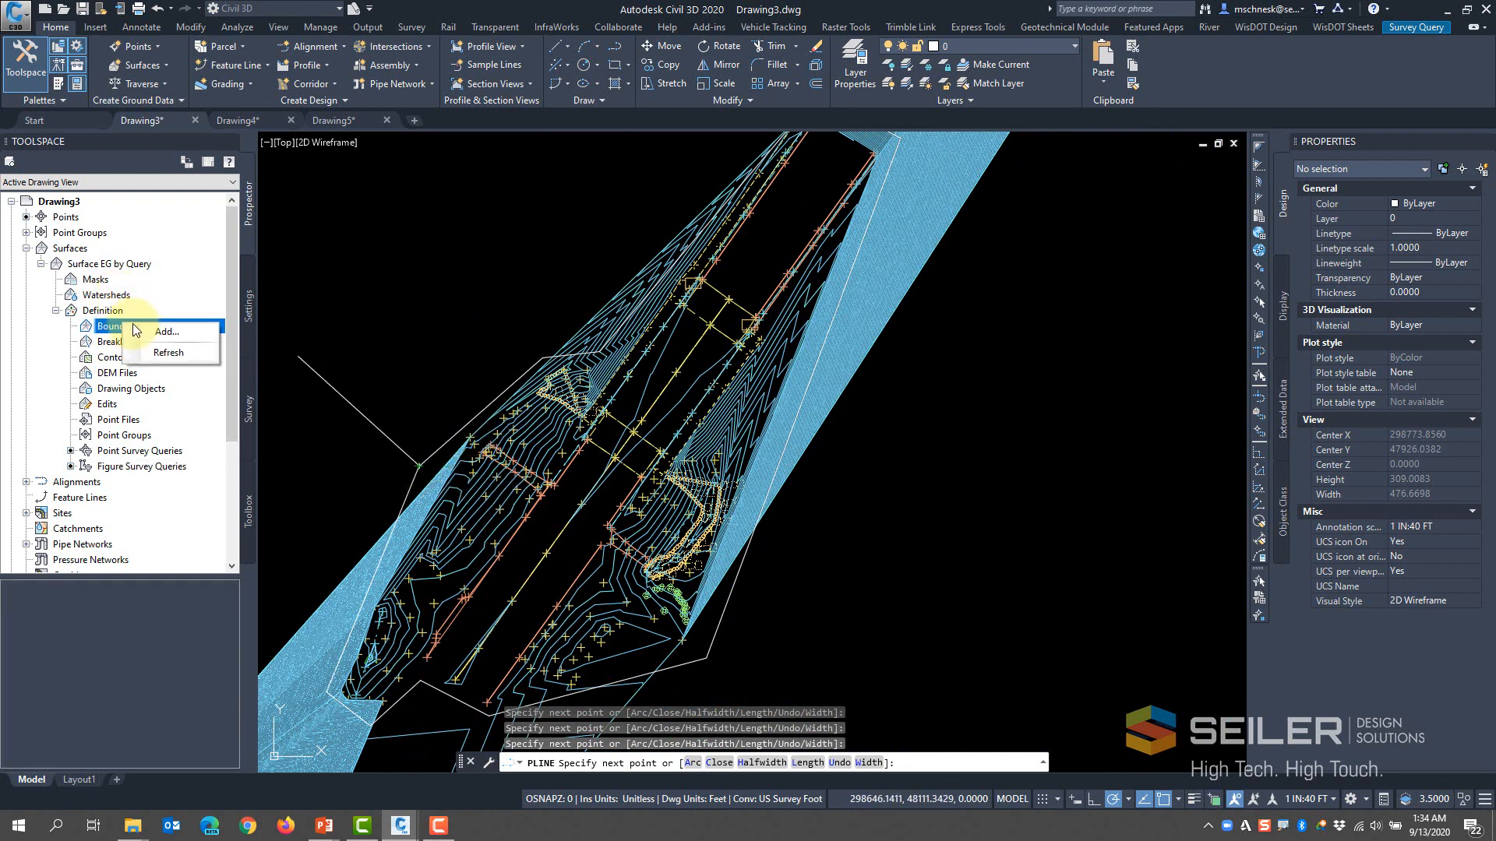
click(166, 333)
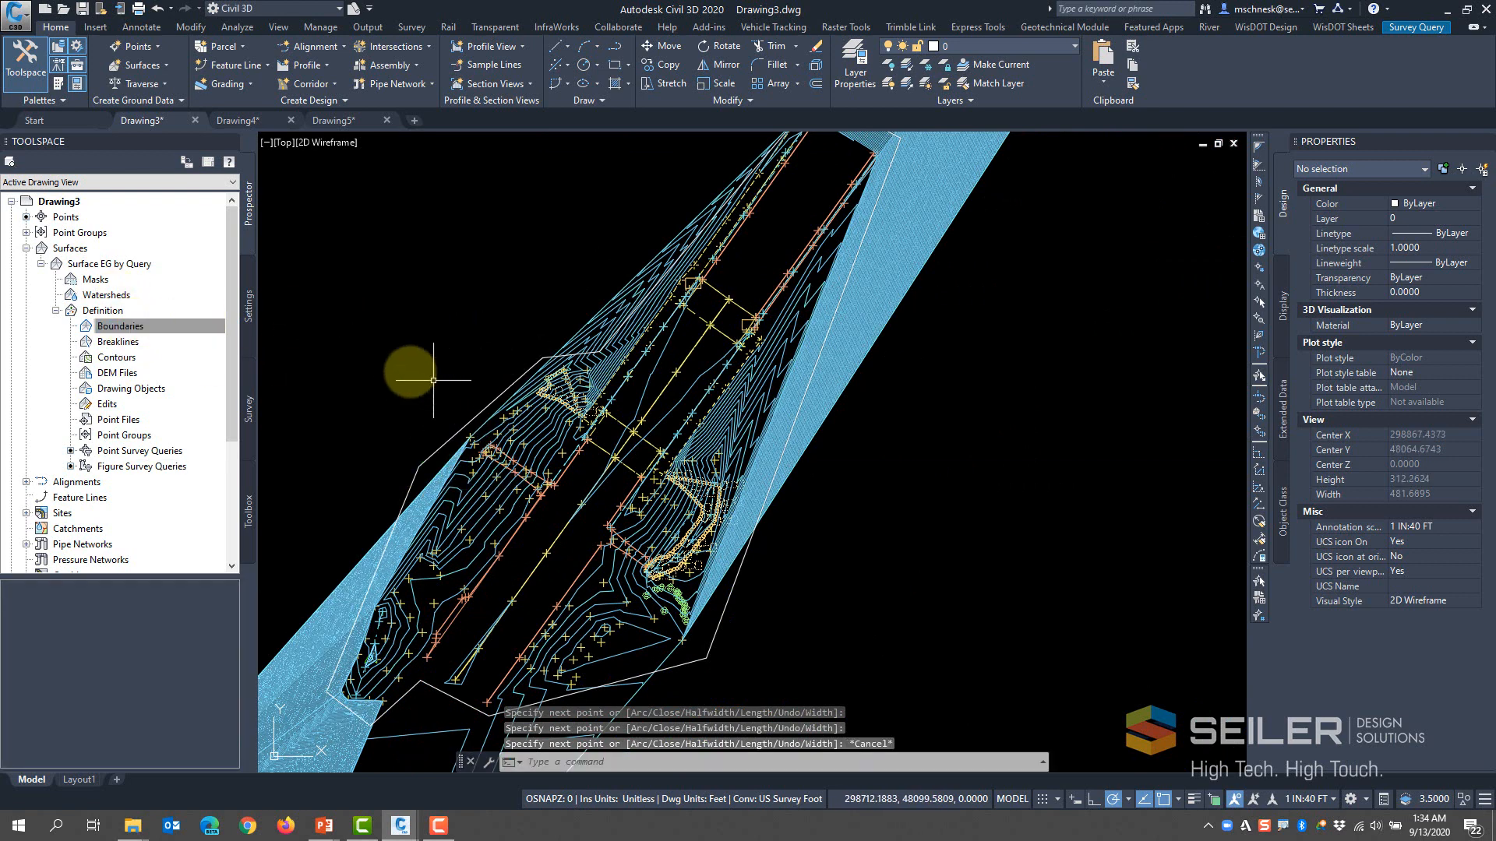
Make the polyline around the bridge area a closed polyline
click(440, 448)
click(1396, 541)
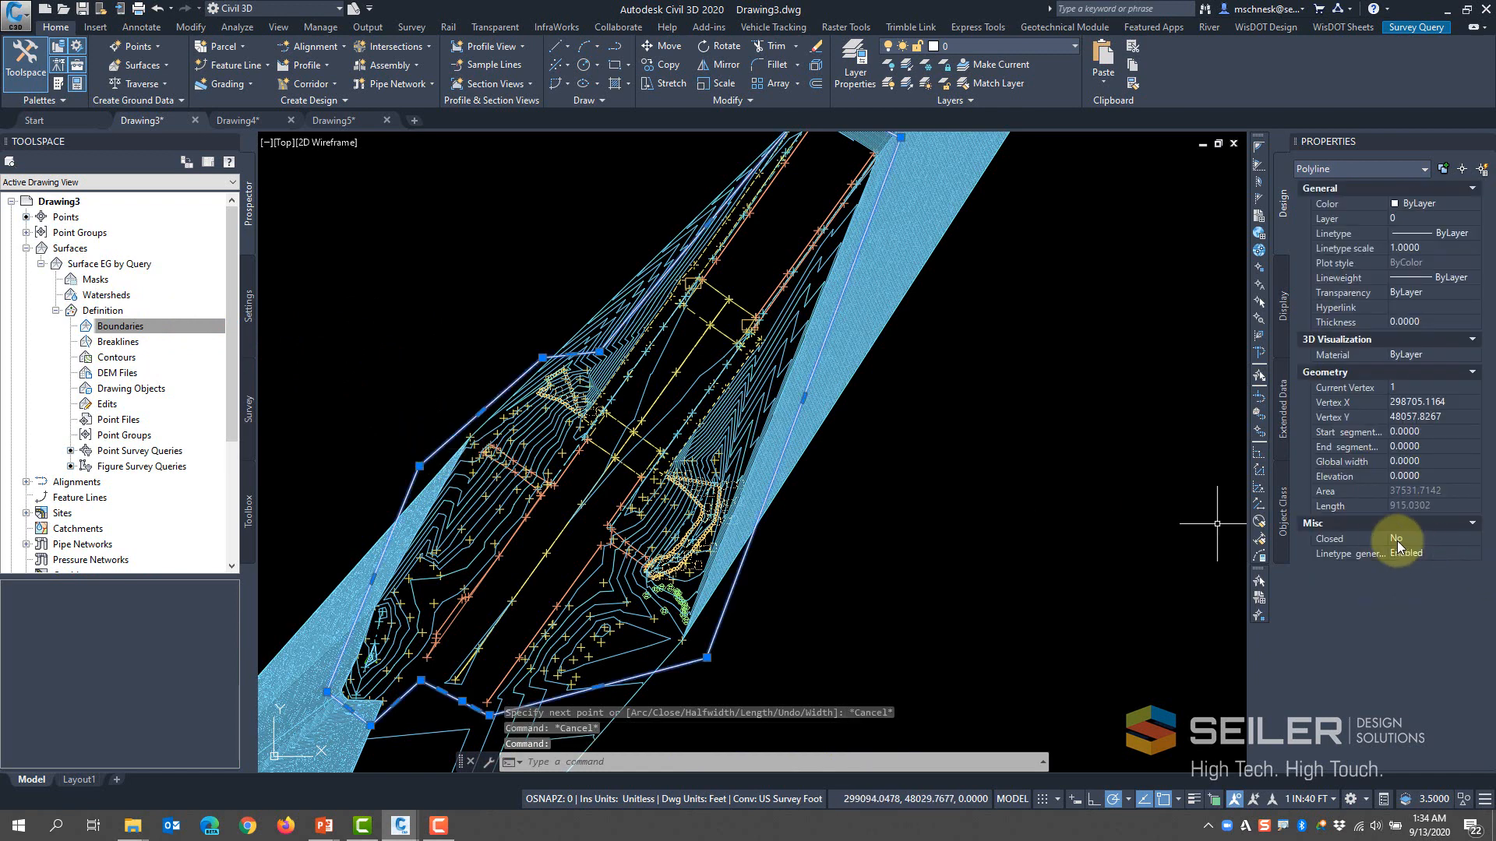
click(1404, 541)
click(1398, 553)
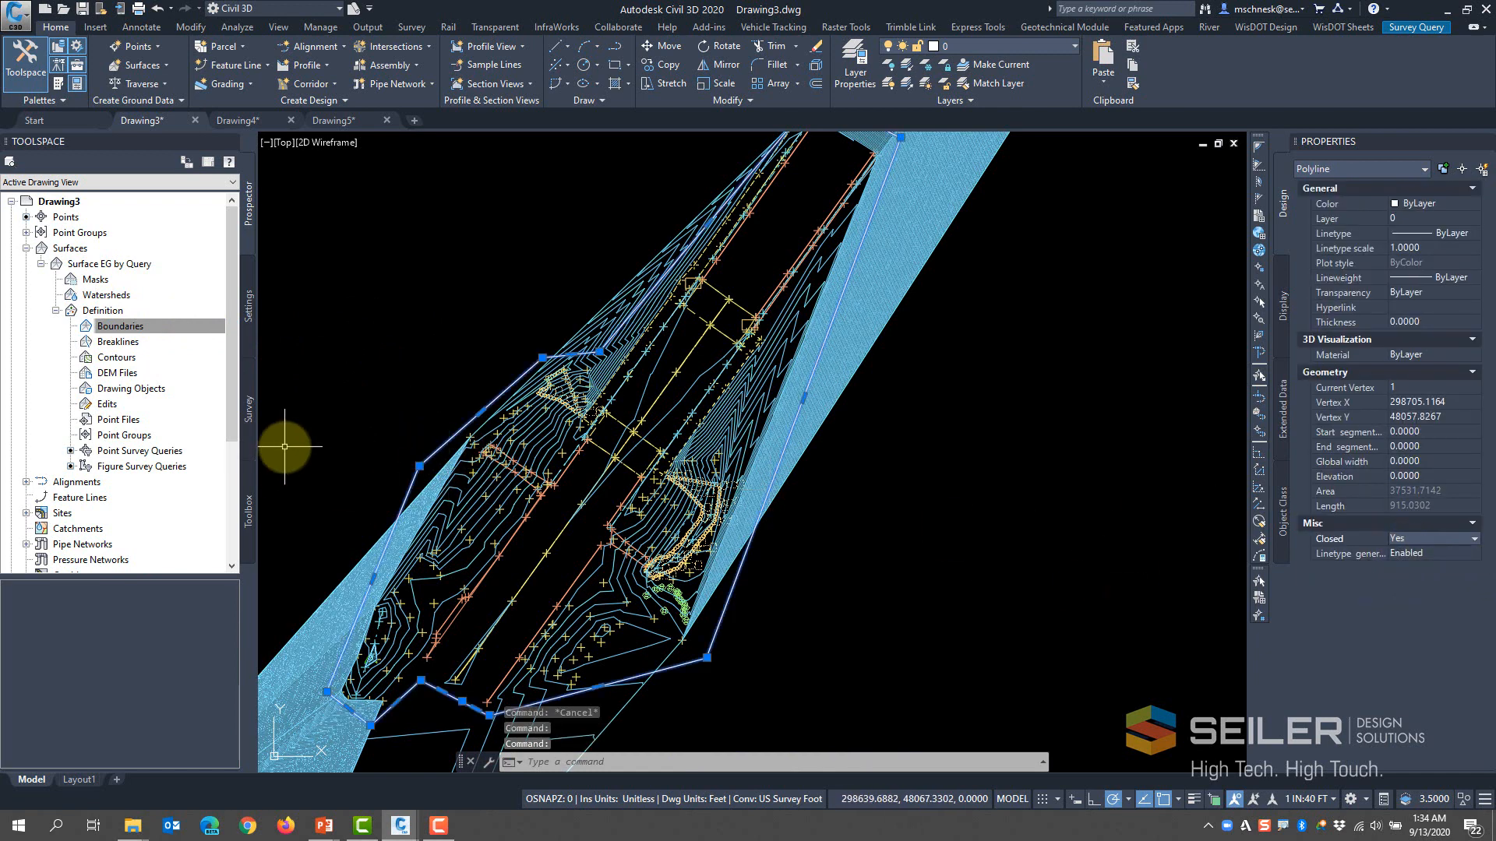
Add the closed polyline to Surface EG by Query as an Outer boundary with non-destructive breakline and a 1.000' mid-ordinate distance
click(167, 330)
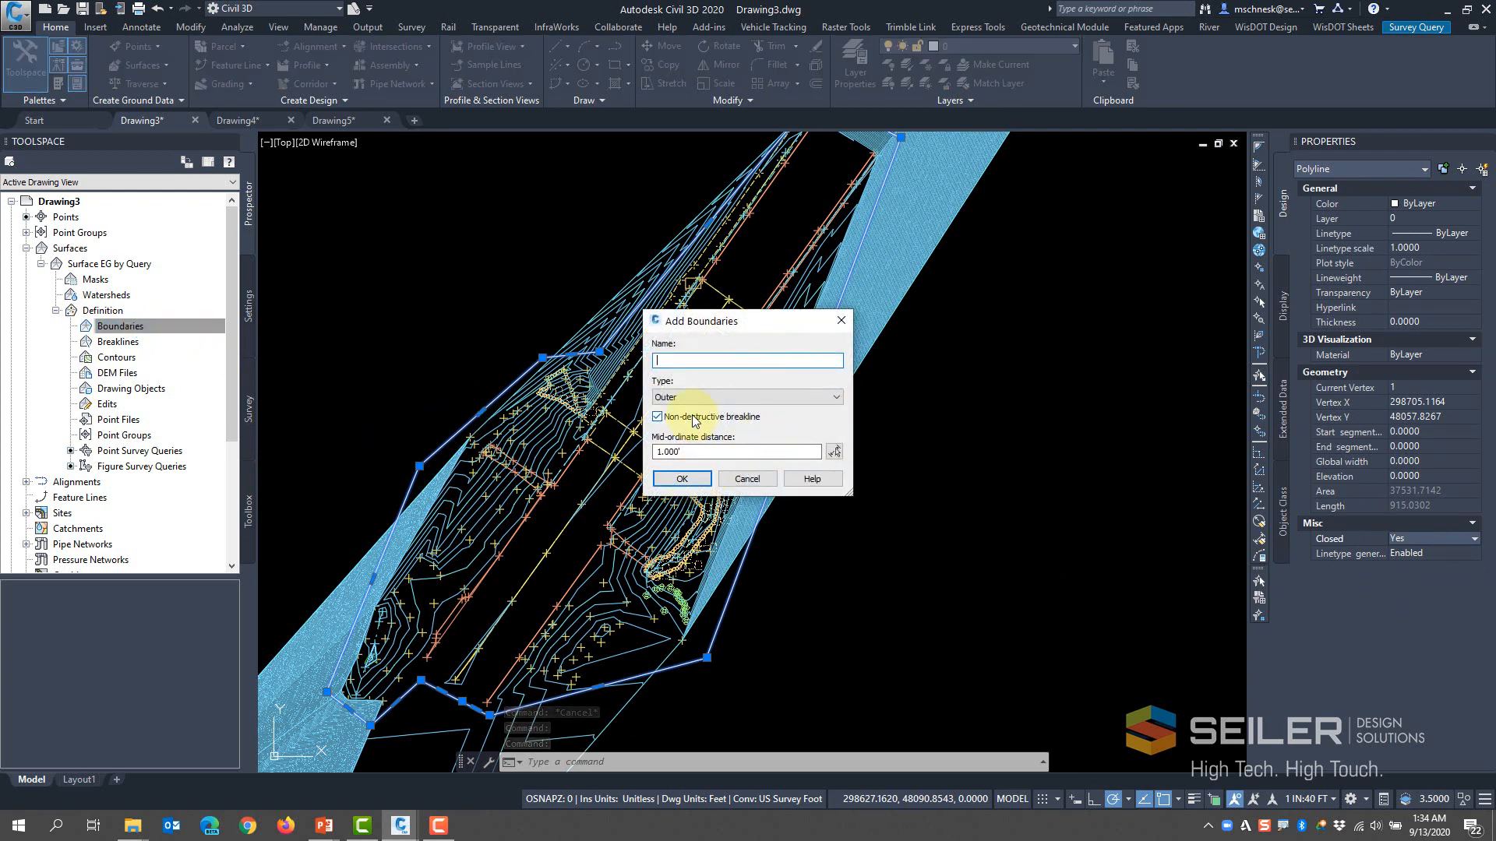
key(Return)
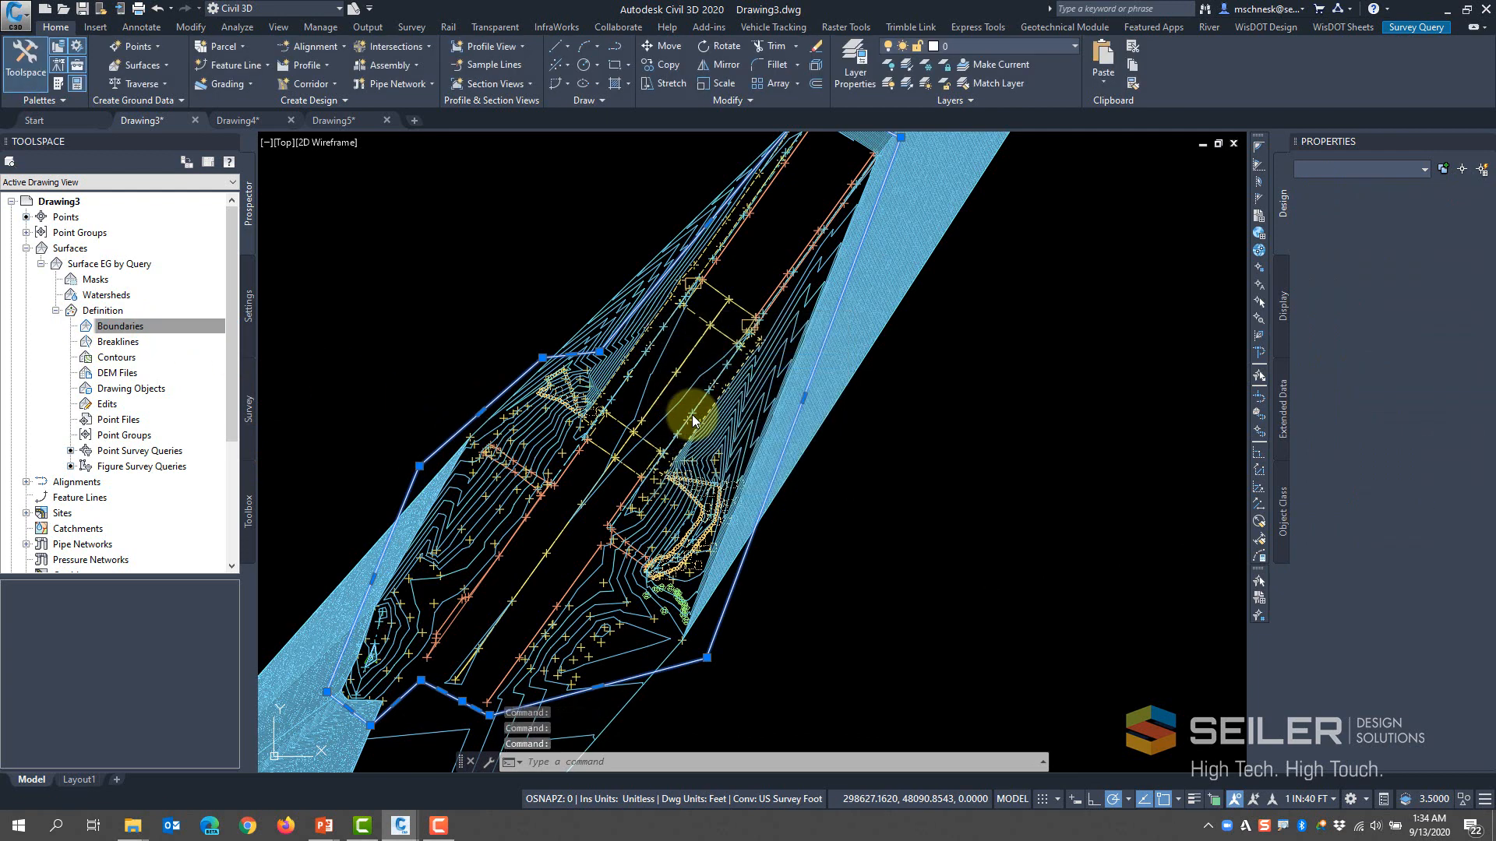
scroll(387, 393, down, 3)
scroll(412, 430, up, 2)
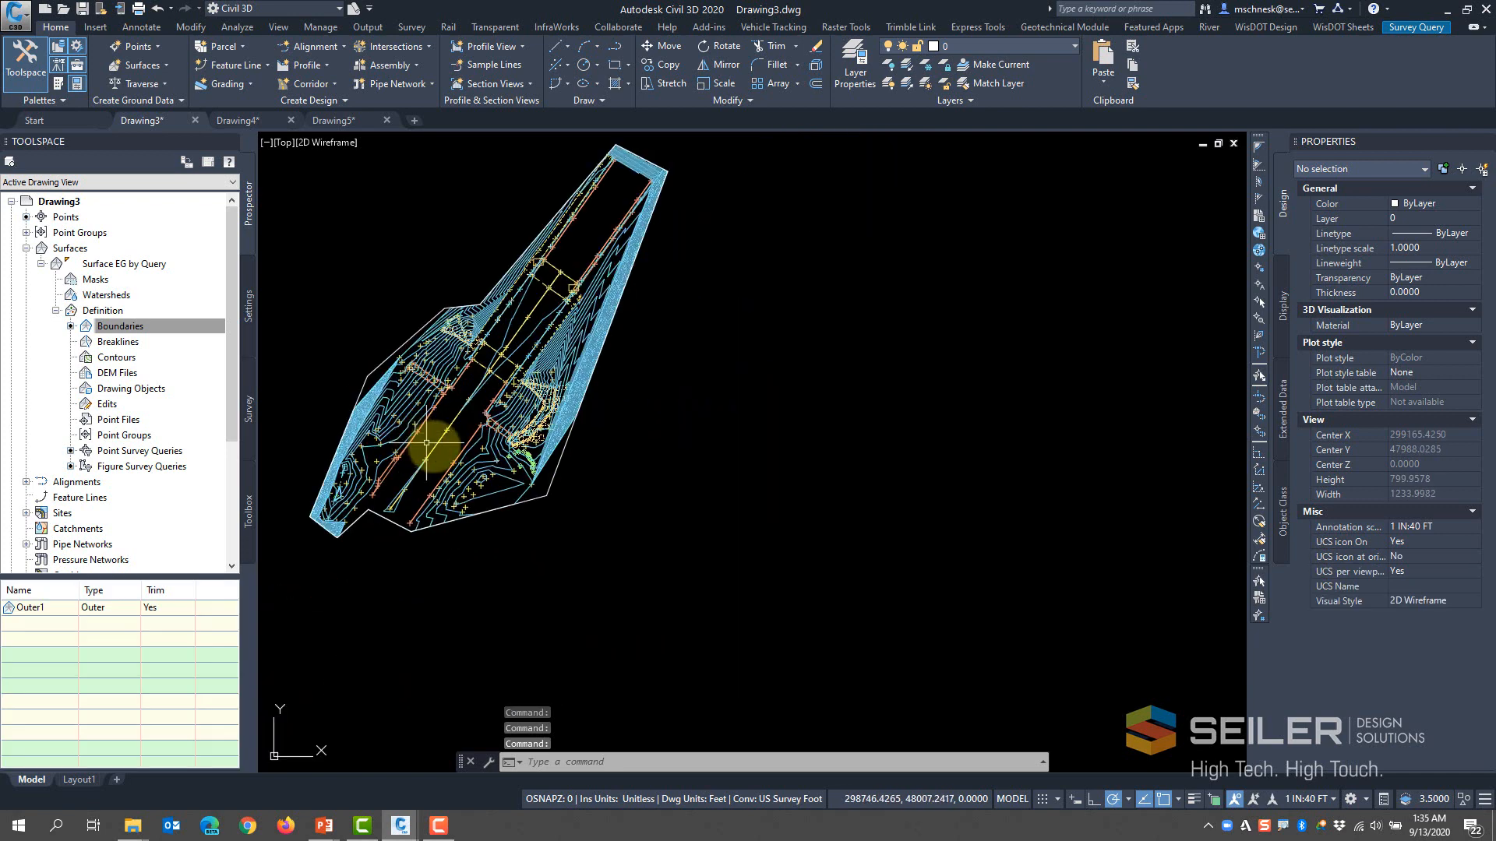
key(Escape)
key(Escape)
Stretch the boundary polyline's west-side vertex and its southeast corner vertex inward, closer to the surveyed points
scroll(352, 413, up, 3)
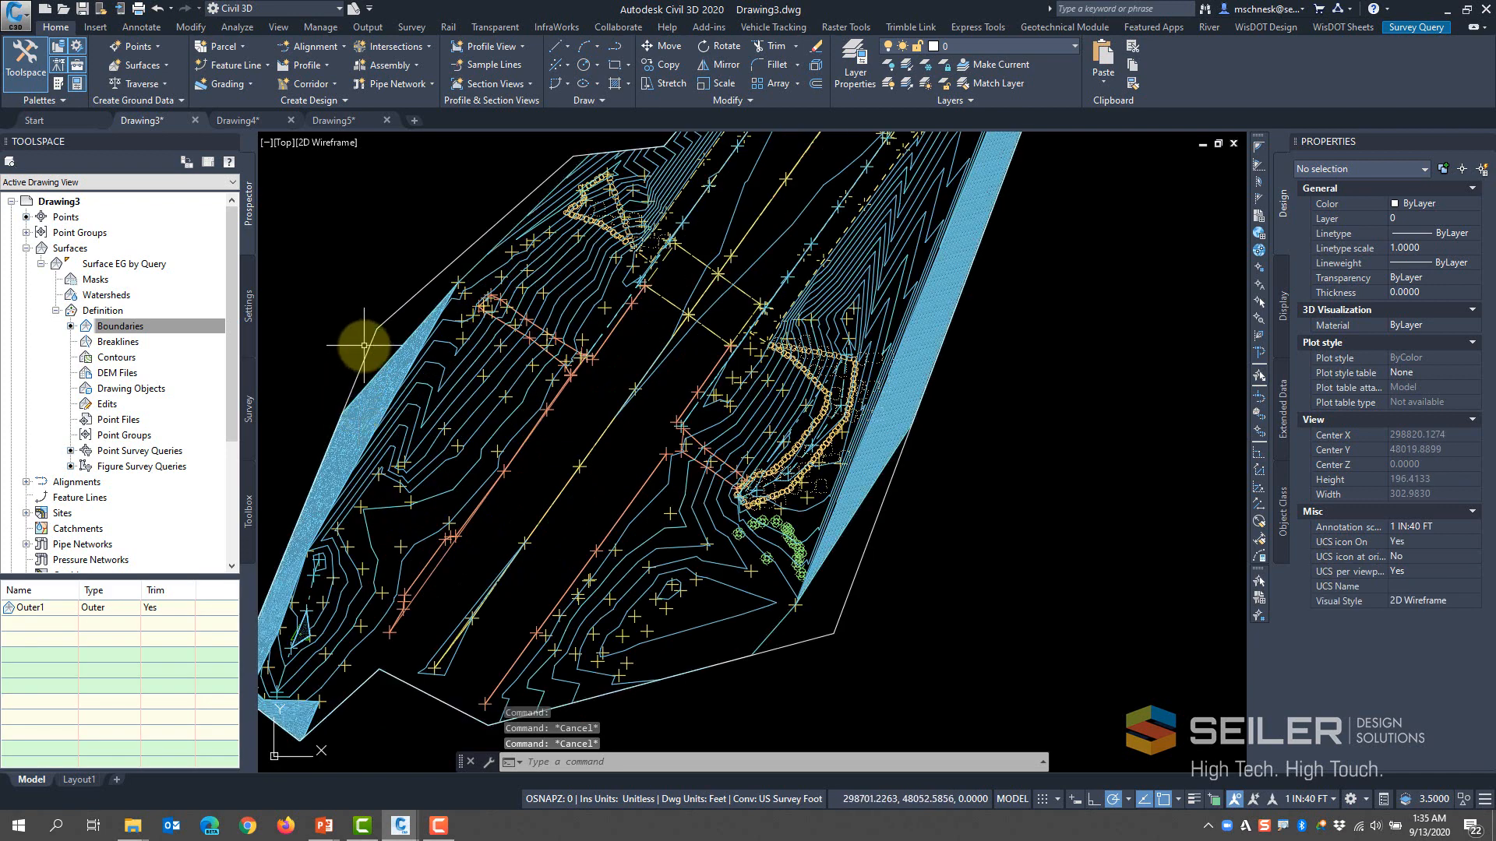
click(373, 332)
click(377, 328)
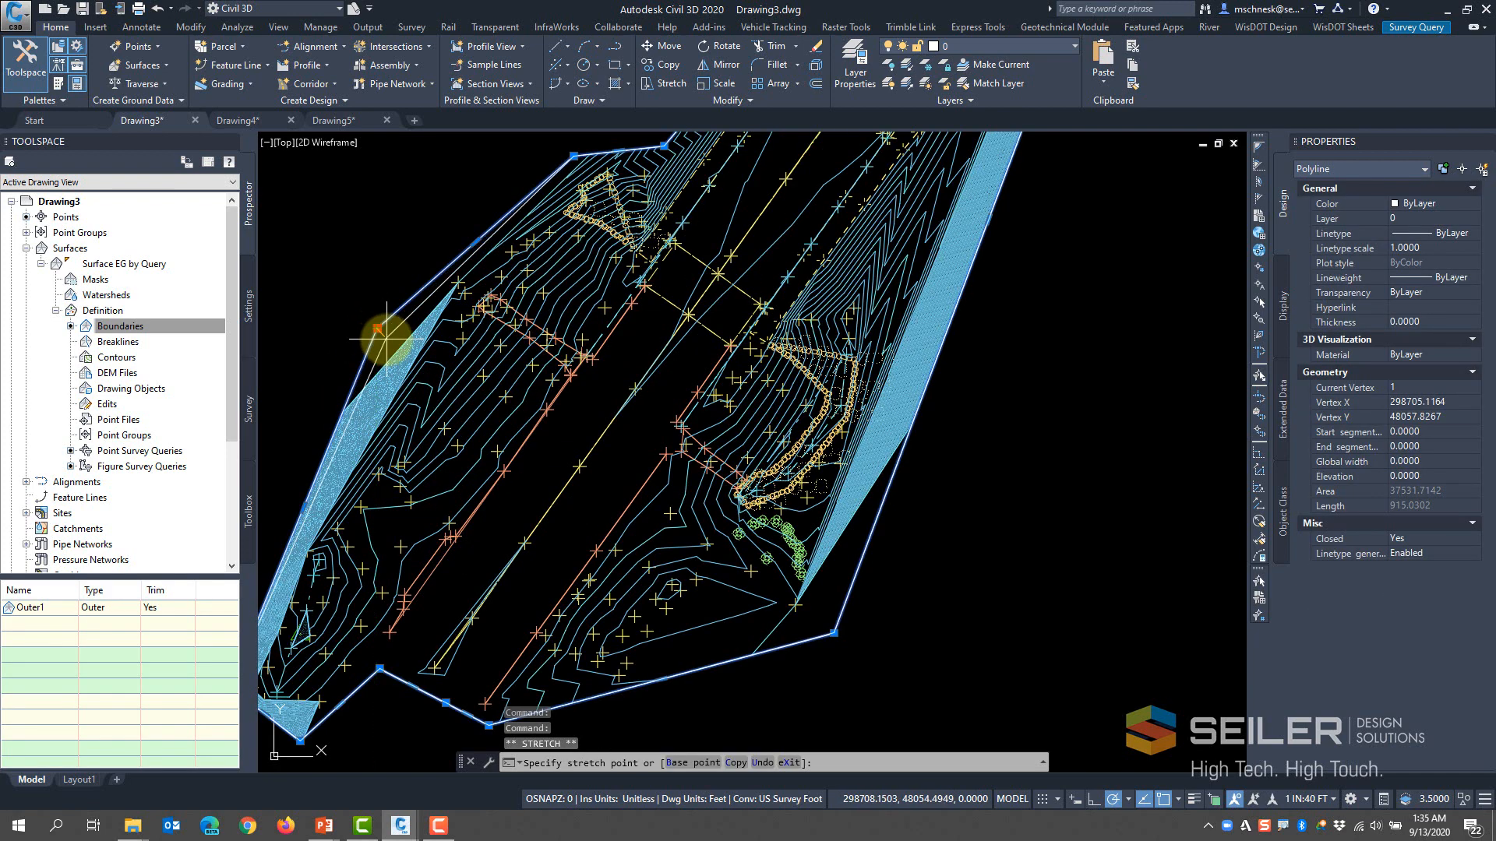
scroll(446, 282, up, 4)
click(452, 283)
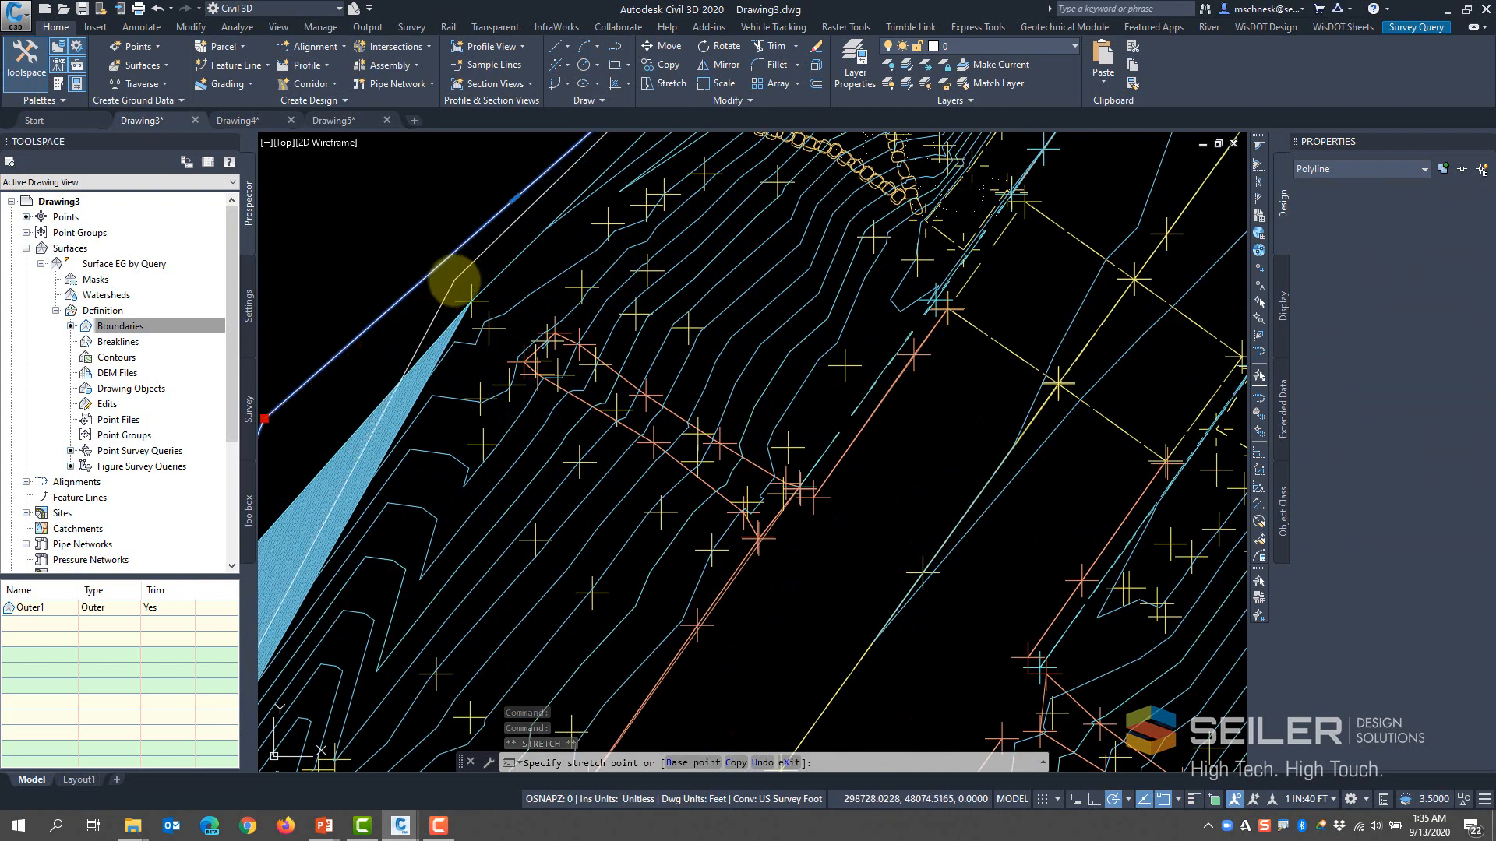
scroll(501, 376, down, 10)
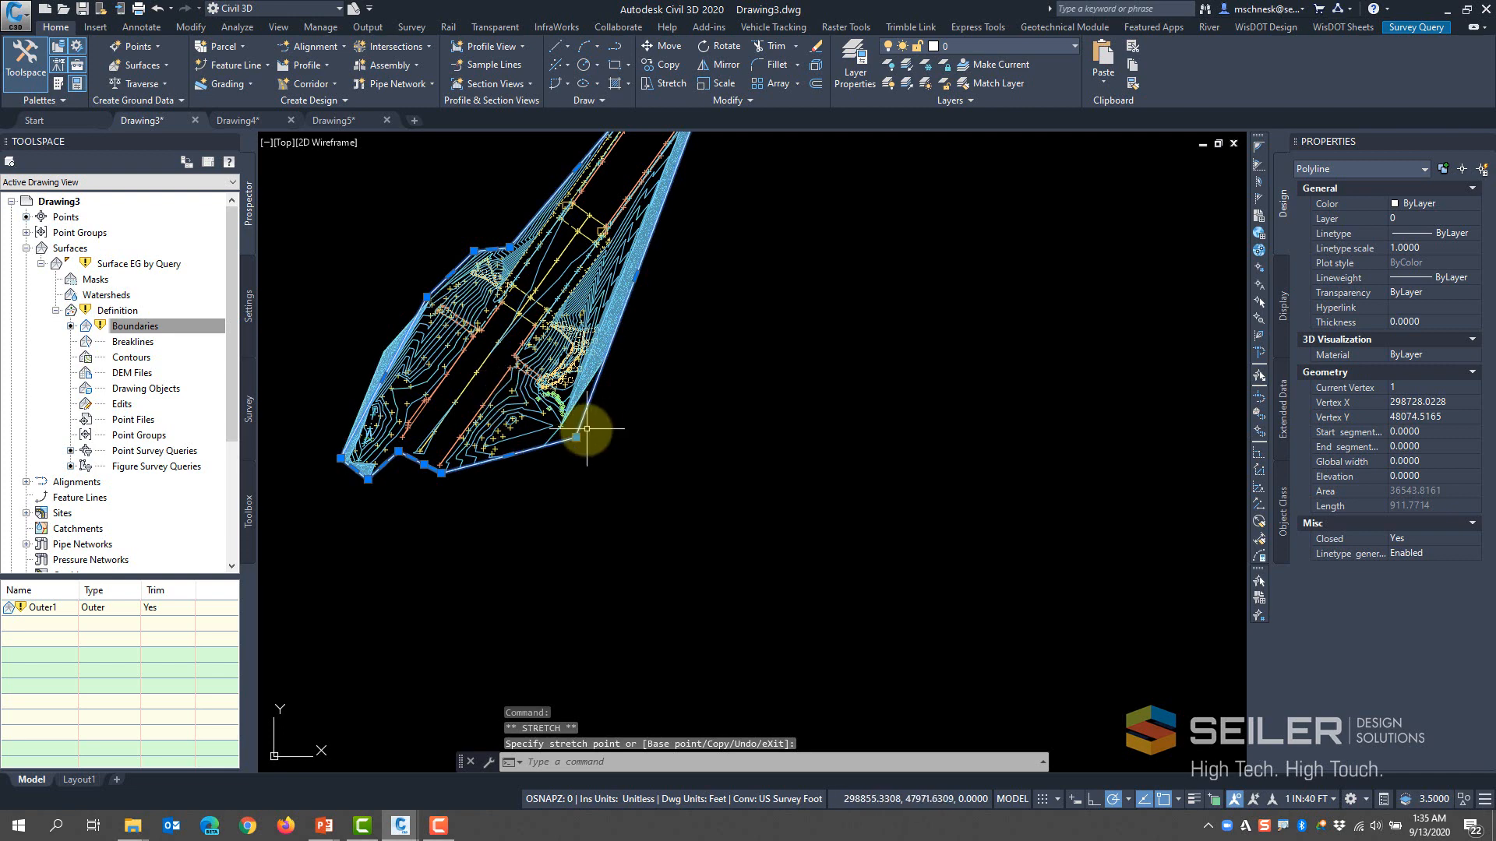
scroll(580, 437, up, 5)
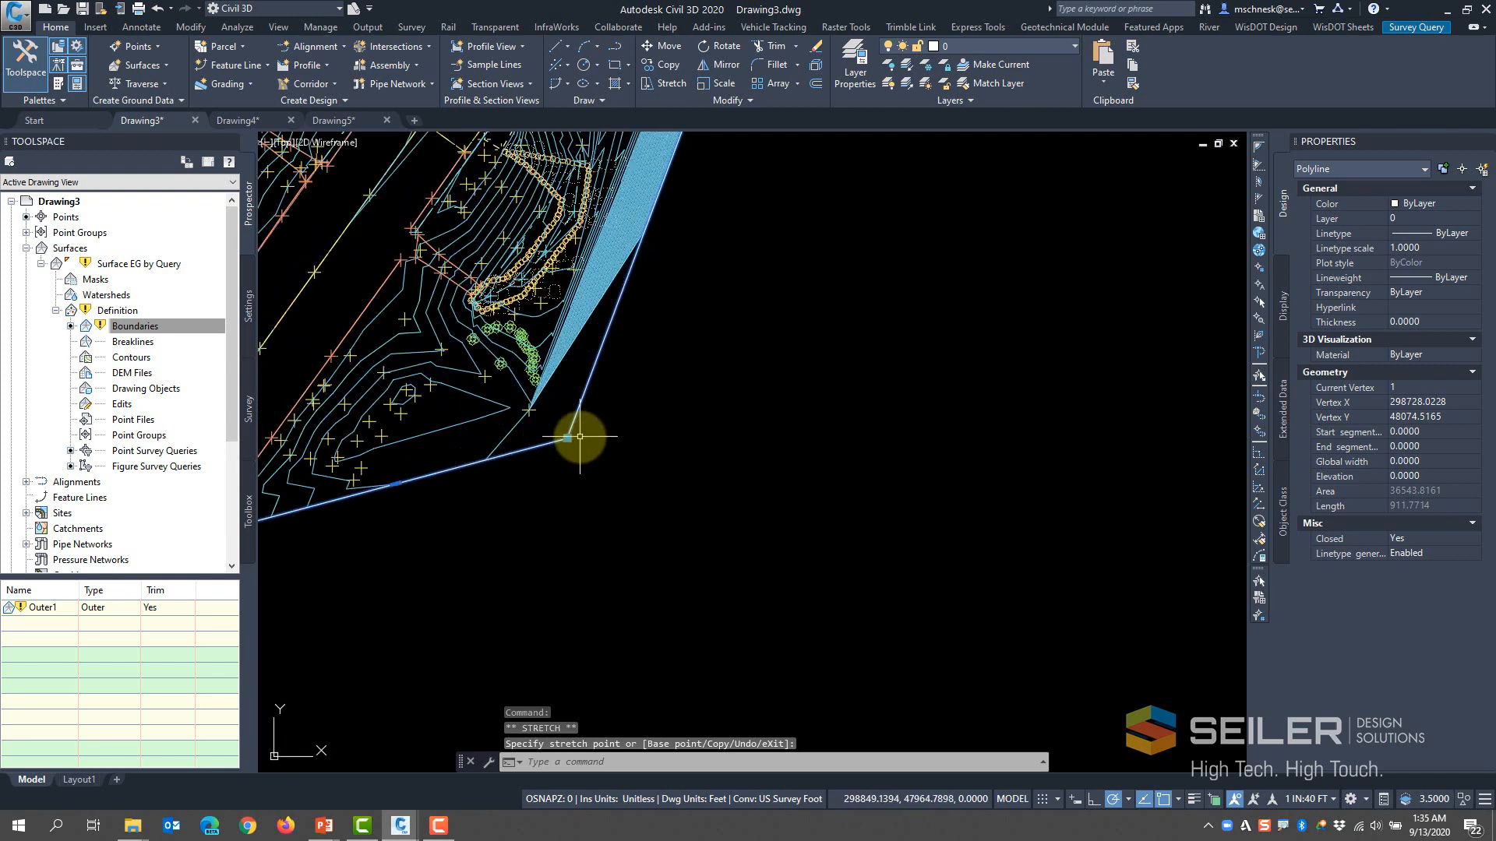
click(530, 438)
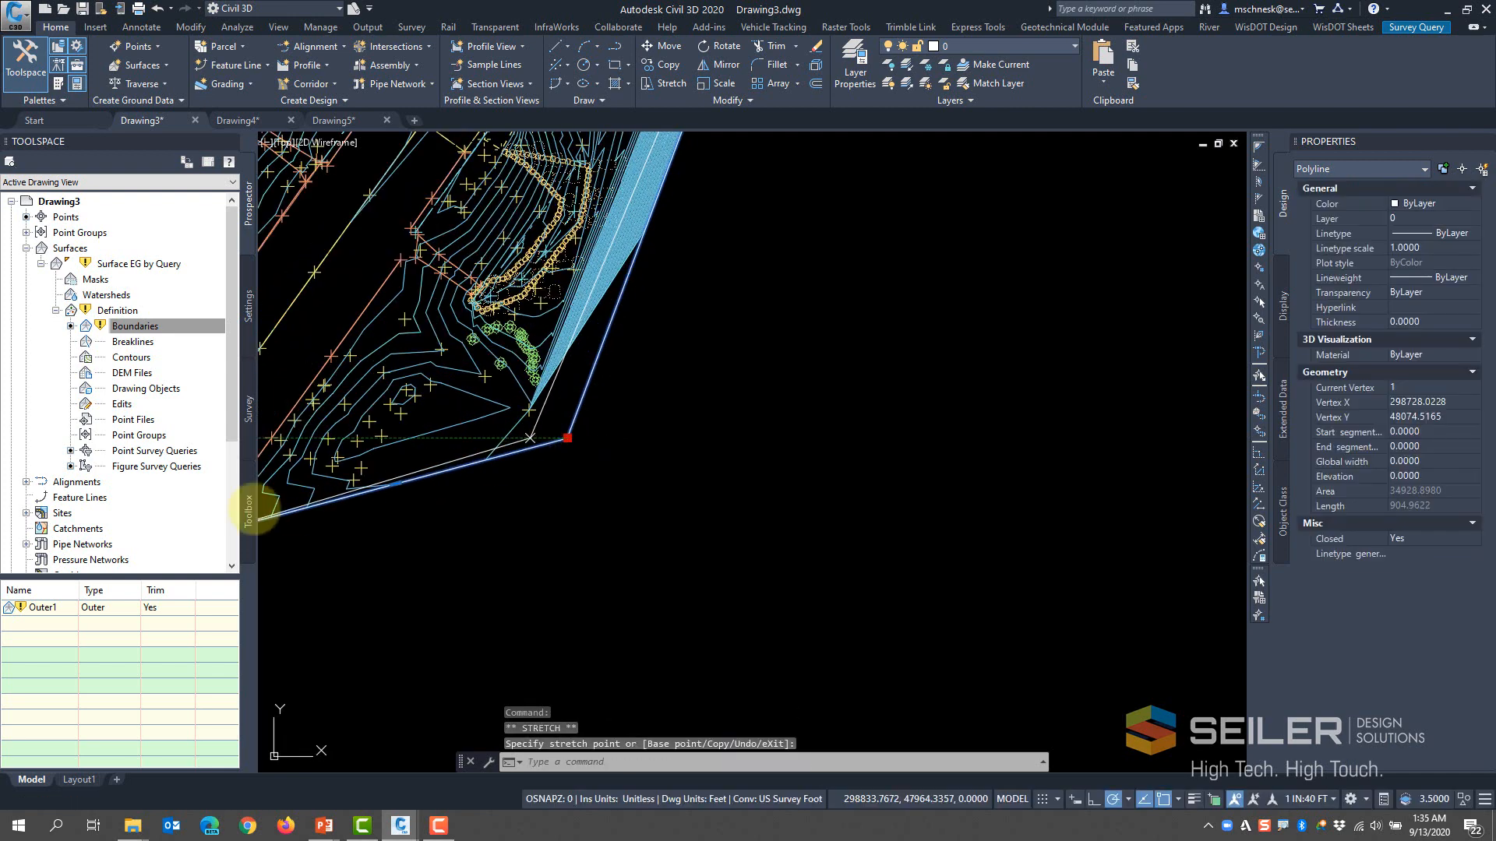
Rebuild Surface EG by Query with the edited boundary and dismiss the event list
right_click(131, 264)
click(176, 311)
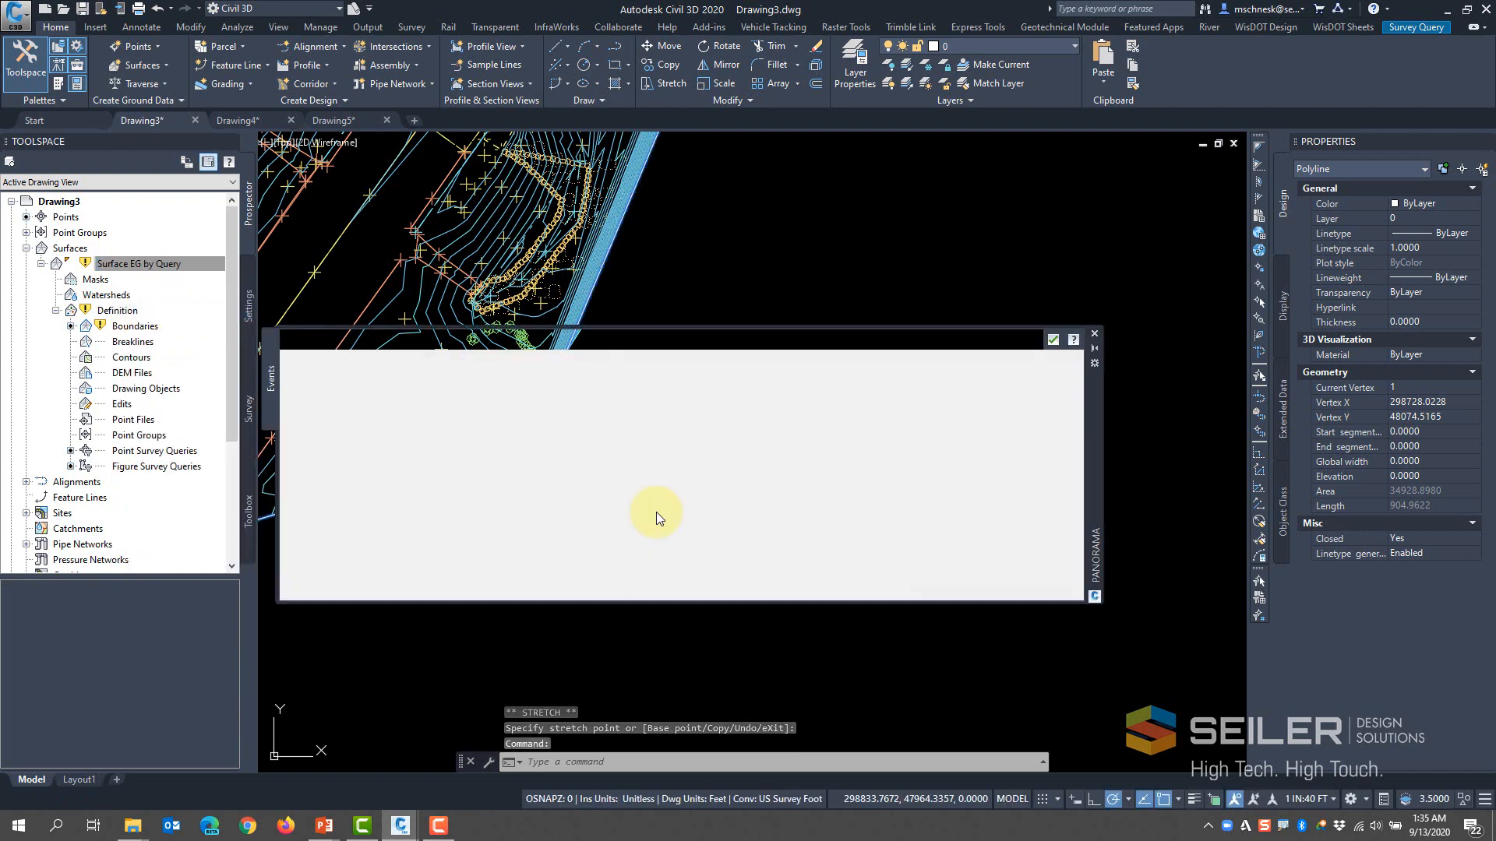
click(1051, 340)
Check which boundary types the surface offers without adding another boundary
scroll(631, 436, down, 6)
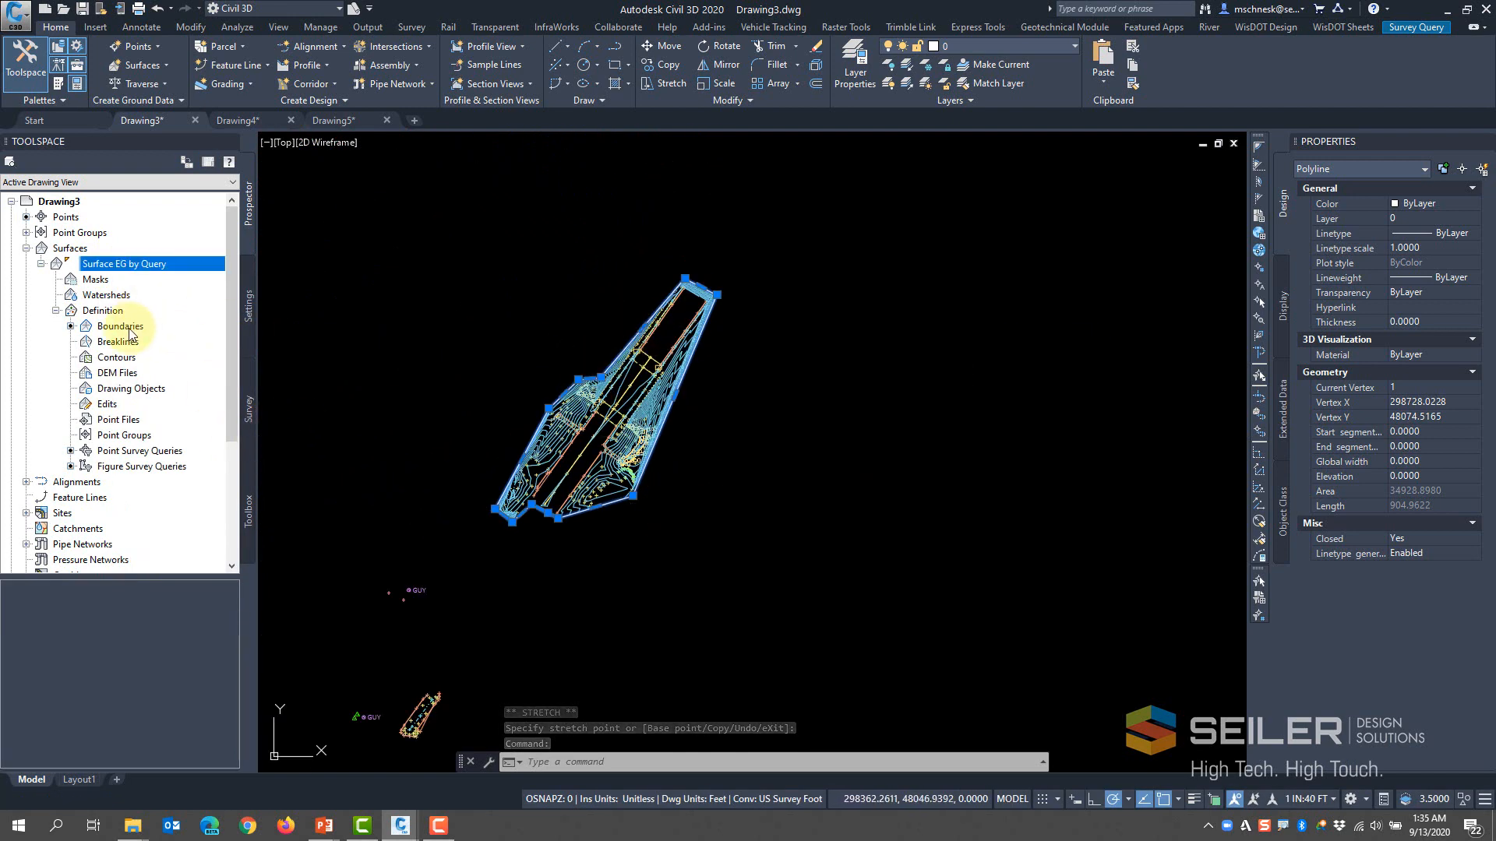
right_click(152, 326)
click(187, 336)
click(706, 399)
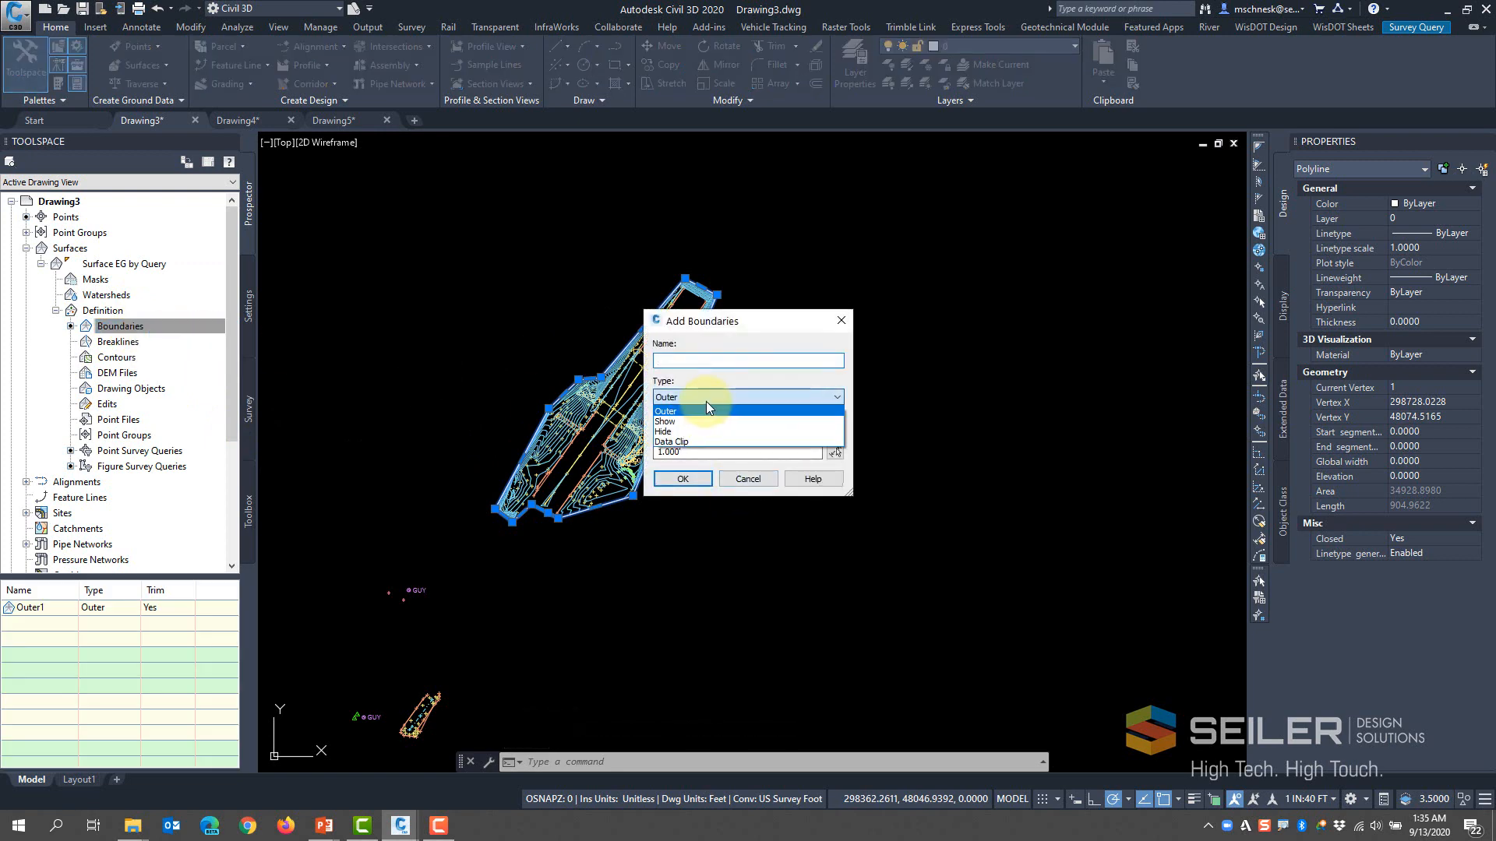
click(740, 483)
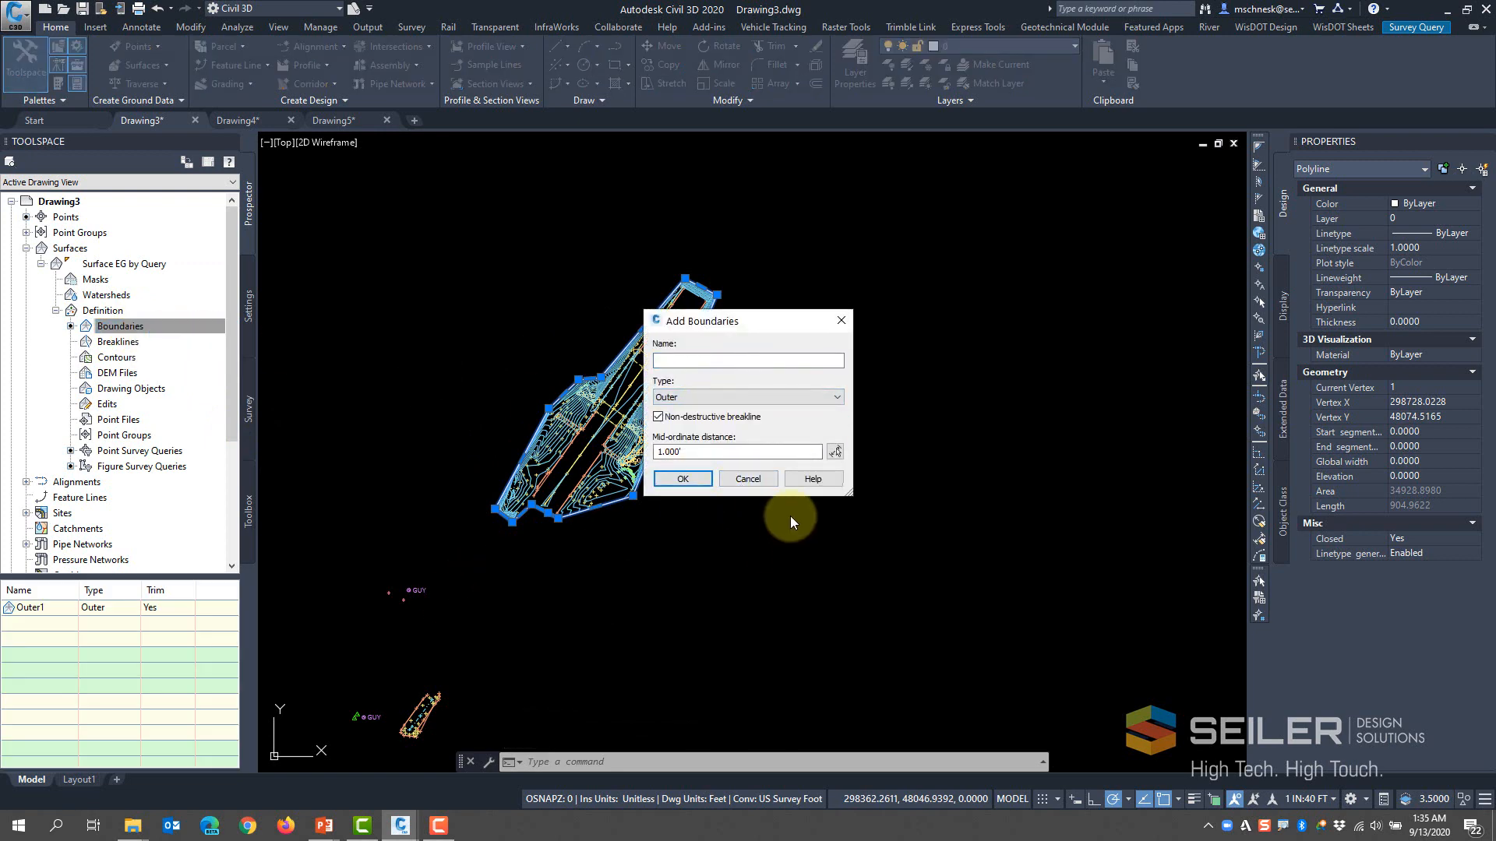
click(755, 479)
Examine the trimmed surface contours around the bridge and display the survey queries of database SD-12345678
scroll(642, 409, down, 3)
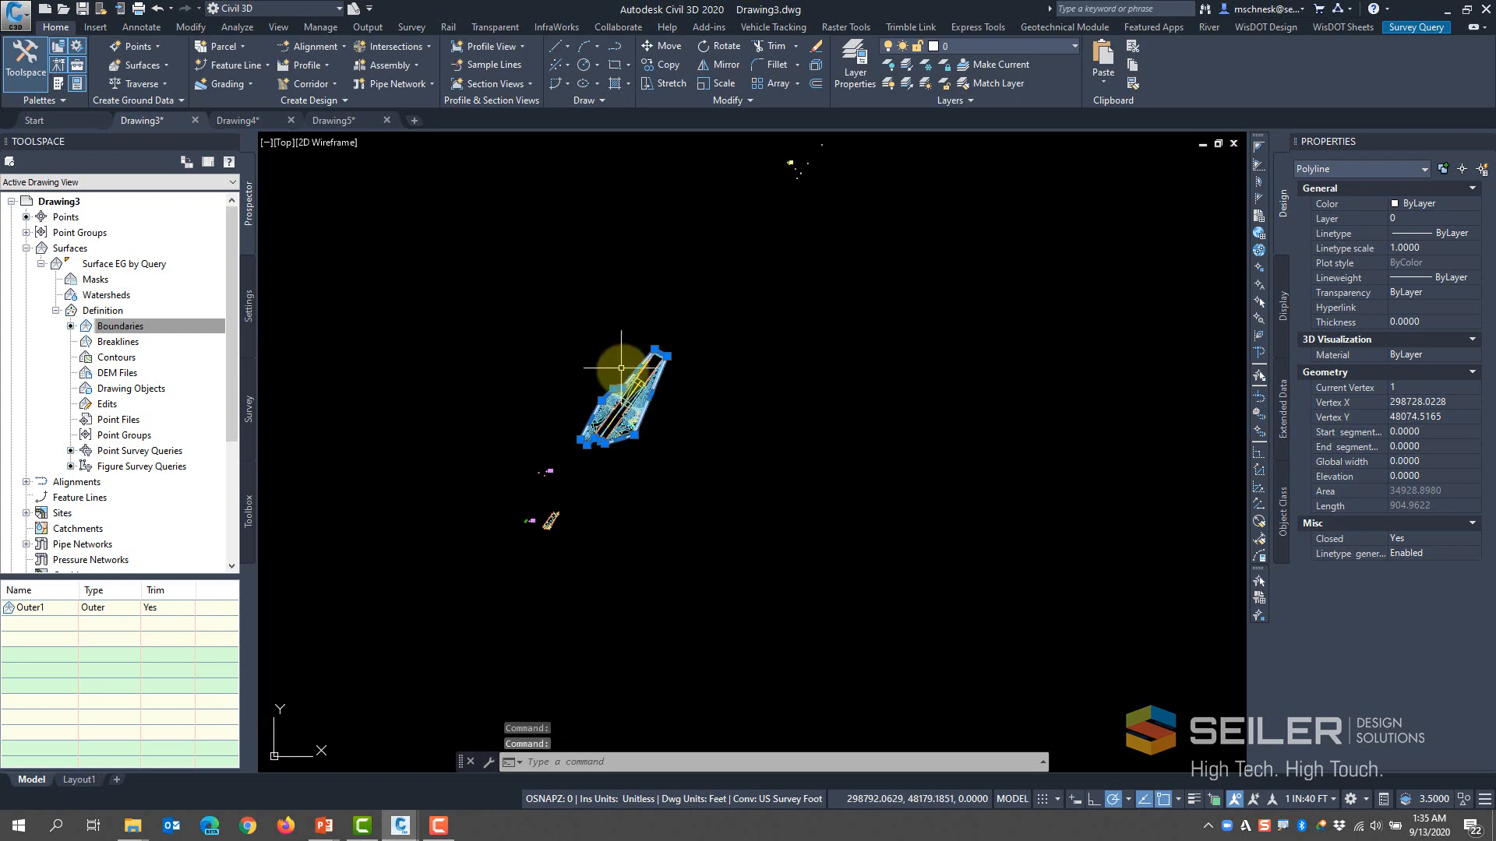
scroll(651, 467, up, 5)
key(Escape)
key(Escape)
scroll(601, 374, up, 7)
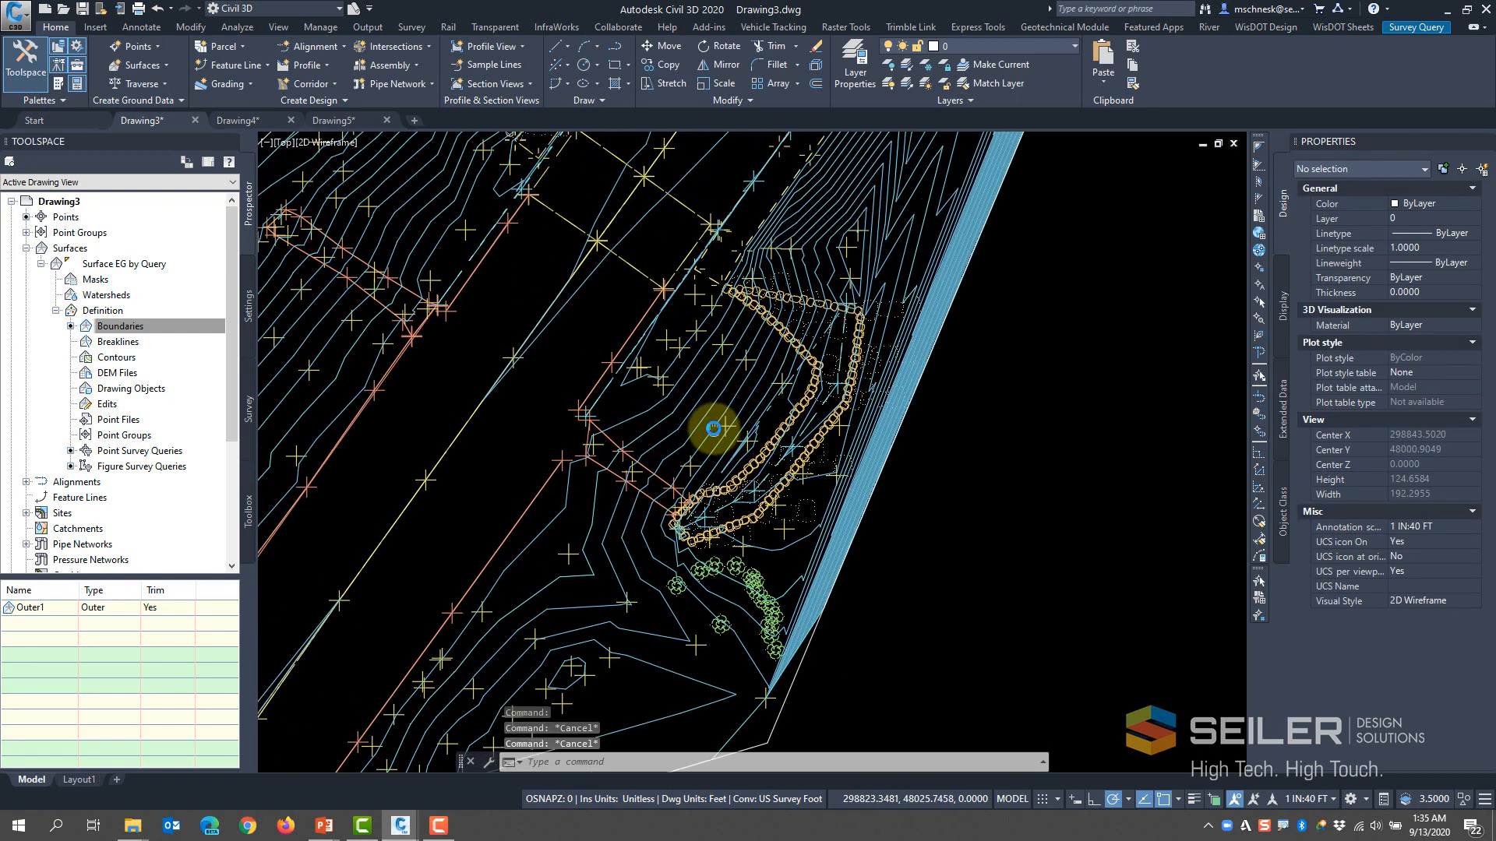
scroll(682, 382, down, 4)
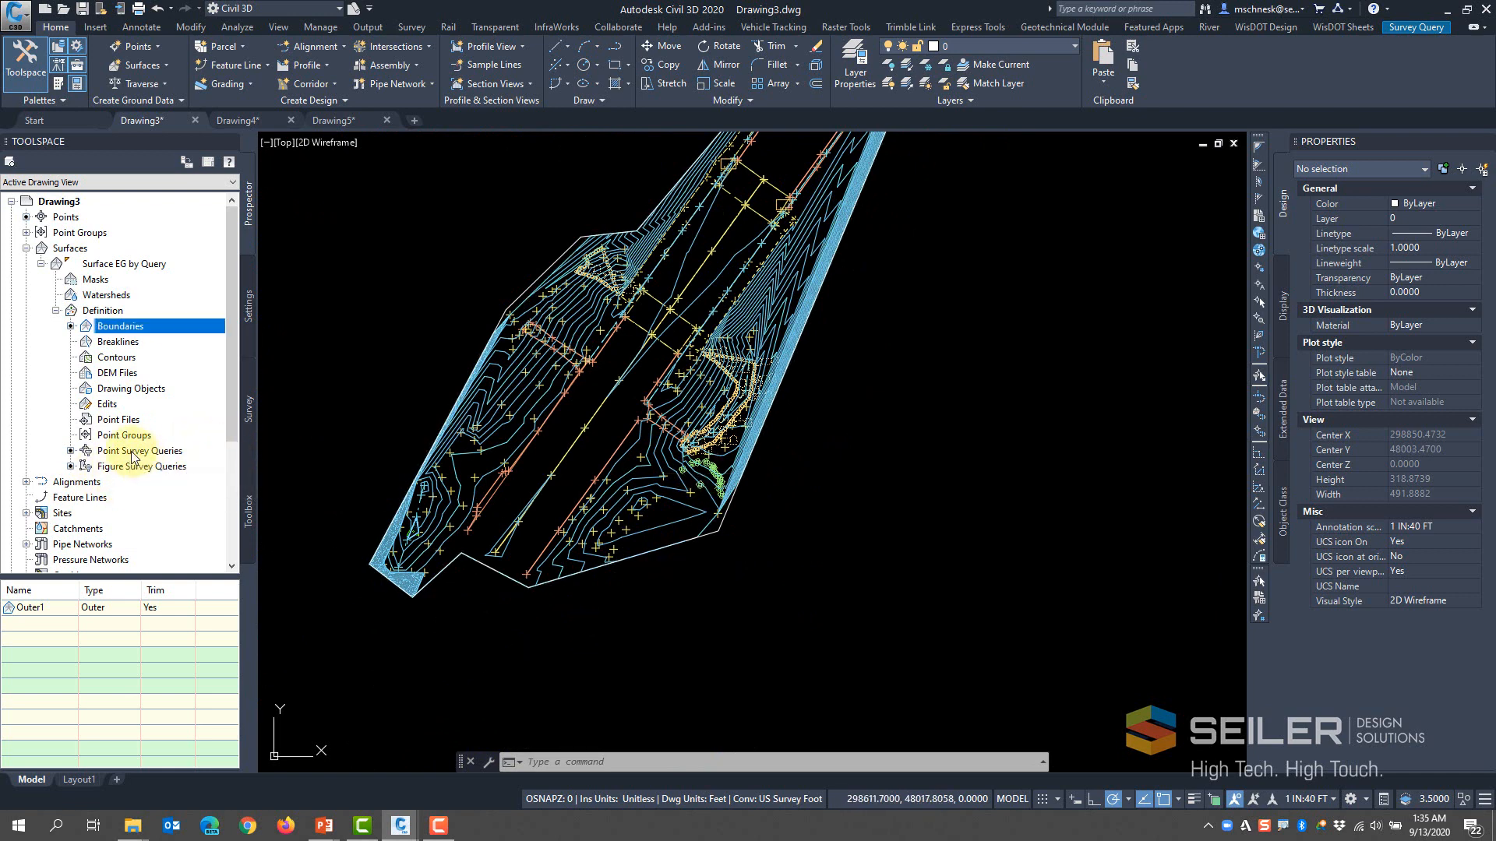
click(250, 419)
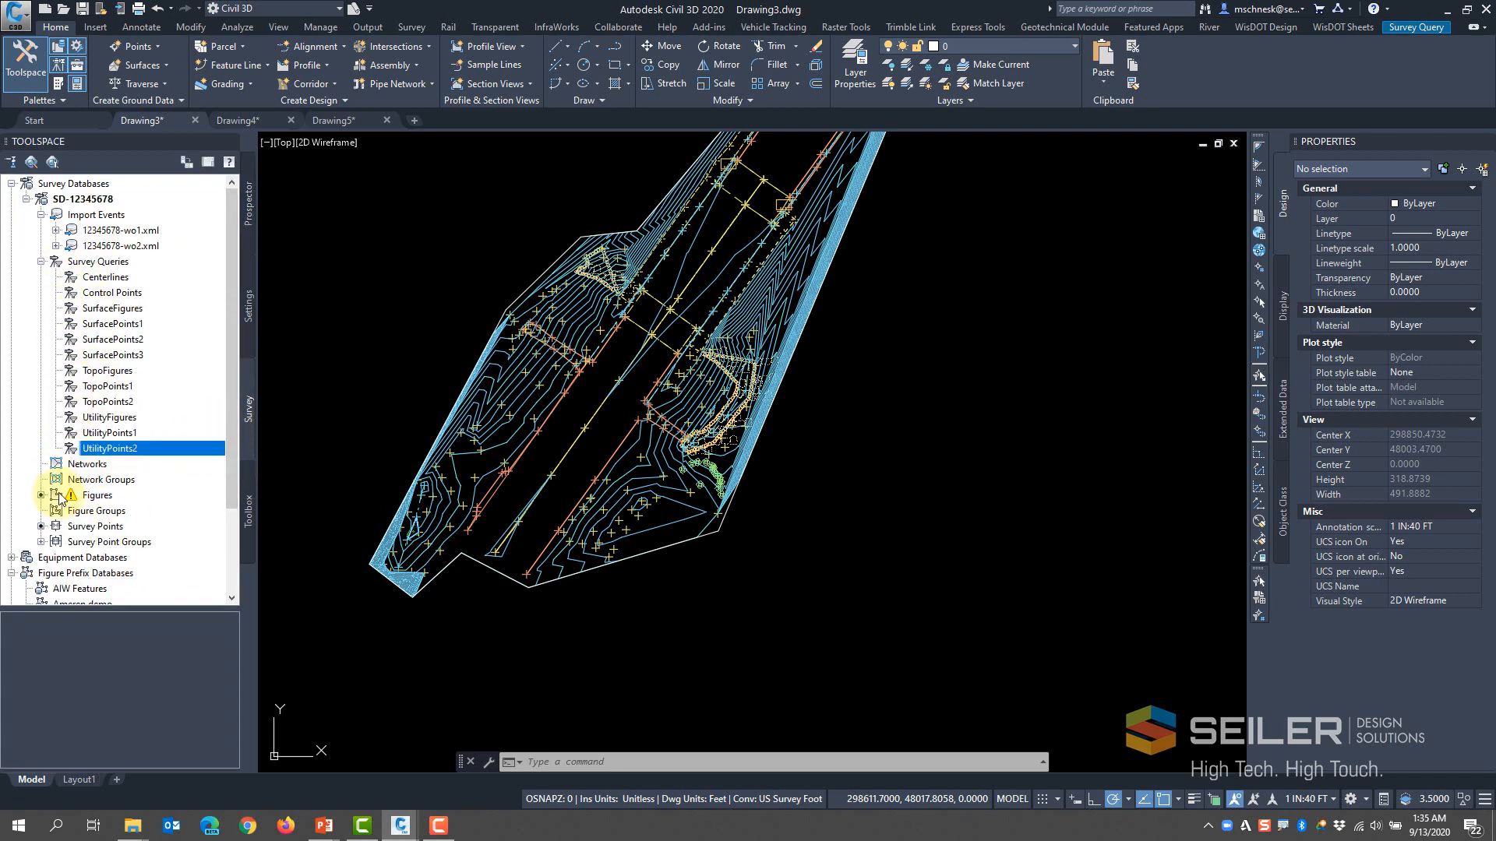
drag(58, 506, 281, 508)
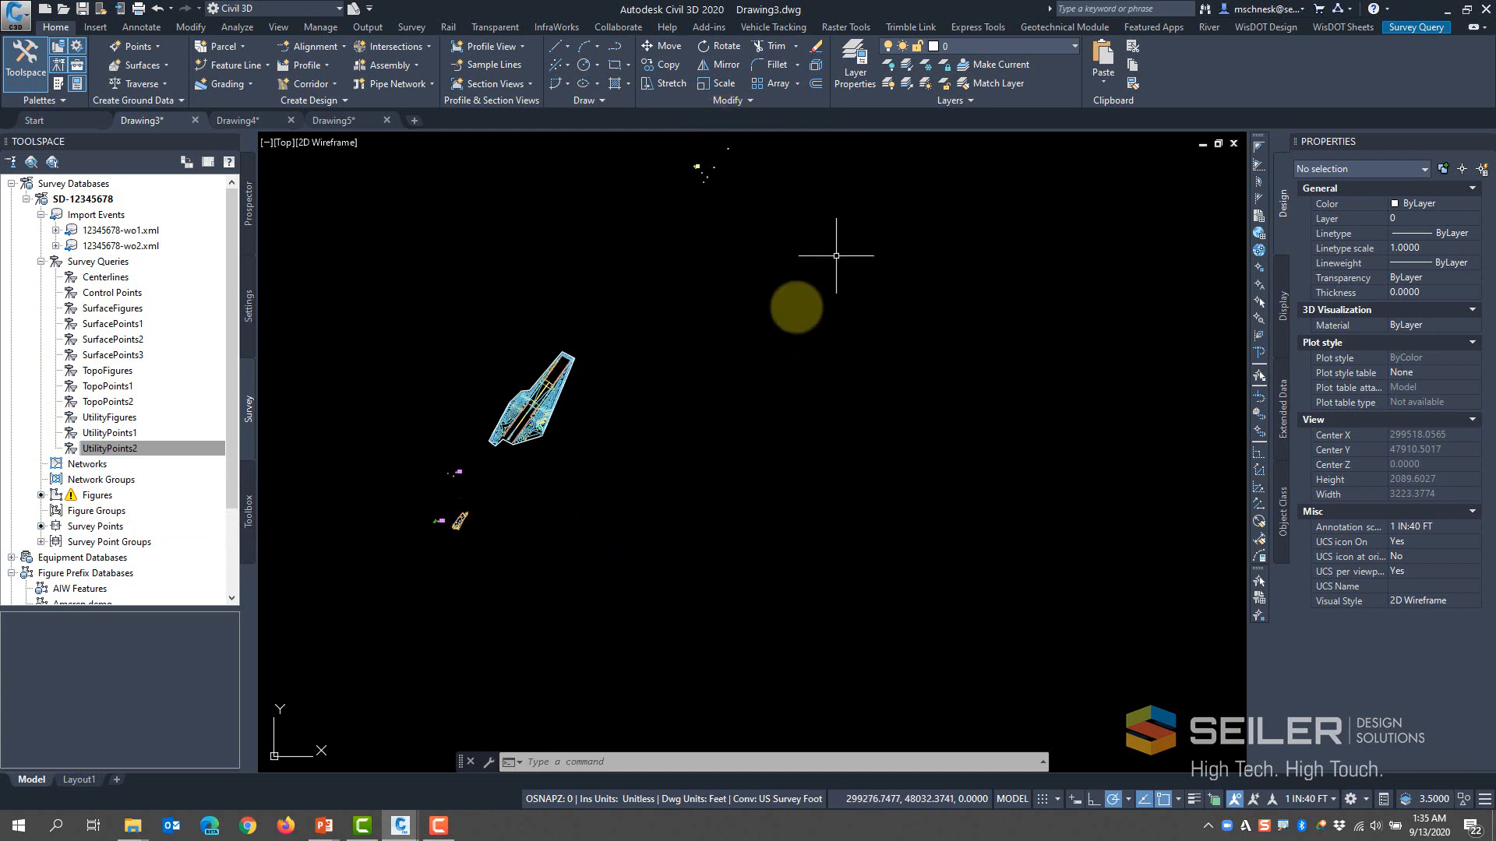
click(140, 449)
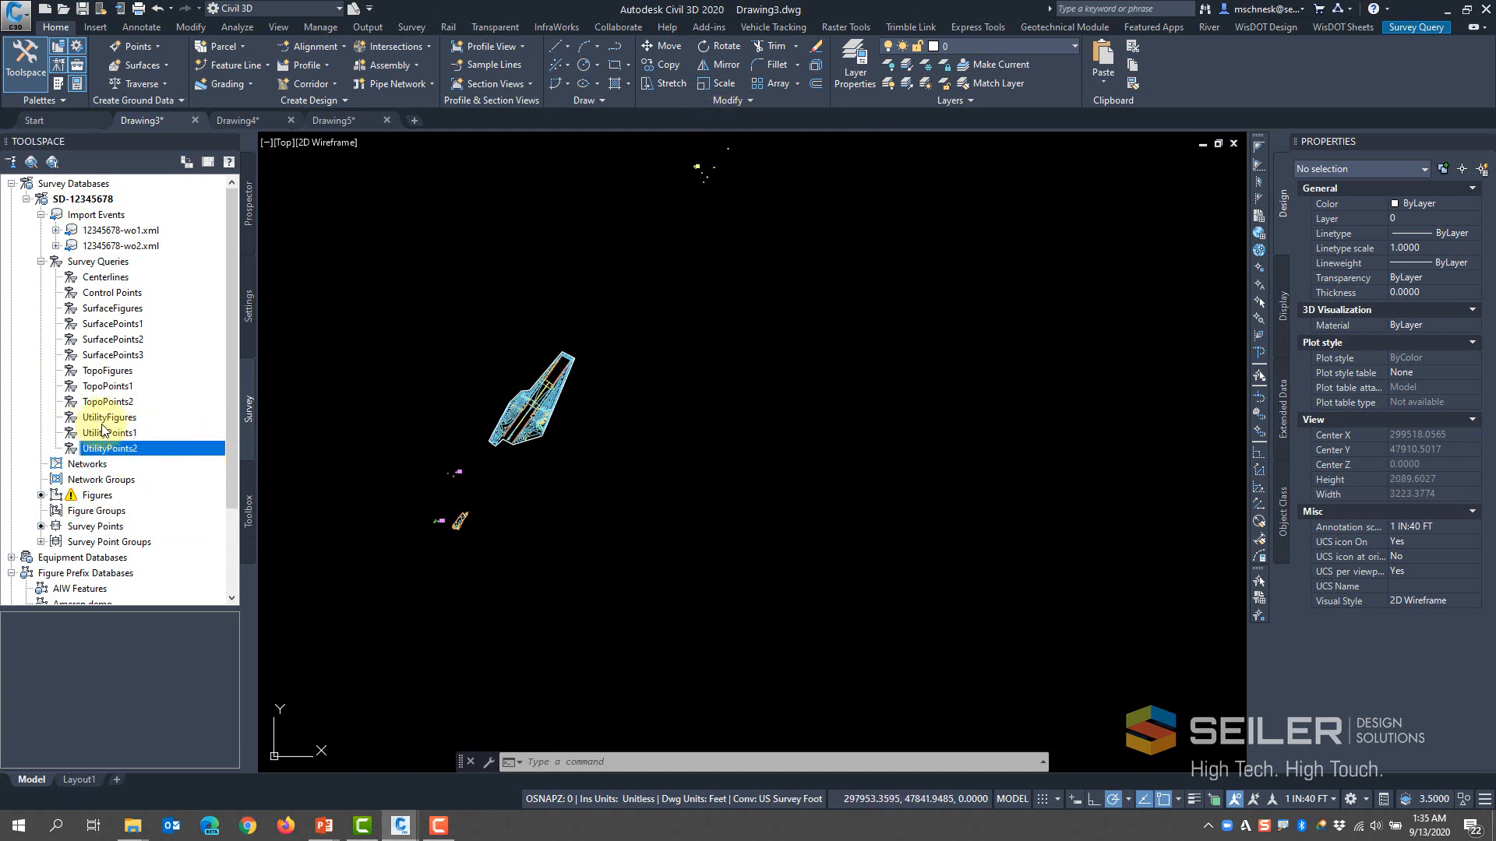
click(249, 333)
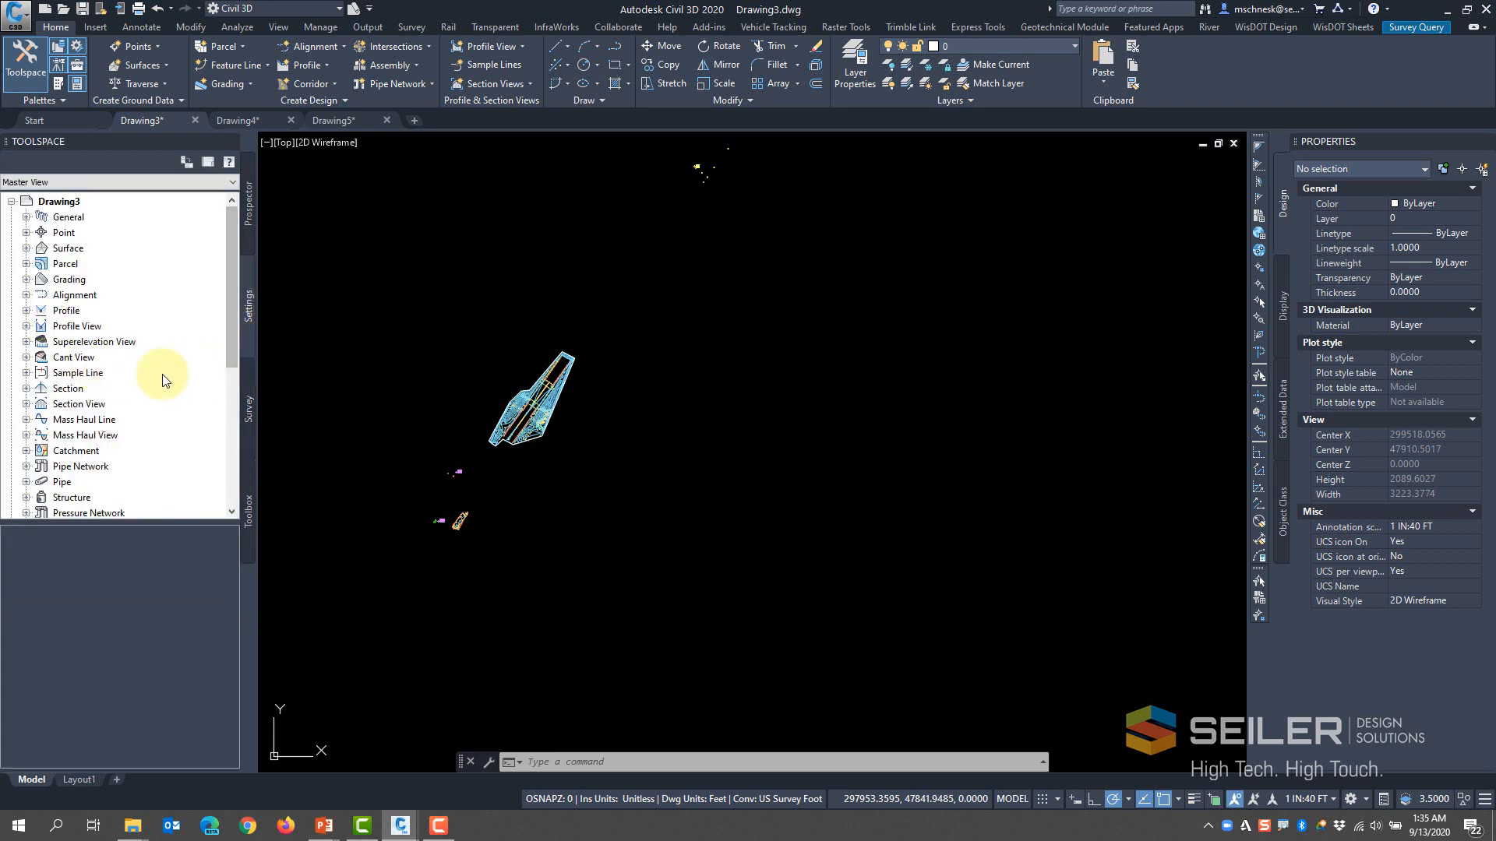
click(248, 402)
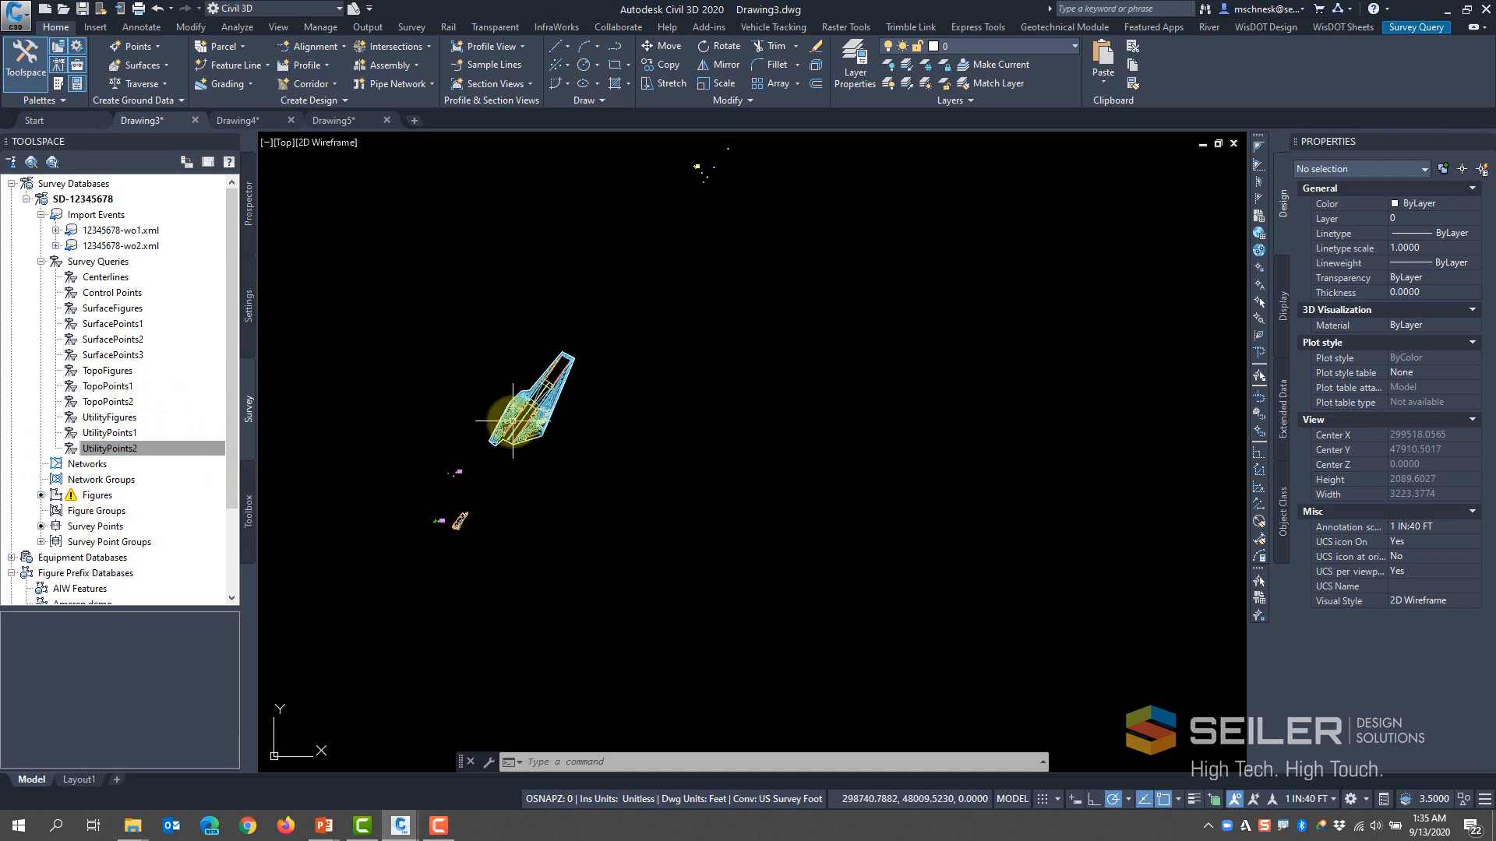
scroll(499, 432, up, 5)
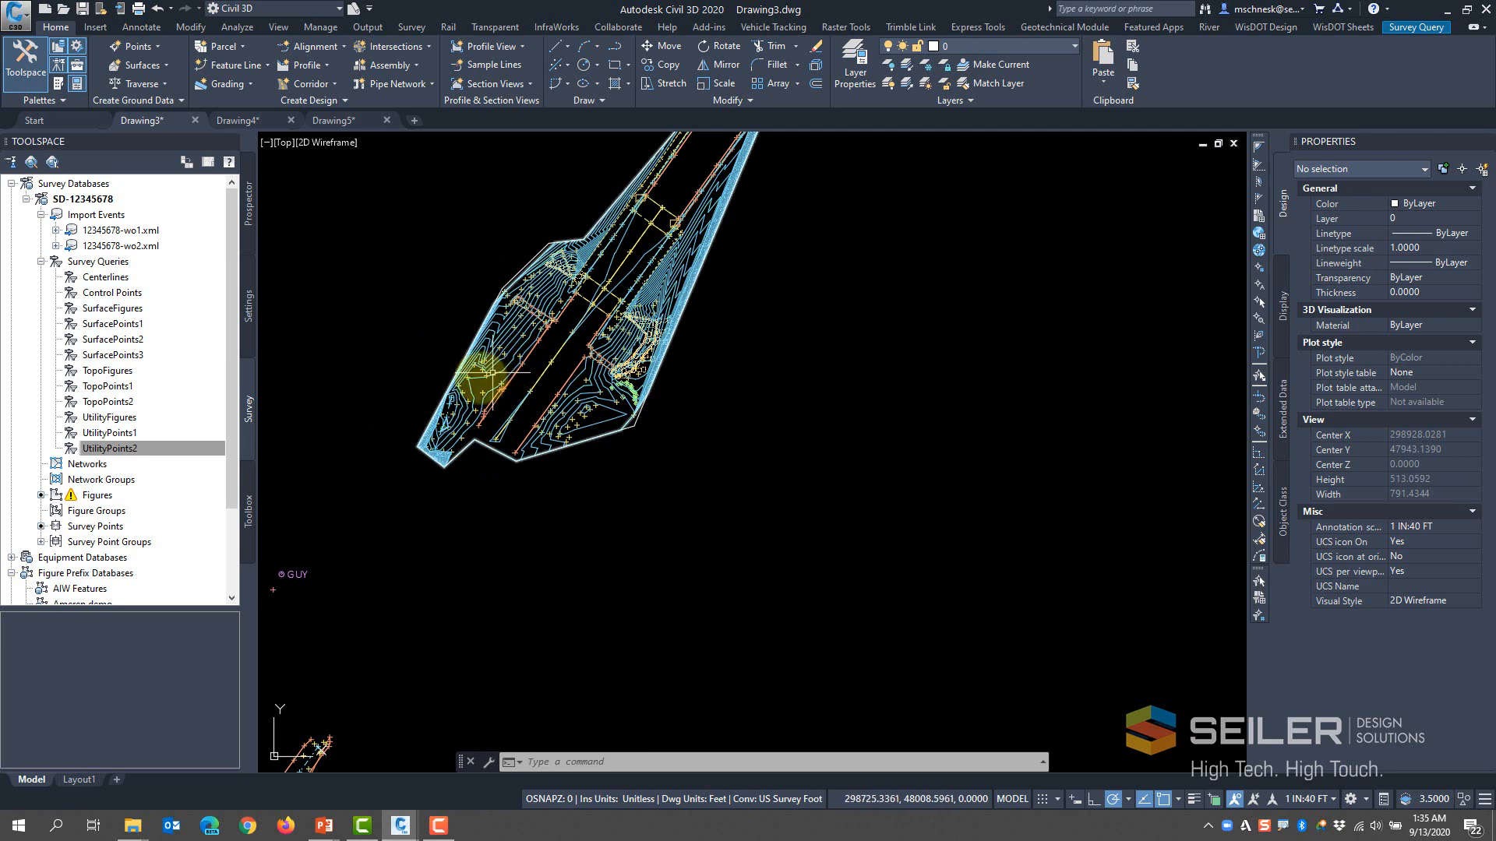
scroll(437, 366, down, 2)
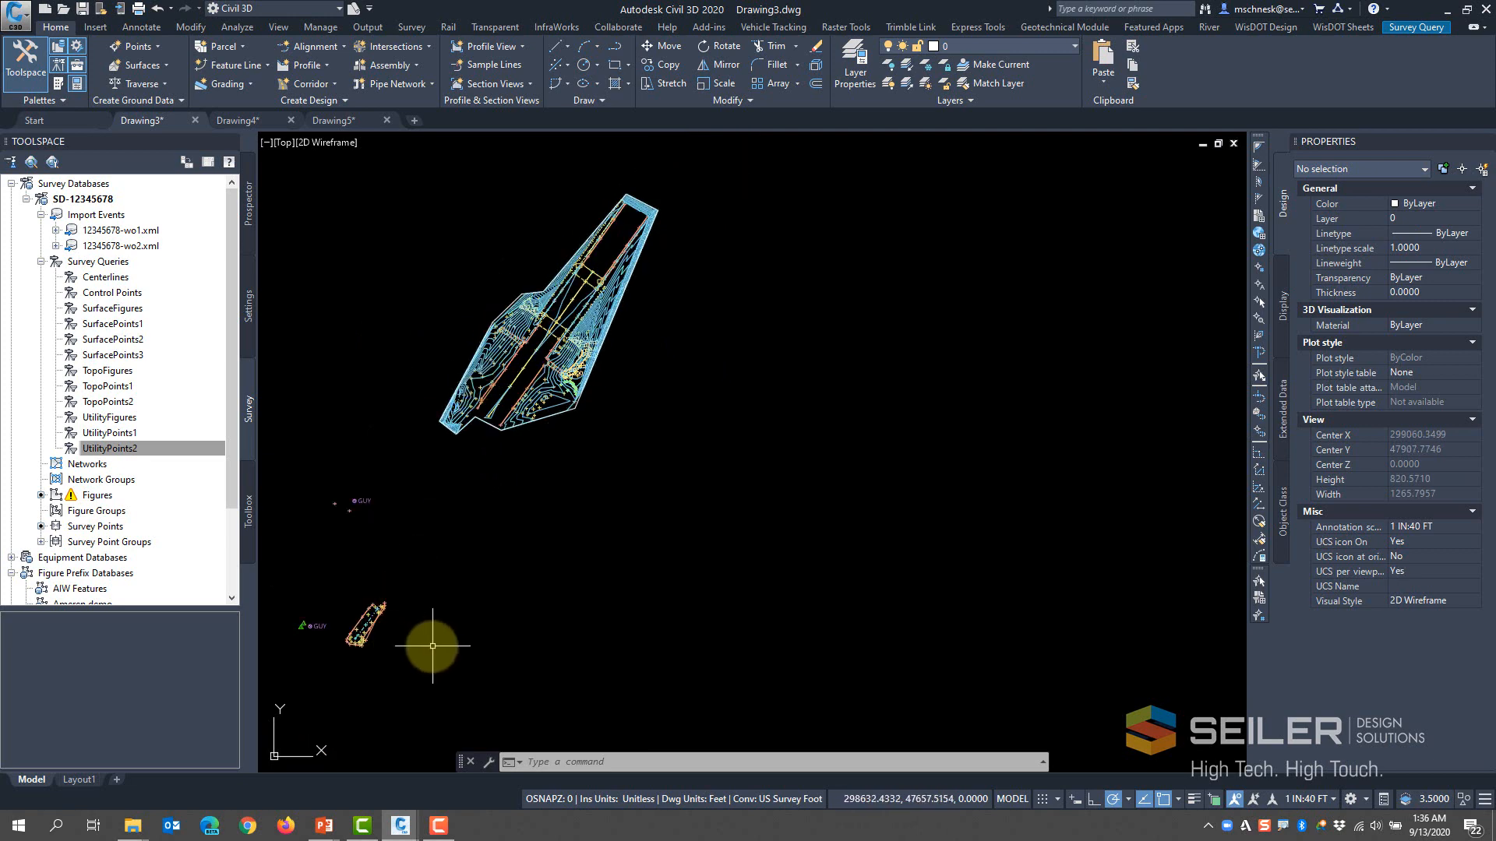